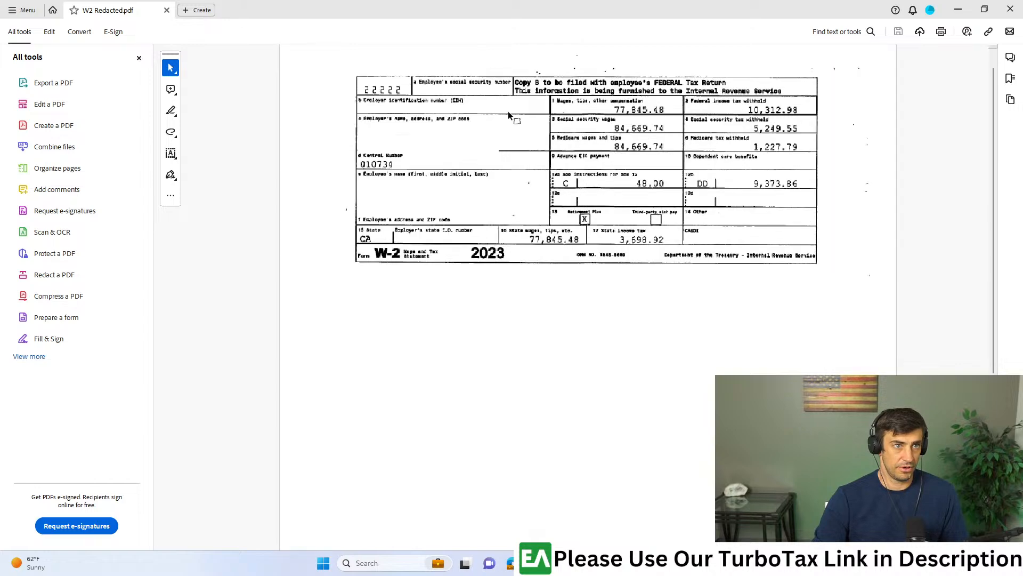
- Locate the employer identification number box on the W-2 PDF, then enter the employer ID in TurboTax and continue
{"action": "scroll", "coordinate": [307, 116], "scroll_direction": "down", "scroll_amount": 1}
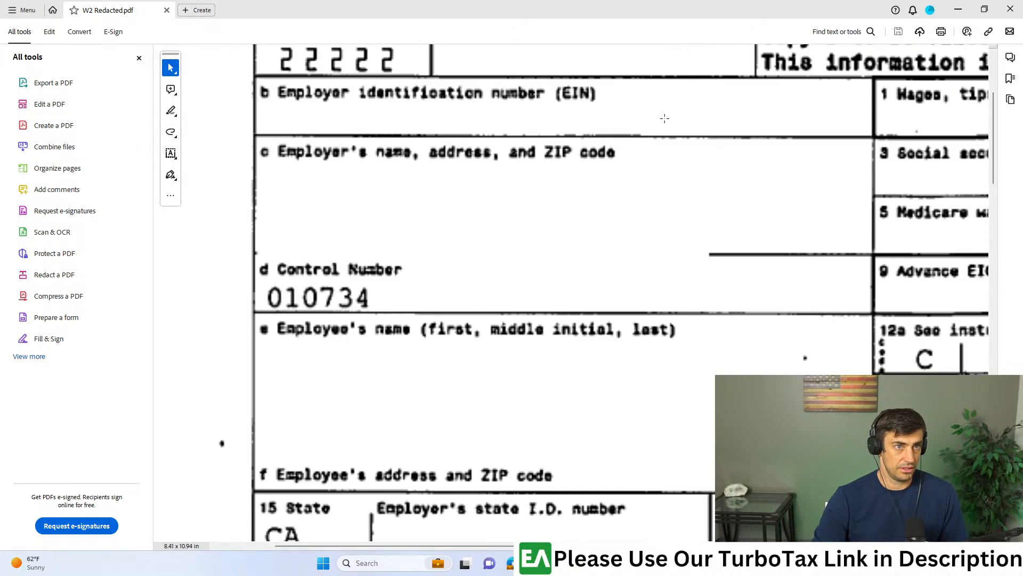
{"action": "left_click_drag", "start_coordinate": [687, 85], "coordinate": [258, 144]}
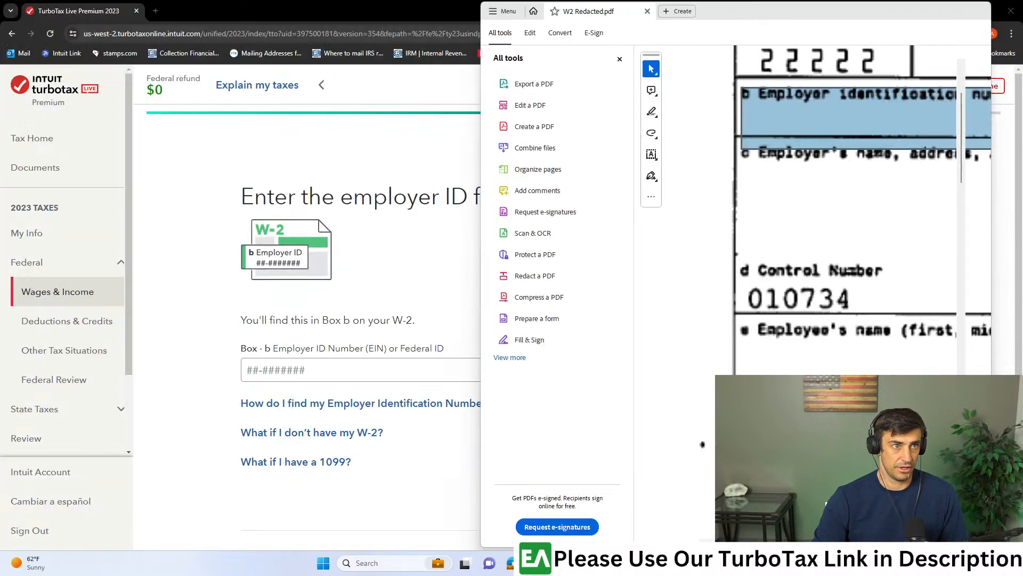
{"action": "left_click", "coordinate": [459, 368]}
{"action": "type", "text": "12"}
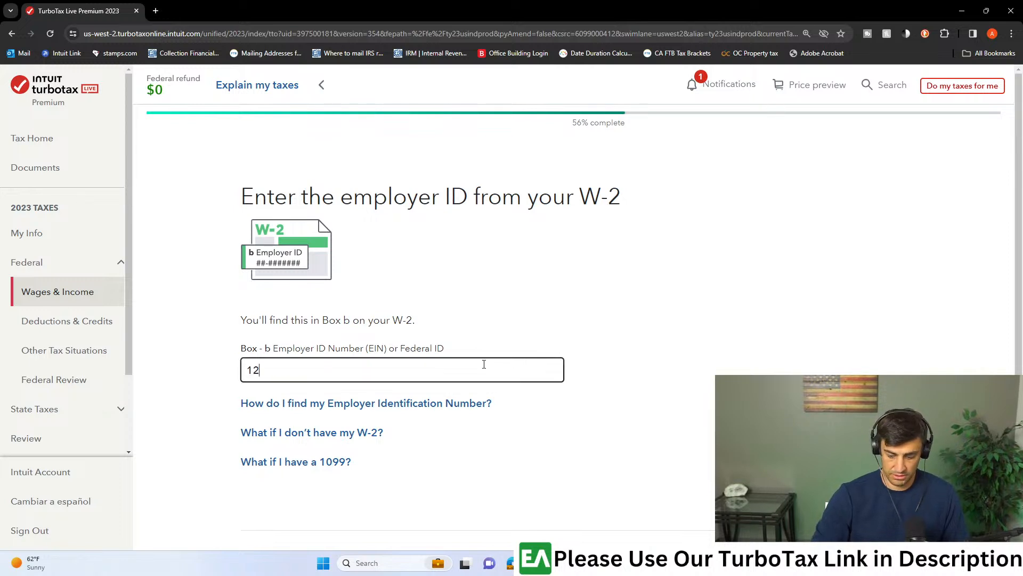
{"action": "type", "text": "-3456987"}
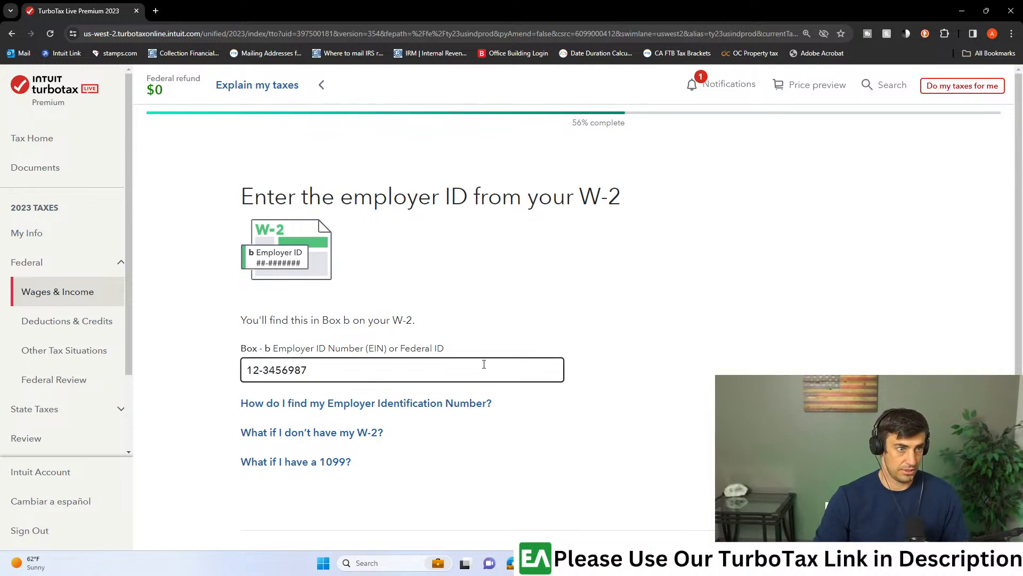
{"action": "scroll", "coordinate": [509, 391], "scroll_direction": "down", "scroll_amount": 3}
{"action": "left_click", "coordinate": [874, 411]}
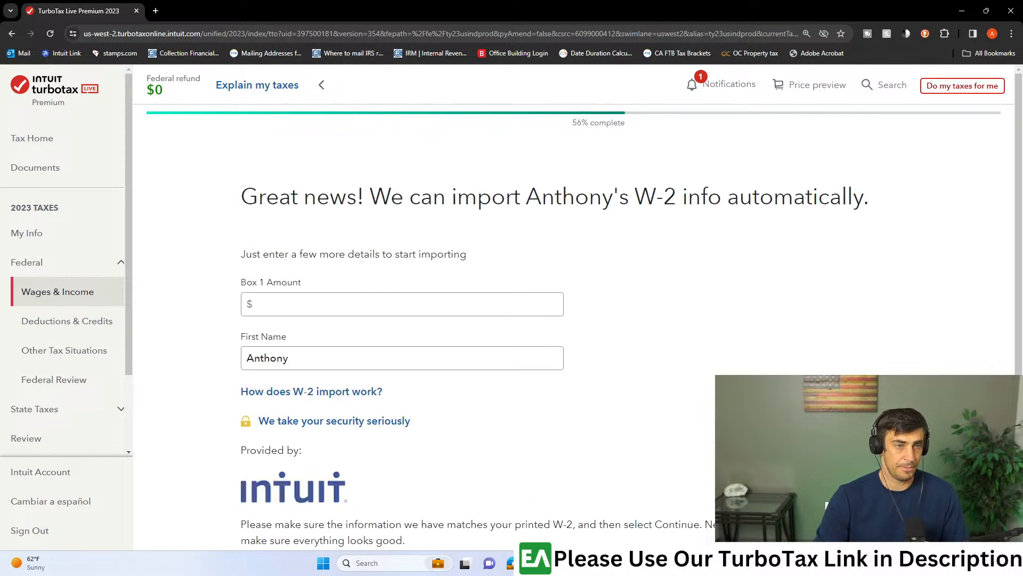
- Enter 77,845 as the Box 1 amount for the automatic W-2 import and submit the details
{"action": "left_click", "coordinate": [337, 302]}
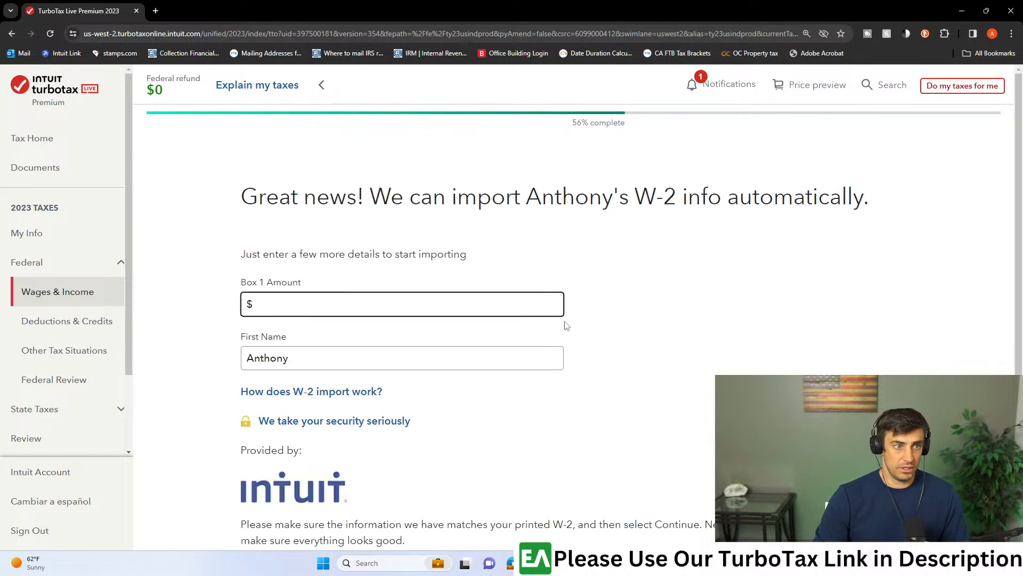
{"action": "scroll", "coordinate": [650, 345], "scroll_direction": "down", "scroll_amount": 4}
{"action": "scroll", "coordinate": [870, 290], "scroll_direction": "up", "scroll_amount": 4}
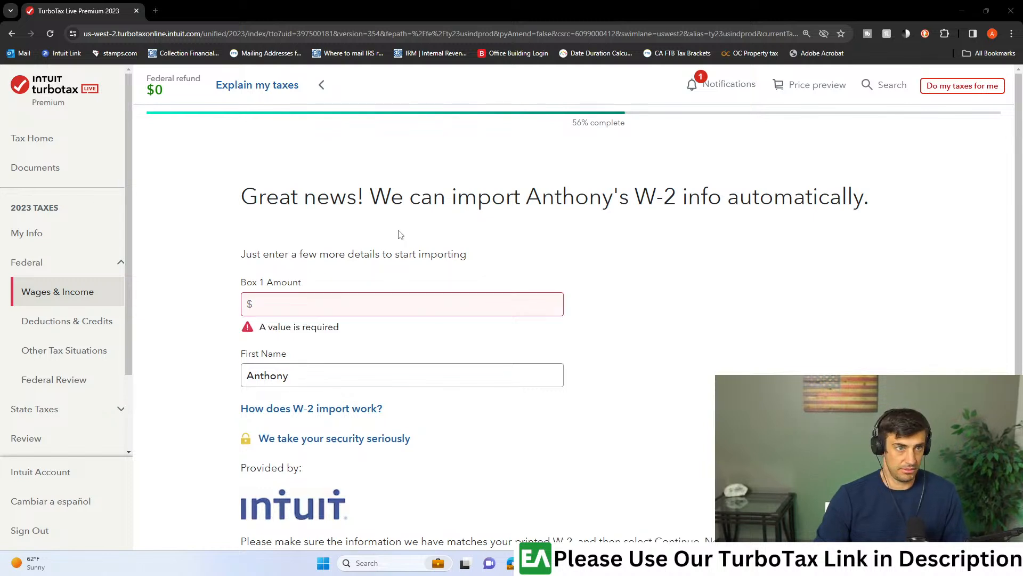
{"action": "left_click", "coordinate": [360, 303]}
{"action": "type", "text": "77845"}
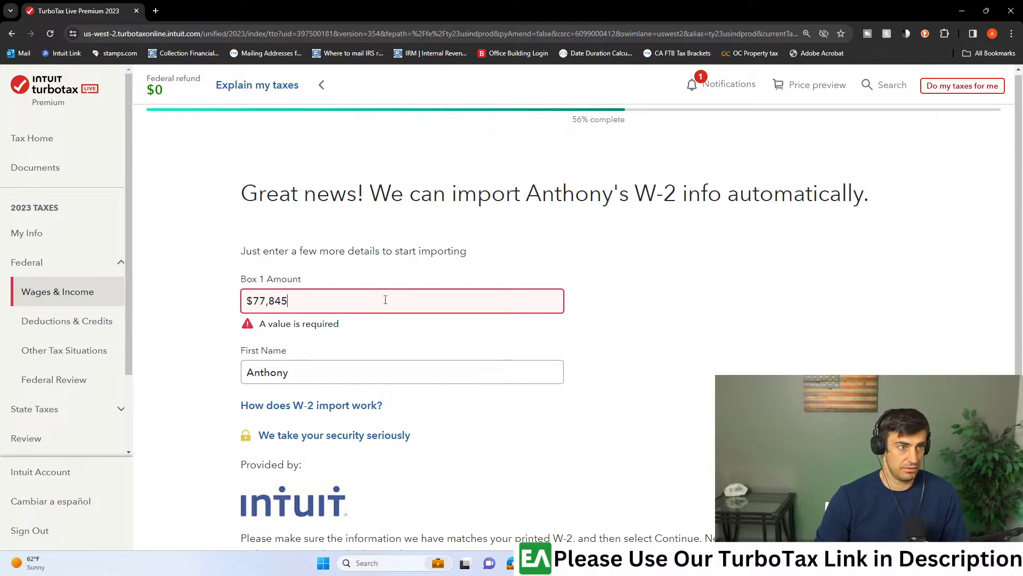
{"action": "scroll", "coordinate": [384, 299], "scroll_direction": "down", "scroll_amount": 3}
{"action": "left_click", "coordinate": [865, 508]}
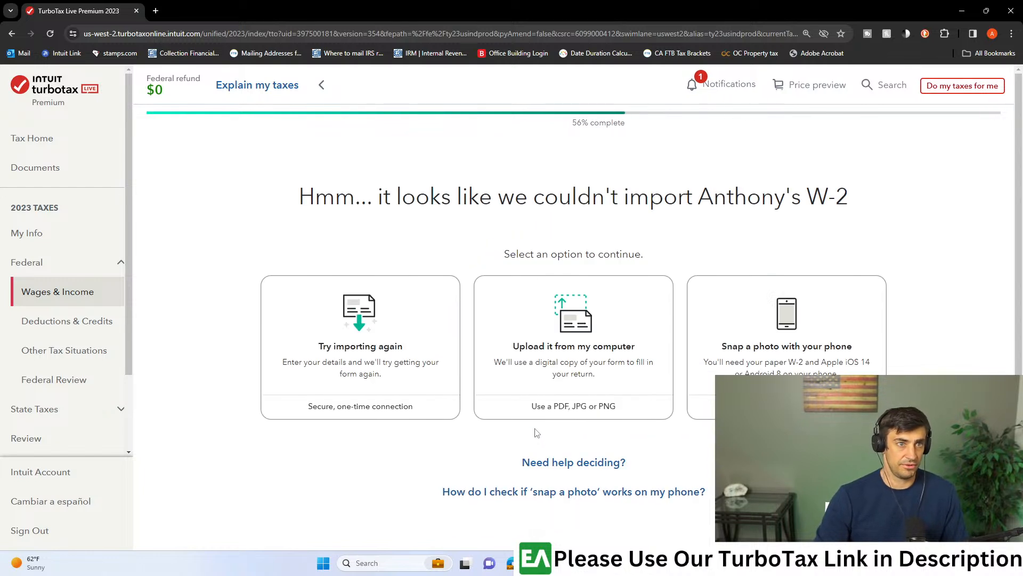
- Choose to upload the W-2 from the computer and upload the form's file
{"action": "left_click", "coordinate": [557, 341]}
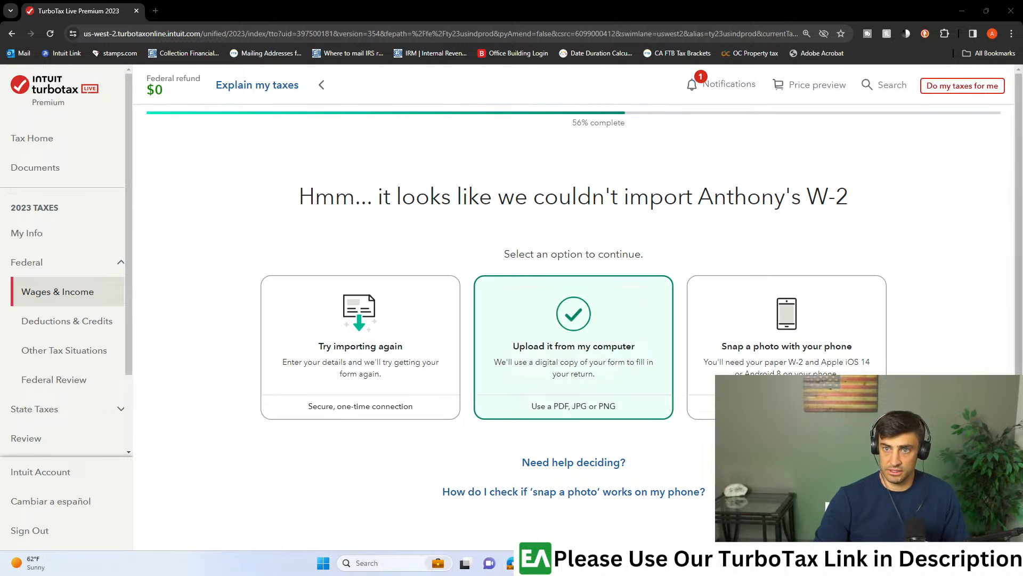
{"action": "scroll", "coordinate": [622, 298], "scroll_direction": "down", "scroll_amount": 4}
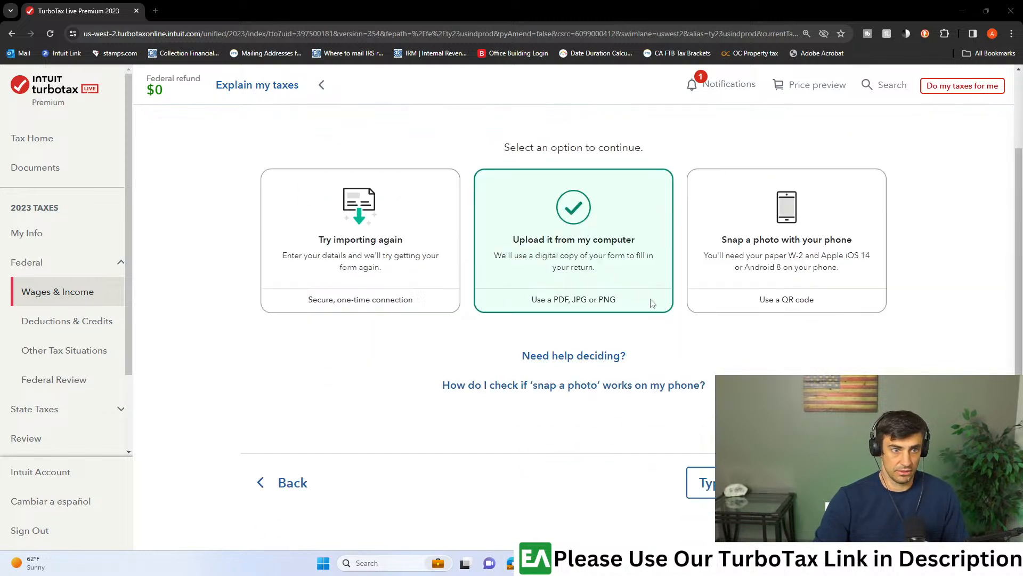
{"action": "left_click", "coordinate": [846, 412]}
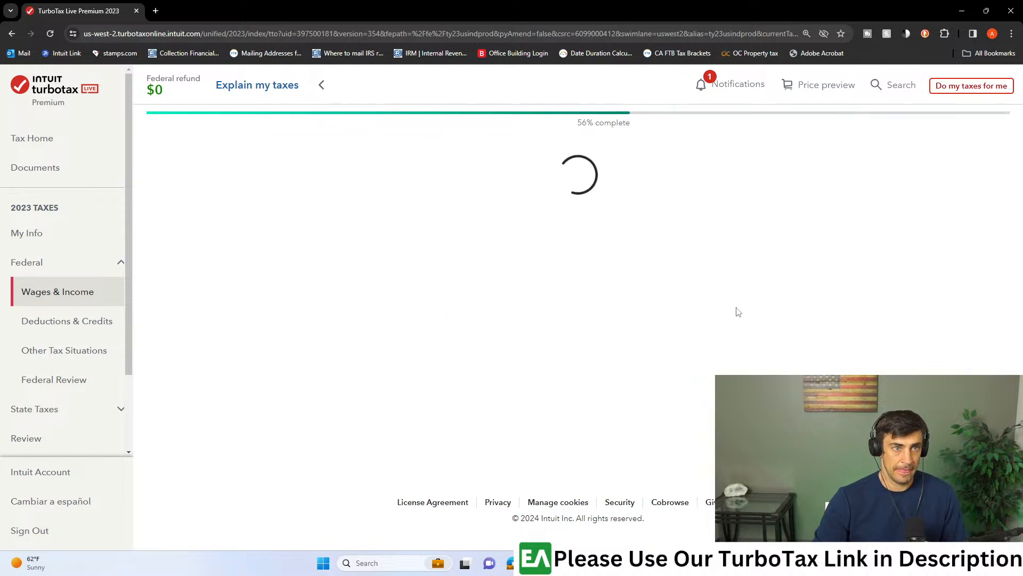
{"action": "left_click_drag", "start_coordinate": [482, 264], "coordinate": [442, 277]}
{"action": "mouse_move", "coordinate": [681, 563]}
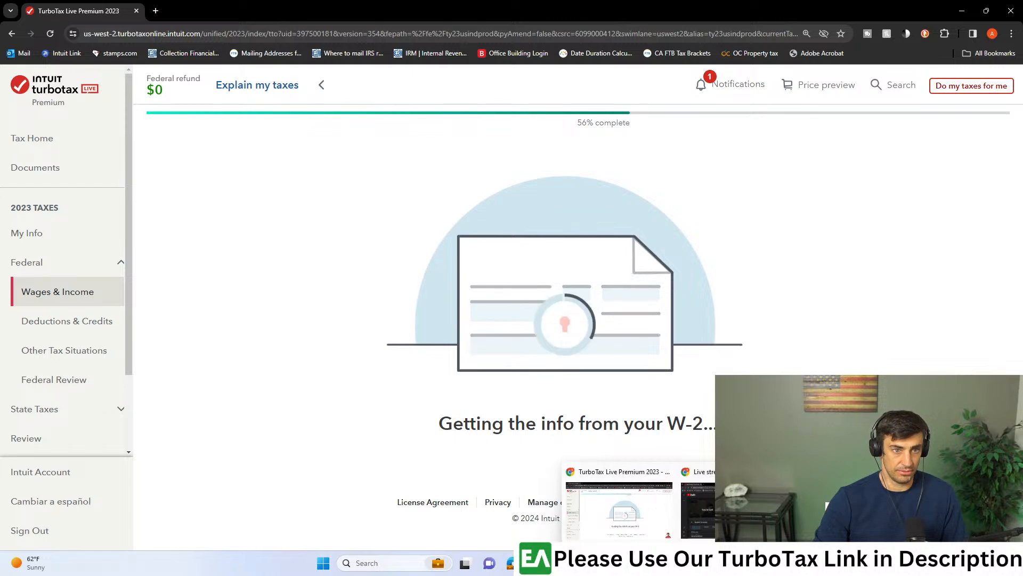
{"action": "left_click", "coordinate": [735, 506]}
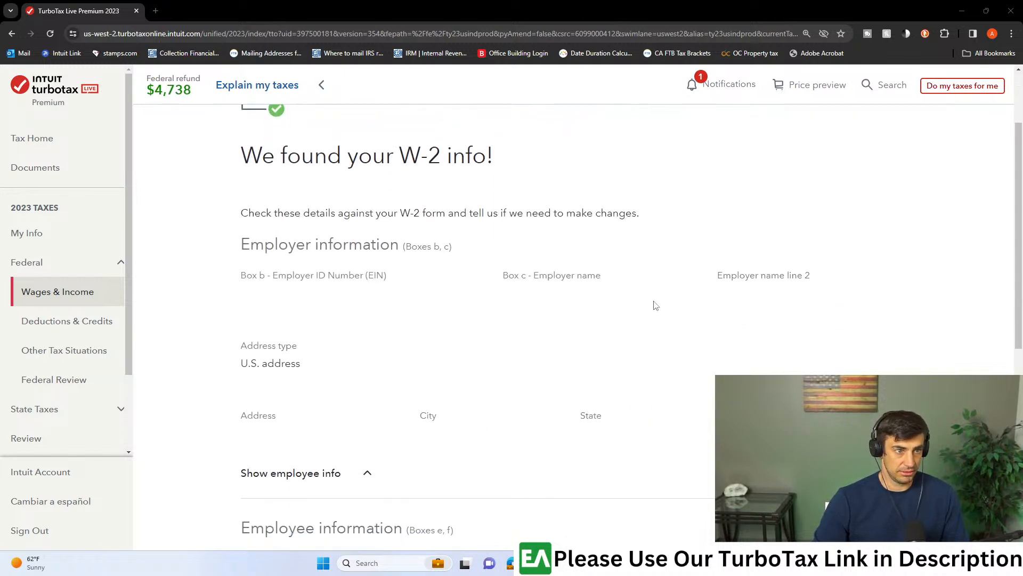
- Check the imported employer and employee information from the W-2 and accept it
{"action": "scroll", "coordinate": [655, 306], "scroll_direction": "down", "scroll_amount": 2}
{"action": "scroll", "coordinate": [656, 315], "scroll_direction": "down", "scroll_amount": 4}
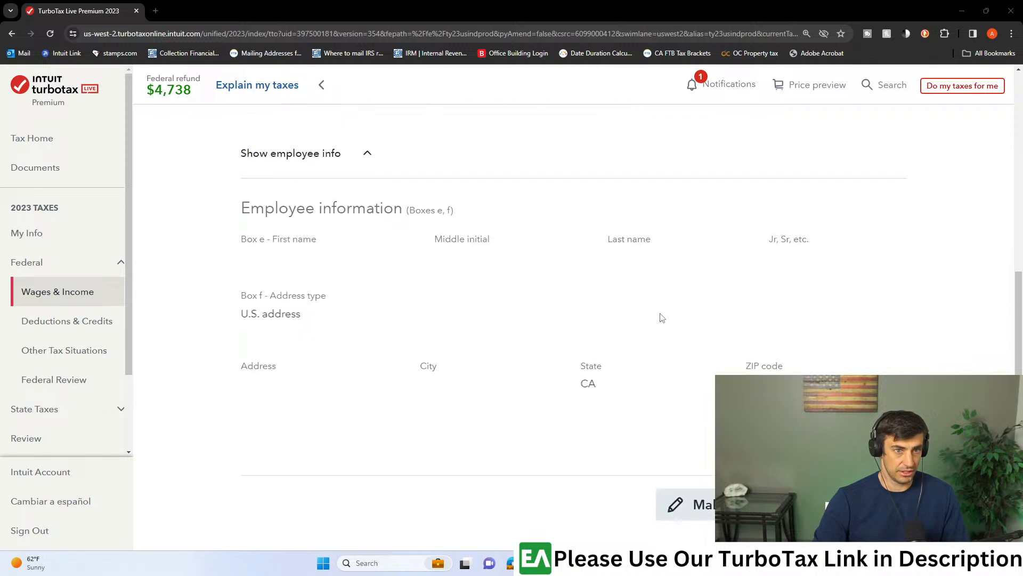
{"action": "scroll", "coordinate": [523, 294], "scroll_direction": "up", "scroll_amount": 6}
{"action": "scroll", "coordinate": [523, 295], "scroll_direction": "down", "scroll_amount": 4}
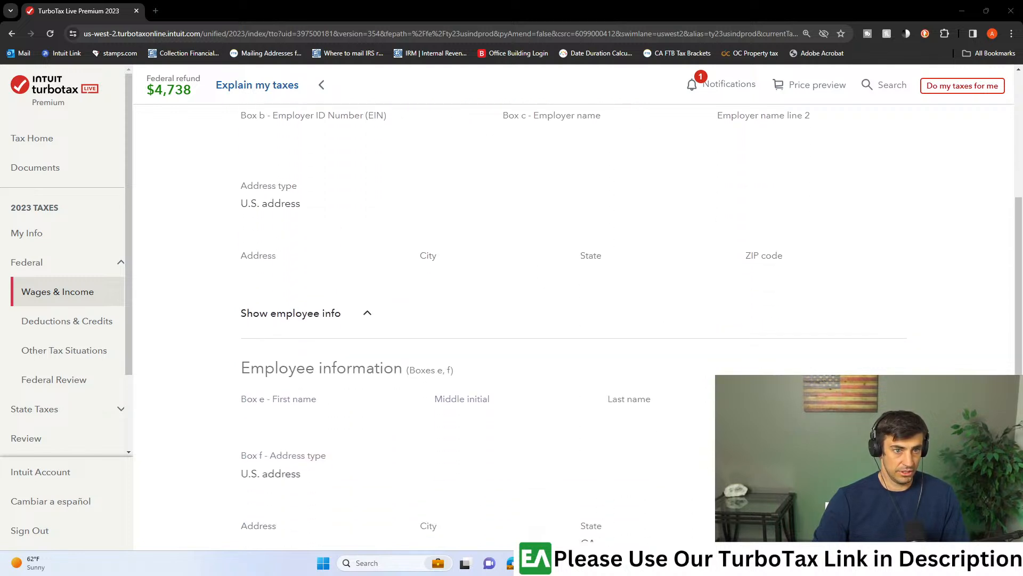
{"action": "scroll", "coordinate": [524, 294], "scroll_direction": "down", "scroll_amount": 2}
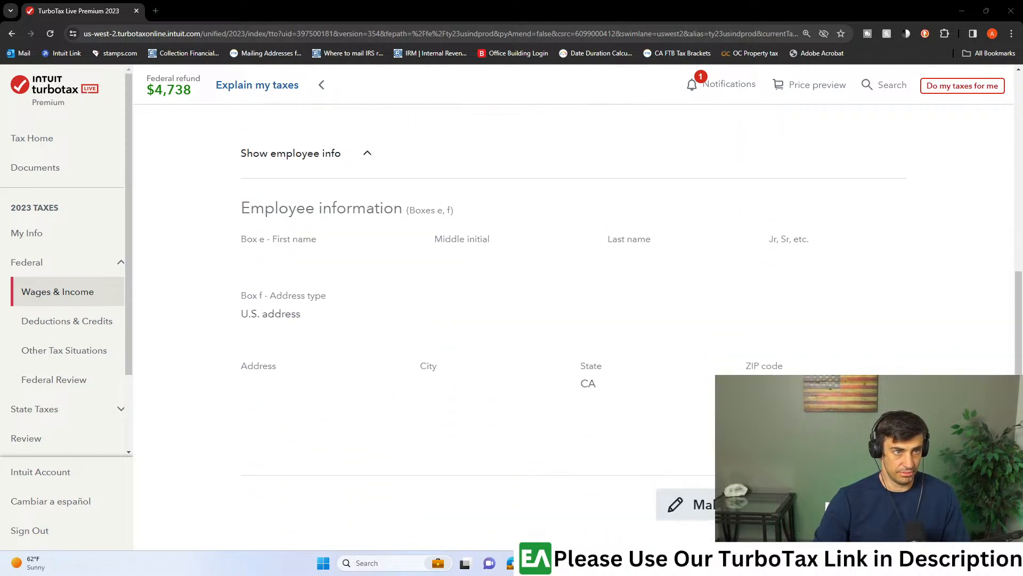
{"action": "left_click", "coordinate": [858, 504]}
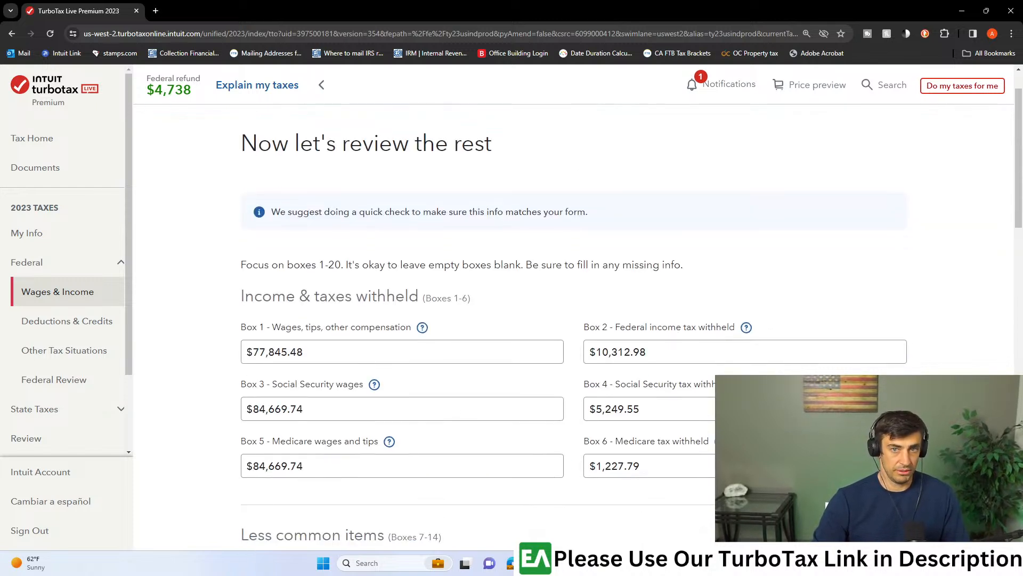
- Arrange the W-2 PDF and the TurboTax W-2 review page side by side
{"action": "left_click_drag", "start_coordinate": [1022, 107], "coordinate": [557, 101]}
{"action": "left_click", "coordinate": [422, 142]}
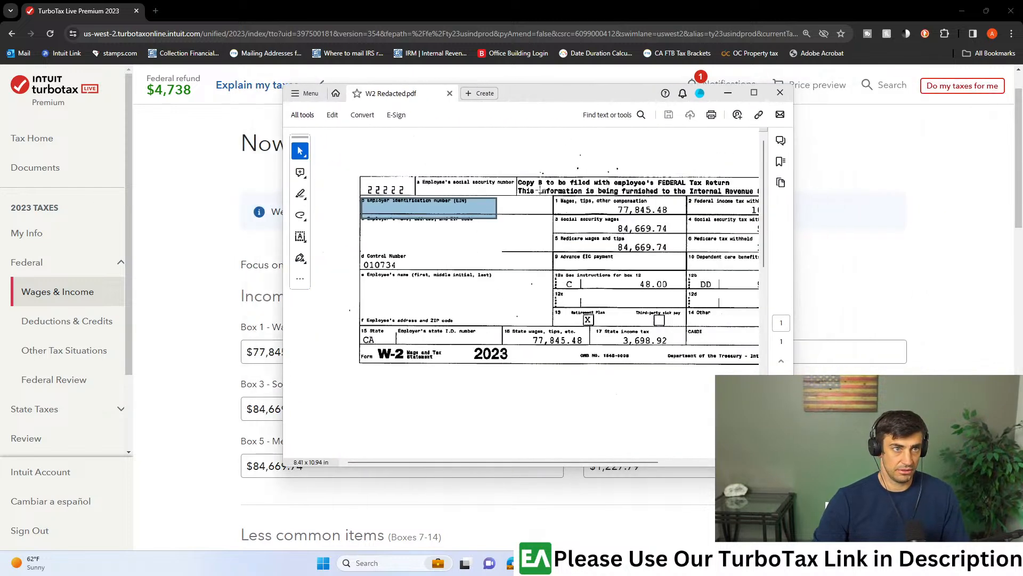
{"action": "left_click_drag", "start_coordinate": [581, 100], "coordinate": [1022, 149]}
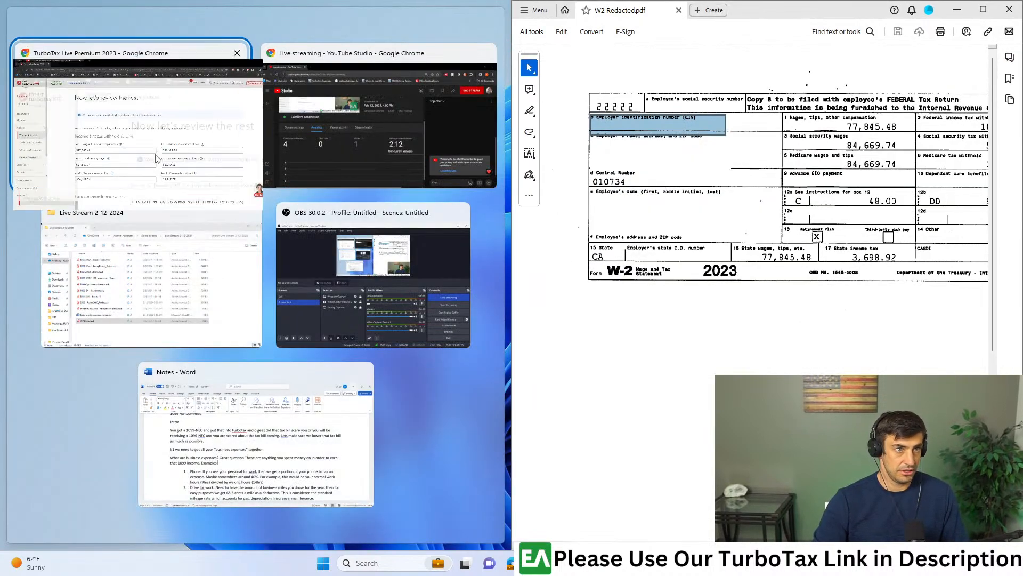
{"action": "left_click", "coordinate": [134, 123]}
- Compare the imported W-2 boxes 1–20 with the amounts on the PDF and continue without changes
{"action": "scroll", "coordinate": [201, 295], "scroll_direction": "down", "scroll_amount": 2}
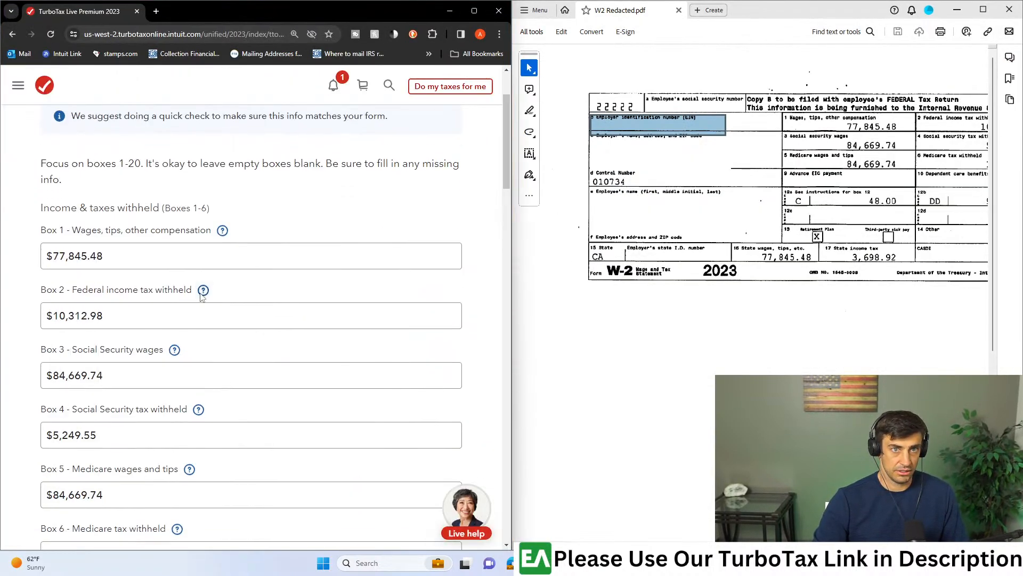
{"action": "left_click_drag", "start_coordinate": [693, 545], "coordinate": [764, 545]}
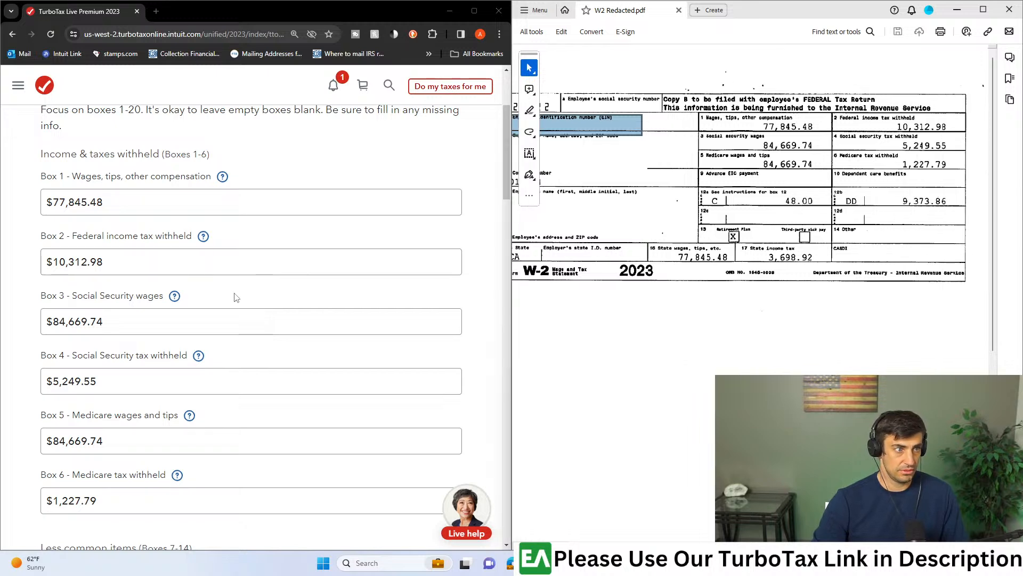
{"action": "scroll", "coordinate": [236, 297], "scroll_direction": "down", "scroll_amount": 10}
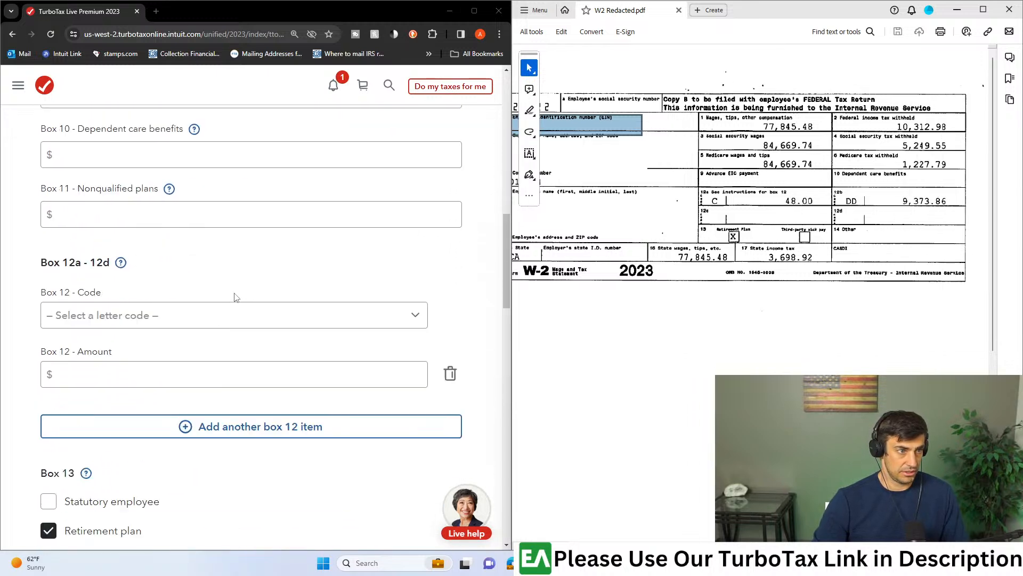
{"action": "scroll", "coordinate": [236, 297], "scroll_direction": "down", "scroll_amount": 15}
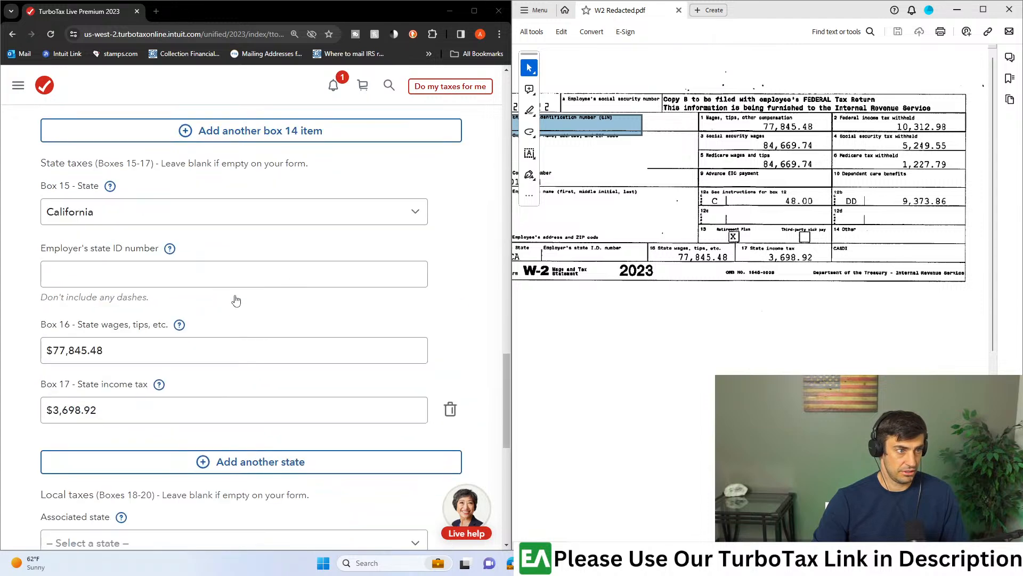
{"action": "scroll", "coordinate": [236, 301], "scroll_direction": "down", "scroll_amount": 2}
{"action": "scroll", "coordinate": [339, 468], "scroll_direction": "down", "scroll_amount": 7}
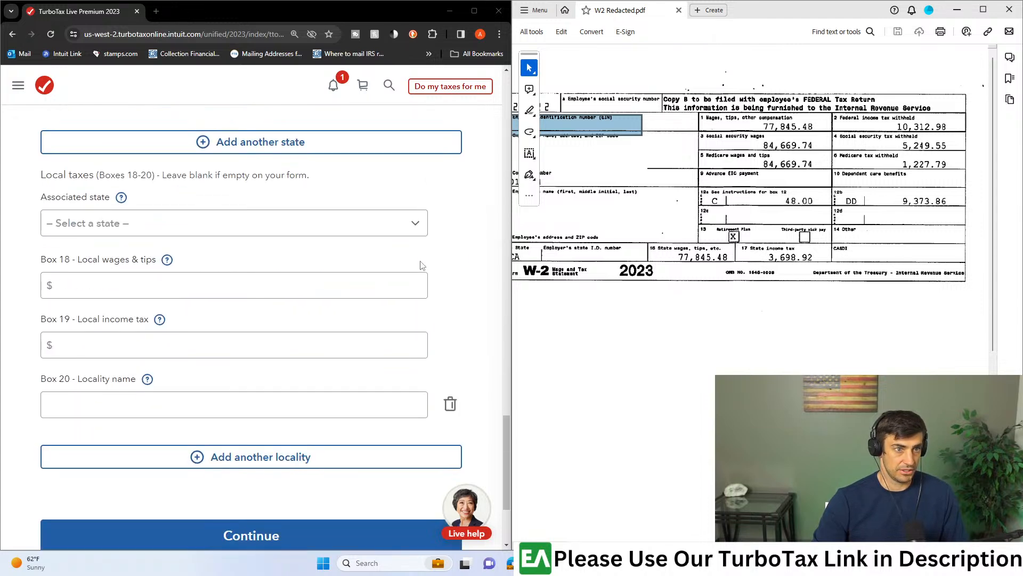
{"action": "left_click", "coordinate": [317, 390]}
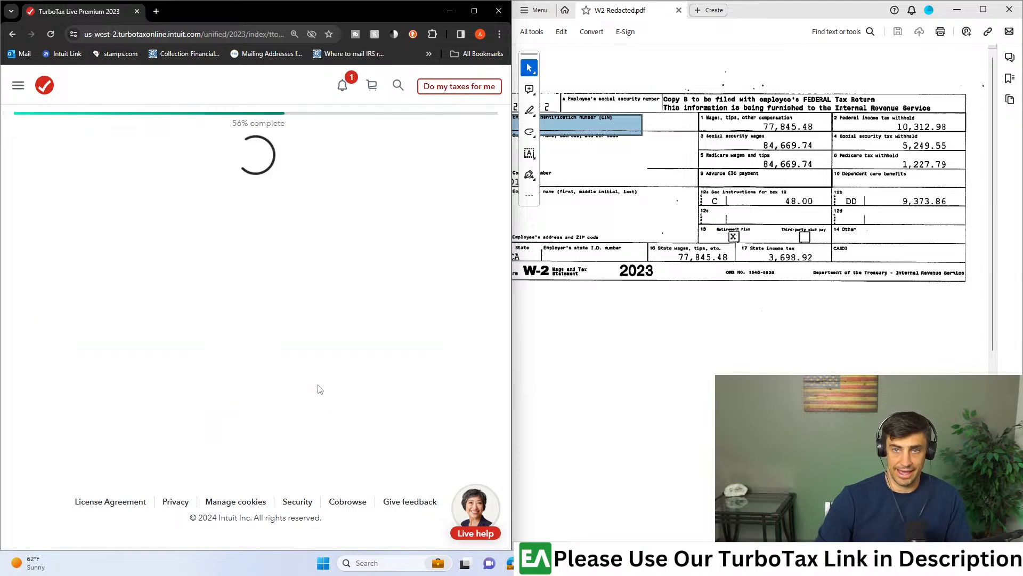
- Maximize the browser, accept the state and local tax entries unchanged, and go to Deductions & Credits
{"action": "left_click", "coordinate": [474, 11]}
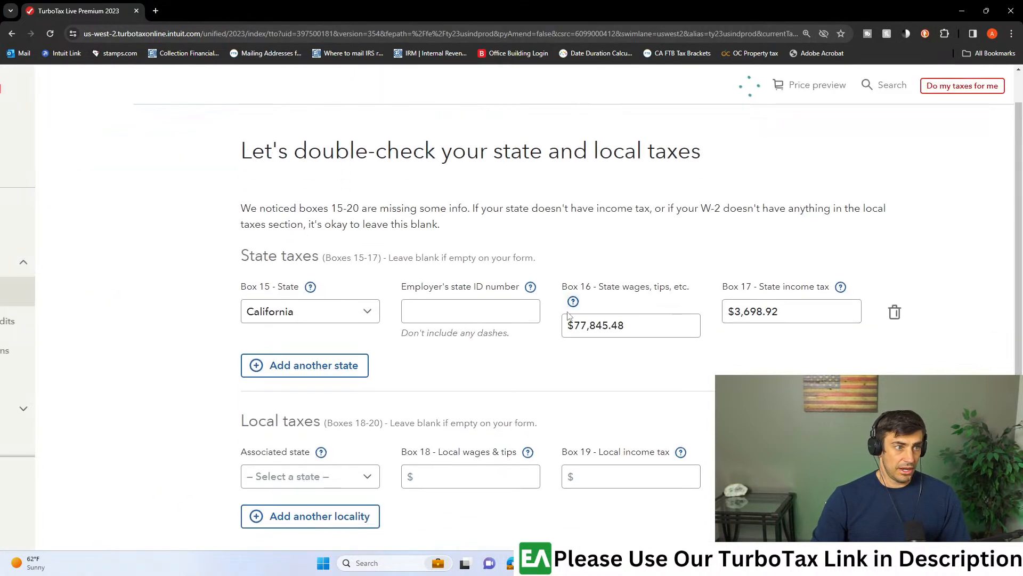
{"action": "scroll", "coordinate": [515, 266], "scroll_direction": "down", "scroll_amount": 4}
{"action": "left_click", "coordinate": [863, 411]}
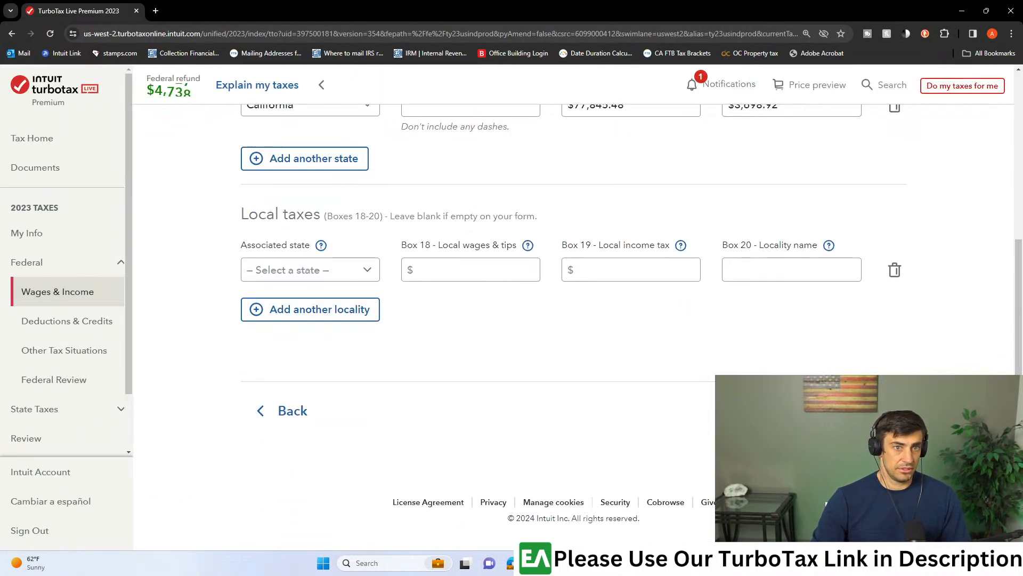
{"action": "left_click", "coordinate": [84, 323]}
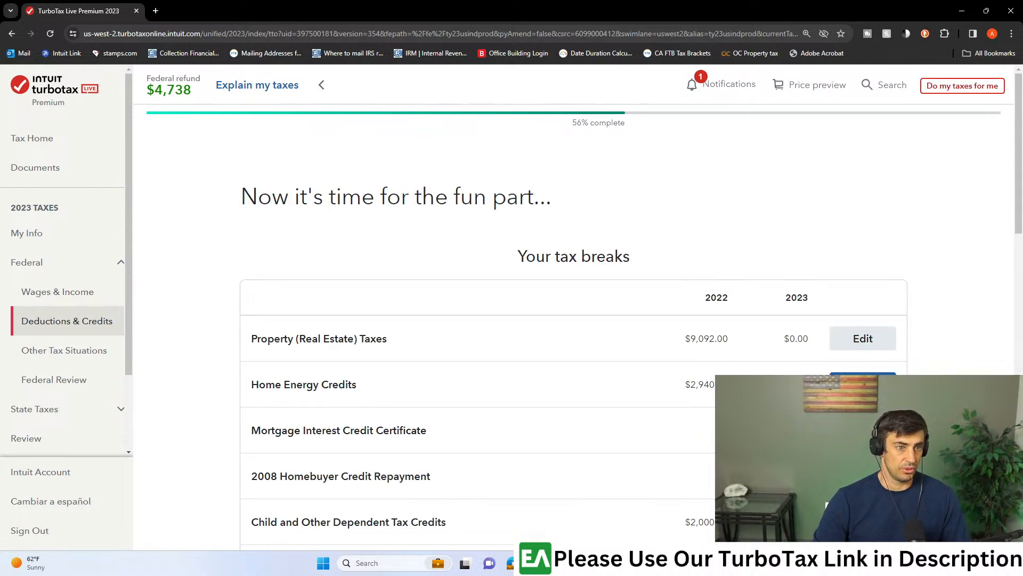
- Switch to Acrobat, bring up the 2022 Form 5695 PDF and maximize its window
{"action": "left_click", "coordinate": [560, 563]}
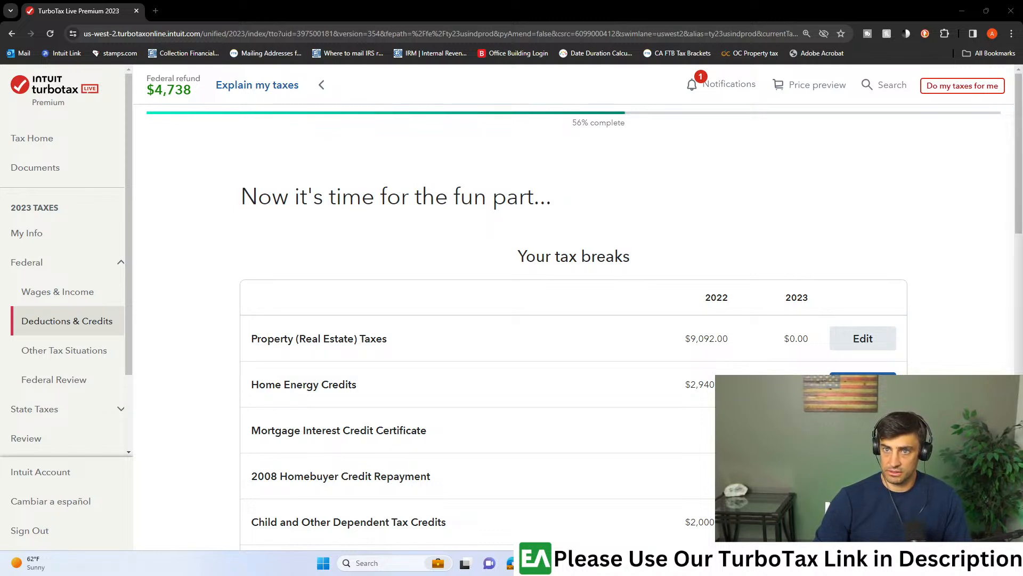
{"action": "left_click", "coordinate": [613, 563]}
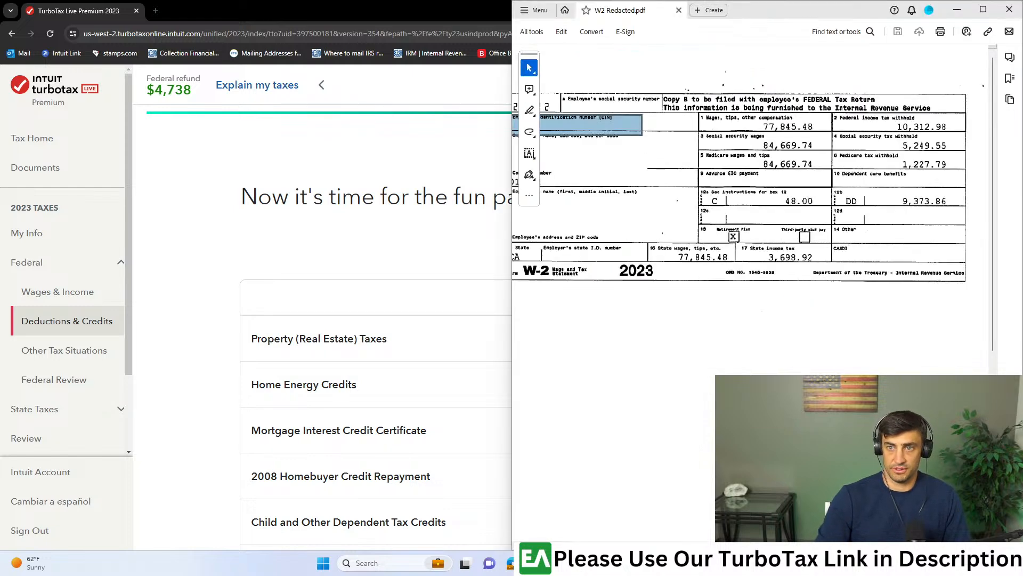
{"action": "left_click", "coordinate": [741, 11]}
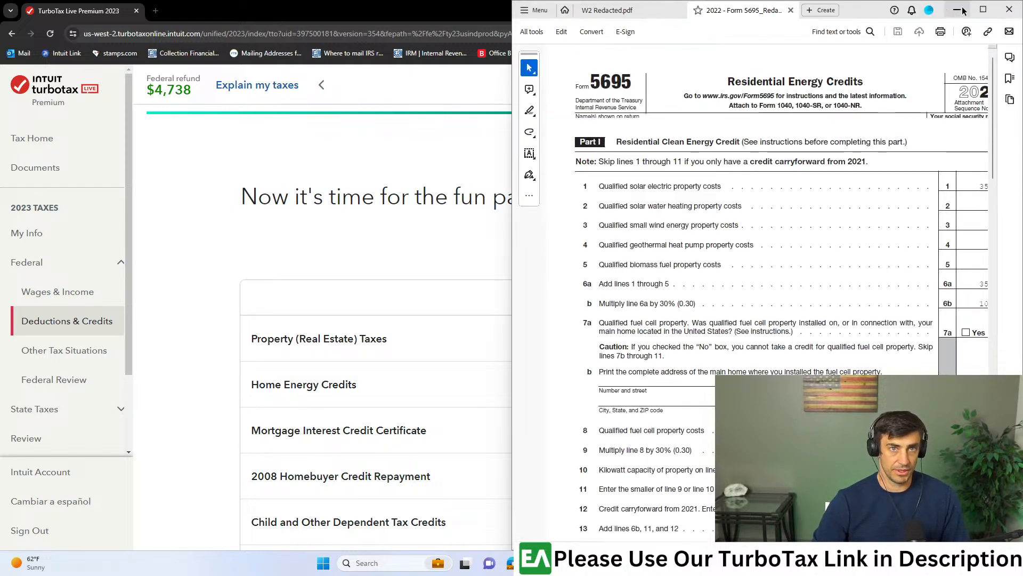
{"action": "left_click", "coordinate": [974, 11]}
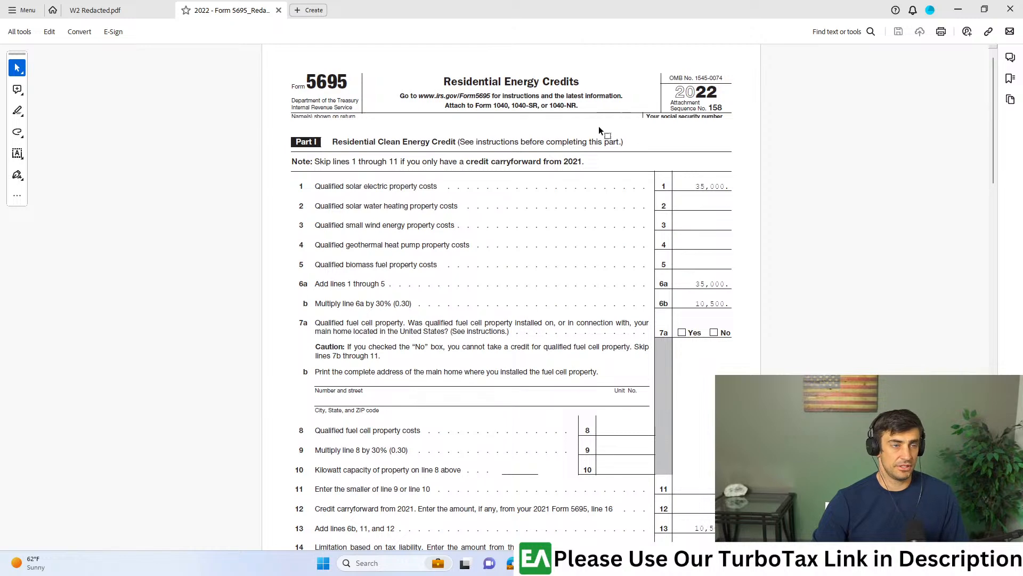
- Examine Part I of the 2022 Form 5695, from the solar electric costs and 30% credit to the line 16 carryforward to 2023
{"action": "scroll", "coordinate": [587, 126], "scroll_direction": "up", "scroll_amount": 2}
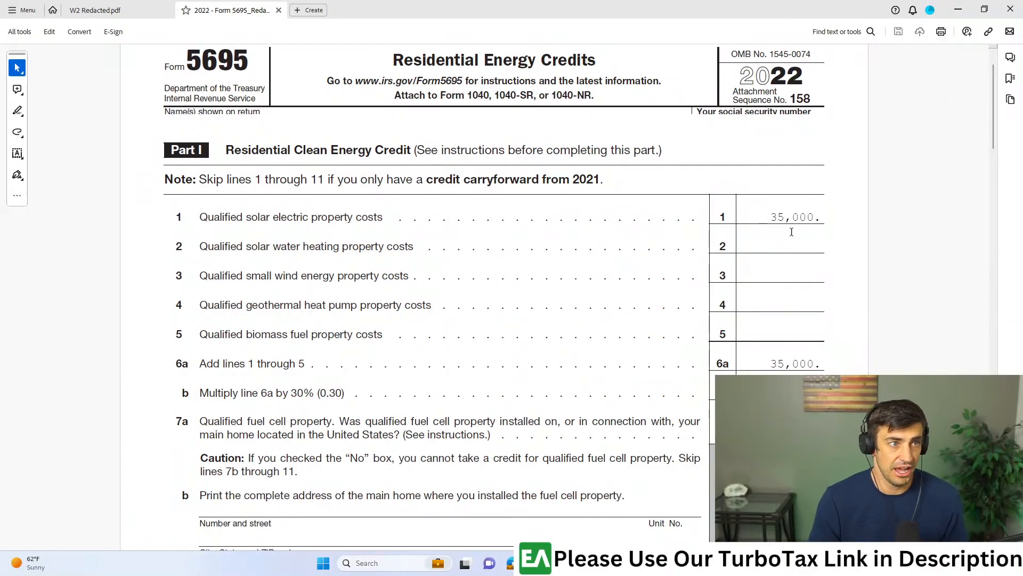
{"action": "double_click", "coordinate": [813, 217]}
{"action": "scroll", "coordinate": [818, 258], "scroll_direction": "down", "scroll_amount": 3}
{"action": "scroll", "coordinate": [815, 266], "scroll_direction": "down", "scroll_amount": 1}
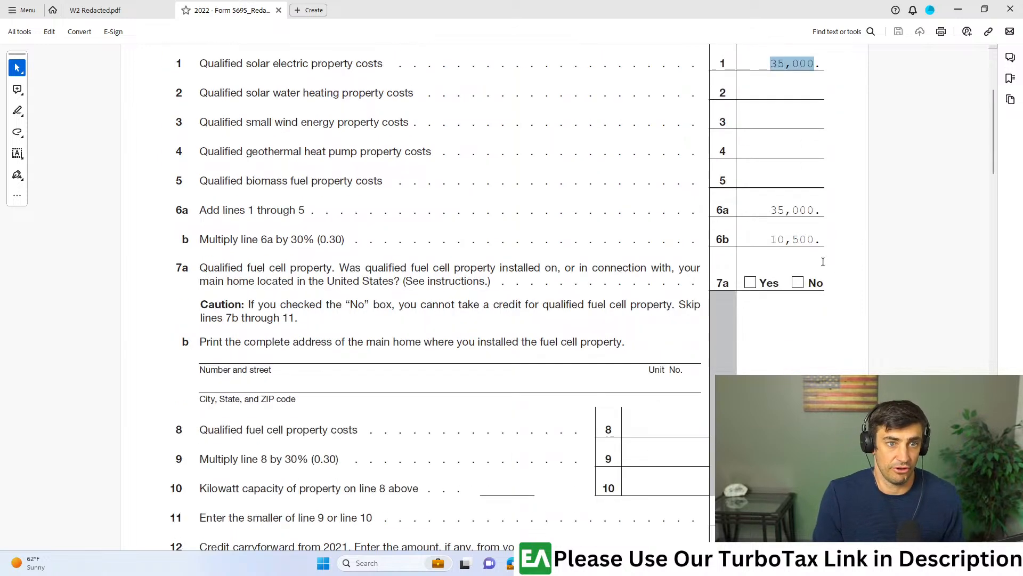
{"action": "left_click_drag", "start_coordinate": [814, 237], "coordinate": [773, 253]}
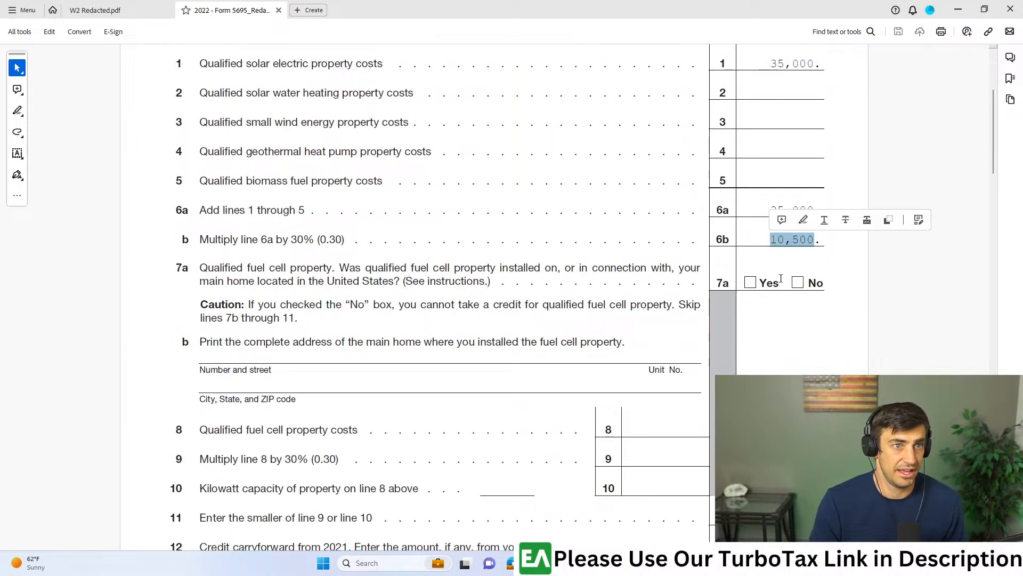
{"action": "scroll", "coordinate": [844, 308], "scroll_direction": "up", "scroll_amount": 4}
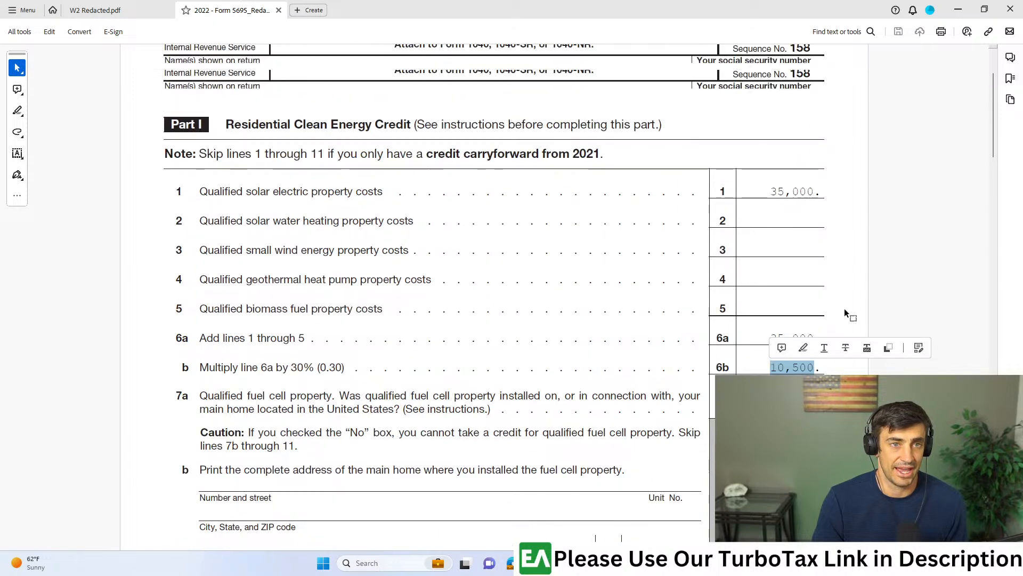
{"action": "scroll", "coordinate": [844, 308], "scroll_direction": "down", "scroll_amount": 10}
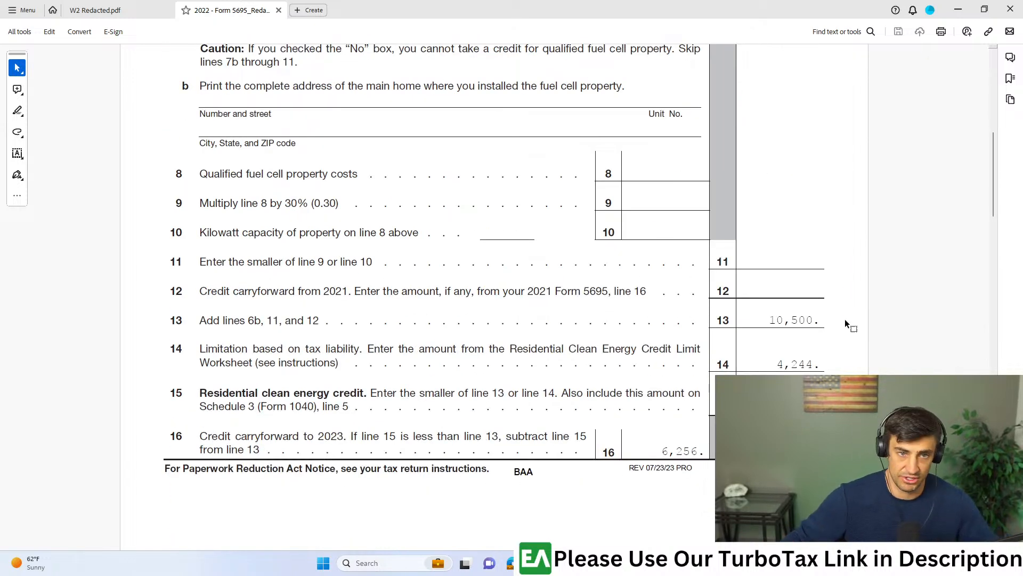
{"action": "scroll", "coordinate": [846, 320], "scroll_direction": "down", "scroll_amount": 3}
{"action": "scroll", "coordinate": [845, 320], "scroll_direction": "down", "scroll_amount": 2}
{"action": "scroll", "coordinate": [818, 344], "scroll_direction": "down", "scroll_amount": 1}
{"action": "scroll", "coordinate": [856, 283], "scroll_direction": "up", "scroll_amount": 1}
{"action": "left_click_drag", "start_coordinate": [819, 115], "coordinate": [780, 110]}
{"action": "scroll", "coordinate": [698, 167], "scroll_direction": "down", "scroll_amount": 1}
{"action": "left_click_drag", "start_coordinate": [698, 167], "coordinate": [661, 170]}
{"action": "left_click_drag", "start_coordinate": [200, 155], "coordinate": [347, 155]}
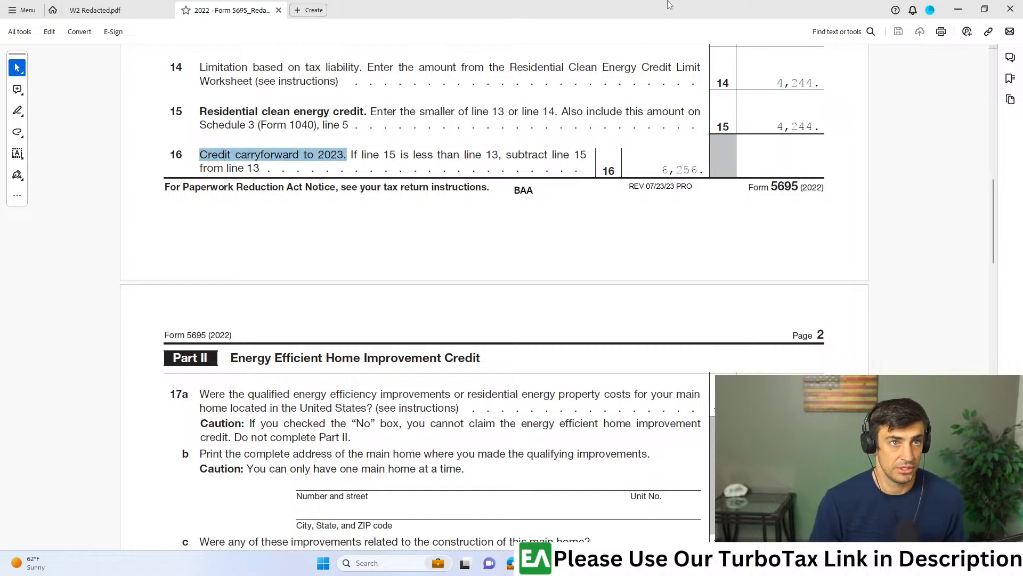
- Return to TurboTax, show all tax breaks and search them for "solar"
{"action": "key", "text": "alt+Tab"}
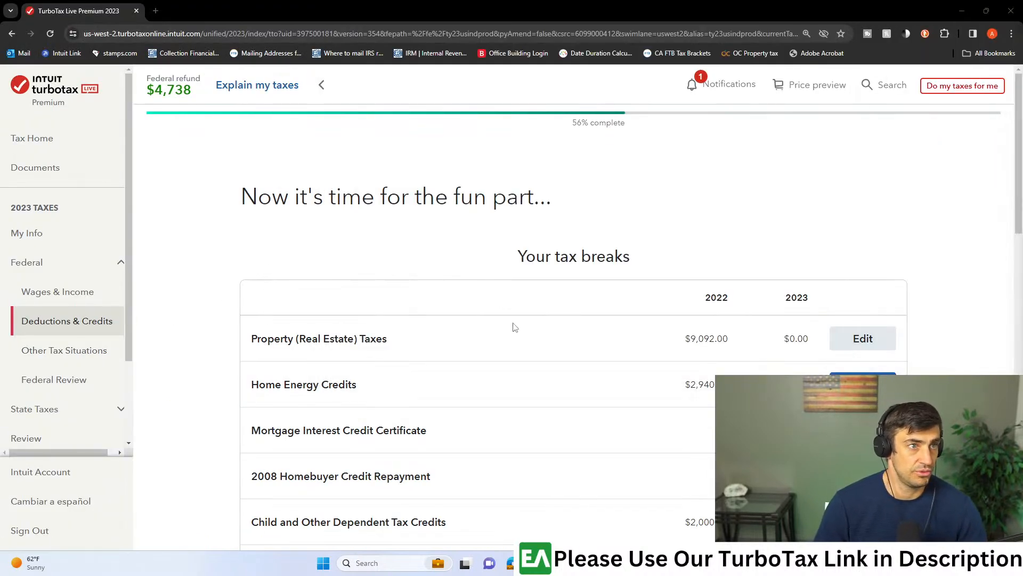
{"action": "scroll", "coordinate": [815, 270], "scroll_direction": "down", "scroll_amount": 3}
{"action": "scroll", "coordinate": [813, 271], "scroll_direction": "down", "scroll_amount": 5}
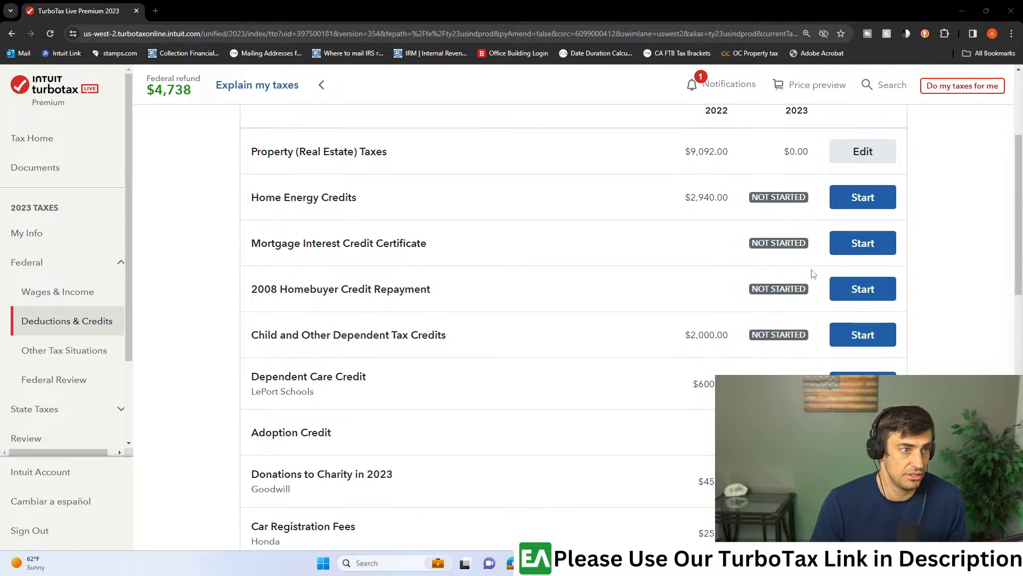
{"action": "scroll", "coordinate": [814, 273], "scroll_direction": "down", "scroll_amount": 5}
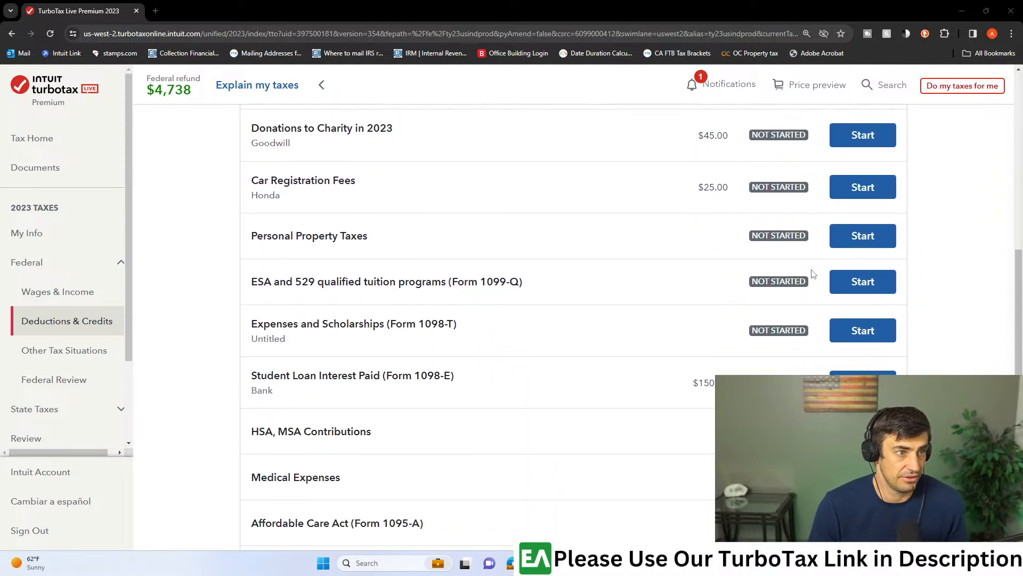
{"action": "scroll", "coordinate": [814, 274], "scroll_direction": "down", "scroll_amount": 3}
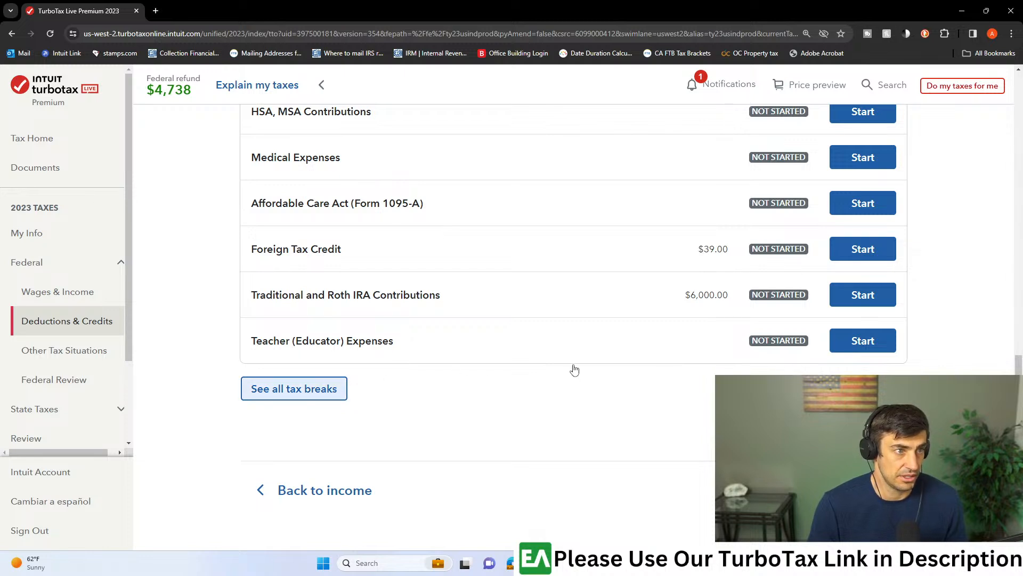
{"action": "scroll", "coordinate": [348, 308], "scroll_direction": "down", "scroll_amount": 3}
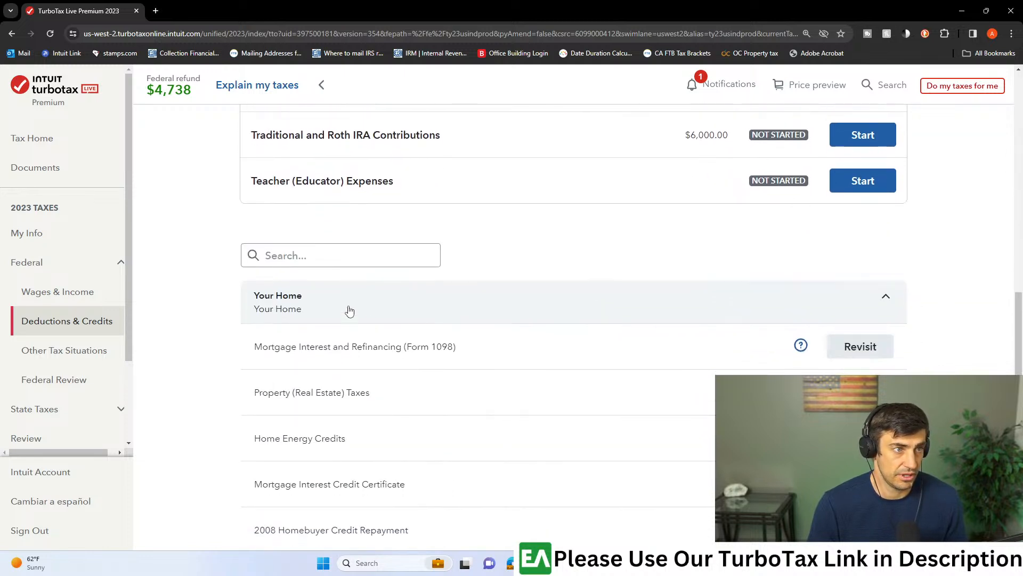
{"action": "left_click", "coordinate": [356, 260]}
{"action": "type", "text": "solar"}
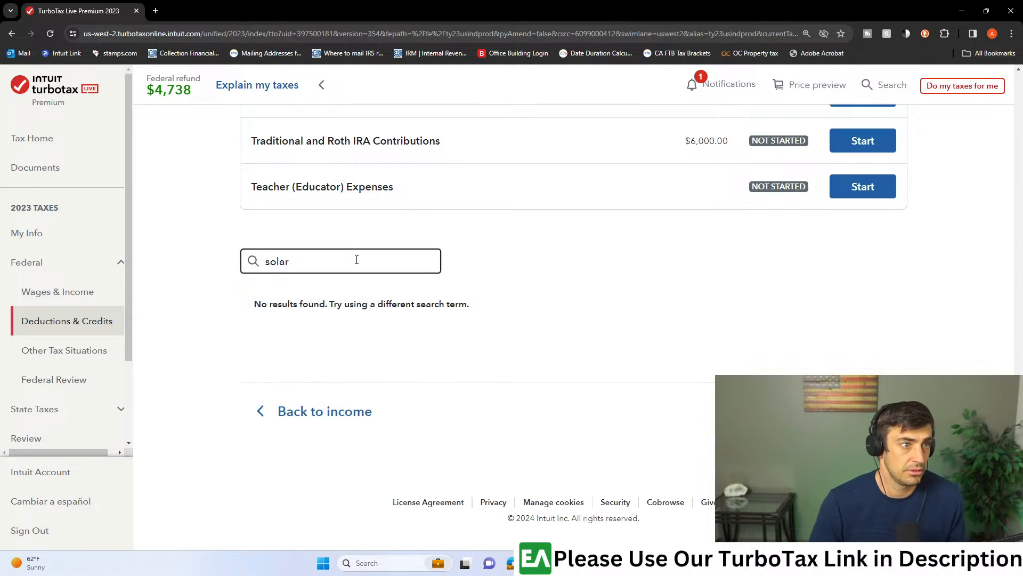
- Search the tax breaks for "energy" instead and start the Home Energy Credits section
{"action": "left_click_drag", "start_coordinate": [336, 261], "coordinate": [247, 254]}
{"action": "type", "text": "energy"}
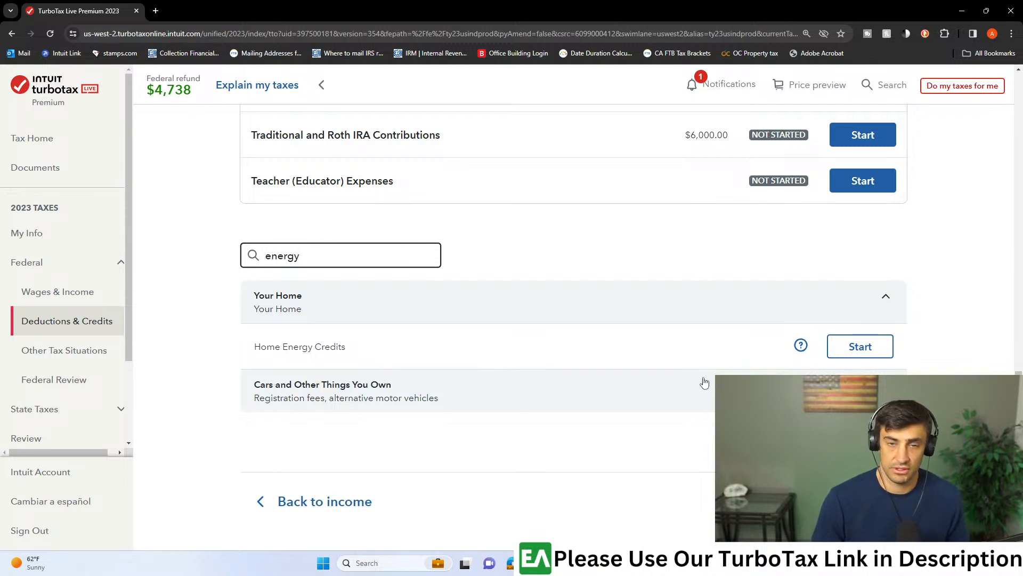
{"action": "left_click", "coordinate": [877, 346]}
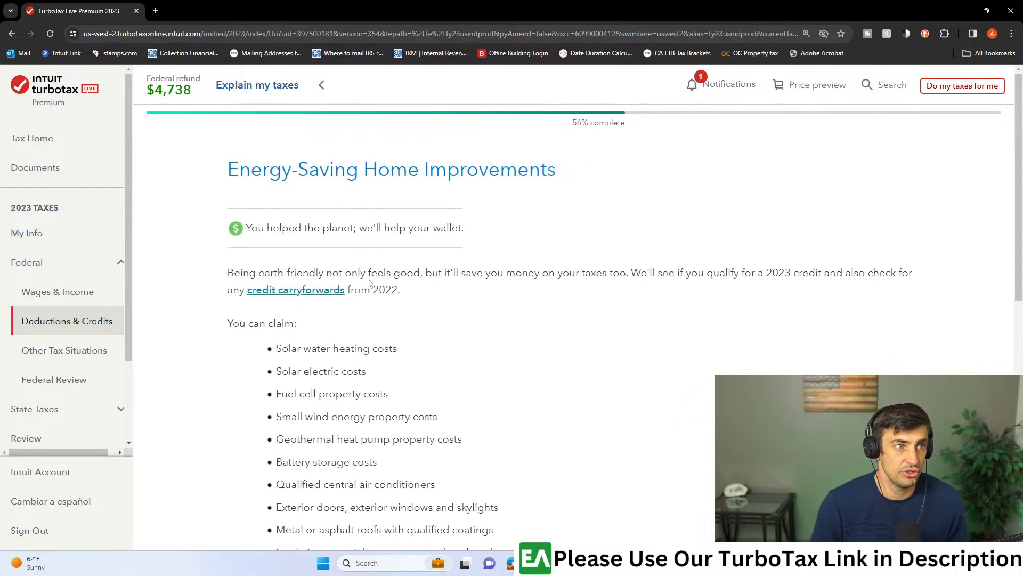
- Confirm living together in a U.S. main home, improvements unrelated to its construction, being the original user, and expected use for 5 years
{"action": "scroll", "coordinate": [360, 316], "scroll_direction": "down", "scroll_amount": 10}
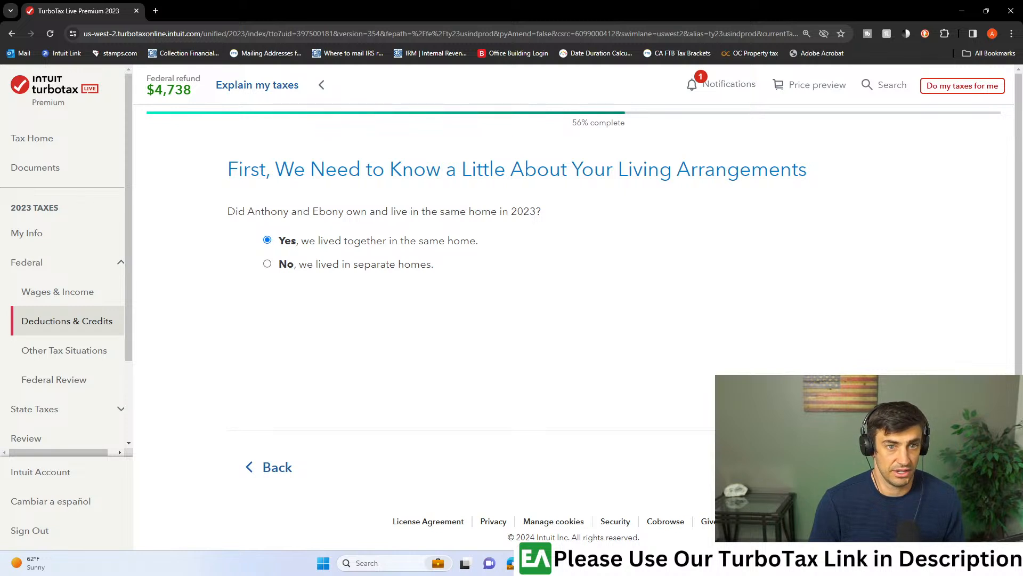
{"action": "left_click", "coordinate": [877, 467]}
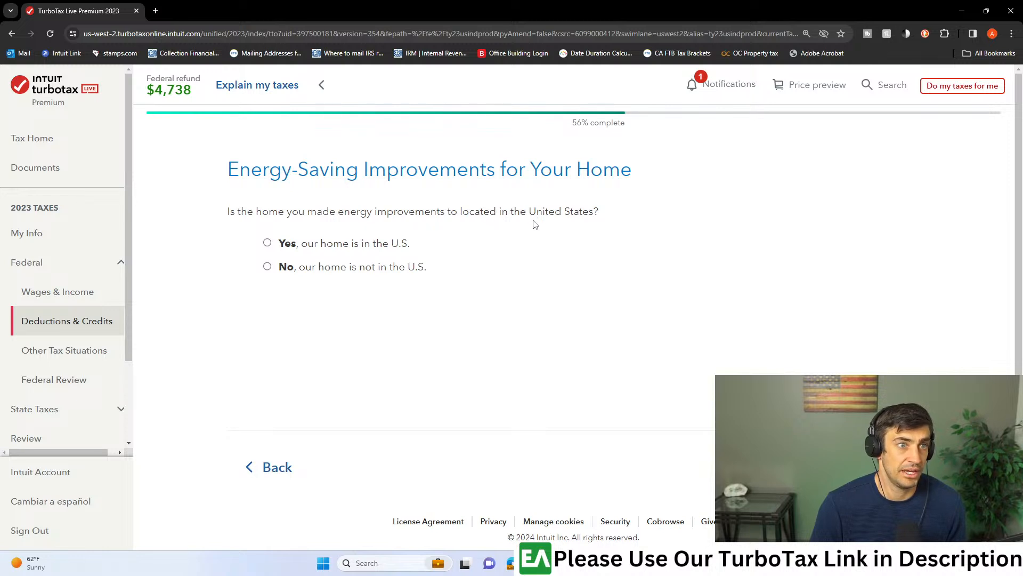
{"action": "left_click", "coordinate": [270, 245]}
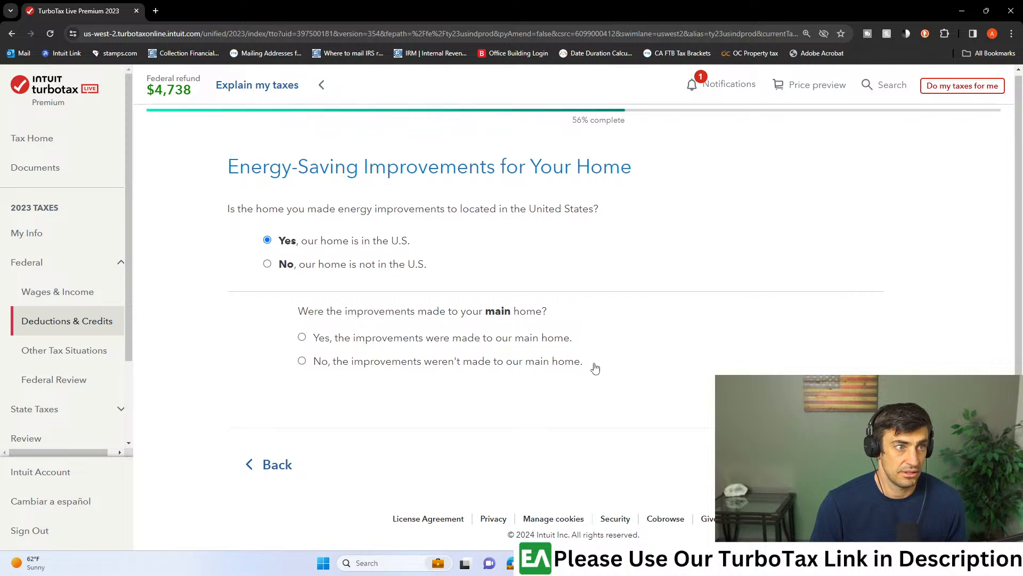
{"action": "left_click", "coordinate": [303, 321]}
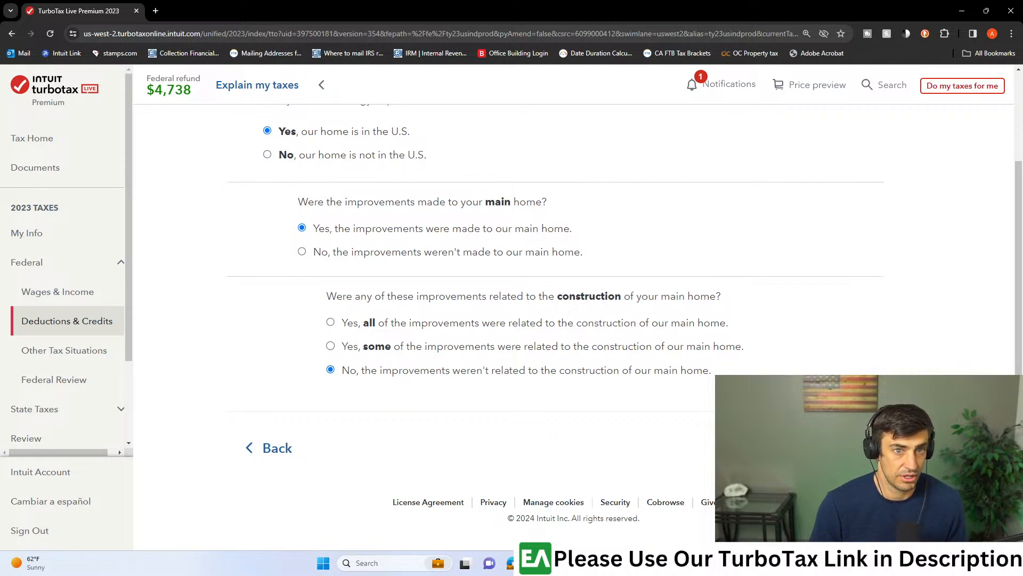
{"action": "left_click", "coordinate": [838, 447]}
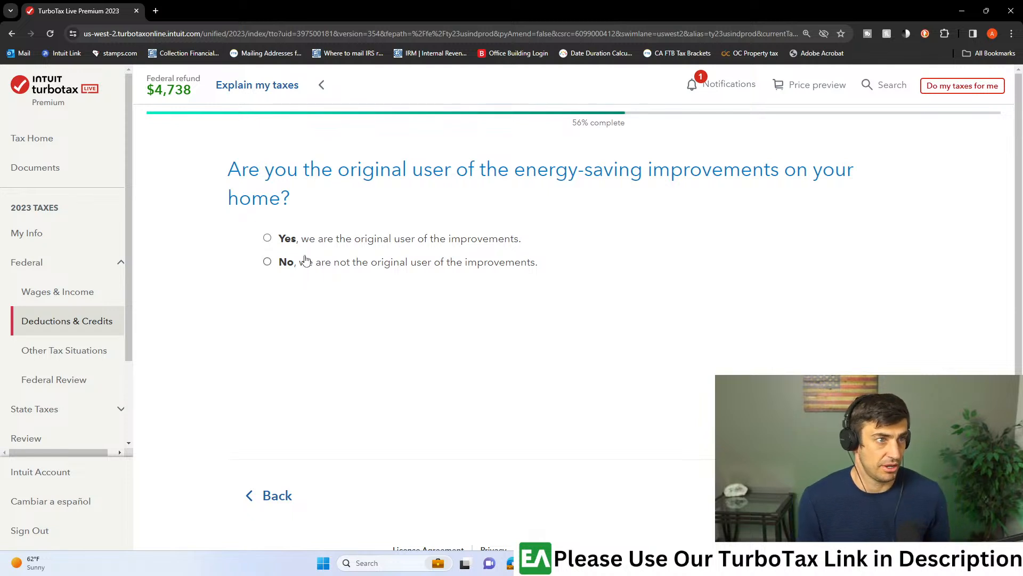
{"action": "left_click", "coordinate": [268, 240]}
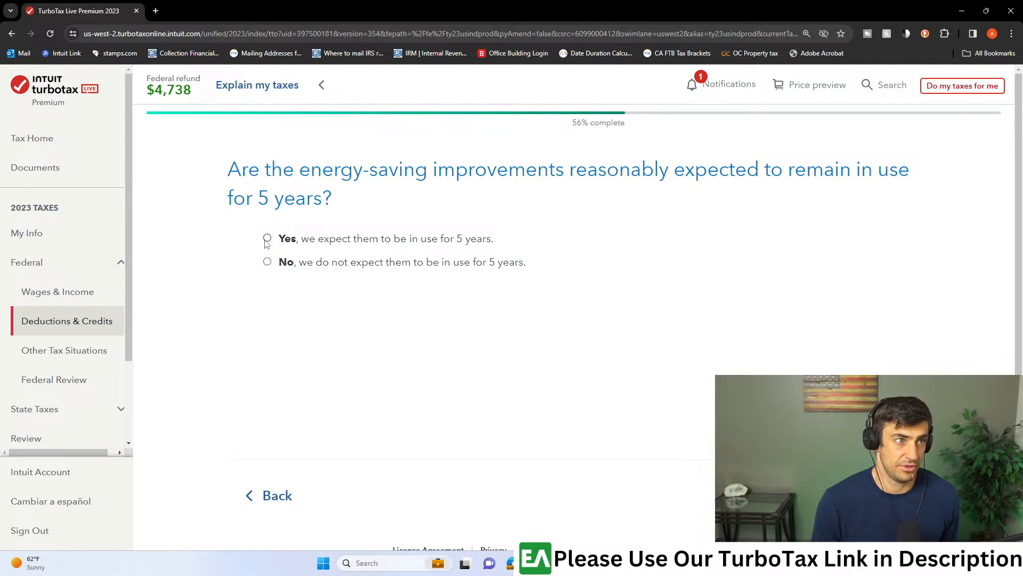
{"action": "left_click", "coordinate": [869, 495]}
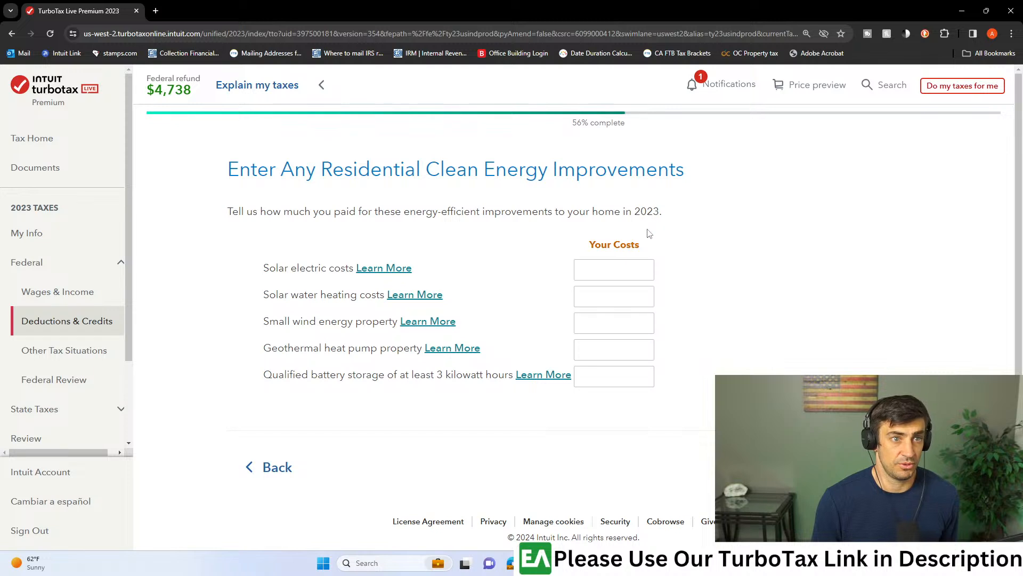
- Leave all clean energy, fuel cell and energy-saving improvement costs blank and report no residential energy property costs for 2023
{"action": "left_click", "coordinate": [869, 466]}
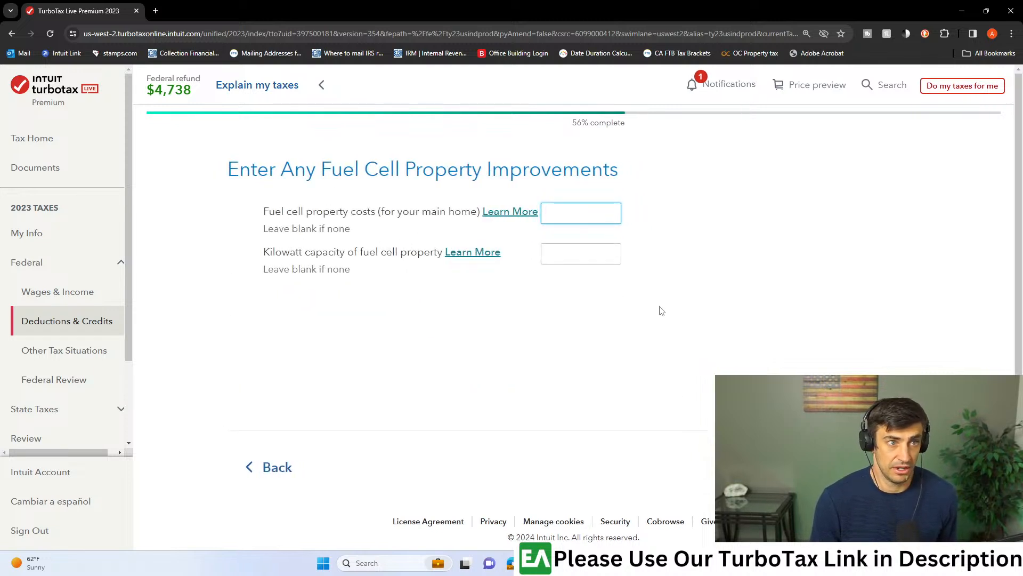
{"action": "left_click", "coordinate": [869, 466]}
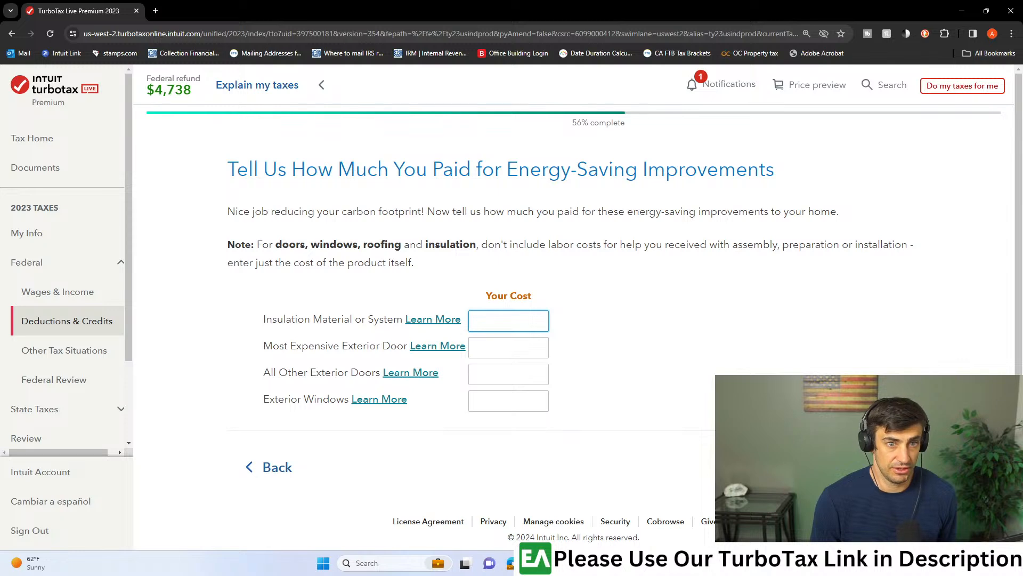
{"action": "left_click", "coordinate": [869, 467]}
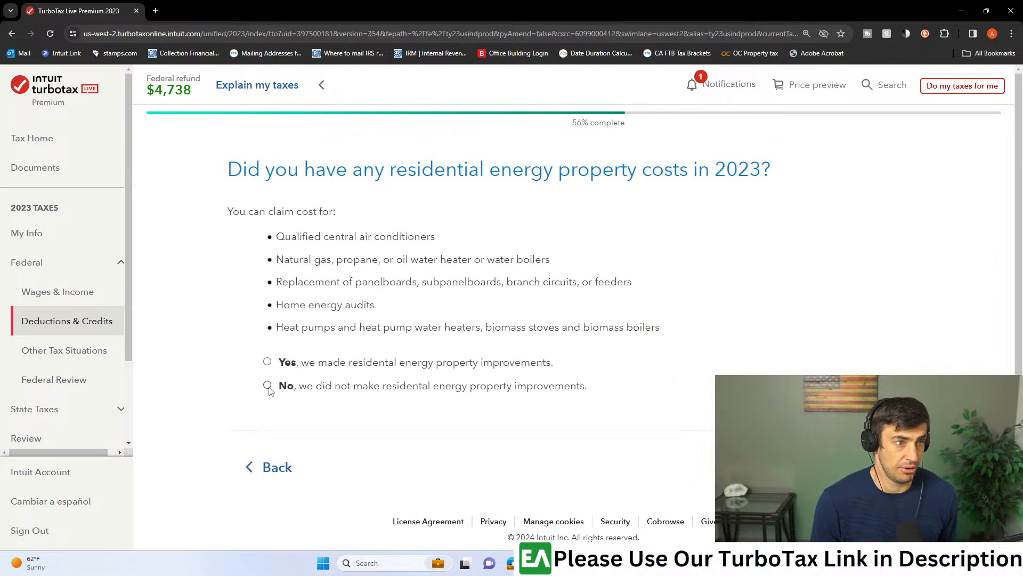
{"action": "left_click", "coordinate": [869, 467]}
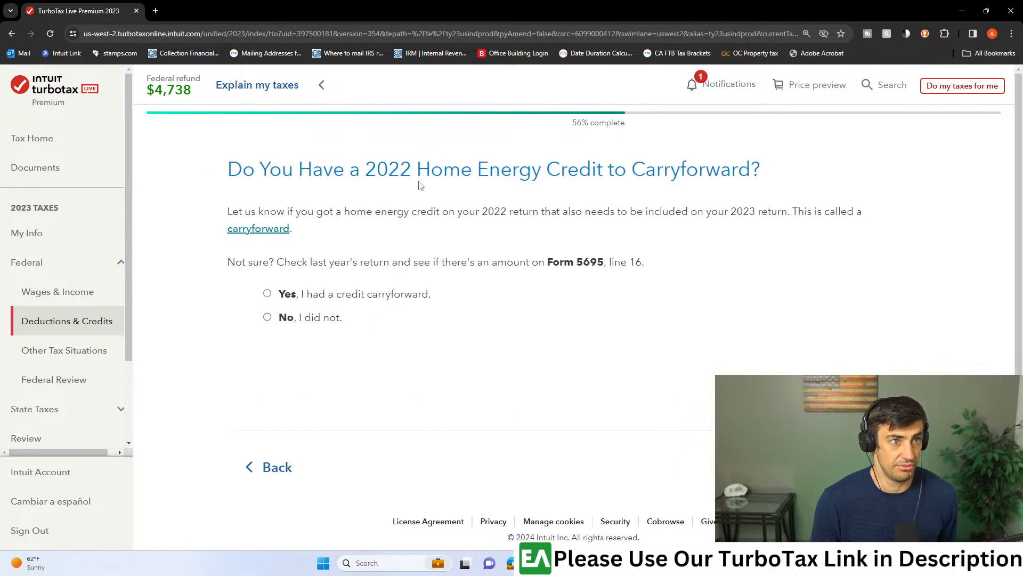
- Answer Yes to having a 2022 home energy credit carryforward and look up line 16 in the Form 5695 PDF
{"action": "left_click", "coordinate": [268, 293]}
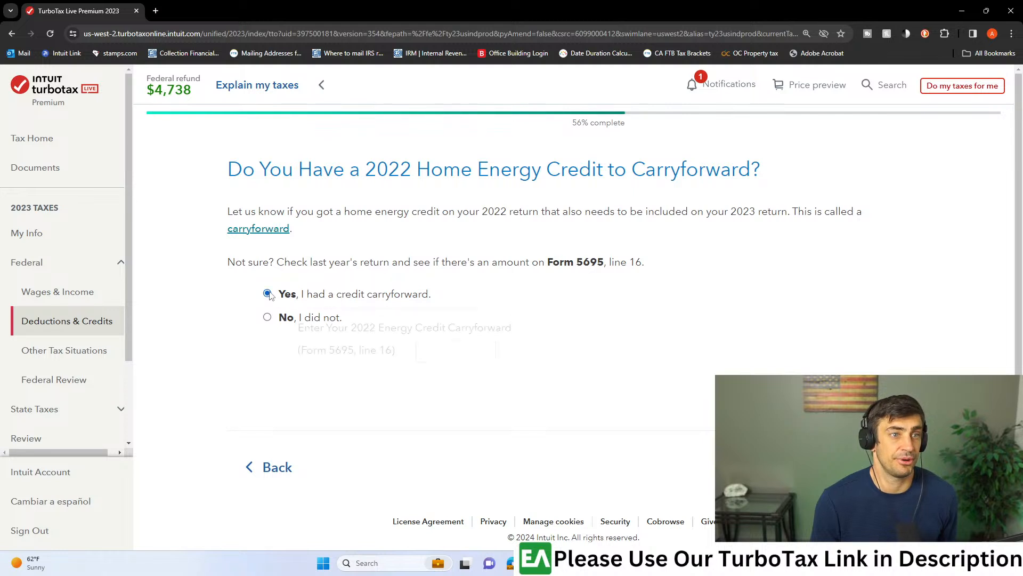
{"action": "scroll", "coordinate": [404, 345], "scroll_direction": "down", "scroll_amount": 1}
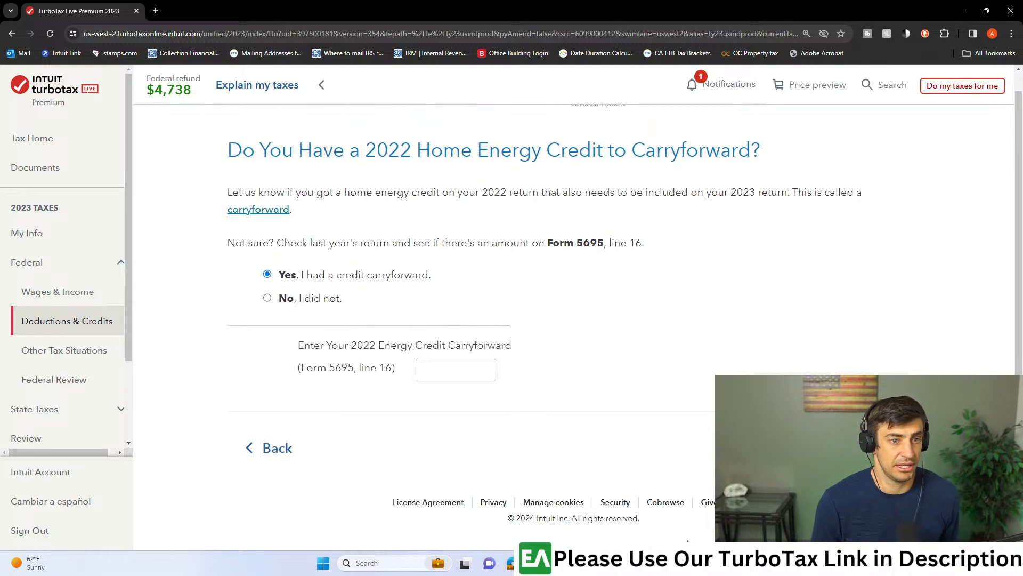
{"action": "mouse_move", "coordinate": [700, 563]}
{"action": "left_click", "coordinate": [760, 509]}
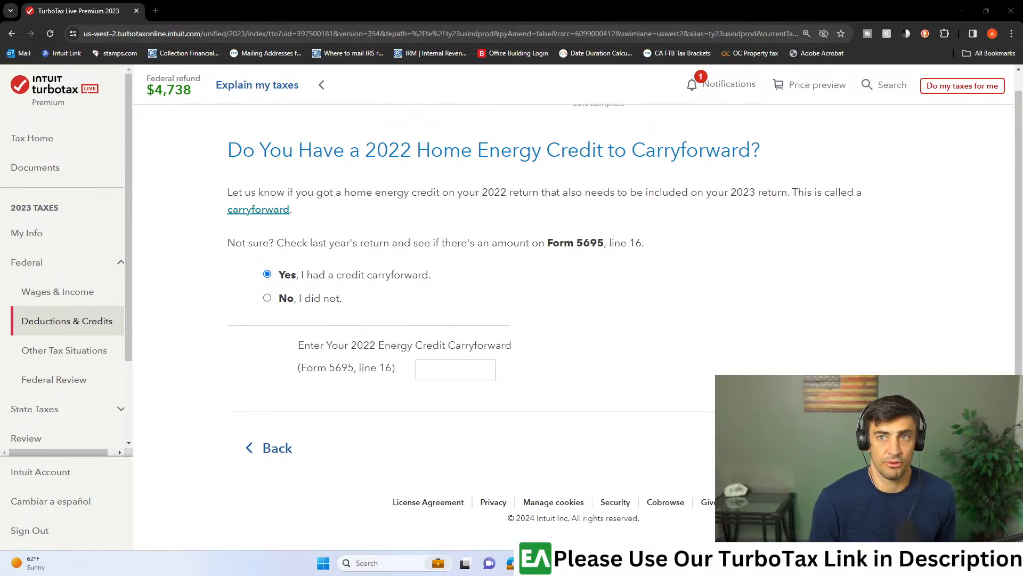
{"action": "left_click_drag", "start_coordinate": [1, 32], "coordinate": [426, 2]}
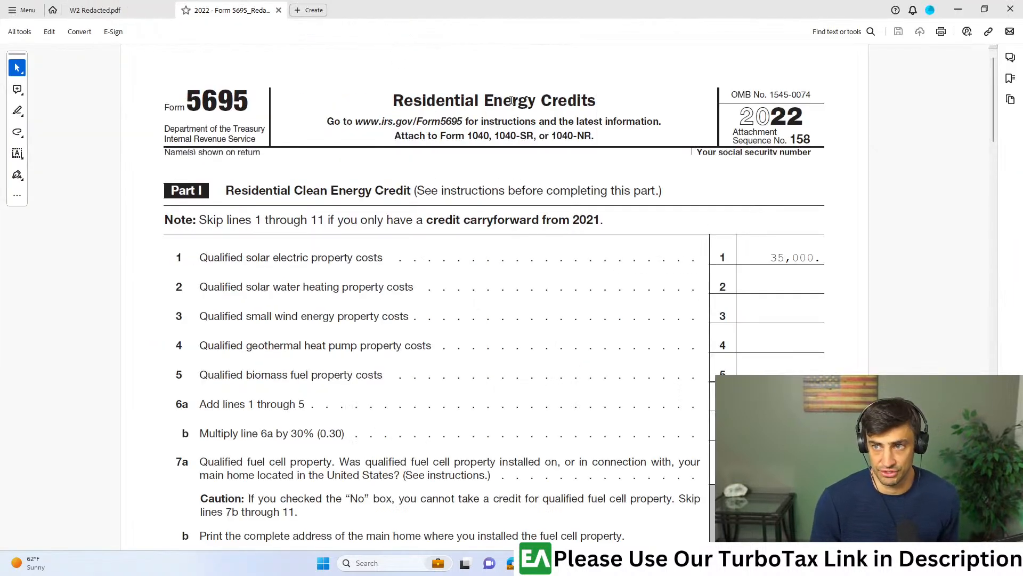
{"action": "scroll", "coordinate": [514, 172], "scroll_direction": "down", "scroll_amount": 10}
{"action": "scroll", "coordinate": [622, 256], "scroll_direction": "down", "scroll_amount": 17}
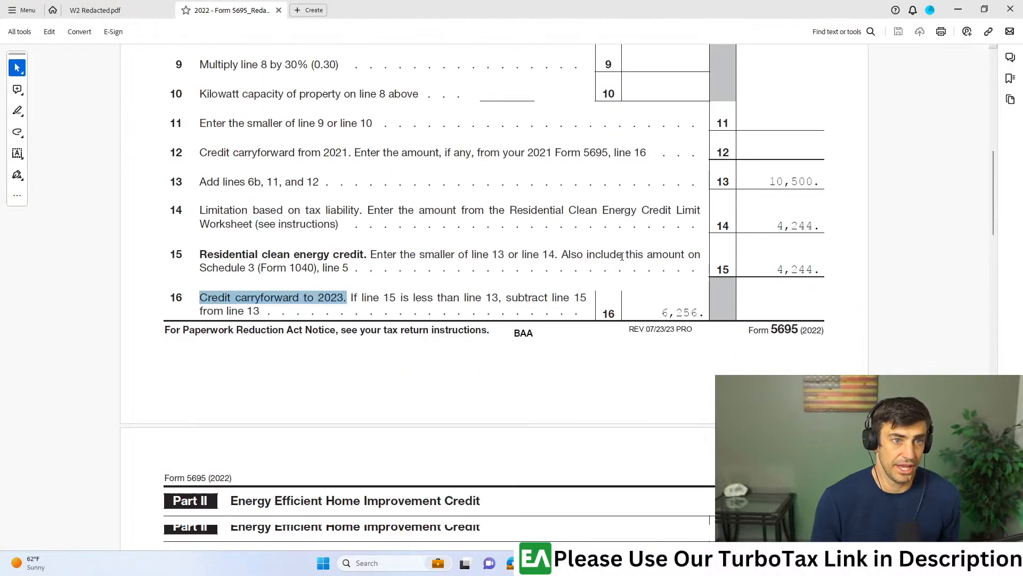
{"action": "scroll", "coordinate": [480, 204], "scroll_direction": "down", "scroll_amount": 2}
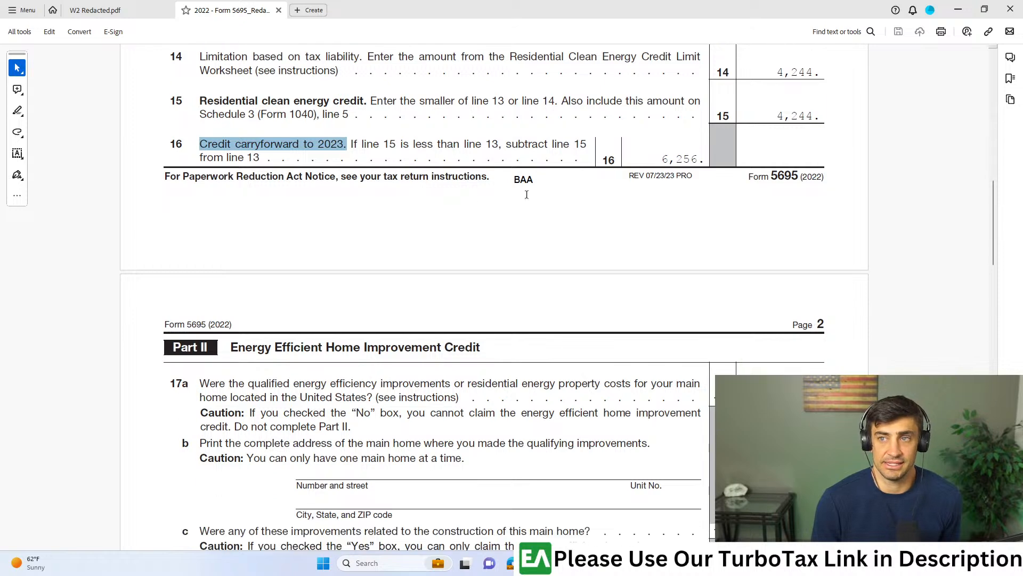
- Enter 6,256 as the 2022 energy credit carryforward in TurboTax, continue, and check the credit amount on the Home Energy Credit Summary
{"action": "left_click_drag", "start_coordinate": [821, 8], "coordinate": [1022, 21]}
{"action": "left_click", "coordinate": [474, 368]}
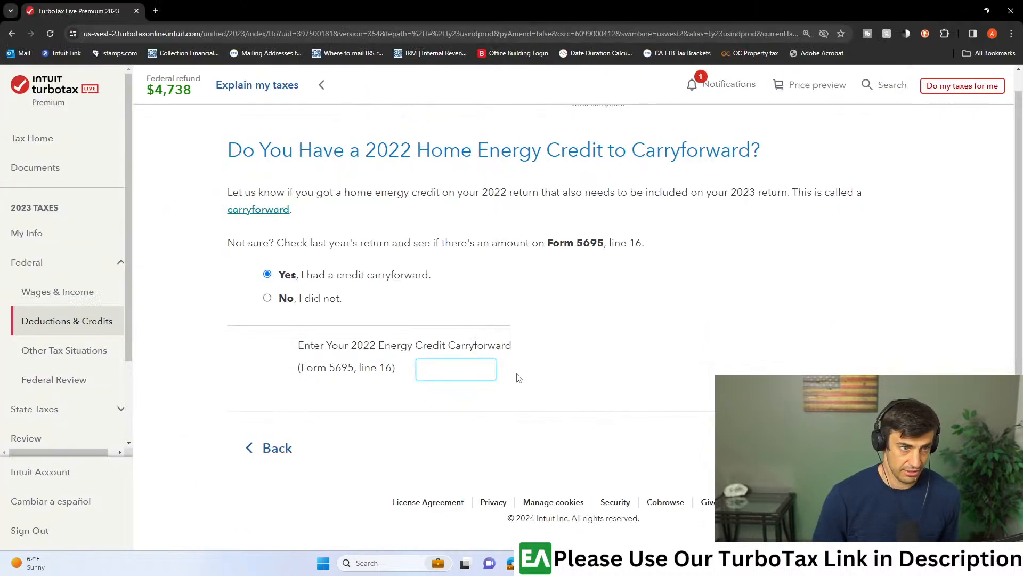
{"action": "type", "text": "6256"}
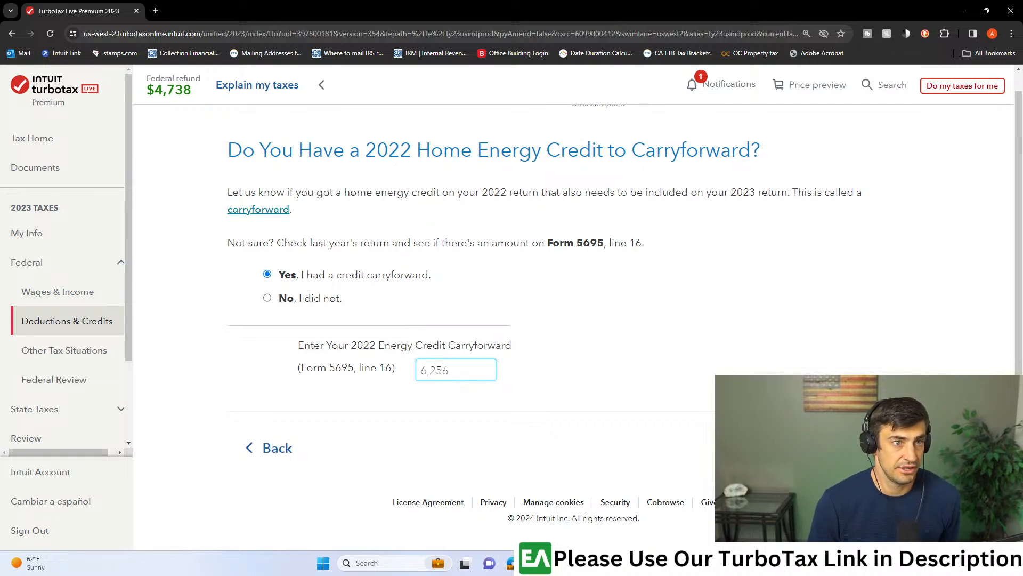
{"action": "key", "text": "Return"}
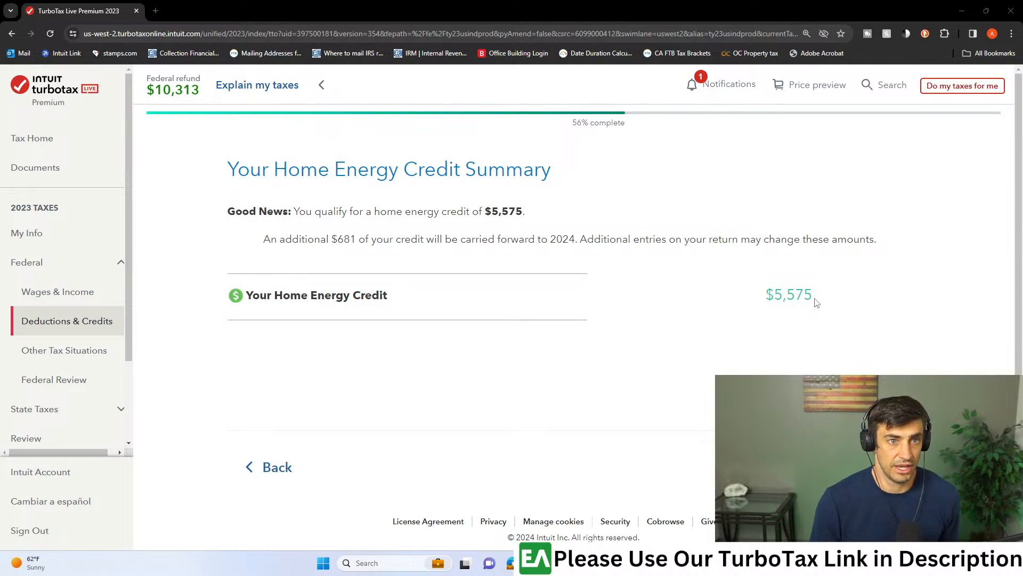
{"action": "left_click_drag", "start_coordinate": [817, 296], "coordinate": [757, 320]}
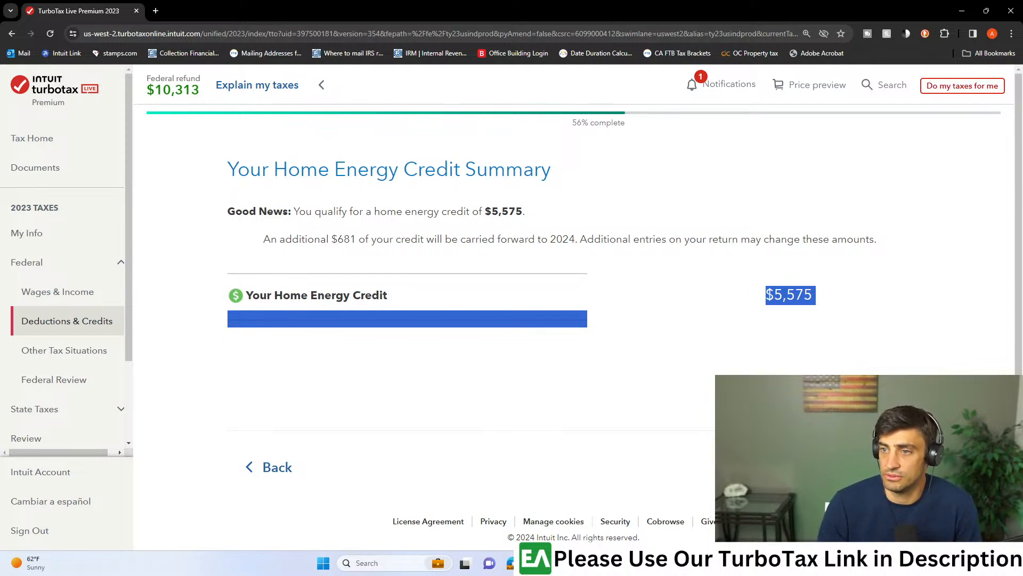
{"action": "key", "text": "alt+Tab"}
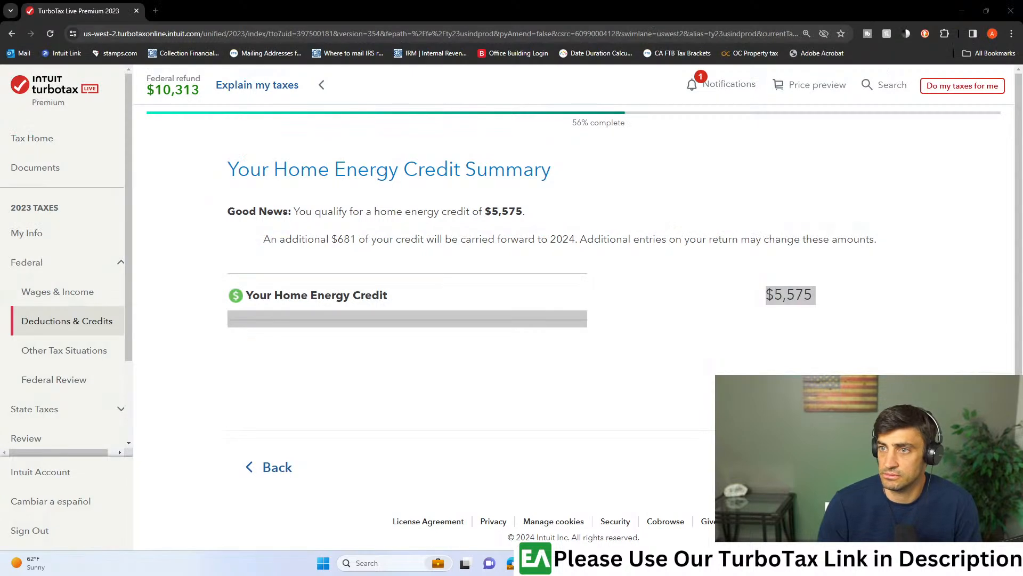
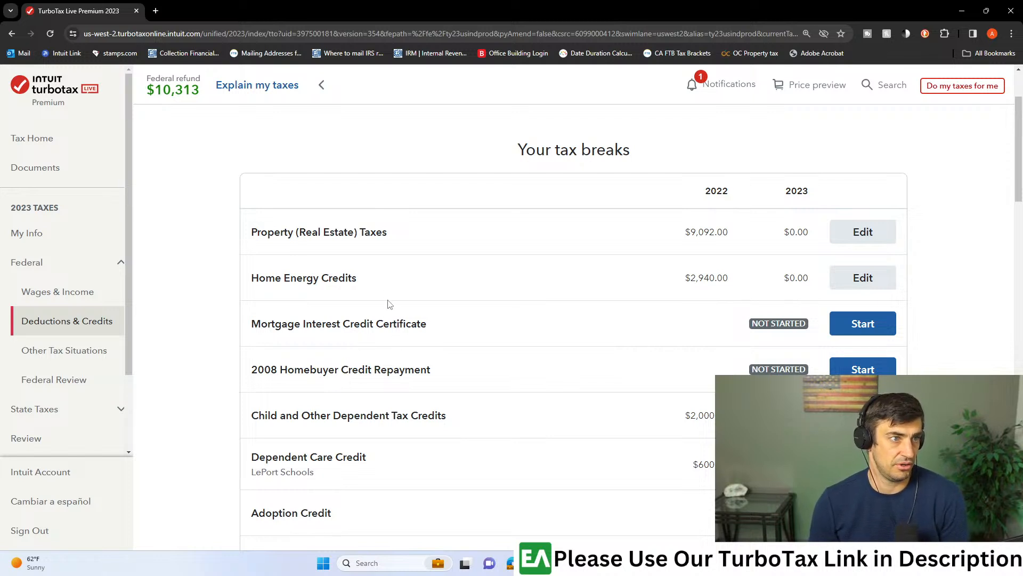
- Search the tax breaks list for "mortgage" and open Mortgage Interest and Refinancing (Form 1098)
{"action": "scroll", "coordinate": [560, 303], "scroll_direction": "down", "scroll_amount": 5}
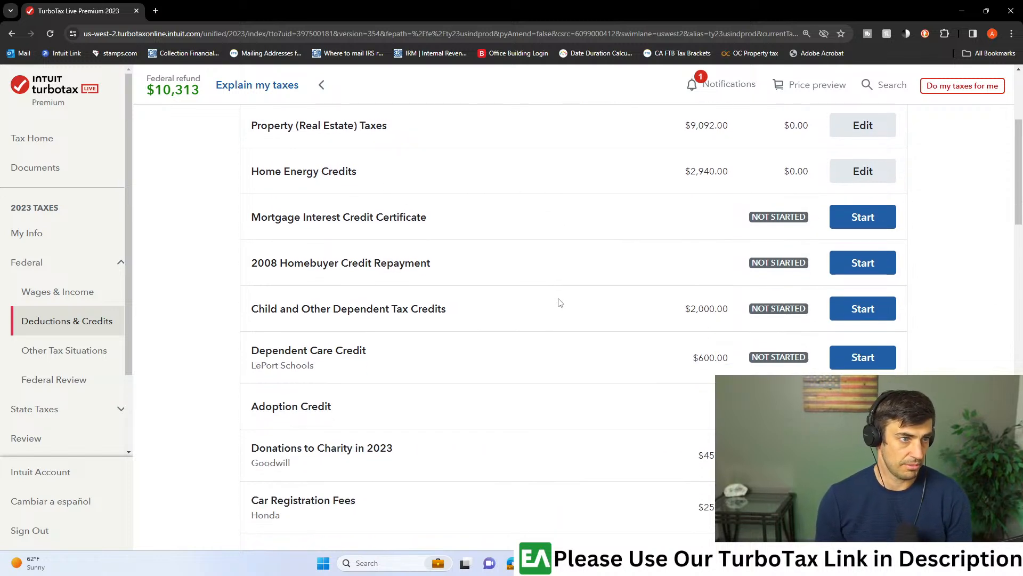
{"action": "scroll", "coordinate": [560, 305], "scroll_direction": "down", "scroll_amount": 8}
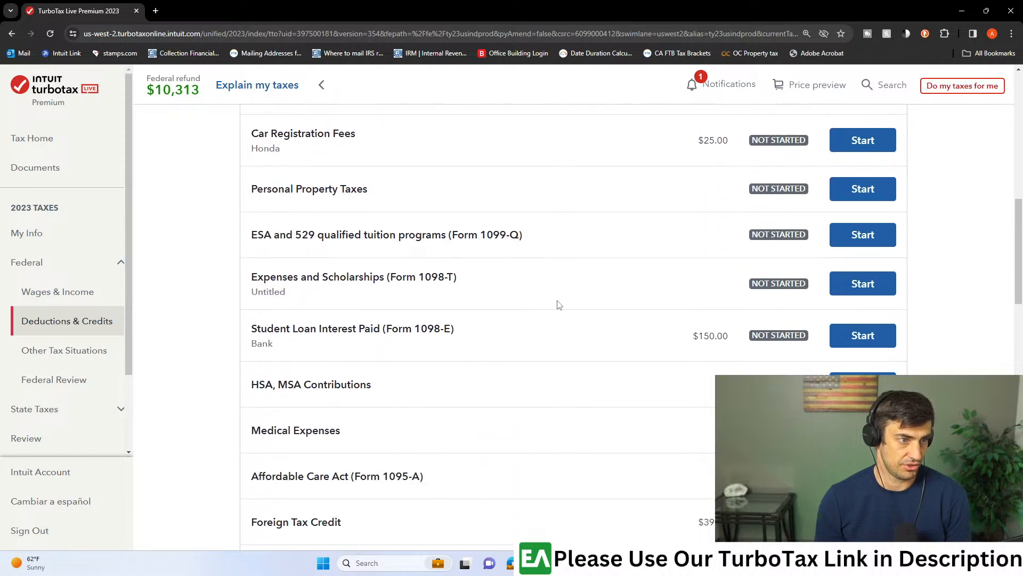
{"action": "scroll", "coordinate": [559, 305], "scroll_direction": "down", "scroll_amount": 2}
{"action": "left_click", "coordinate": [419, 417]}
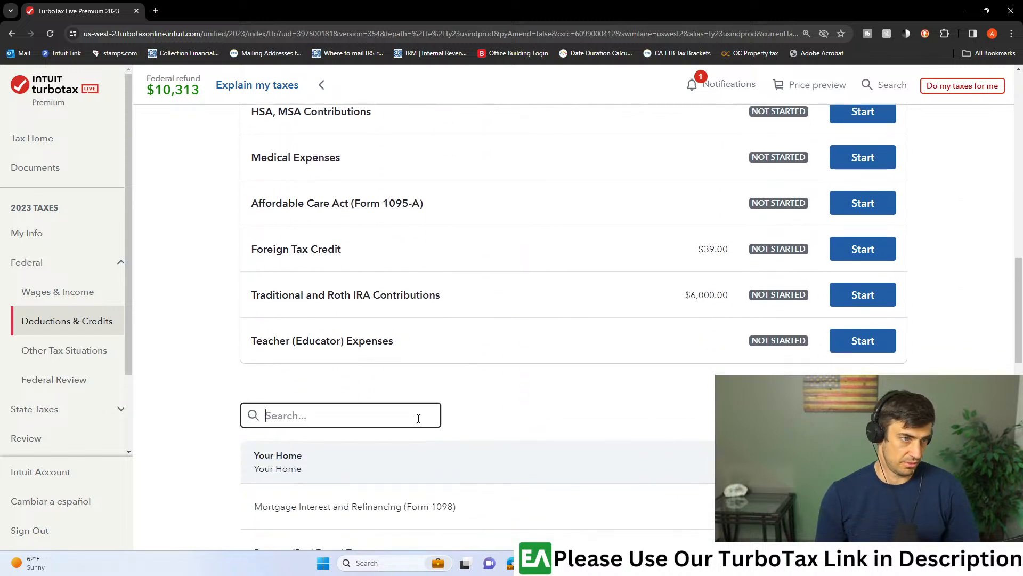
{"action": "type", "text": "mort"}
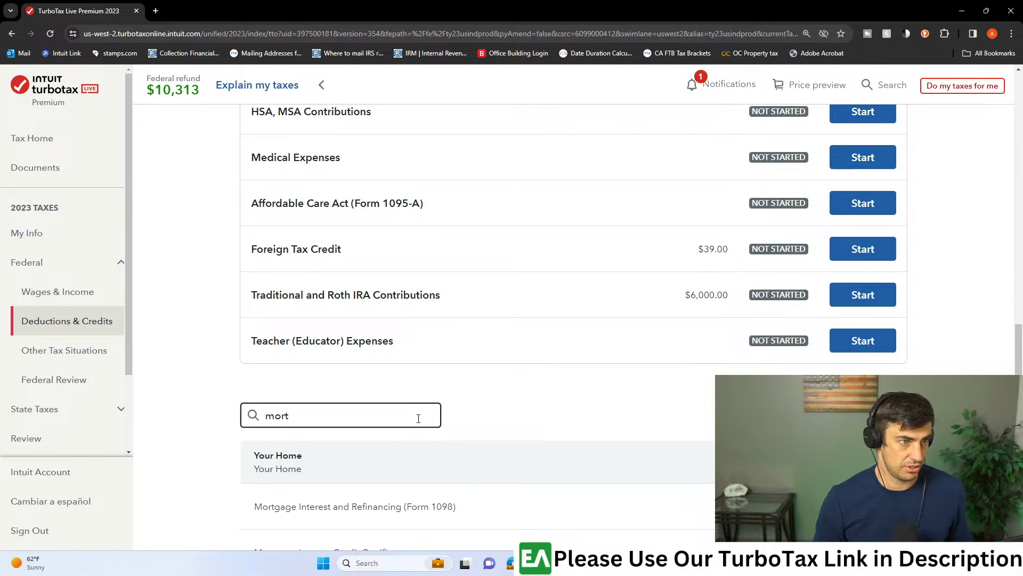
{"action": "type", "text": "gage"}
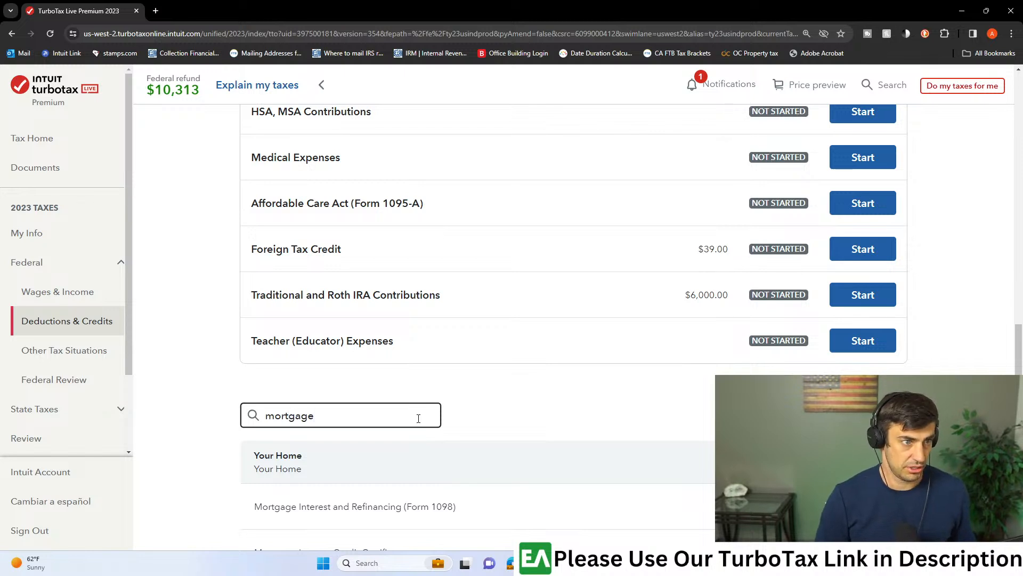
{"action": "scroll", "coordinate": [788, 336], "scroll_direction": "down", "scroll_amount": 4}
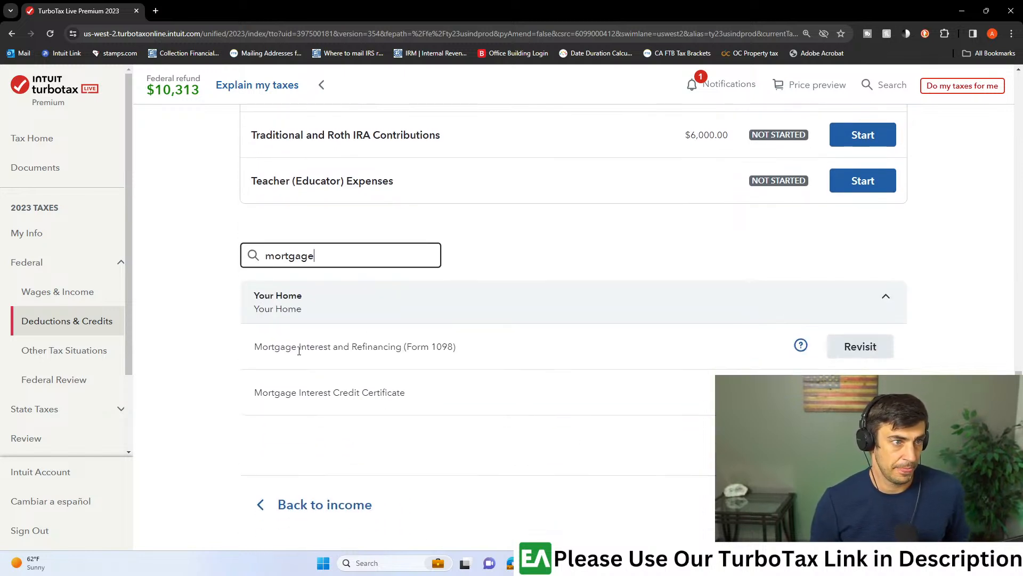
{"action": "left_click", "coordinate": [857, 348]}
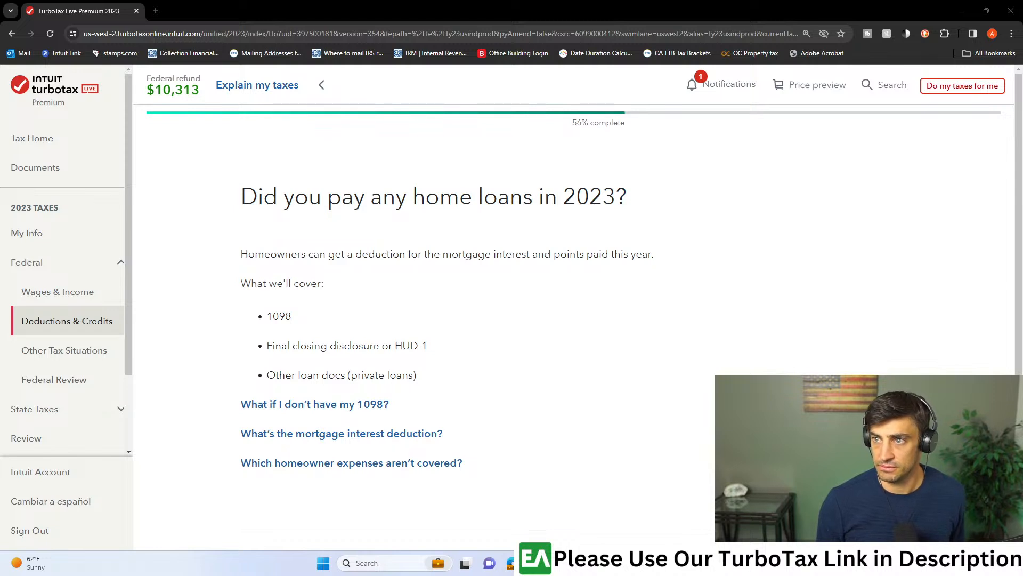
- Confirm that home loans were paid in 2023 and continue past the offer to automatically import forms next year
{"action": "scroll", "coordinate": [496, 283], "scroll_direction": "down", "scroll_amount": 2}
{"action": "scroll", "coordinate": [569, 265], "scroll_direction": "up", "scroll_amount": 2}
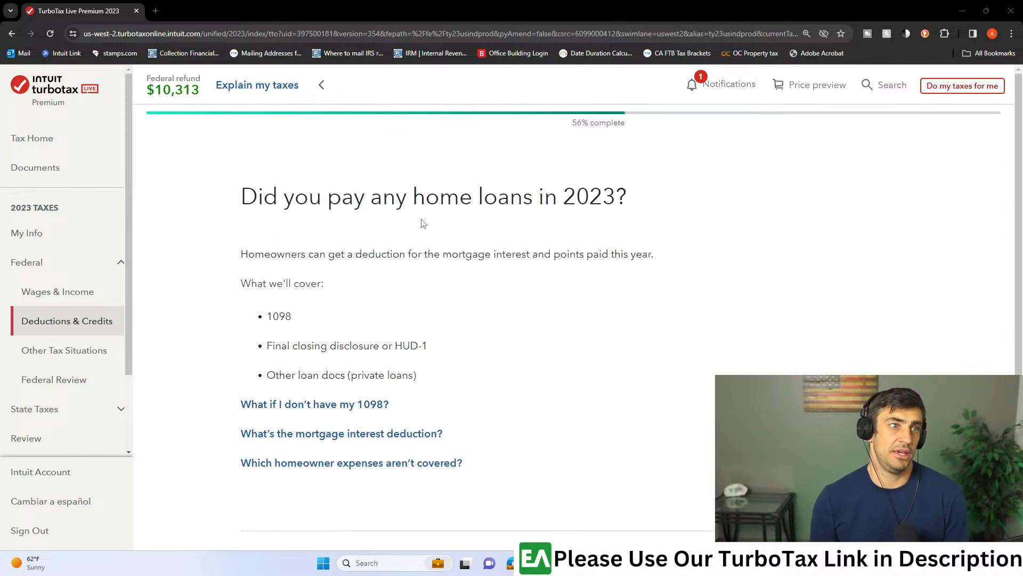
{"action": "scroll", "coordinate": [611, 241], "scroll_direction": "down", "scroll_amount": 3}
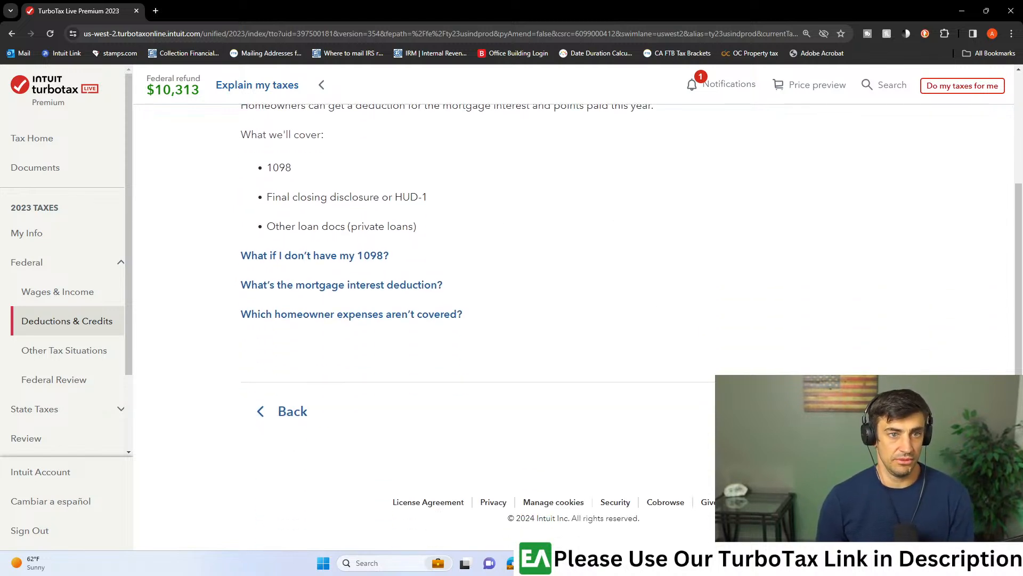
{"action": "left_click", "coordinate": [858, 410]}
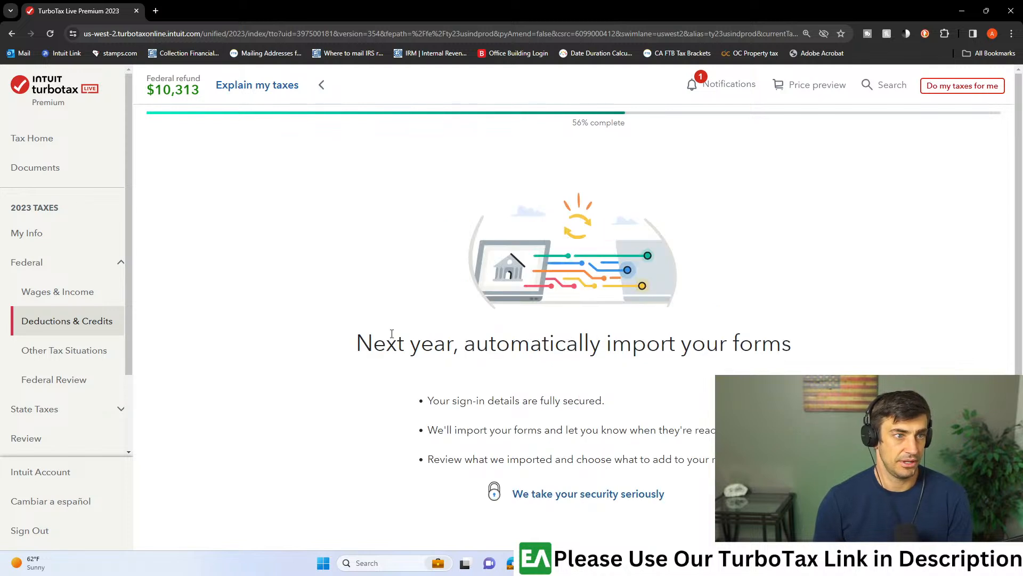
{"action": "scroll", "coordinate": [649, 348], "scroll_direction": "down", "scroll_amount": 3}
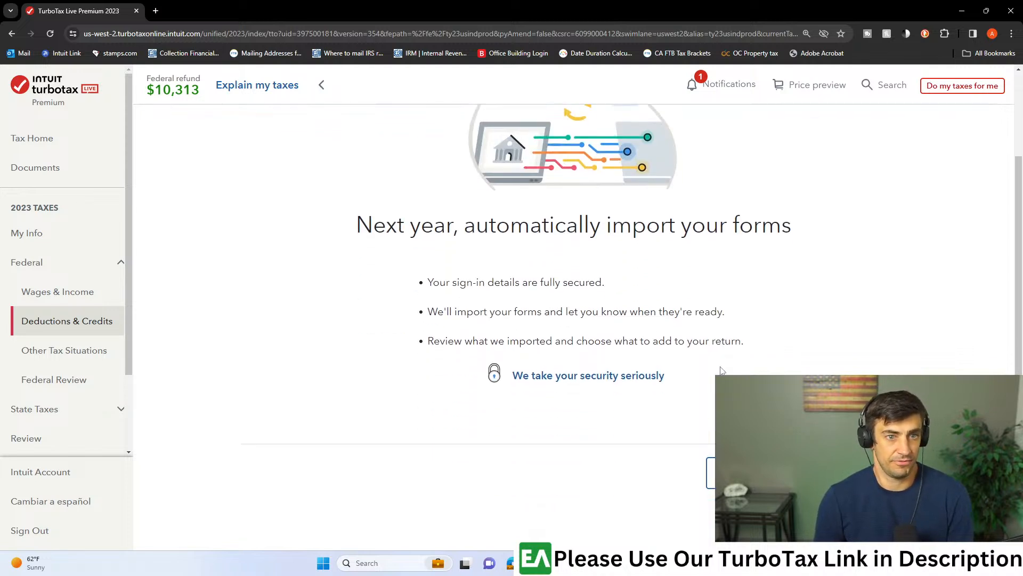
{"action": "left_click", "coordinate": [858, 431]}
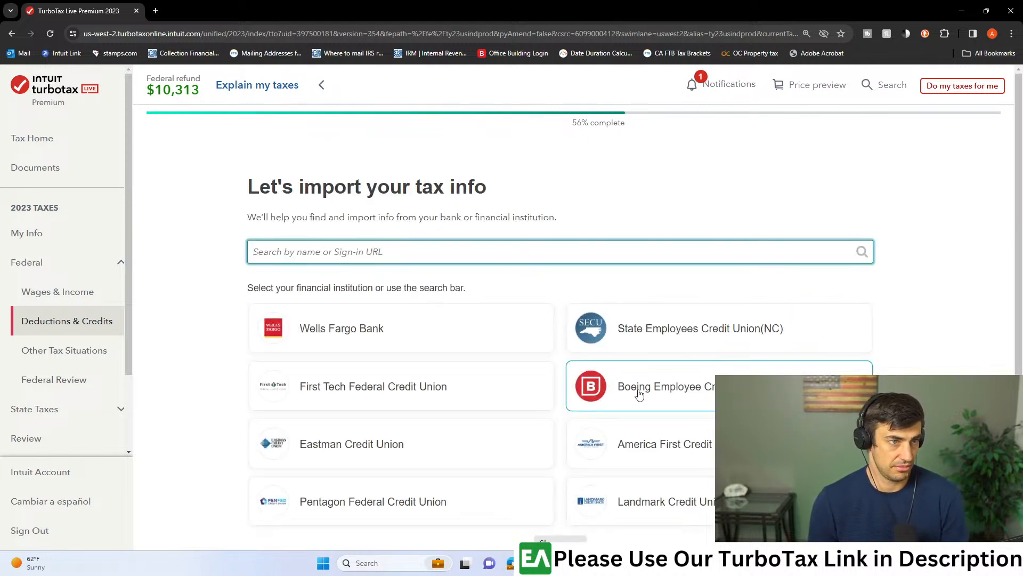
- Change the 1098 entry method from bank import to file upload and upload the 1098 document
{"action": "scroll", "coordinate": [621, 389], "scroll_direction": "down", "scroll_amount": 2}
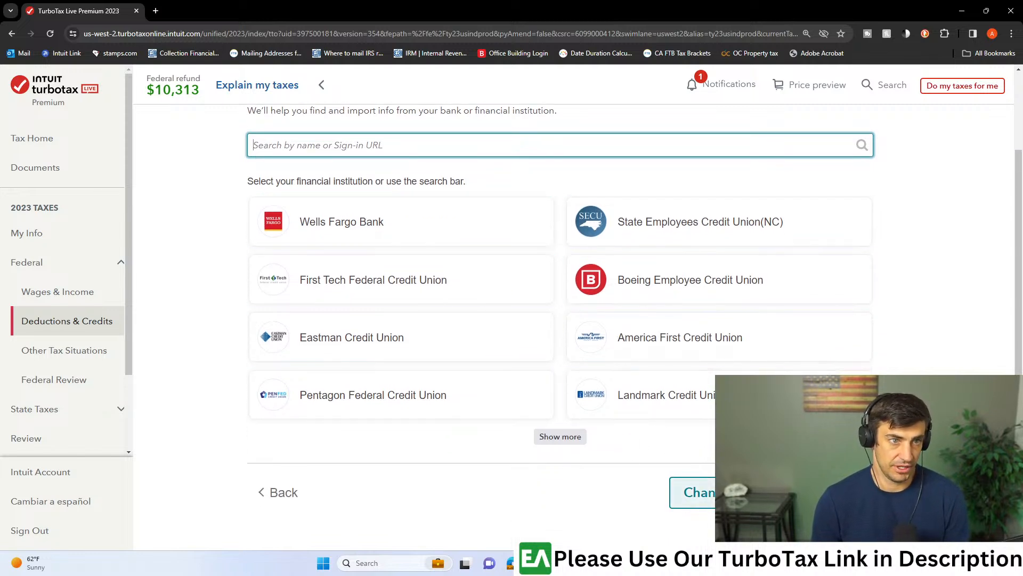
{"action": "left_click", "coordinate": [692, 488]}
{"action": "left_click", "coordinate": [552, 337]}
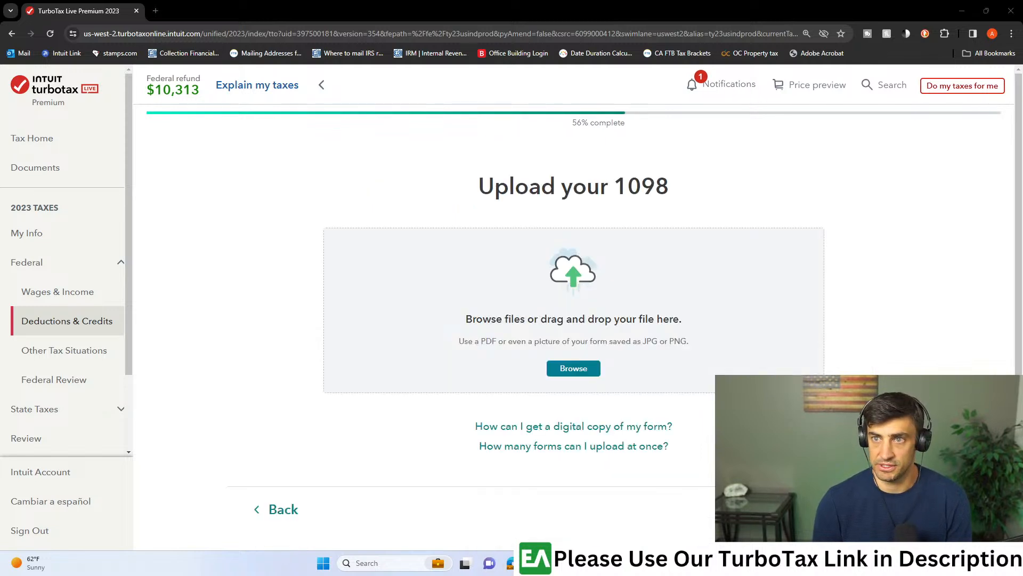
{"action": "left_click_drag", "start_coordinate": [530, 171], "coordinate": [491, 297]}
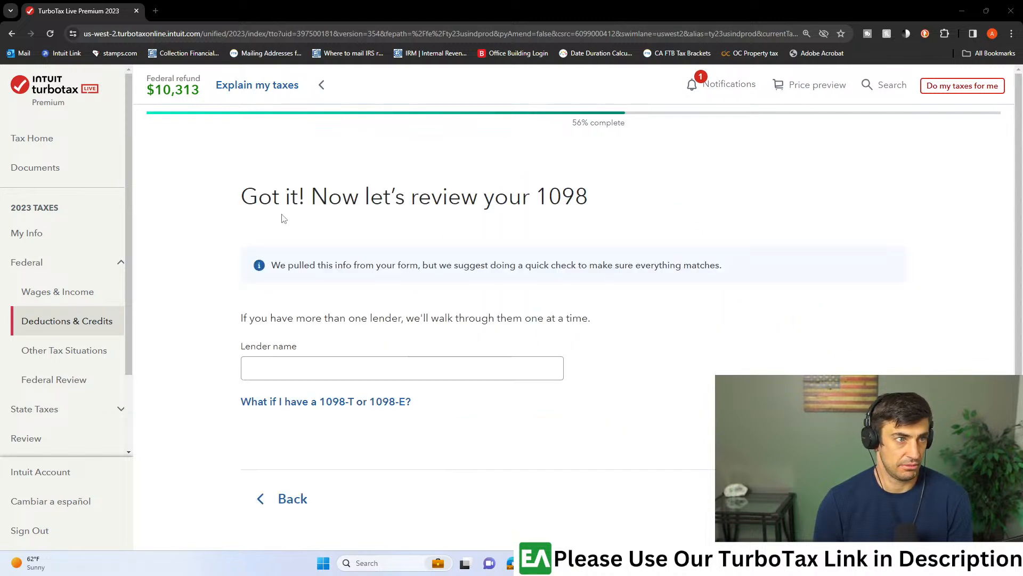
- Enter Bank as the 1098 lender name and answer that none of the uncommon situations apply
{"action": "scroll", "coordinate": [309, 310], "scroll_direction": "down", "scroll_amount": 1}
{"action": "left_click", "coordinate": [308, 310]}
{"action": "type", "text": "Ba"}
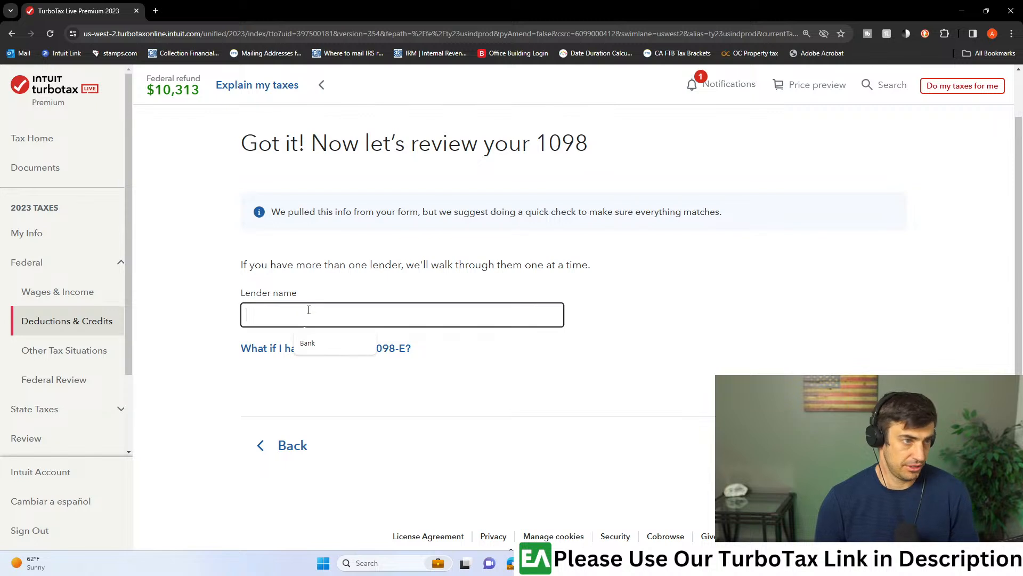
{"action": "type", "text": "nk"}
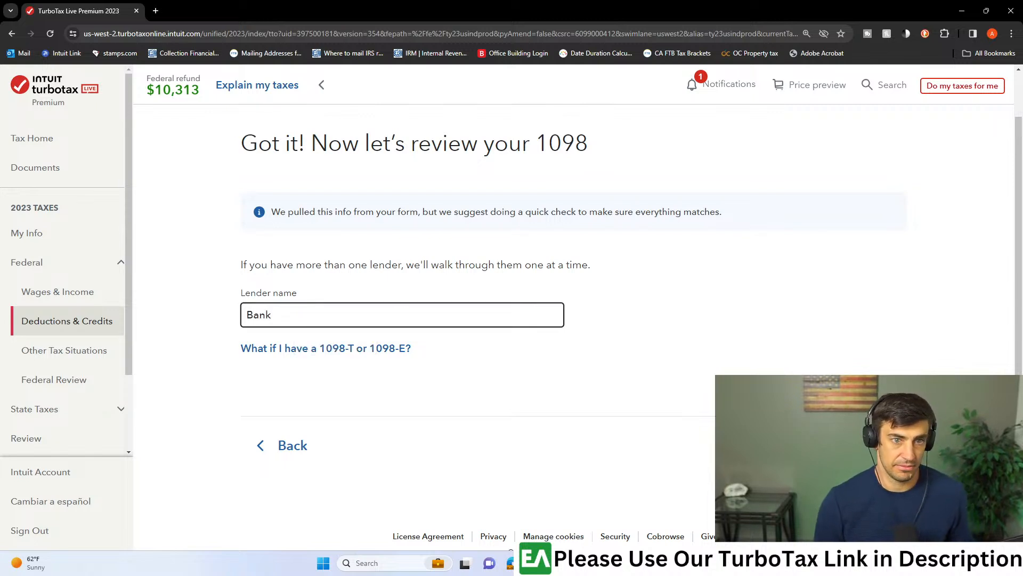
{"action": "key", "text": "Return"}
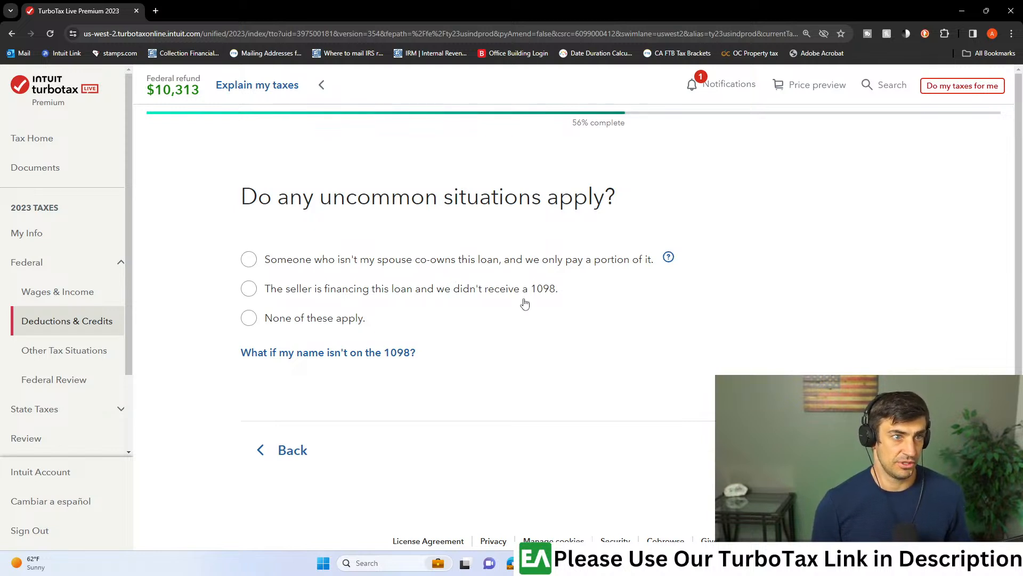
{"action": "left_click", "coordinate": [259, 319]}
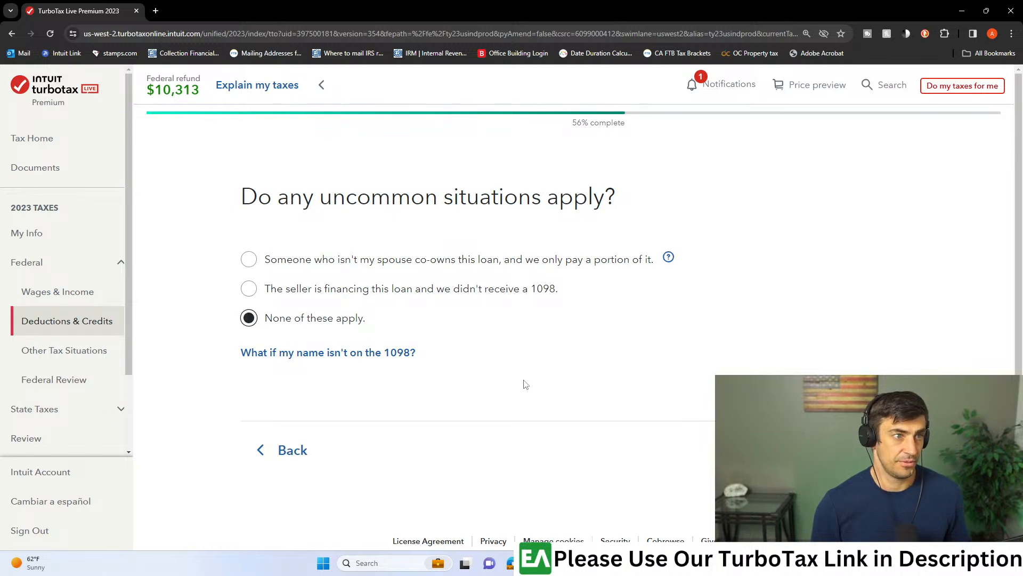
{"action": "left_click", "coordinate": [863, 450]}
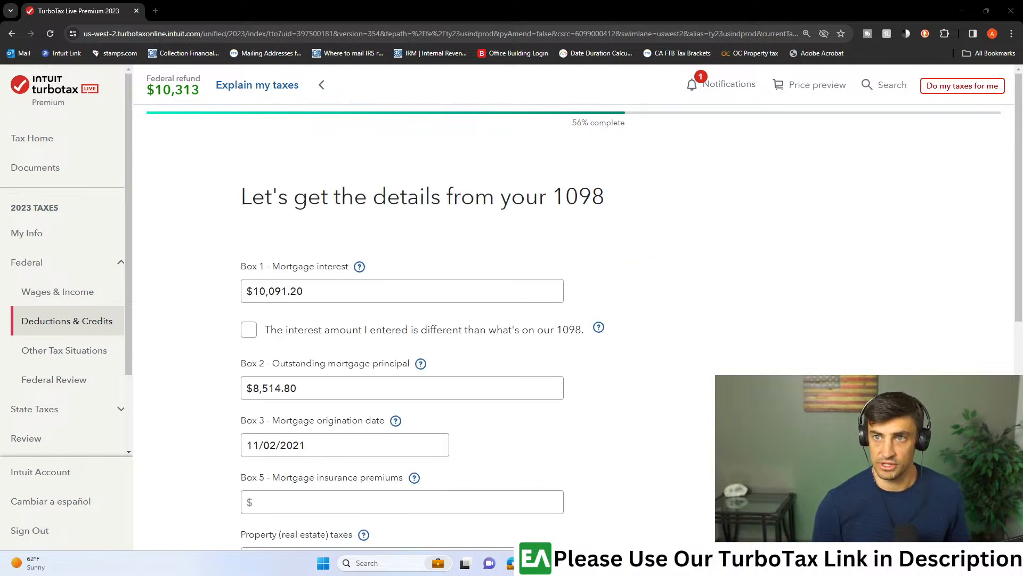
- Bring up the 1098 PDF in Adobe Acrobat and place it side by side with the TurboTax 1098 details page
{"action": "scroll", "coordinate": [344, 272], "scroll_direction": "down", "scroll_amount": 1}
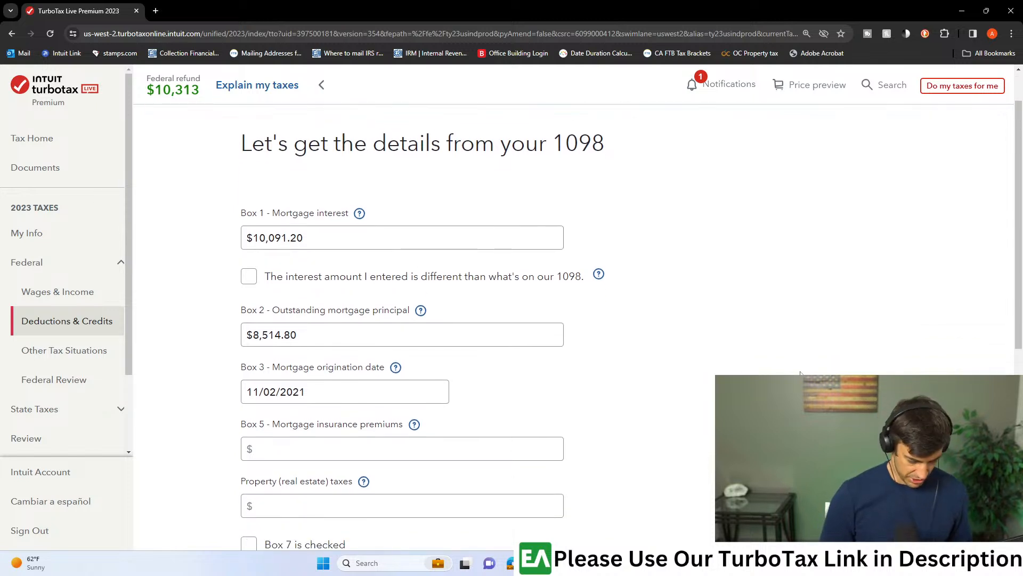
{"action": "key", "text": "super"}
{"action": "key", "text": "super"}
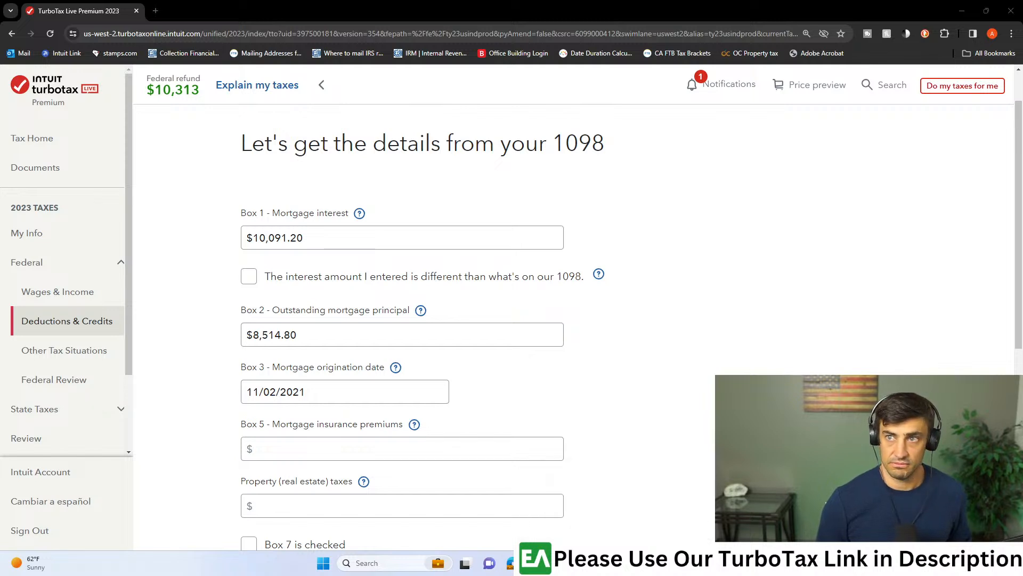
{"action": "left_click_drag", "start_coordinate": [1022, 87], "coordinate": [737, 117]}
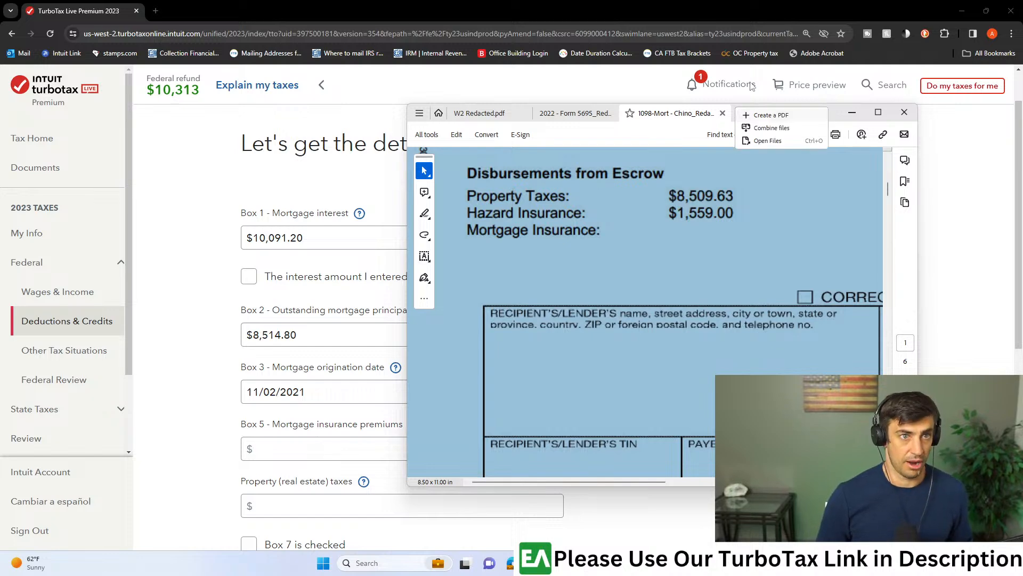
{"action": "left_click", "coordinate": [579, 142]}
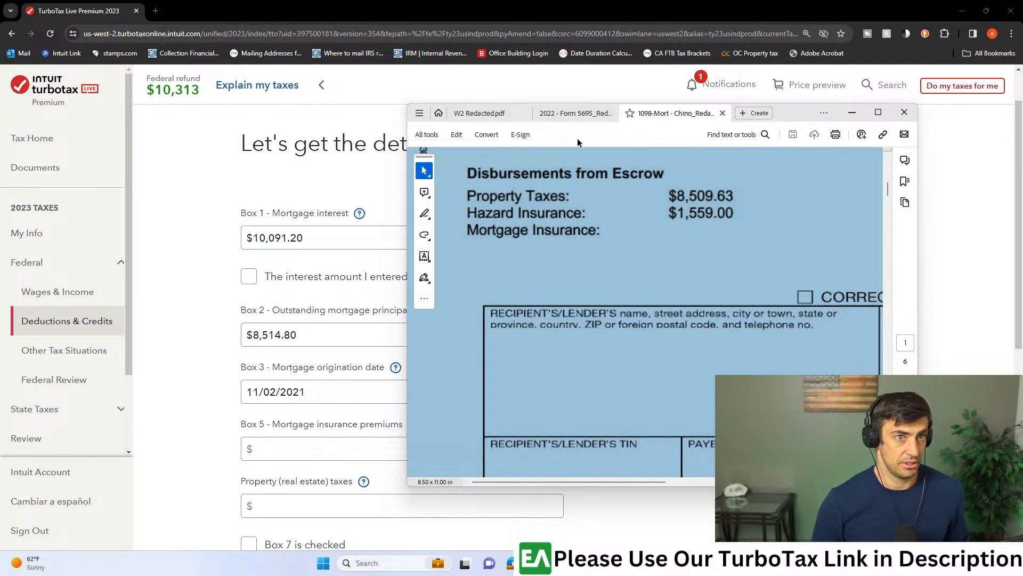
{"action": "left_click", "coordinate": [877, 112]}
{"action": "key", "text": "super+Right"}
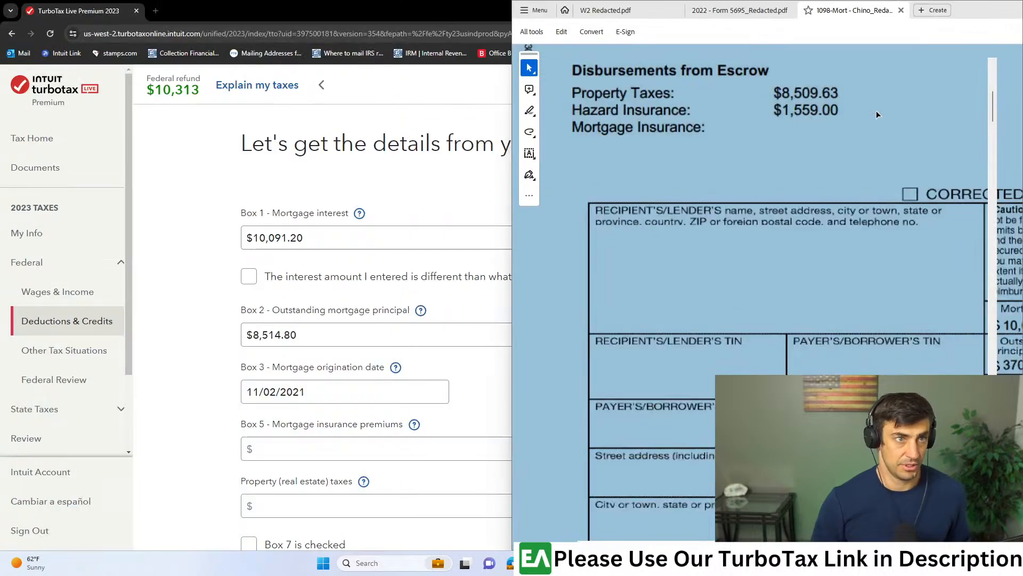
{"action": "left_click", "coordinate": [190, 141]}
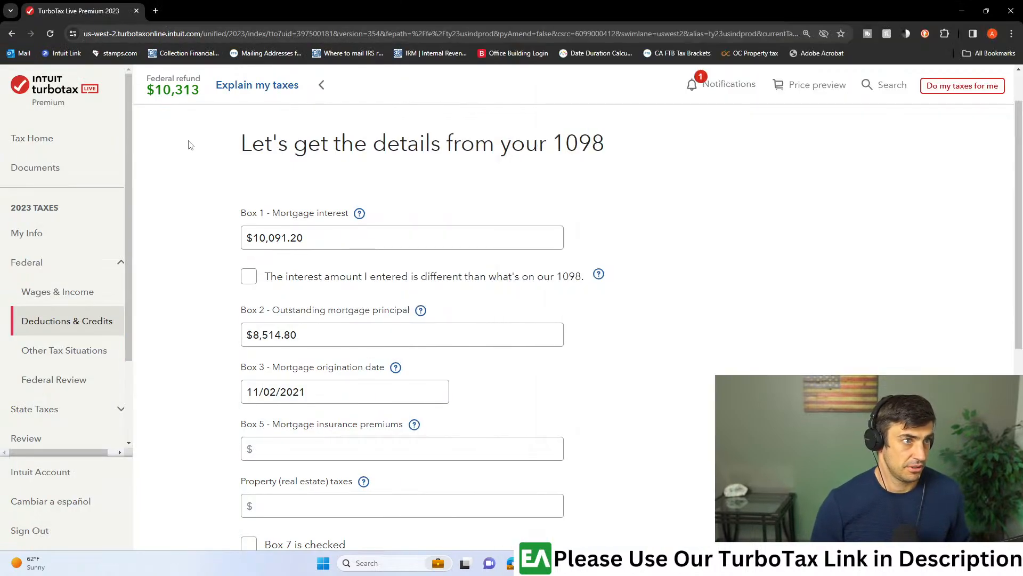
{"action": "key", "text": "super+Left"}
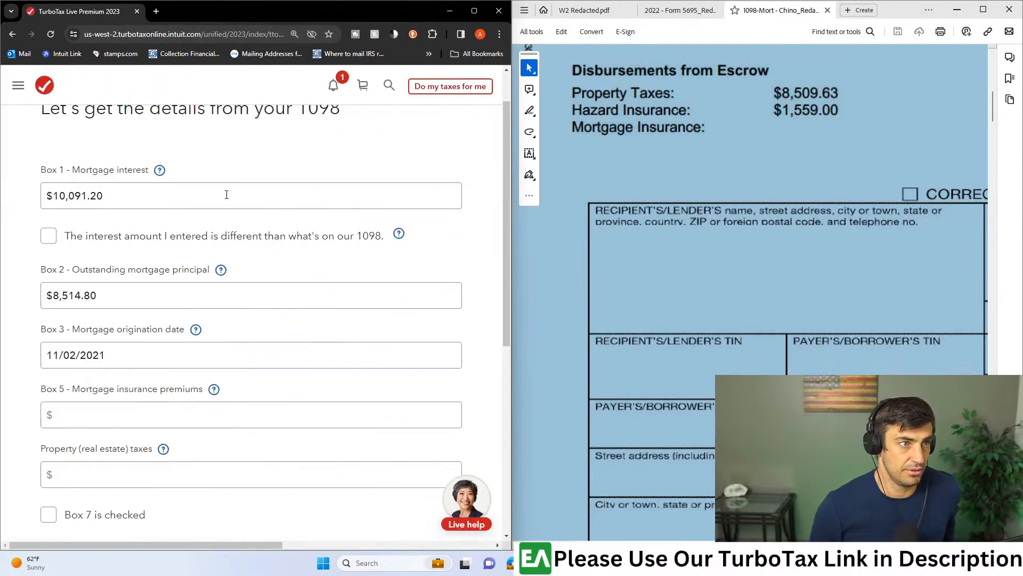
- Compare the imported boxes with the 1098 PDF and set Box 2, outstanding mortgage principal, to $370,835.79
{"action": "scroll", "coordinate": [626, 333], "scroll_direction": "right", "scroll_amount": 5}
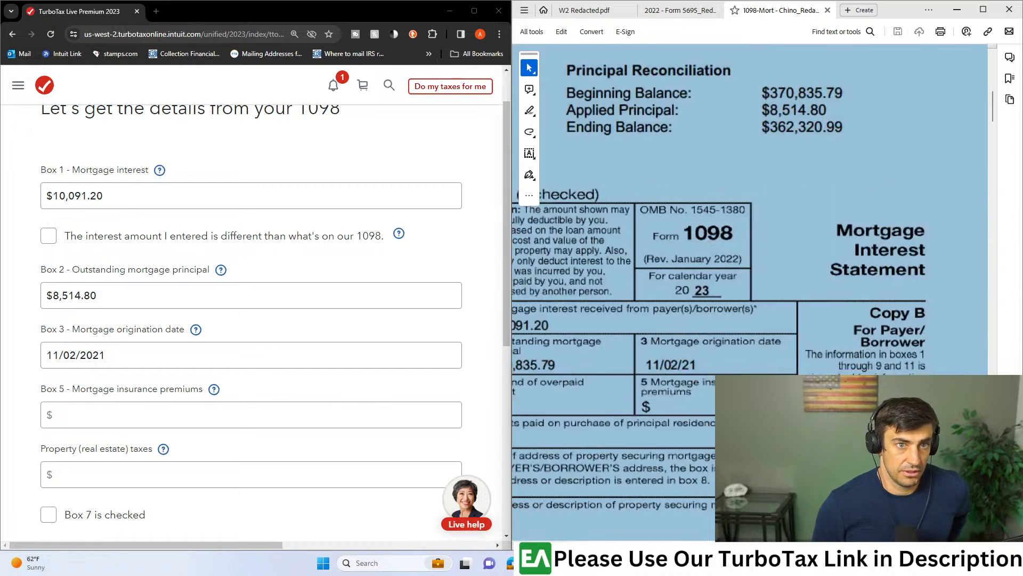
{"action": "scroll", "coordinate": [839, 289], "scroll_direction": "down", "scroll_amount": 1}
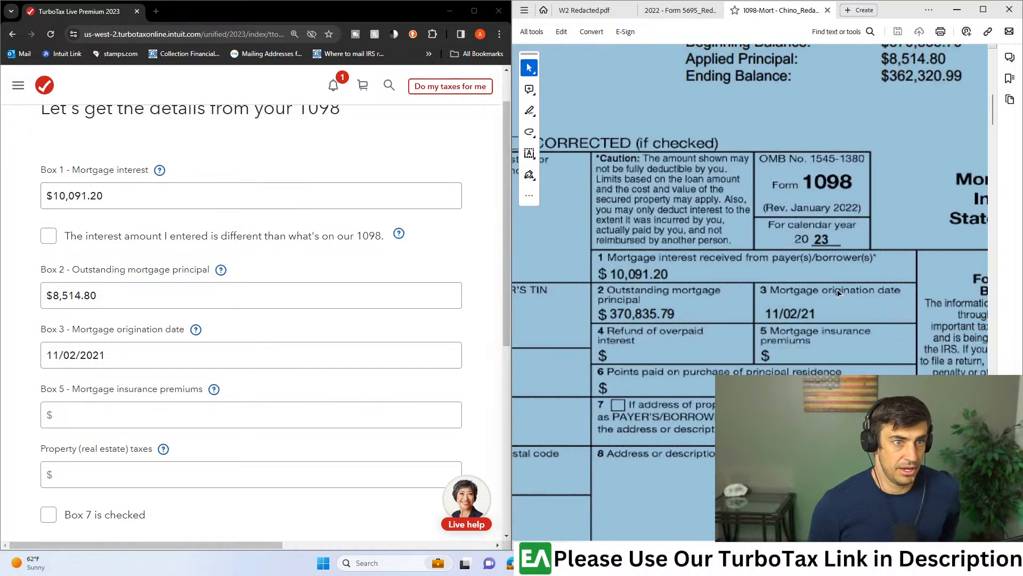
{"action": "scroll", "coordinate": [272, 301], "scroll_direction": "down", "scroll_amount": 2}
{"action": "scroll", "coordinate": [277, 304], "scroll_direction": "up", "scroll_amount": 1}
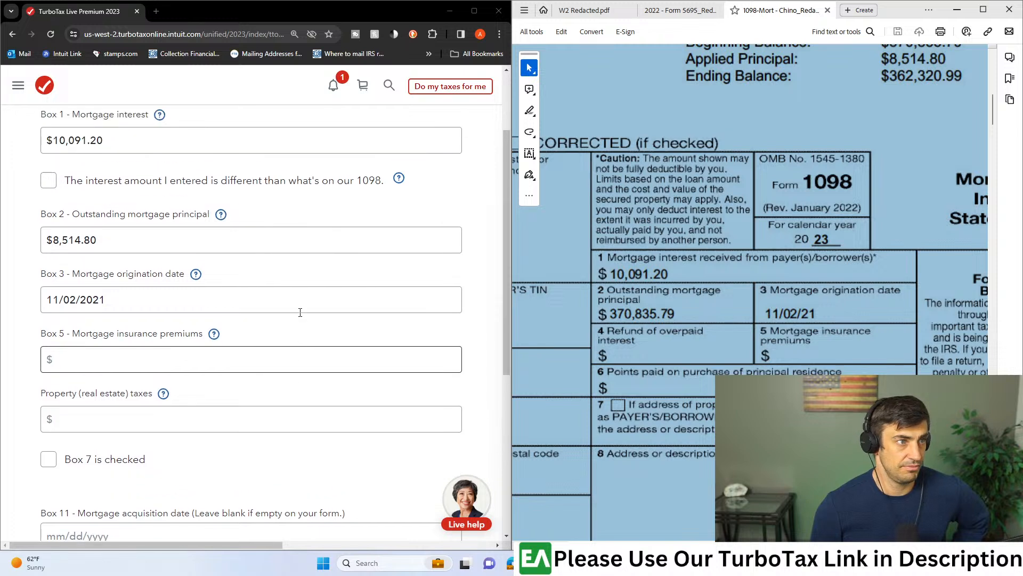
{"action": "left_click", "coordinate": [133, 241]}
{"action": "left_click_drag", "start_coordinate": [119, 241], "coordinate": [43, 243]}
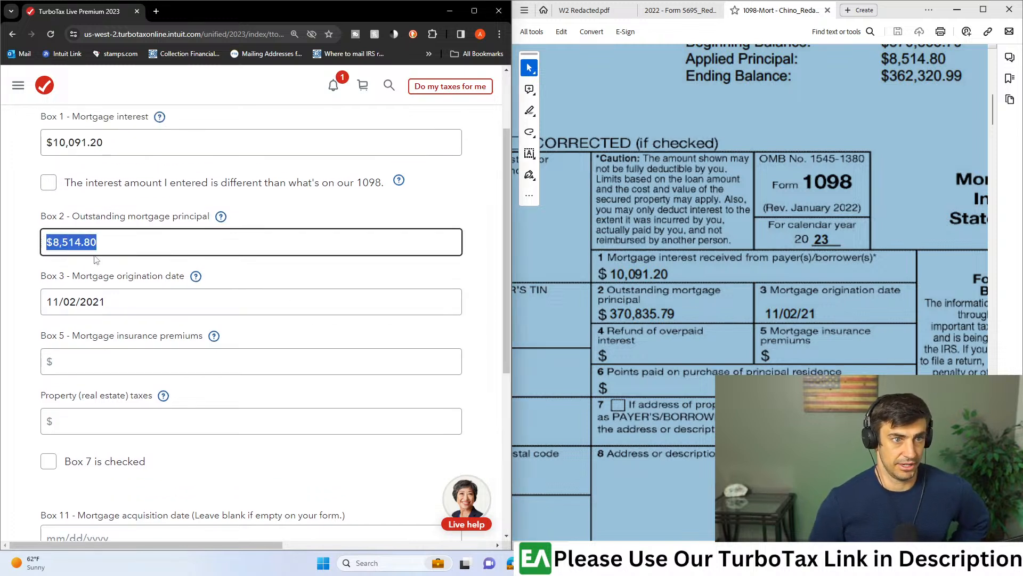
{"action": "type", "text": "3,70"}
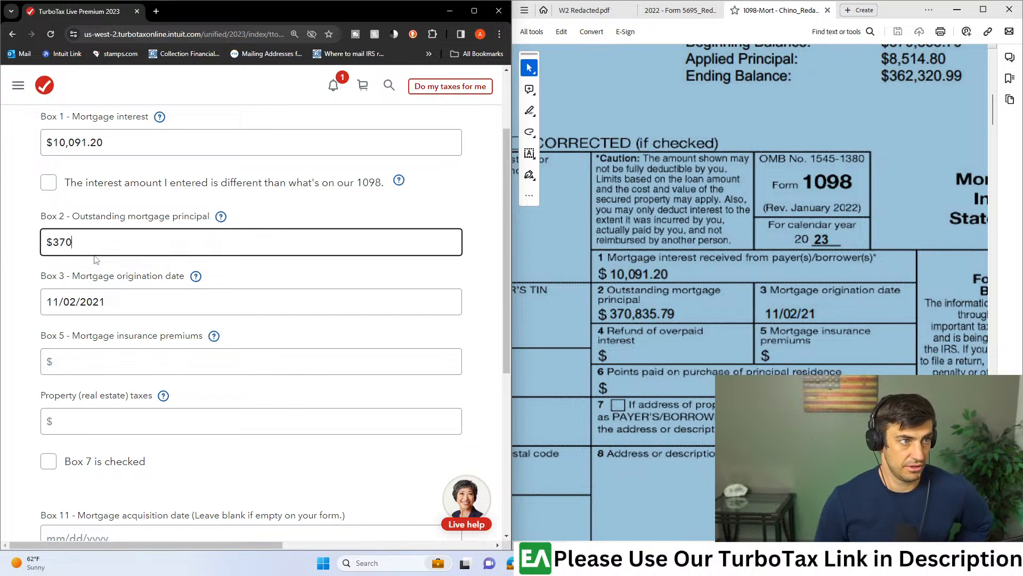
{"action": "type", "text": "835.9"}
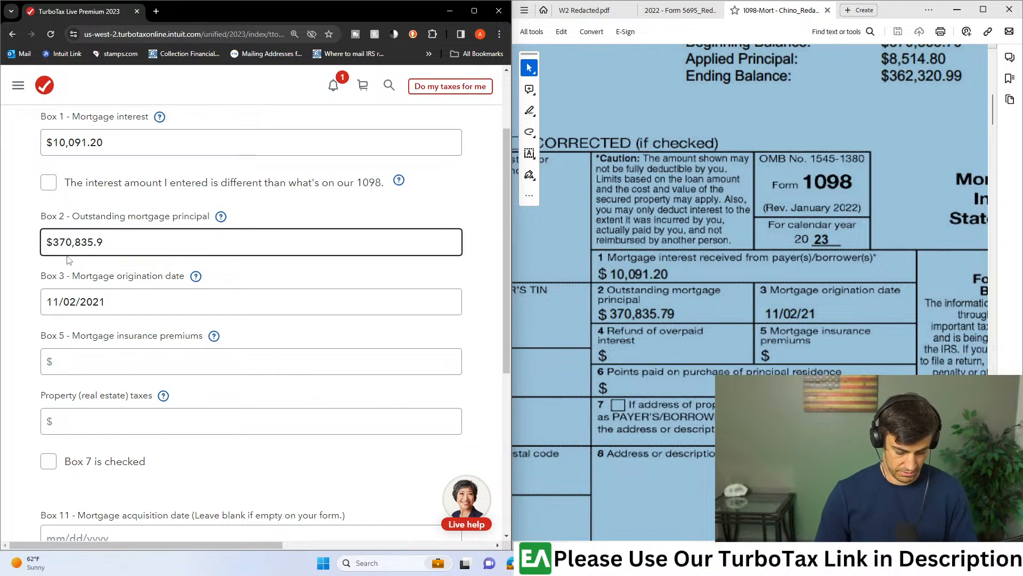
{"action": "left_click", "coordinate": [321, 210]}
- Check the remaining 1098 boxes in the full-size Adobe Acrobat PDF and return to TurboTax in a full-size window
{"action": "scroll", "coordinate": [363, 299], "scroll_direction": "down", "scroll_amount": 3}
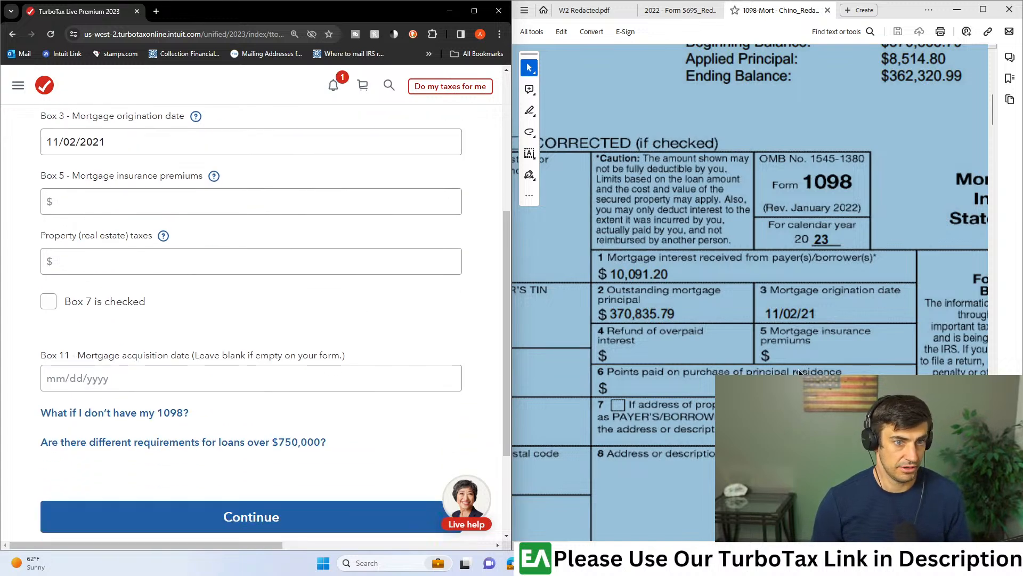
{"action": "scroll", "coordinate": [800, 372], "scroll_direction": "down", "scroll_amount": 2}
{"action": "left_click", "coordinate": [983, 10]}
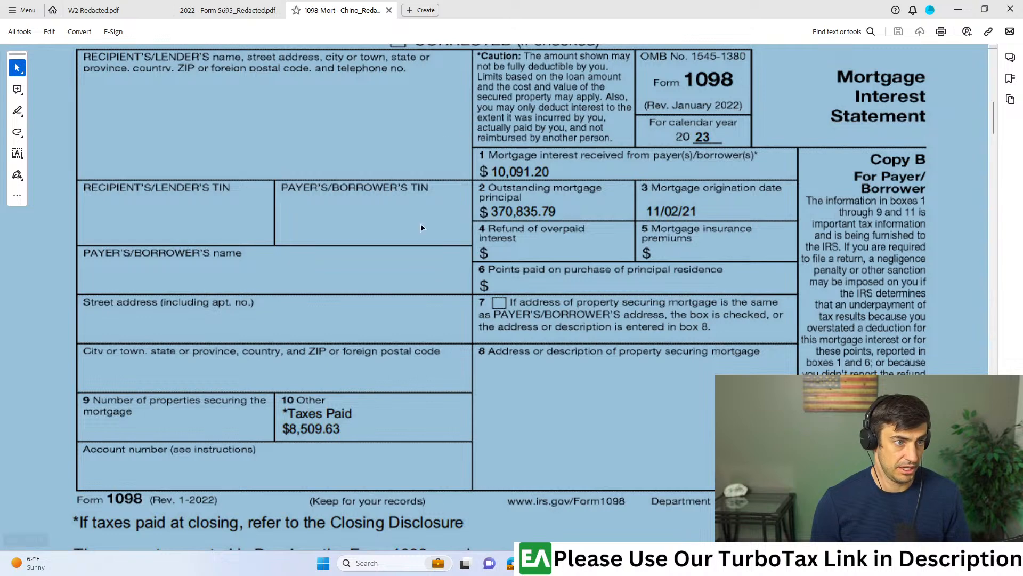
{"action": "double_click", "coordinate": [572, 10]}
{"action": "key", "text": "super+Down"}
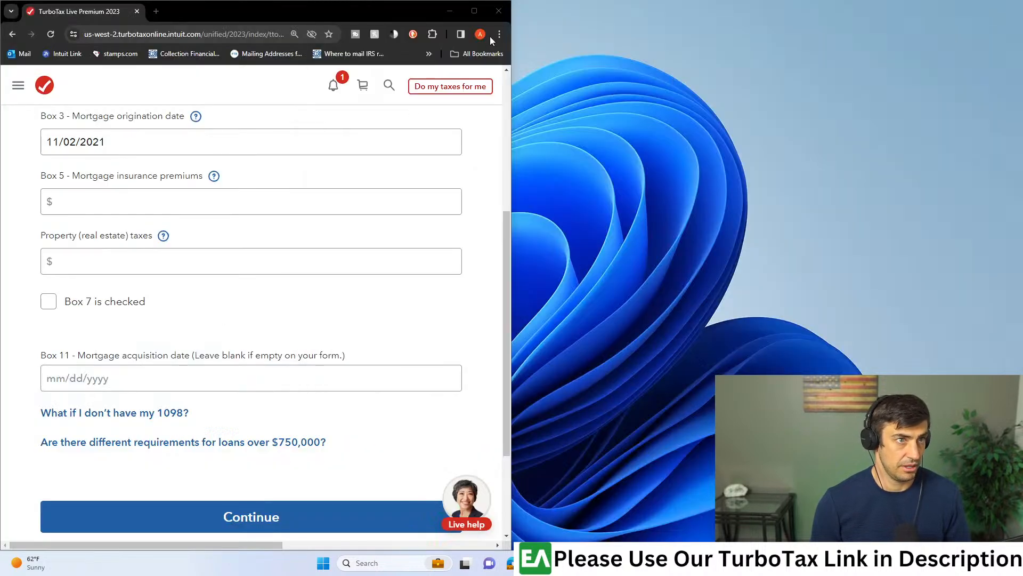
{"action": "left_click", "coordinate": [475, 17]}
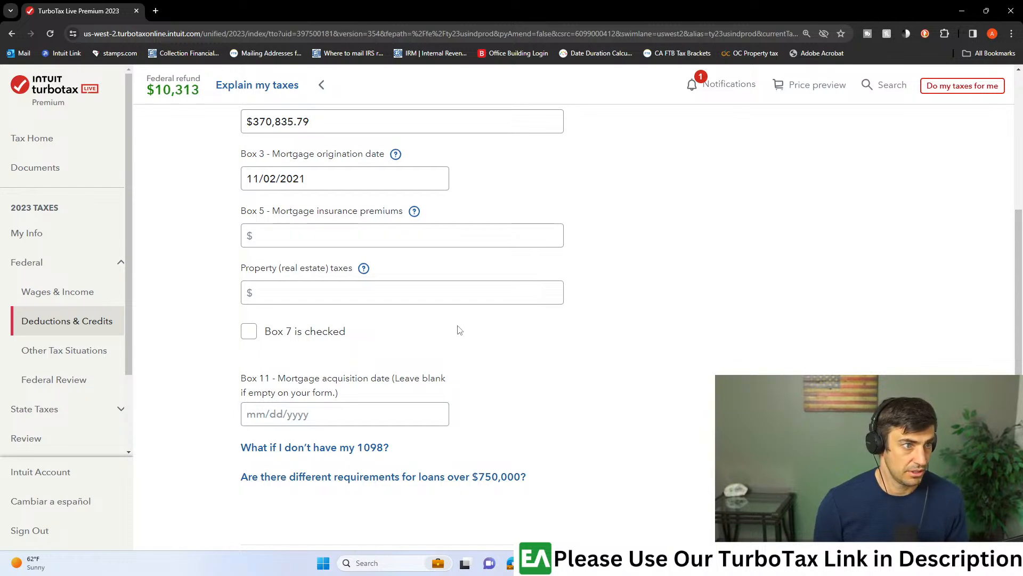
- Enter $8,509.63 as the property (real estate) taxes for the 1098 and continue
{"action": "left_click", "coordinate": [307, 291]}
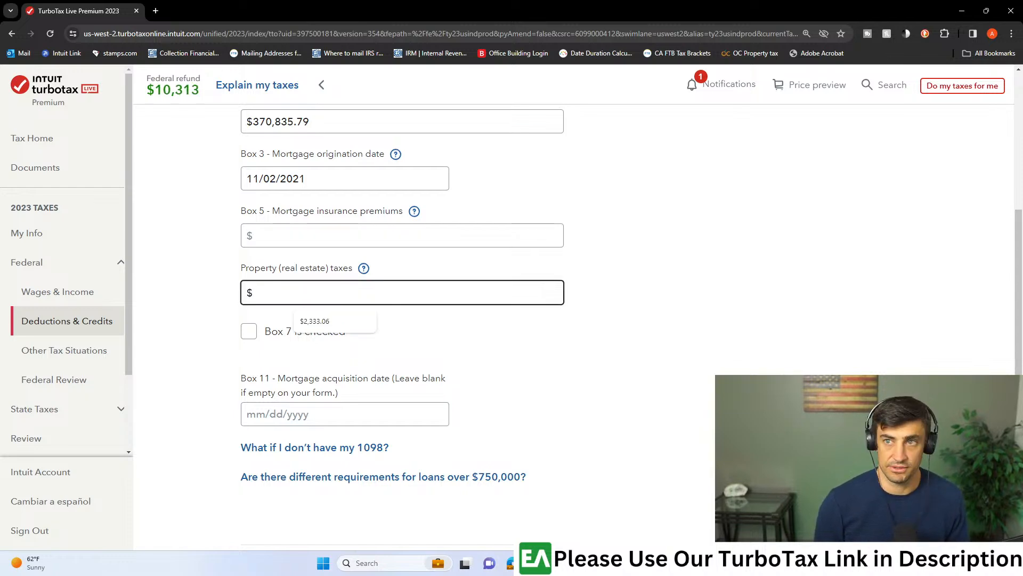
{"action": "key", "text": "alt+Tab"}
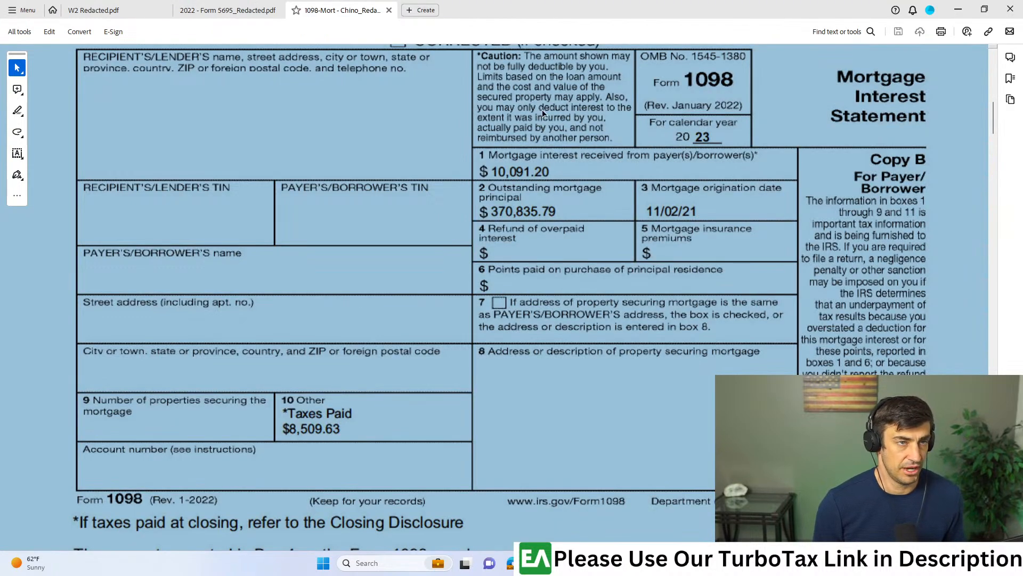
{"action": "key", "text": "alt+Tab"}
{"action": "left_click", "coordinate": [397, 294]}
{"action": "type", "text": "8509.63"}
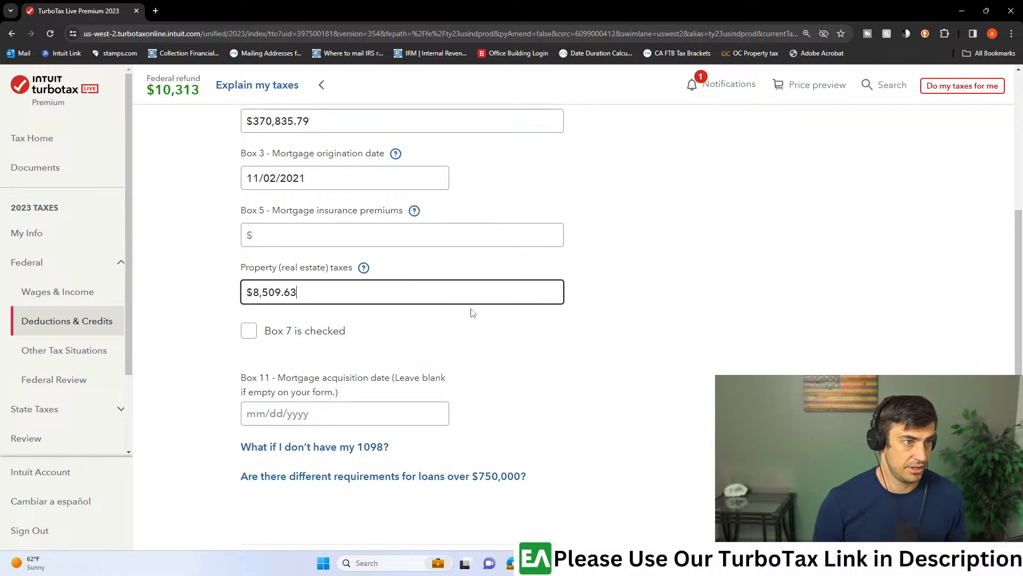
{"action": "scroll", "coordinate": [471, 313], "scroll_direction": "down", "scroll_amount": 3}
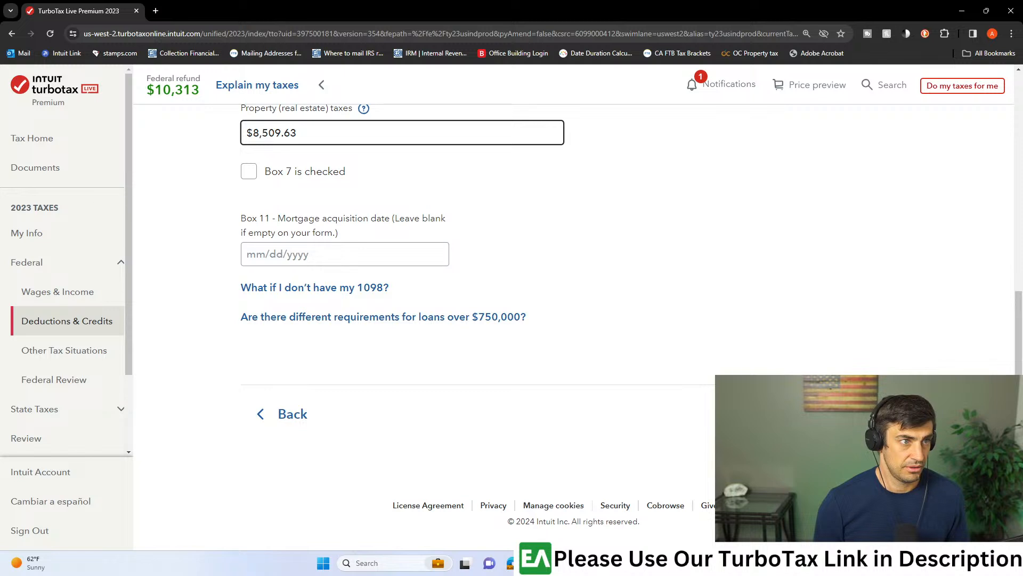
{"action": "left_click", "coordinate": [859, 414]}
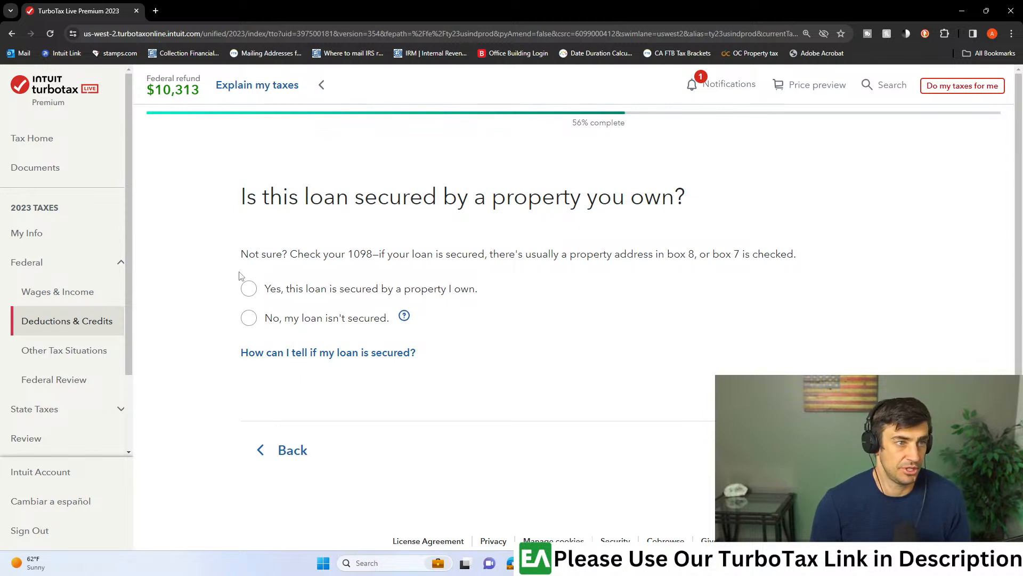
- Answer that the loan is secured by an owned property, checking Boxes 7 and 8 of the 1098 PDF, and continue
{"action": "left_click", "coordinate": [248, 289]}
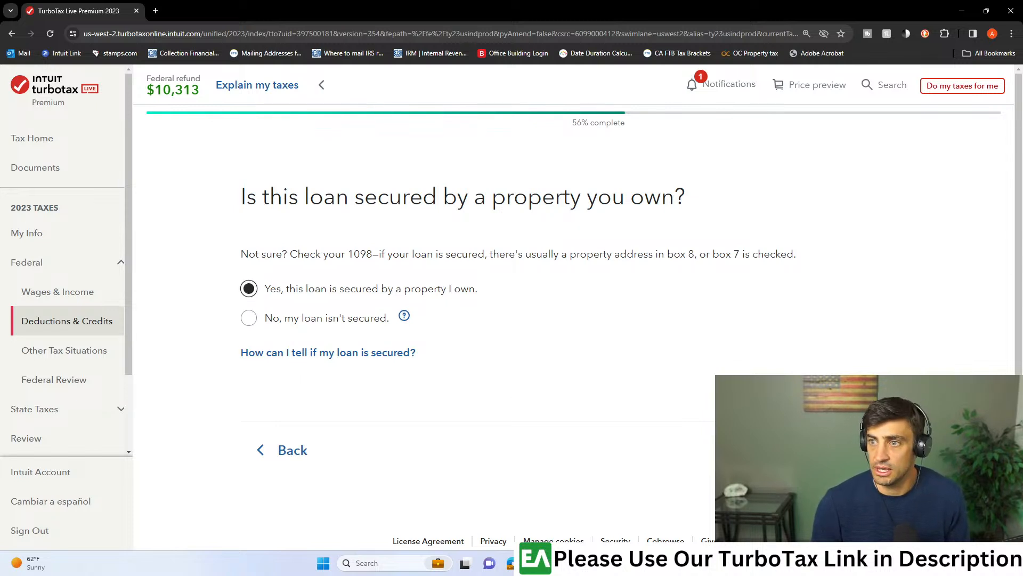
{"action": "left_click_drag", "start_coordinate": [361, 2], "coordinate": [429, 4]}
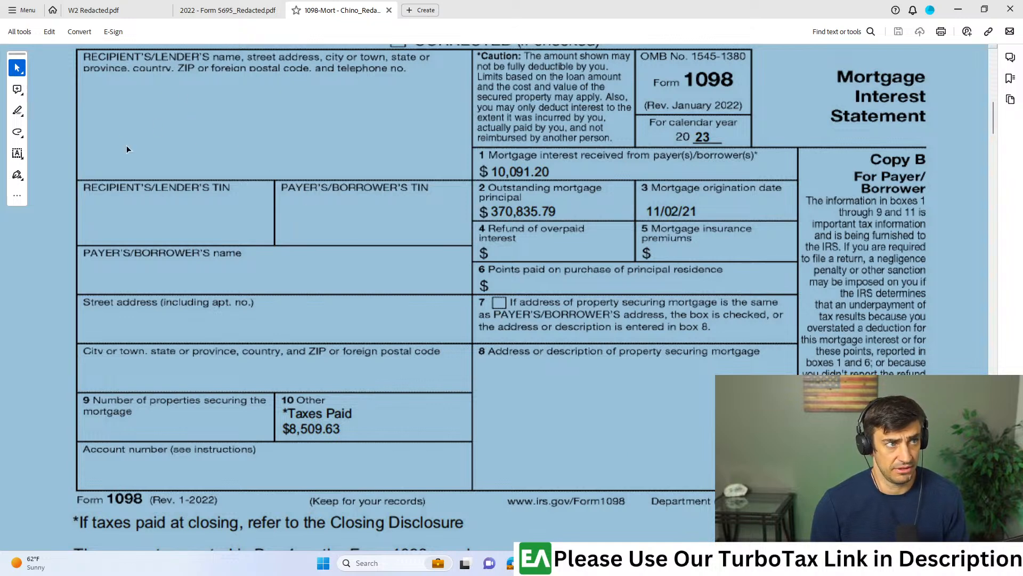
{"action": "left_click_drag", "start_coordinate": [646, 3], "coordinate": [1022, 6]}
{"action": "left_click", "coordinate": [461, 337]}
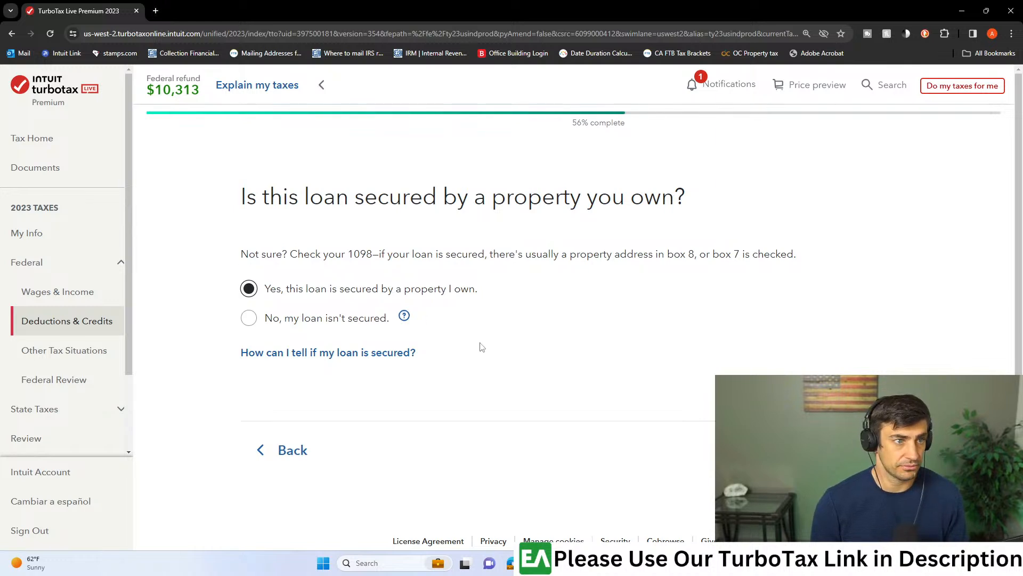
{"action": "left_click", "coordinate": [863, 450]}
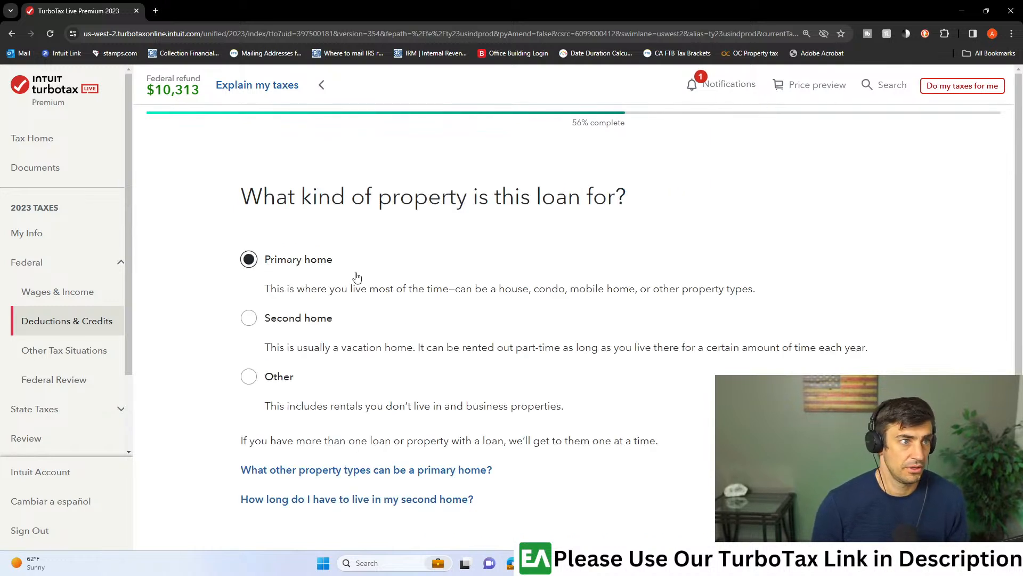
- Keep Primary home as the property type and answer that all 2021 points were already deducted or none were paid
{"action": "scroll", "coordinate": [386, 299], "scroll_direction": "down", "scroll_amount": 2}
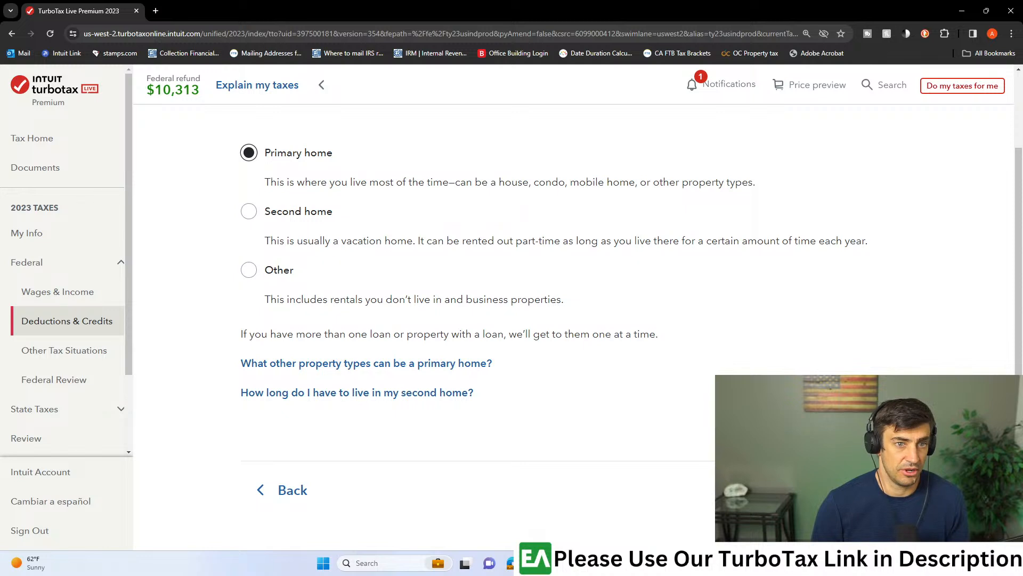
{"action": "left_click", "coordinate": [863, 490]}
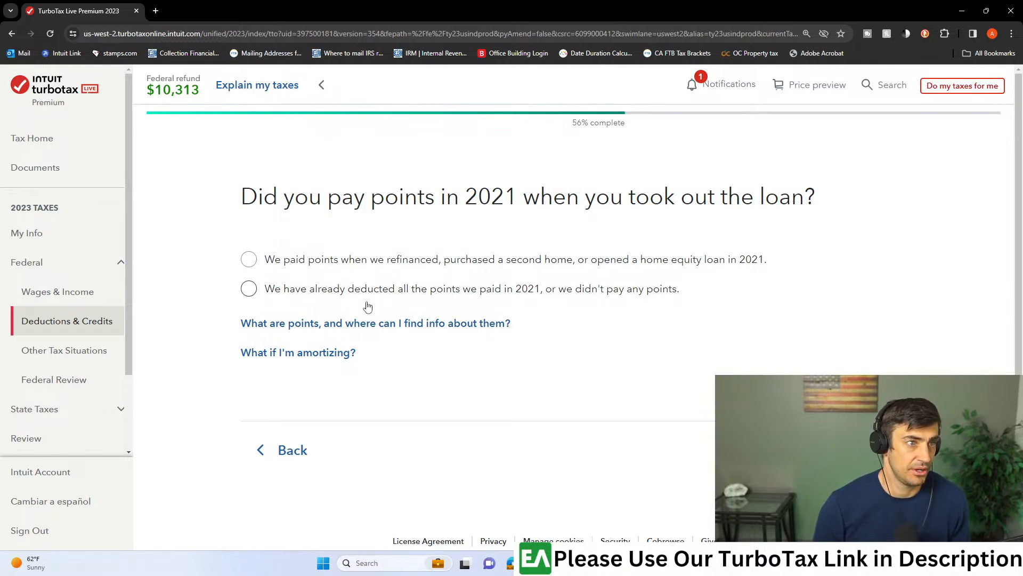
{"action": "left_click", "coordinate": [249, 288]}
{"action": "left_click", "coordinate": [861, 450]}
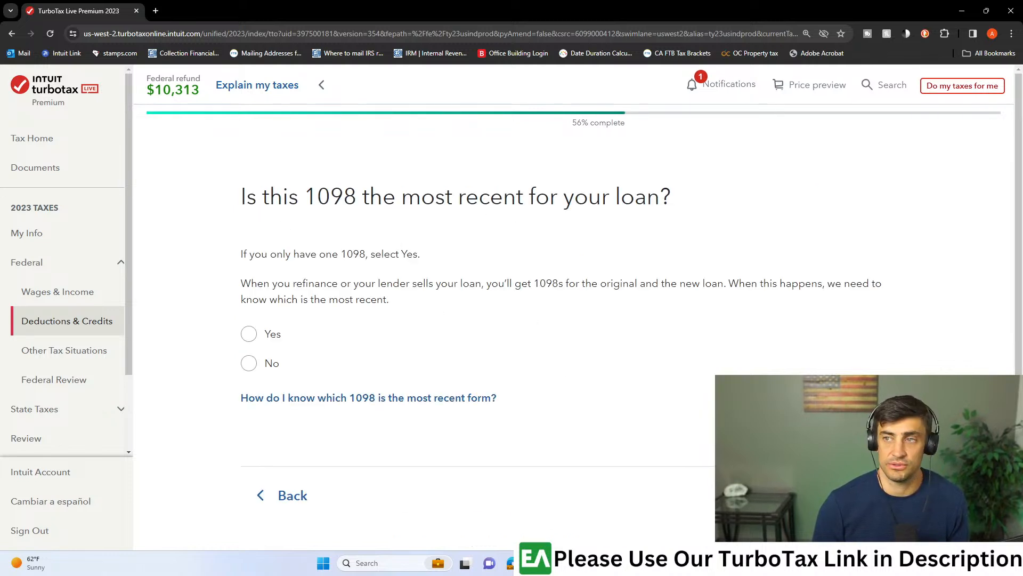
- Answer that this 1098 is the most recent and the loan is neither a HELOC nor a refinance, and continue to the 1098 summary
{"action": "left_click", "coordinate": [250, 335]}
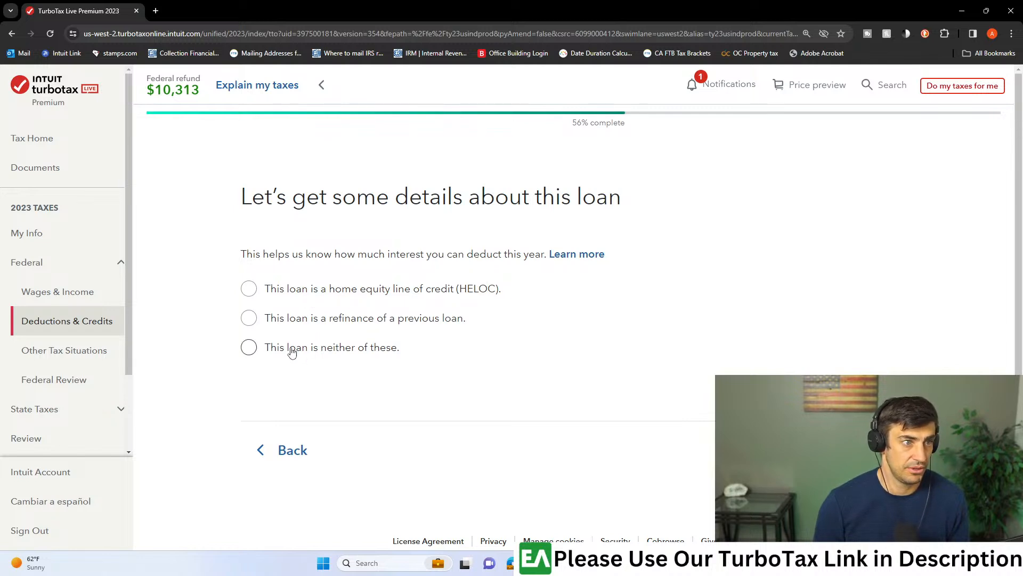
{"action": "left_click", "coordinate": [248, 348]}
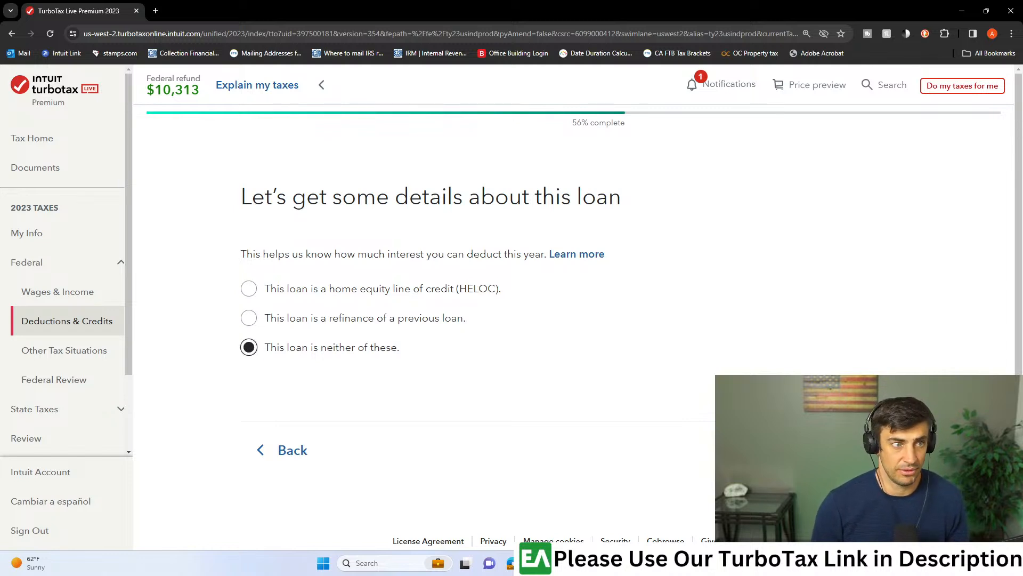
{"action": "left_click", "coordinate": [865, 450]}
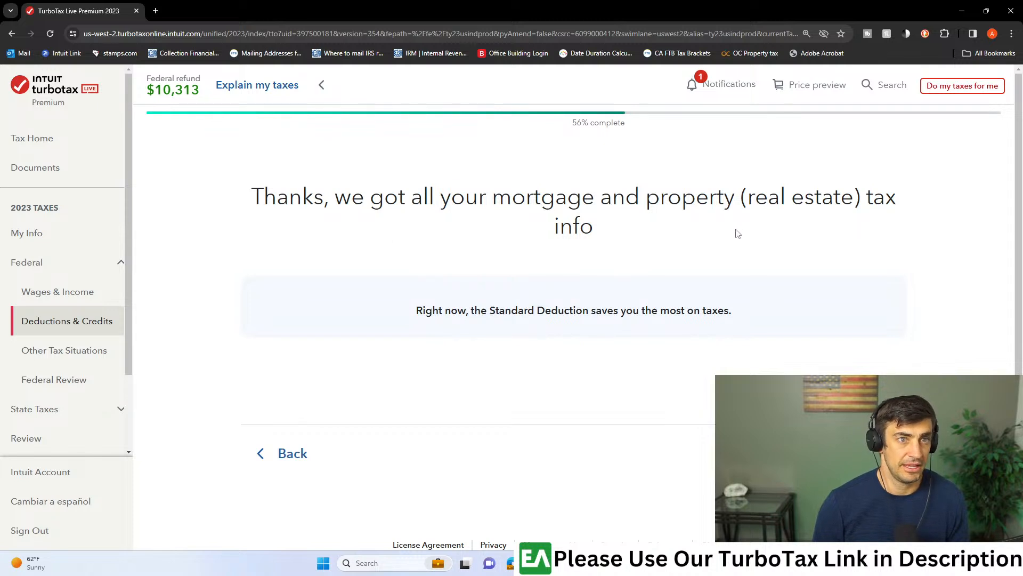
{"action": "left_click", "coordinate": [865, 453]}
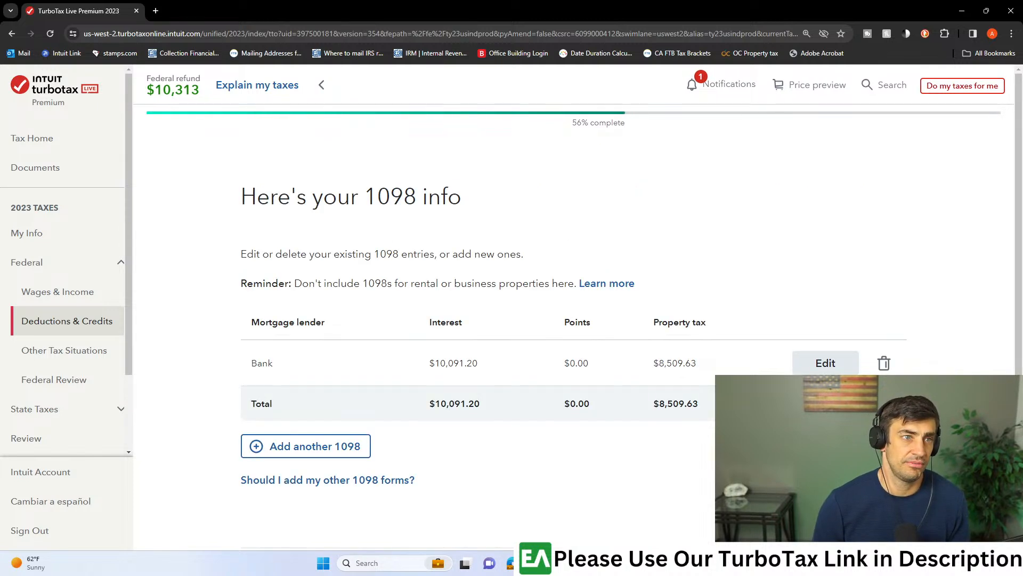
- Delete the Bank entry from the 1098 summary and start adding a new 1098
{"action": "scroll", "coordinate": [715, 326], "scroll_direction": "down", "scroll_amount": 2}
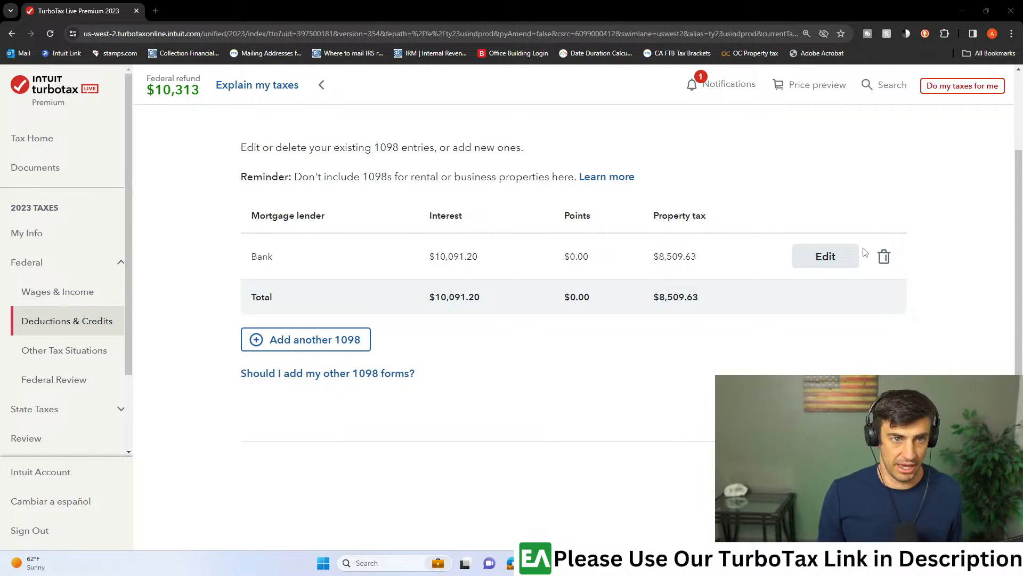
{"action": "left_click", "coordinate": [882, 261]}
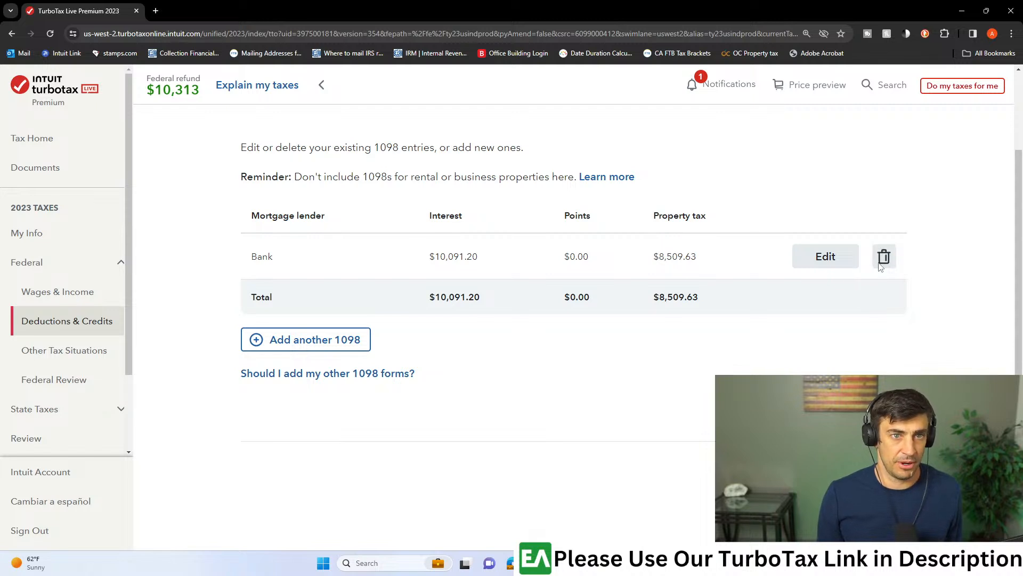
{"action": "left_click", "coordinate": [485, 227]}
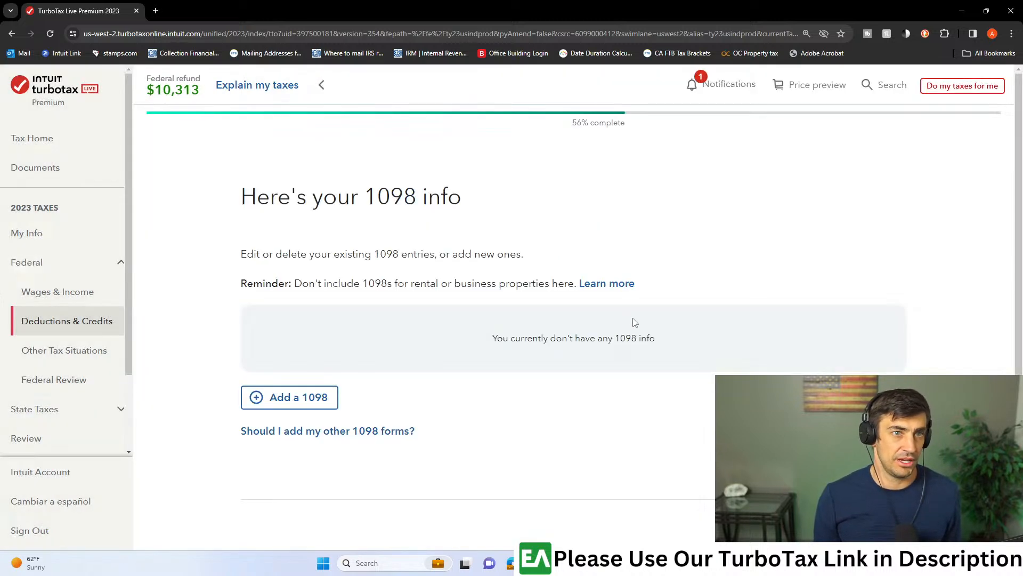
{"action": "left_click", "coordinate": [328, 398]}
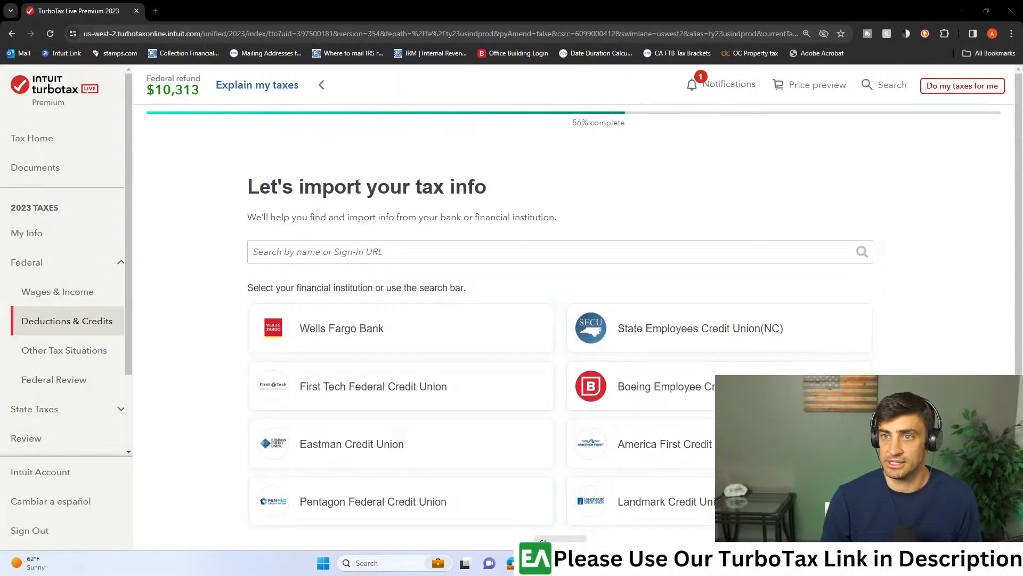
- Examine the mortgage interest and principal boxes of 1098-Mort - Redacted.pdf in Adobe Acrobat and return to TurboTax
{"action": "left_click_drag", "start_coordinate": [1021, 22], "coordinate": [419, 3]}
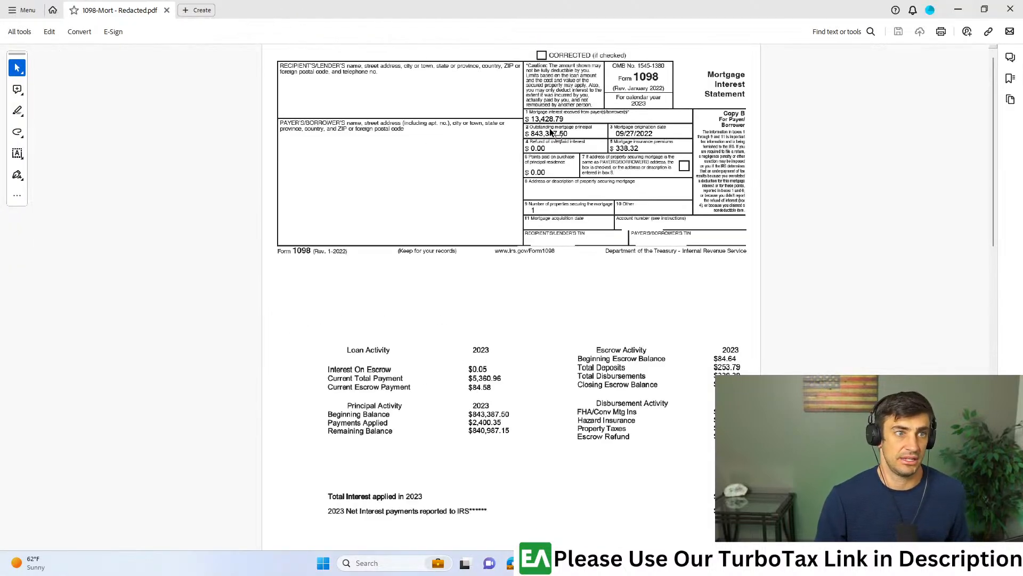
{"action": "scroll", "coordinate": [552, 132], "scroll_direction": "up", "scroll_amount": 4}
{"action": "scroll", "coordinate": [770, 171], "scroll_direction": "up", "scroll_amount": 1}
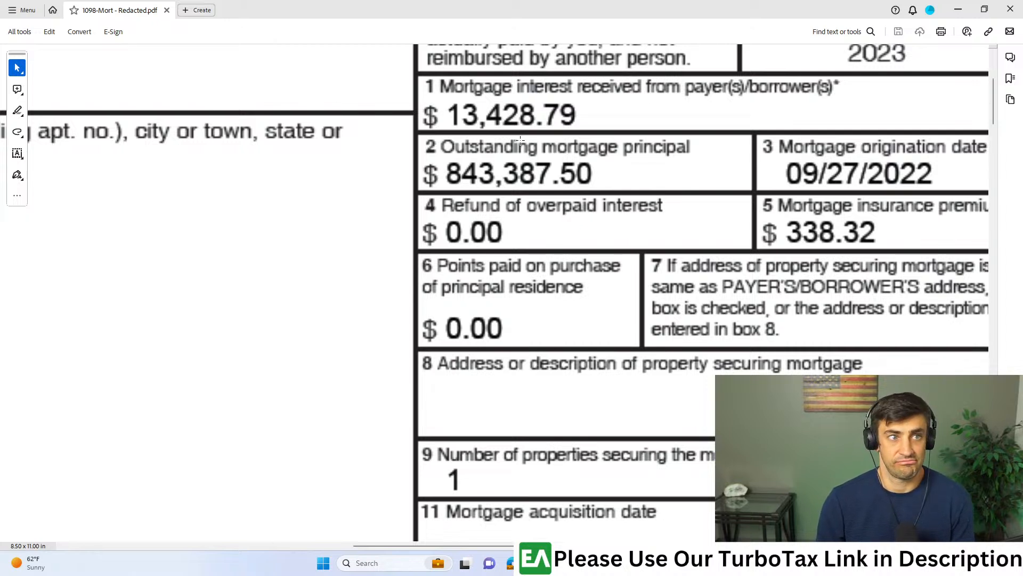
{"action": "left_click_drag", "start_coordinate": [592, 100], "coordinate": [446, 115]}
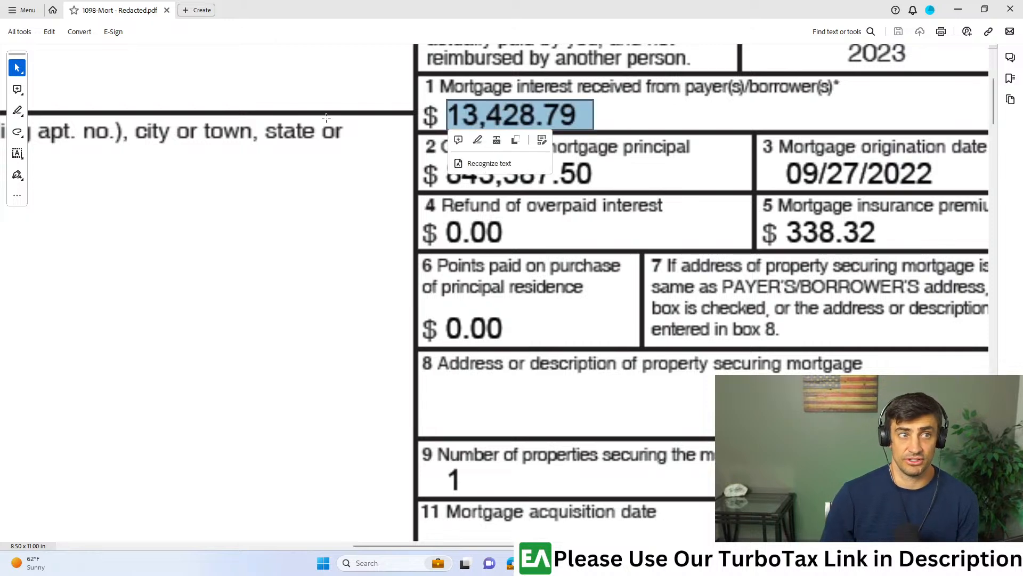
{"action": "left_click_drag", "start_coordinate": [370, 7], "coordinate": [0, 16]}
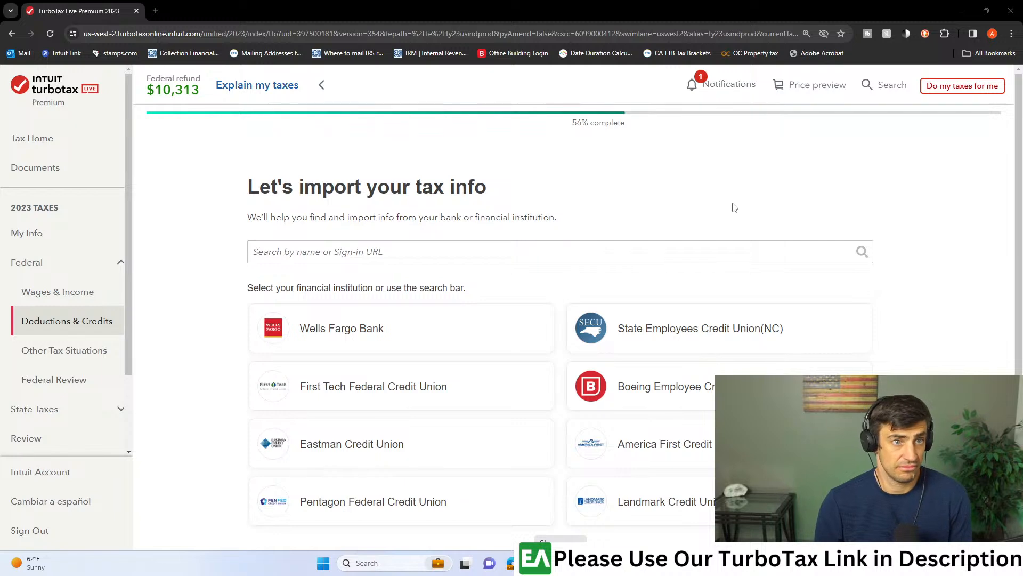
- Return to the Deductions & Credits overview, open Mortgage Interest and Refinancing (Form 1098), and continue to the tax info import page
{"action": "scroll", "coordinate": [735, 213], "scroll_direction": "down", "scroll_amount": 3}
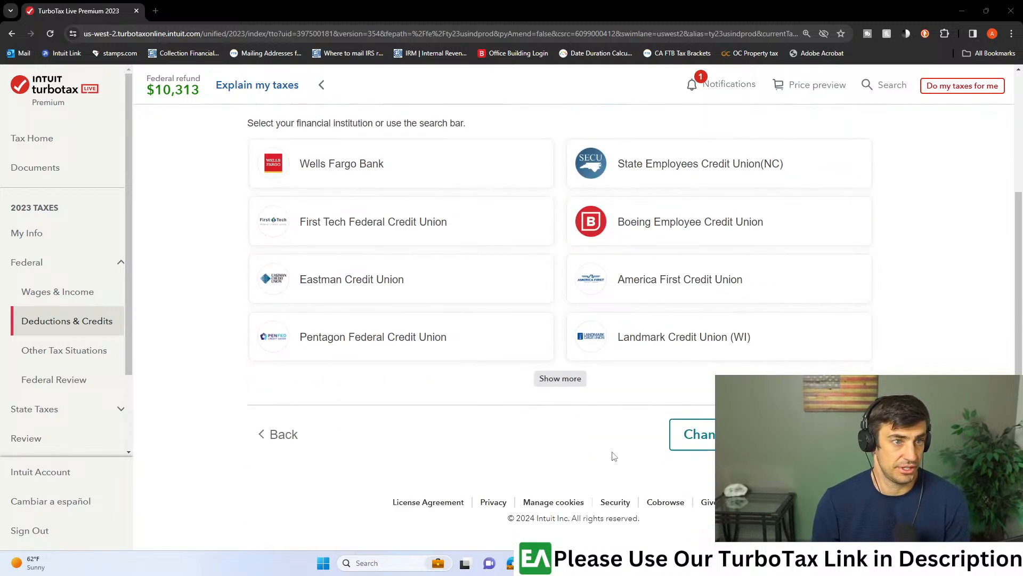
{"action": "scroll", "coordinate": [619, 450], "scroll_direction": "up", "scroll_amount": 3}
{"action": "left_click", "coordinate": [78, 329]}
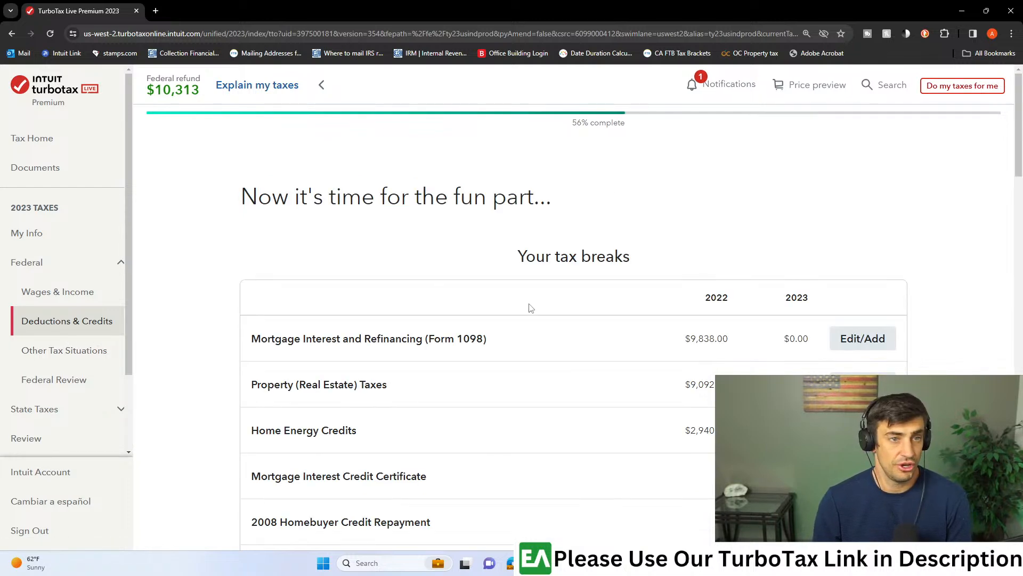
{"action": "scroll", "coordinate": [533, 308], "scroll_direction": "down", "scroll_amount": 5}
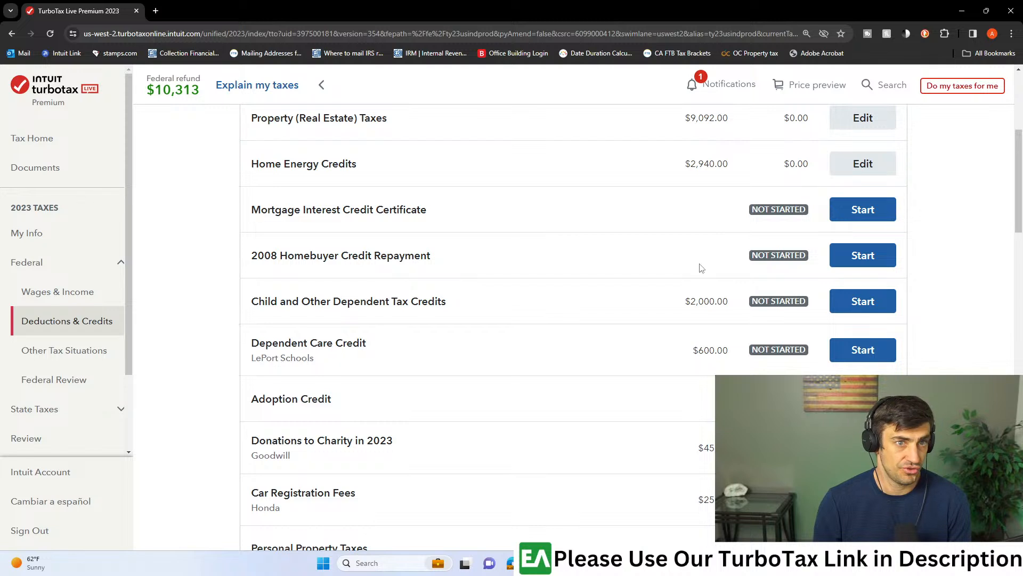
{"action": "scroll", "coordinate": [770, 264], "scroll_direction": "up", "scroll_amount": 1}
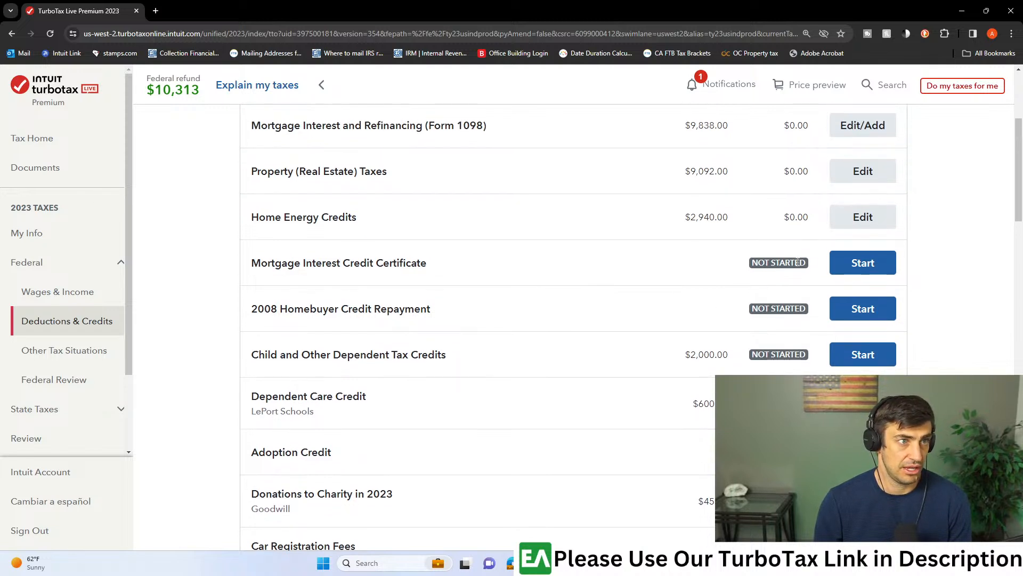
{"action": "scroll", "coordinate": [798, 262], "scroll_direction": "up", "scroll_amount": 1}
{"action": "left_click_drag", "start_coordinate": [346, 179], "coordinate": [442, 183]}
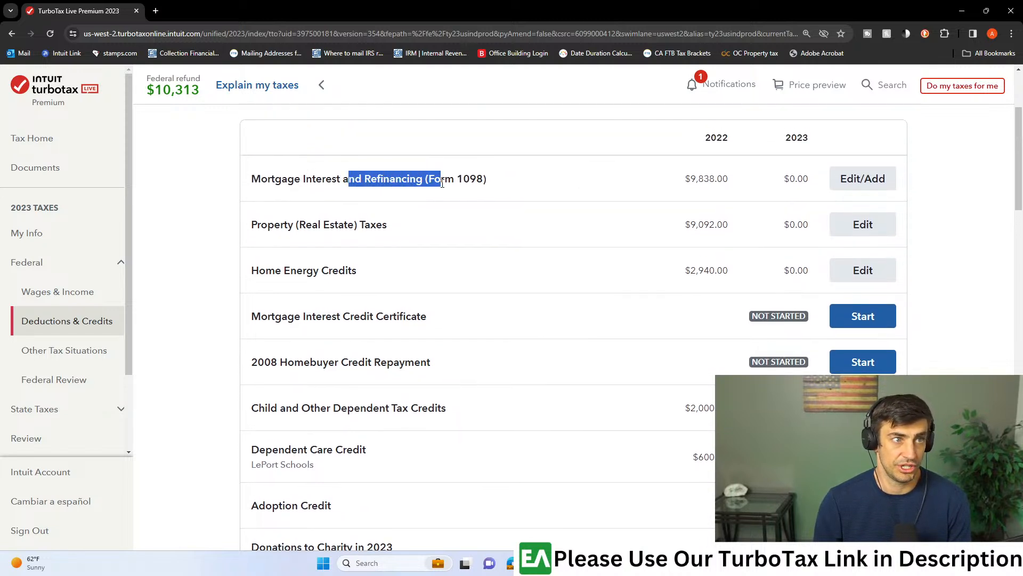
{"action": "left_click", "coordinate": [863, 181]}
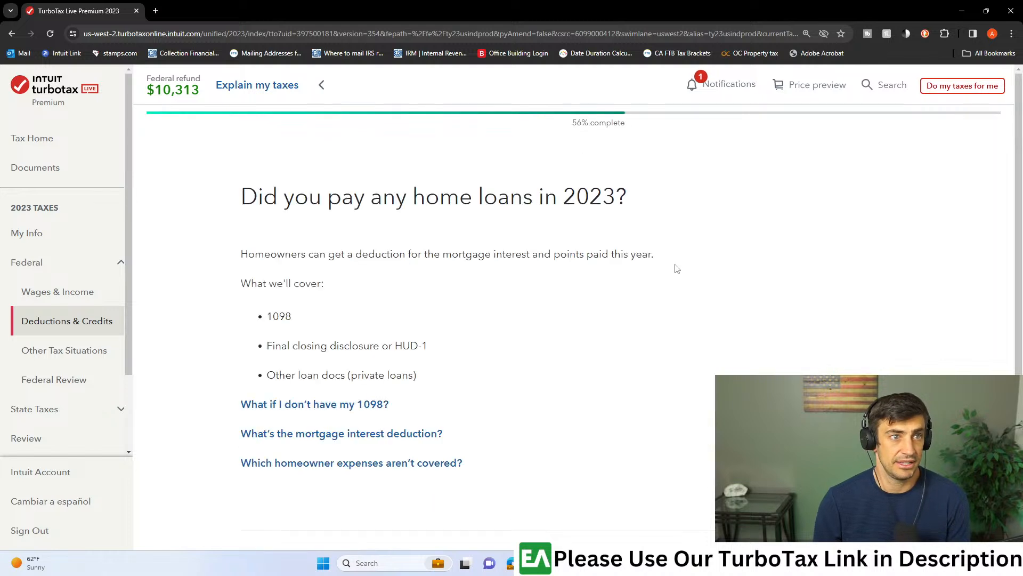
{"action": "scroll", "coordinate": [637, 326], "scroll_direction": "down", "scroll_amount": 3}
{"action": "left_click", "coordinate": [868, 411]}
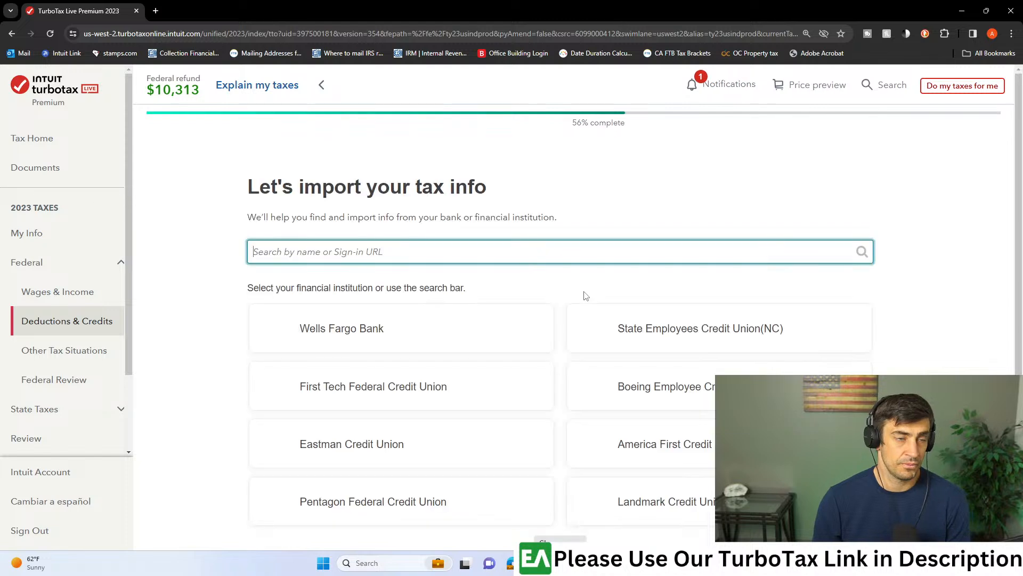
- Change the import method to uploading from the computer, and upload the redacted 1098 mortgage form
{"action": "scroll", "coordinate": [586, 293], "scroll_direction": "down", "scroll_amount": 3}
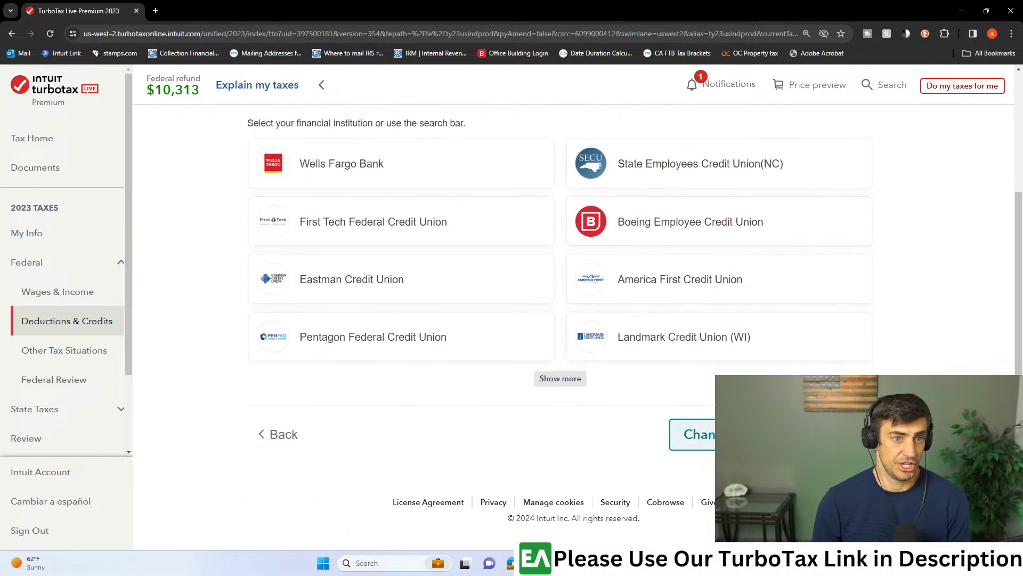
{"action": "left_click", "coordinate": [692, 433]}
{"action": "left_click", "coordinate": [578, 350]}
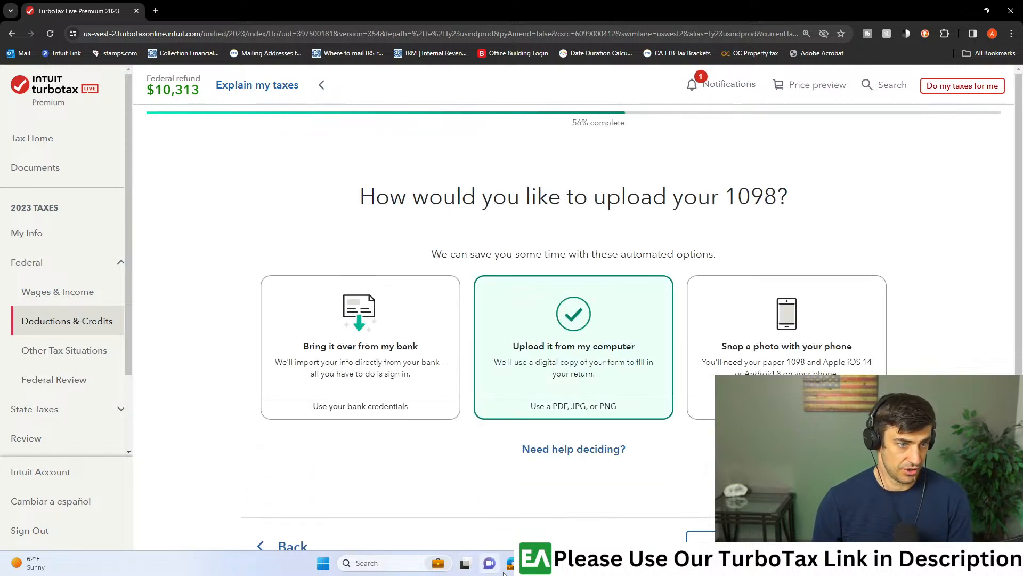
{"action": "left_click", "coordinate": [513, 565]}
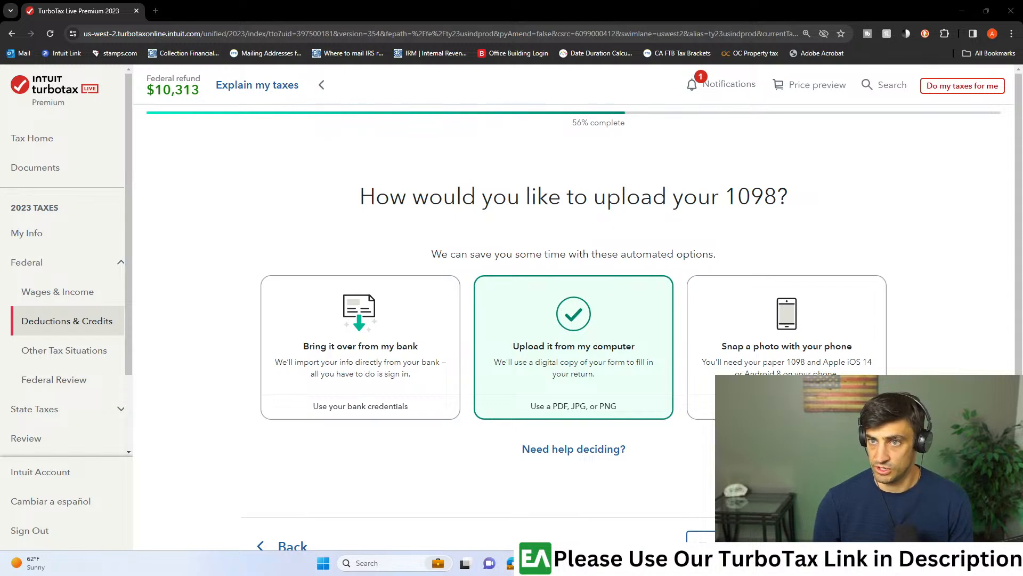
{"action": "left_click_drag", "start_coordinate": [1022, 197], "coordinate": [1022, 408]}
{"action": "left_click", "coordinate": [848, 542]}
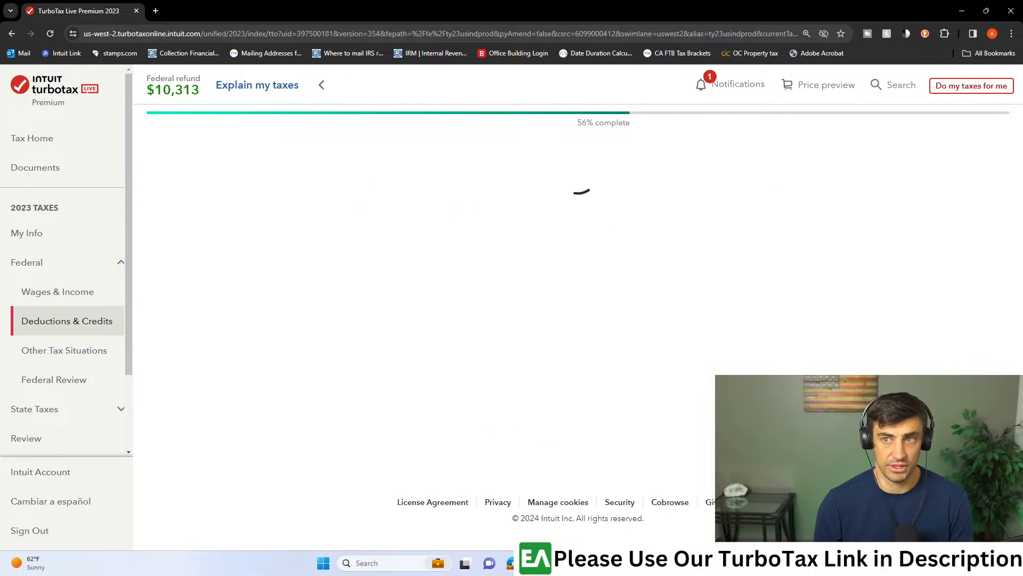
{"action": "left_click_drag", "start_coordinate": [599, 209], "coordinate": [586, 261]}
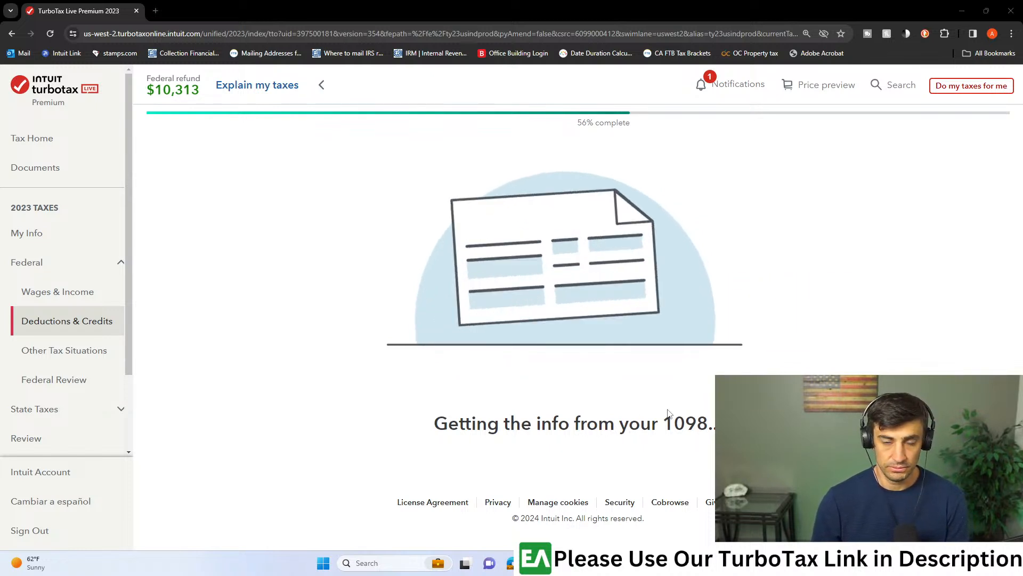
- Enter Bank as the lender name, answer that none of the uncommon situations apply, and continue to the 1098 details
{"action": "left_click", "coordinate": [395, 371]}
{"action": "type", "text": "Bank"}
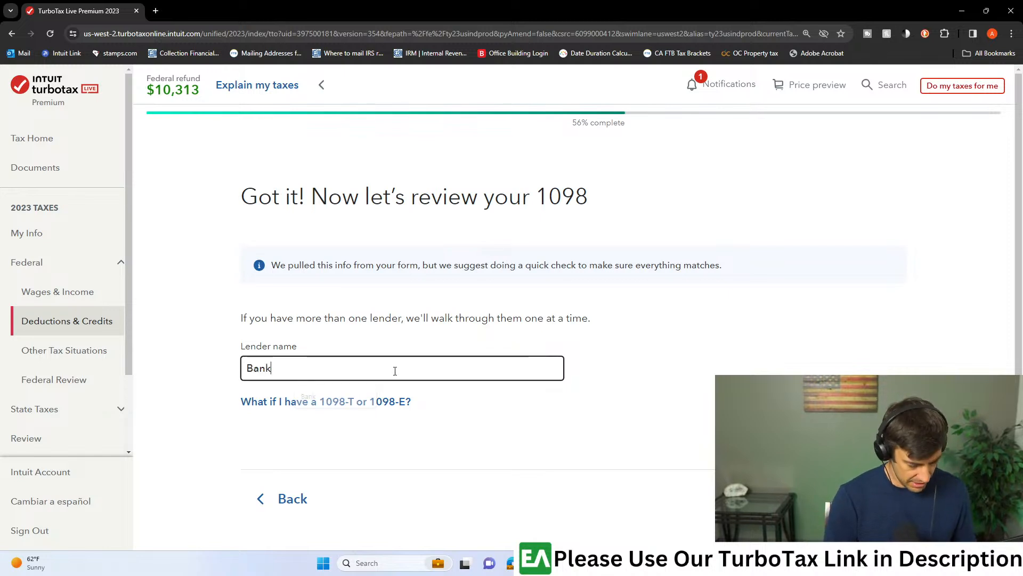
{"action": "left_click", "coordinate": [858, 499]}
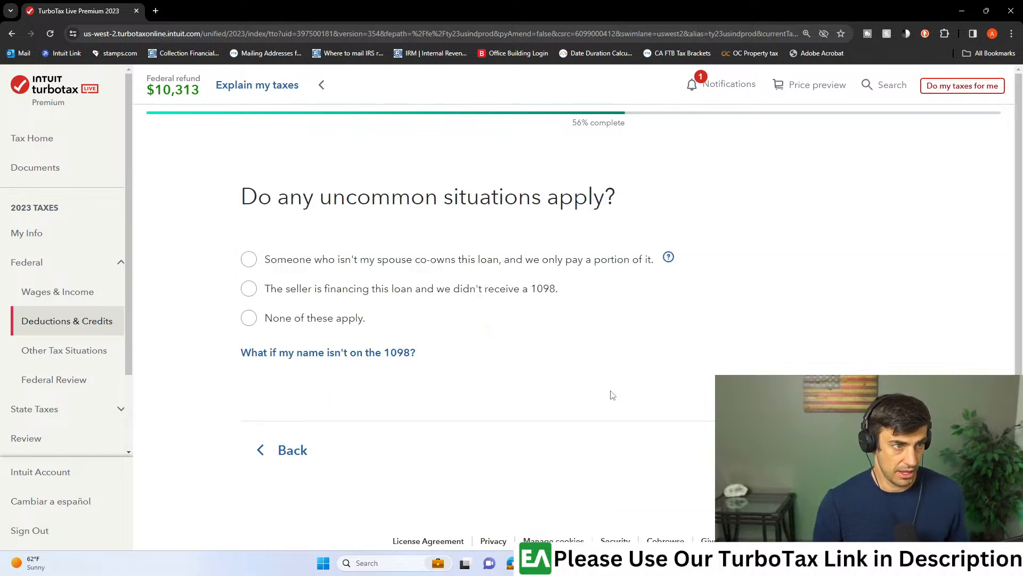
{"action": "left_click", "coordinate": [248, 319]}
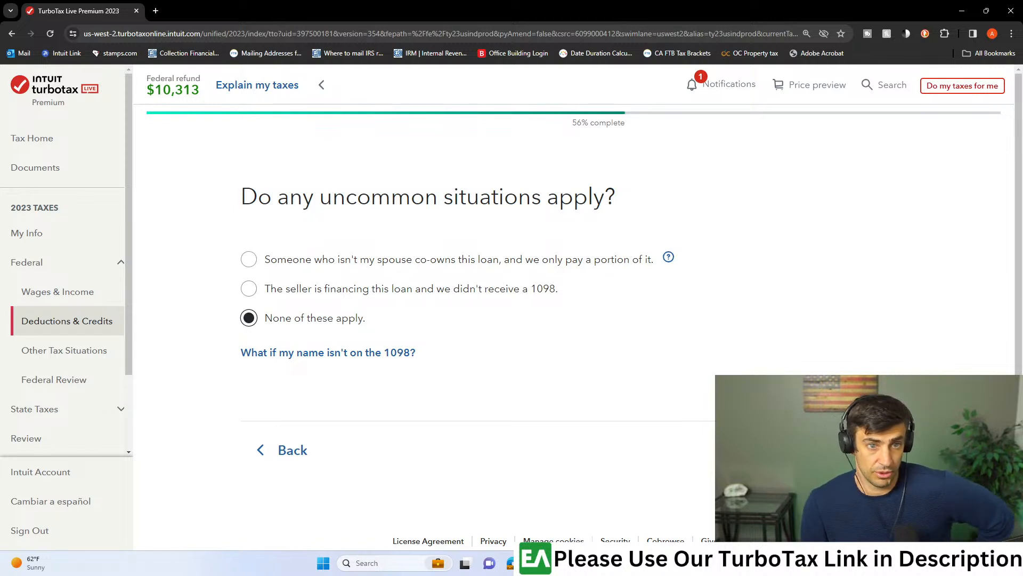
{"action": "left_click", "coordinate": [858, 450]}
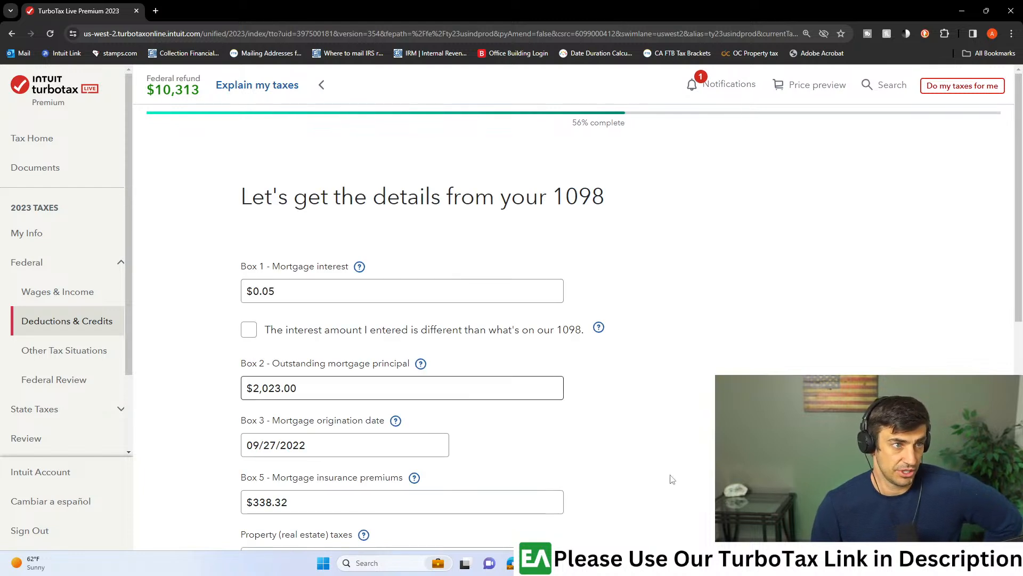
- Place TurboTax and 1098-Mort - Redacted.pdf in Adobe Acrobat side by side, with the form's mortgage interest box enlarged
{"action": "left_click", "coordinate": [281, 293]}
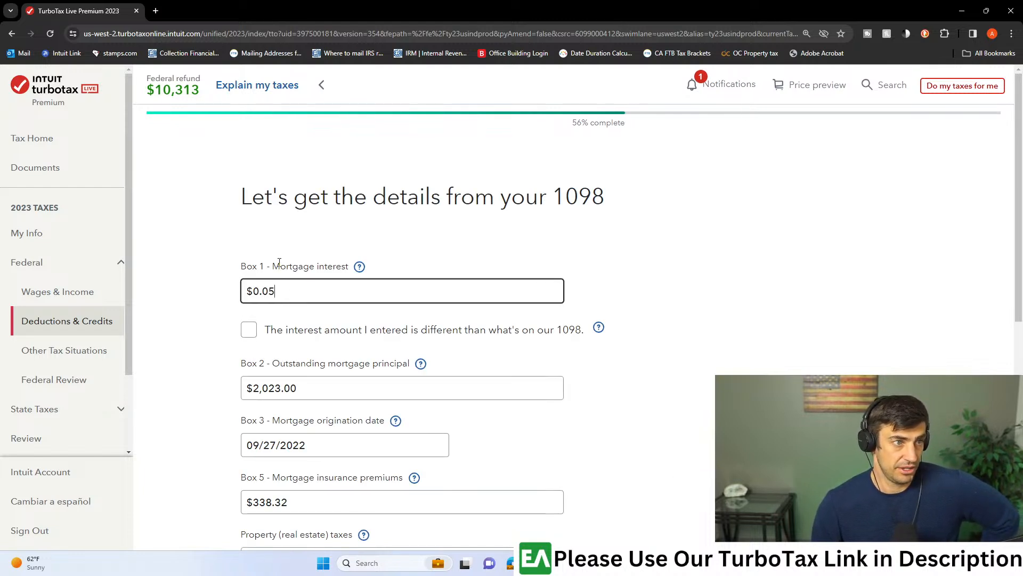
{"action": "key", "text": "super+Left"}
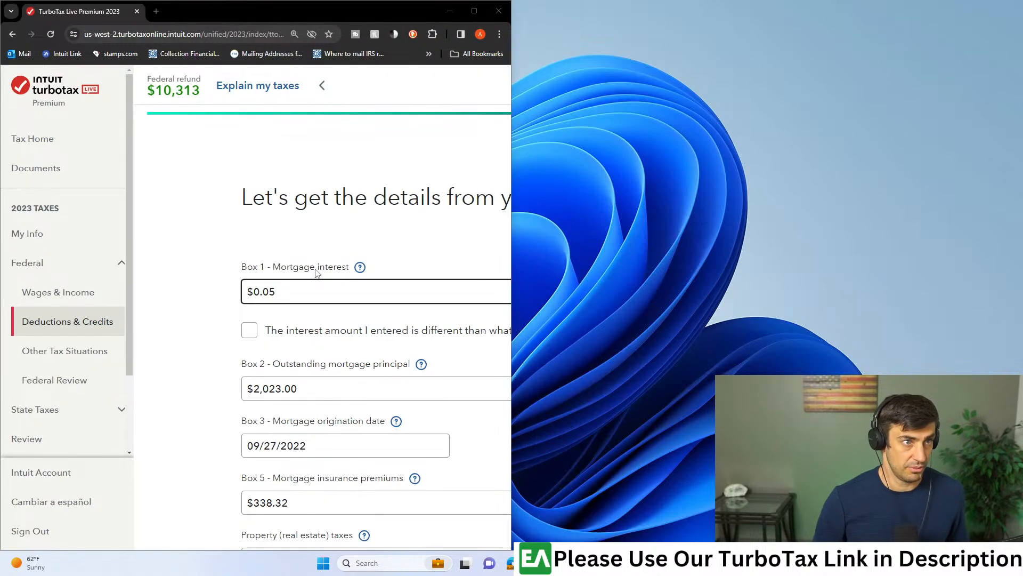
{"action": "left_click", "coordinate": [892, 145]}
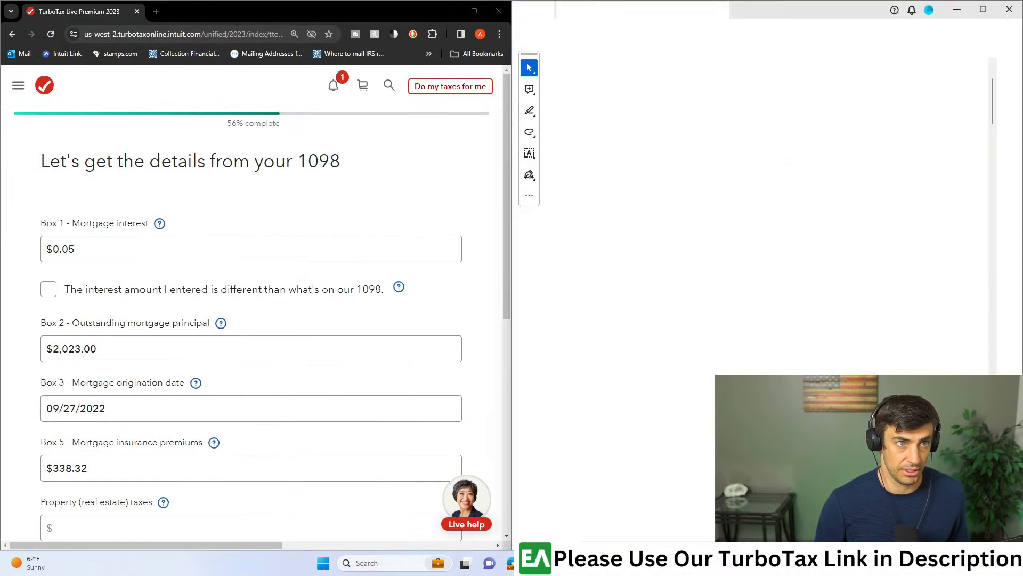
{"action": "scroll", "coordinate": [809, 179], "scroll_direction": "down", "scroll_amount": 6}
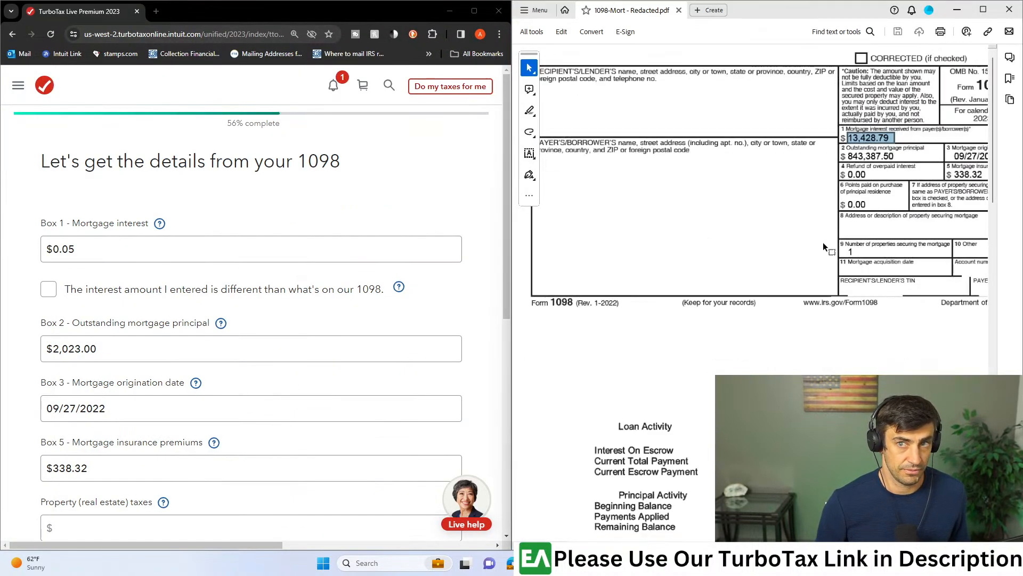
{"action": "scroll", "coordinate": [798, 114], "scroll_direction": "up", "scroll_amount": 5}
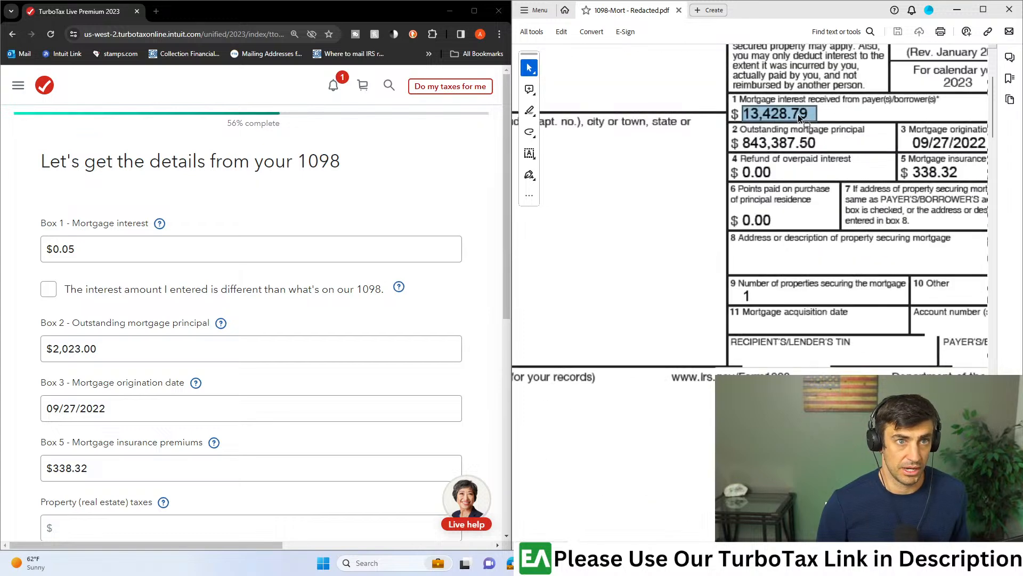
- Set Box 1 mortgage interest to $13,428.79 and Box 2 outstanding mortgage principal to $843,387.50
{"action": "left_click", "coordinate": [162, 252]}
{"action": "type", "text": "13,428.79"}
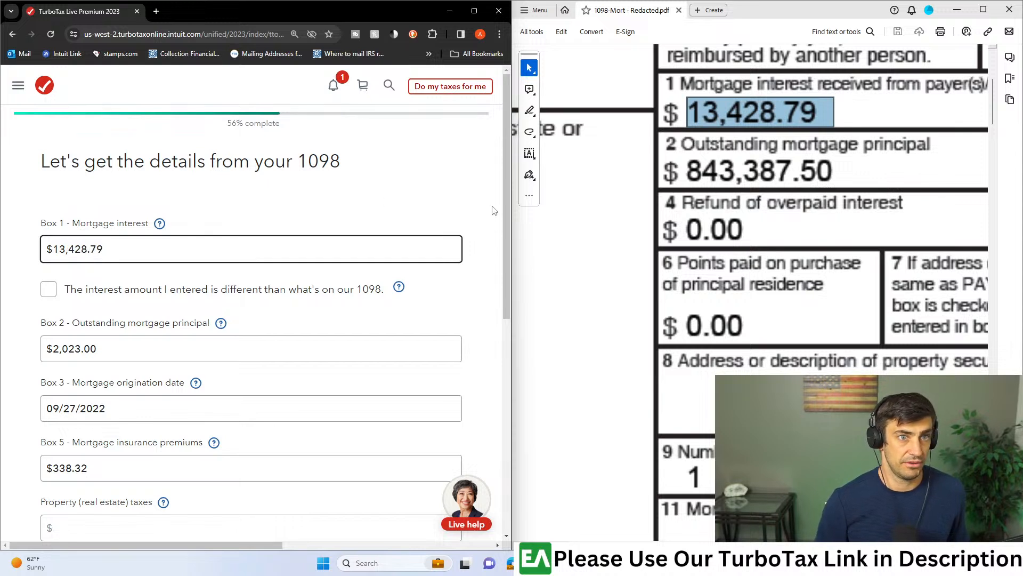
{"action": "left_click_drag", "start_coordinate": [97, 349], "coordinate": [41, 347]}
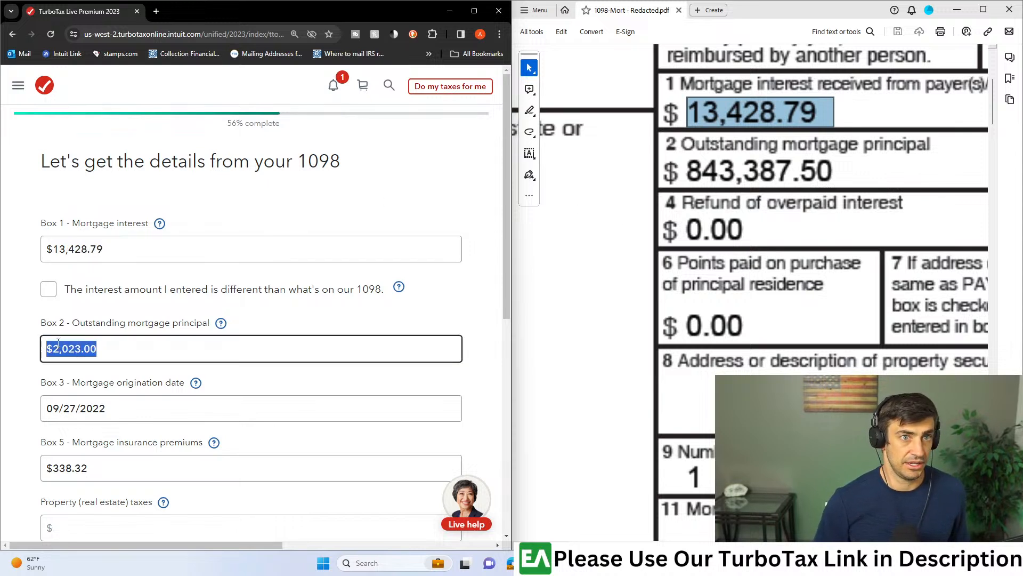
{"action": "type", "text": "843387.5"}
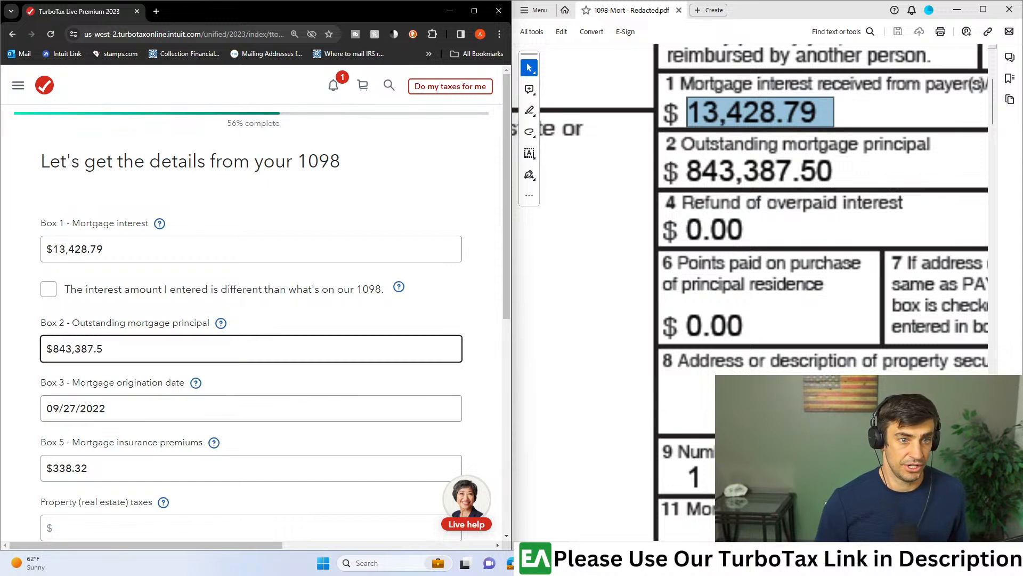
- Compare the remaining 1098 fields with the PDF and check its disbursement activity for property taxes
{"action": "left_click_drag", "start_coordinate": [768, 545], "coordinate": [790, 545]}
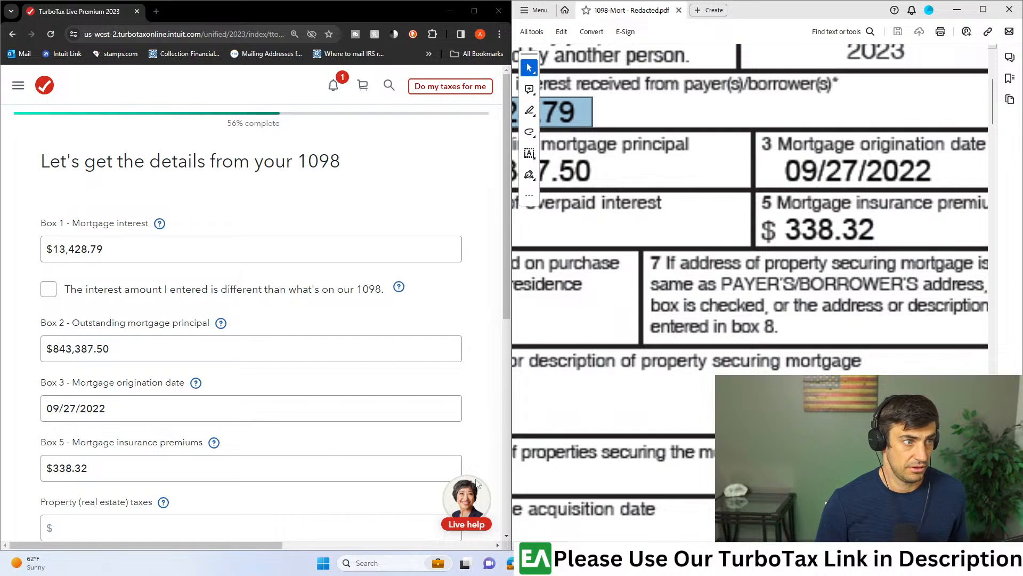
{"action": "scroll", "coordinate": [226, 322], "scroll_direction": "down", "scroll_amount": 1}
{"action": "scroll", "coordinate": [229, 323], "scroll_direction": "down", "scroll_amount": 4}
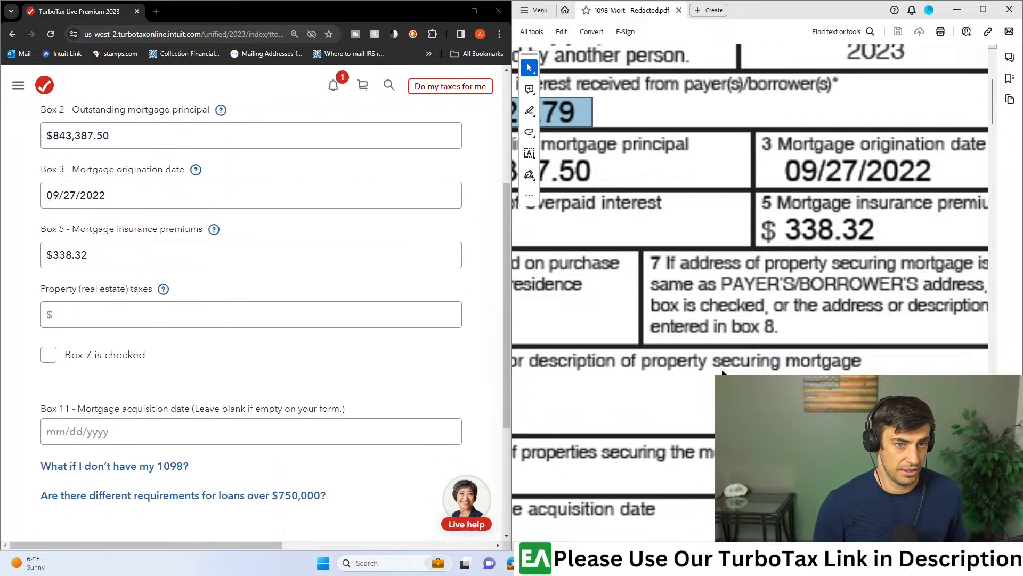
{"action": "scroll", "coordinate": [706, 368], "scroll_direction": "down", "scroll_amount": 3}
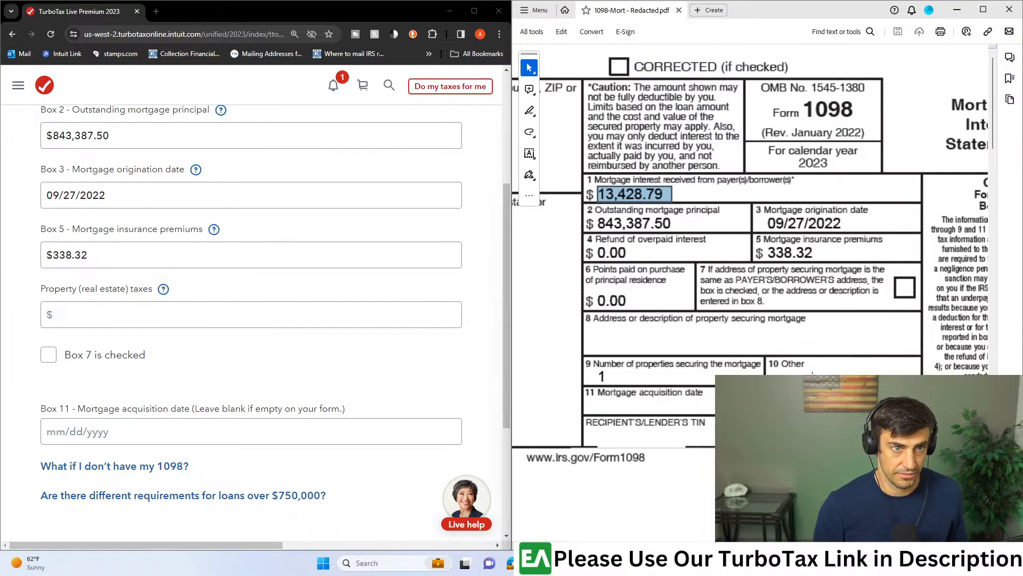
{"action": "scroll", "coordinate": [804, 356], "scroll_direction": "down", "scroll_amount": 1}
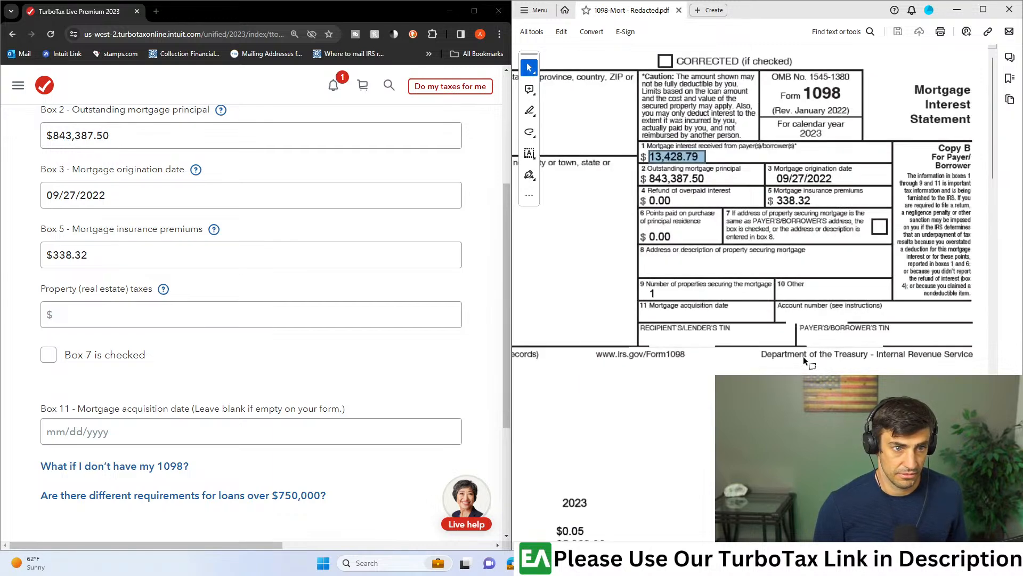
{"action": "scroll", "coordinate": [751, 293], "scroll_direction": "left", "scroll_amount": 5}
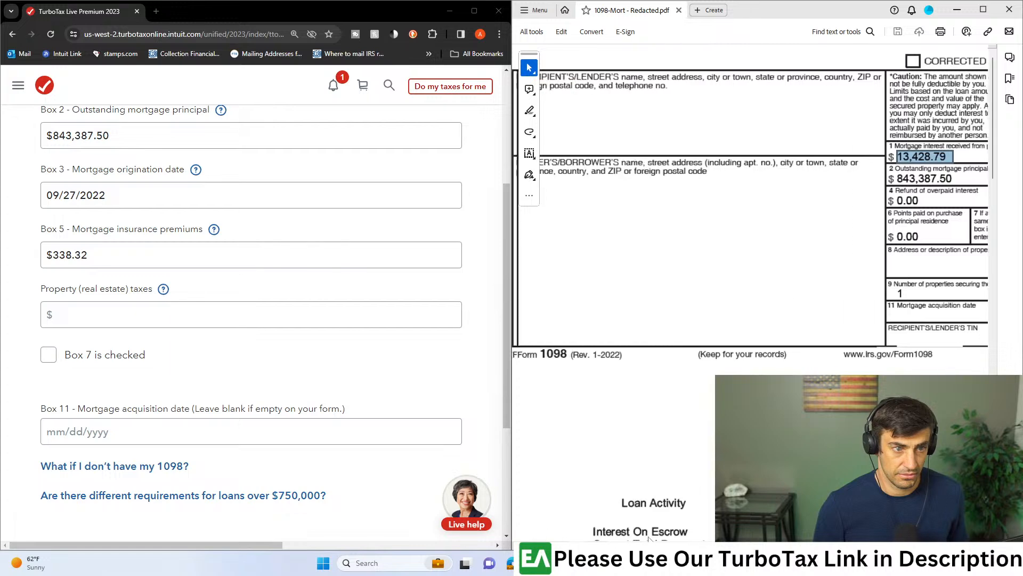
{"action": "scroll", "coordinate": [751, 293], "scroll_direction": "down", "scroll_amount": 1}
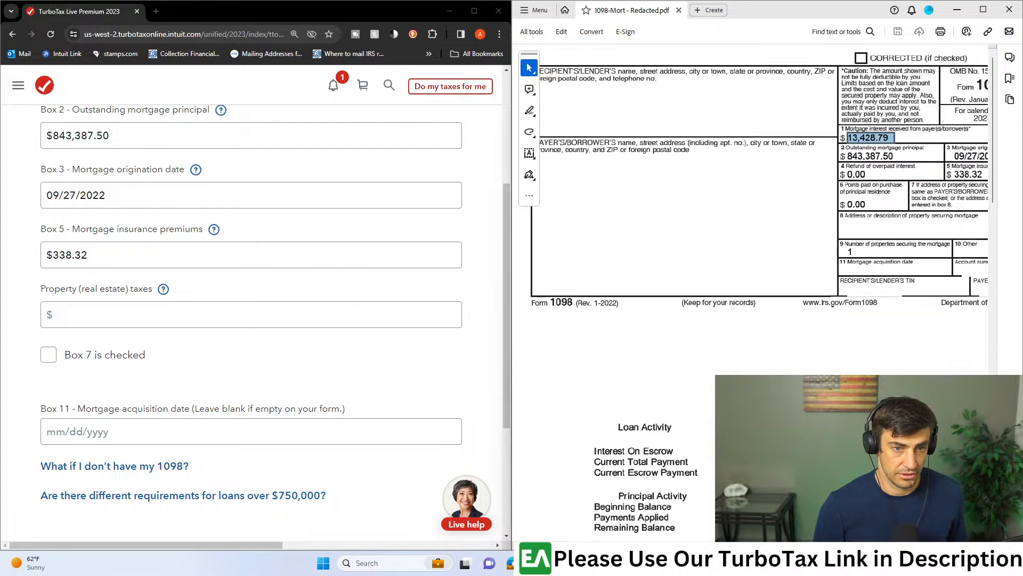
{"action": "scroll", "coordinate": [750, 292], "scroll_direction": "right", "scroll_amount": 5}
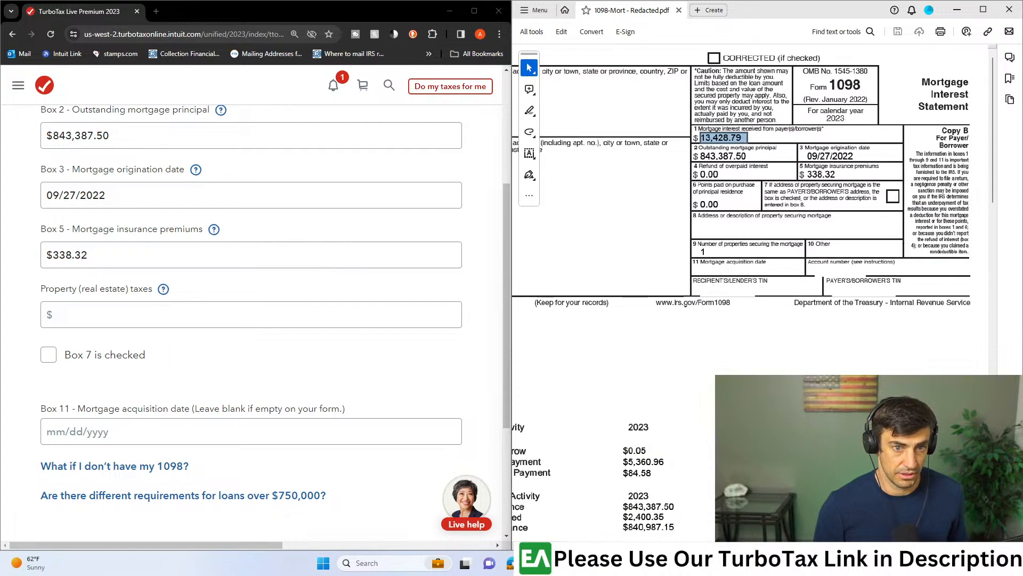
{"action": "left_click", "coordinate": [817, 374]}
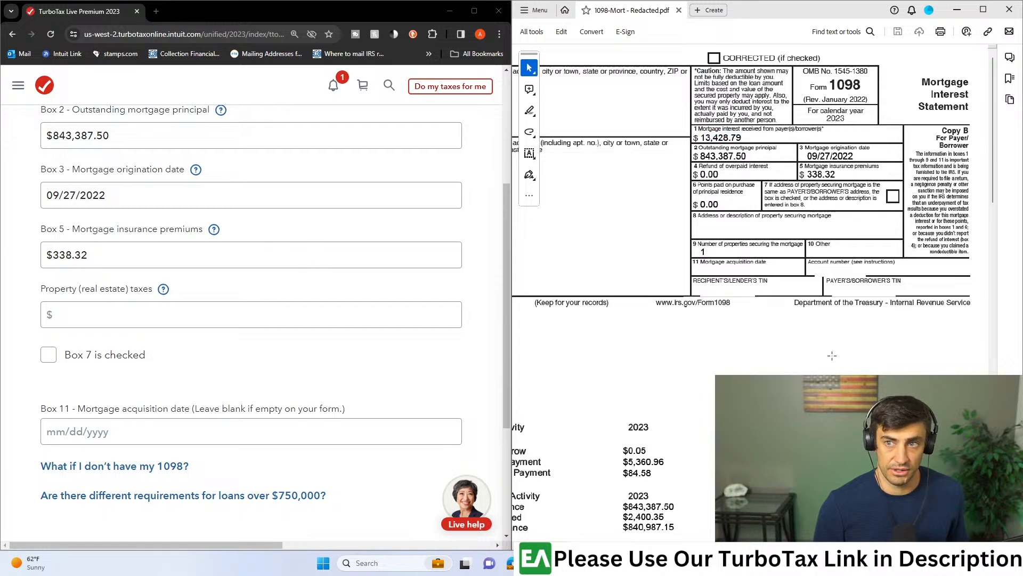
{"action": "scroll", "coordinate": [763, 318], "scroll_direction": "down", "scroll_amount": 8}
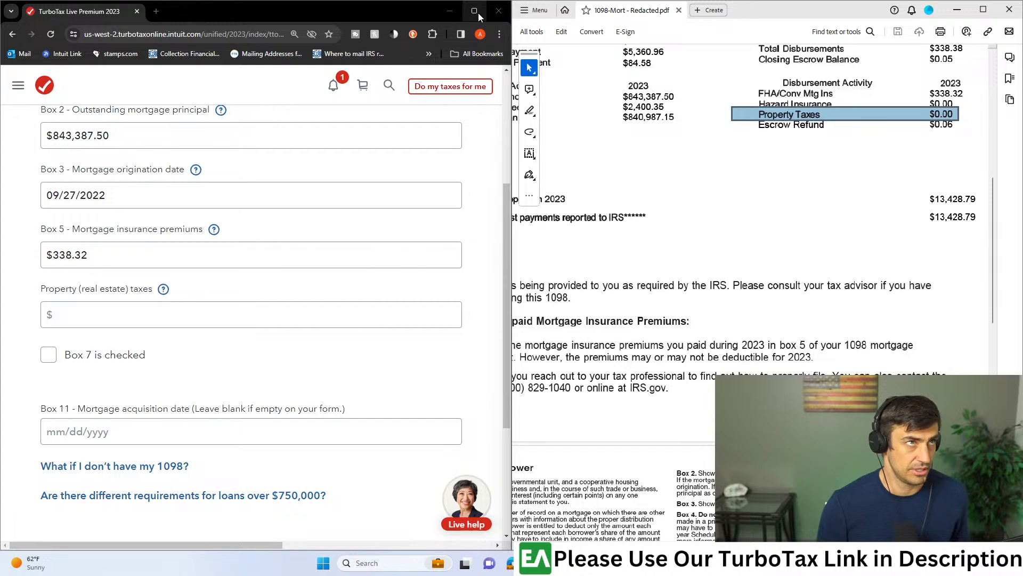
- Maximize the TurboTax window and continue past the 1098 details with property taxes, Box 7 and Box 11 left blank
{"action": "left_click", "coordinate": [474, 12]}
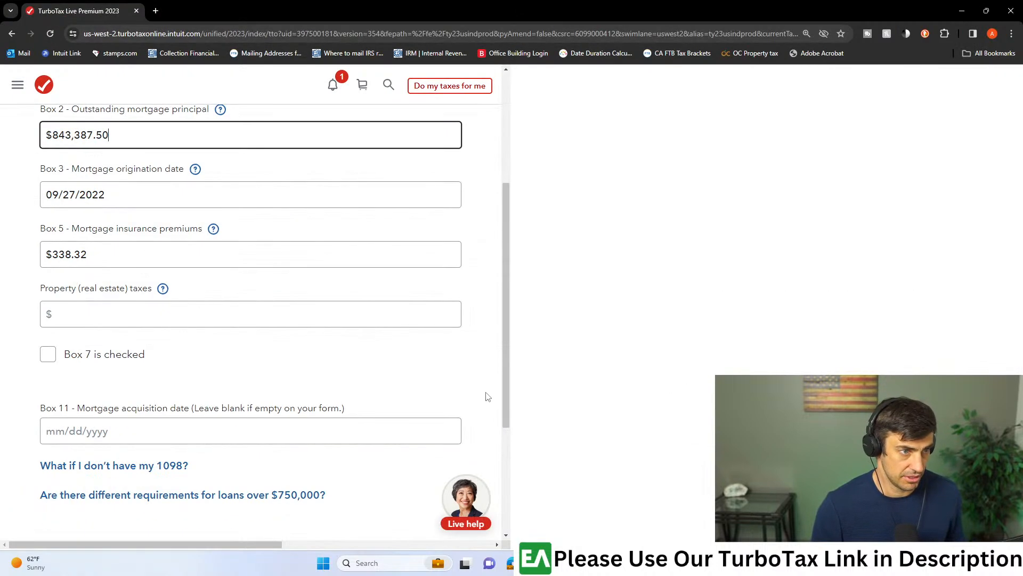
{"action": "scroll", "coordinate": [561, 363], "scroll_direction": "down", "scroll_amount": 4}
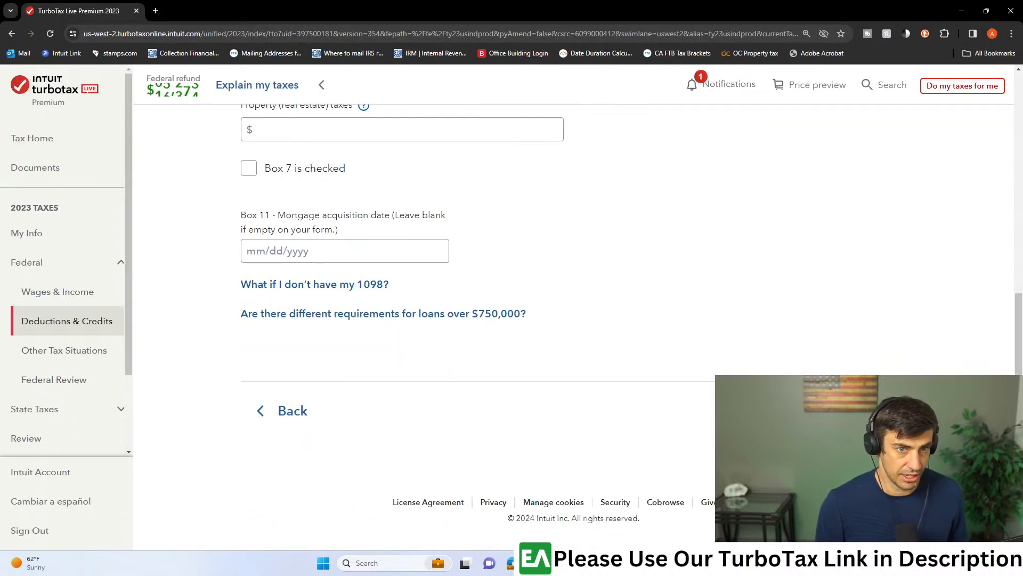
{"action": "left_click", "coordinate": [865, 411]}
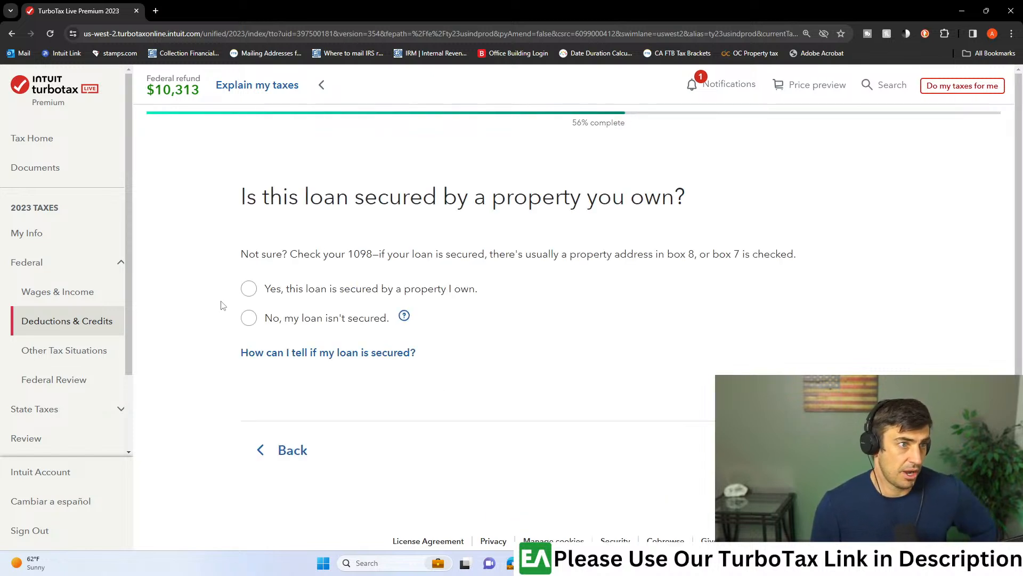
- Answer that the loan is secured by a property you own, and continue to the question about points paid in 2022
{"action": "left_click", "coordinate": [249, 290]}
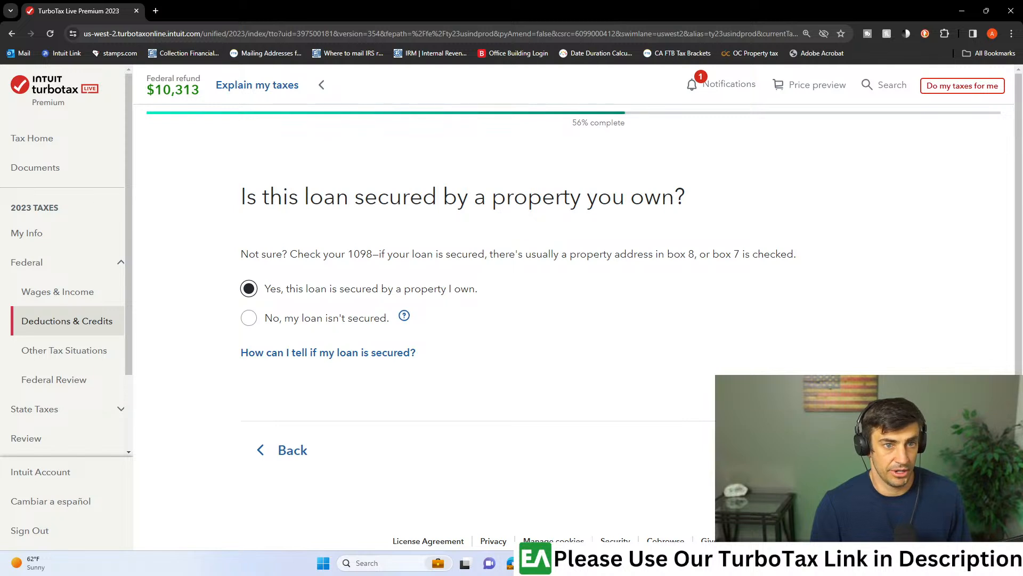
{"action": "left_click", "coordinate": [865, 449]}
{"action": "scroll", "coordinate": [439, 334], "scroll_direction": "down", "scroll_amount": 3}
{"action": "scroll", "coordinate": [440, 334], "scroll_direction": "down", "scroll_amount": 1}
{"action": "left_click", "coordinate": [864, 411]}
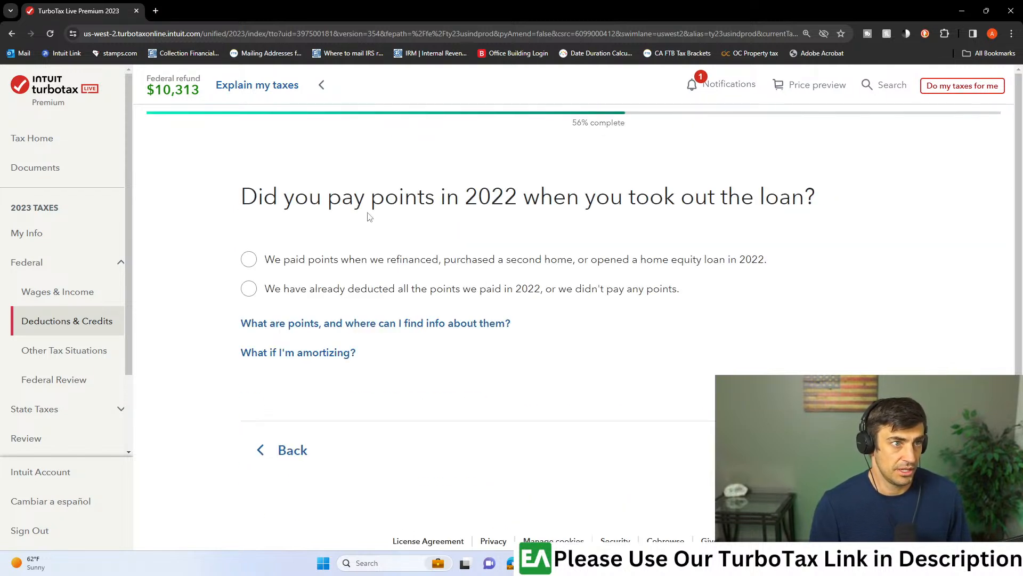
- Check the 1098 PDF for points paid, answer that all 2022 points were already deducted or none were paid, and continue
{"action": "mouse_move", "coordinate": [706, 563]}
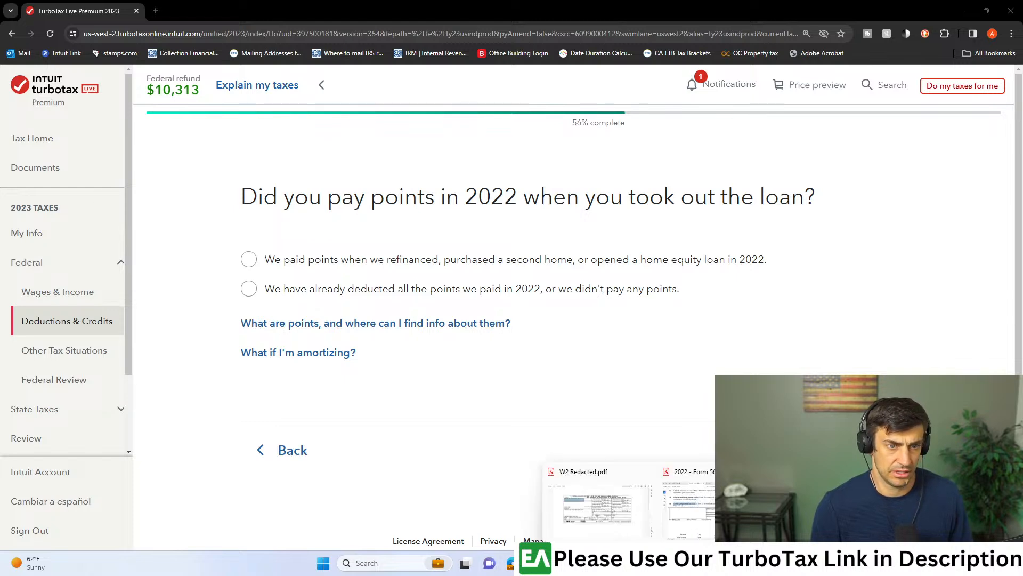
{"action": "left_click", "coordinate": [828, 509]}
{"action": "scroll", "coordinate": [858, 278], "scroll_direction": "up", "scroll_amount": 7}
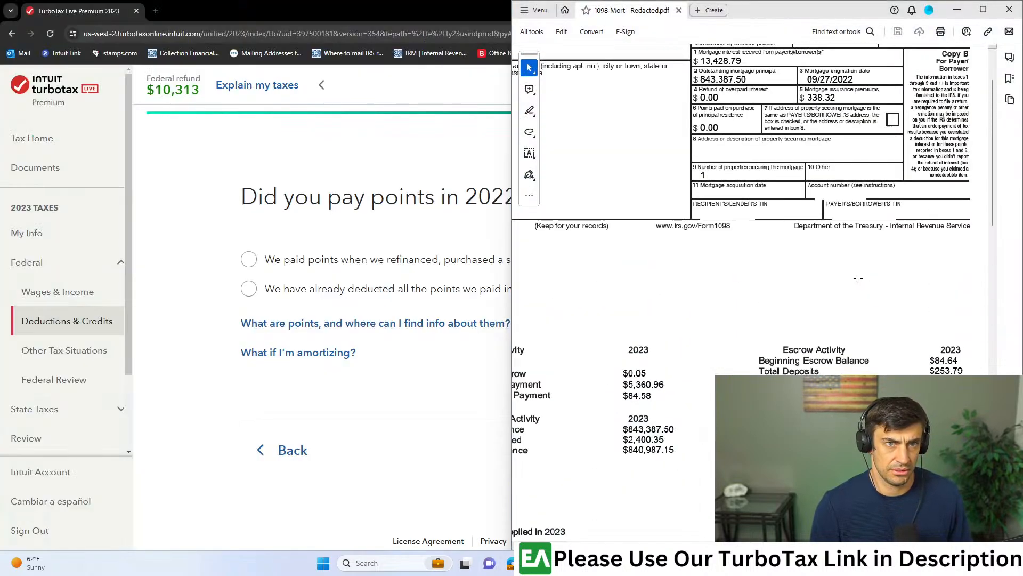
{"action": "left_click_drag", "start_coordinate": [789, 162], "coordinate": [874, 188]}
{"action": "left_click", "coordinate": [392, 424]}
{"action": "left_click", "coordinate": [263, 290]}
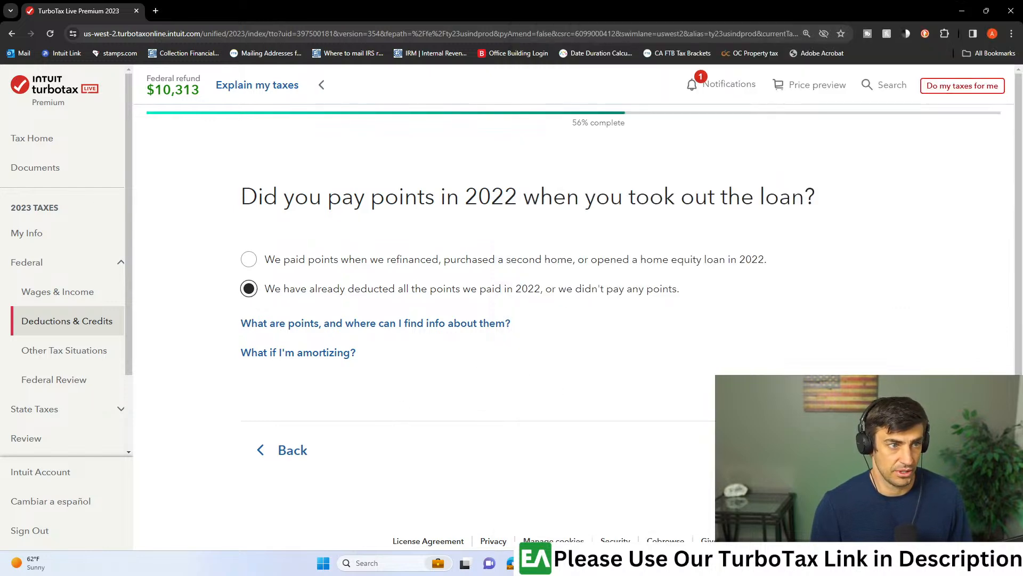
{"action": "left_click", "coordinate": [863, 450]}
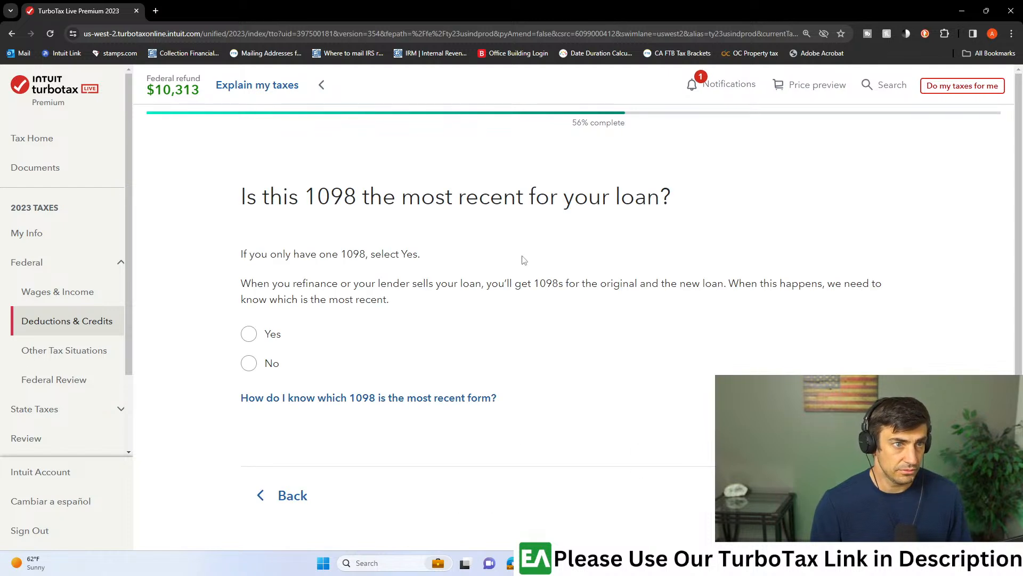
- Answer that this 1098 is the most recent and the loan is neither a HELOC nor a refinance, and continue to the 1098 summary
{"action": "left_click", "coordinate": [249, 334]}
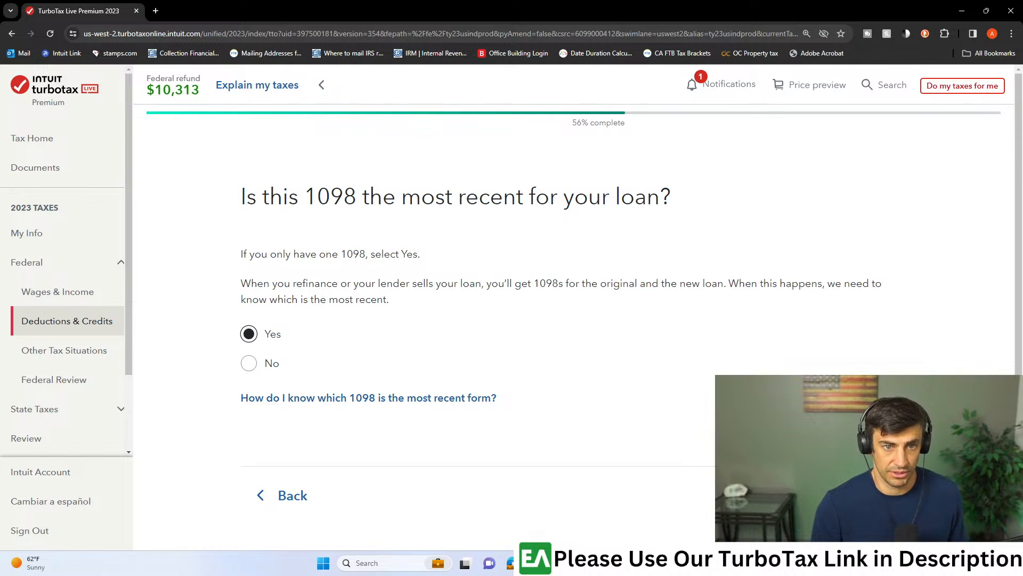
{"action": "left_click", "coordinate": [854, 495]}
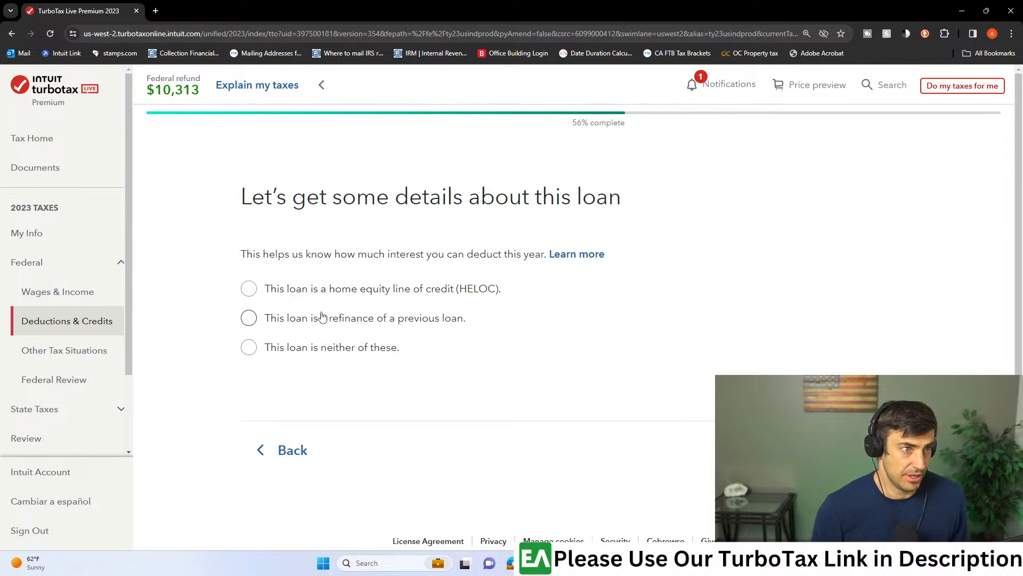
{"action": "left_click", "coordinate": [248, 350]}
{"action": "left_click", "coordinate": [860, 451]}
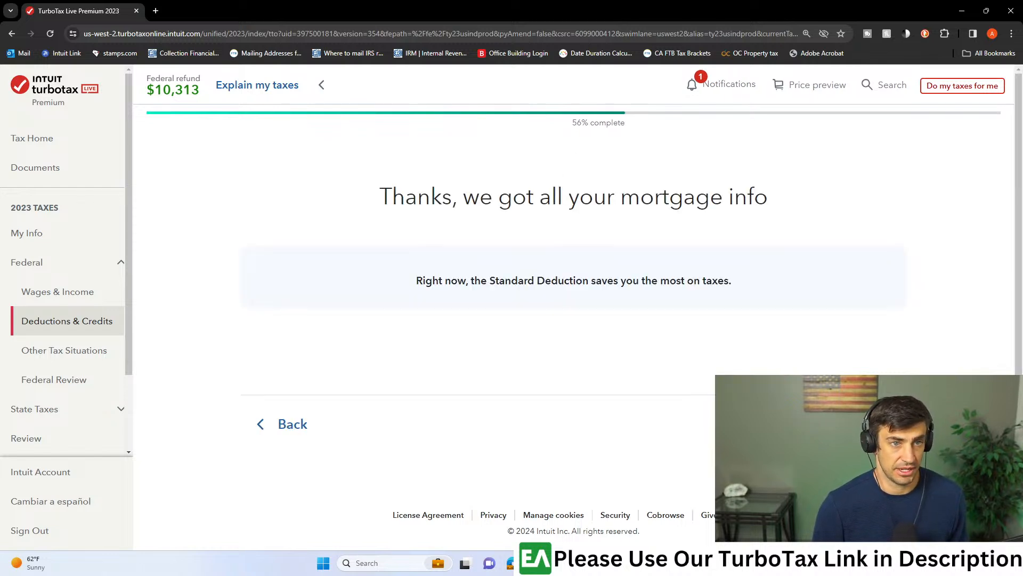
{"action": "left_click", "coordinate": [860, 425]}
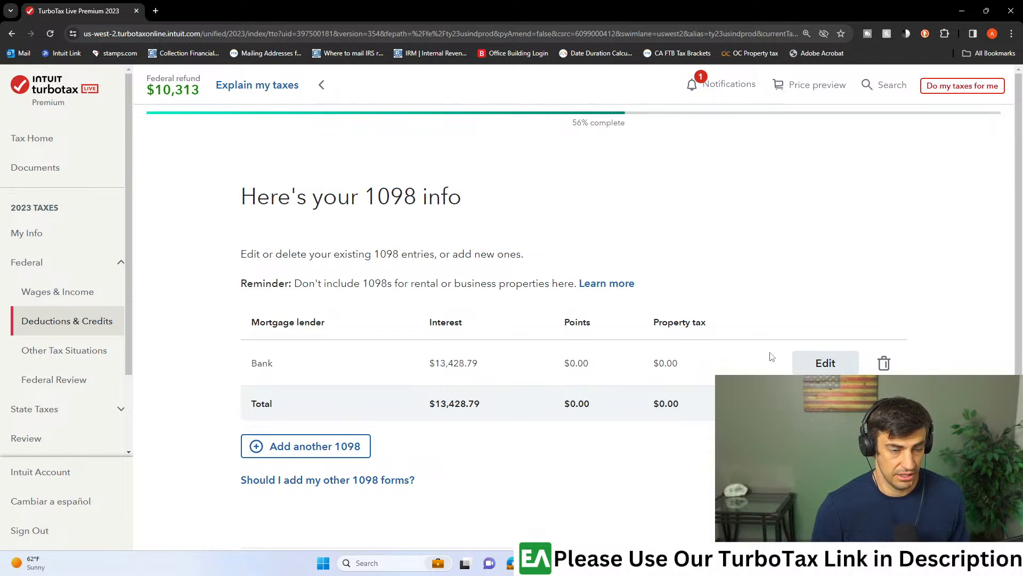
{"action": "scroll", "coordinate": [772, 357], "scroll_direction": "down", "scroll_amount": 3}
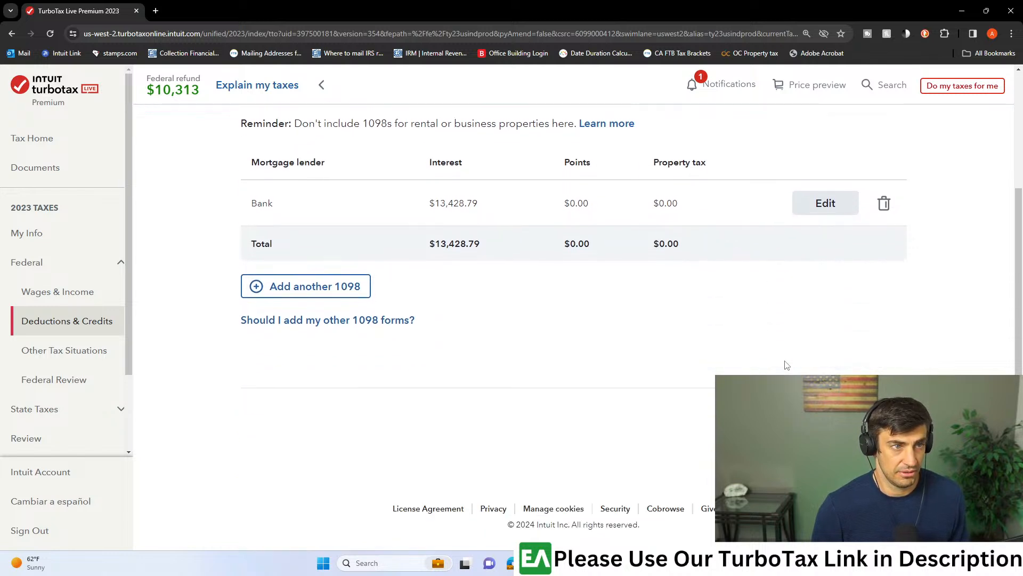
{"action": "scroll", "coordinate": [789, 365], "scroll_direction": "up", "scroll_amount": 3}
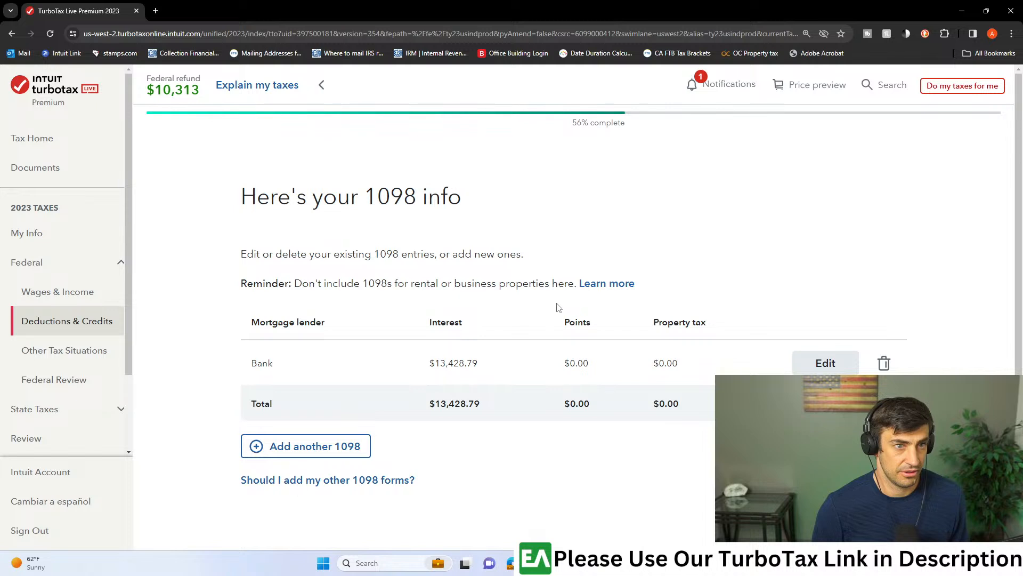
{"action": "scroll", "coordinate": [555, 307], "scroll_direction": "down", "scroll_amount": 2}
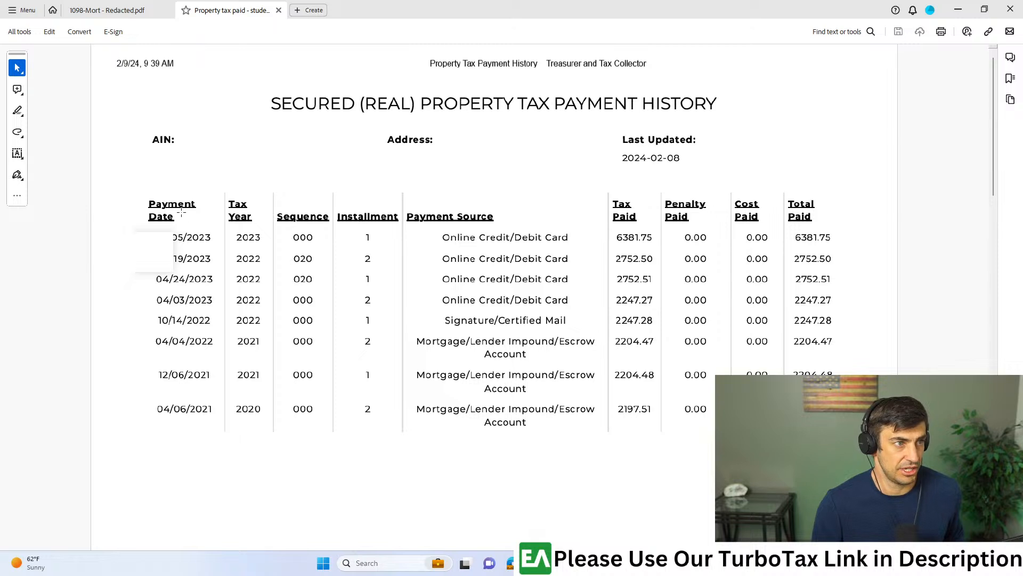
- Add up the four 2023 payments from the property tax history PDF in Calculator: 6381.75 + 2752.50 + 2752.51 + 2247.27
{"action": "left_click_drag", "start_coordinate": [152, 309], "coordinate": [864, 222]}
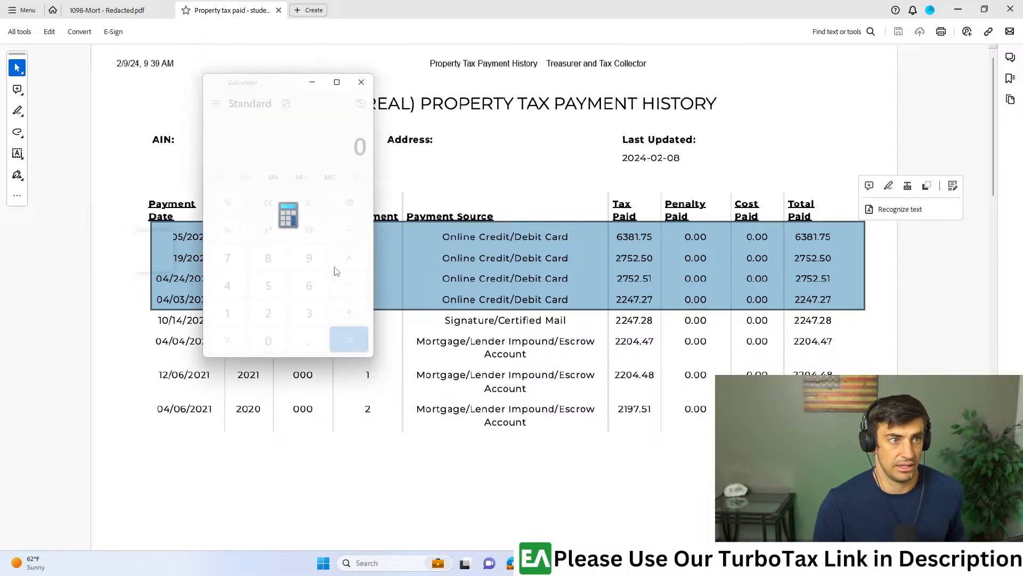
{"action": "type", "text": "638"}
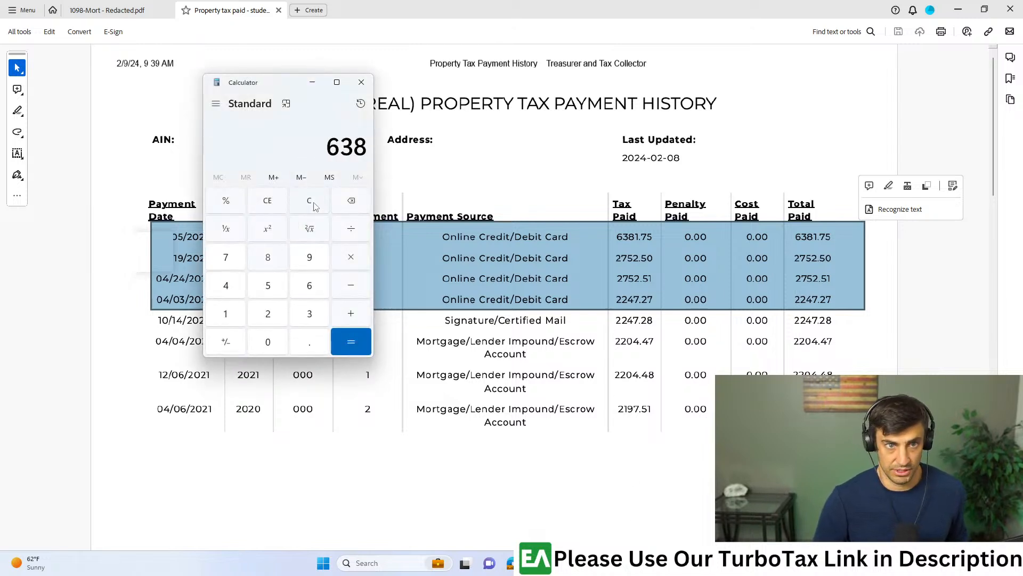
{"action": "type", "text": "1.75+2752.50+"}
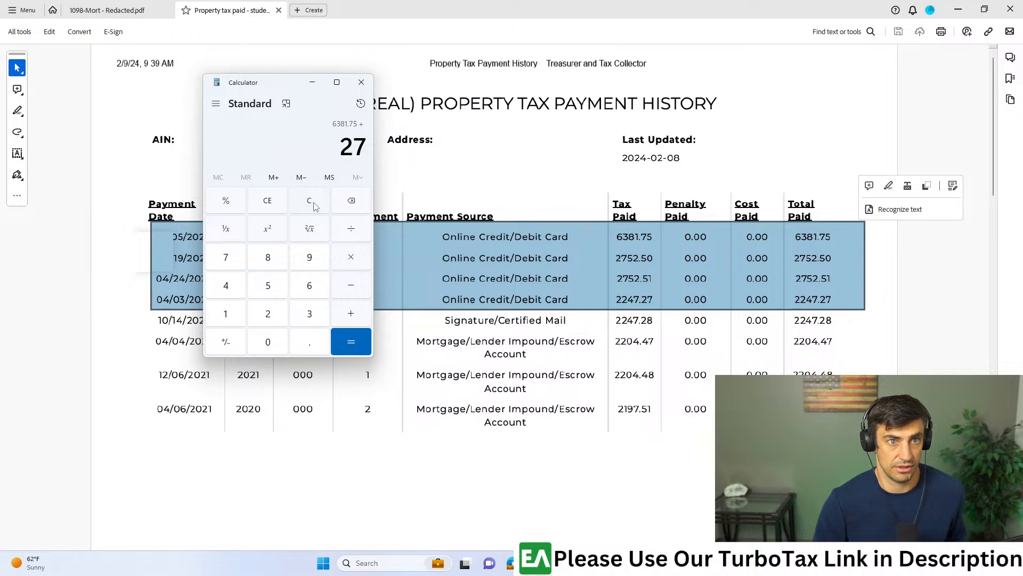
{"action": "type", "text": "2752.51+2"}
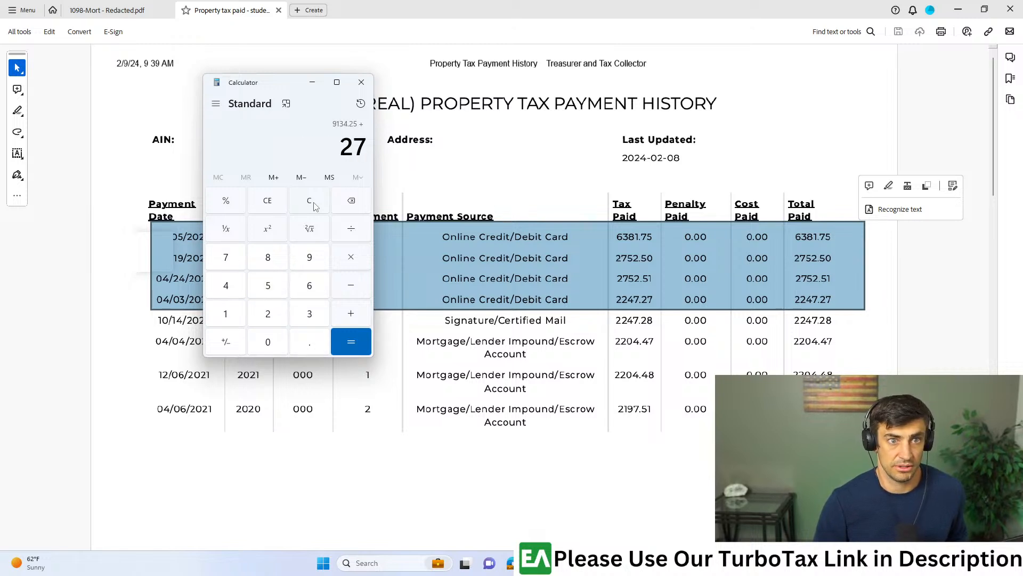
{"action": "type", "text": "24"}
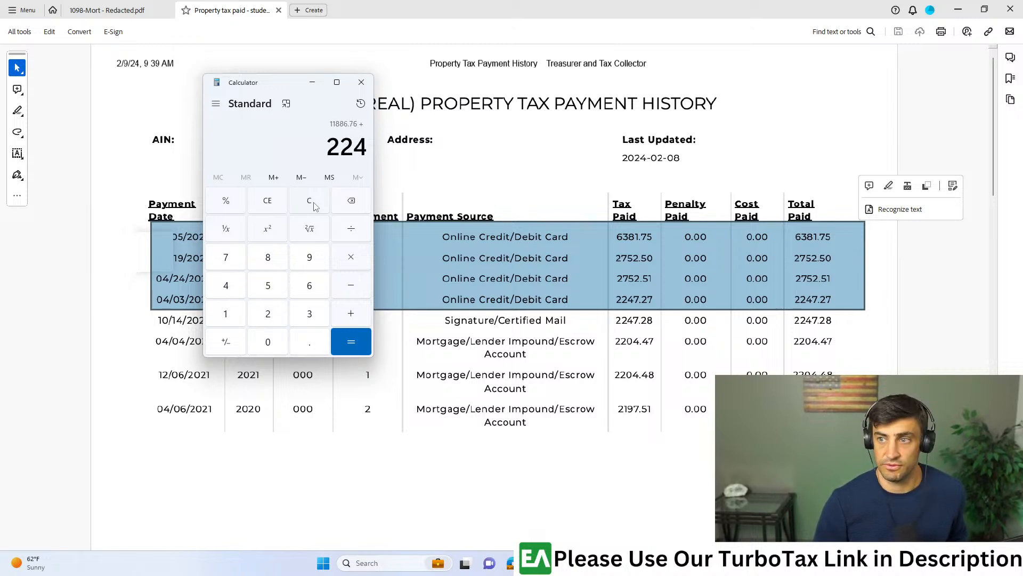
{"action": "type", "text": "7.27="}
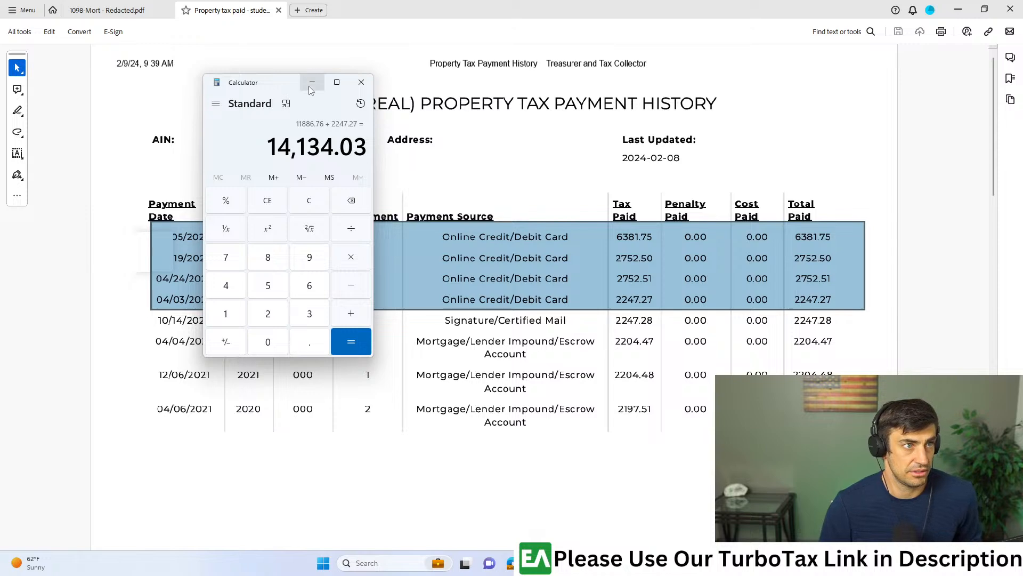
- Switch back to TurboTax, open Property (Real Estate) Taxes from the deductions list, and answer that property taxes were paid in 2023
{"action": "left_click_drag", "start_coordinate": [403, 2], "coordinate": [1022, 64]}
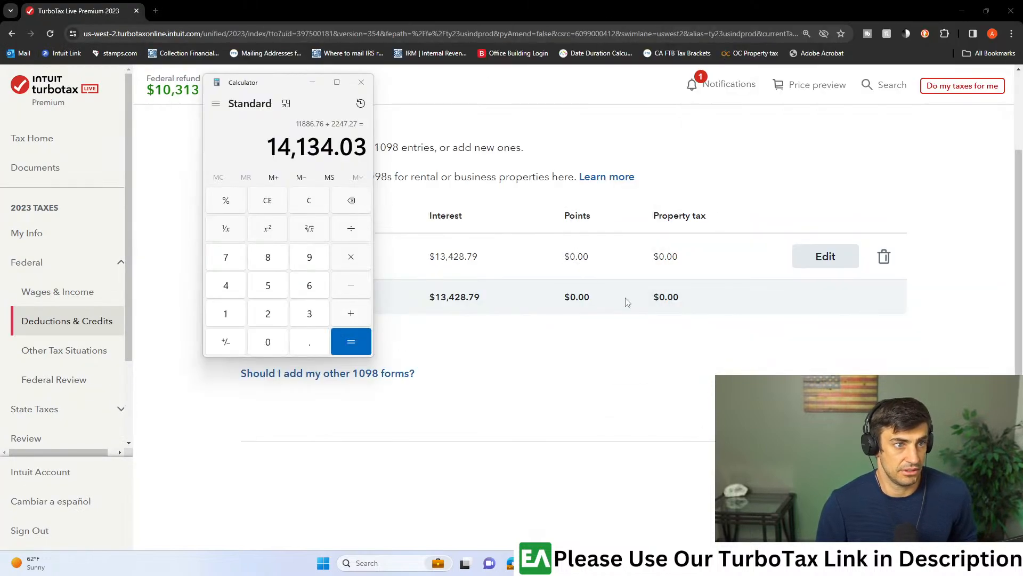
{"action": "left_click", "coordinate": [612, 361]}
{"action": "left_click", "coordinate": [96, 322]}
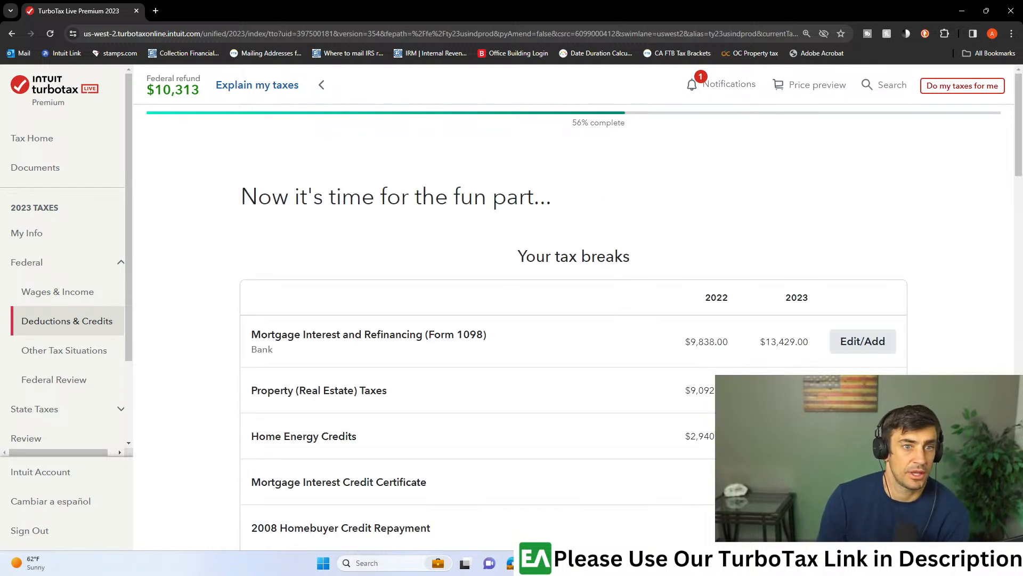
{"action": "left_click", "coordinate": [863, 390]}
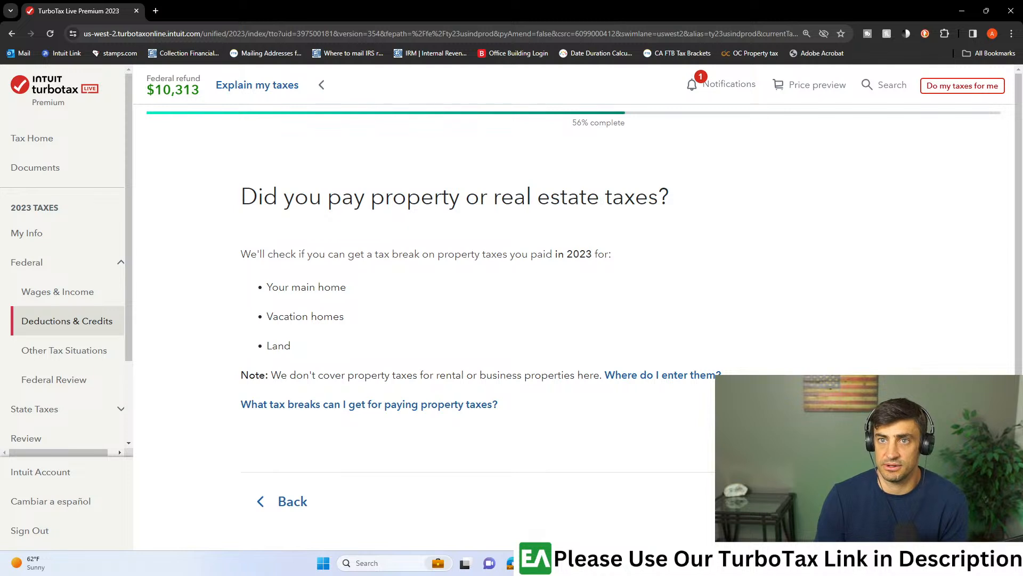
{"action": "scroll", "coordinate": [587, 336], "scroll_direction": "down", "scroll_amount": 2}
{"action": "scroll", "coordinate": [454, 250], "scroll_direction": "up", "scroll_amount": 2}
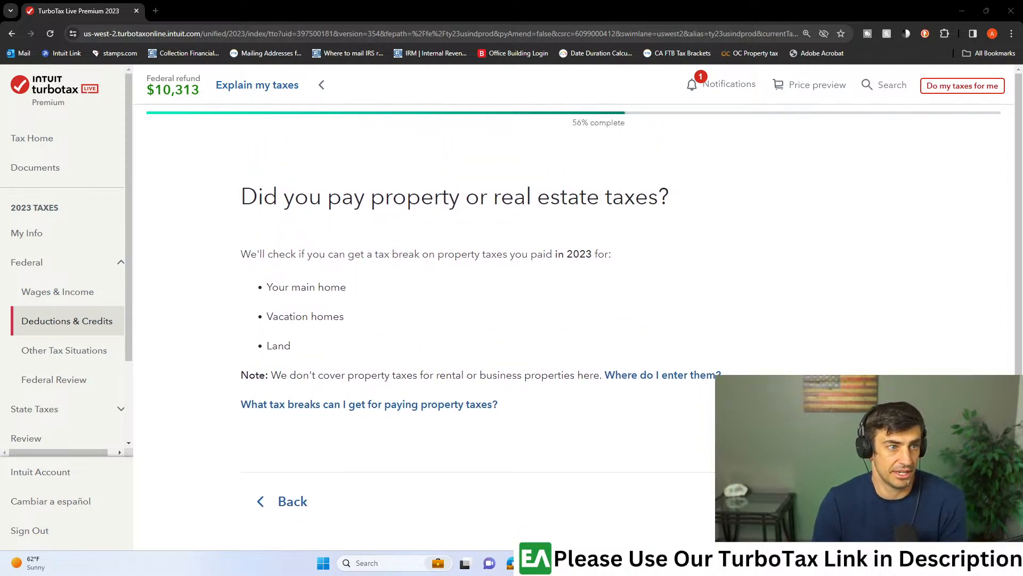
{"action": "left_click", "coordinate": [874, 501]}
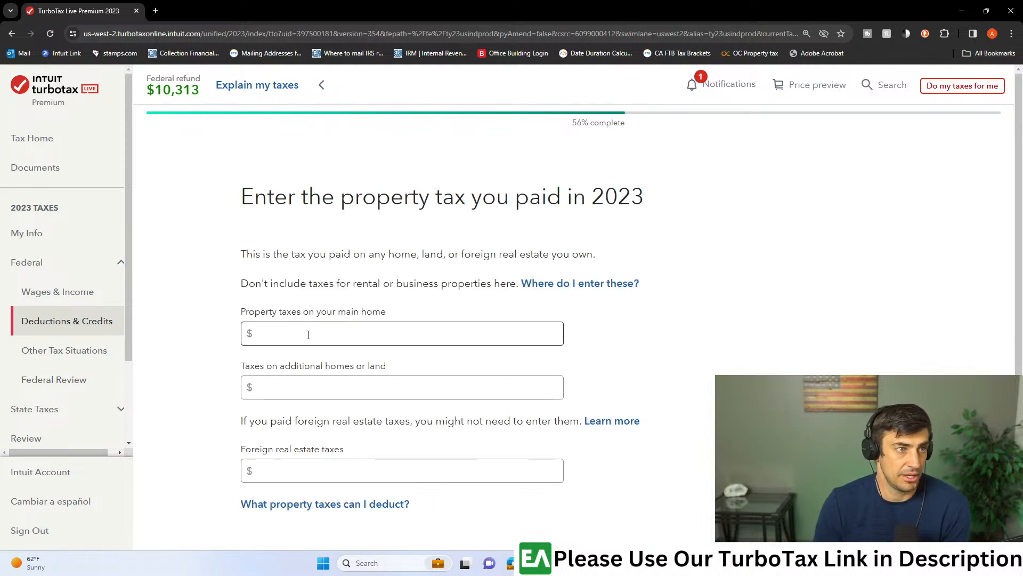
- Enter $14,134 property taxes for the main home and $0 for additional homes or land, and continue back to the tax breaks list
{"action": "key", "text": "alt+Tab"}
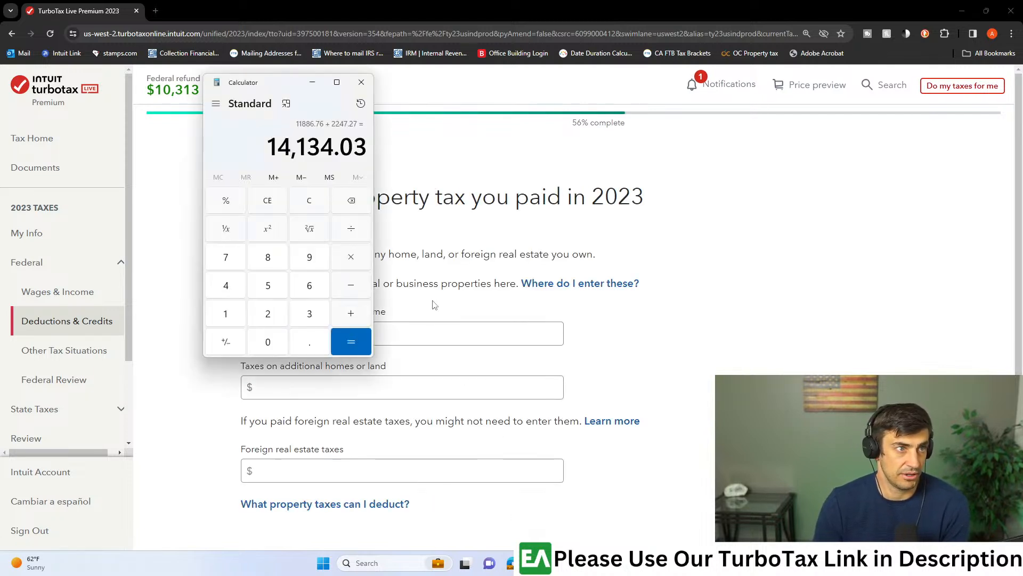
{"action": "left_click", "coordinate": [419, 342]}
{"action": "type", "text": "14134"}
{"action": "left_click", "coordinate": [453, 393]}
{"action": "type", "text": "0"}
{"action": "scroll", "coordinate": [438, 404], "scroll_direction": "down", "scroll_amount": 3}
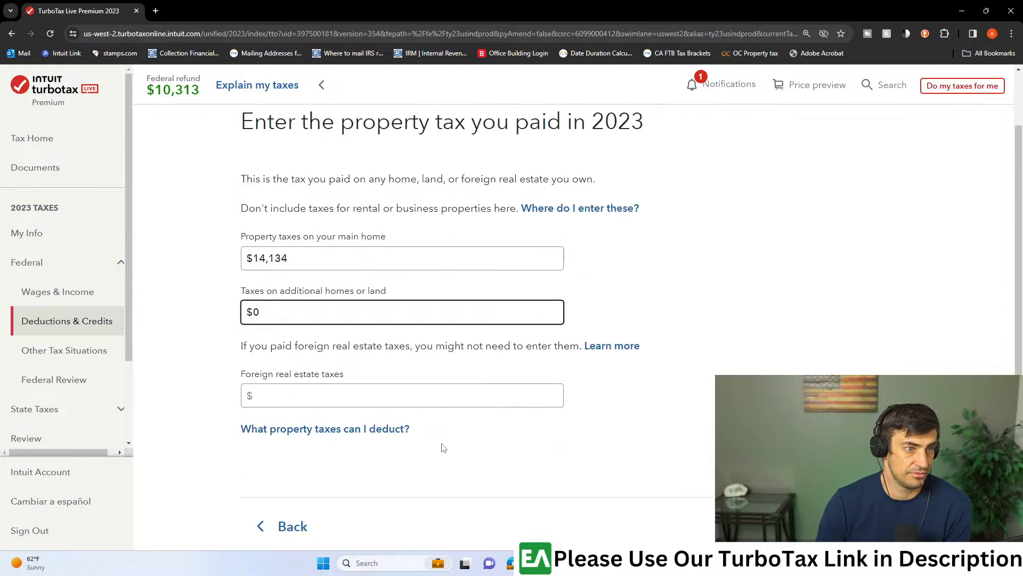
{"action": "left_click", "coordinate": [859, 494]}
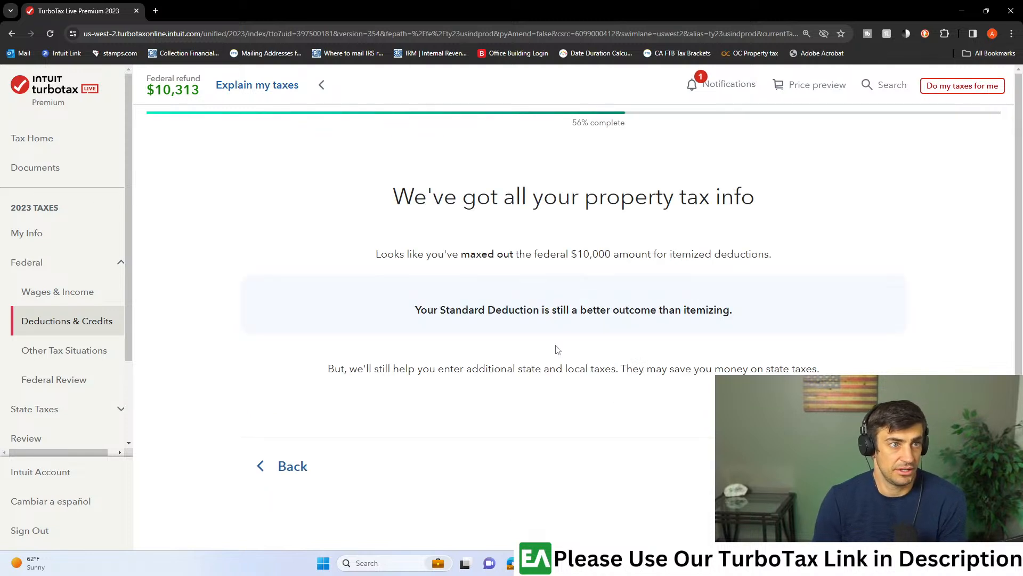
{"action": "left_click_drag", "start_coordinate": [492, 317], "coordinate": [735, 313]}
{"action": "left_click", "coordinate": [860, 465]}
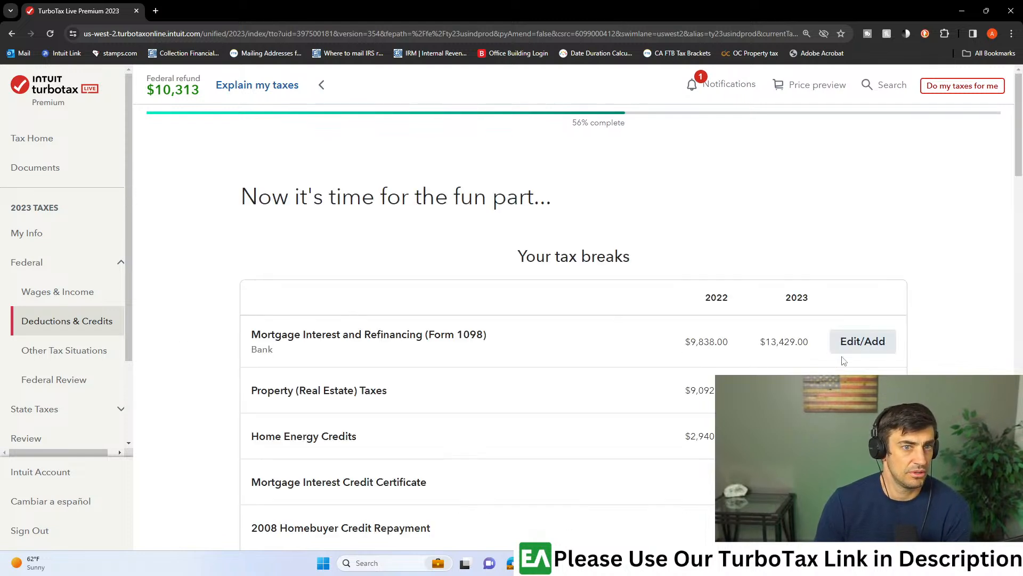
- Reopen the Bank 1098 details and read the help on Box 2 outstanding mortgage principal, including why it is needed
{"action": "left_click", "coordinate": [862, 347]}
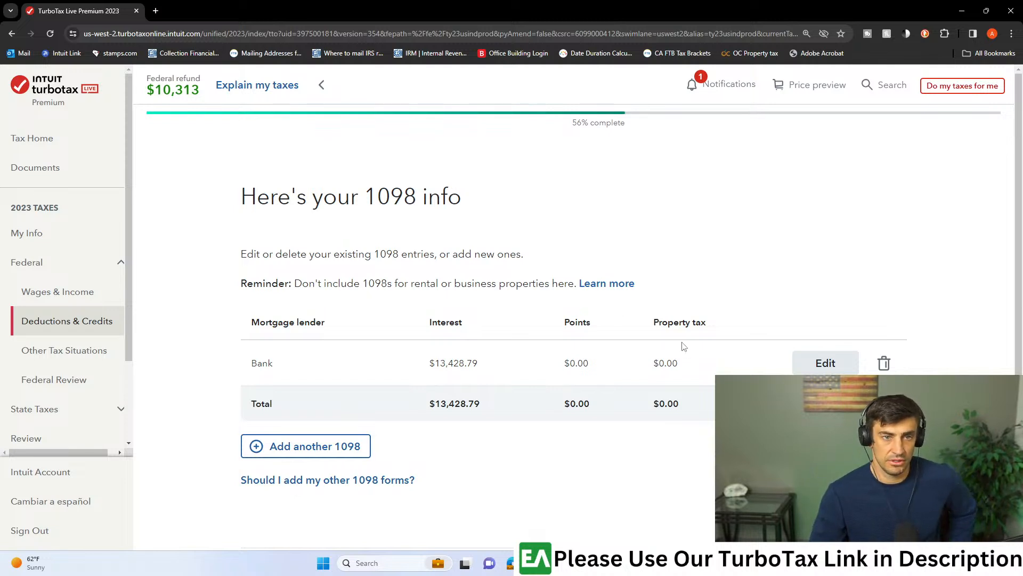
{"action": "left_click", "coordinate": [817, 362]}
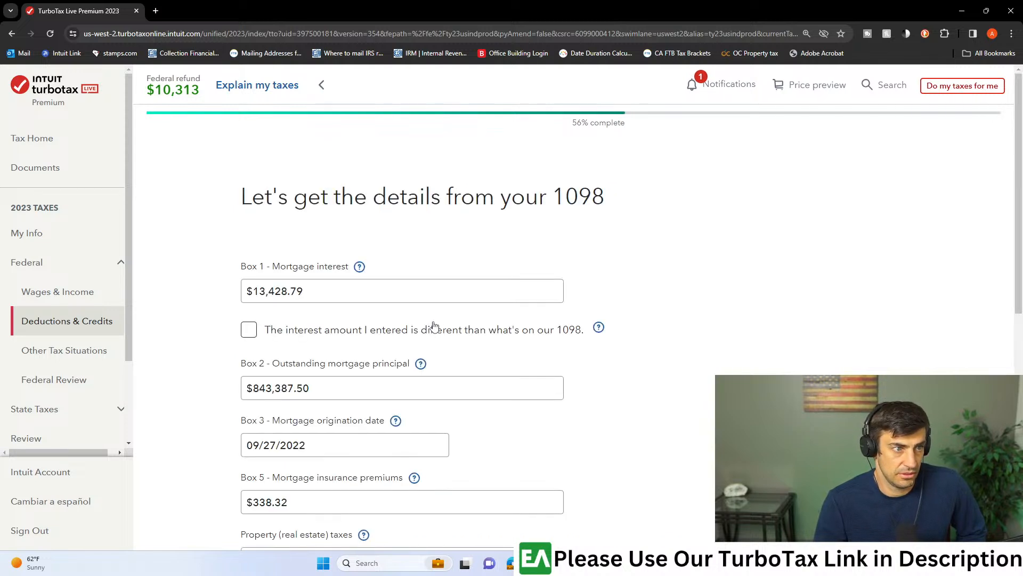
{"action": "scroll", "coordinate": [433, 320], "scroll_direction": "down", "scroll_amount": 2}
{"action": "left_click", "coordinate": [421, 259]}
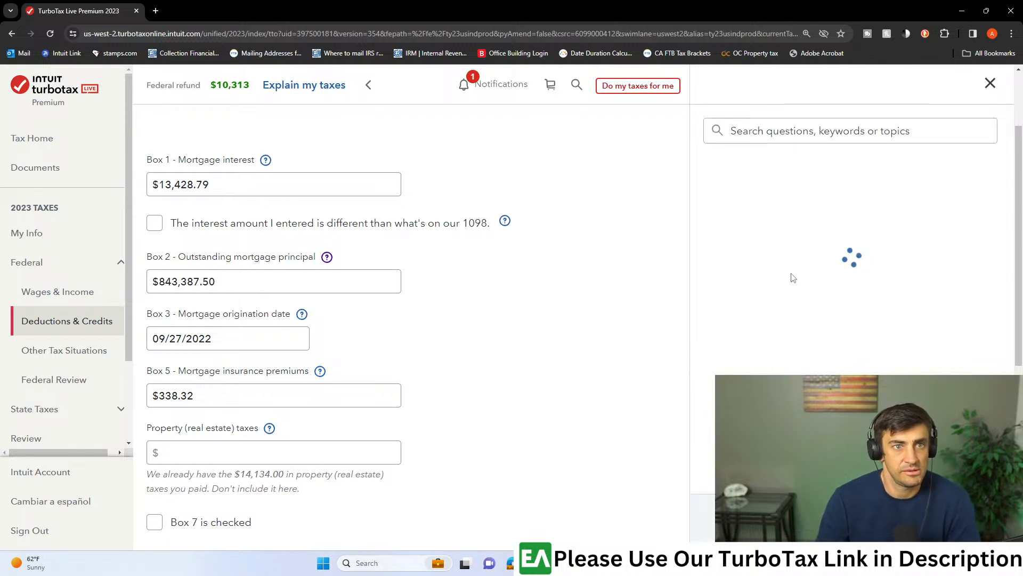
{"action": "scroll", "coordinate": [793, 277], "scroll_direction": "down", "scroll_amount": 2}
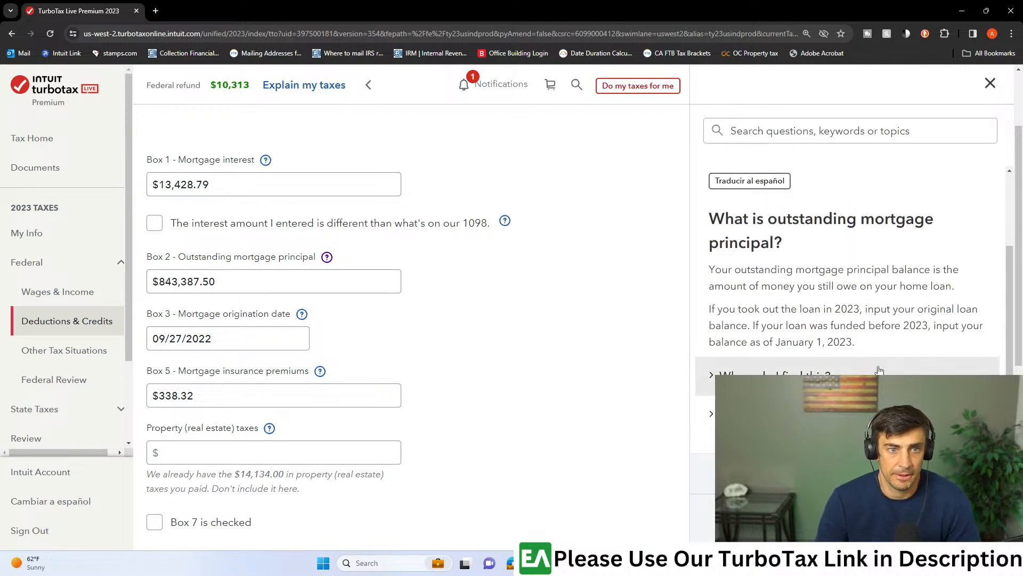
{"action": "scroll", "coordinate": [737, 358], "scroll_direction": "down", "scroll_amount": 1}
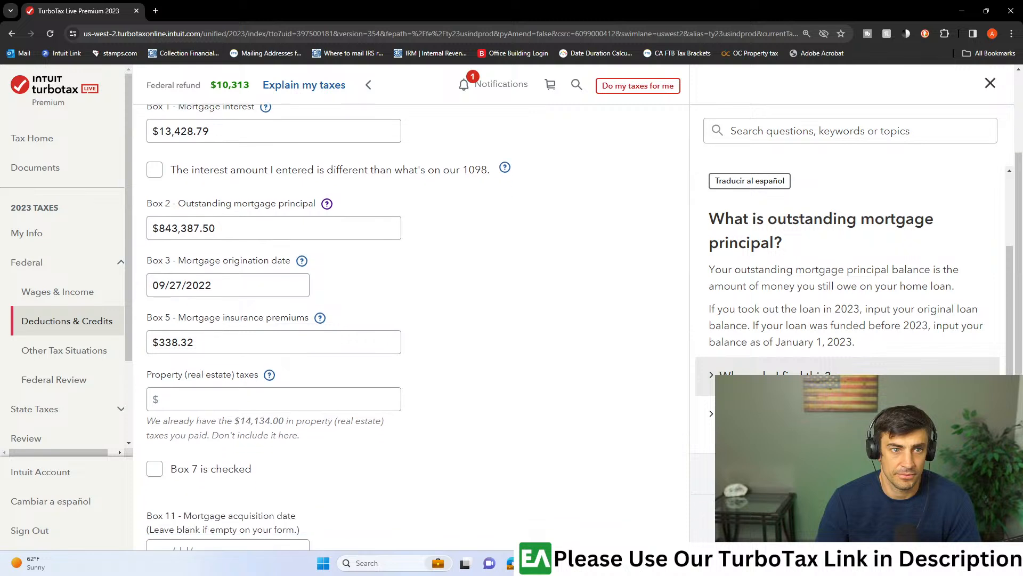
{"action": "left_click", "coordinate": [768, 414]}
{"action": "scroll", "coordinate": [823, 319], "scroll_direction": "down", "scroll_amount": 2}
{"action": "left_click_drag", "start_coordinate": [752, 372], "coordinate": [725, 390]}
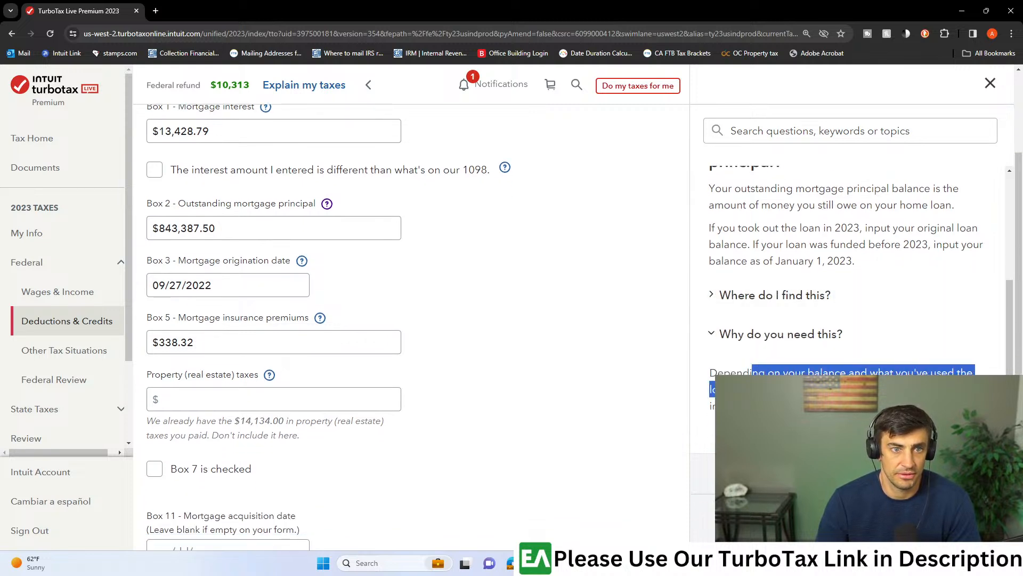
{"action": "left_click", "coordinate": [800, 406]}
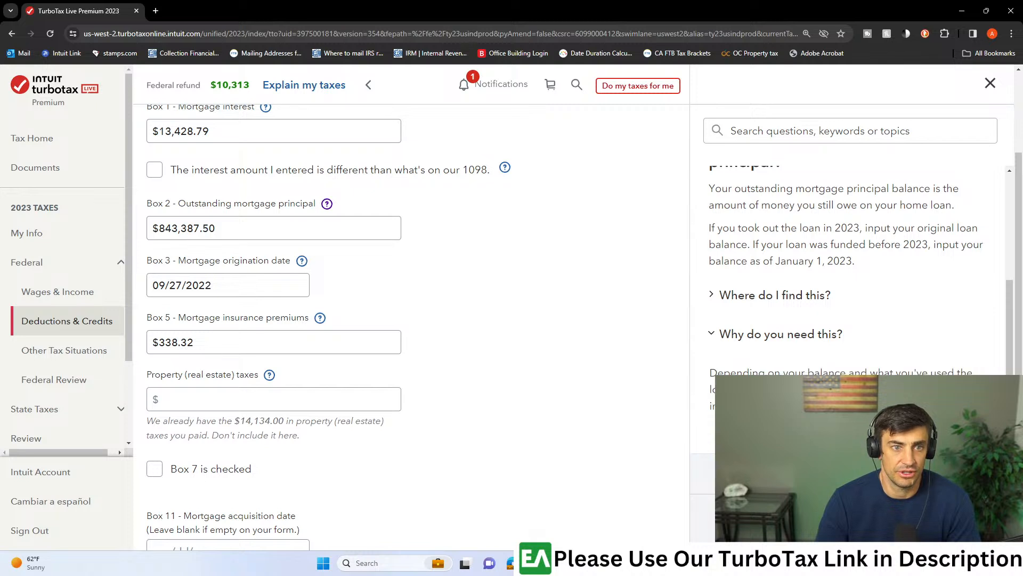
{"action": "left_click", "coordinate": [990, 83]}
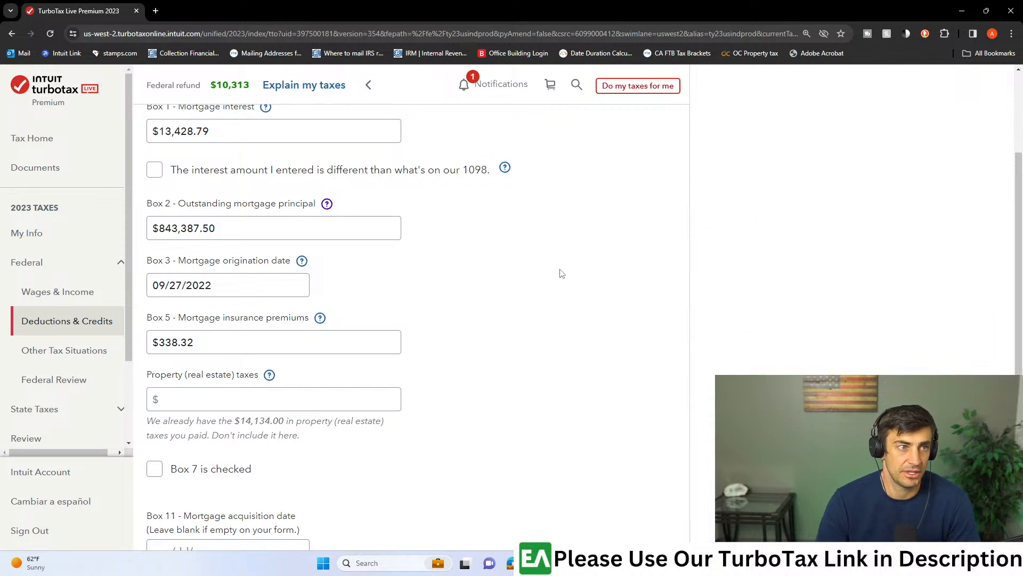
- Return to the deductions and credits list and start the Donations to Charity in 2023 section
{"action": "left_click", "coordinate": [104, 323]}
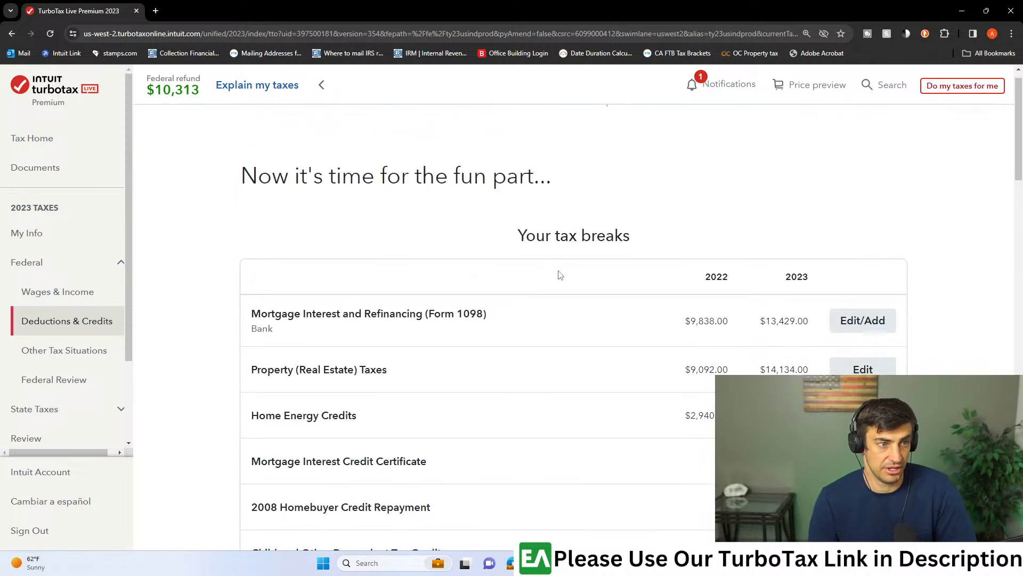
{"action": "scroll", "coordinate": [565, 271], "scroll_direction": "down", "scroll_amount": 3}
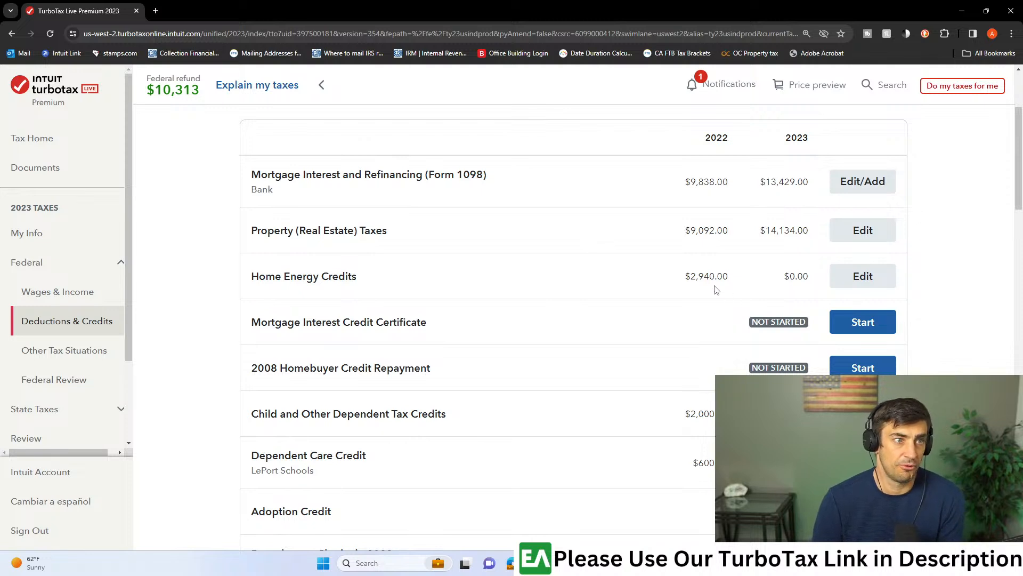
{"action": "scroll", "coordinate": [694, 272], "scroll_direction": "down", "scroll_amount": 2}
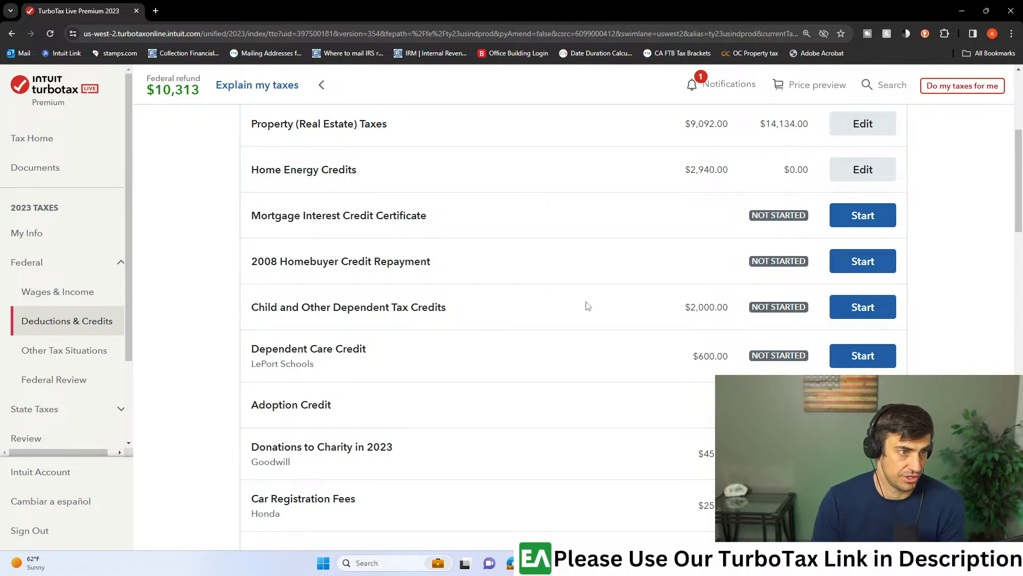
{"action": "scroll", "coordinate": [526, 276], "scroll_direction": "down", "scroll_amount": 3}
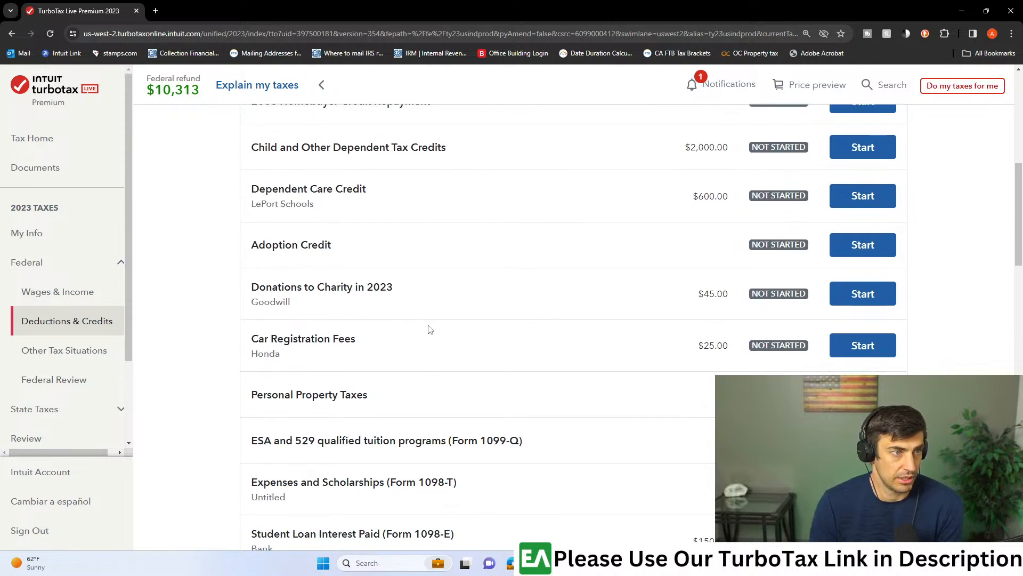
{"action": "left_click", "coordinate": [864, 294]}
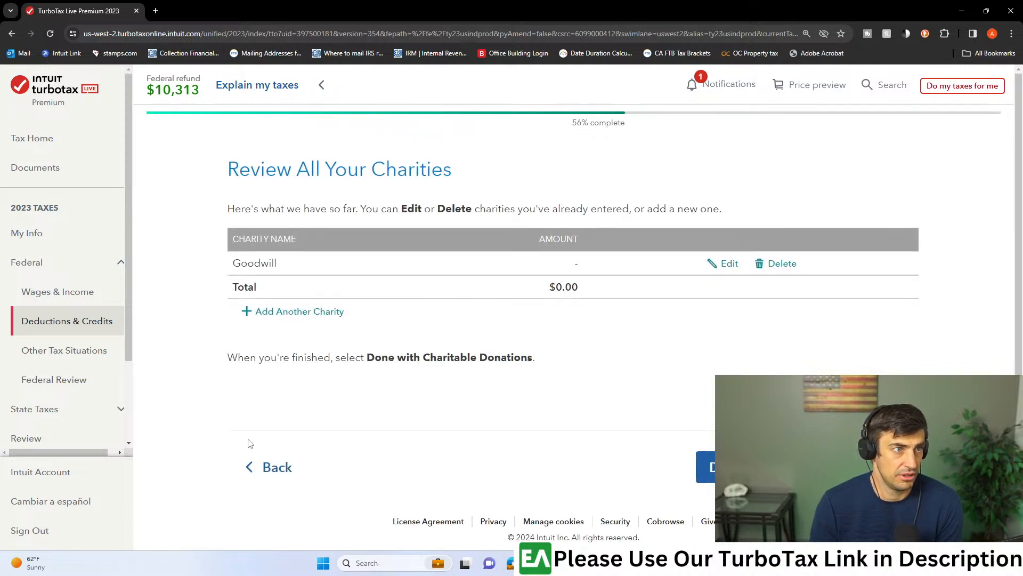
- Add a charity named Church with a $20,000 money donation and finish the charitable donations section
{"action": "left_click", "coordinate": [288, 314]}
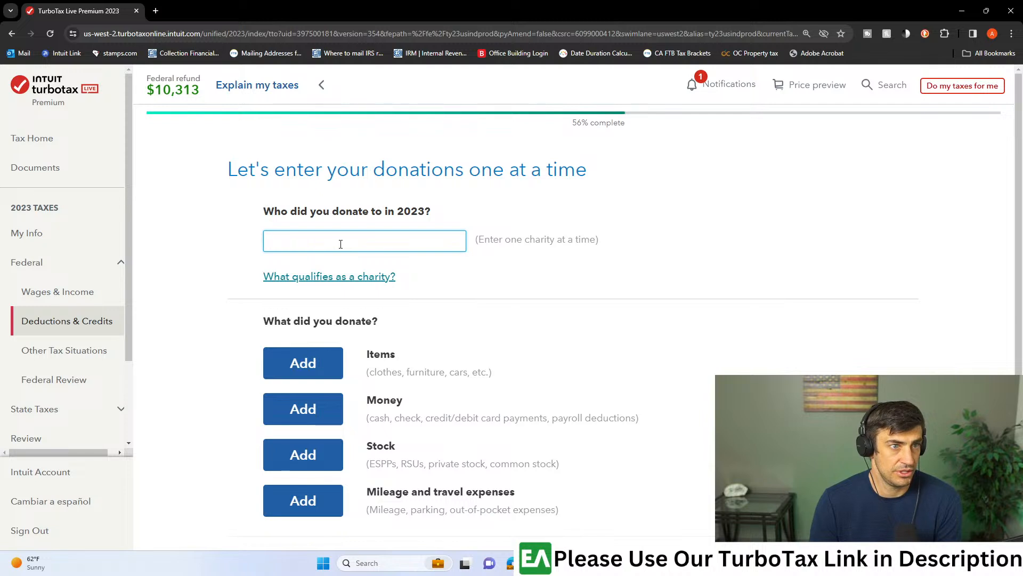
{"action": "type", "text": "Church"}
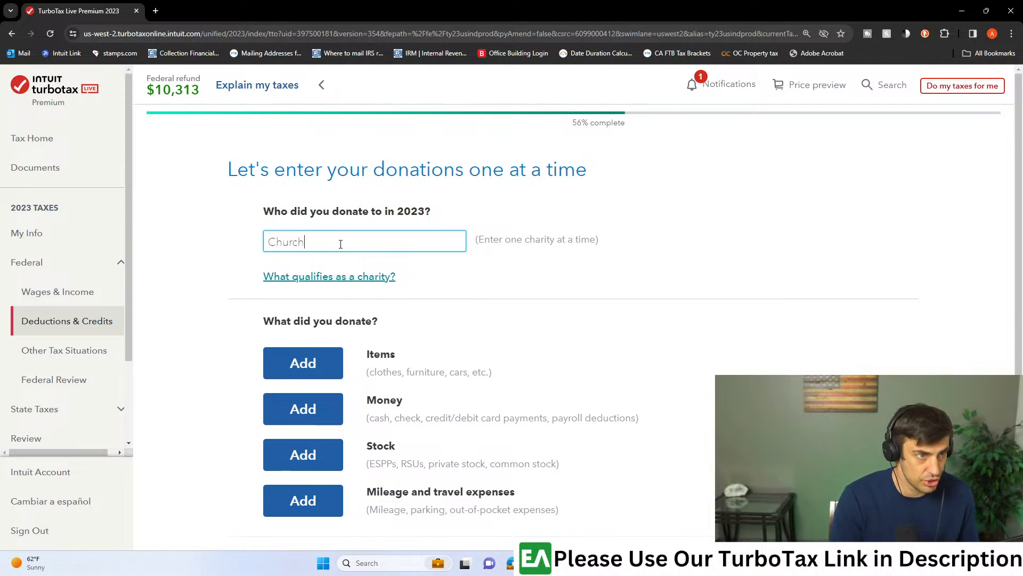
{"action": "scroll", "coordinate": [347, 287], "scroll_direction": "down", "scroll_amount": 2}
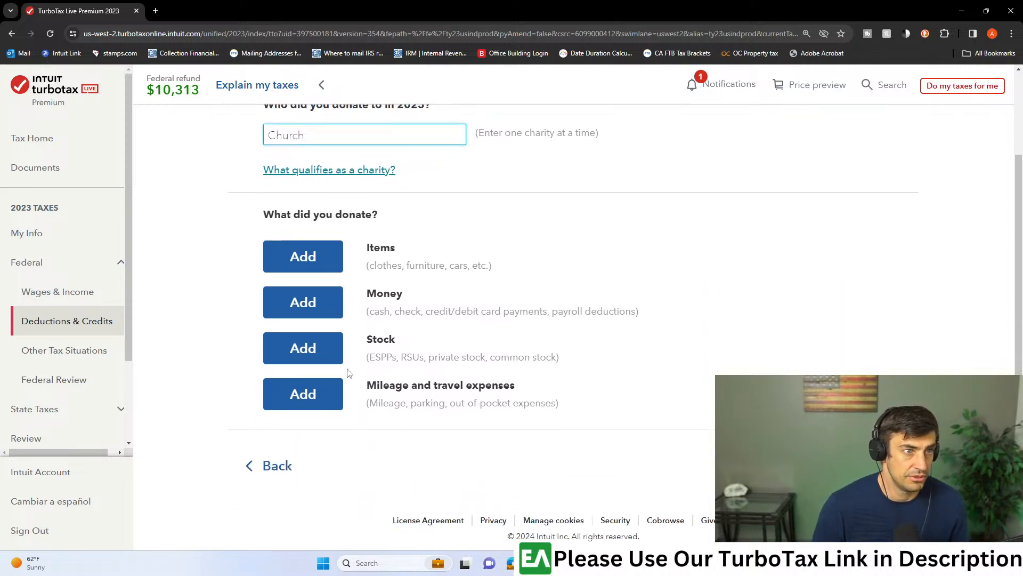
{"action": "left_click", "coordinate": [333, 299]}
{"action": "left_click", "coordinate": [505, 306]}
{"action": "type", "text": "20,000"}
{"action": "left_click", "coordinate": [864, 467]}
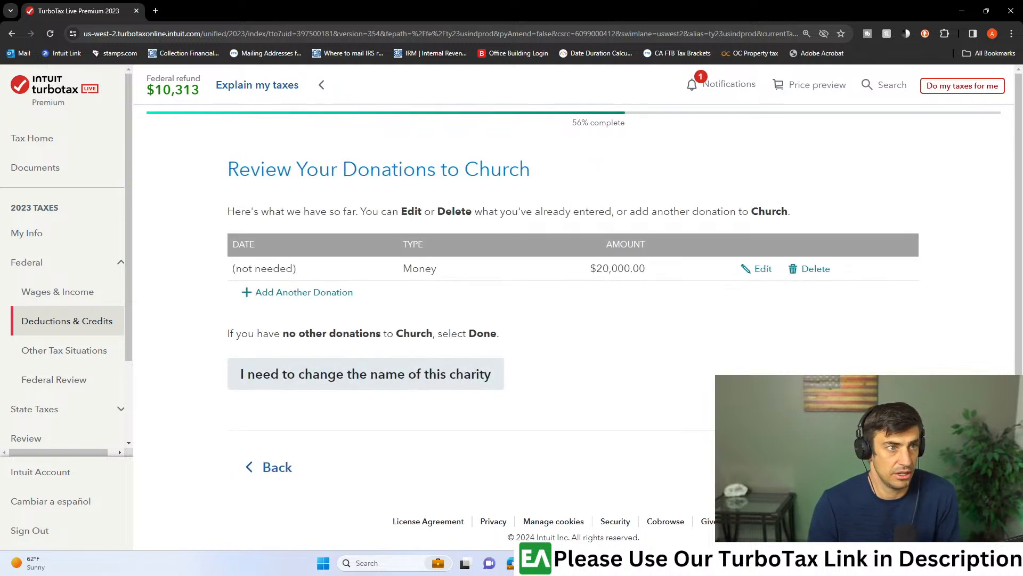
{"action": "left_click", "coordinate": [879, 467]}
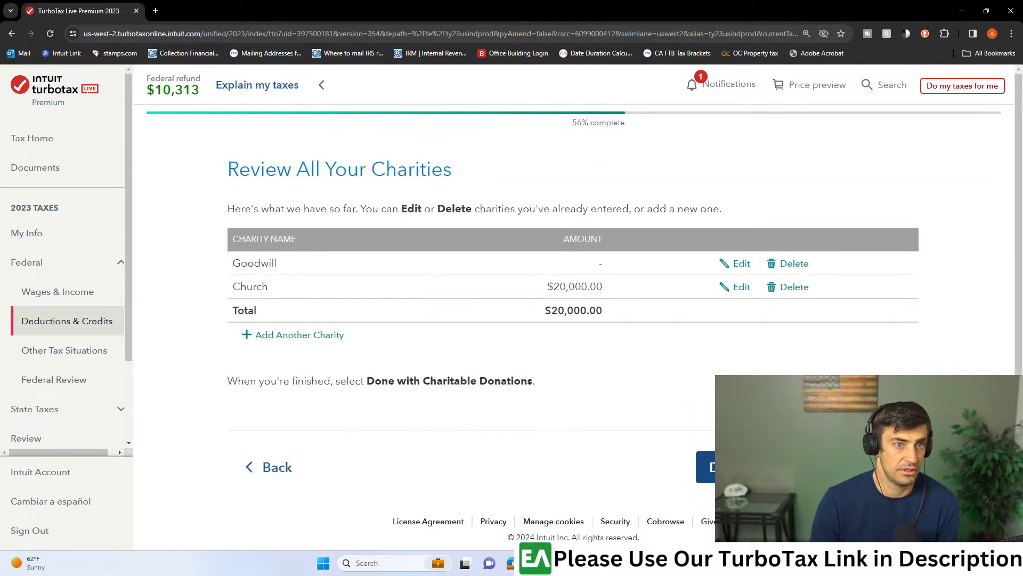
{"action": "left_click", "coordinate": [863, 467]}
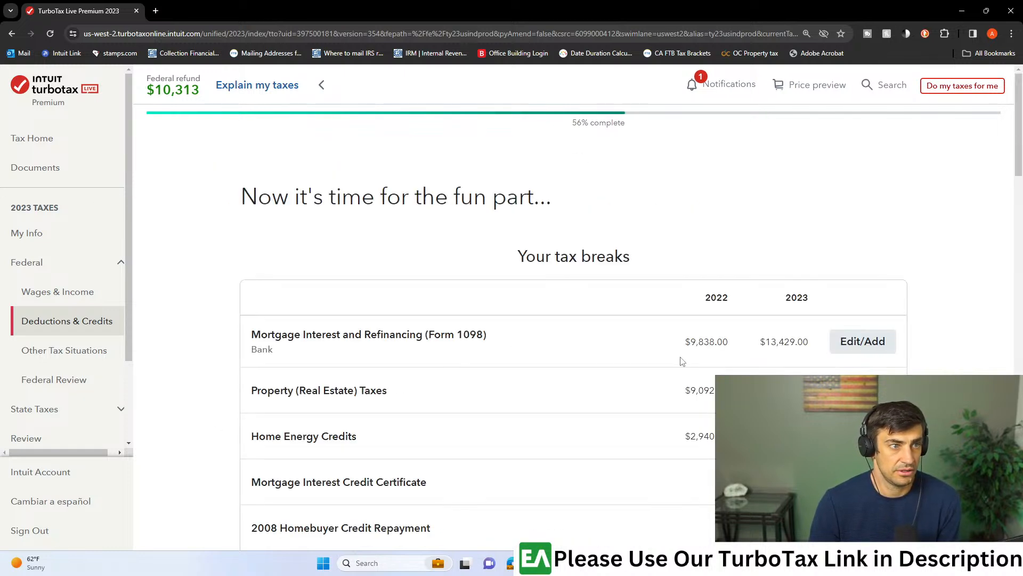
- Reopen the Bank mortgage entry, keep the lender and no uncommon situations, and review its 1098 details
{"action": "left_click", "coordinate": [851, 351]}
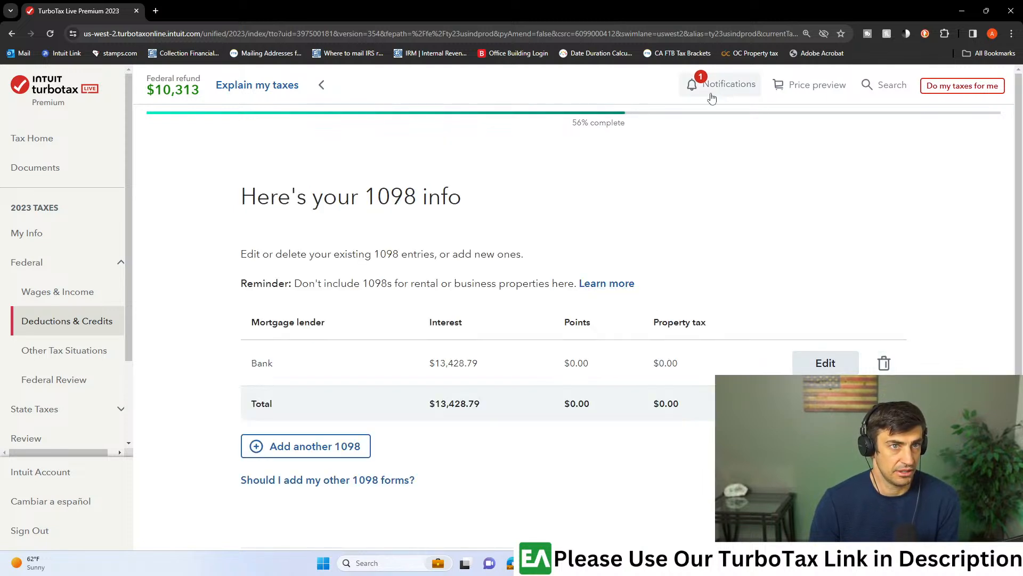
{"action": "left_click", "coordinate": [826, 365]}
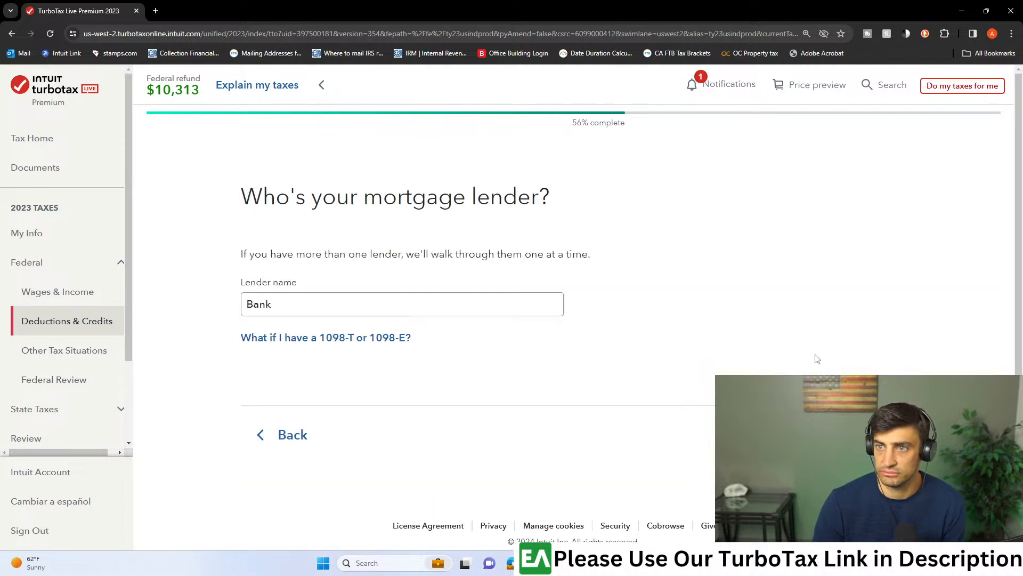
{"action": "left_click", "coordinate": [864, 435]}
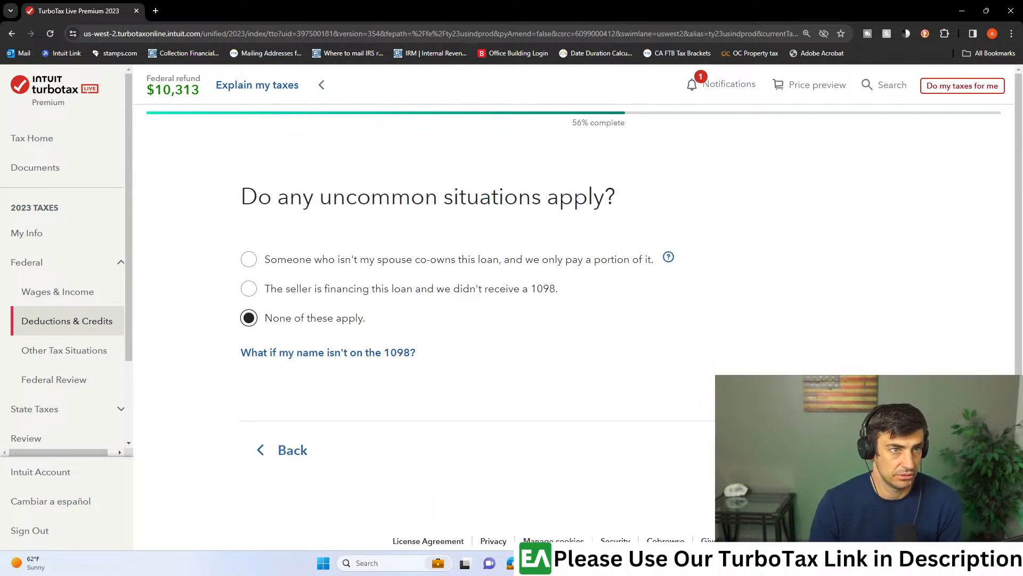
{"action": "left_click", "coordinate": [863, 450]}
{"action": "scroll", "coordinate": [518, 355], "scroll_direction": "down", "scroll_amount": 2}
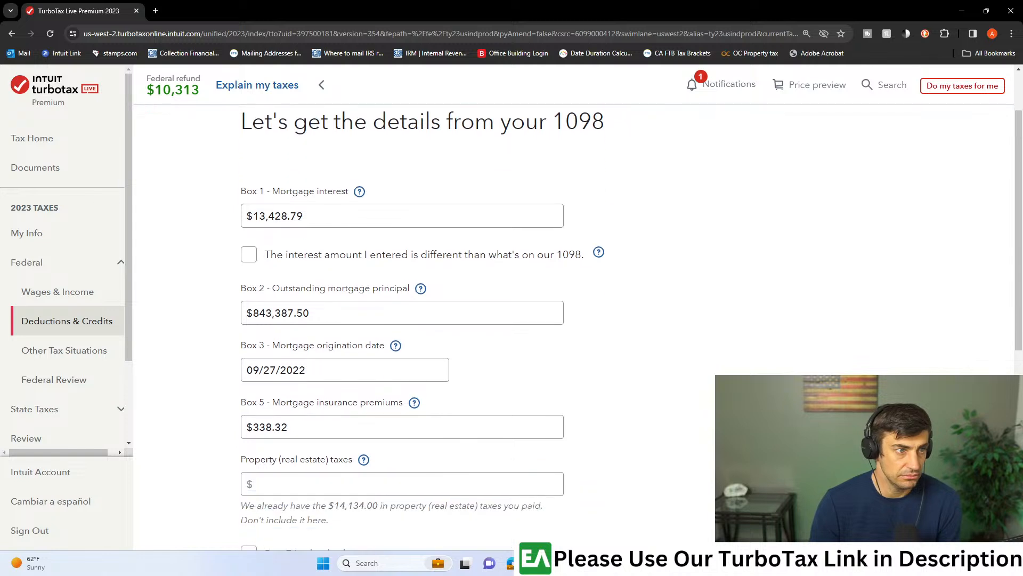
{"action": "scroll", "coordinate": [517, 355], "scroll_direction": "down", "scroll_amount": 7}
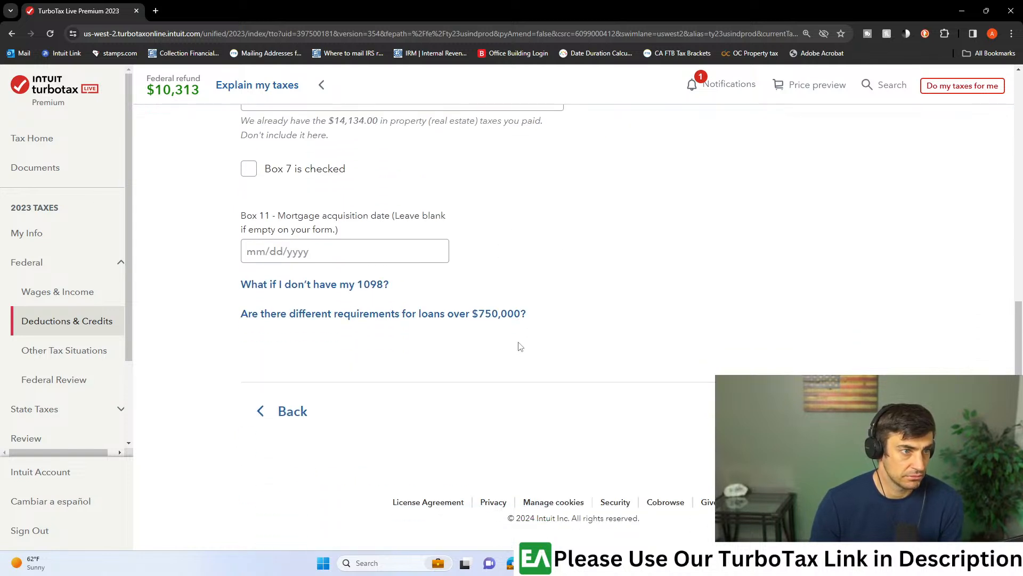
- Read the help on whether loans over $750,000 have different requirements, including the deduction limits and exception scenarios, and close it
{"action": "left_click", "coordinate": [270, 319]}
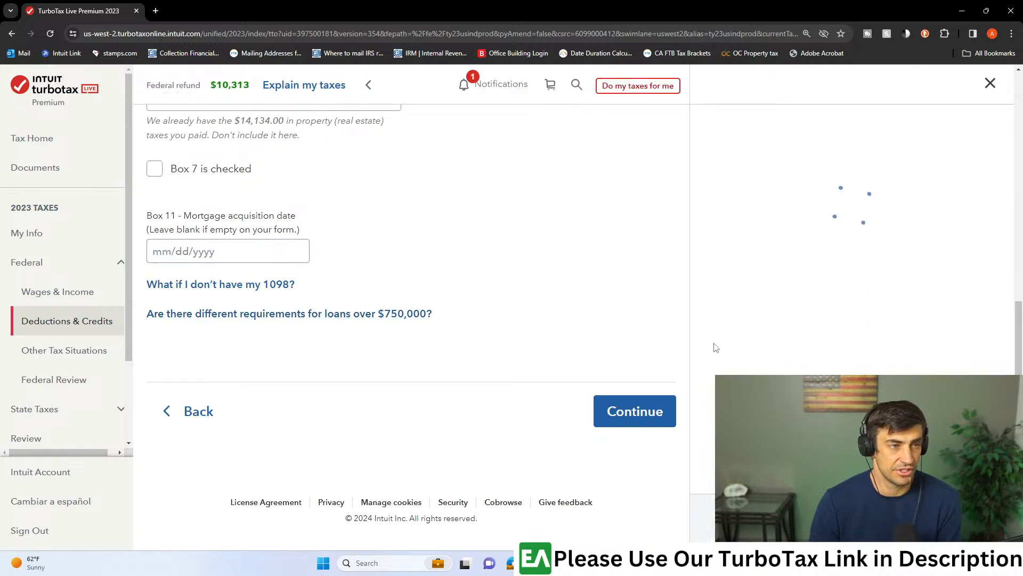
{"action": "scroll", "coordinate": [905, 314], "scroll_direction": "down", "scroll_amount": 4}
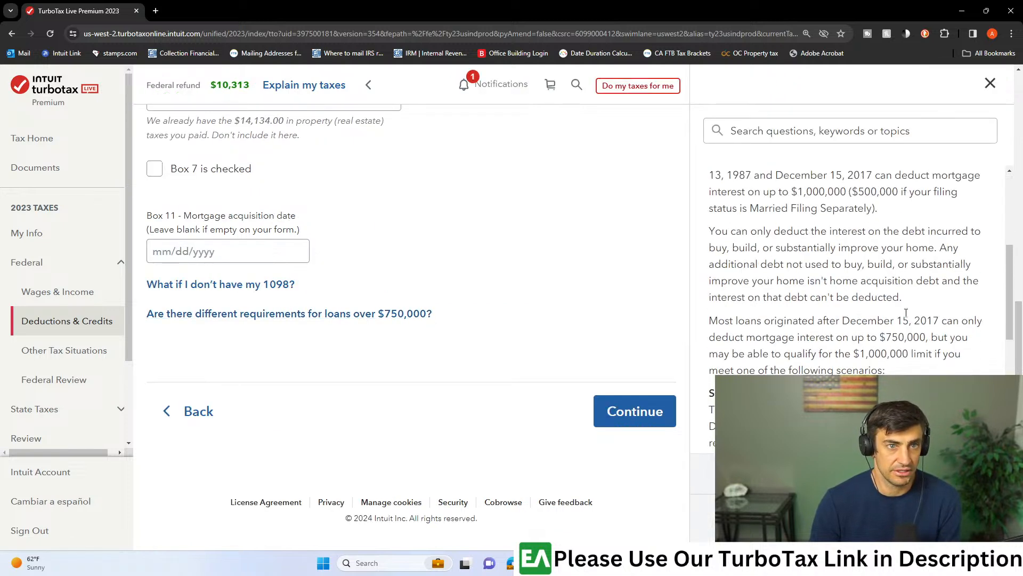
{"action": "scroll", "coordinate": [909, 318], "scroll_direction": "up", "scroll_amount": 1}
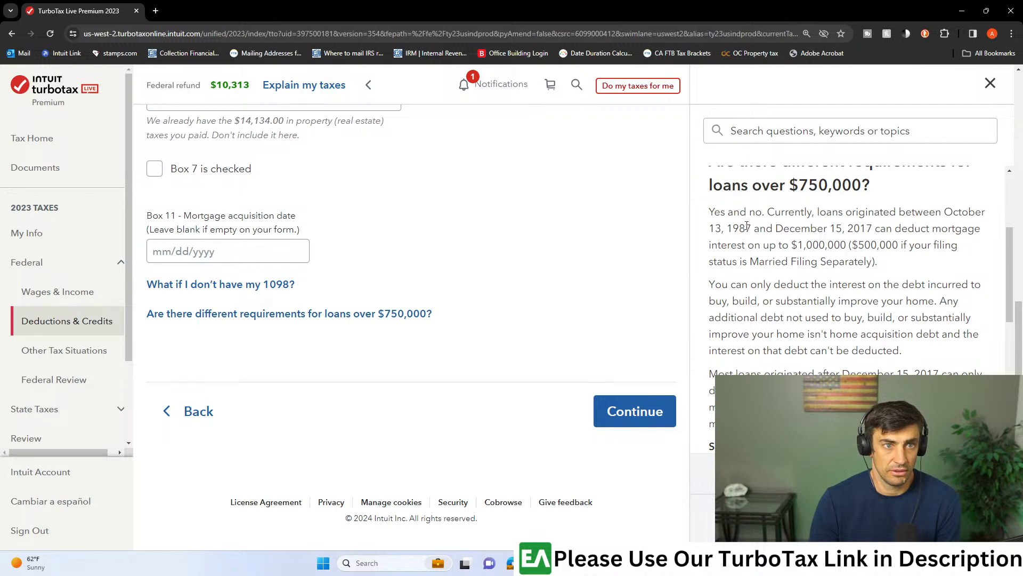
{"action": "left_click_drag", "start_coordinate": [833, 233], "coordinate": [903, 246]}
{"action": "left_click", "coordinate": [904, 261]}
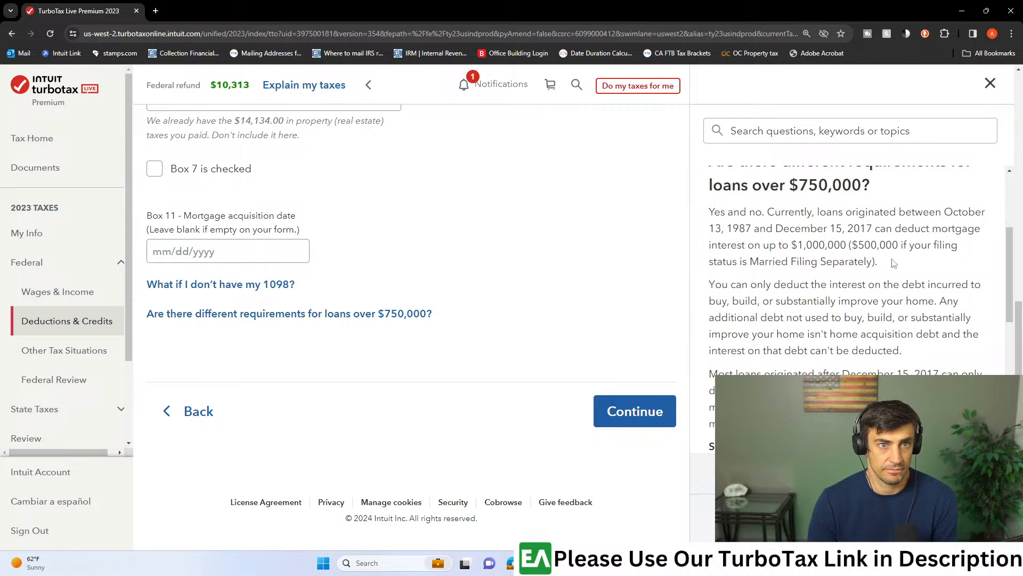
{"action": "scroll", "coordinate": [894, 263], "scroll_direction": "down", "scroll_amount": 3}
{"action": "left_click_drag", "start_coordinate": [877, 269], "coordinate": [921, 284]}
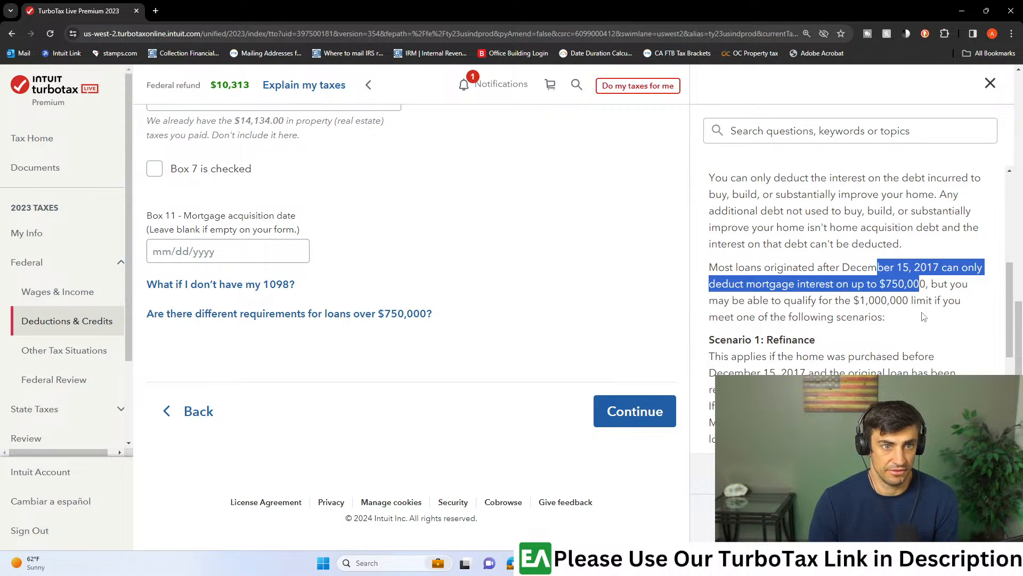
{"action": "scroll", "coordinate": [924, 317], "scroll_direction": "down", "scroll_amount": 4}
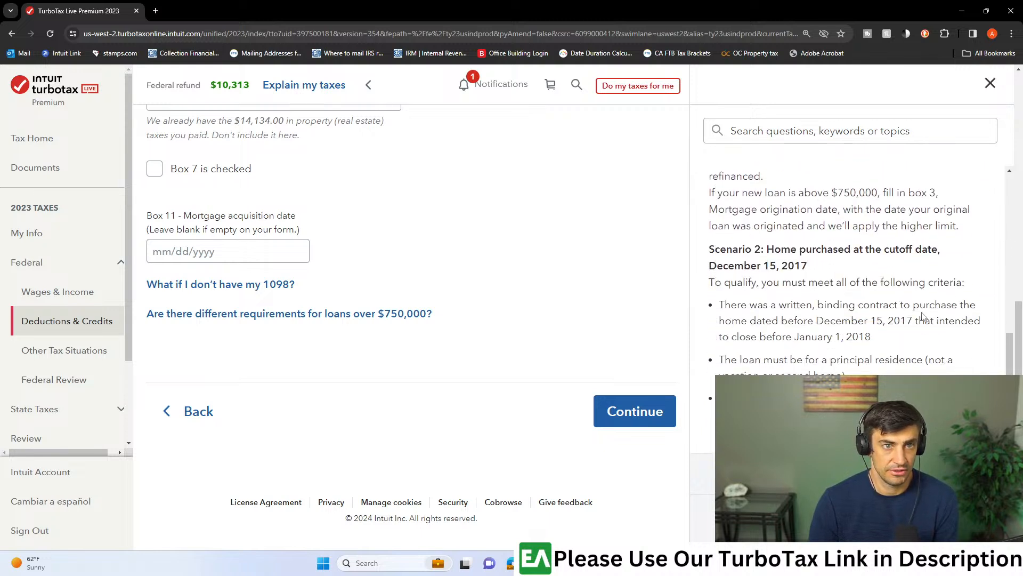
{"action": "scroll", "coordinate": [924, 317], "scroll_direction": "down", "scroll_amount": 1}
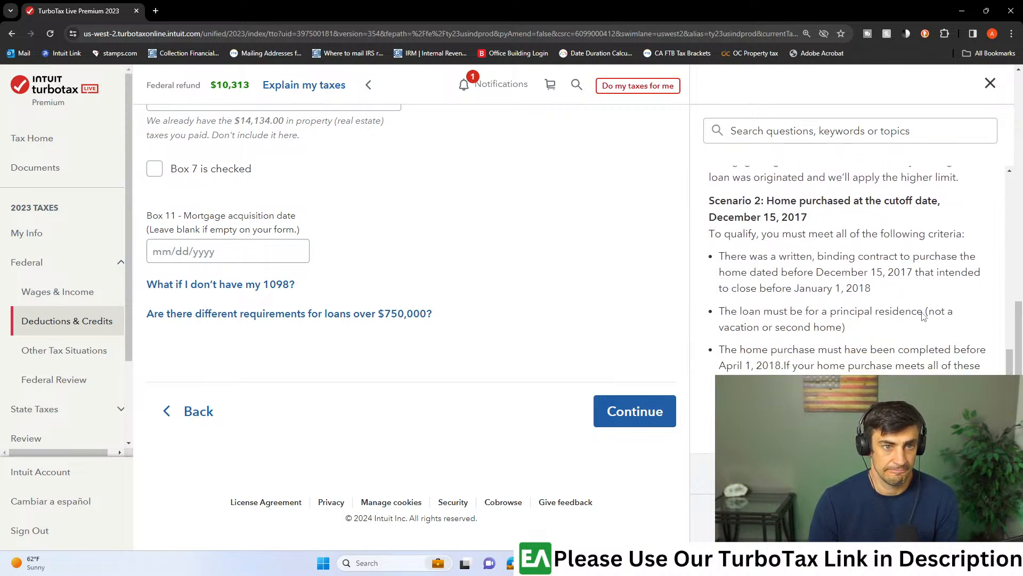
{"action": "left_click", "coordinate": [989, 84]}
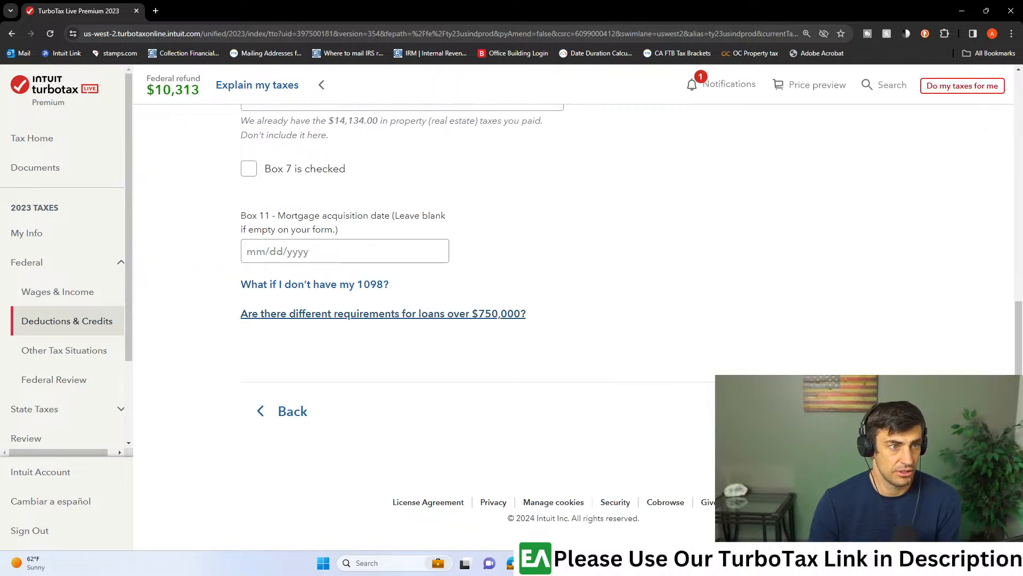
- Copy the Box 3 origination date, 09/27/2022, into Box 11 mortgage acquisition date on the Bank 1098 and continue
{"action": "left_click", "coordinate": [866, 411]}
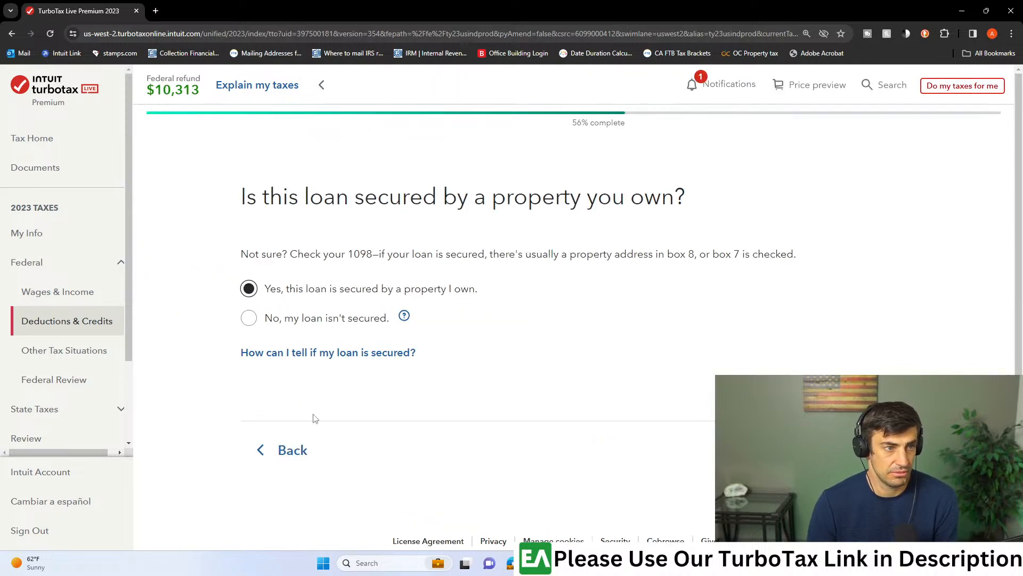
{"action": "left_click", "coordinate": [292, 450]}
{"action": "left_click_drag", "start_coordinate": [304, 392], "coordinate": [220, 394]}
{"action": "key", "text": "ctrl+c"}
{"action": "scroll", "coordinate": [294, 337], "scroll_direction": "down", "scroll_amount": 4}
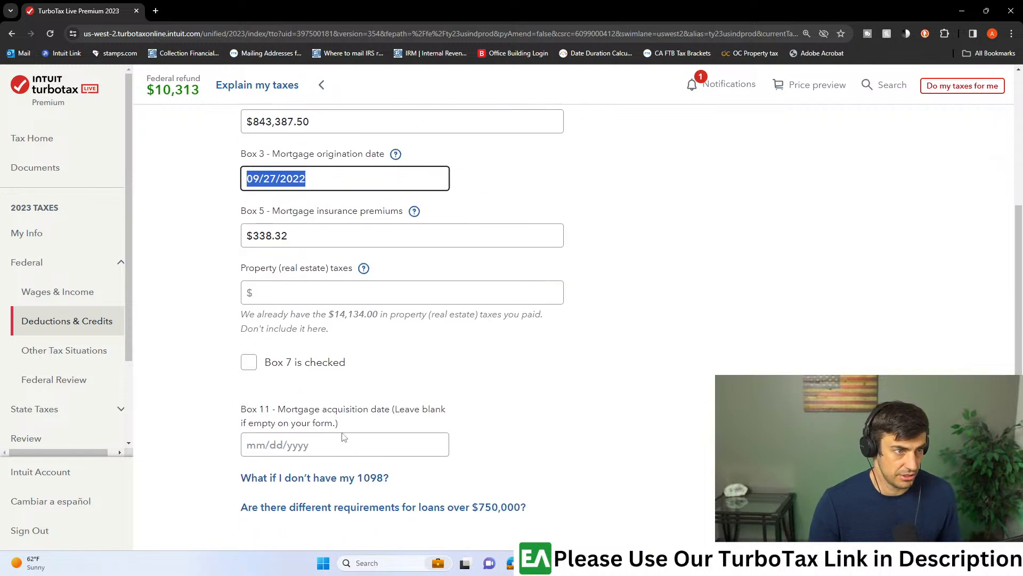
{"action": "left_click", "coordinate": [315, 447]}
{"action": "key", "text": "ctrl+v"}
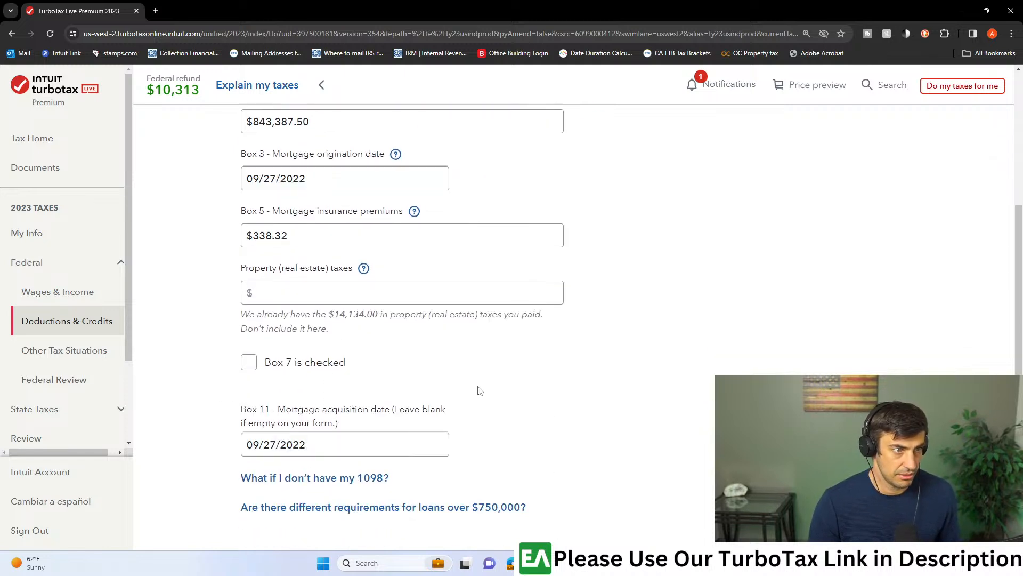
{"action": "scroll", "coordinate": [628, 415], "scroll_direction": "down", "scroll_amount": 3}
{"action": "left_click", "coordinate": [862, 444]}
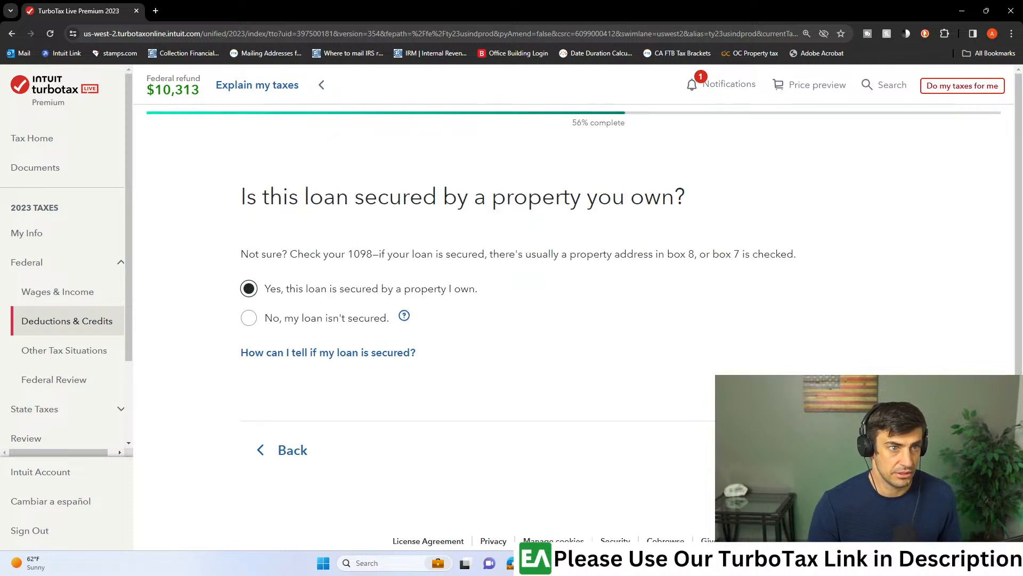
- Keep the secured loan, primary home, no remaining points, most recent 1098 and neither HELOC nor refinance answers, and return to the 1098 summary
{"action": "left_click", "coordinate": [861, 448]}
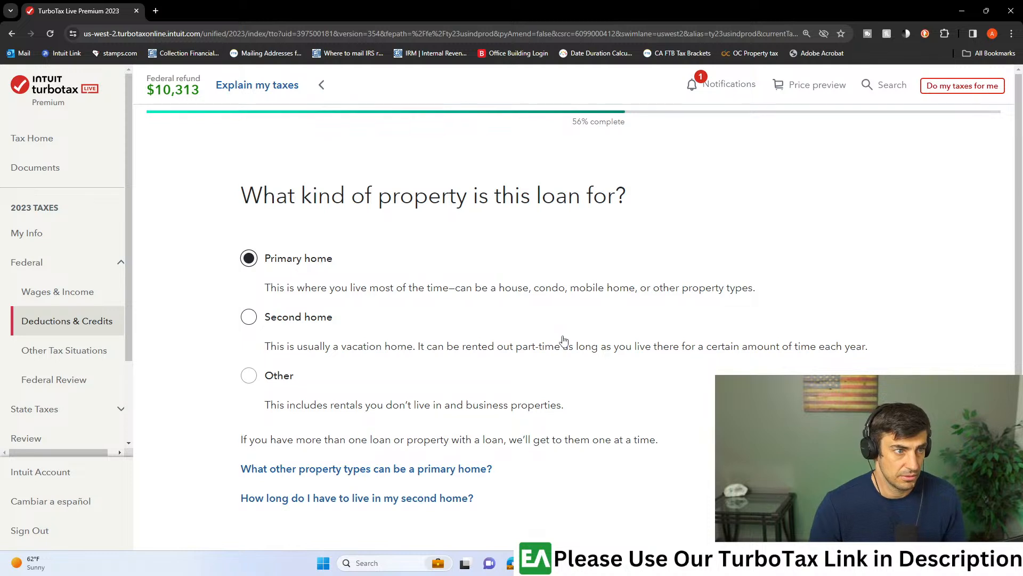
{"action": "scroll", "coordinate": [560, 344], "scroll_direction": "down", "scroll_amount": 2}
{"action": "left_click", "coordinate": [861, 490]}
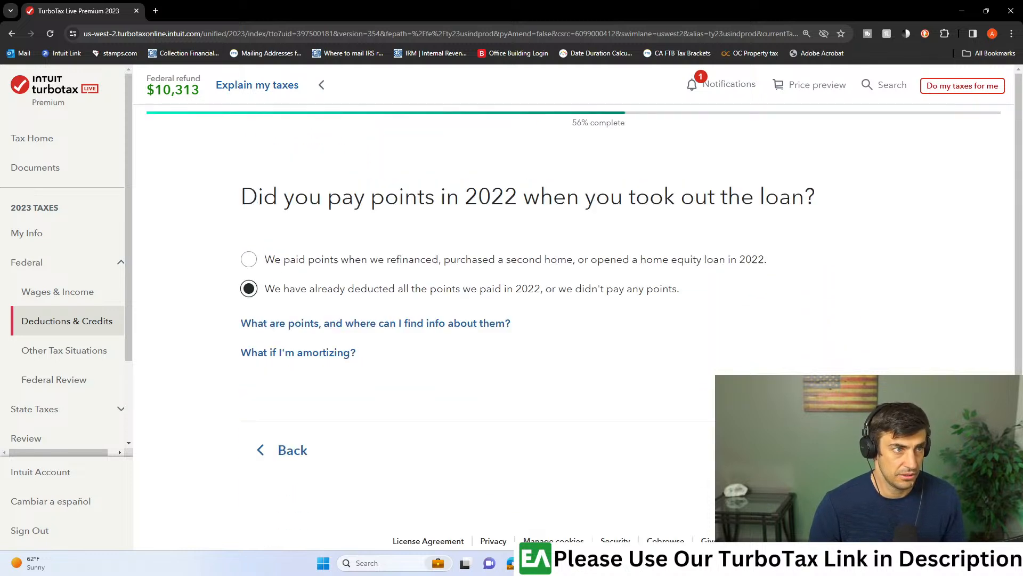
{"action": "left_click", "coordinate": [861, 450]}
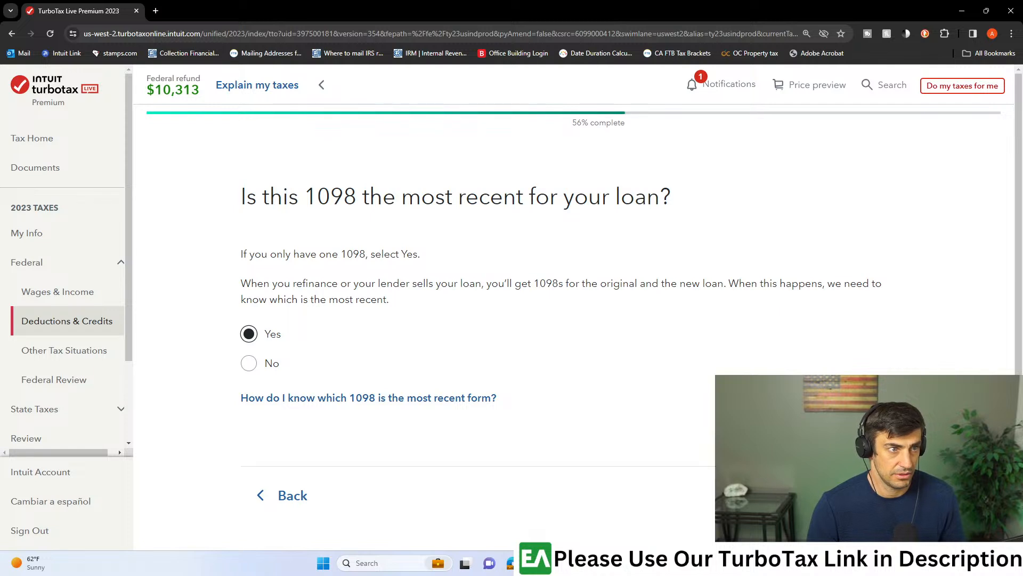
{"action": "left_click", "coordinate": [862, 495]}
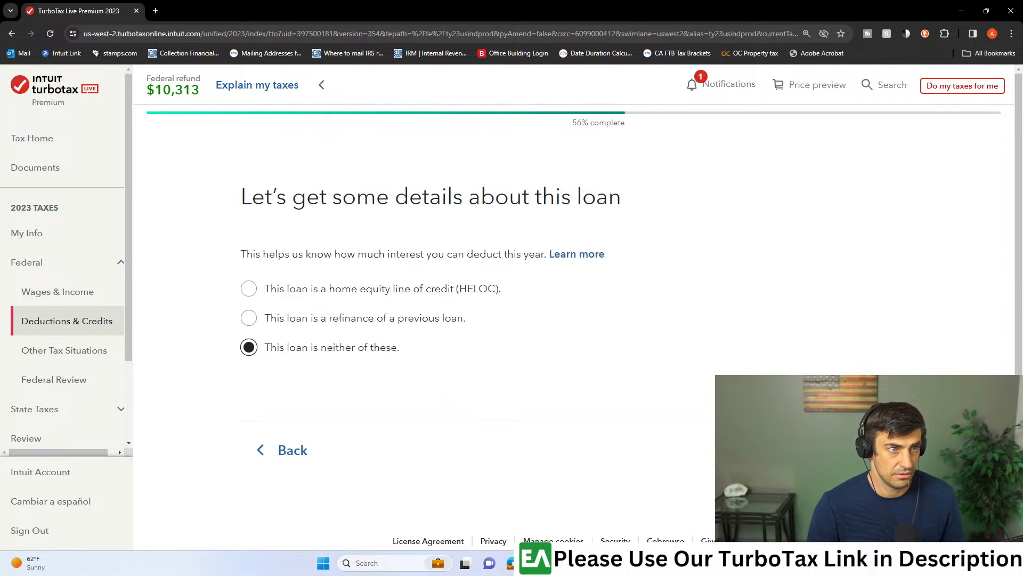
{"action": "left_click", "coordinate": [862, 450]}
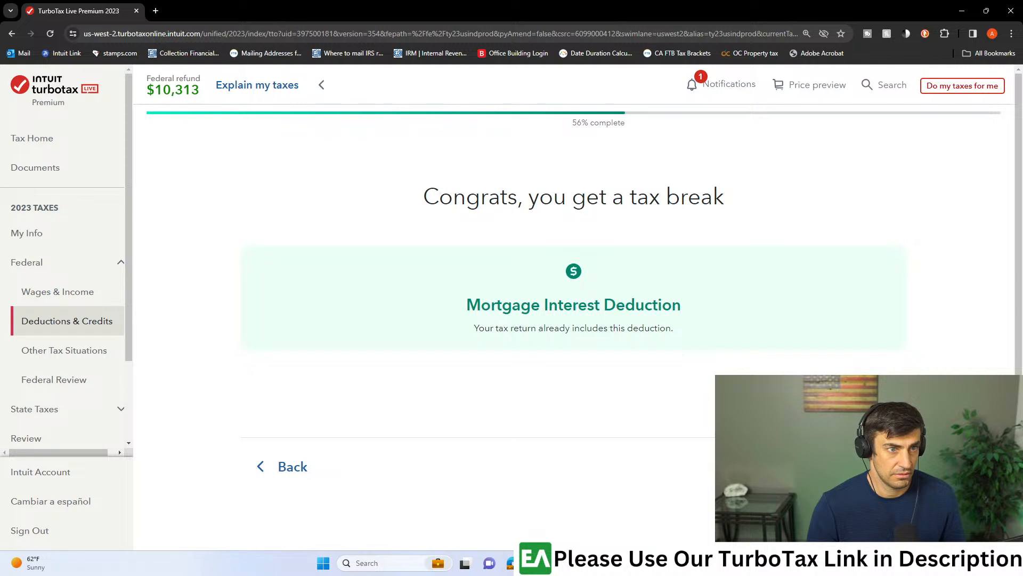
{"action": "left_click_drag", "start_coordinate": [516, 330], "coordinate": [673, 333]}
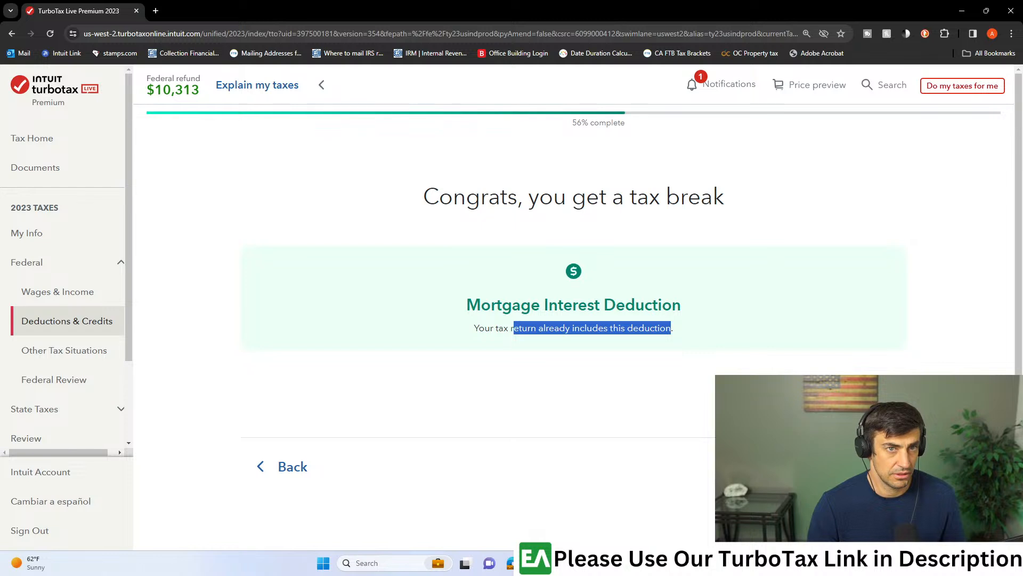
{"action": "left_click", "coordinate": [861, 467]}
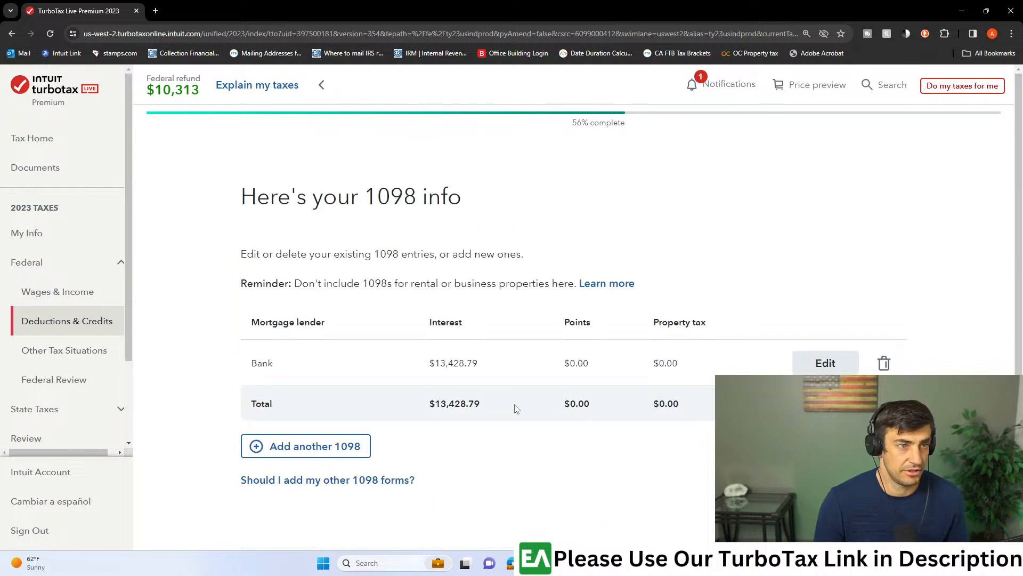
- Search the web in a new browser tab for "turbotax mortgager interest deduction 750,000"
{"action": "left_click", "coordinate": [157, 12]}
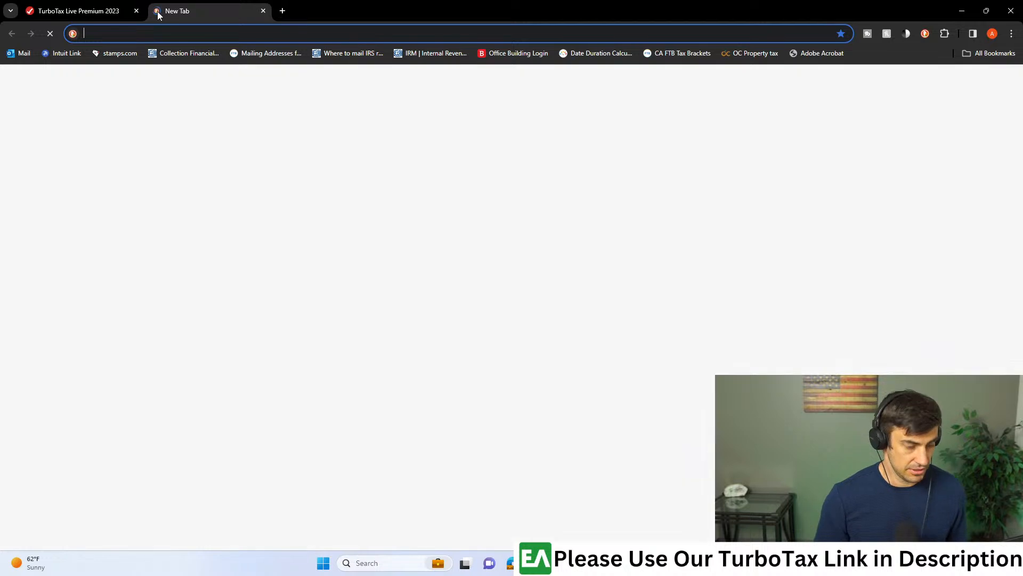
{"action": "type", "text": "turbotax"}
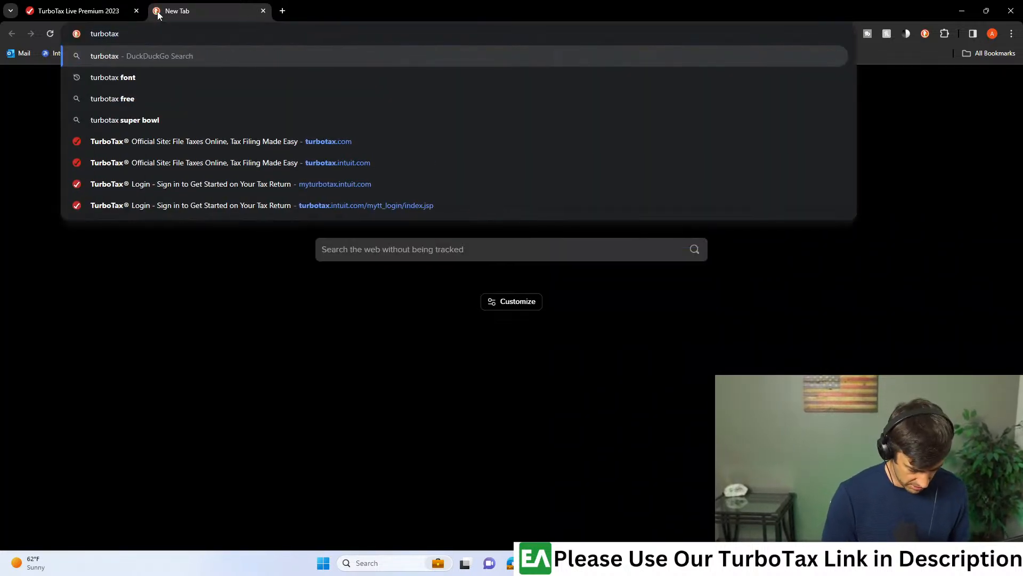
{"action": "type", "text": " mortgager interest deduction "}
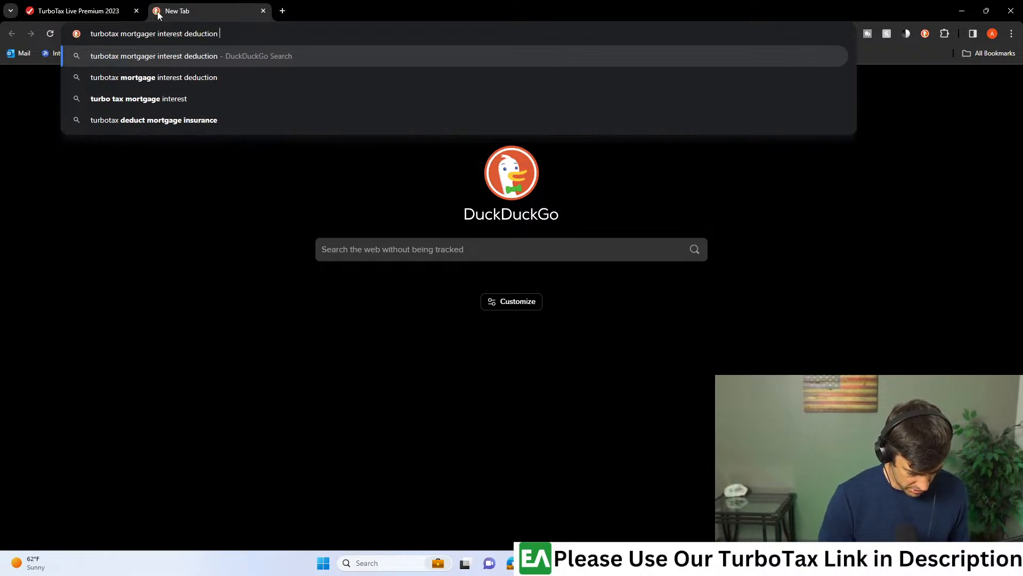
{"action": "type", "text": "750,000"}
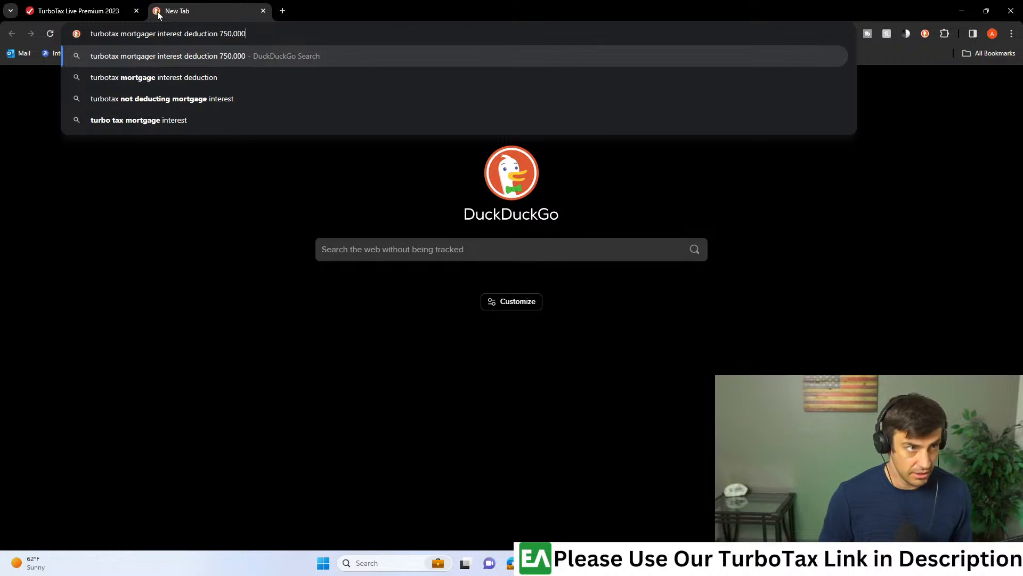
{"action": "key", "text": "Return"}
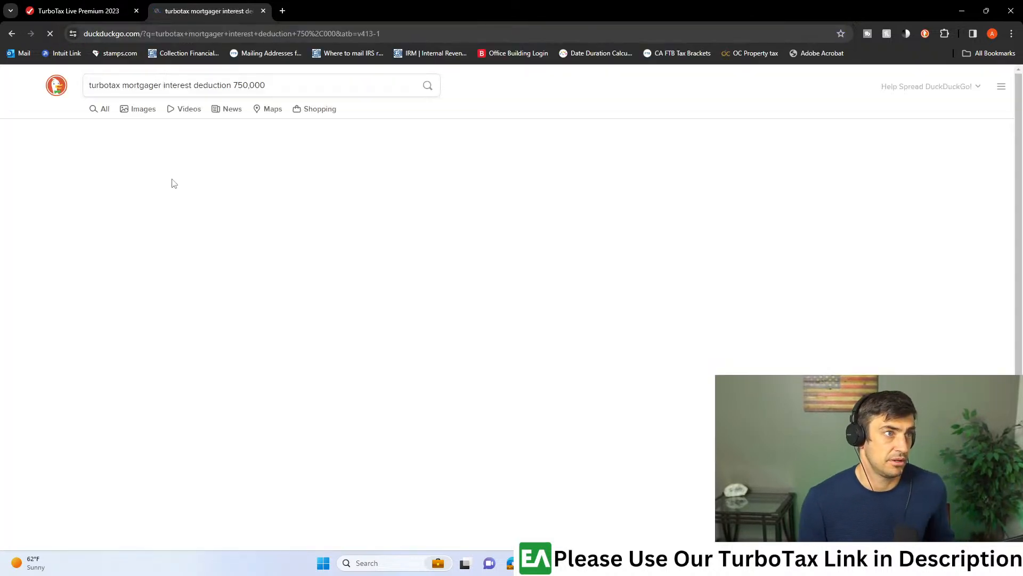
- Open the "Deducting Mortgage Interest FAQs" article and read its sections on deduction limits, special situations and qualifying loans
{"action": "left_click", "coordinate": [181, 199]}
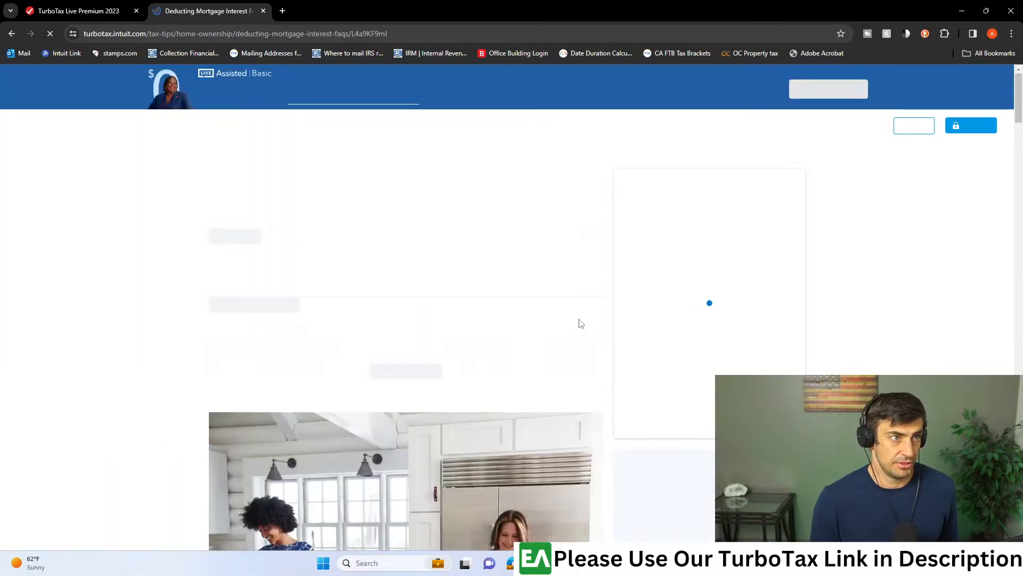
{"action": "scroll", "coordinate": [431, 270], "scroll_direction": "down", "scroll_amount": 10}
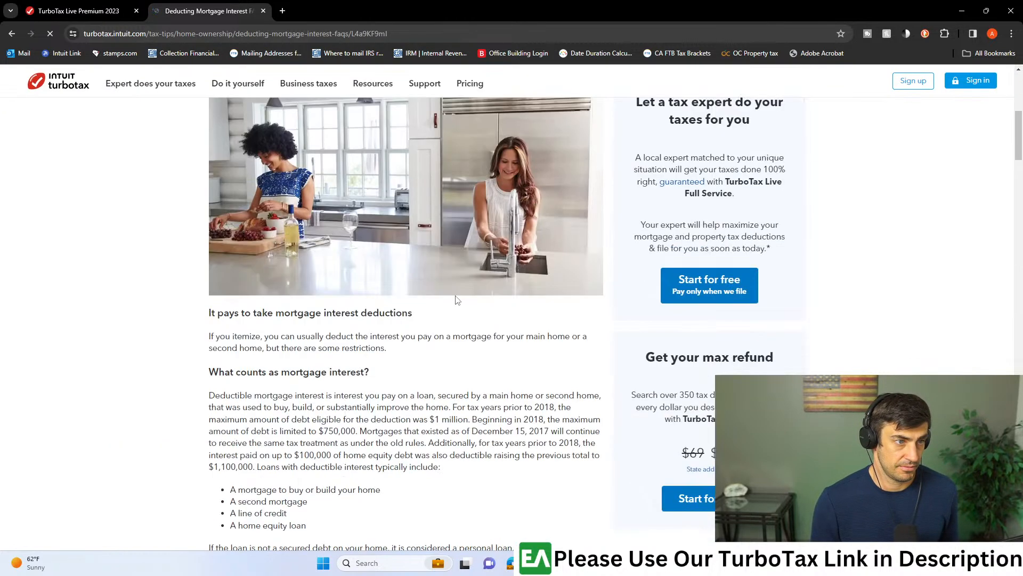
{"action": "scroll", "coordinate": [457, 303], "scroll_direction": "down", "scroll_amount": 6}
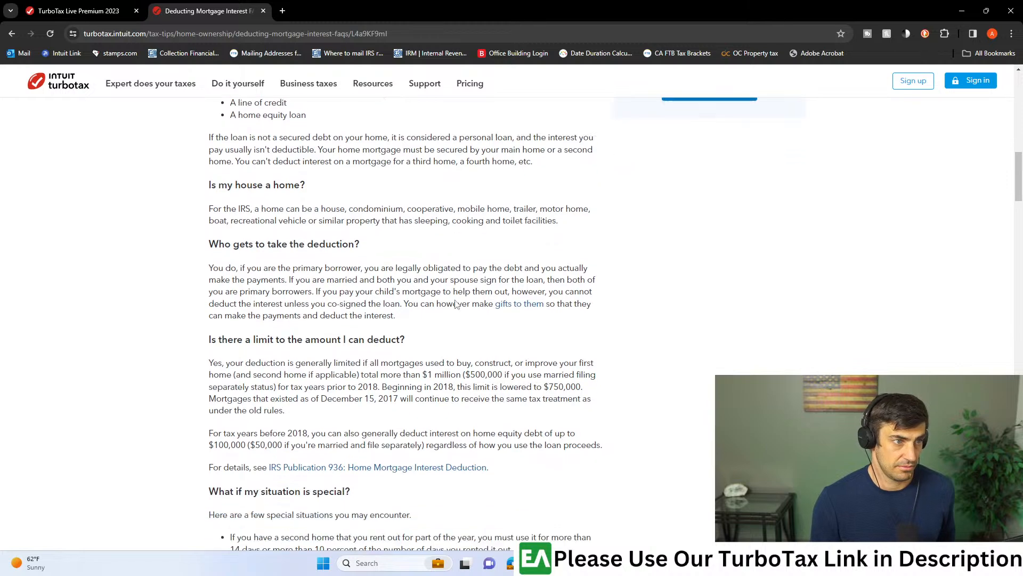
{"action": "scroll", "coordinate": [372, 307], "scroll_direction": "down", "scroll_amount": 4}
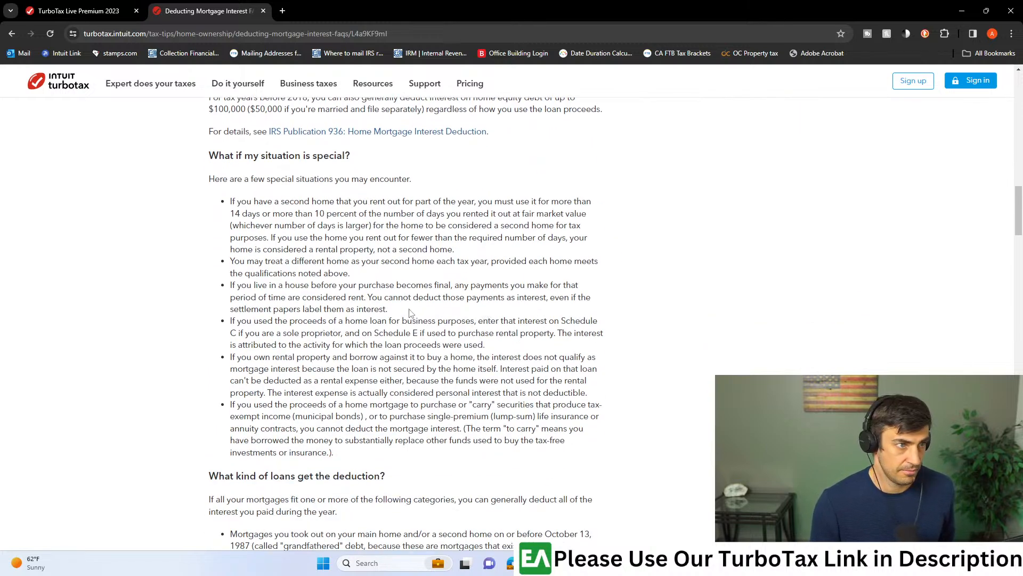
{"action": "scroll", "coordinate": [411, 313], "scroll_direction": "down", "scroll_amount": 4}
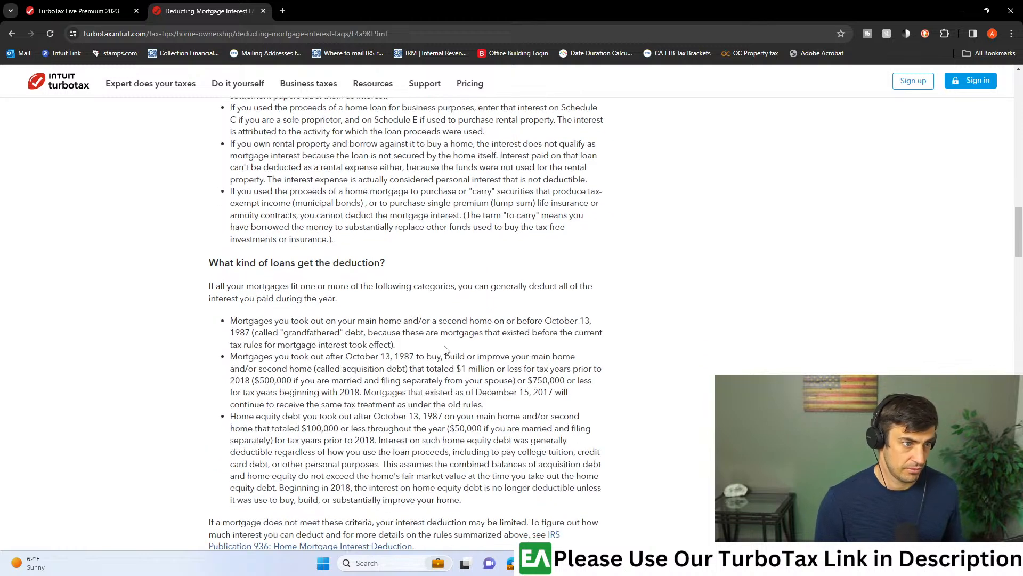
- Return to the search results and run a new web search for "how to limit mortgage interest turbotax"
{"action": "left_click", "coordinate": [16, 34]}
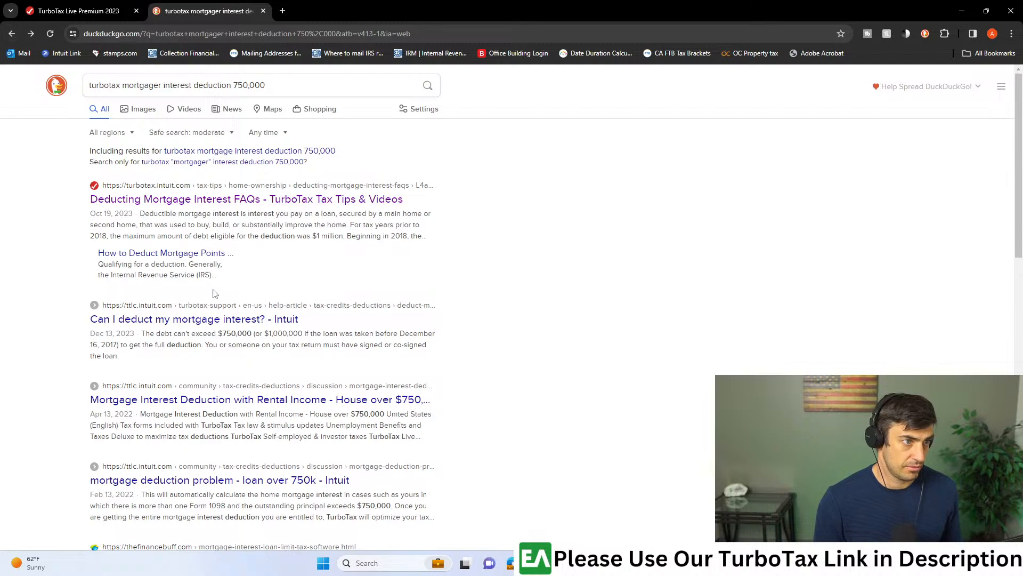
{"action": "left_click_drag", "start_coordinate": [264, 85], "coordinate": [2, 67]}
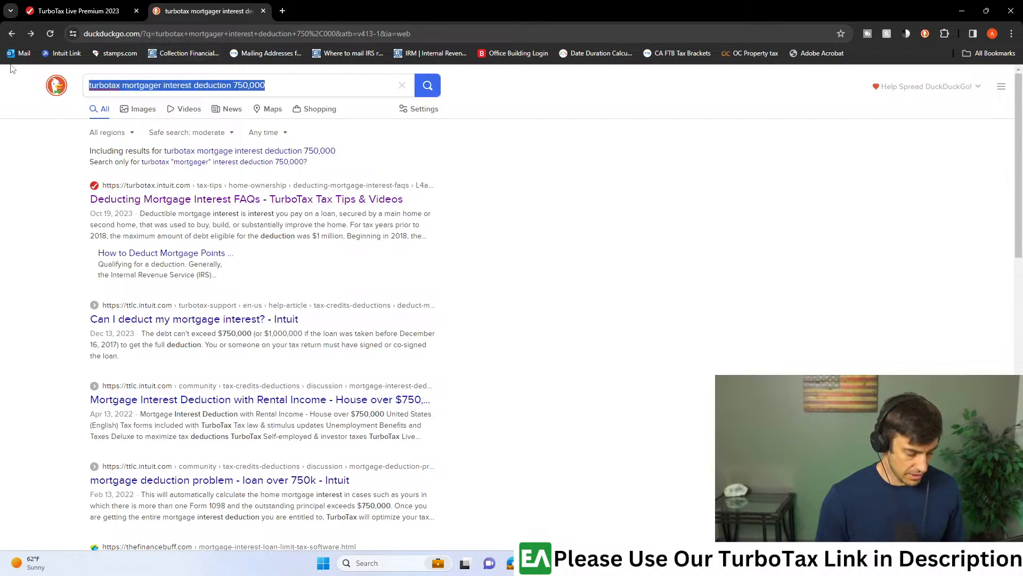
{"action": "type", "text": "how to limit "}
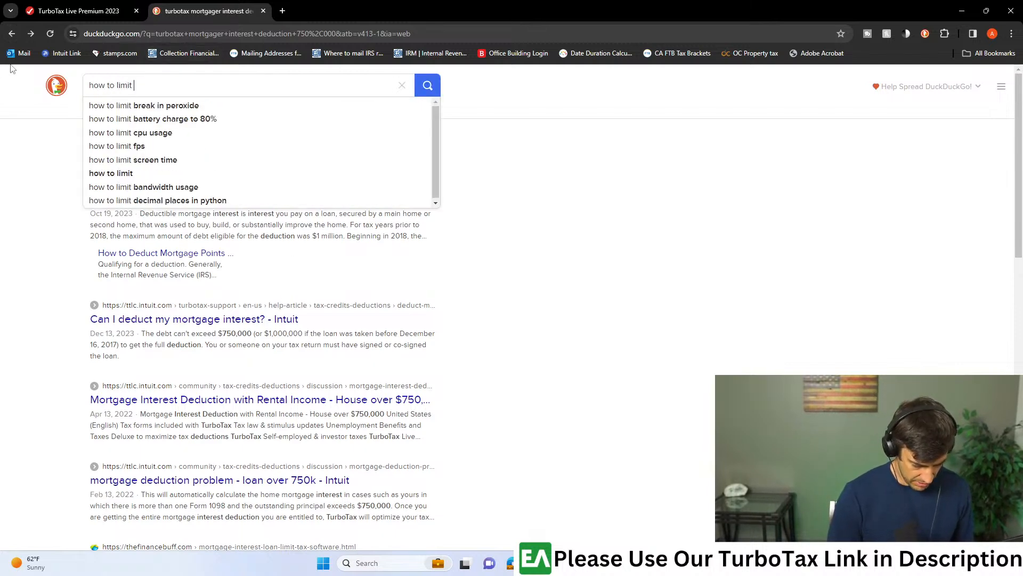
{"action": "type", "text": "mortgage inte"}
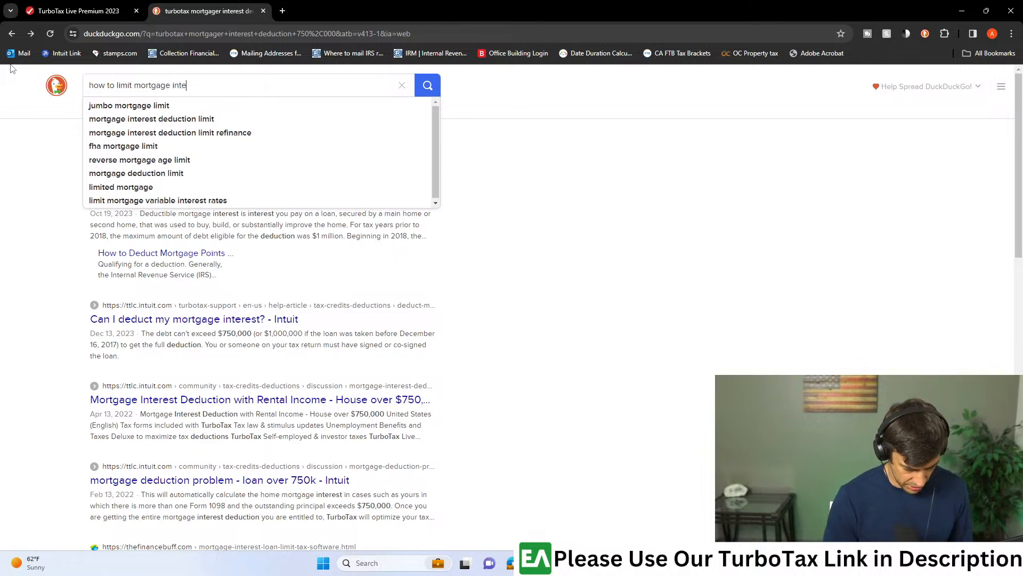
{"action": "type", "text": "rest turbotax"}
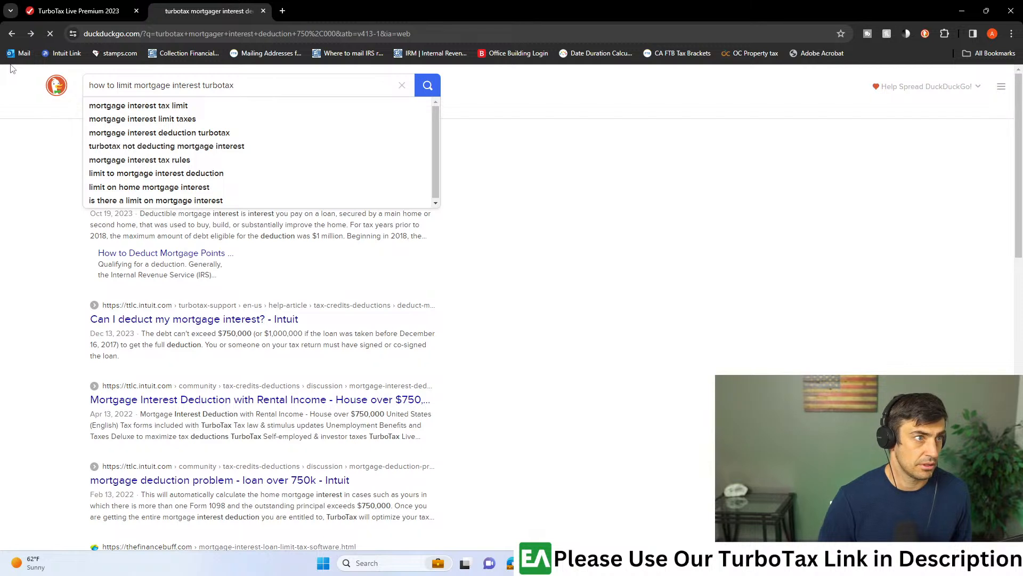
{"action": "key", "text": "Return"}
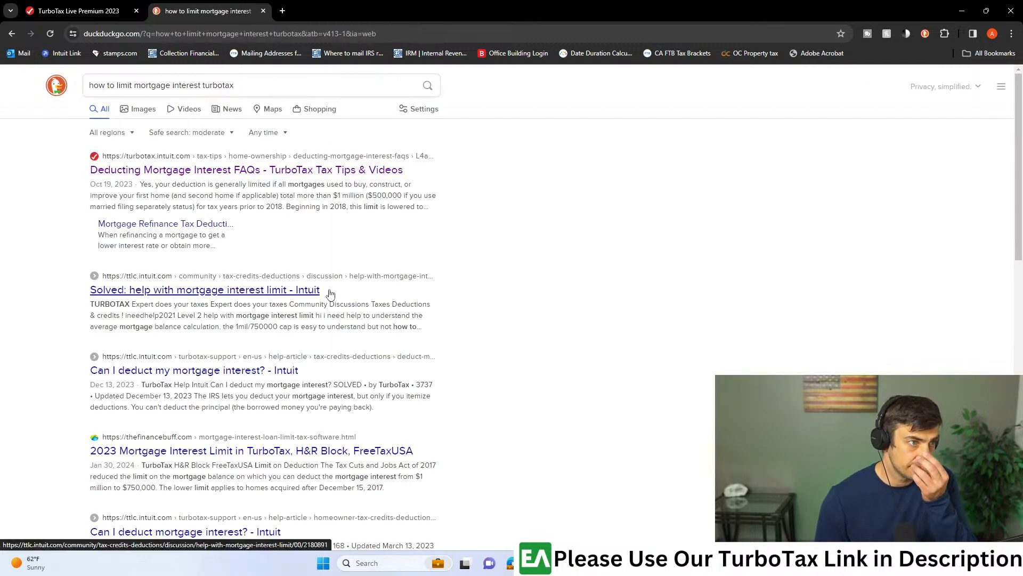
- Read the "help with mortgage interest limit" community thread and open the discussion linked in its best answer in a new tab
{"action": "left_click", "coordinate": [295, 297]}
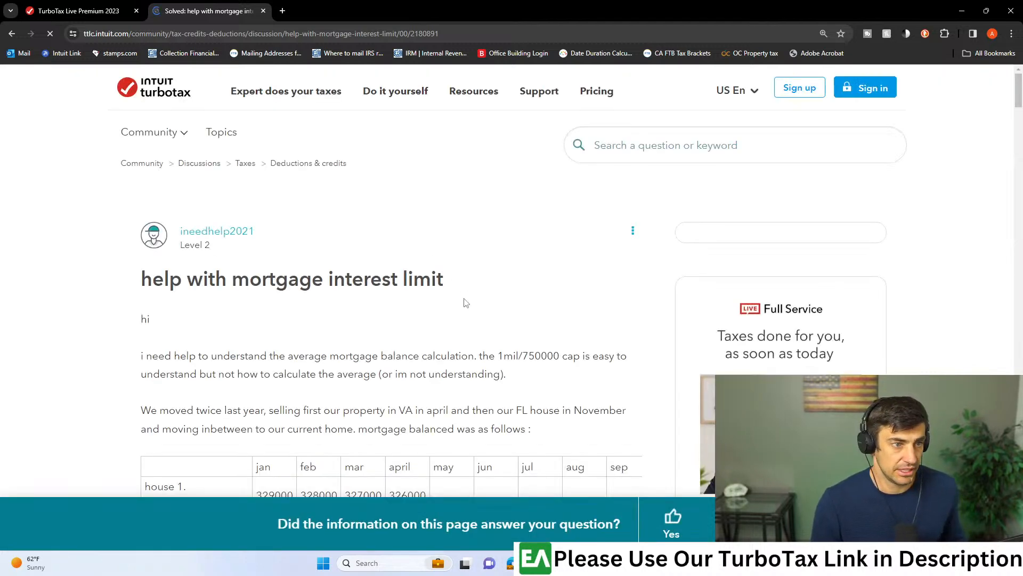
{"action": "scroll", "coordinate": [472, 299], "scroll_direction": "down", "scroll_amount": 4}
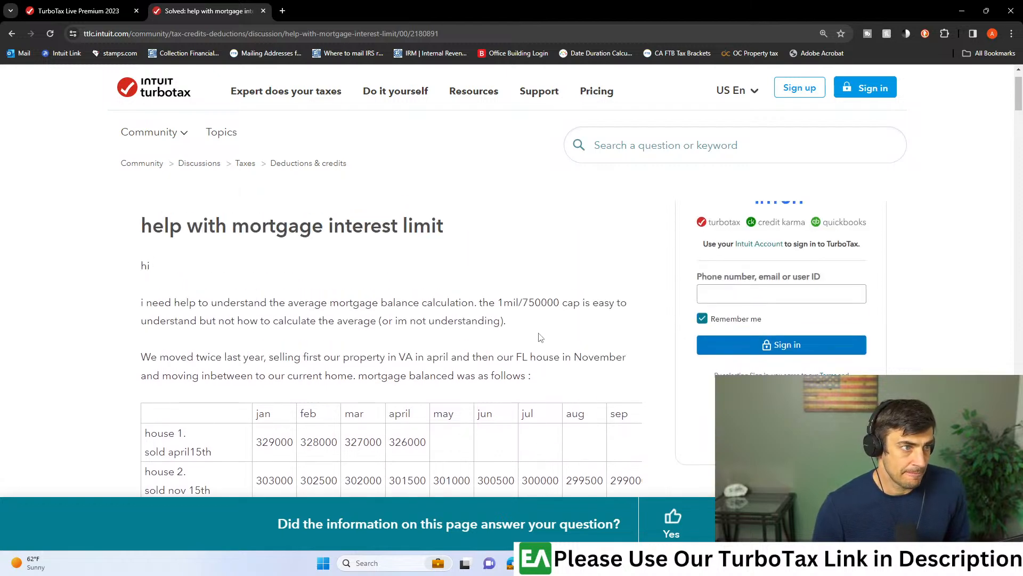
{"action": "scroll", "coordinate": [539, 336], "scroll_direction": "down", "scroll_amount": 10}
{"action": "scroll", "coordinate": [540, 336], "scroll_direction": "down", "scroll_amount": 10}
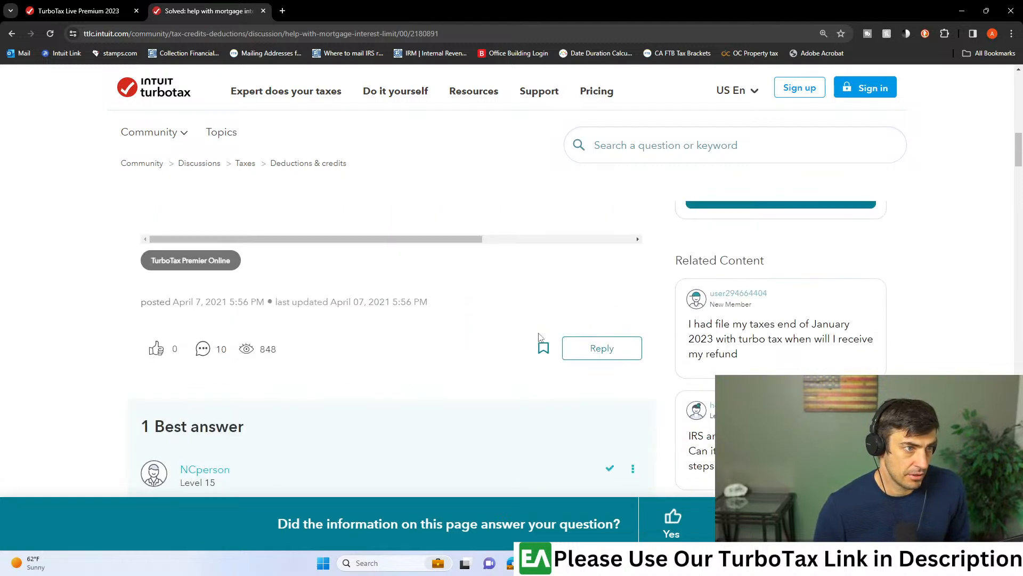
{"action": "right_click", "coordinate": [234, 358]}
{"action": "left_click", "coordinate": [299, 363]}
{"action": "scroll", "coordinate": [319, 354], "scroll_direction": "down", "scroll_amount": 3}
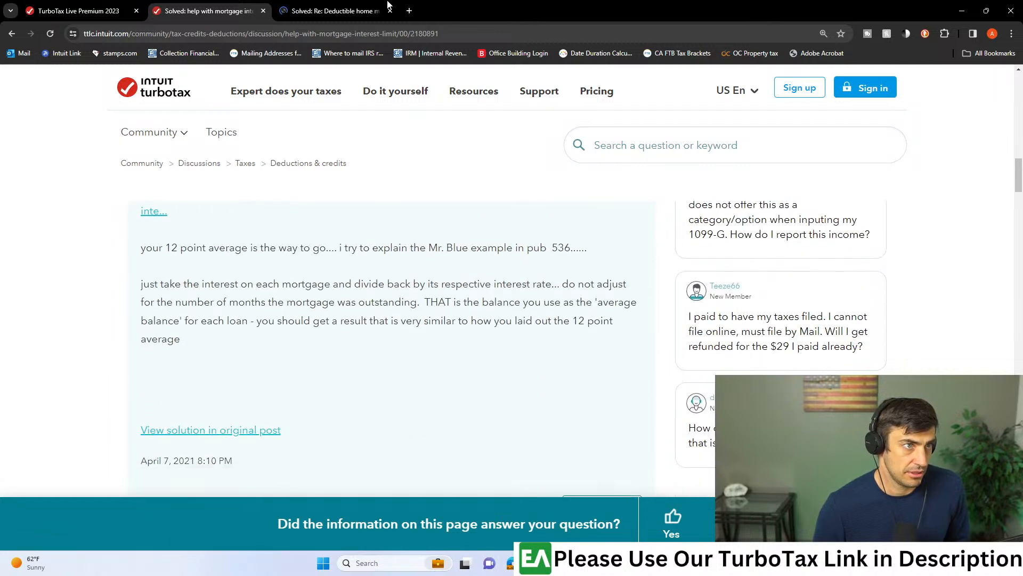
- Examine the "Deductible home mortgage interest with multiple homes" discussion, including its original question, loan limit worksheet and average balance explanation
{"action": "key", "text": "ctrl+Tab"}
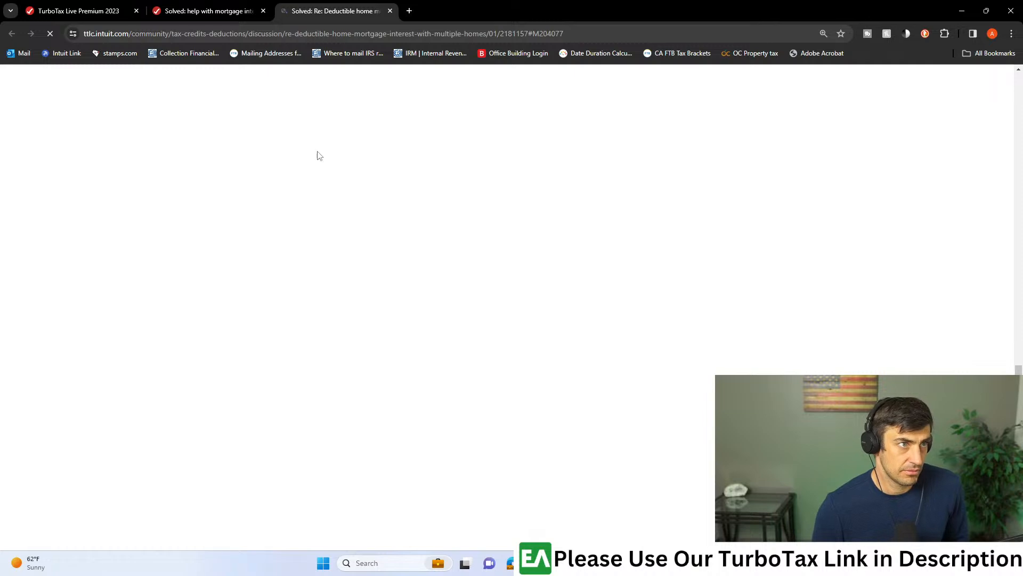
{"action": "scroll", "coordinate": [446, 354], "scroll_direction": "up", "scroll_amount": 10}
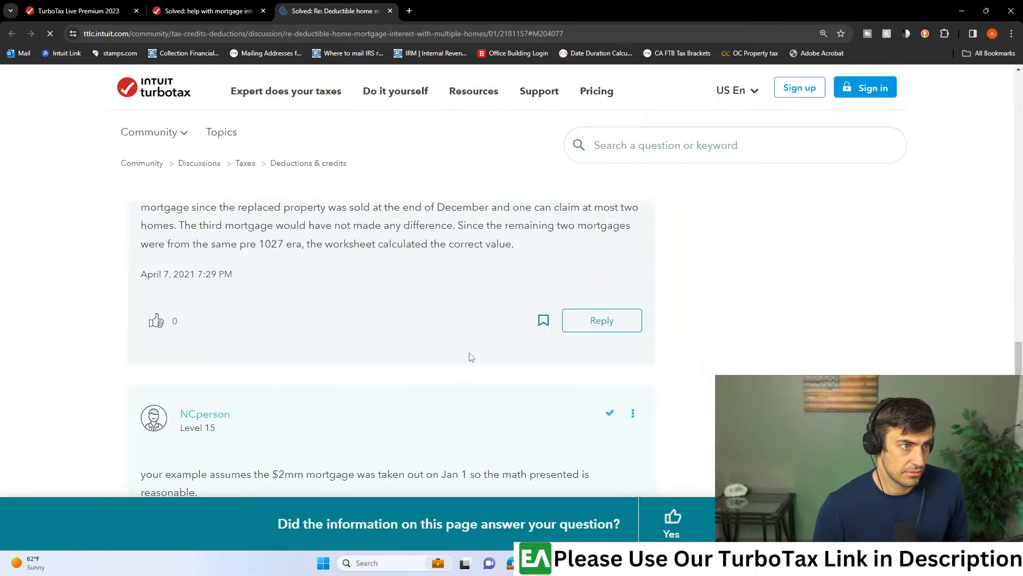
{"action": "scroll", "coordinate": [471, 354], "scroll_direction": "up", "scroll_amount": 15}
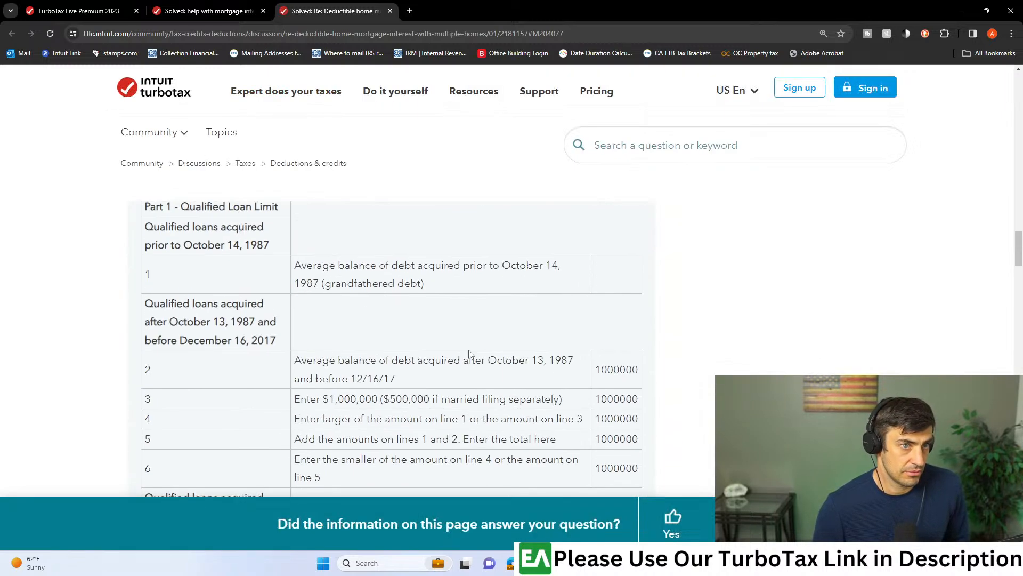
{"action": "scroll", "coordinate": [471, 354], "scroll_direction": "down", "scroll_amount": 8}
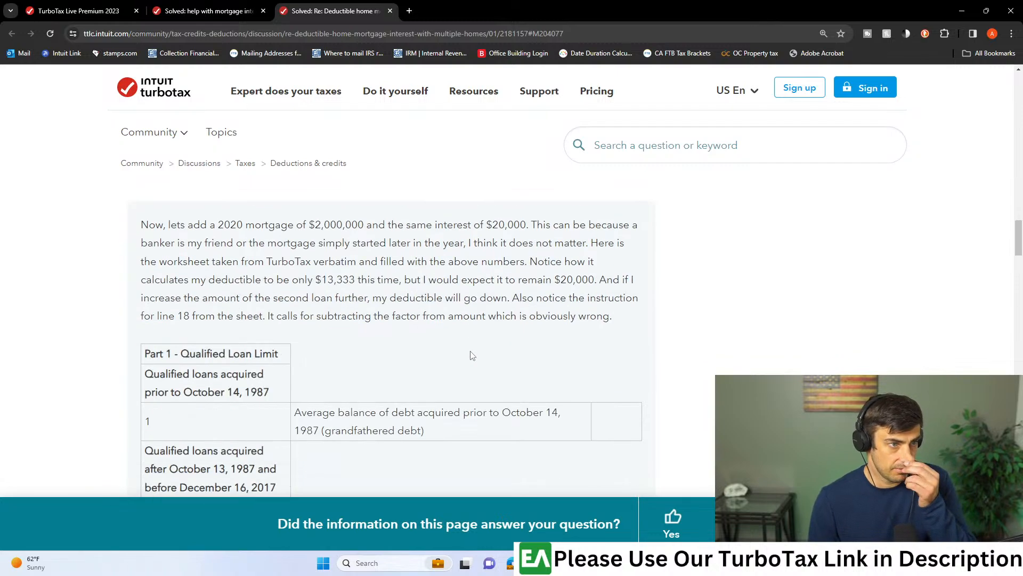
{"action": "scroll", "coordinate": [471, 353], "scroll_direction": "down", "scroll_amount": 5}
{"action": "scroll", "coordinate": [464, 356], "scroll_direction": "up", "scroll_amount": 12}
{"action": "scroll", "coordinate": [455, 360], "scroll_direction": "up", "scroll_amount": 20}
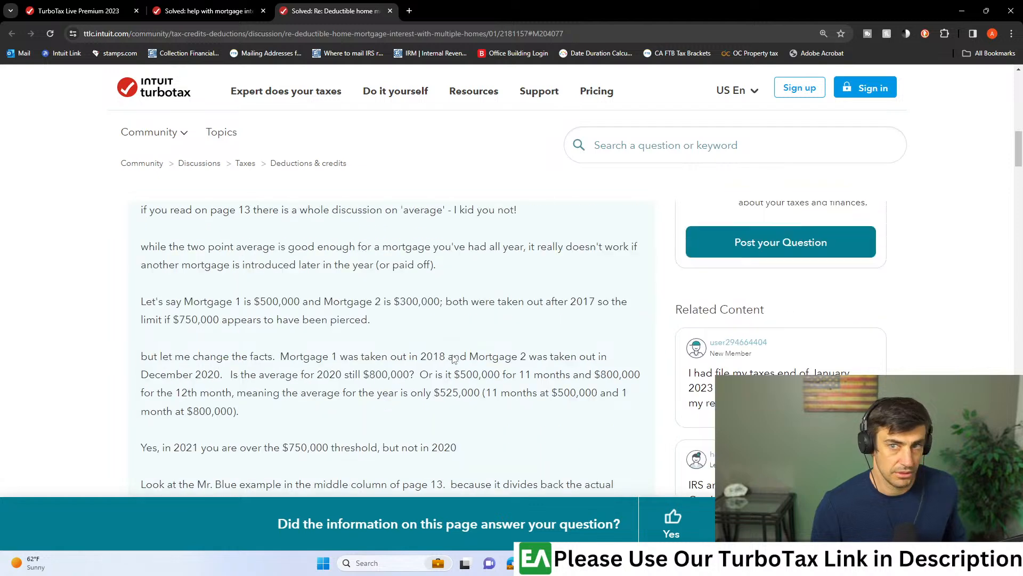
{"action": "scroll", "coordinate": [455, 359], "scroll_direction": "up", "scroll_amount": 5}
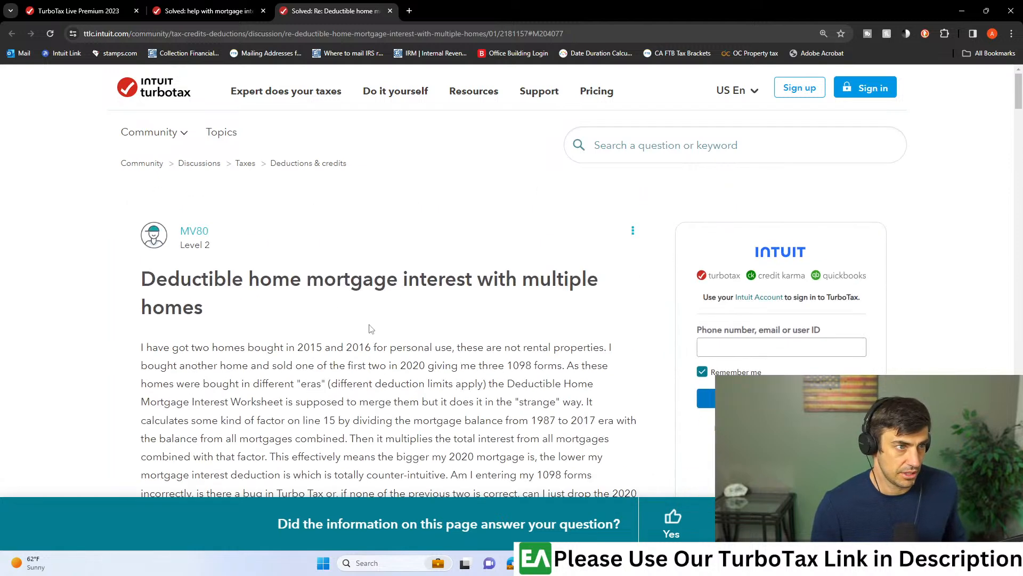
{"action": "scroll", "coordinate": [336, 301], "scroll_direction": "down", "scroll_amount": 1}
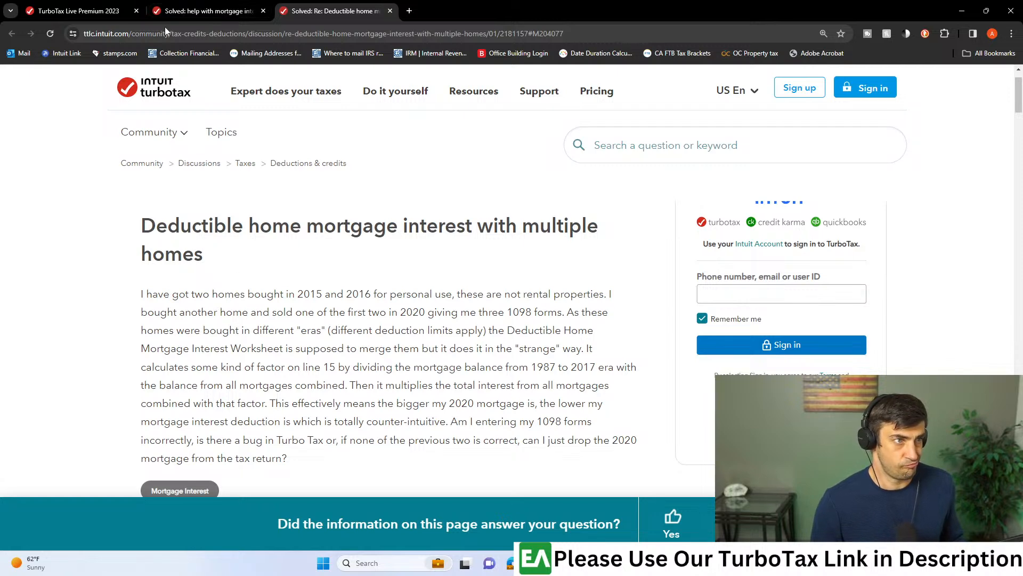
- Switch back to the TurboTax return and look over the 1098 summary page
{"action": "left_click", "coordinate": [169, 11]}
{"action": "left_click", "coordinate": [76, 12]}
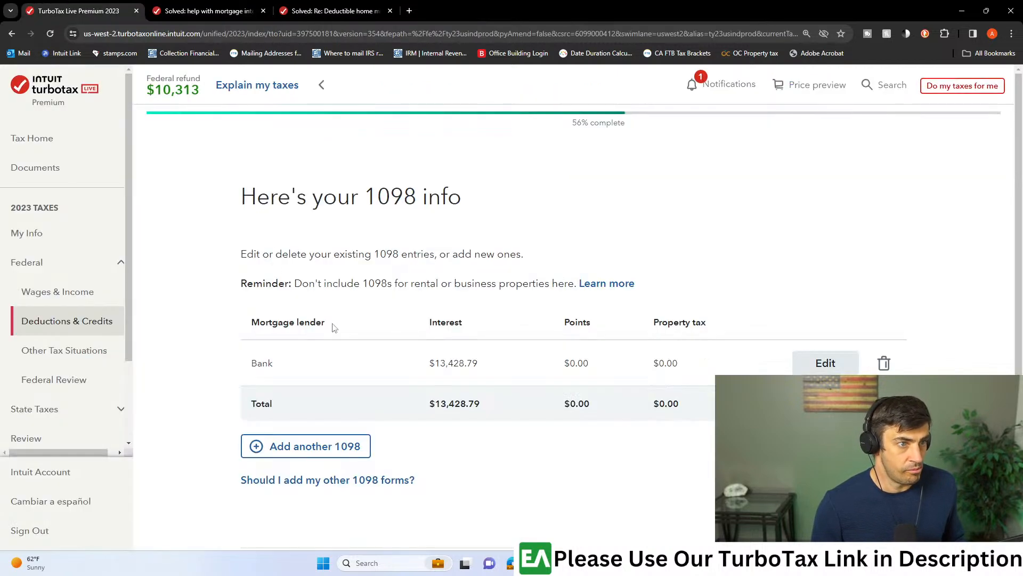
{"action": "scroll", "coordinate": [426, 516], "scroll_direction": "down", "scroll_amount": 3}
{"action": "scroll", "coordinate": [548, 480], "scroll_direction": "up", "scroll_amount": 3}
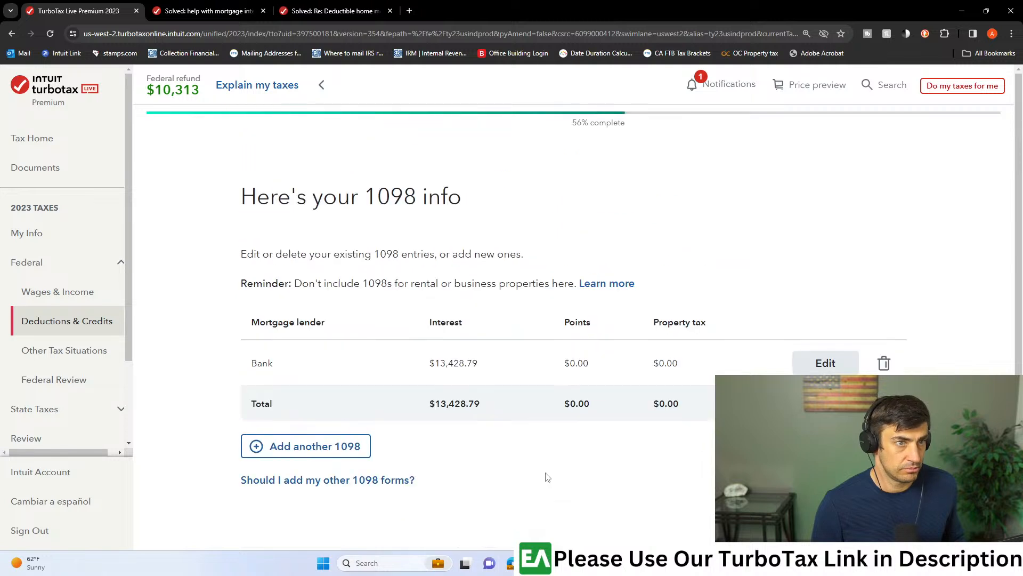
- Search the TurboTax help for "mortgage interest deduction limit", correcting the misspelled word before submitting
{"action": "left_click", "coordinate": [882, 85]}
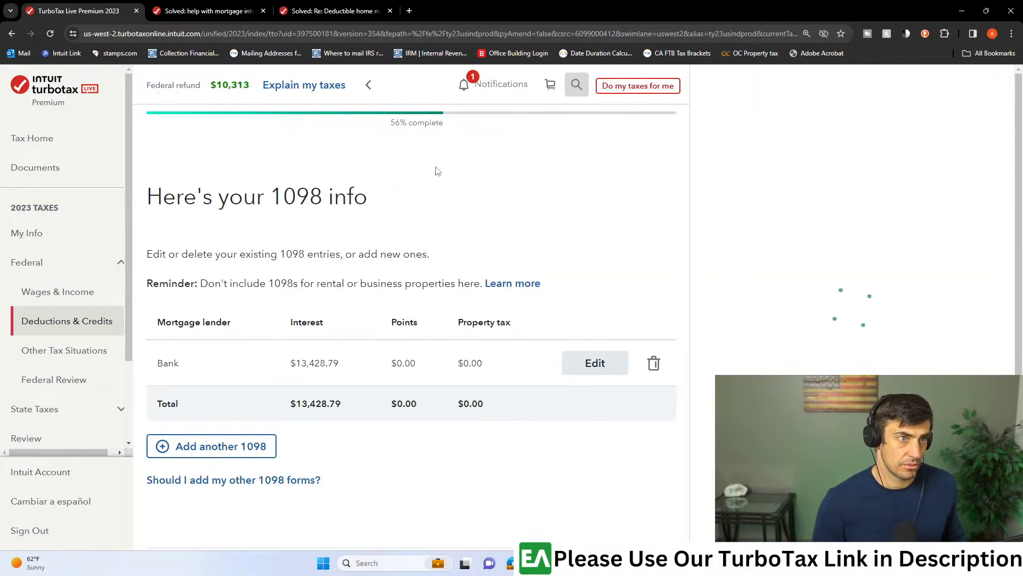
{"action": "left_click", "coordinate": [833, 132]}
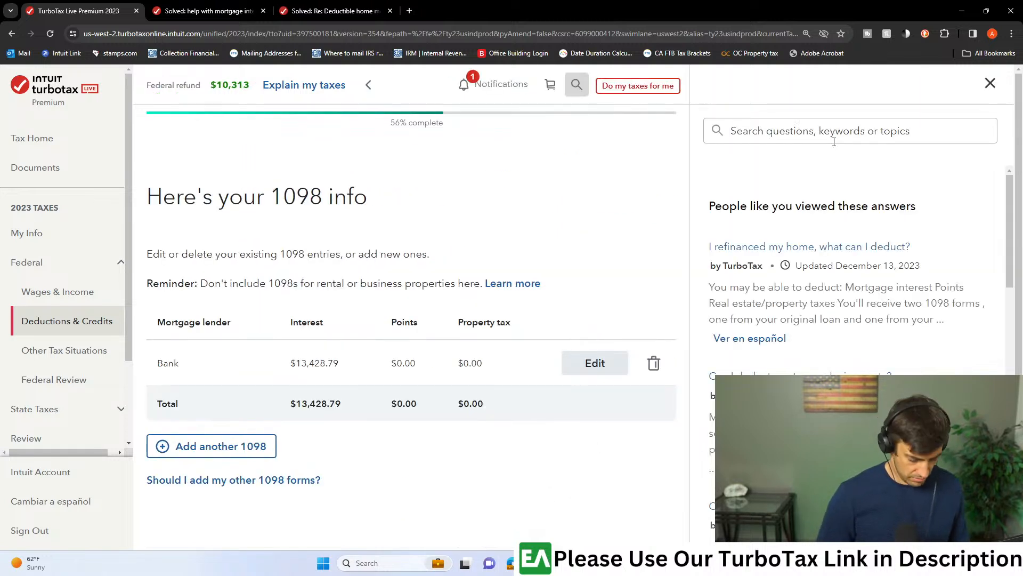
{"action": "type", "text": "mortgage inter"}
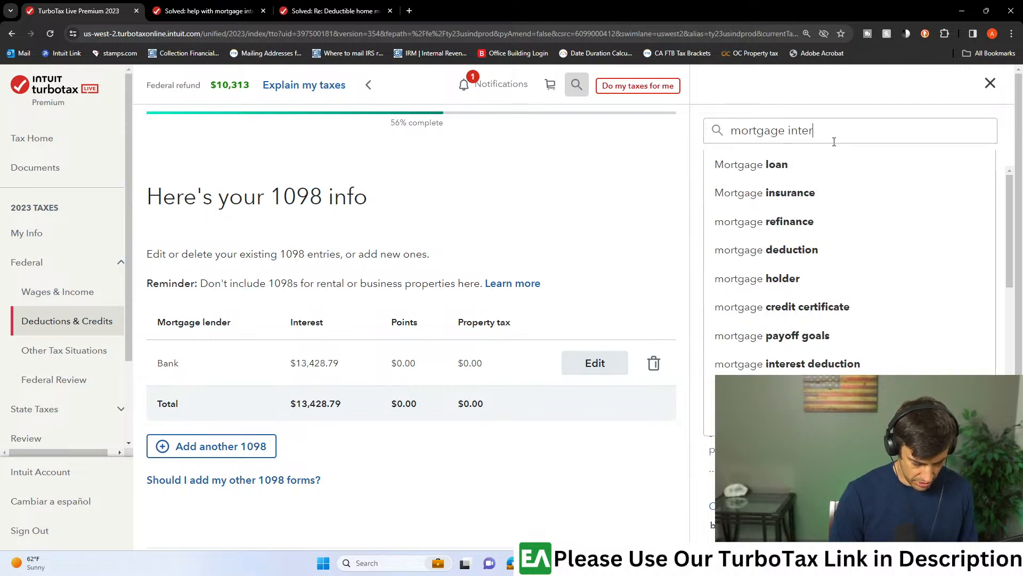
{"action": "type", "text": "est deduciton lim"}
{"action": "type", "text": "it"}
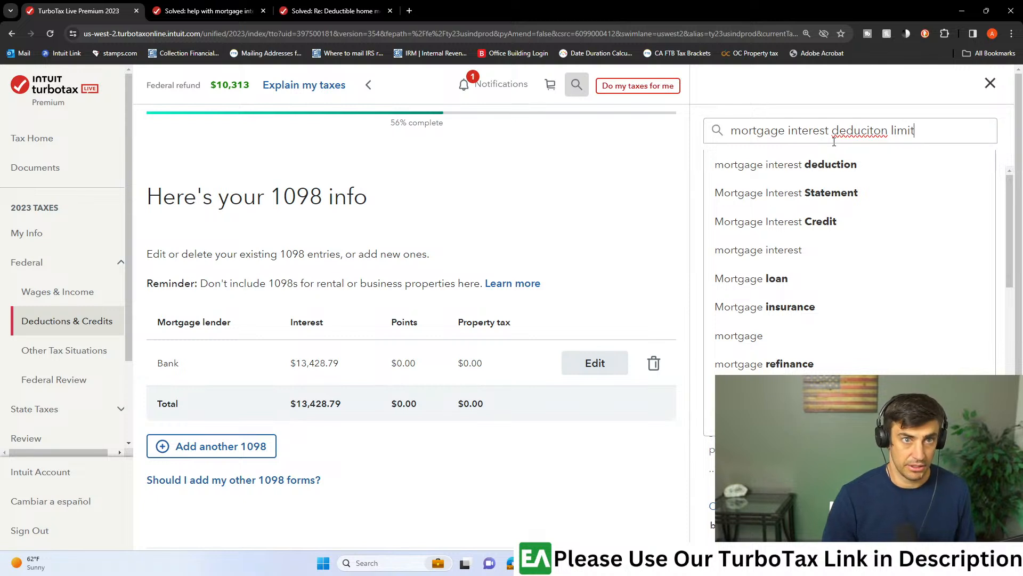
{"action": "right_click", "coordinate": [849, 131]}
{"action": "left_click", "coordinate": [715, 141]}
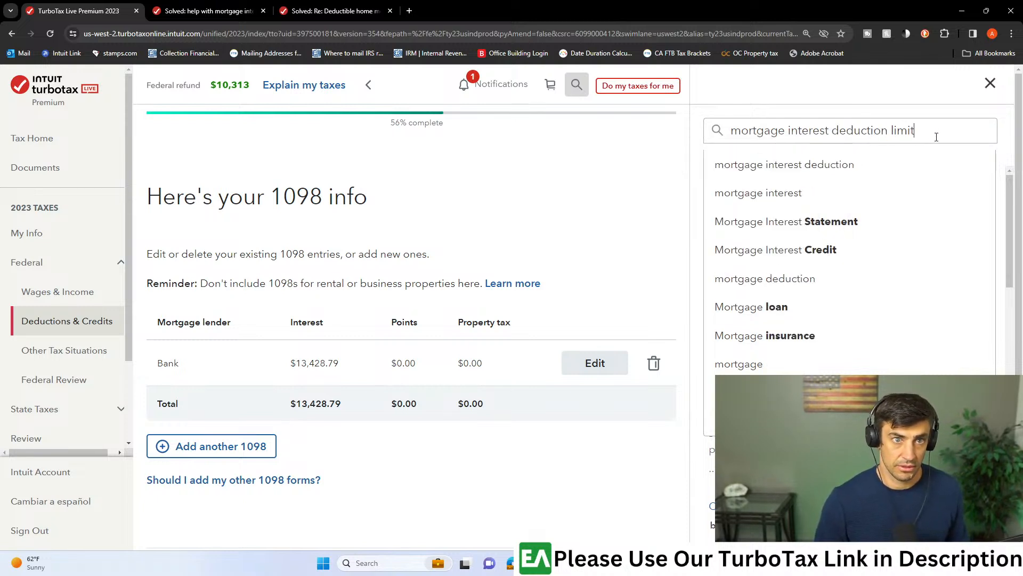
{"action": "key", "text": "Return"}
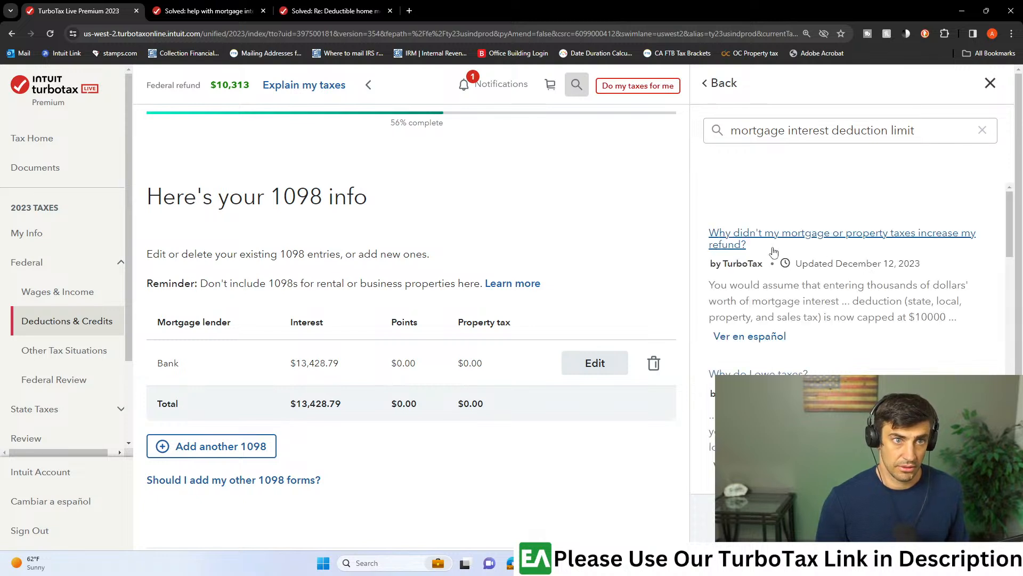
- Look through the help results, including "Why didn't my mortgage or property taxes increase my refund?", and close the help search
{"action": "left_click", "coordinate": [753, 244]}
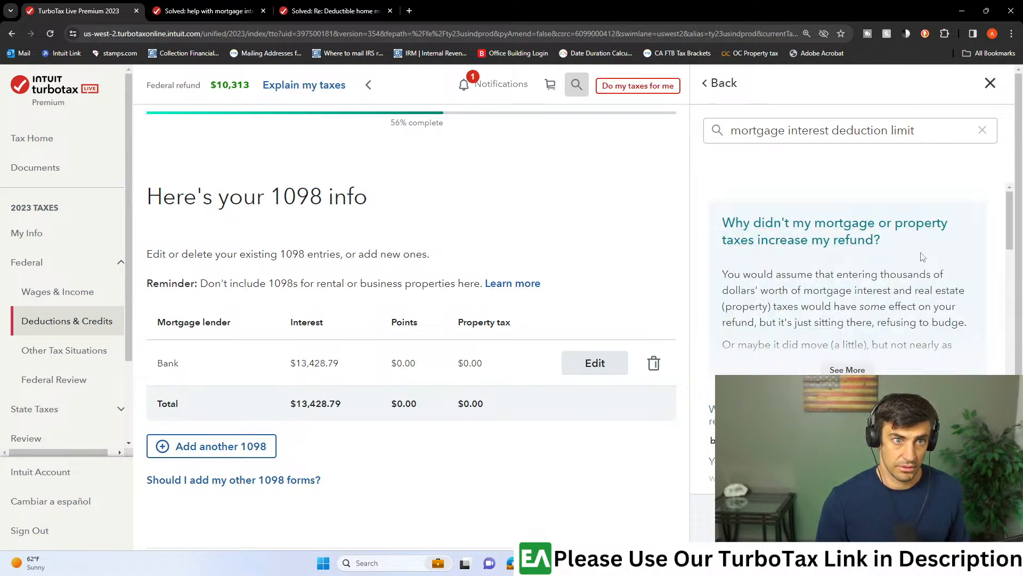
{"action": "scroll", "coordinate": [920, 261], "scroll_direction": "down", "scroll_amount": 3}
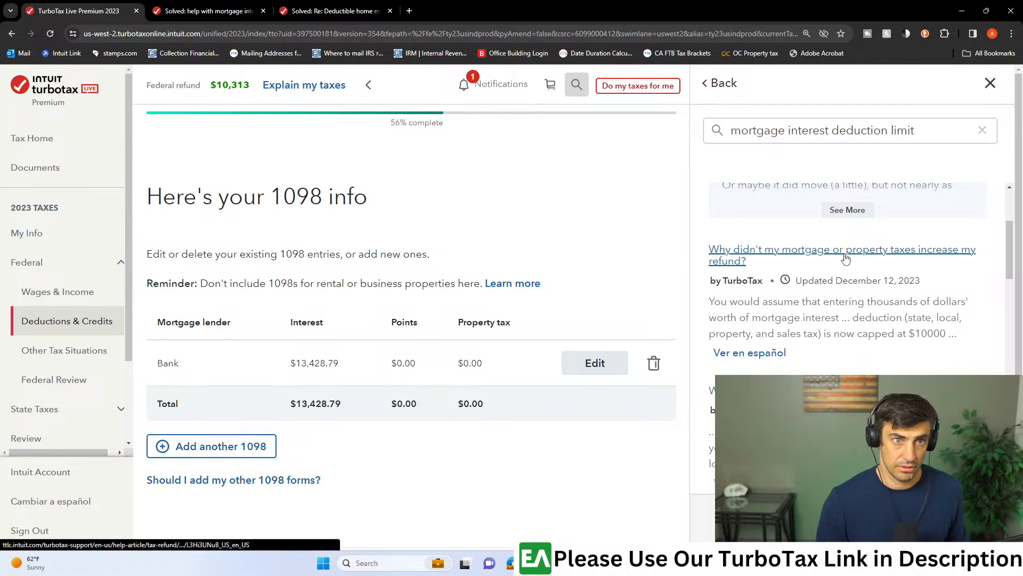
{"action": "scroll", "coordinate": [917, 264], "scroll_direction": "down", "scroll_amount": 2}
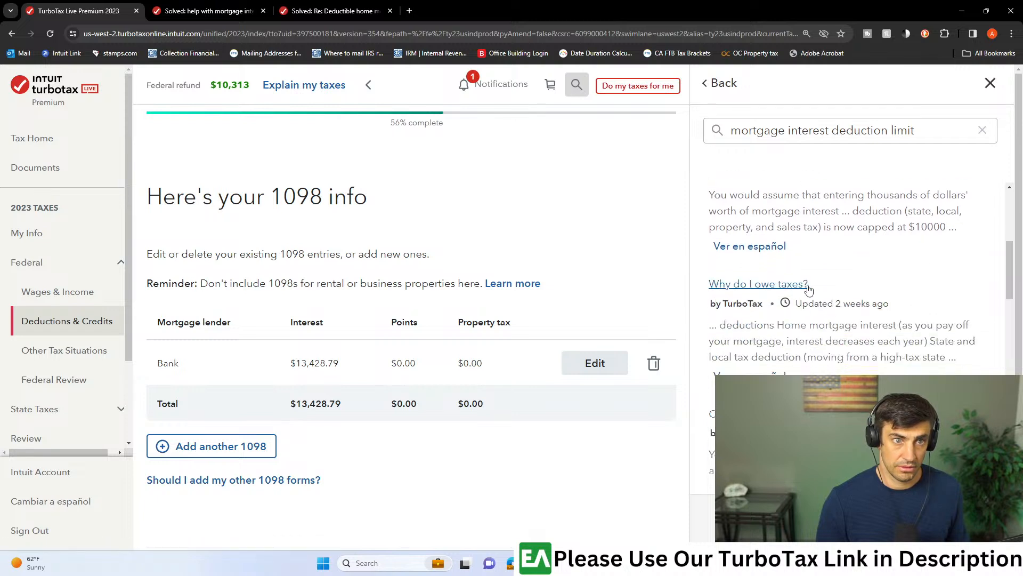
{"action": "scroll", "coordinate": [810, 291], "scroll_direction": "down", "scroll_amount": 1}
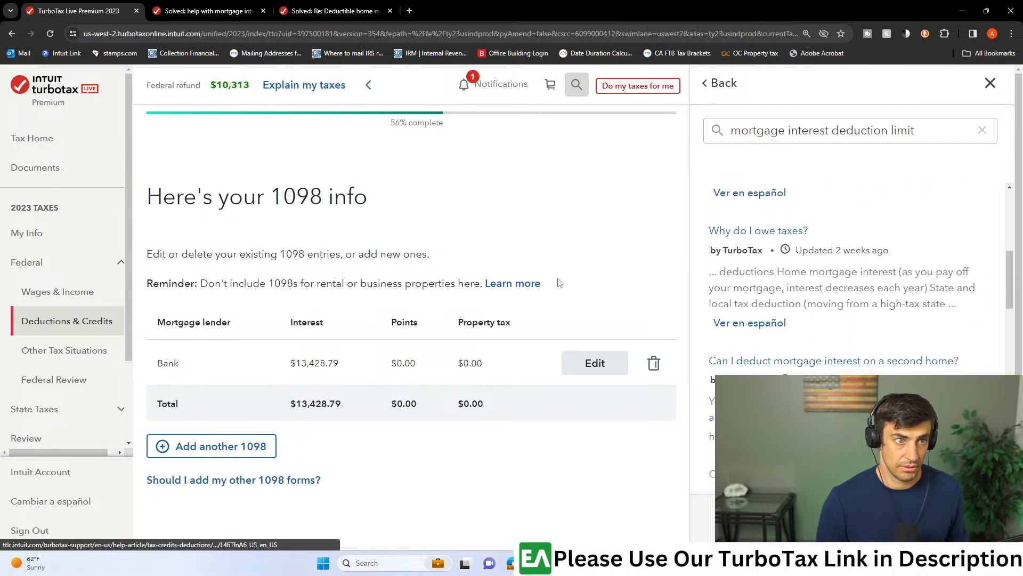
{"action": "left_click", "coordinate": [990, 85]}
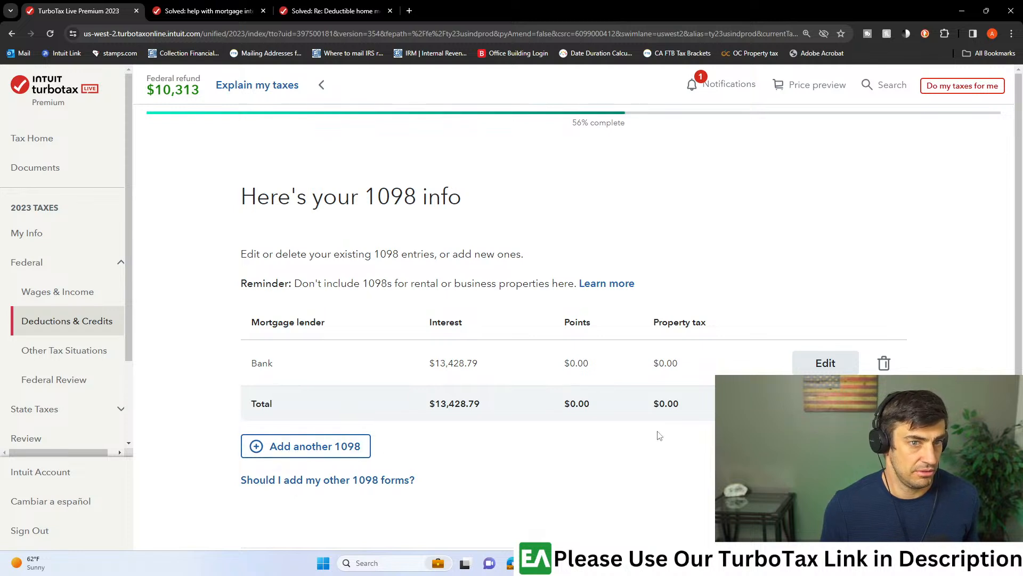
- Bring up the Edward Jones 1099-Q PDF in Adobe Acrobat and fill the screen with it
{"action": "scroll", "coordinate": [75, 393], "scroll_direction": "down", "scroll_amount": 2}
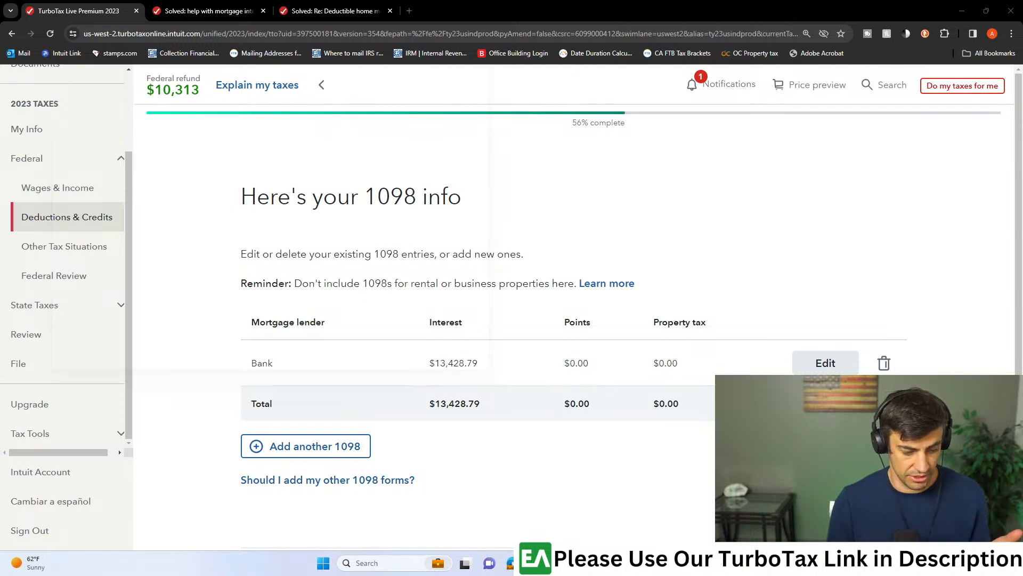
{"action": "left_click_drag", "start_coordinate": [319, 35], "coordinate": [896, 1]}
{"action": "left_click_drag", "start_coordinate": [684, 3], "coordinate": [789, 52]}
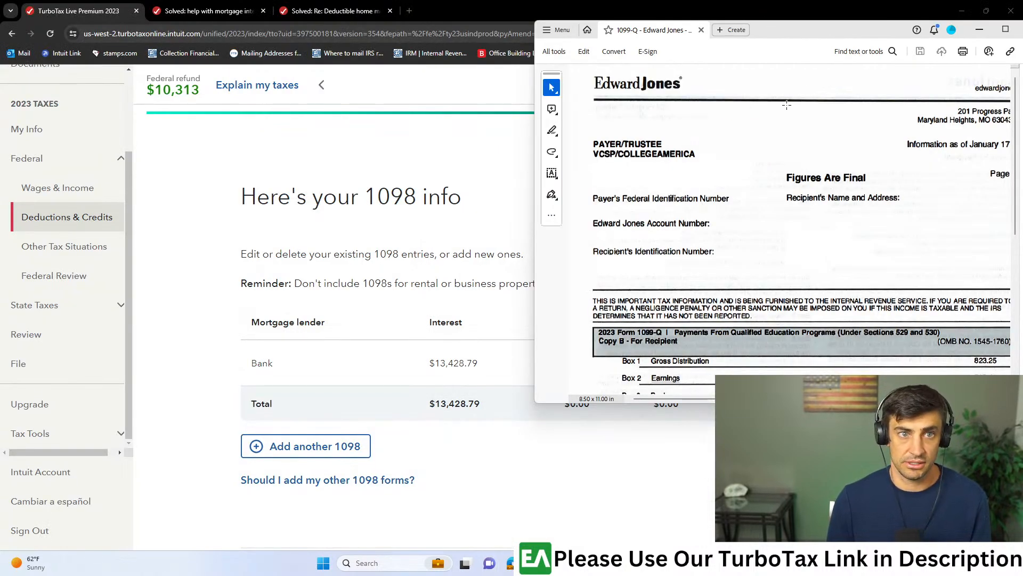
{"action": "left_click_drag", "start_coordinate": [849, 37], "coordinate": [1022, 139]}
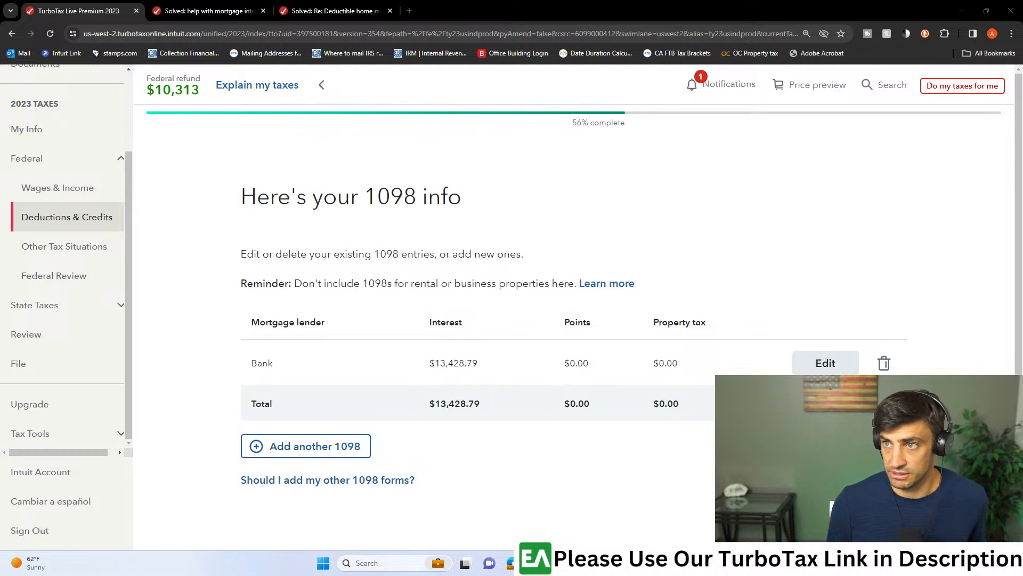
{"action": "left_click_drag", "start_coordinate": [535, 3], "coordinate": [601, 1]}
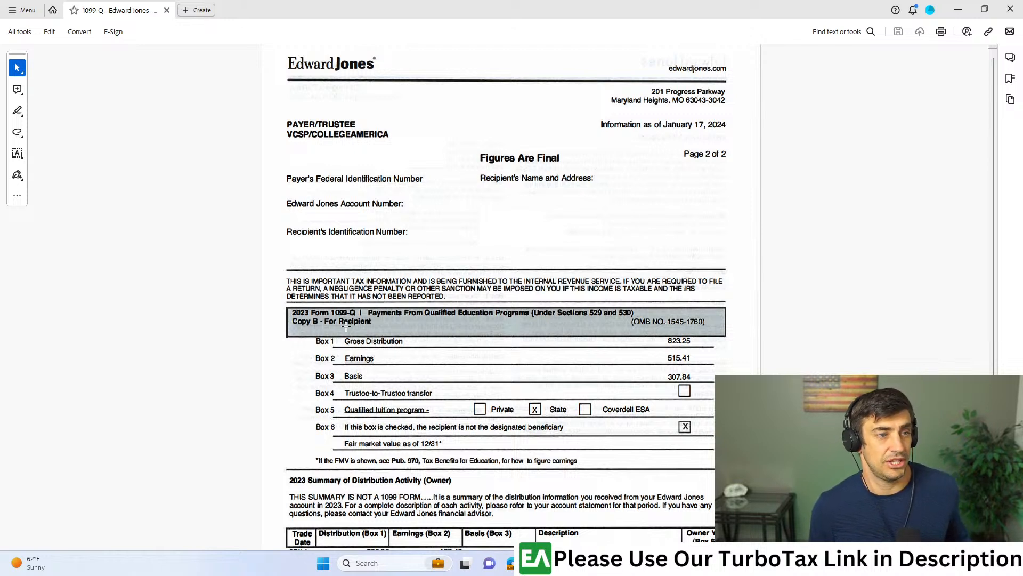
- Review the 2023 Form 1099-Q boxes and the Summary of Distribution Activity table on the Edward Jones statement
{"action": "scroll", "coordinate": [346, 326], "scroll_direction": "down", "scroll_amount": 2}
{"action": "scroll", "coordinate": [321, 255], "scroll_direction": "up", "scroll_amount": 1}
{"action": "scroll", "coordinate": [288, 229], "scroll_direction": "down", "scroll_amount": 2}
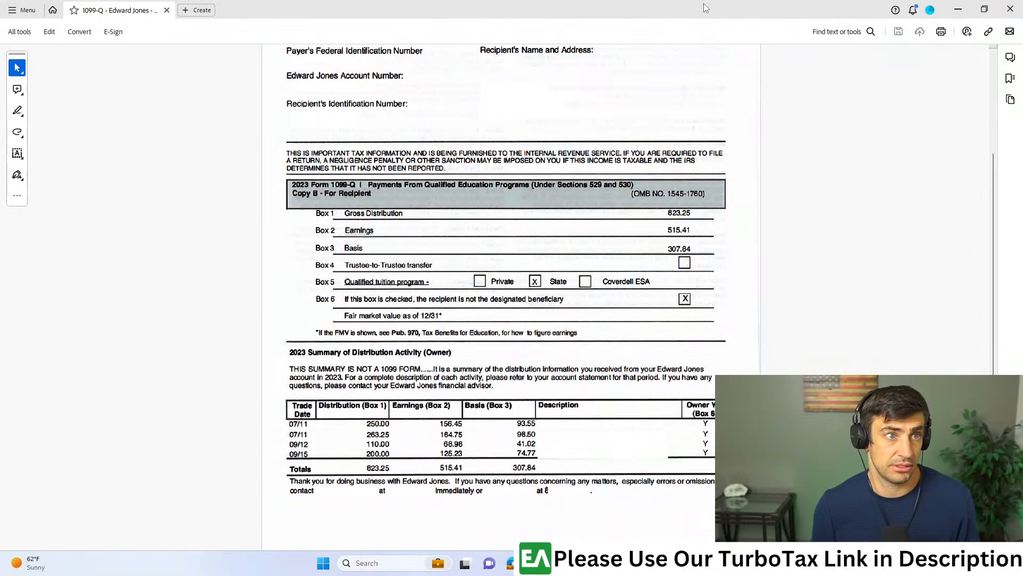
{"action": "scroll", "coordinate": [660, 212], "scroll_direction": "up", "scroll_amount": 5}
{"action": "scroll", "coordinate": [653, 219], "scroll_direction": "down", "scroll_amount": 4}
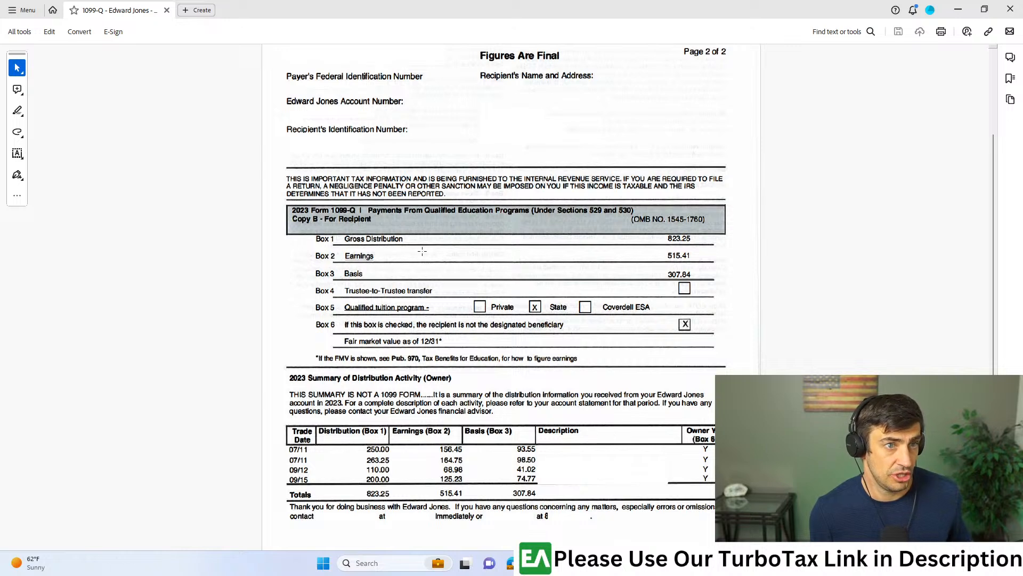
{"action": "scroll", "coordinate": [671, 258], "scroll_direction": "up", "scroll_amount": 3}
{"action": "scroll", "coordinate": [671, 261], "scroll_direction": "down", "scroll_amount": 3}
- Enlarge the 1099-Q and examine the gross distribution, earnings and basis amounts in Boxes 1 to 3
{"action": "left_click", "coordinate": [680, 300]}
{"action": "scroll", "coordinate": [680, 300], "scroll_direction": "up", "scroll_amount": 3}
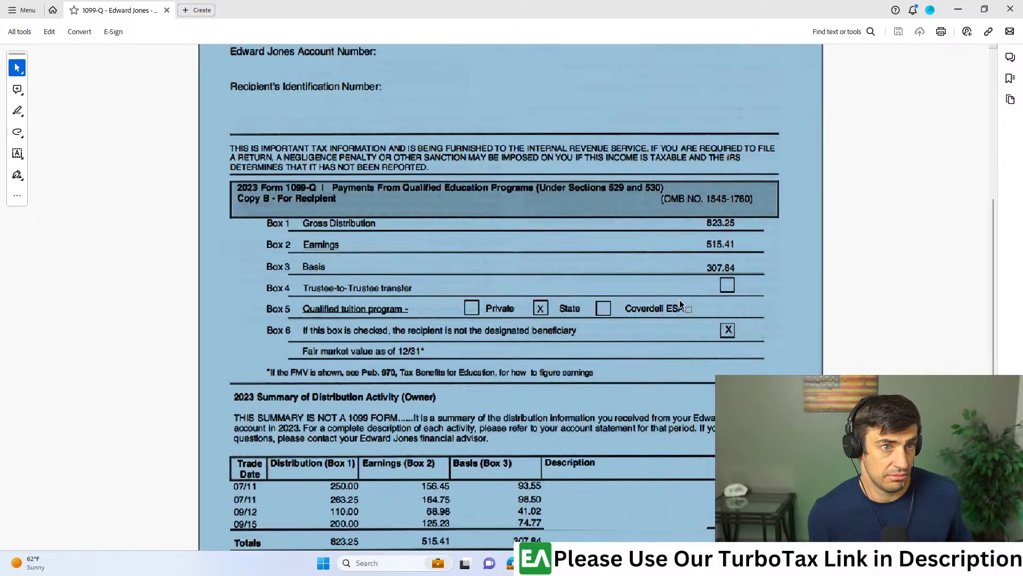
{"action": "left_click_drag", "start_coordinate": [859, 162], "coordinate": [780, 187]}
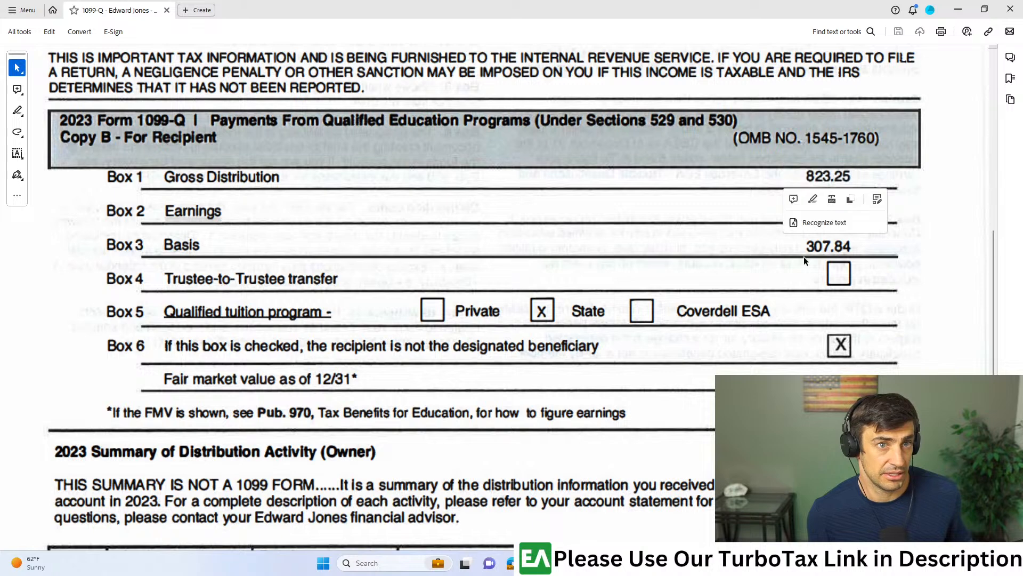
{"action": "left_click", "coordinate": [813, 225]}
{"action": "left_click_drag", "start_coordinate": [857, 196], "coordinate": [797, 238]}
{"action": "left_click", "coordinate": [782, 263]}
{"action": "left_click", "coordinate": [797, 238]}
{"action": "left_click", "coordinate": [805, 252]}
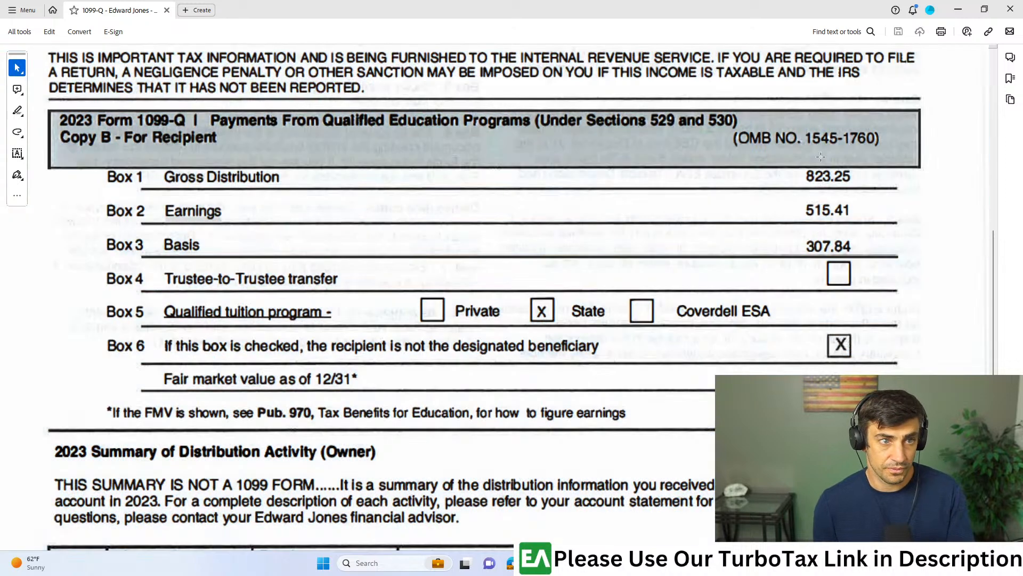
- Switch back to the TurboTax return, go to Wages & Income and search the income topics for "1099-q"
{"action": "left_click_drag", "start_coordinate": [802, 4], "coordinate": [1022, 13]}
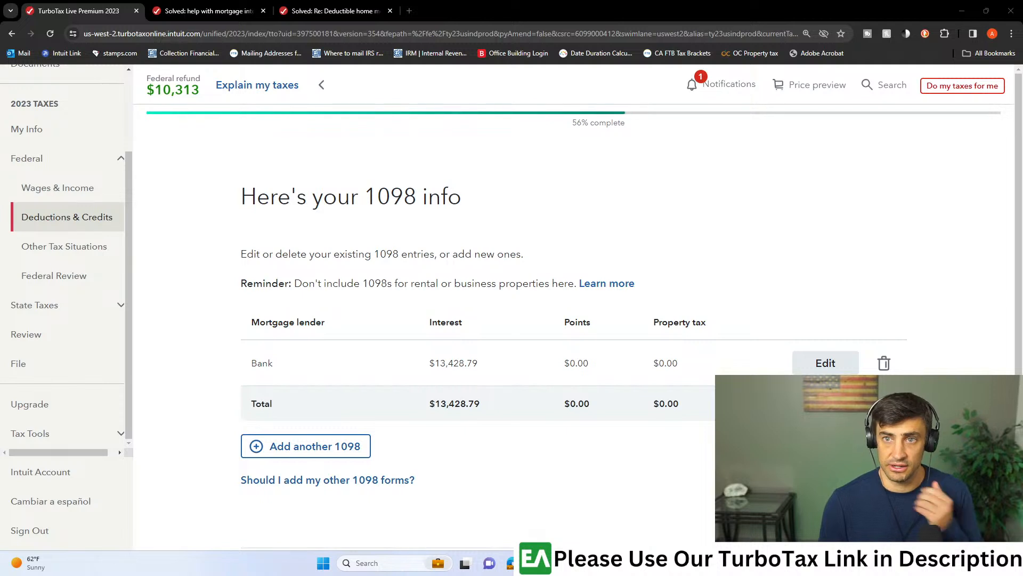
{"action": "left_click", "coordinate": [87, 192]}
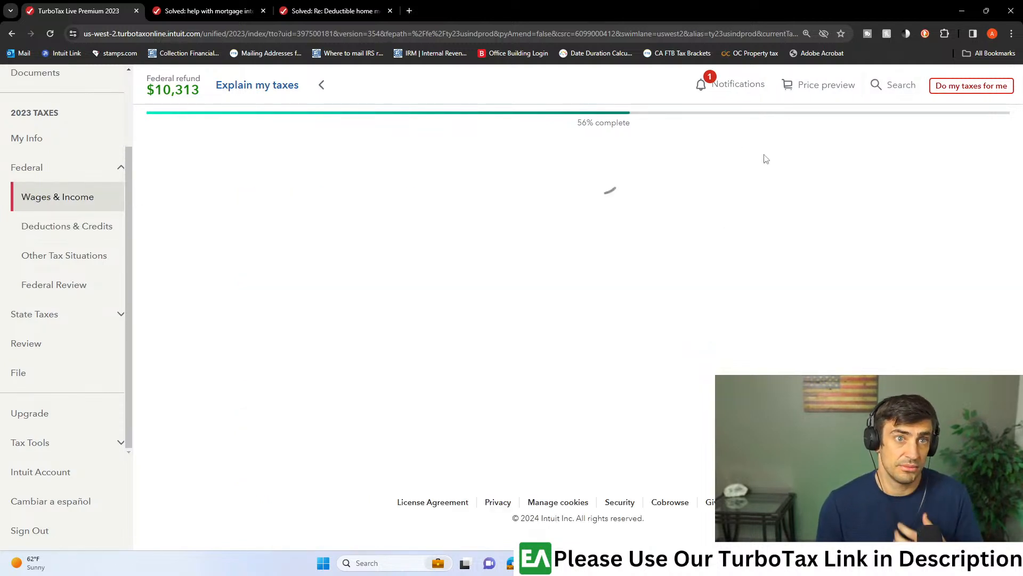
{"action": "scroll", "coordinate": [694, 327], "scroll_direction": "down", "scroll_amount": 10}
{"action": "scroll", "coordinate": [577, 324], "scroll_direction": "up", "scroll_amount": 2}
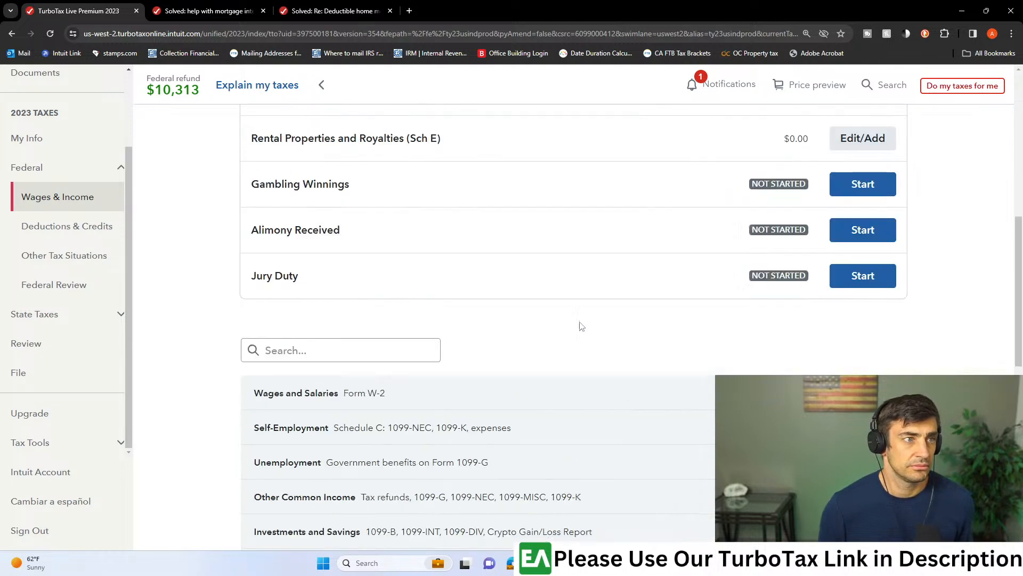
{"action": "left_click", "coordinate": [337, 388]}
{"action": "type", "text": "1099-q"}
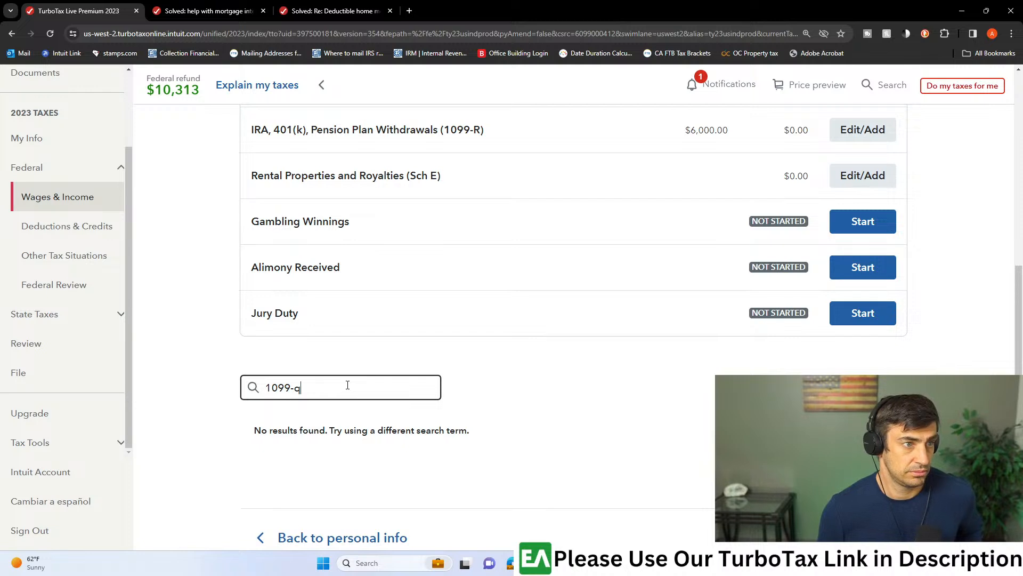
- Replace the income topic search with "529" and look through the listed income sections
{"action": "left_click_drag", "start_coordinate": [348, 384], "coordinate": [236, 392]}
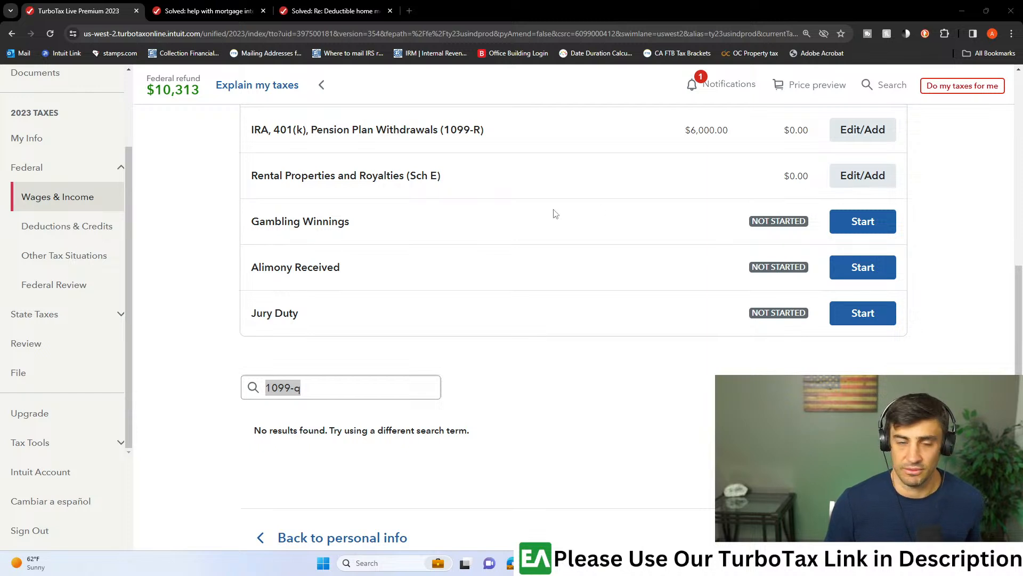
{"action": "left_click", "coordinate": [306, 395]}
{"action": "left_click_drag", "start_coordinate": [318, 385], "coordinate": [237, 390]}
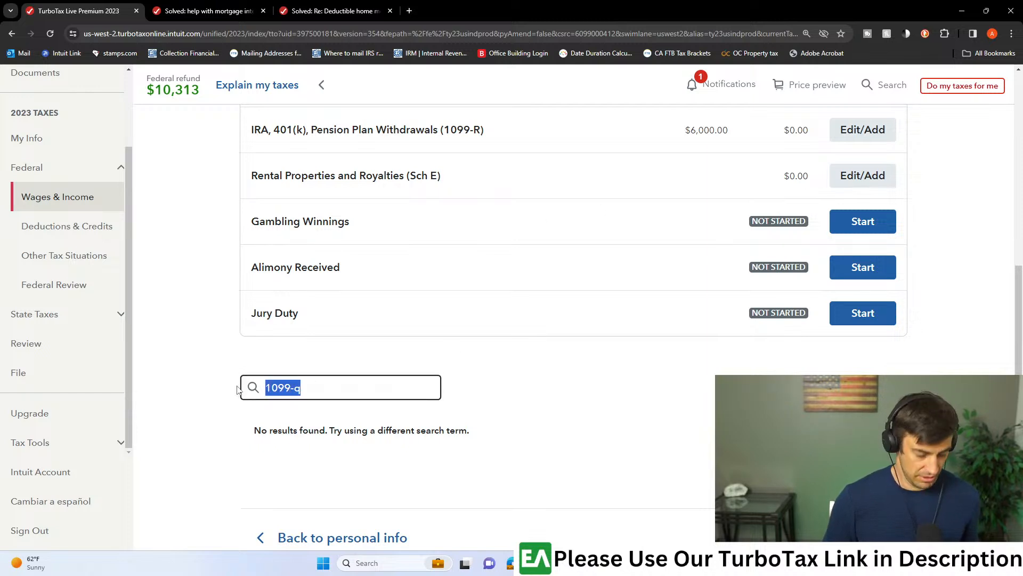
{"action": "type", "text": "529"}
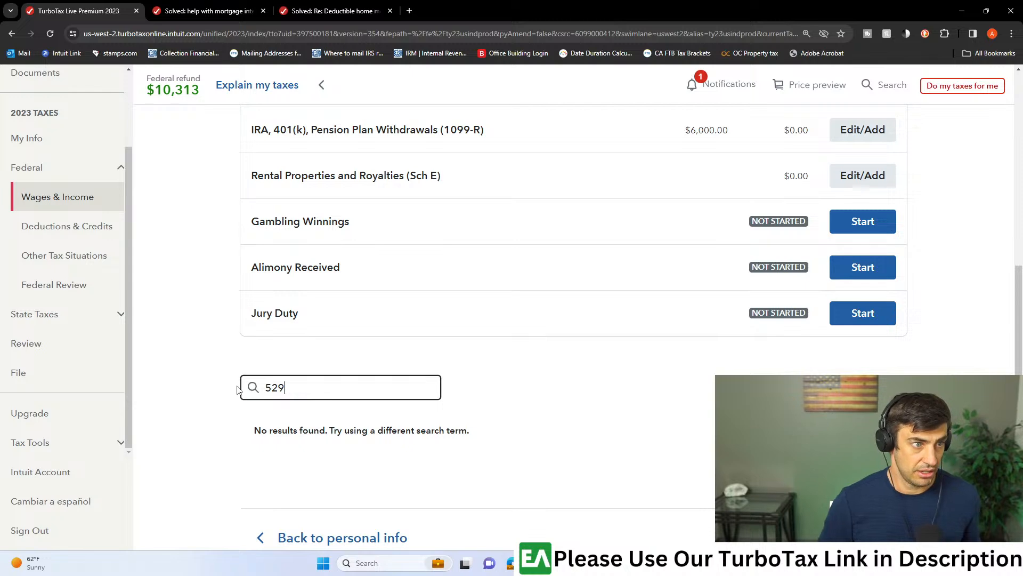
{"action": "scroll", "coordinate": [669, 398], "scroll_direction": "down", "scroll_amount": 2}
{"action": "scroll", "coordinate": [669, 398], "scroll_direction": "up", "scroll_amount": 10}
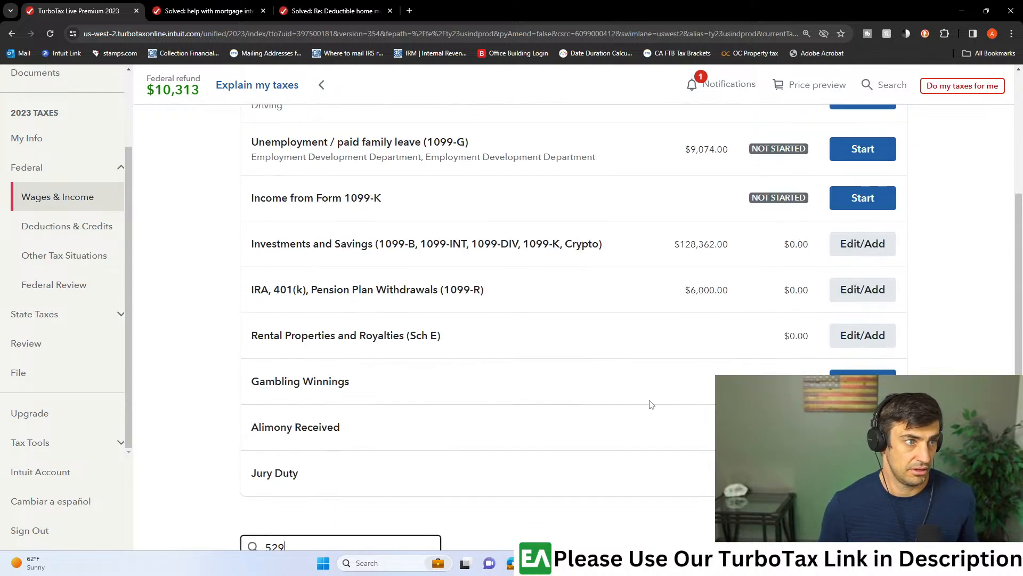
{"action": "scroll", "coordinate": [598, 393], "scroll_direction": "down", "scroll_amount": 10}
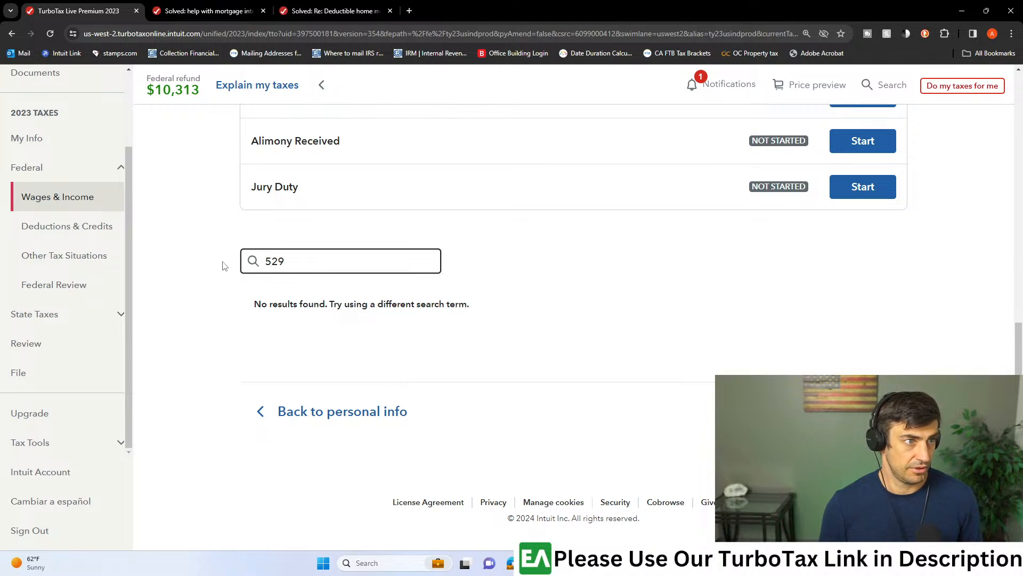
- Clear the income topic search, expand Less Common Income and open Miscellaneous Income, 1099-A, 1099-C
{"action": "double_click", "coordinate": [290, 263]}
{"action": "key", "text": "BackSpace"}
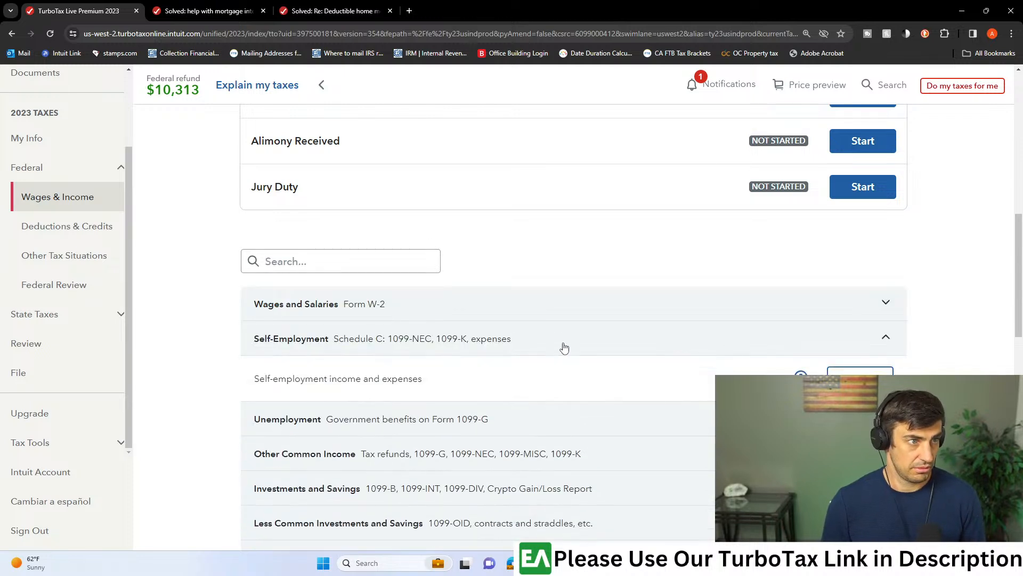
{"action": "scroll", "coordinate": [563, 346], "scroll_direction": "down", "scroll_amount": 4}
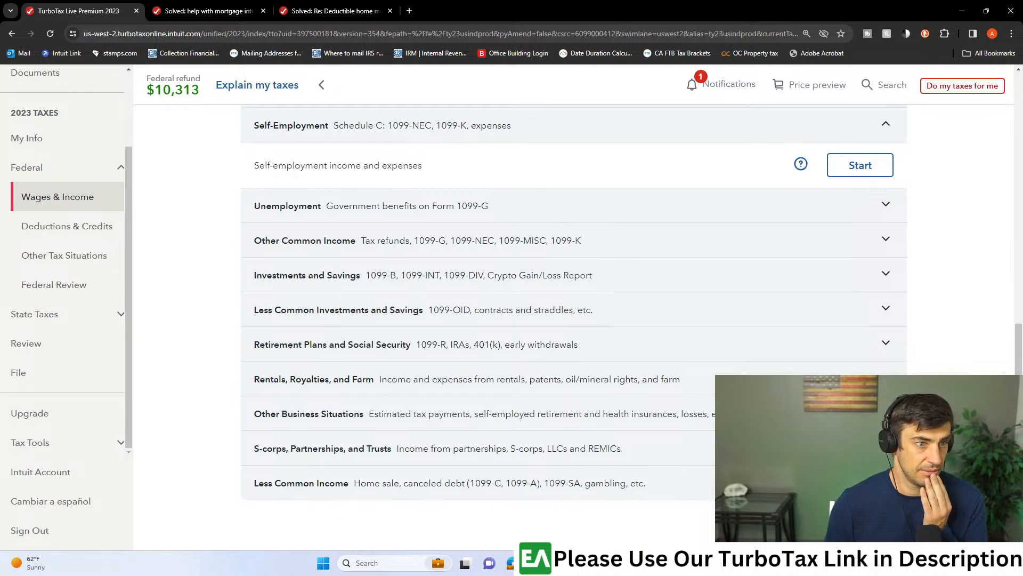
{"action": "scroll", "coordinate": [895, 349], "scroll_direction": "down", "scroll_amount": 3}
{"action": "left_click", "coordinate": [887, 323]}
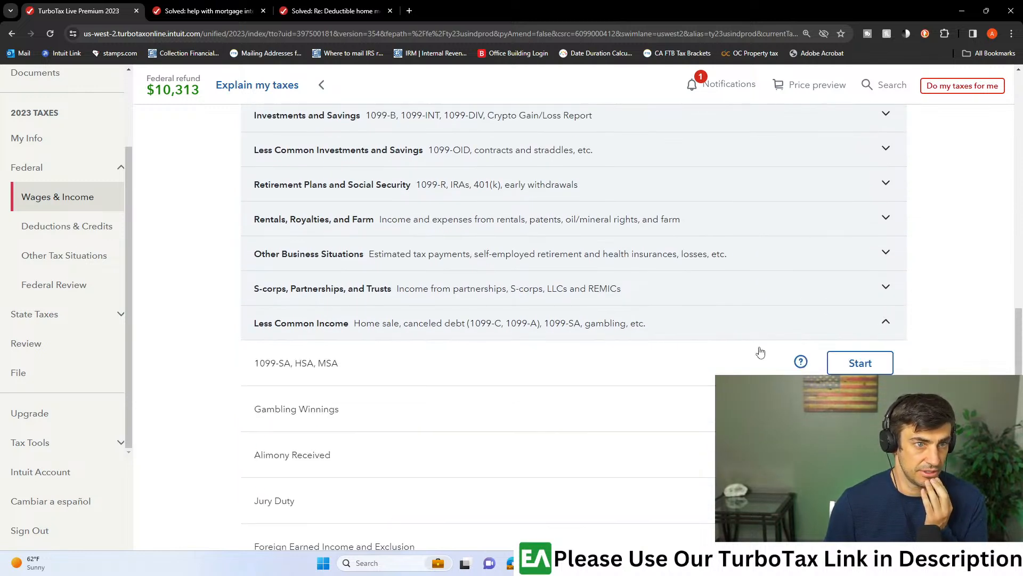
{"action": "scroll", "coordinate": [701, 358], "scroll_direction": "down", "scroll_amount": 4}
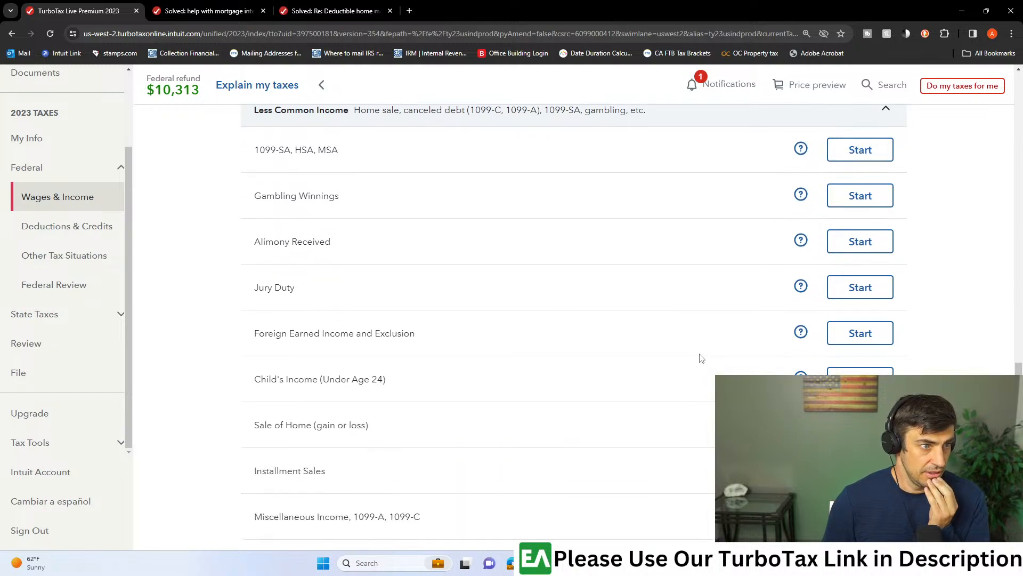
{"action": "scroll", "coordinate": [702, 358], "scroll_direction": "down", "scroll_amount": 1}
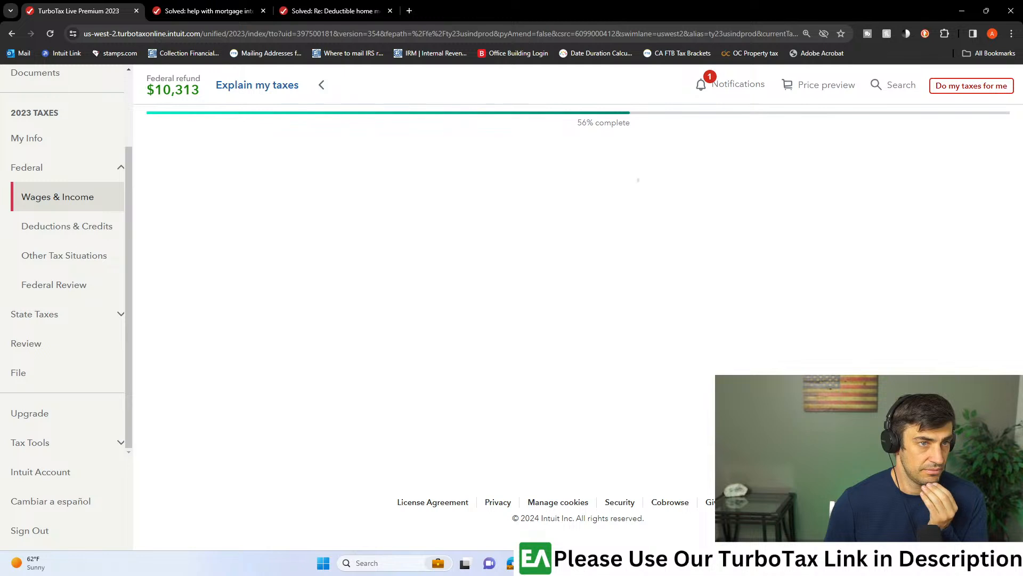
- Look through the miscellaneous income list for the Coverdell ESA and 529 qualified tuition programs (Form 1099-Q) entry
{"action": "scroll", "coordinate": [641, 367], "scroll_direction": "down", "scroll_amount": 3}
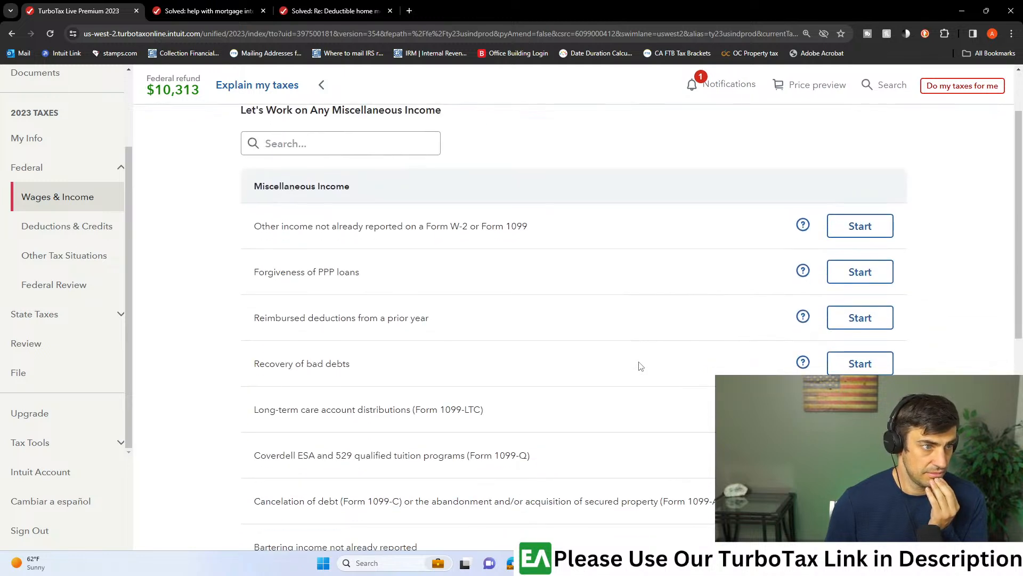
{"action": "left_click_drag", "start_coordinate": [323, 375], "coordinate": [533, 377]}
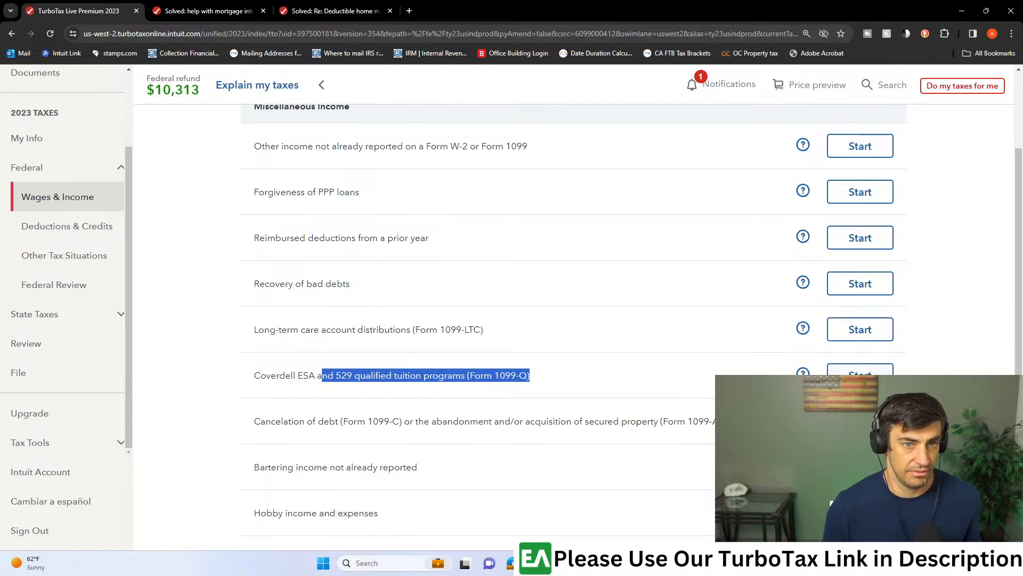
{"action": "scroll", "coordinate": [710, 341], "scroll_direction": "down", "scroll_amount": 4}
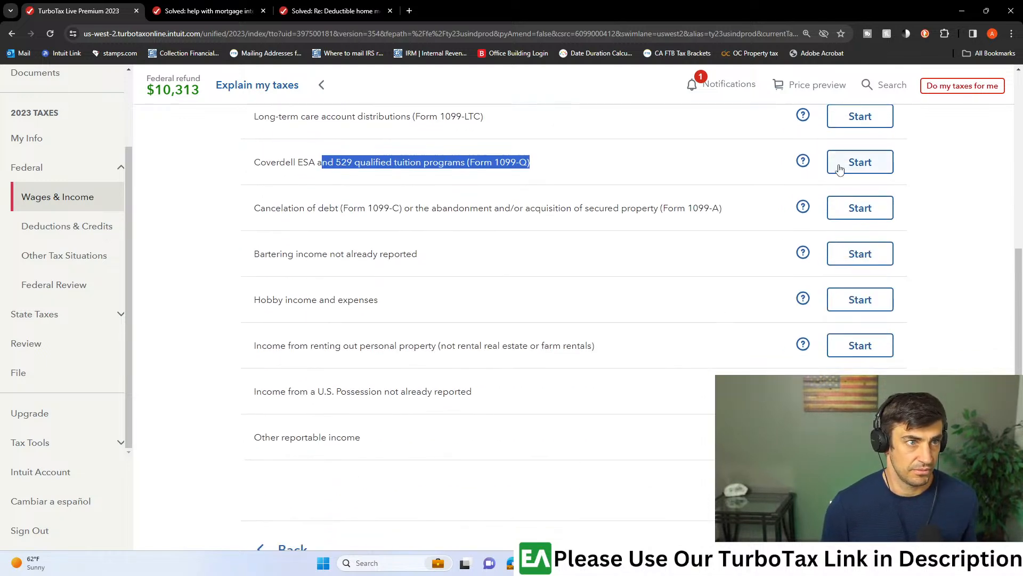
{"action": "scroll", "coordinate": [743, 315], "scroll_direction": "up", "scroll_amount": 7}
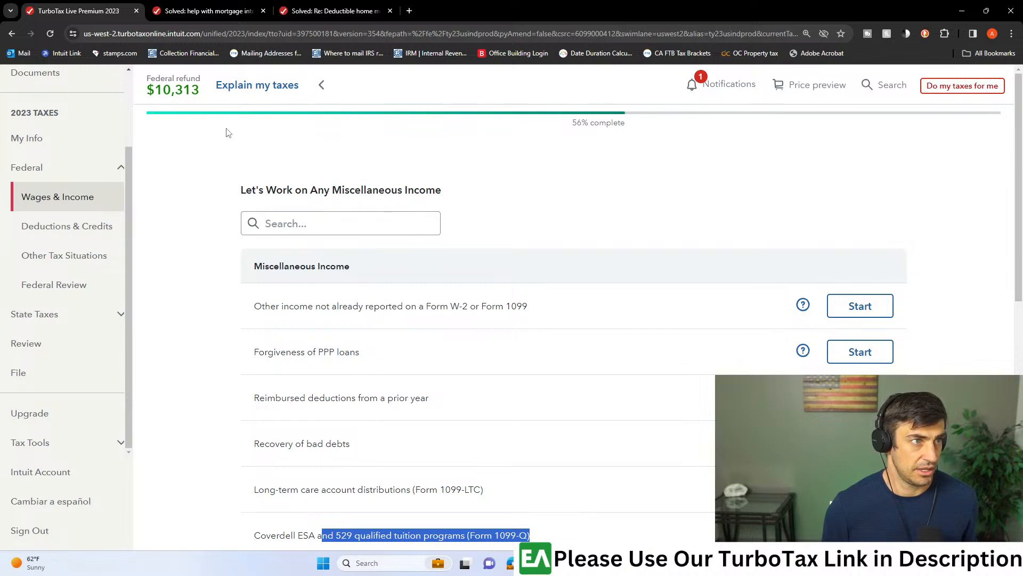
- Return to Wages & Income, revisit Miscellaneous Income, and start the Coverdell ESA and 529 qualified tuition programs (Form 1099-Q) section
{"action": "left_click", "coordinate": [47, 202]}
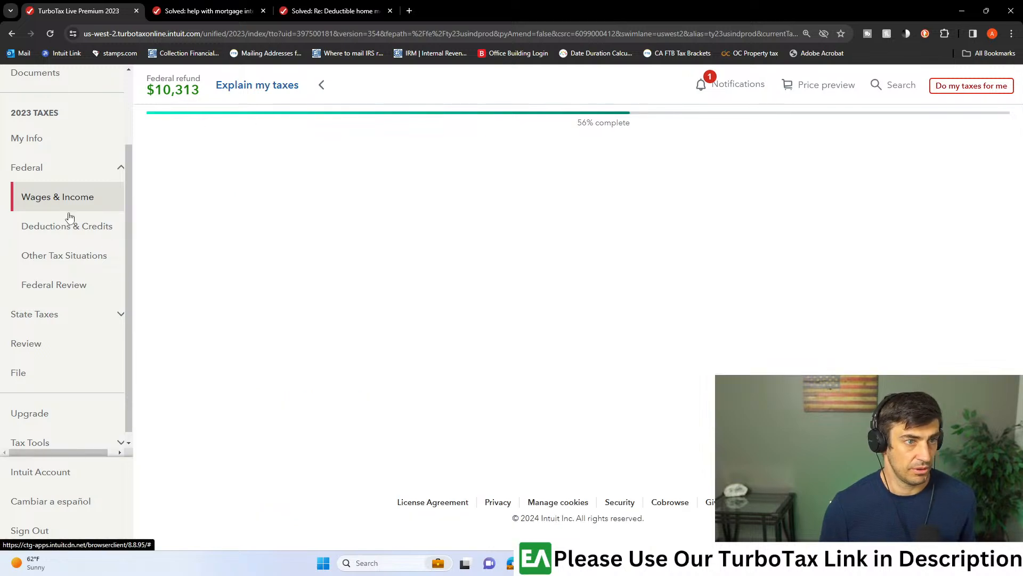
{"action": "scroll", "coordinate": [623, 338], "scroll_direction": "down", "scroll_amount": 10}
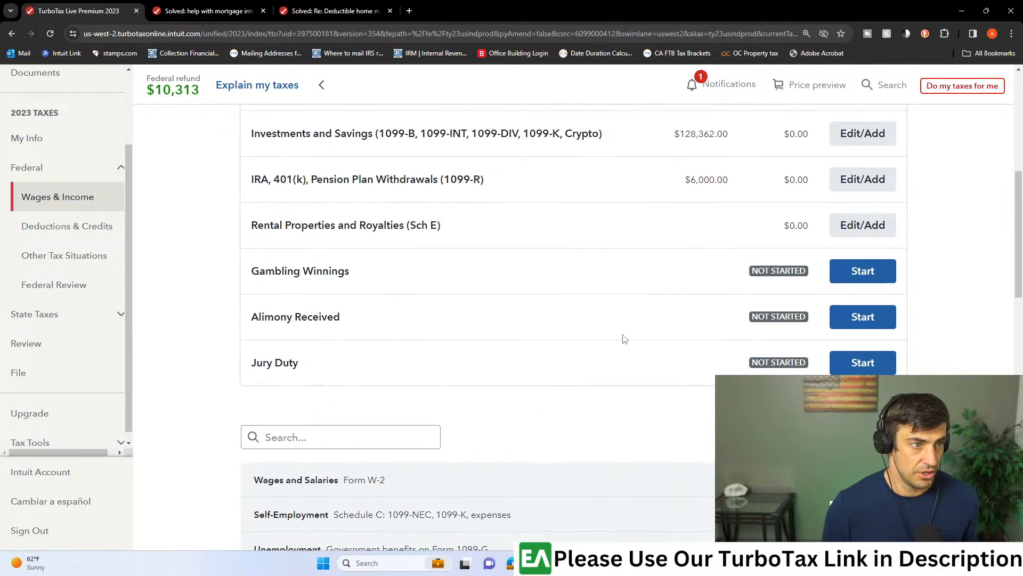
{"action": "scroll", "coordinate": [611, 340], "scroll_direction": "down", "scroll_amount": 4}
{"action": "scroll", "coordinate": [612, 340], "scroll_direction": "up", "scroll_amount": 5}
{"action": "scroll", "coordinate": [612, 340], "scroll_direction": "down", "scroll_amount": 9}
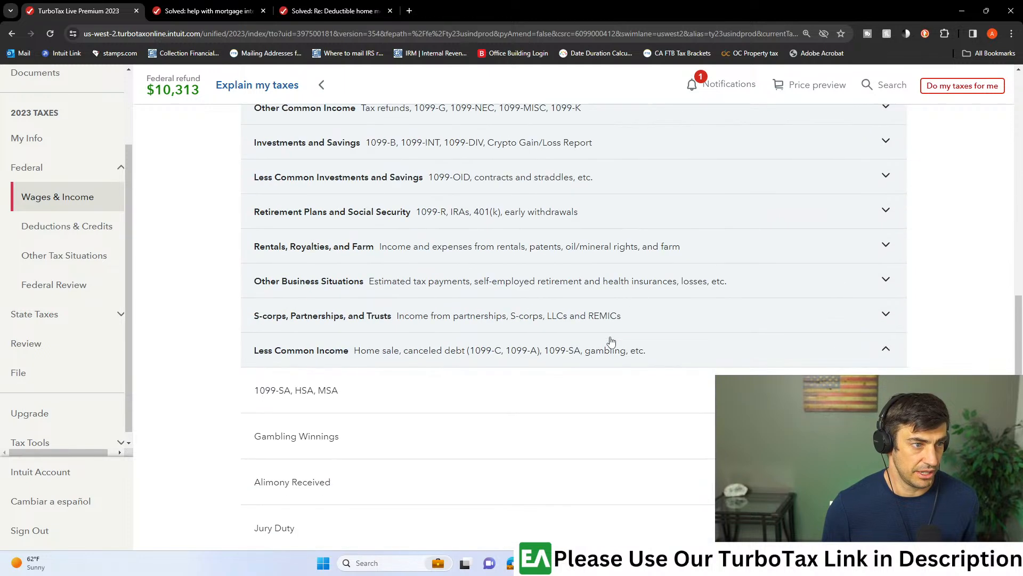
{"action": "scroll", "coordinate": [367, 254], "scroll_direction": "down", "scroll_amount": 5}
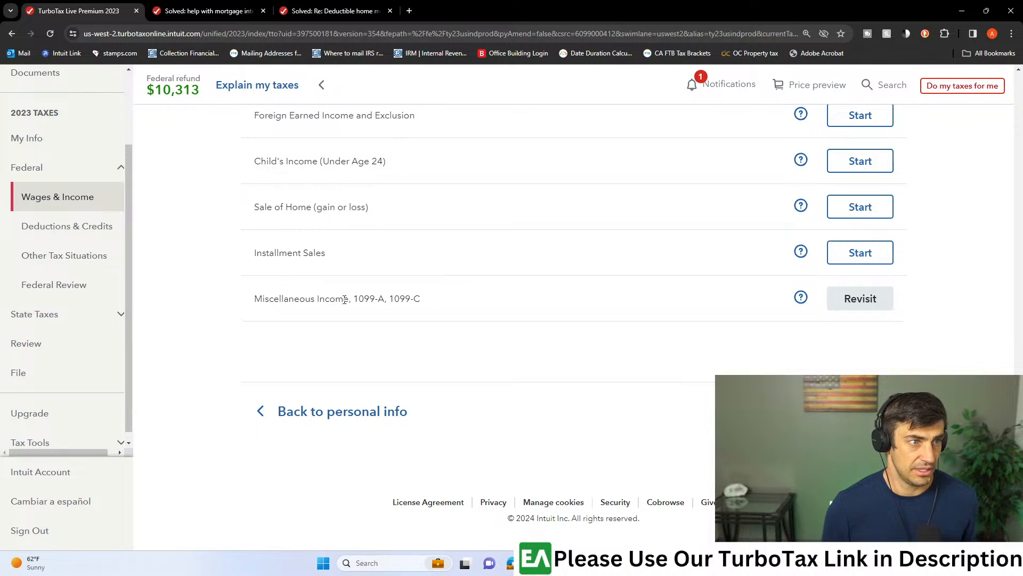
{"action": "left_click", "coordinate": [872, 306]}
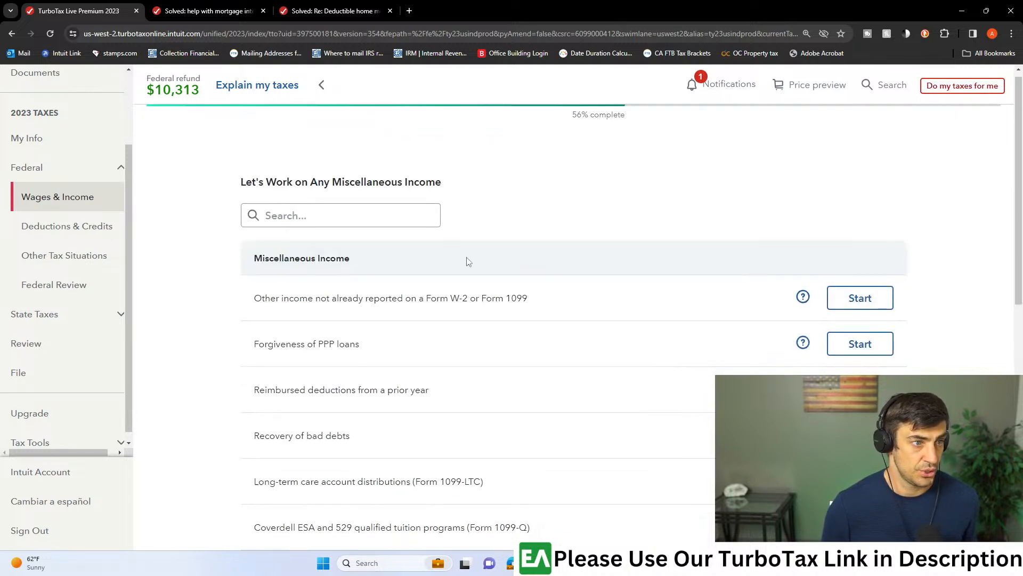
{"action": "scroll", "coordinate": [469, 261], "scroll_direction": "down", "scroll_amount": 4}
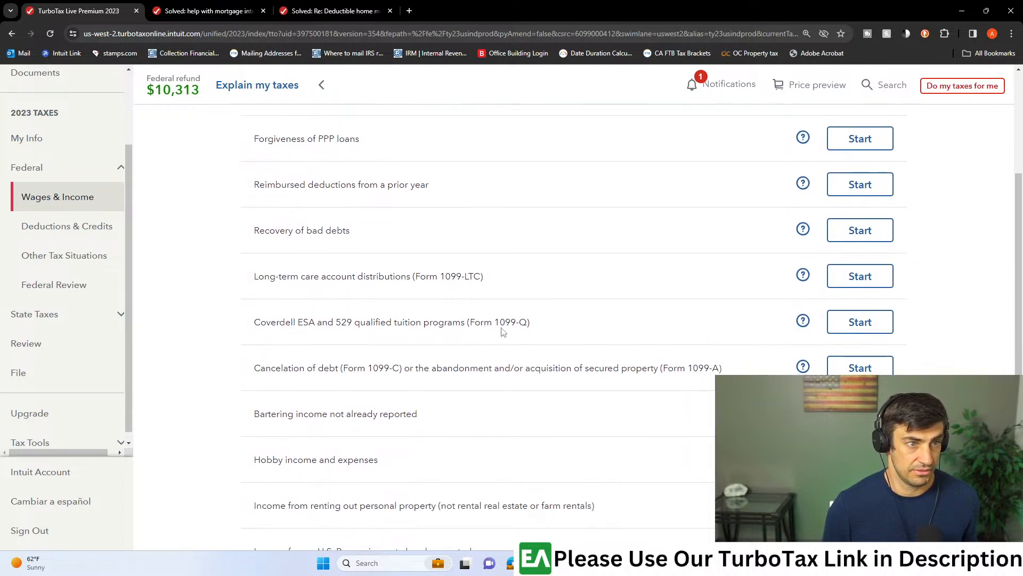
{"action": "left_click", "coordinate": [841, 330]}
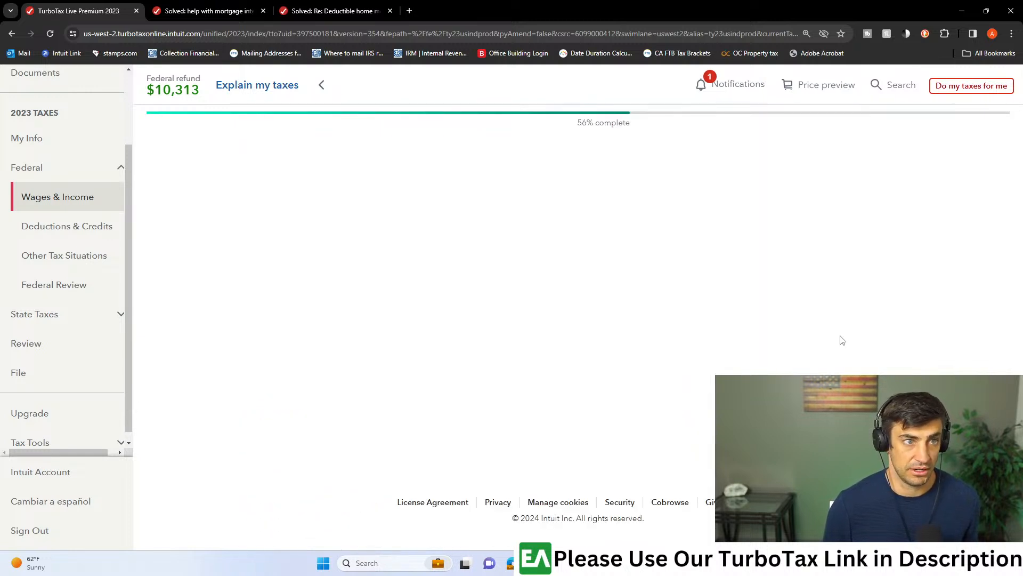
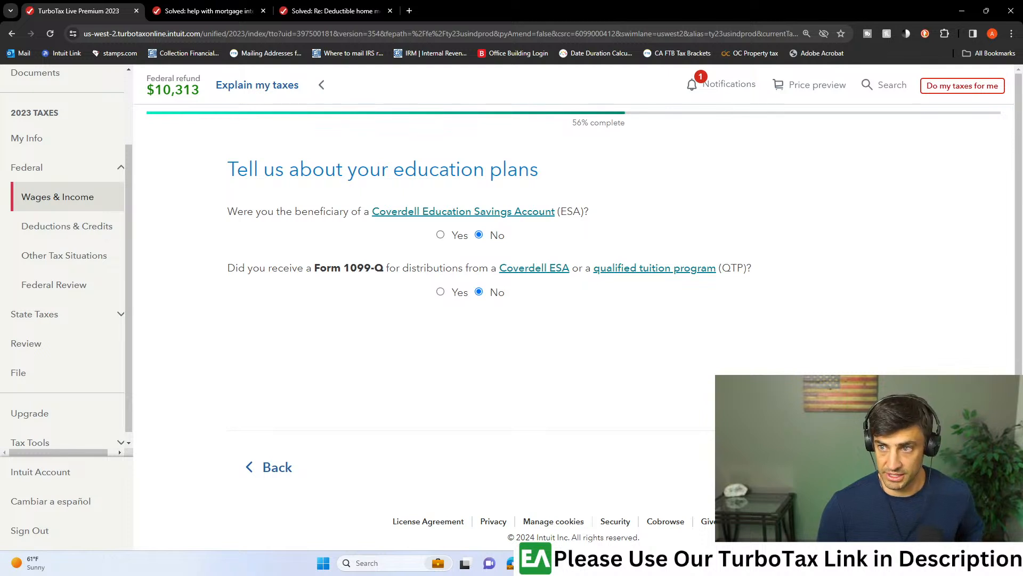
- Report that a Form 1099-Q was received and choose the first listed taxpayer as its recipient
{"action": "left_click", "coordinate": [450, 292]}
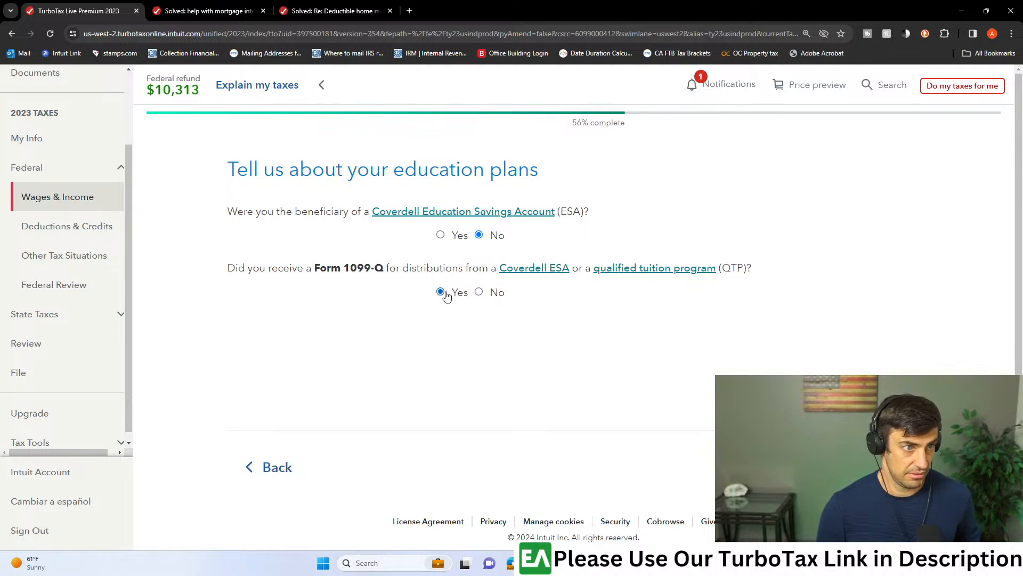
{"action": "left_click", "coordinate": [877, 467]}
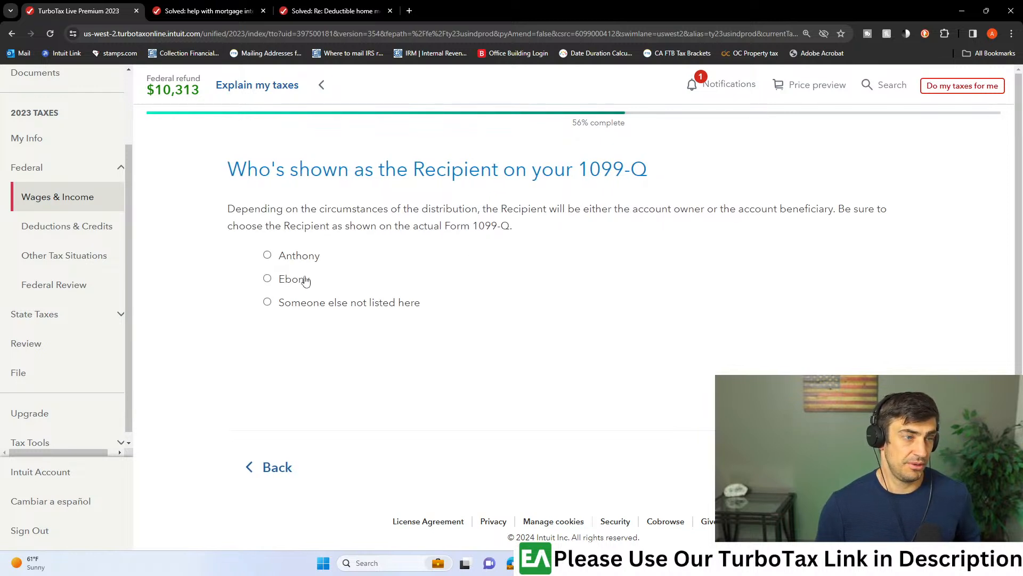
{"action": "left_click", "coordinate": [268, 255]}
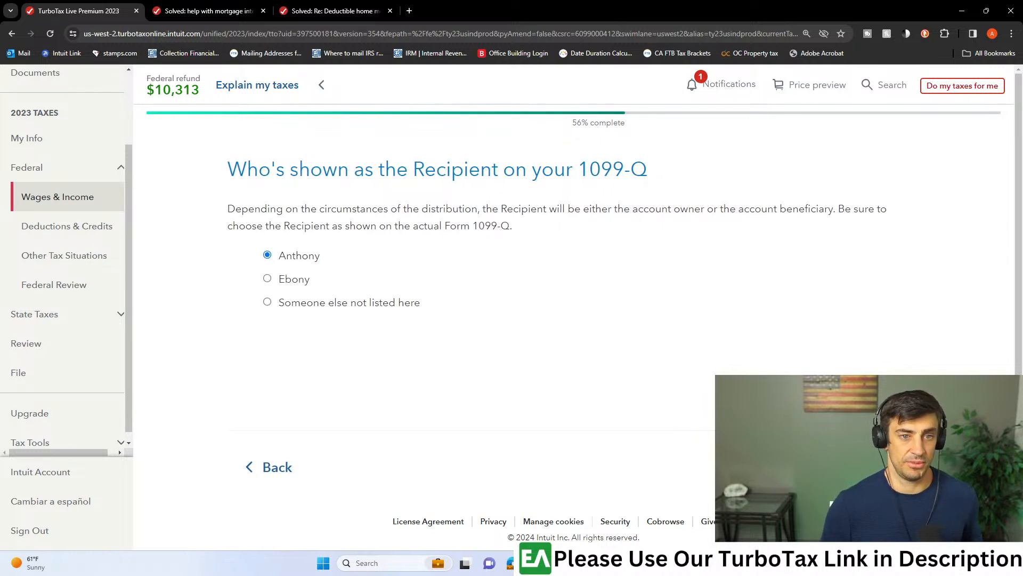
{"action": "left_click", "coordinate": [876, 466]}
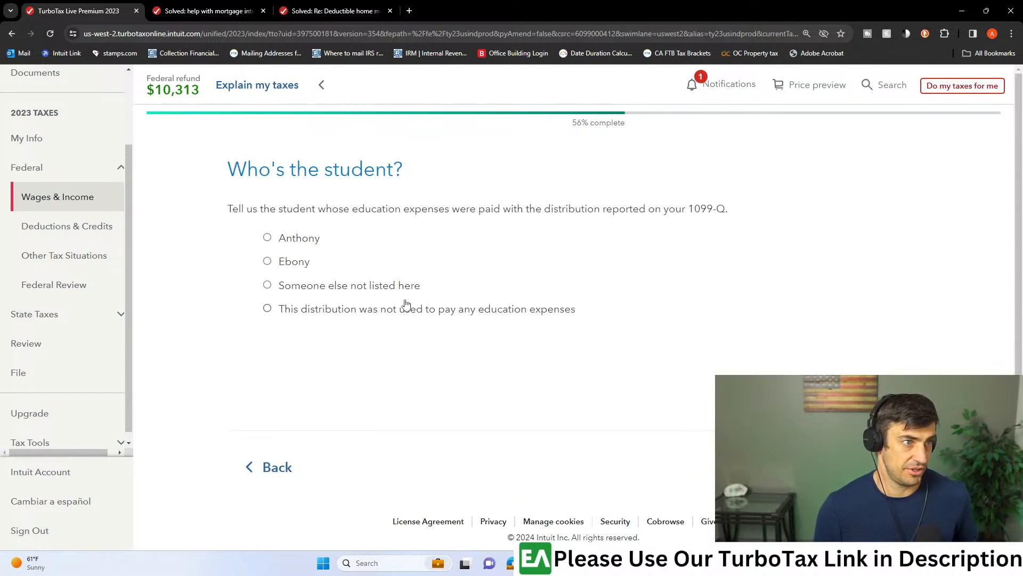
- Choose someone else not listed as the student and enter the student's name as "grand kid"
{"action": "left_click", "coordinate": [268, 287]}
{"action": "left_click", "coordinate": [877, 467]}
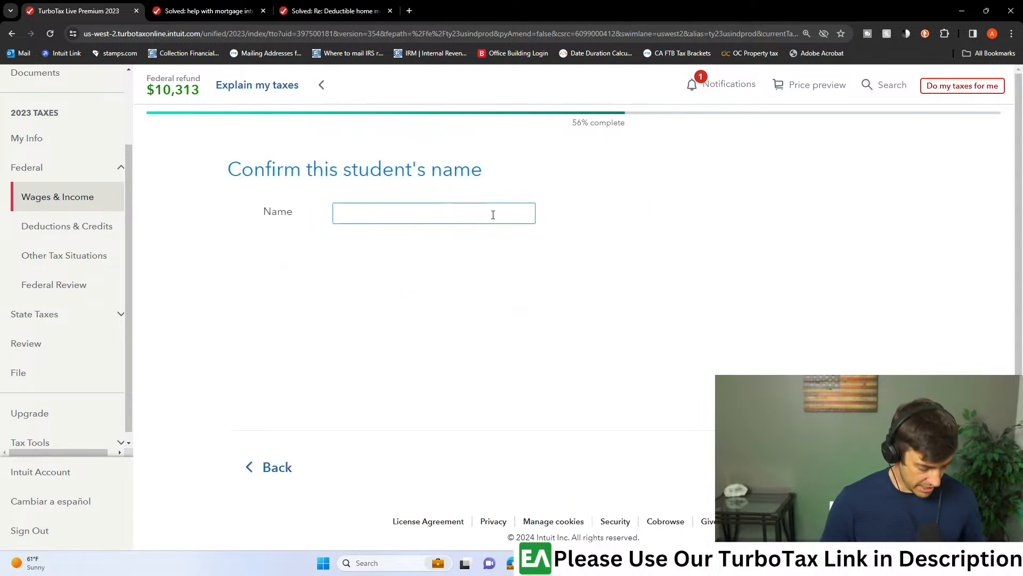
{"action": "type", "text": "grandkid"}
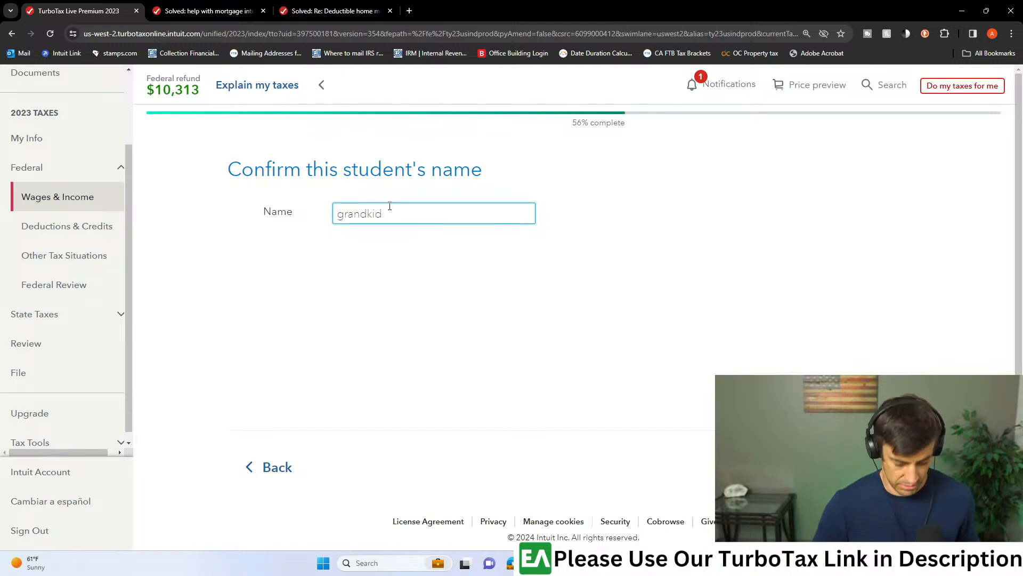
{"action": "key", "text": "Left"}
{"action": "key", "text": "Left"}
{"action": "key", "text": "Left"}
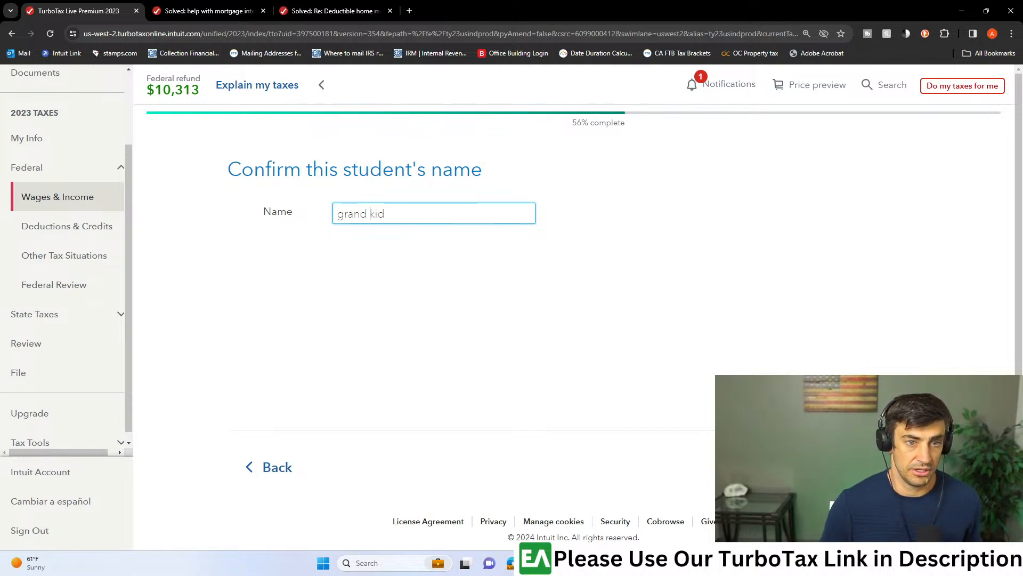
{"action": "key", "text": "Return"}
- Switch to the Edward Jones 1099-Q PDF in Adobe Acrobat and locate the payer's federal identification number
{"action": "mouse_move", "coordinate": [511, 563]}
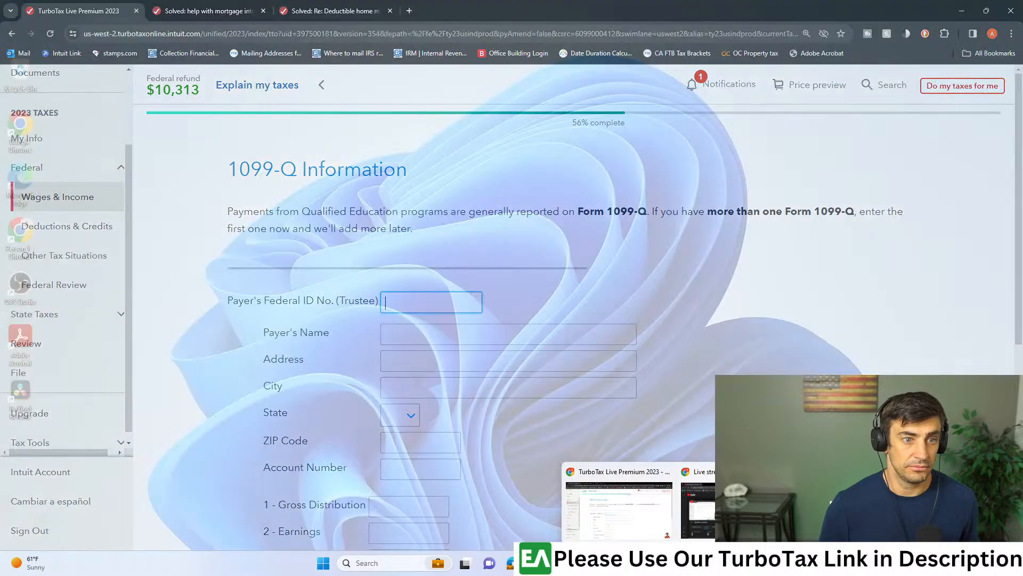
{"action": "left_click", "coordinate": [734, 510]}
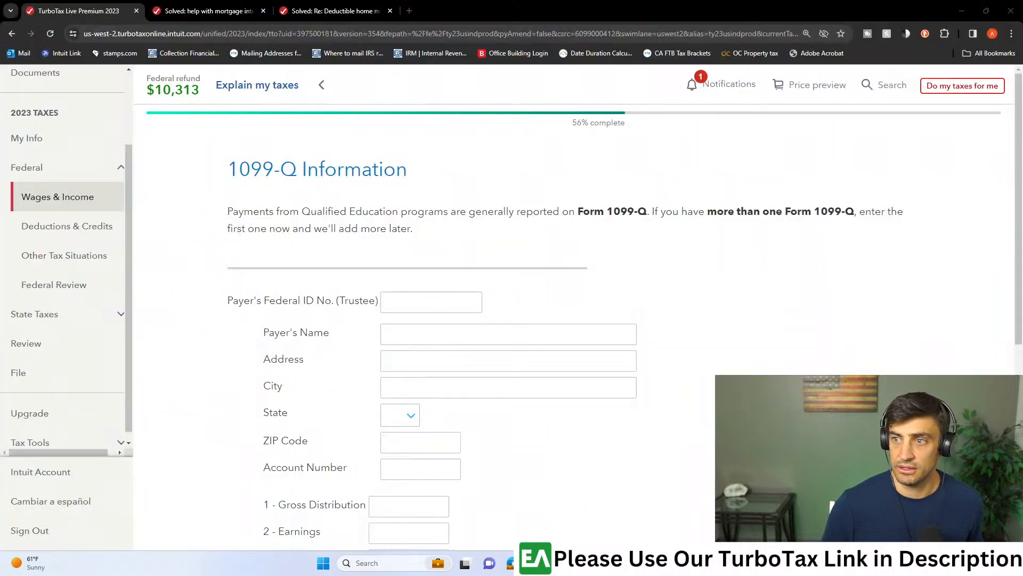
{"action": "scroll", "coordinate": [527, 262], "scroll_direction": "down", "scroll_amount": 2}
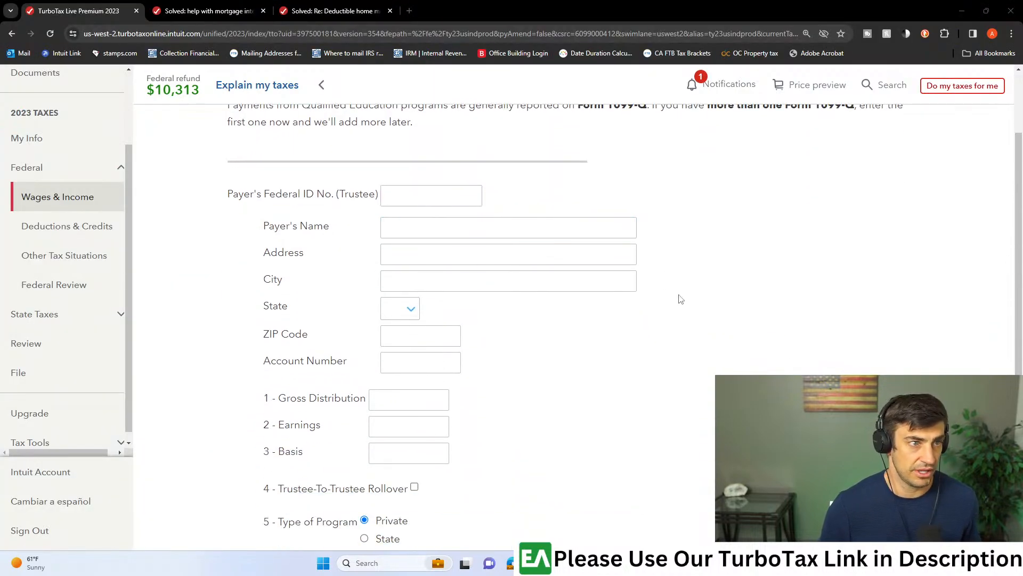
{"action": "scroll", "coordinate": [682, 299], "scroll_direction": "down", "scroll_amount": 4}
{"action": "scroll", "coordinate": [681, 298], "scroll_direction": "up", "scroll_amount": 6}
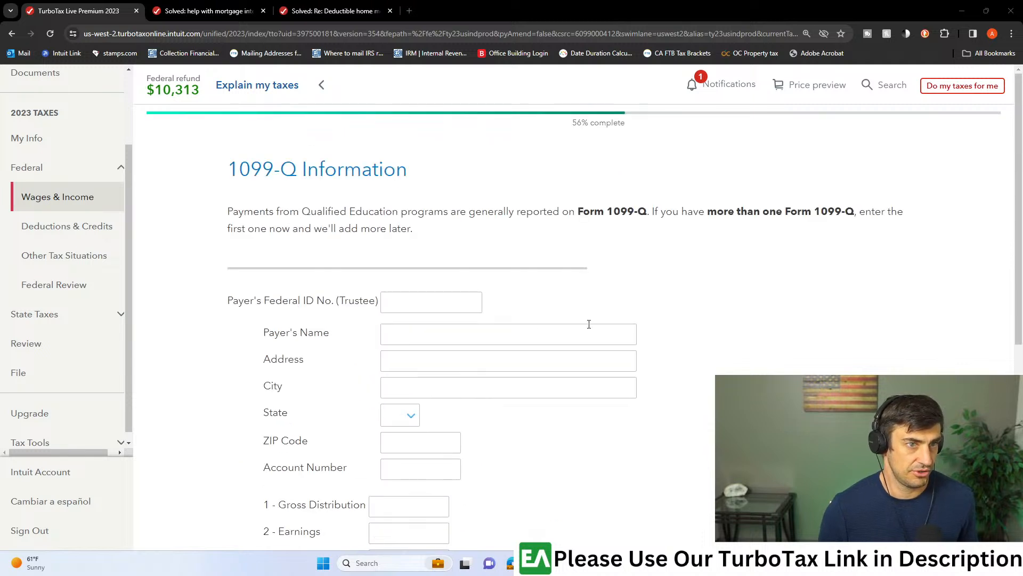
{"action": "left_click", "coordinate": [414, 306]}
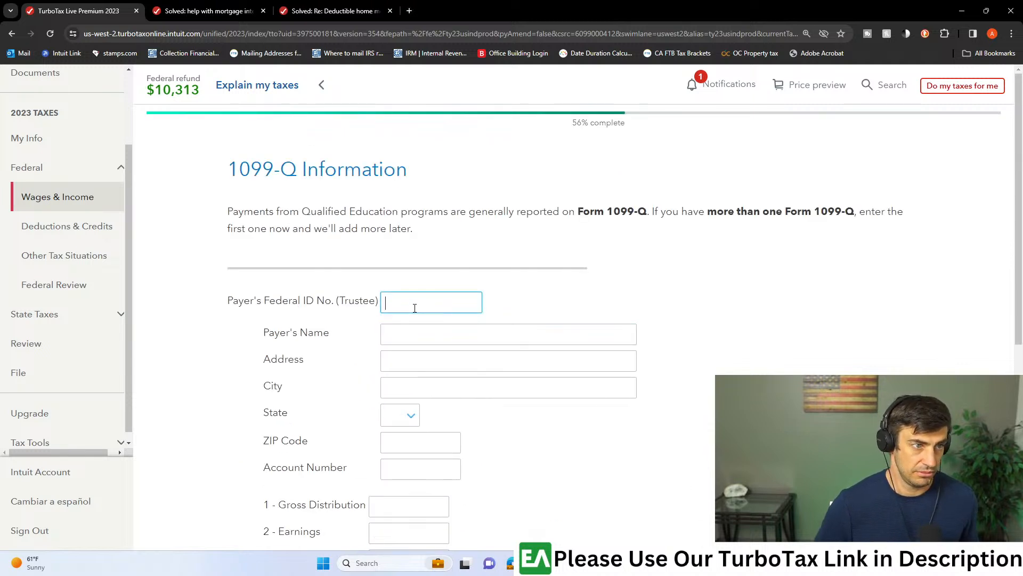
{"action": "left_click", "coordinate": [655, 563]}
{"action": "left_click", "coordinate": [660, 509]}
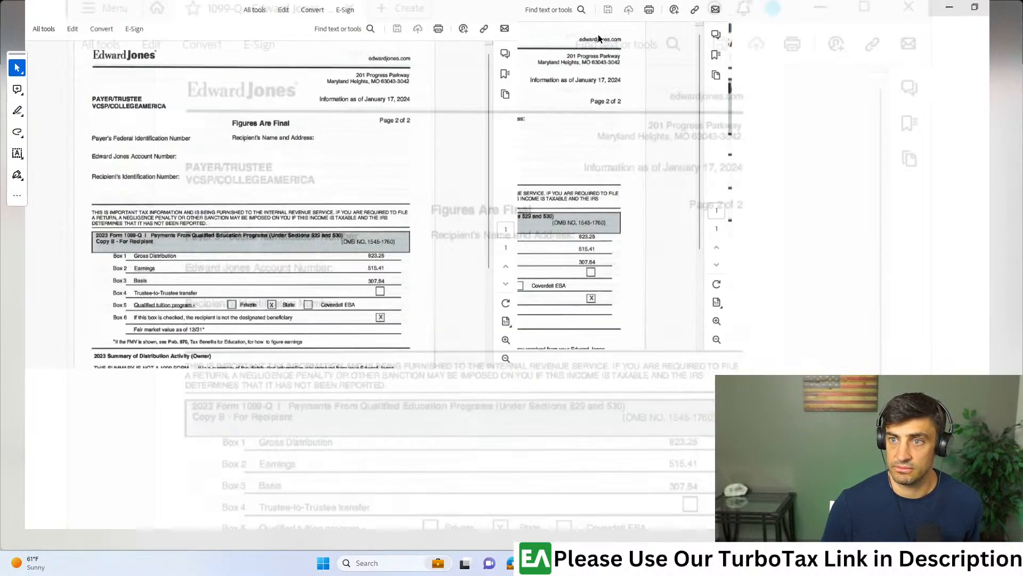
{"action": "scroll", "coordinate": [465, 273], "scroll_direction": "up", "scroll_amount": 3}
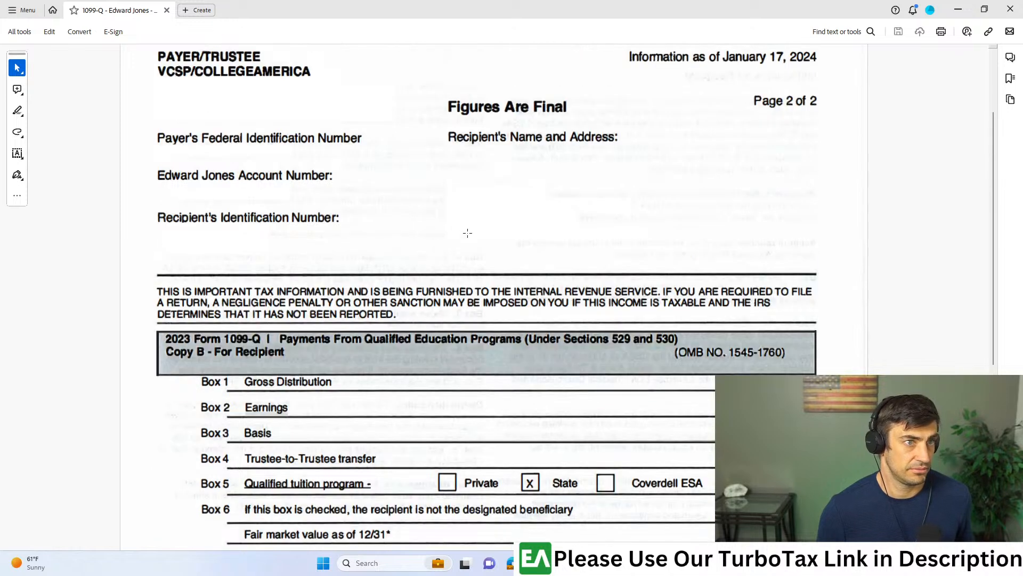
{"action": "left_click_drag", "start_coordinate": [340, 128], "coordinate": [459, 154]}
{"action": "left_click_drag", "start_coordinate": [617, 5], "coordinate": [674, 17]}
- Return to TurboTax in the browser and enter the payer's federal ID number
{"action": "key", "text": "alt+Tab"}
{"action": "left_click", "coordinate": [460, 301]}
{"action": "type", "text": "12-3456498"}
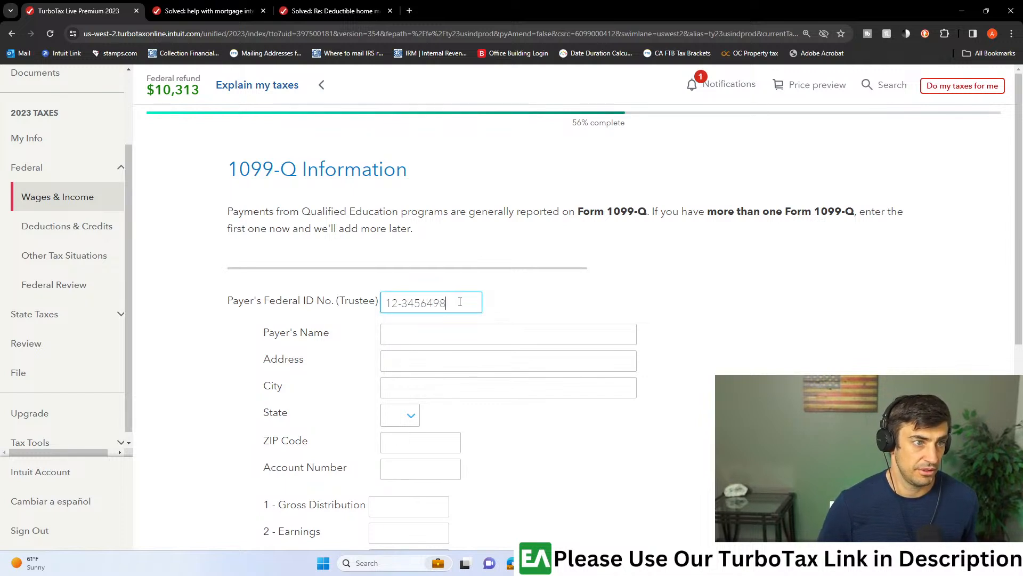
- Enter "Bank" as the payer's name and fill in the payer's street address, city, state and ZIP code
{"action": "left_click", "coordinate": [459, 332]}
{"action": "type", "text": "Bank"}
{"action": "key", "text": "Tab"}
{"action": "key", "text": "Tab"}
{"action": "key", "text": "shift+Tab"}
{"action": "type", "text": "123"}
{"action": "key", "text": "Tab"}
{"action": "type", "text": "Newport"}
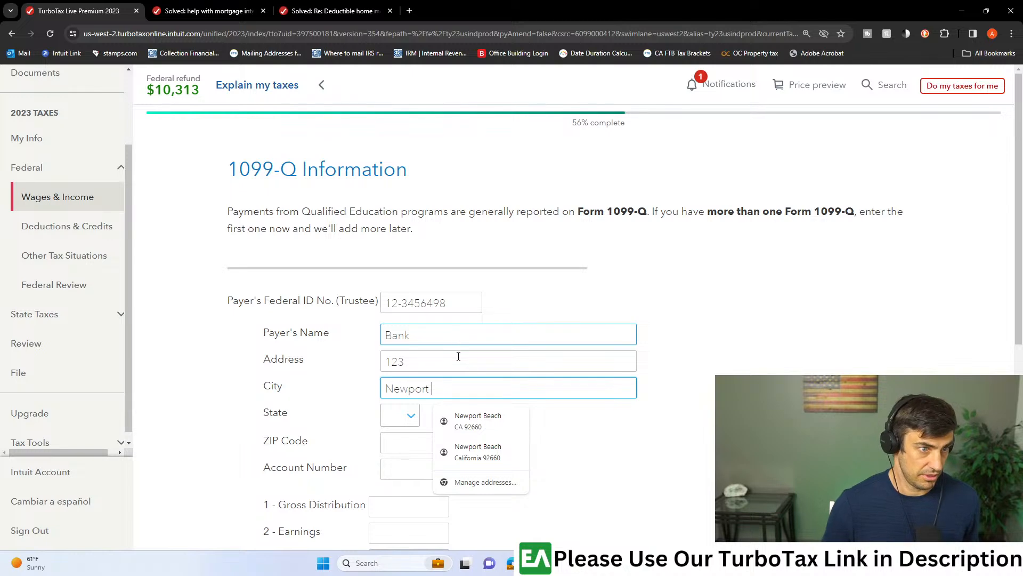
{"action": "left_click", "coordinate": [478, 421]}
- Consult the Edward Jones 1099-Q PDF and enter gross distribution 823.25, earnings 515.41 and basis 307.84 in TurboTax
{"action": "scroll", "coordinate": [613, 434], "scroll_direction": "down", "scroll_amount": 3}
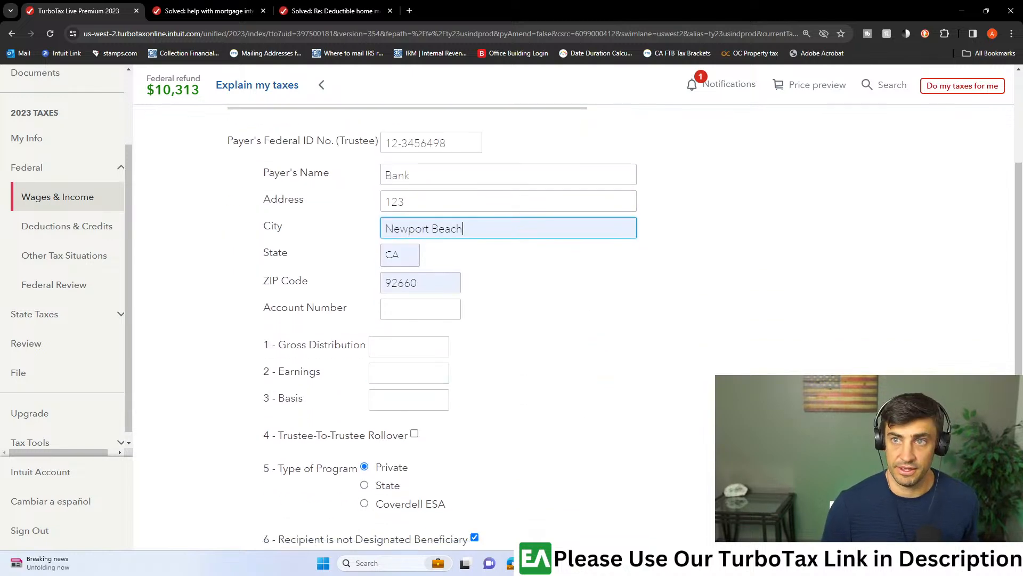
{"action": "left_click_drag", "start_coordinate": [305, 4], "coordinate": [359, 3]}
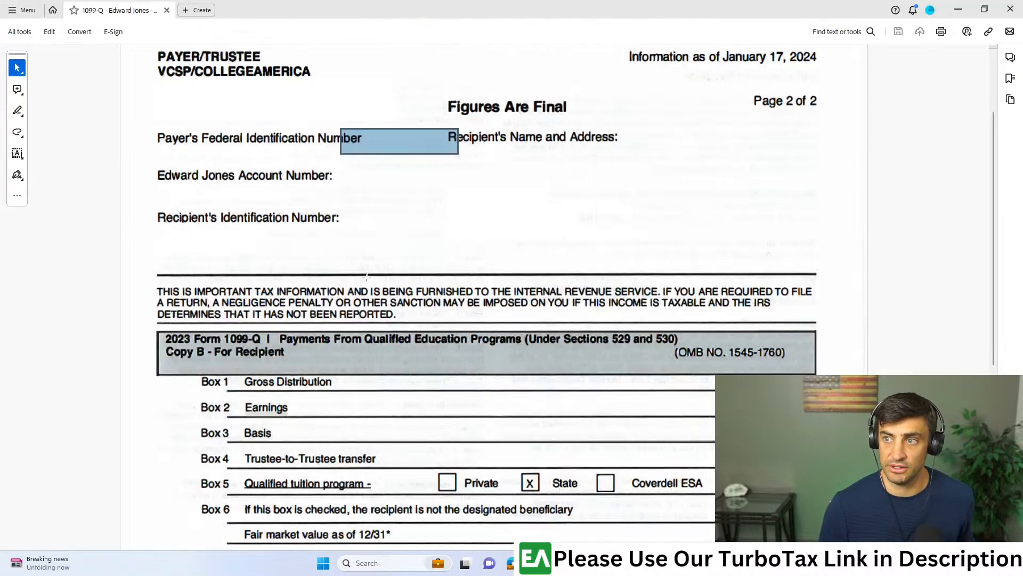
{"action": "scroll", "coordinate": [502, 291], "scroll_direction": "down", "scroll_amount": 3}
{"action": "left_click_drag", "start_coordinate": [773, 197], "coordinate": [693, 211]}
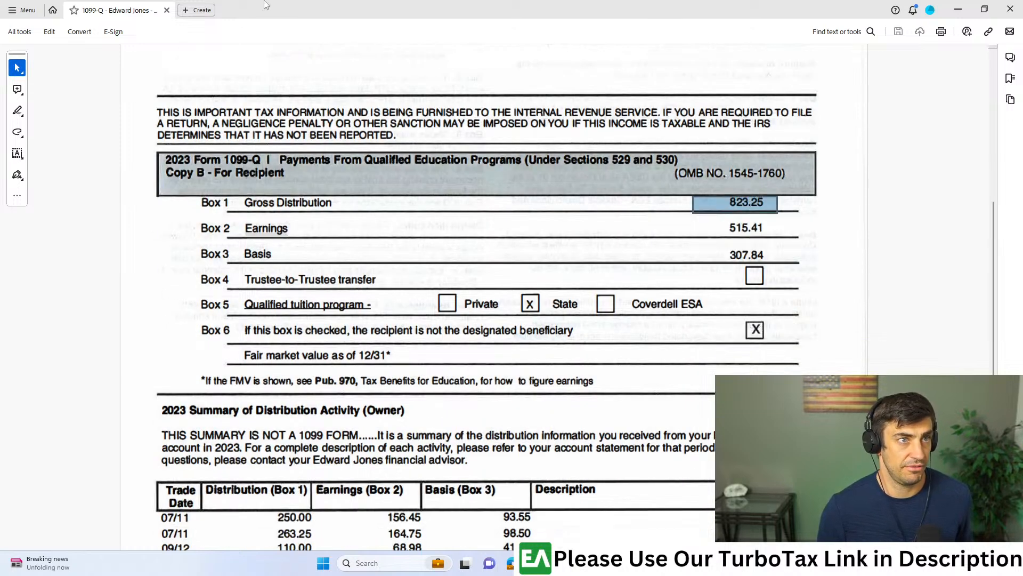
{"action": "key", "text": "alt+Tab"}
{"action": "left_click", "coordinate": [446, 345]}
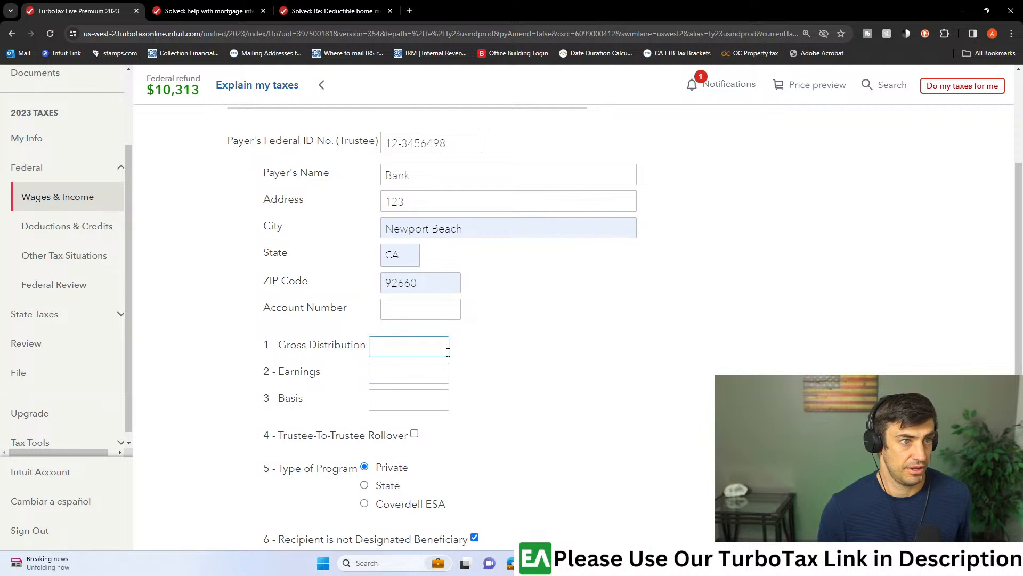
{"action": "type", "text": "823.25"}
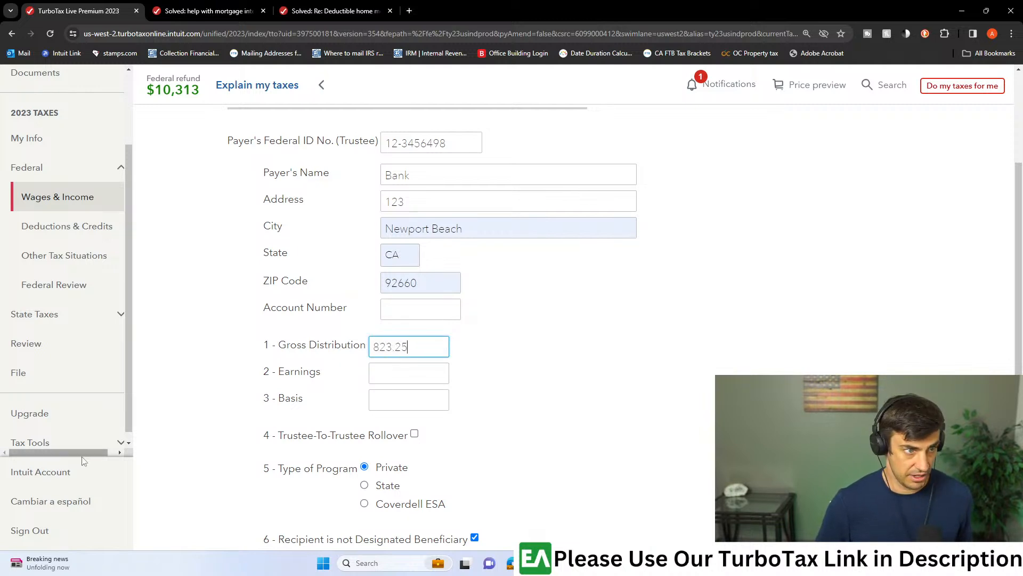
{"action": "key", "text": "Tab"}
{"action": "type", "text": "515.41"}
{"action": "key", "text": "Tab"}
{"action": "type", "text": "307"}
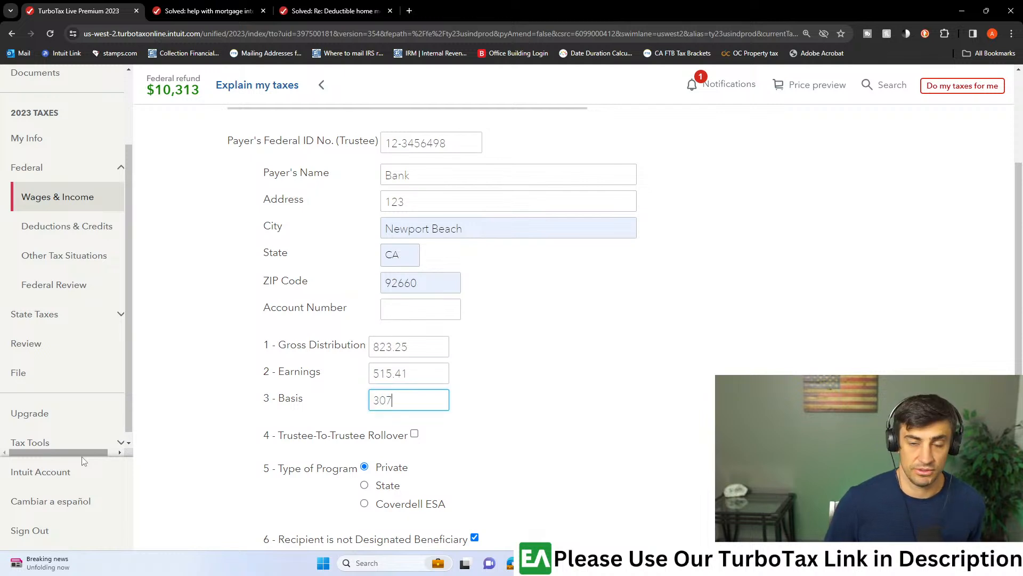
{"action": "type", "text": ".84"}
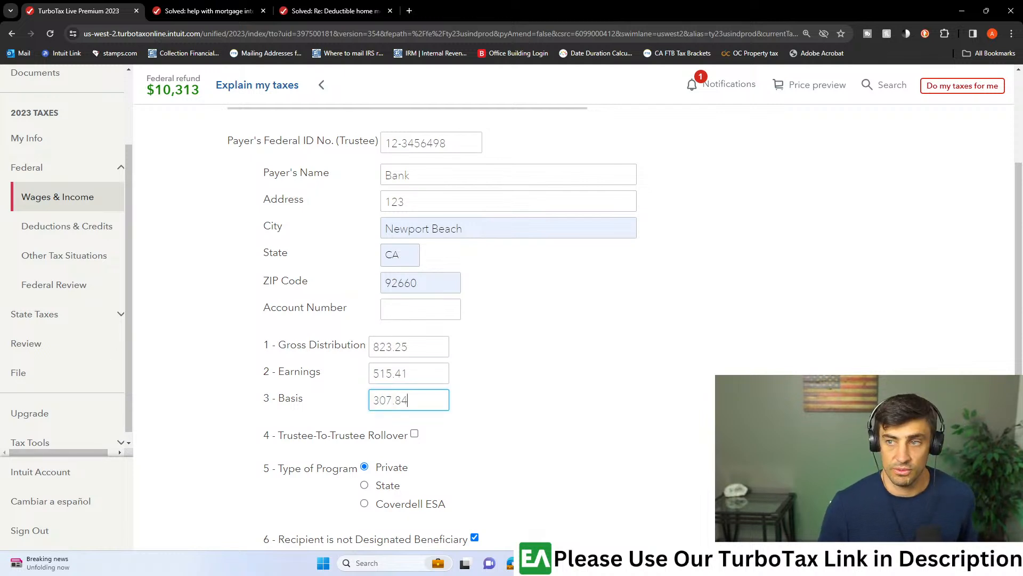
- Set the type of program to State, check it against box 5 of the Edward Jones PDF, and submit the 1099-Q information
{"action": "left_click", "coordinate": [401, 483]}
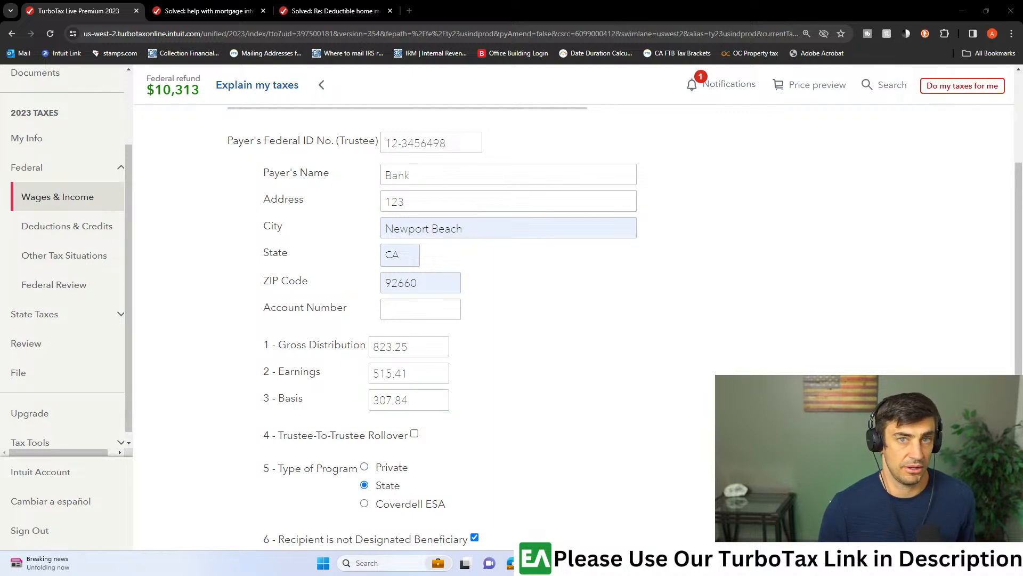
{"action": "left_click_drag", "start_coordinate": [1022, 91], "coordinate": [651, 1]}
{"action": "scroll", "coordinate": [757, 253], "scroll_direction": "down", "scroll_amount": 2}
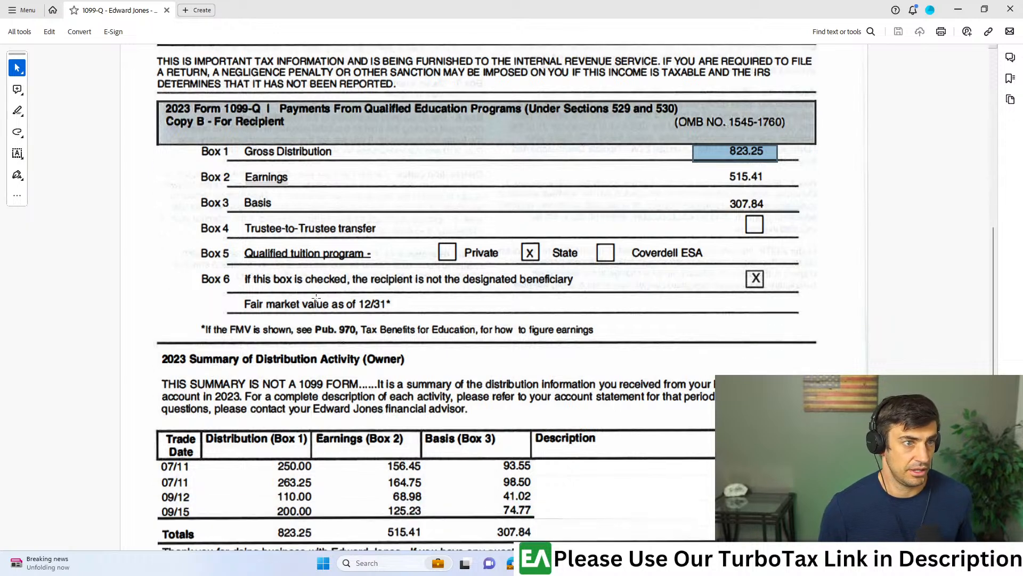
{"action": "left_click_drag", "start_coordinate": [739, 238], "coordinate": [150, 266]}
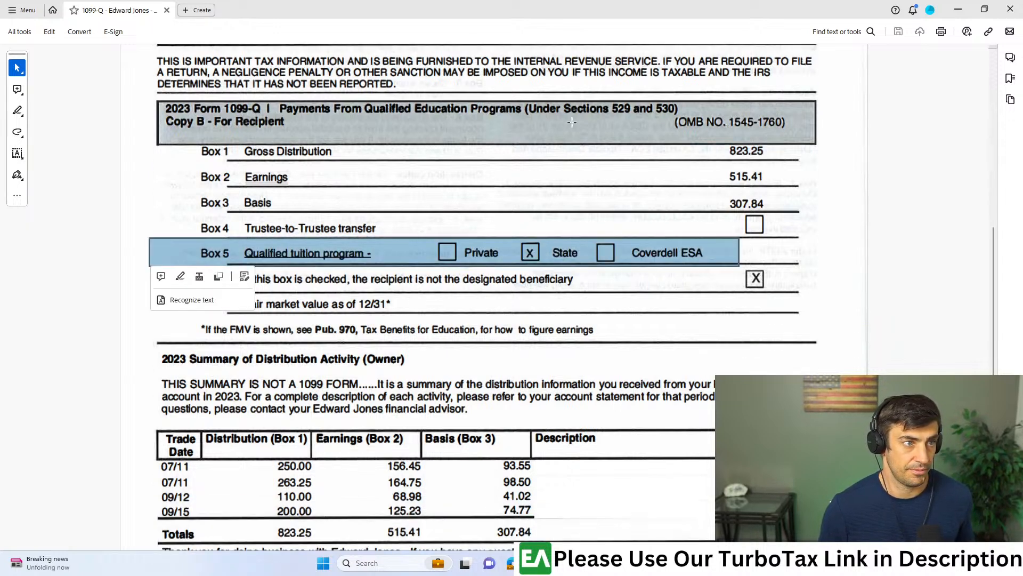
{"action": "key", "text": "alt+Tab"}
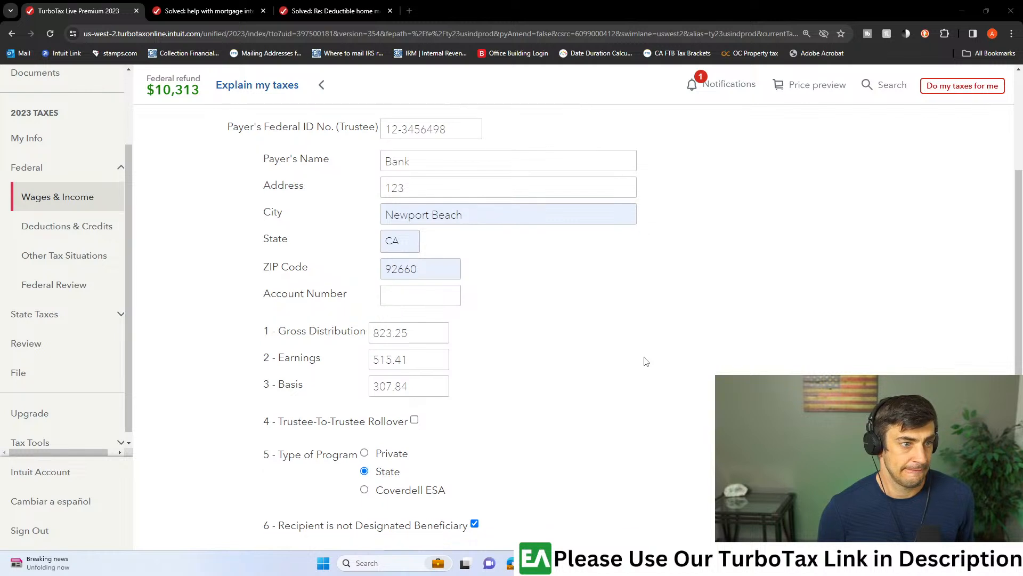
{"action": "scroll", "coordinate": [648, 356], "scroll_direction": "down", "scroll_amount": 5}
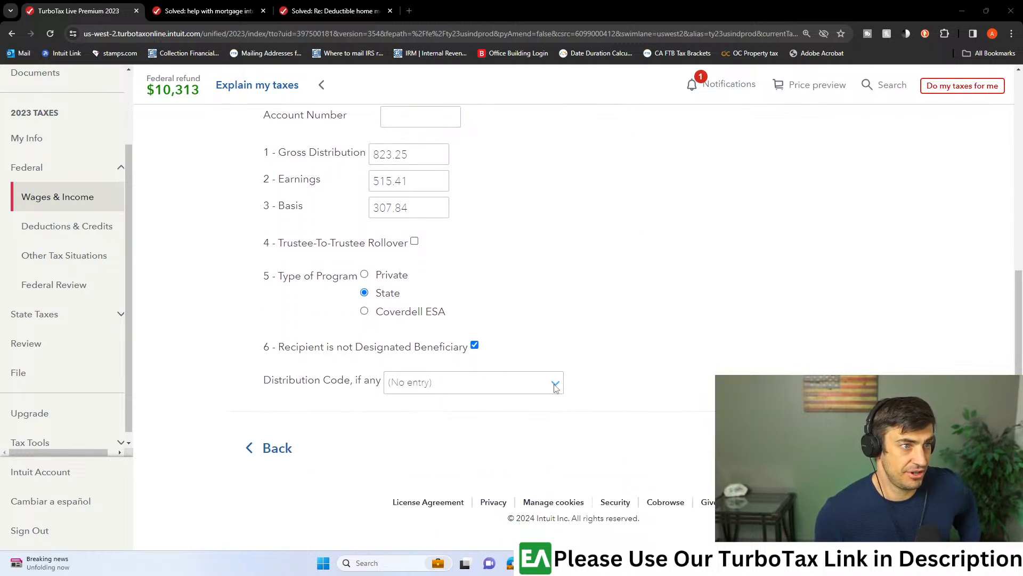
{"action": "left_click", "coordinate": [876, 448]}
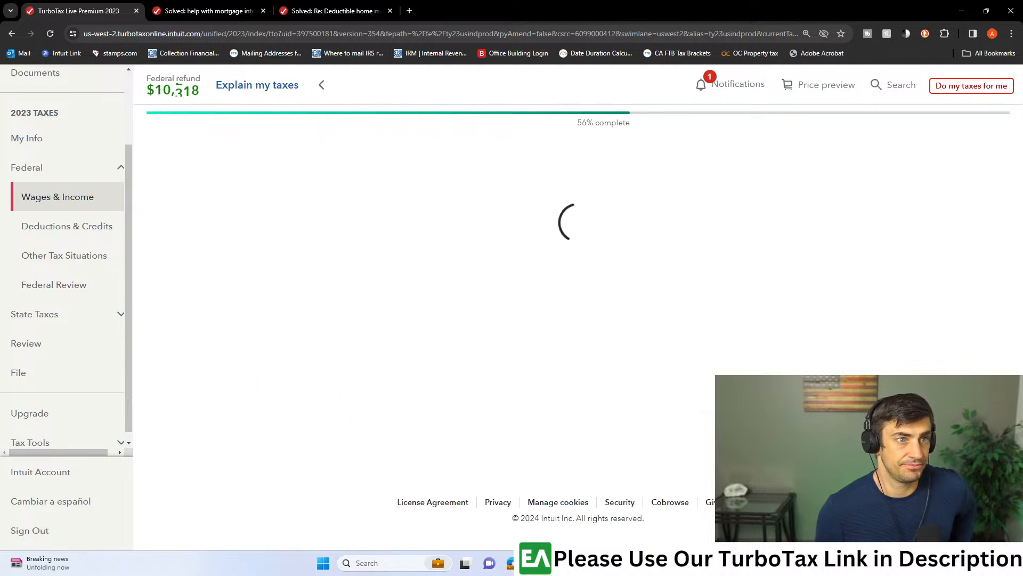
- Select California as the state sponsor of the qualified tuition plan and continue
{"action": "left_click", "coordinate": [430, 247]}
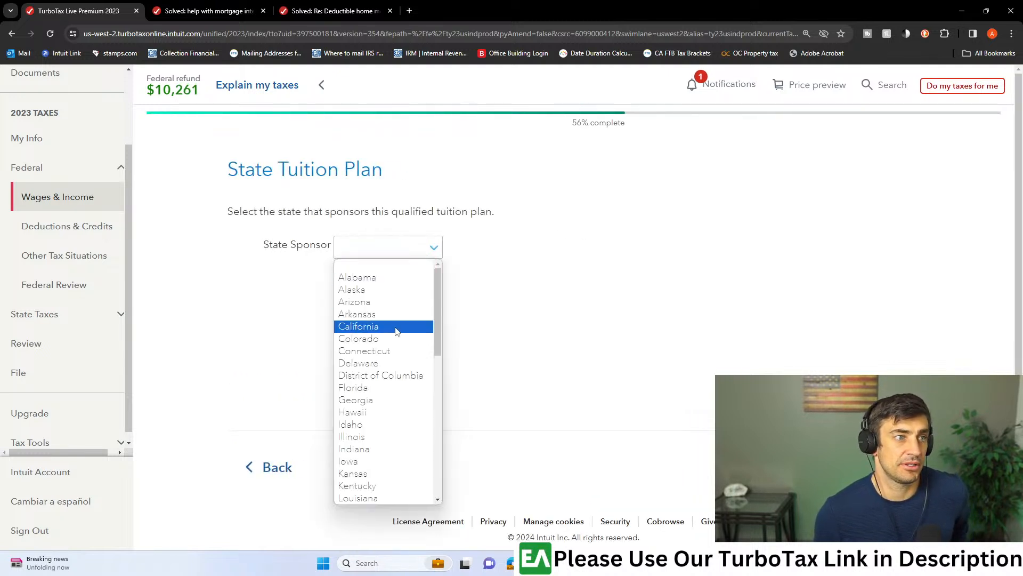
{"action": "left_click", "coordinate": [375, 326]}
{"action": "left_click", "coordinate": [866, 465]}
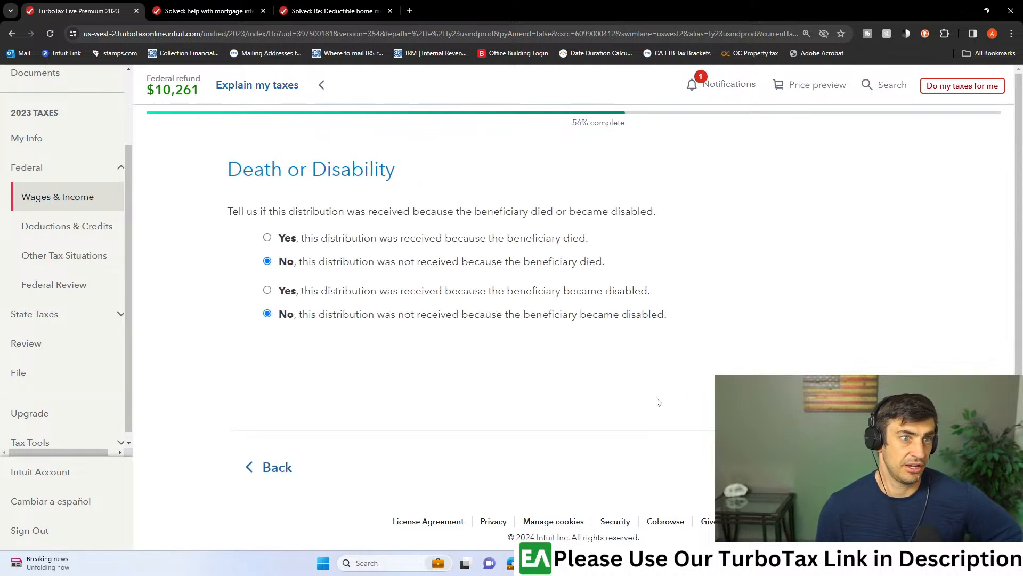
- Keep No for death, disability and expense refund, and answer the distribution transfer question to reach the Form 1099-Q summary
{"action": "left_click", "coordinate": [867, 466]}
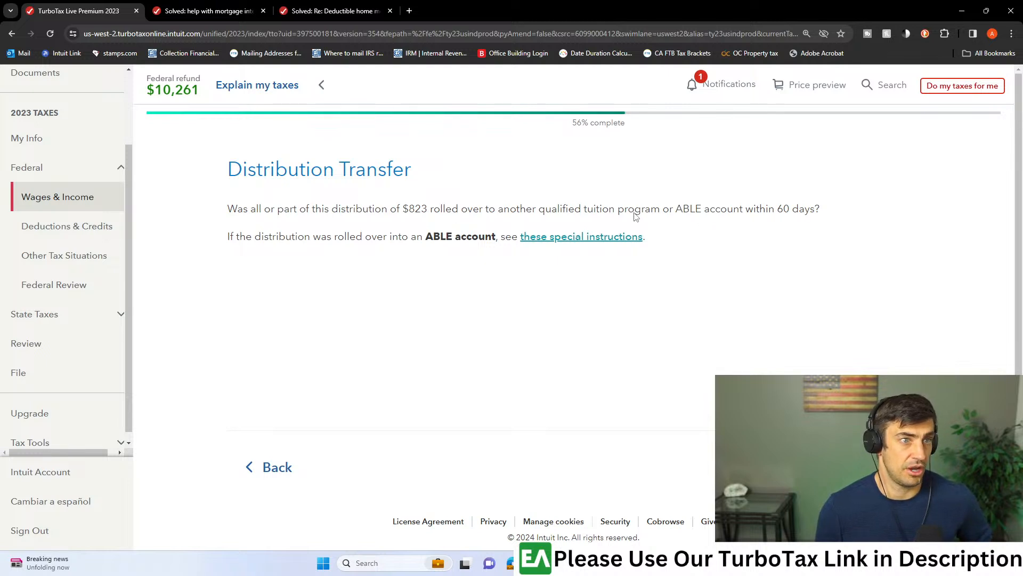
{"action": "left_click", "coordinate": [866, 465]}
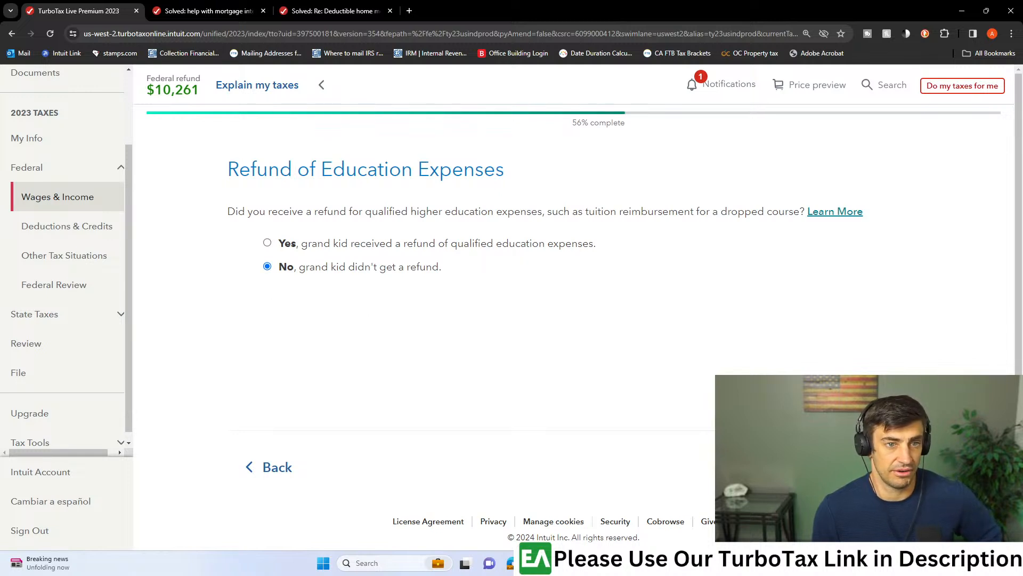
{"action": "left_click", "coordinate": [877, 467]}
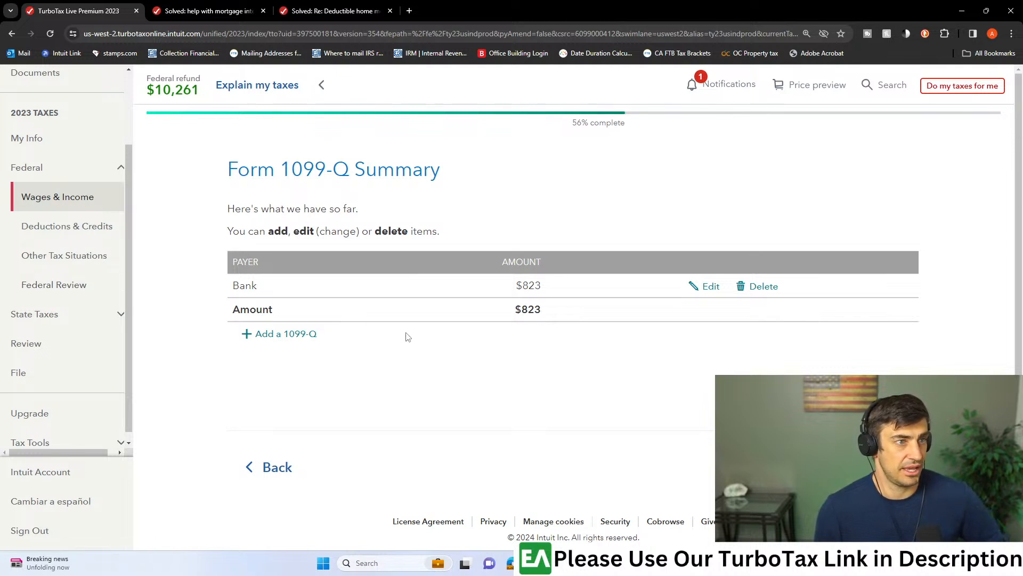
{"action": "scroll", "coordinate": [780, 346], "scroll_direction": "down", "scroll_amount": 1}
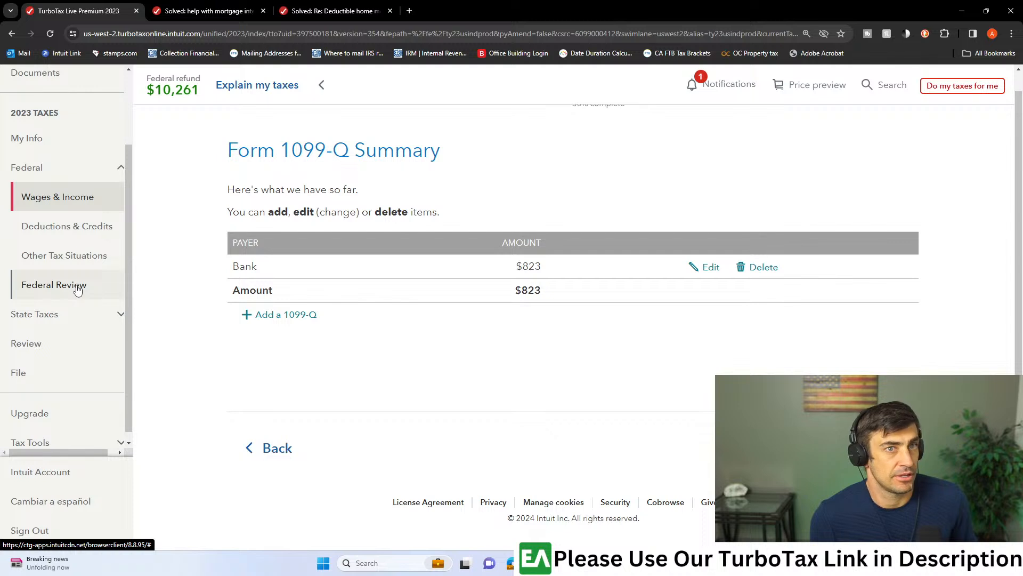
- Search the TurboTax help for "education expense", look through the answers, and close the search
{"action": "left_click", "coordinate": [881, 94]}
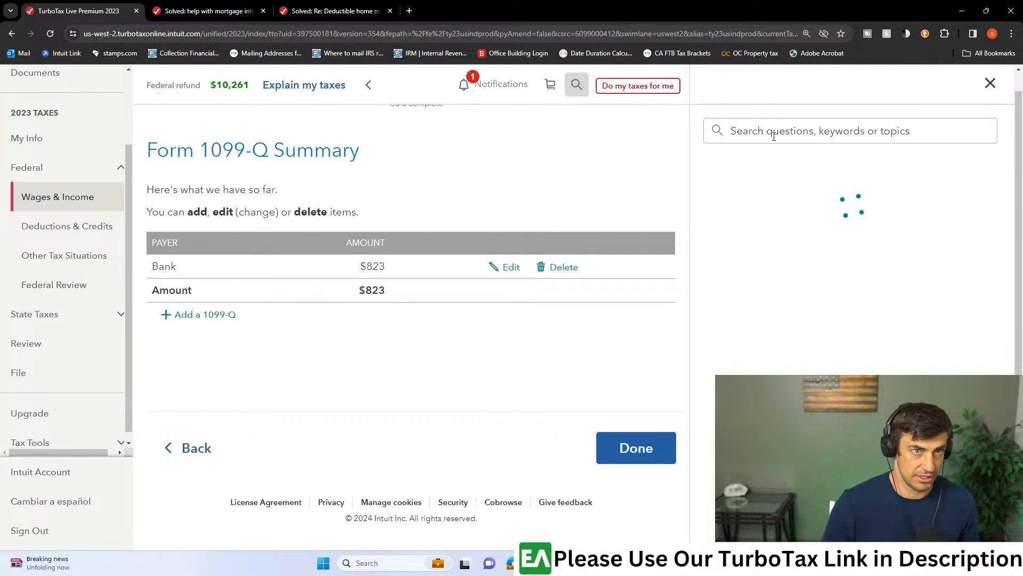
{"action": "type", "text": "educat"}
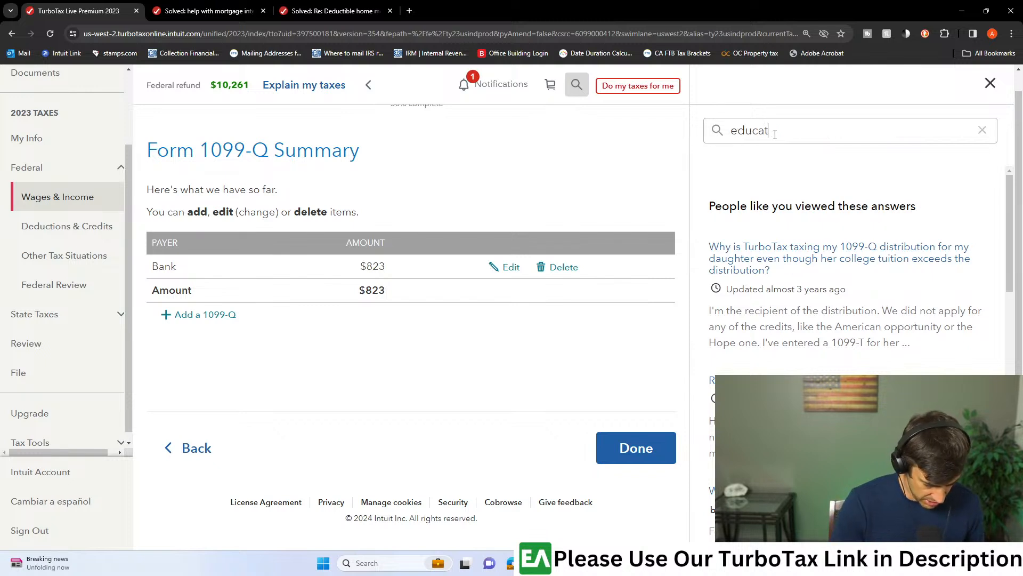
{"action": "type", "text": "ion expe"}
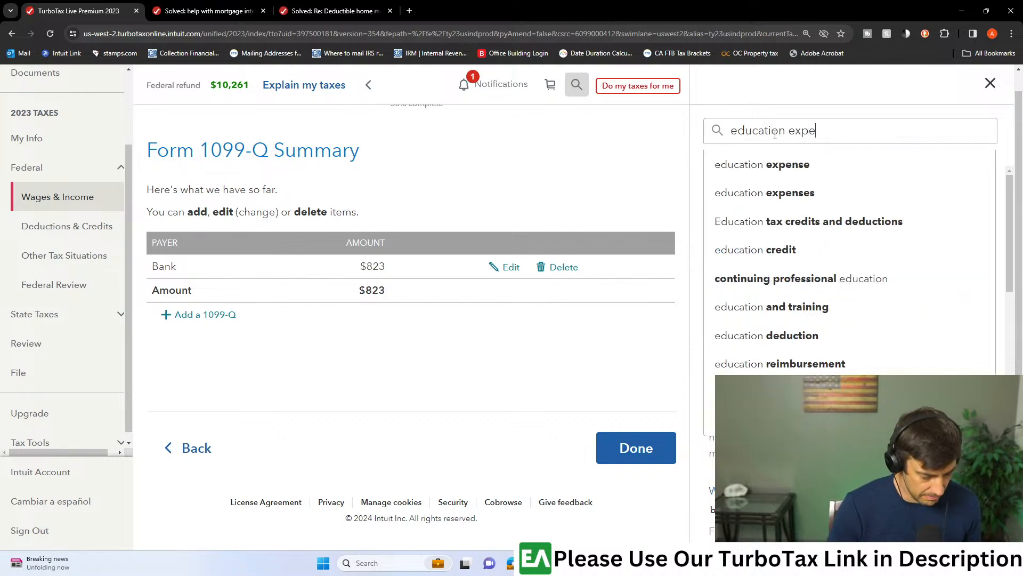
{"action": "type", "text": "nse"}
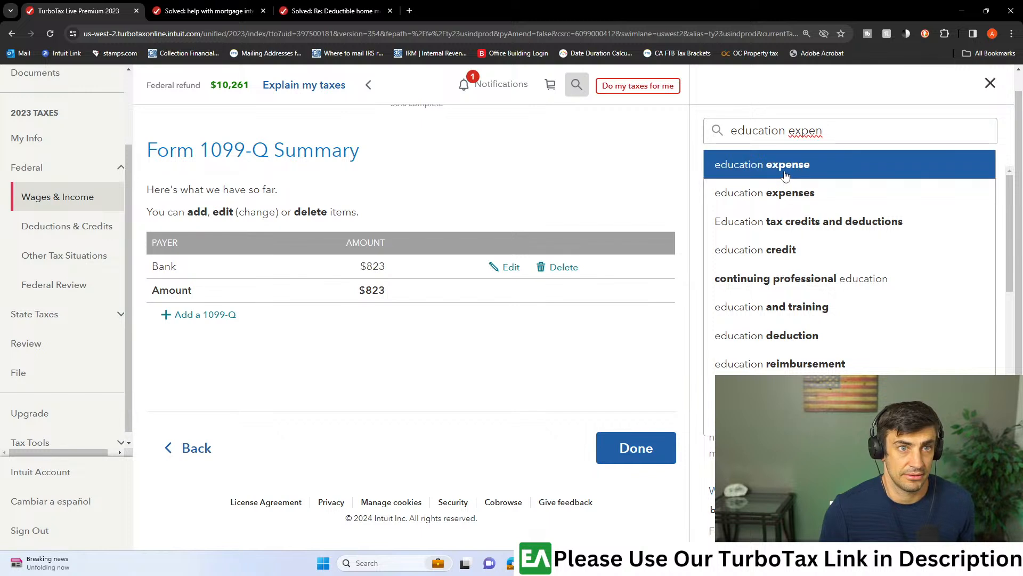
{"action": "left_click", "coordinate": [783, 171]}
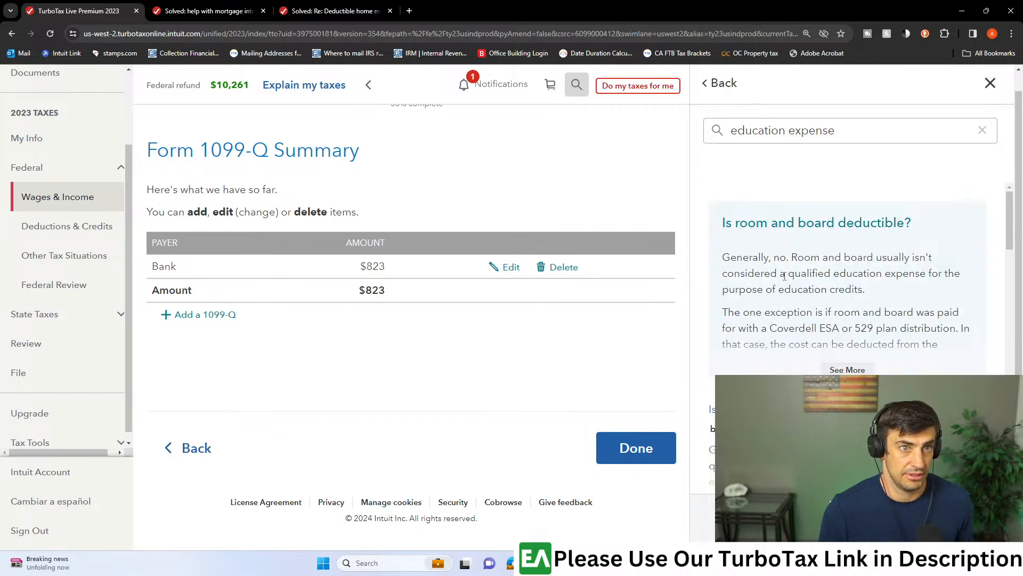
{"action": "scroll", "coordinate": [842, 253], "scroll_direction": "down", "scroll_amount": 3}
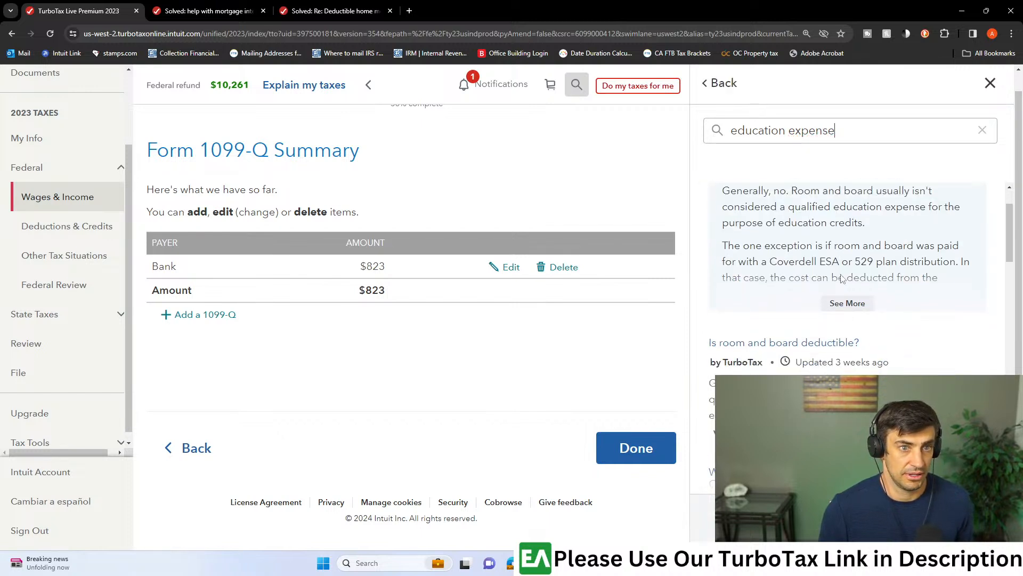
{"action": "left_click", "coordinate": [991, 83]}
- Start the Expenses and Scholarships (Form 1098-T) topic in Deductions & Credits and agree to enter higher education expenses
{"action": "left_click", "coordinate": [92, 233]}
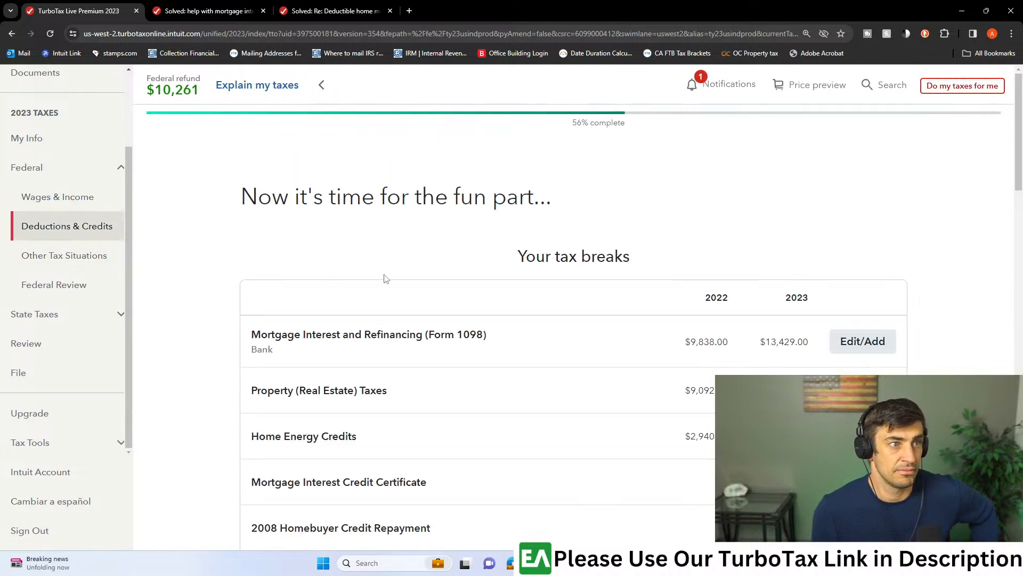
{"action": "scroll", "coordinate": [602, 288], "scroll_direction": "down", "scroll_amount": 2}
{"action": "scroll", "coordinate": [606, 284], "scroll_direction": "down", "scroll_amount": 3}
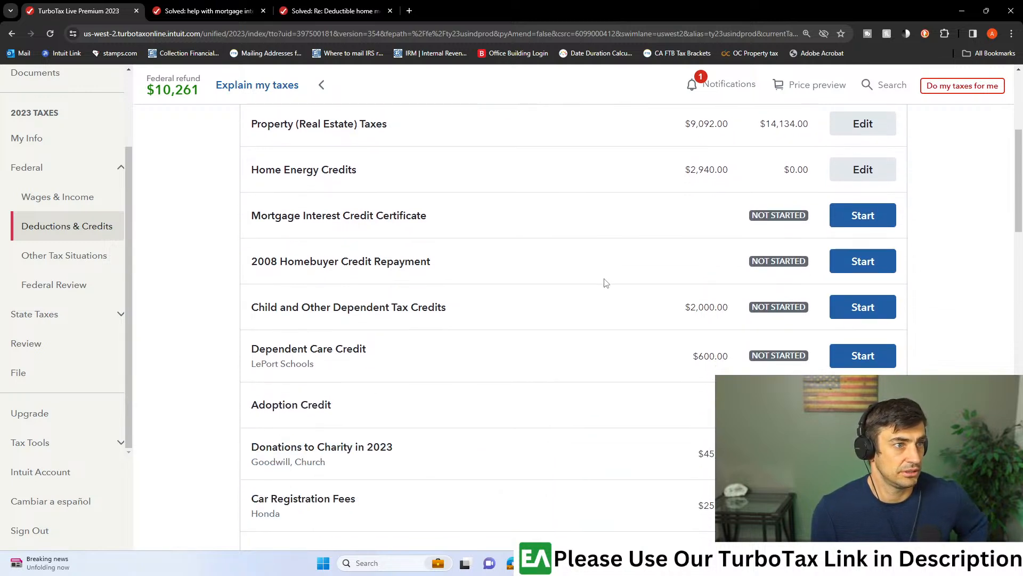
{"action": "scroll", "coordinate": [606, 283], "scroll_direction": "down", "scroll_amount": 1}
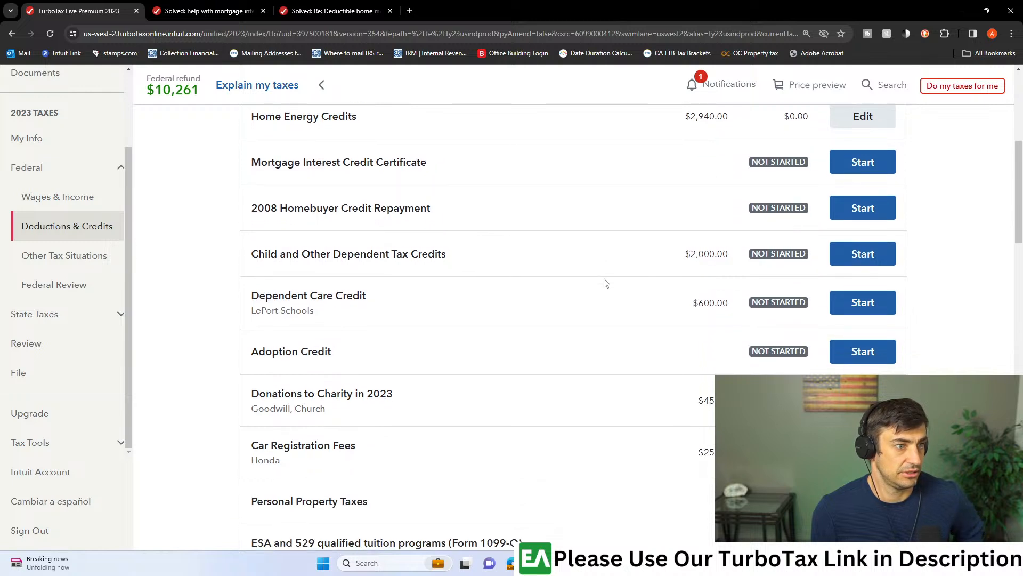
{"action": "scroll", "coordinate": [606, 283], "scroll_direction": "down", "scroll_amount": 5}
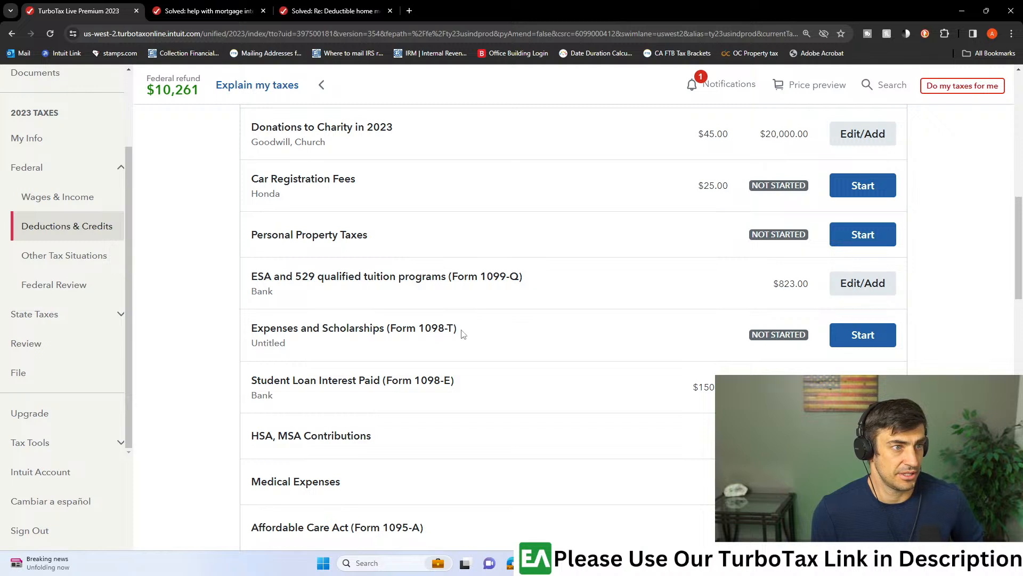
{"action": "left_click", "coordinate": [861, 337]}
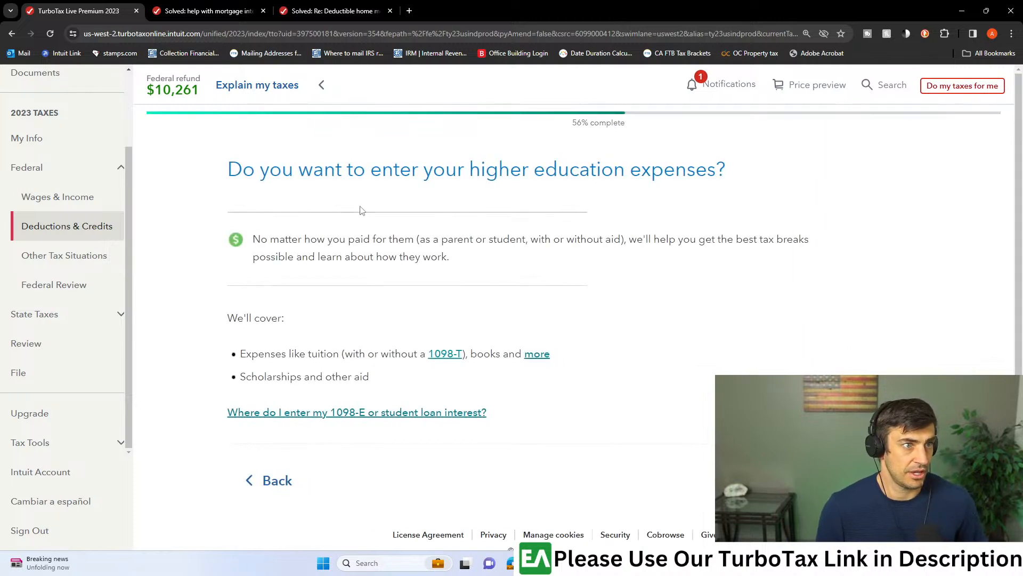
{"action": "left_click", "coordinate": [874, 481]}
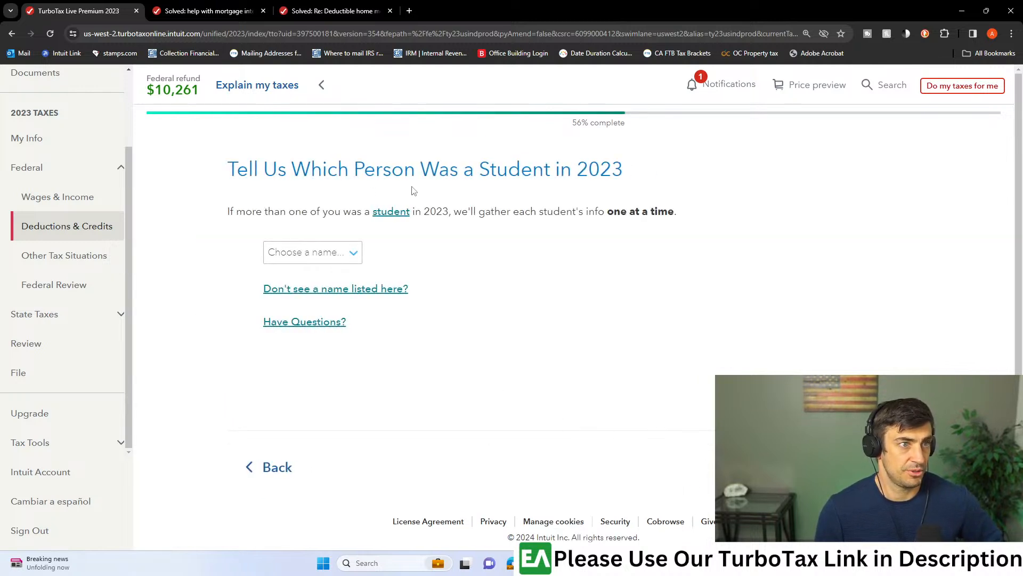
- Check the student choices for 2023 and the help on unlisted names, and return to the tax breaks list without choosing anyone
{"action": "left_click", "coordinate": [344, 260]}
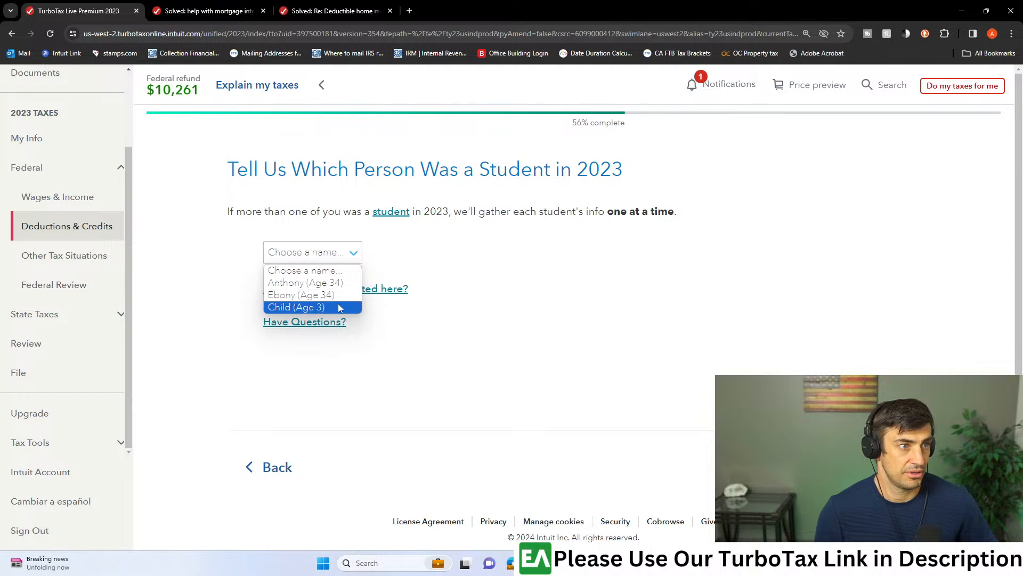
{"action": "left_click", "coordinate": [563, 287]}
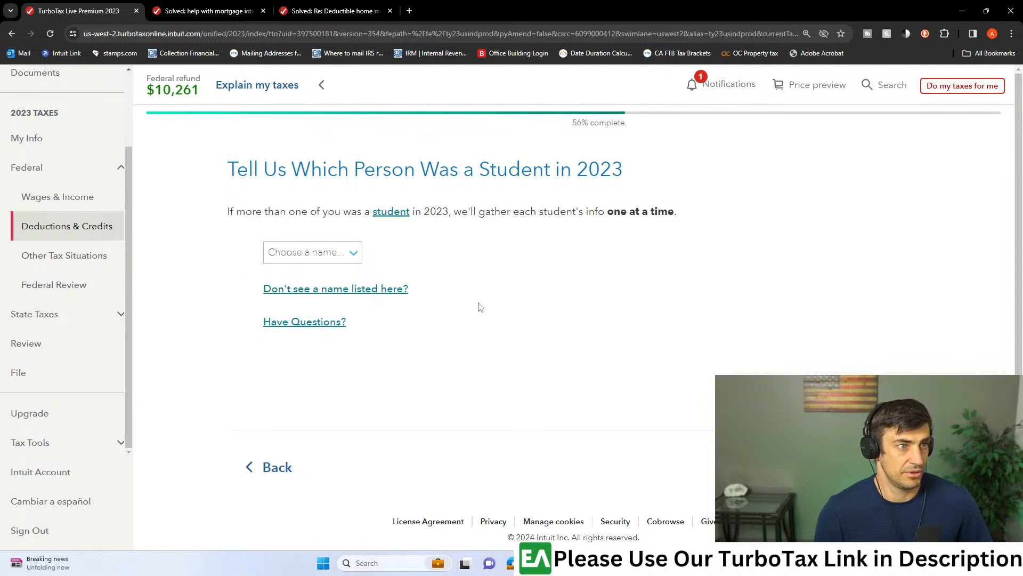
{"action": "left_click", "coordinate": [366, 293]}
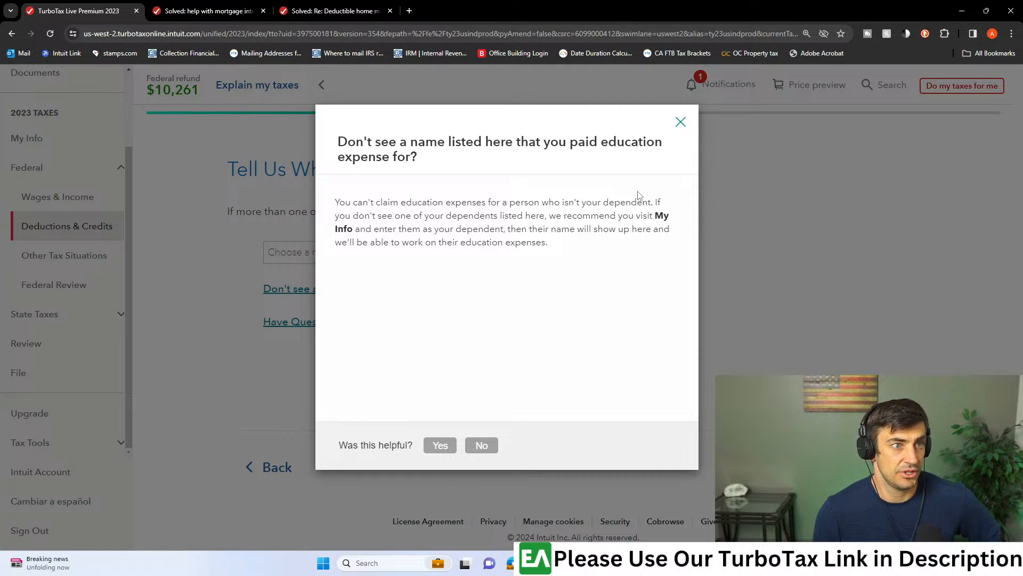
{"action": "left_click", "coordinate": [680, 123]}
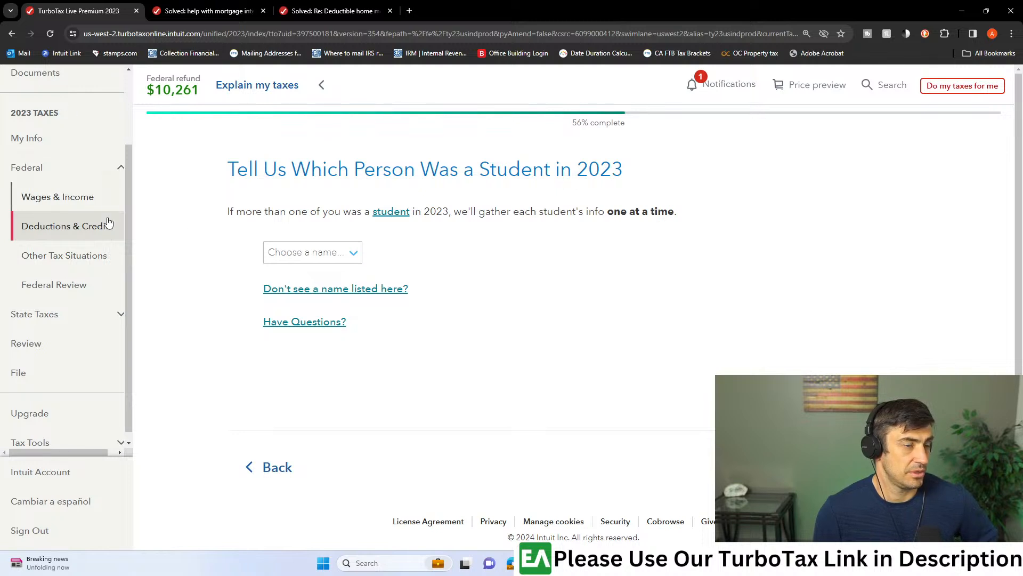
{"action": "left_click", "coordinate": [267, 476]}
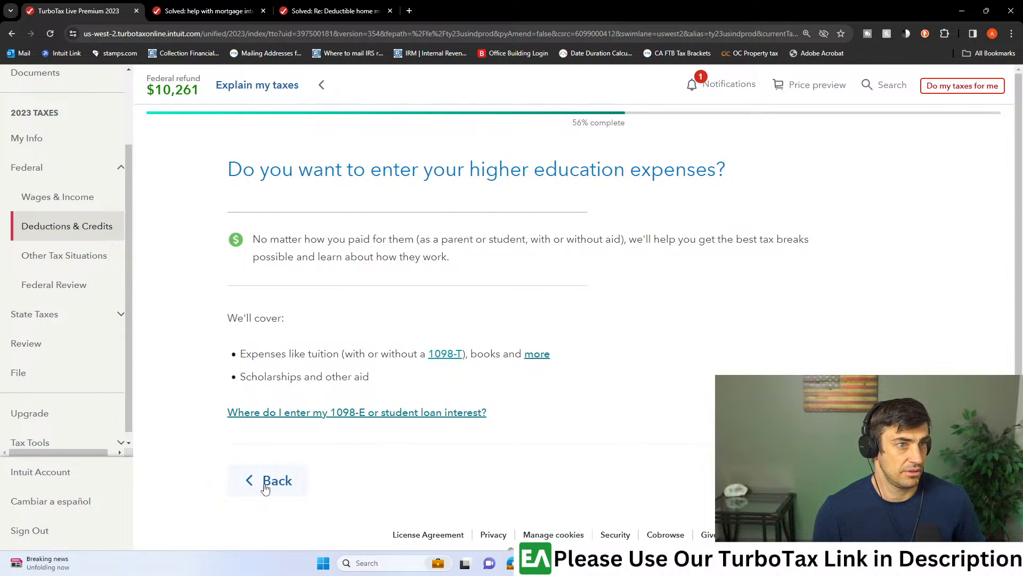
{"action": "left_click", "coordinate": [269, 482]}
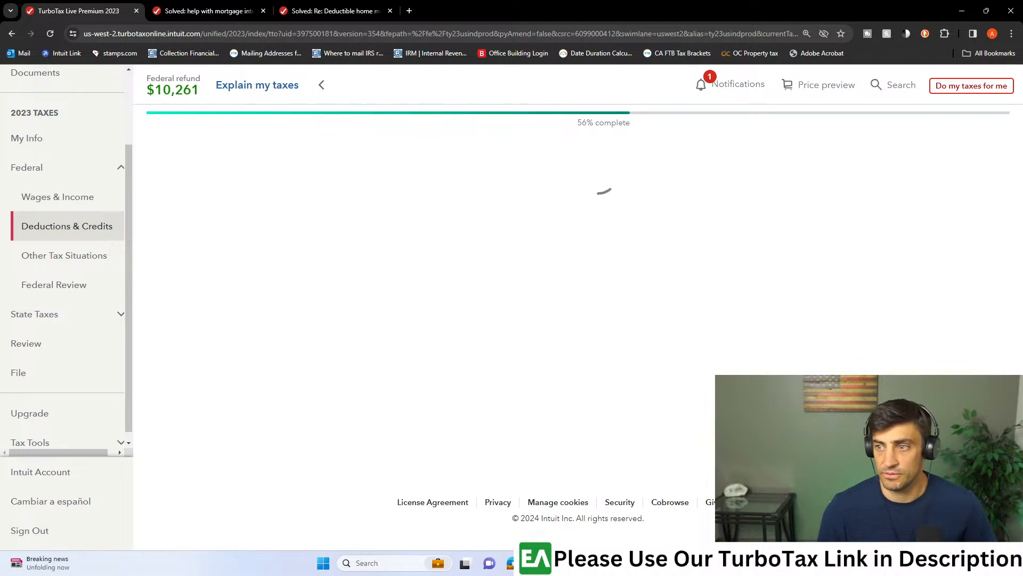
- Open the ESA and 529 qualified tuition programs (Form 1099-Q) entry in the tax breaks list for editing
{"action": "scroll", "coordinate": [618, 288], "scroll_direction": "down", "scroll_amount": 4}
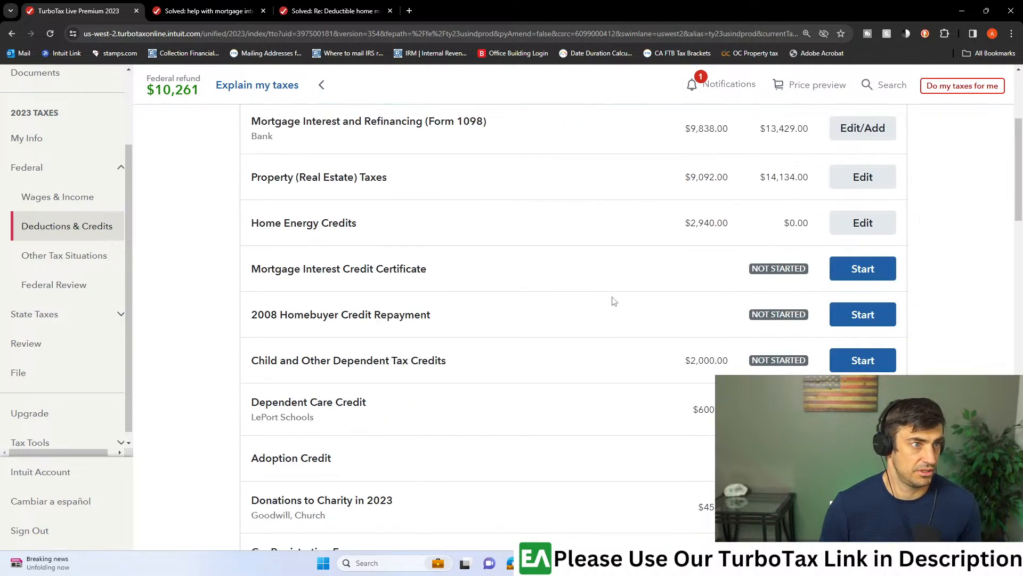
{"action": "scroll", "coordinate": [634, 296], "scroll_direction": "down", "scroll_amount": 1}
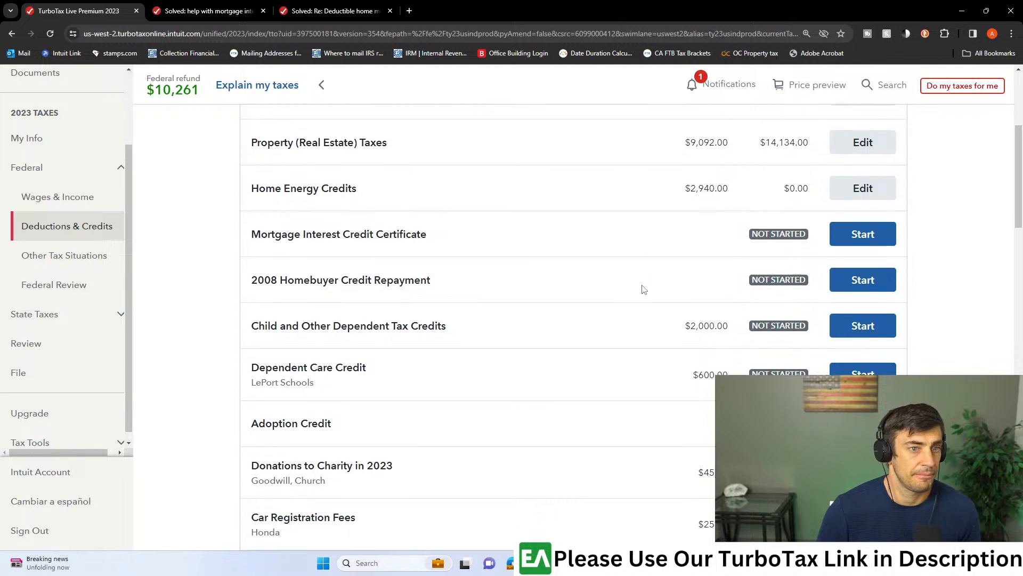
{"action": "scroll", "coordinate": [639, 293], "scroll_direction": "down", "scroll_amount": 5}
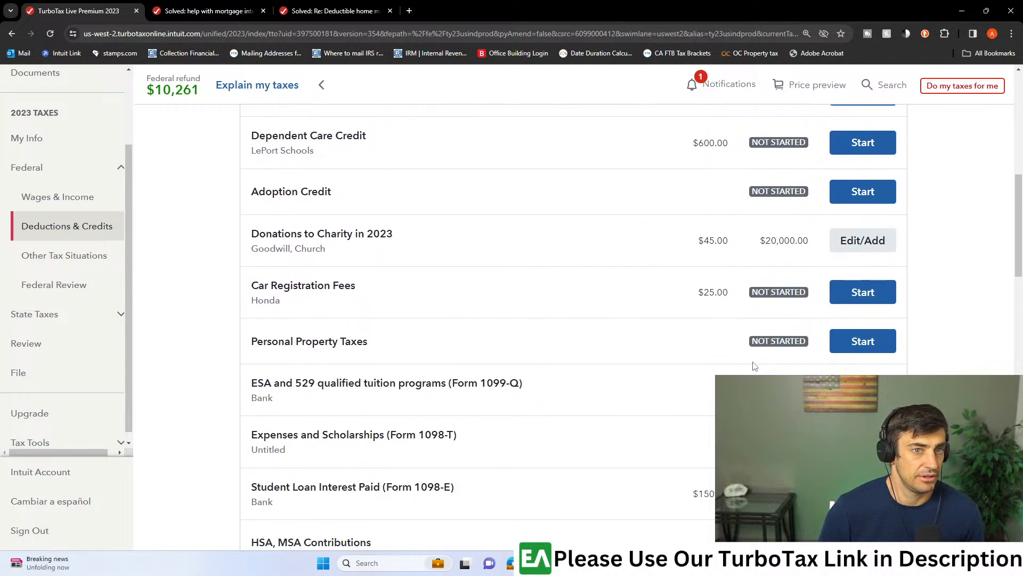
{"action": "scroll", "coordinate": [661, 357], "scroll_direction": "down", "scroll_amount": 2}
{"action": "left_click_drag", "start_coordinate": [468, 276], "coordinate": [508, 275]}
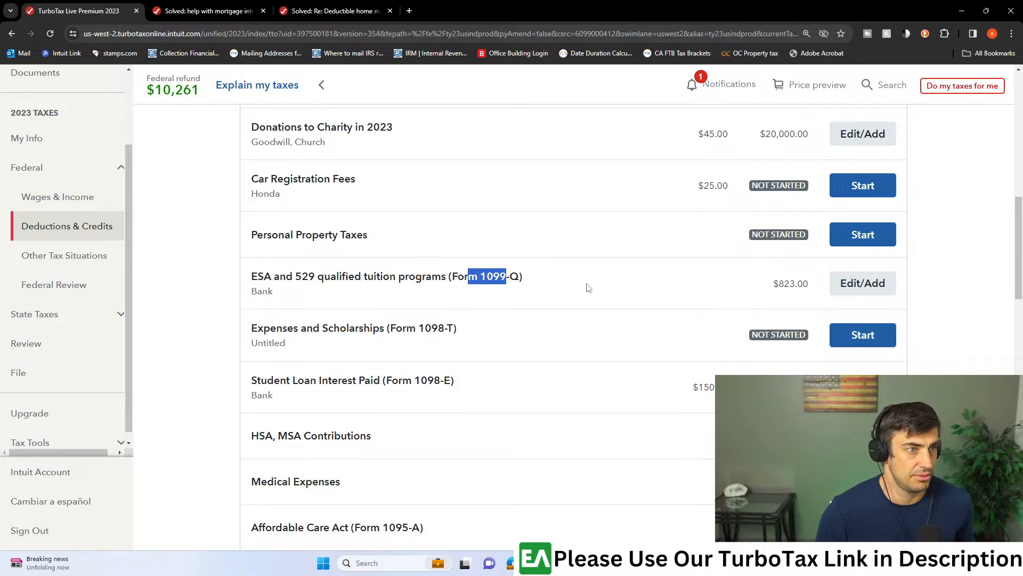
{"action": "scroll", "coordinate": [586, 290], "scroll_direction": "down", "scroll_amount": 2}
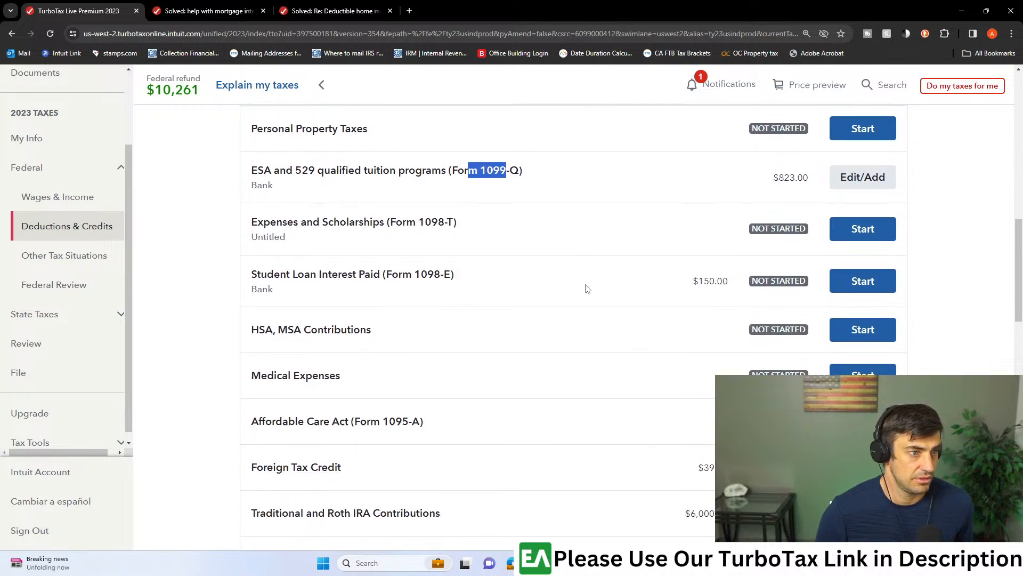
{"action": "left_click", "coordinate": [852, 176]}
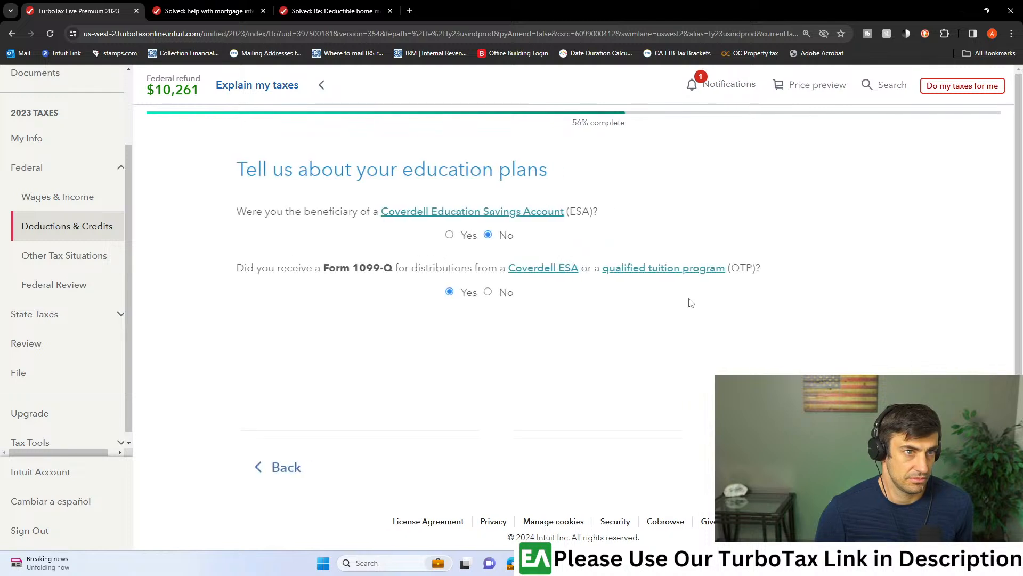
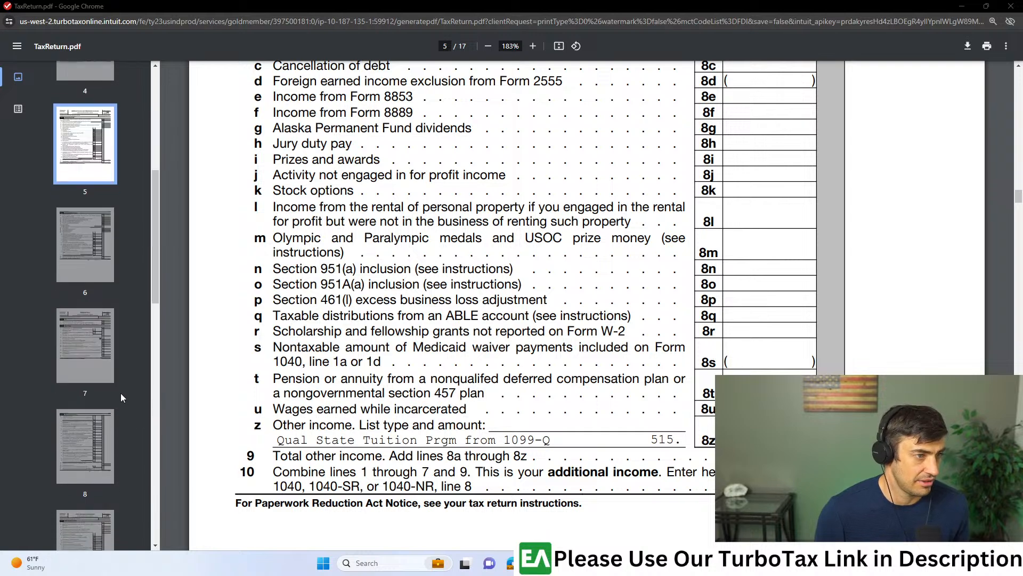
- Examine Schedules 2 and 3 in the return PDF and the additional tax section on distributions from education accounts on page 12
{"action": "left_click", "coordinate": [102, 342]}
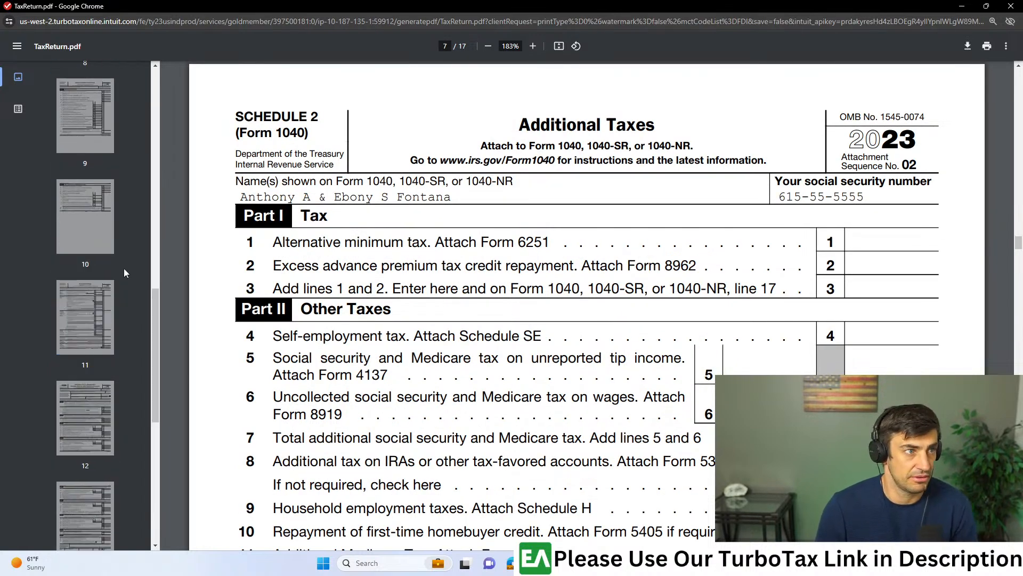
{"action": "scroll", "coordinate": [586, 291], "scroll_direction": "down", "scroll_amount": 15}
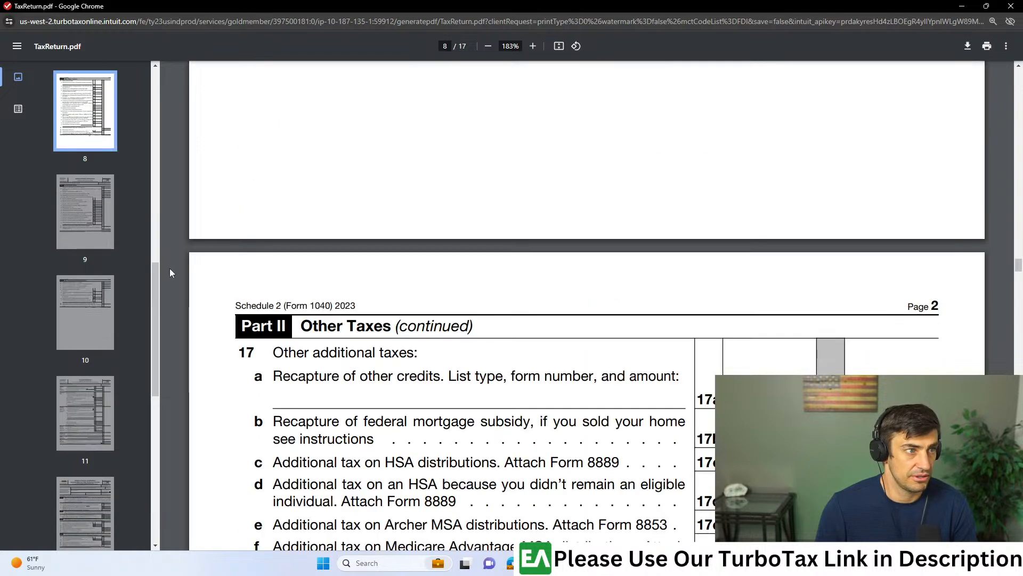
{"action": "left_click", "coordinate": [85, 212]}
{"action": "left_click", "coordinate": [85, 312]}
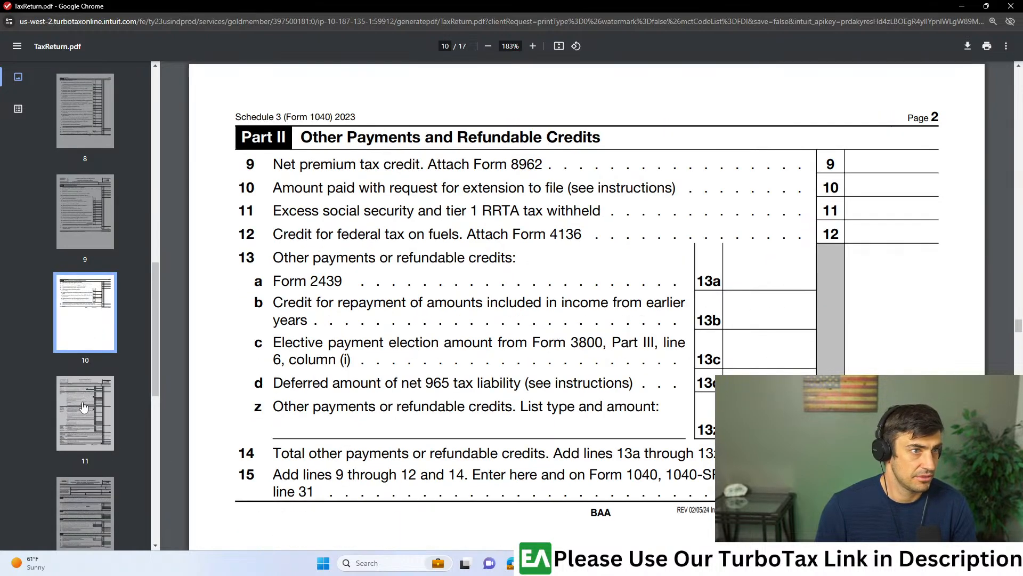
{"action": "left_click", "coordinate": [86, 395]}
{"action": "scroll", "coordinate": [86, 394], "scroll_direction": "down", "scroll_amount": 3}
{"action": "left_click", "coordinate": [92, 354]}
{"action": "left_click", "coordinate": [73, 465]}
{"action": "left_click", "coordinate": [85, 354]}
{"action": "scroll", "coordinate": [491, 333], "scroll_direction": "down", "scroll_amount": 5}
{"action": "scroll", "coordinate": [491, 334], "scroll_direction": "down", "scroll_amount": 5}
{"action": "scroll", "coordinate": [684, 236], "scroll_direction": "up", "scroll_amount": 5}
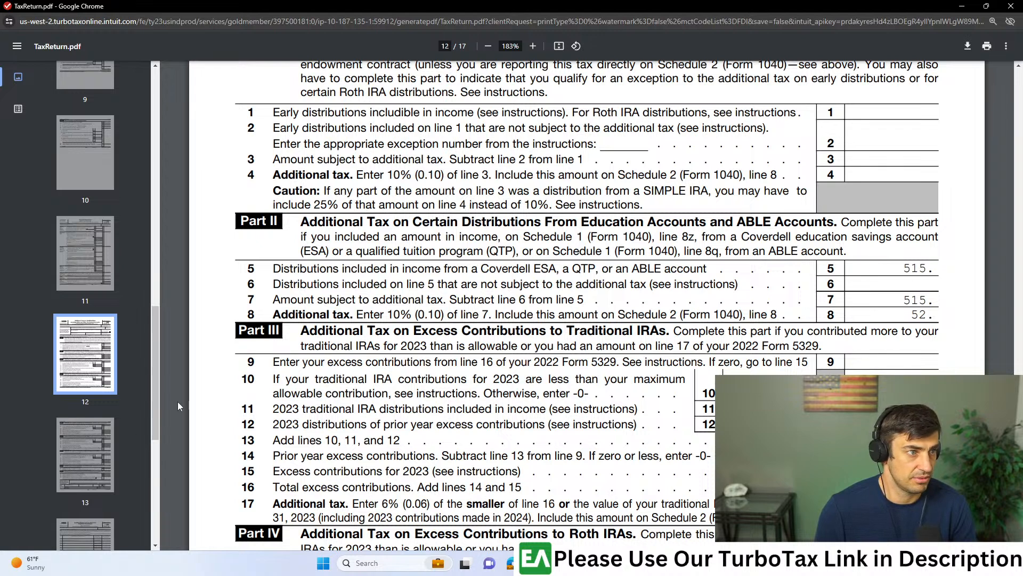
- Look through the remaining pages of the return PDF, including Form 8995 and the energy credits on Form 5695
{"action": "left_click", "coordinate": [85, 455]}
{"action": "scroll", "coordinate": [90, 367], "scroll_direction": "down", "scroll_amount": 2}
{"action": "left_click", "coordinate": [72, 439]}
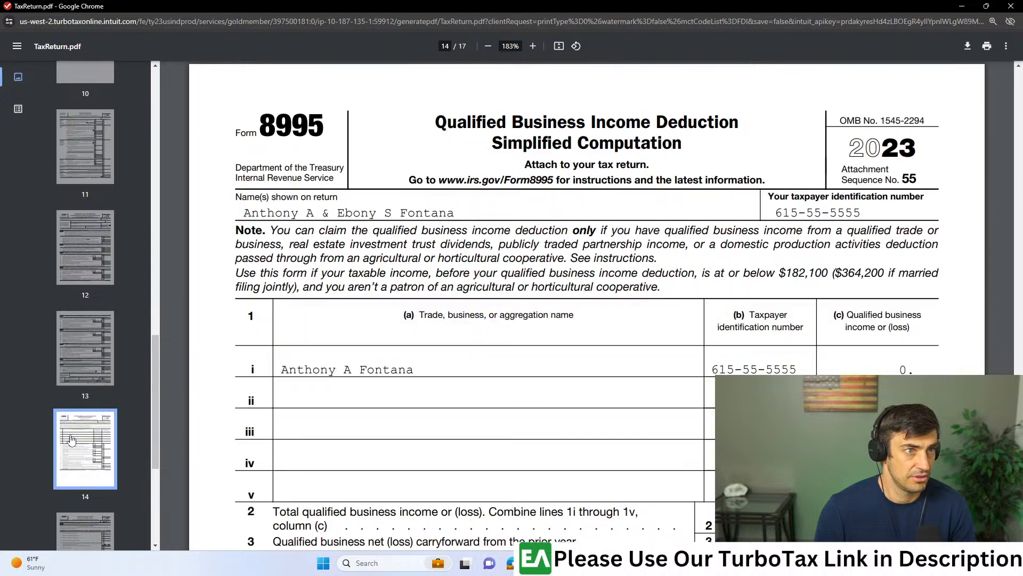
{"action": "scroll", "coordinate": [74, 440], "scroll_direction": "down", "scroll_amount": 2}
{"action": "left_click", "coordinate": [80, 437]}
{"action": "scroll", "coordinate": [85, 438], "scroll_direction": "down", "scroll_amount": 2}
{"action": "left_click", "coordinate": [90, 438]}
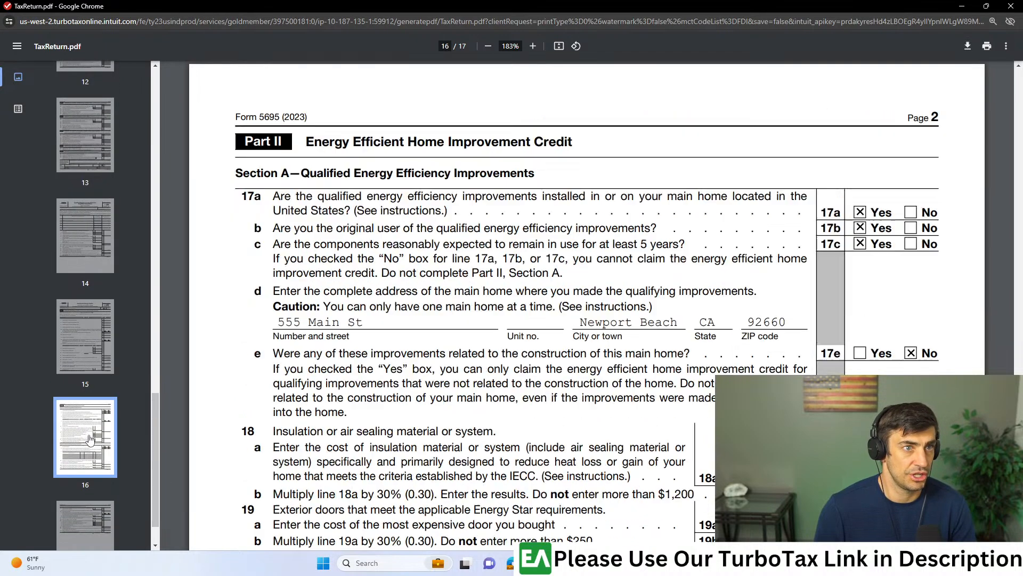
{"action": "scroll", "coordinate": [89, 440], "scroll_direction": "down", "scroll_amount": 1}
{"action": "left_click", "coordinate": [88, 470]}
{"action": "left_click", "coordinate": [94, 398]}
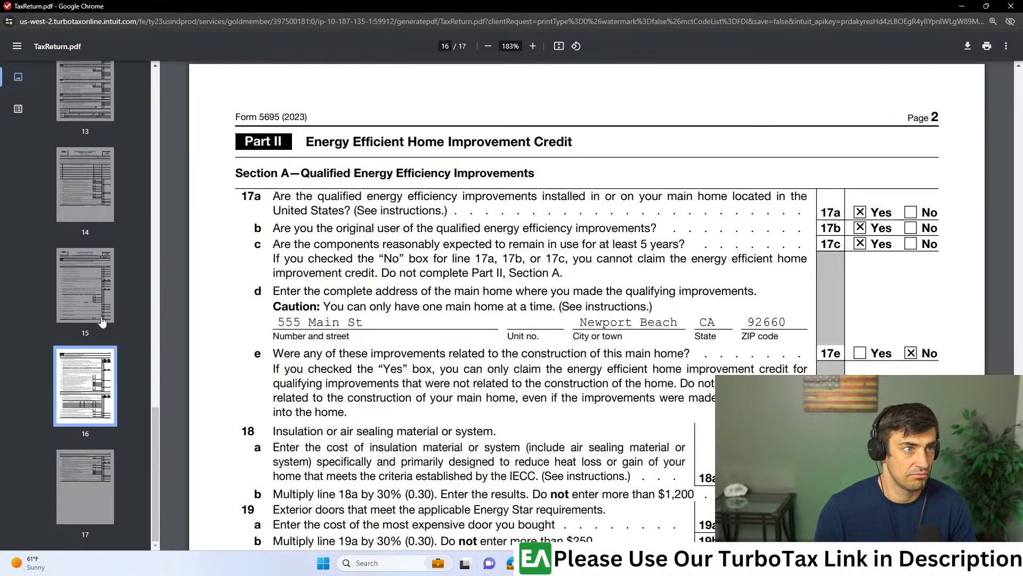
{"action": "left_click", "coordinate": [102, 322]}
{"action": "scroll", "coordinate": [504, 379], "scroll_direction": "down", "scroll_amount": 4}
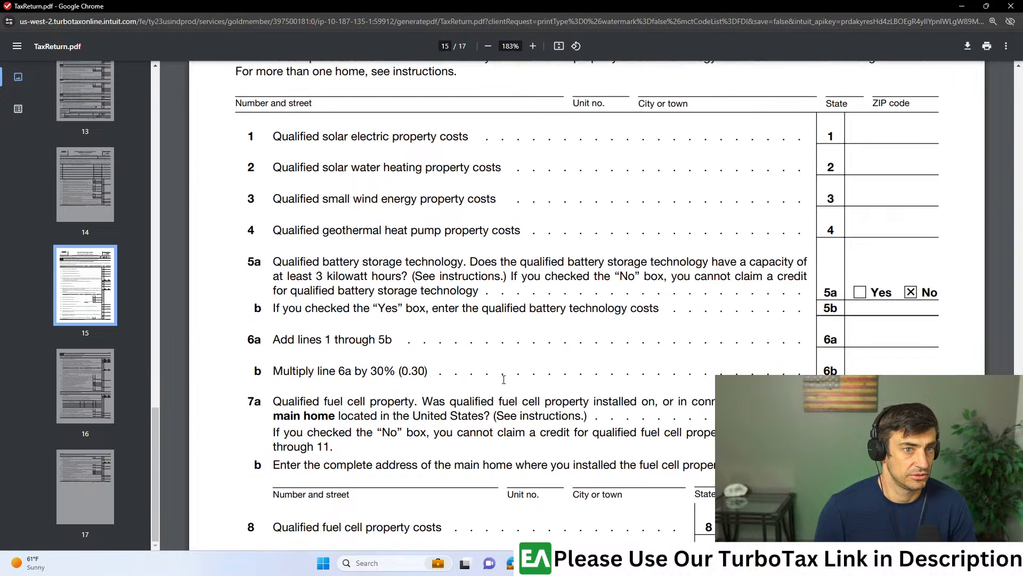
{"action": "scroll", "coordinate": [503, 379], "scroll_direction": "down", "scroll_amount": 8}
{"action": "scroll", "coordinate": [91, 407], "scroll_direction": "up", "scroll_amount": 10}
{"action": "scroll", "coordinate": [94, 411], "scroll_direction": "down", "scroll_amount": 5}
{"action": "left_click", "coordinate": [106, 359]}
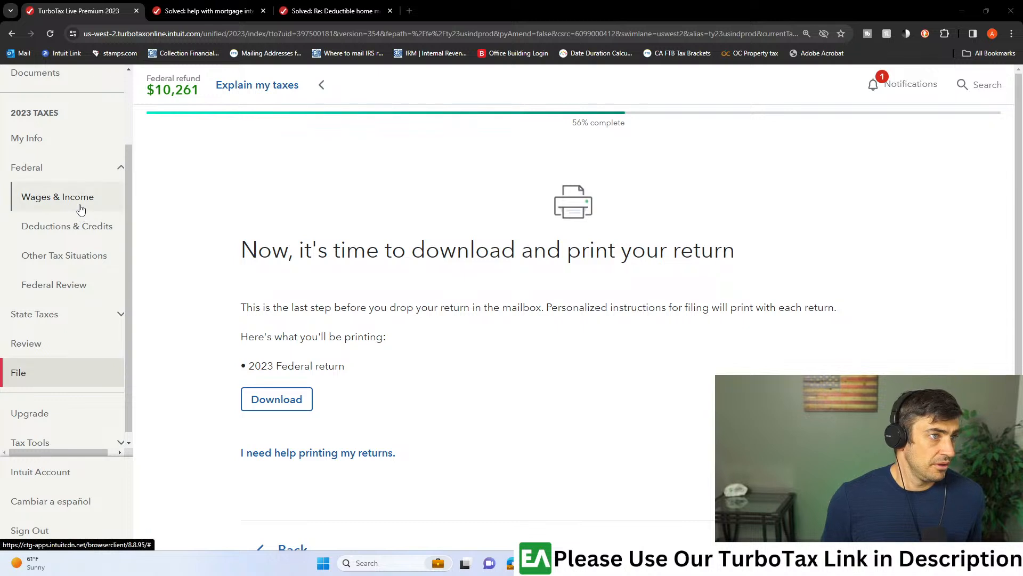
- Start the Federal Review in TurboTax, choose to go back and complete the Child and Dependent Care info, and answer its 2023 question
{"action": "left_click", "coordinate": [72, 286]}
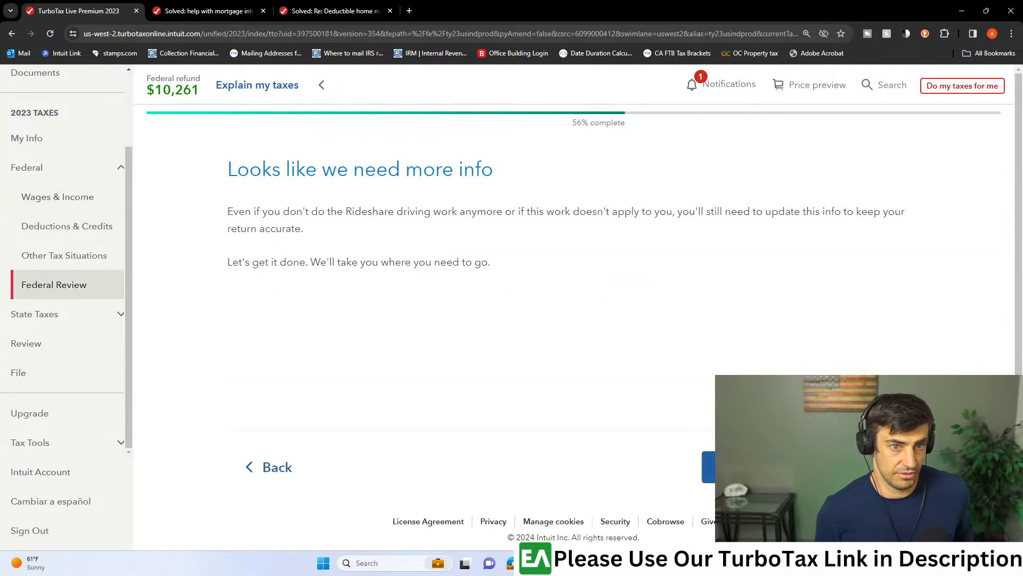
{"action": "left_click", "coordinate": [800, 467]}
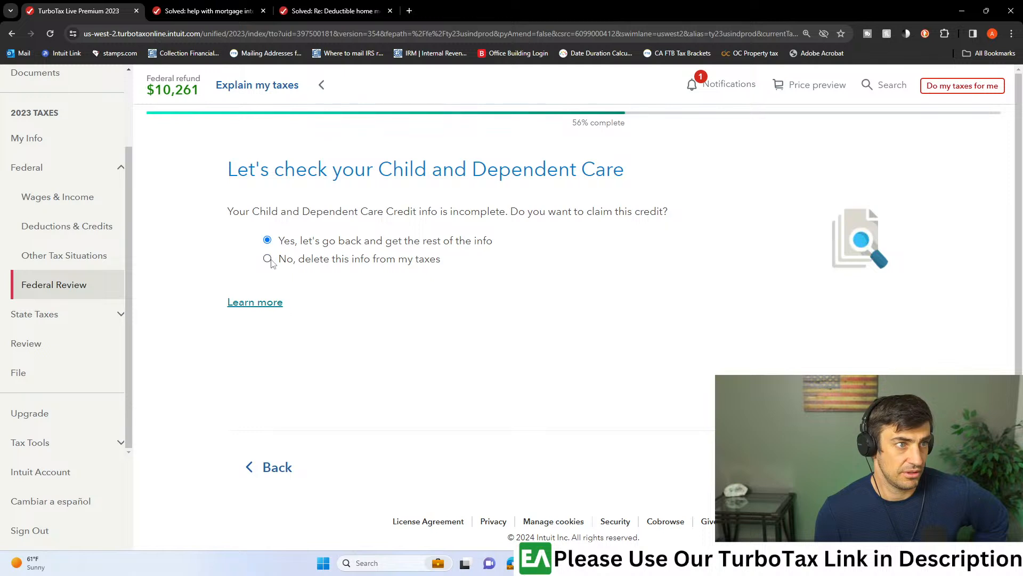
{"action": "left_click", "coordinate": [320, 246]}
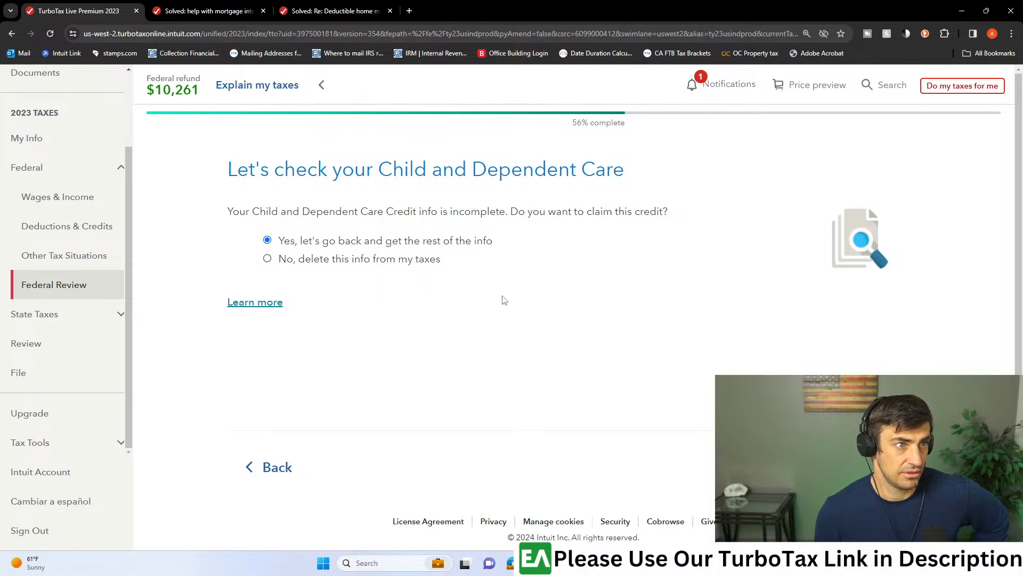
{"action": "left_click", "coordinate": [852, 467]}
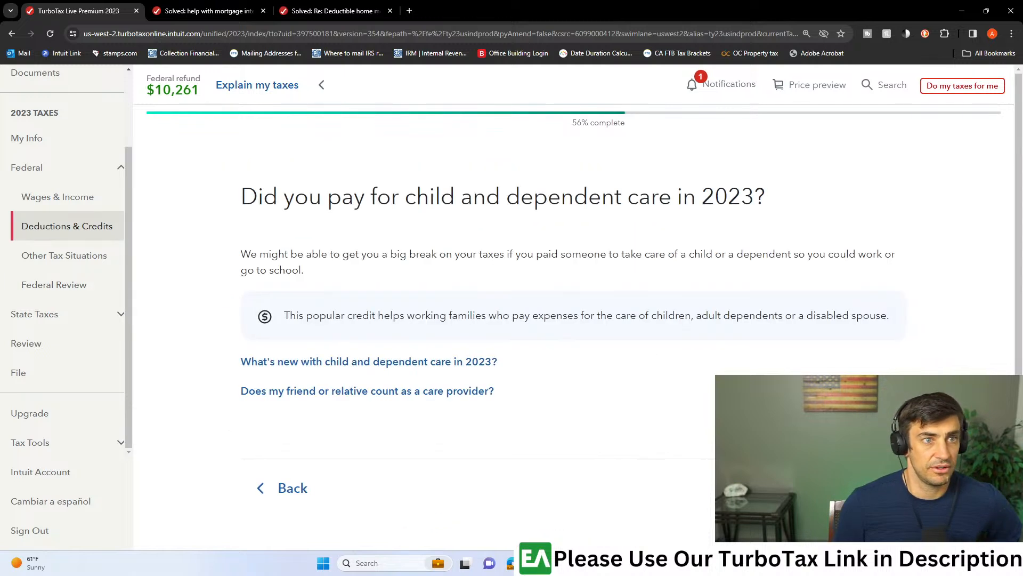
{"action": "left_click", "coordinate": [858, 488]}
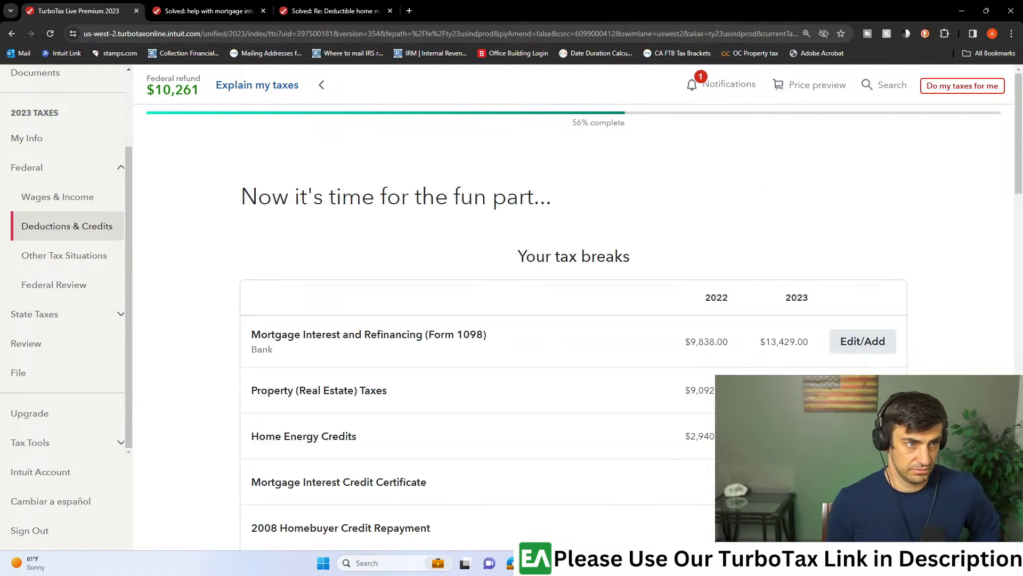
- Open the Expenses and Scholarships (Form 1098-T) topic from the tax breaks list and agree to enter higher education expenses
{"action": "scroll", "coordinate": [787, 341], "scroll_direction": "down", "scroll_amount": 1}
{"action": "scroll", "coordinate": [844, 328], "scroll_direction": "down", "scroll_amount": 3}
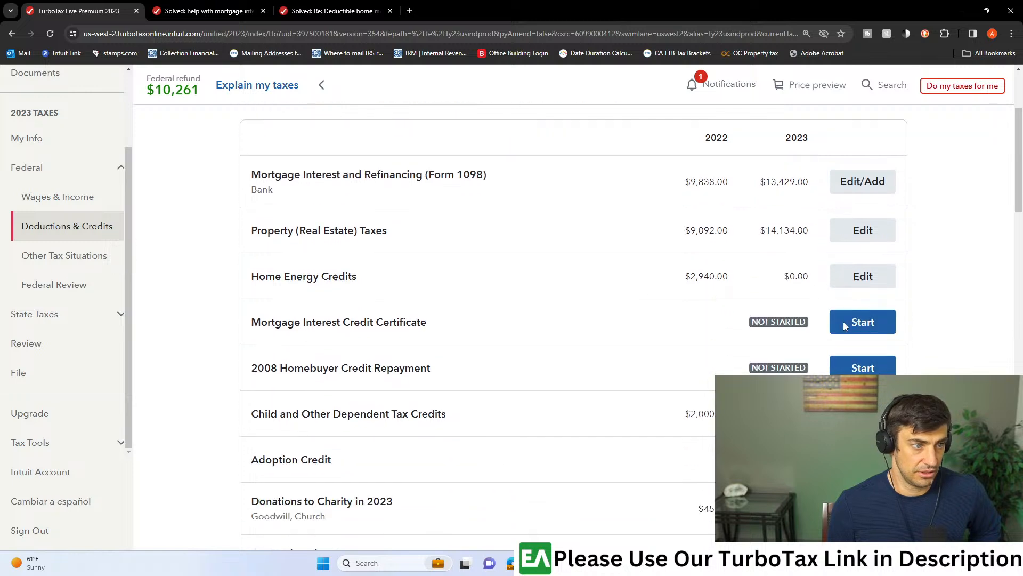
{"action": "scroll", "coordinate": [844, 327], "scroll_direction": "down", "scroll_amount": 4}
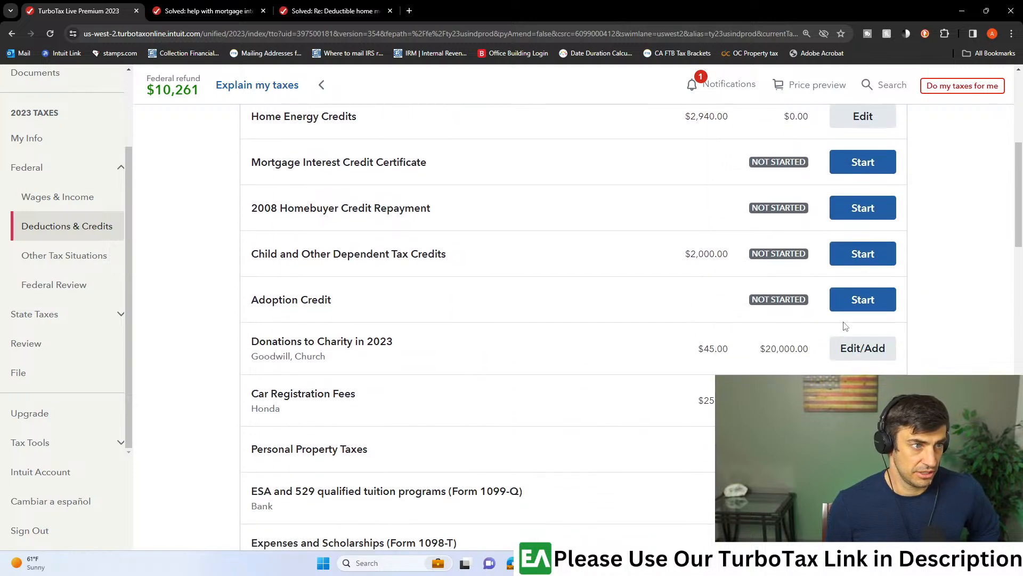
{"action": "scroll", "coordinate": [846, 326], "scroll_direction": "down", "scroll_amount": 2}
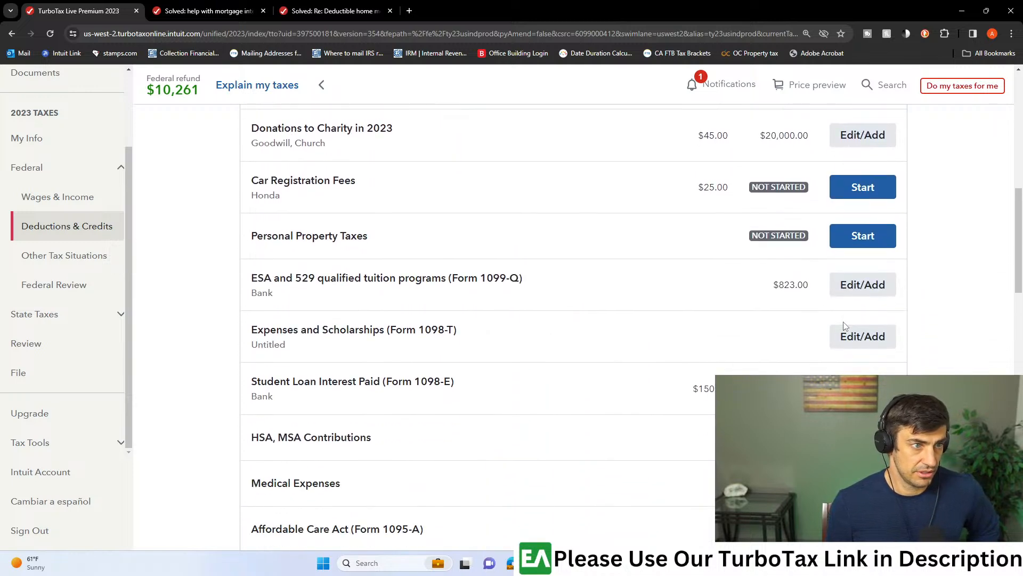
{"action": "scroll", "coordinate": [848, 331], "scroll_direction": "down", "scroll_amount": 4}
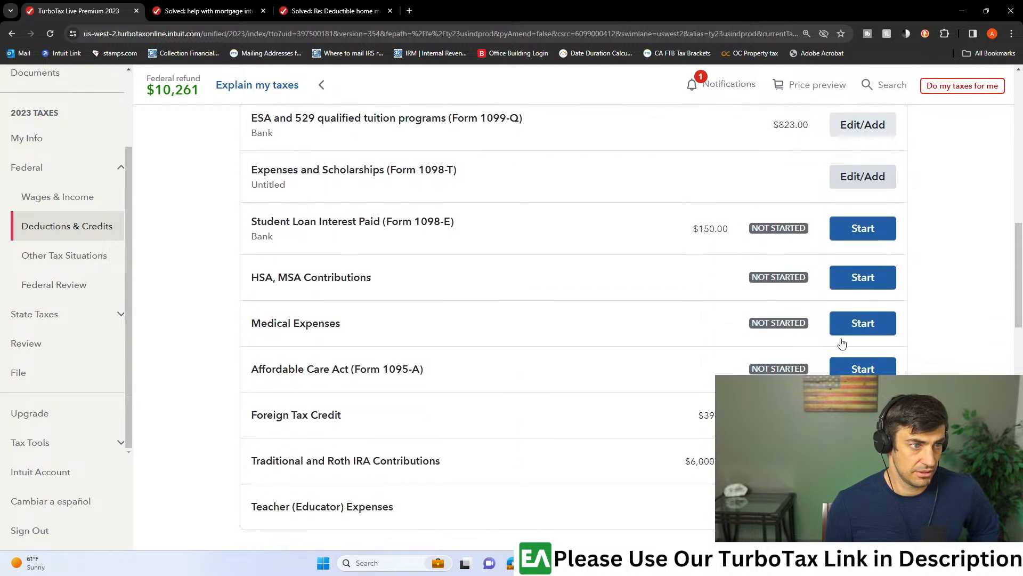
{"action": "left_click", "coordinate": [871, 128]}
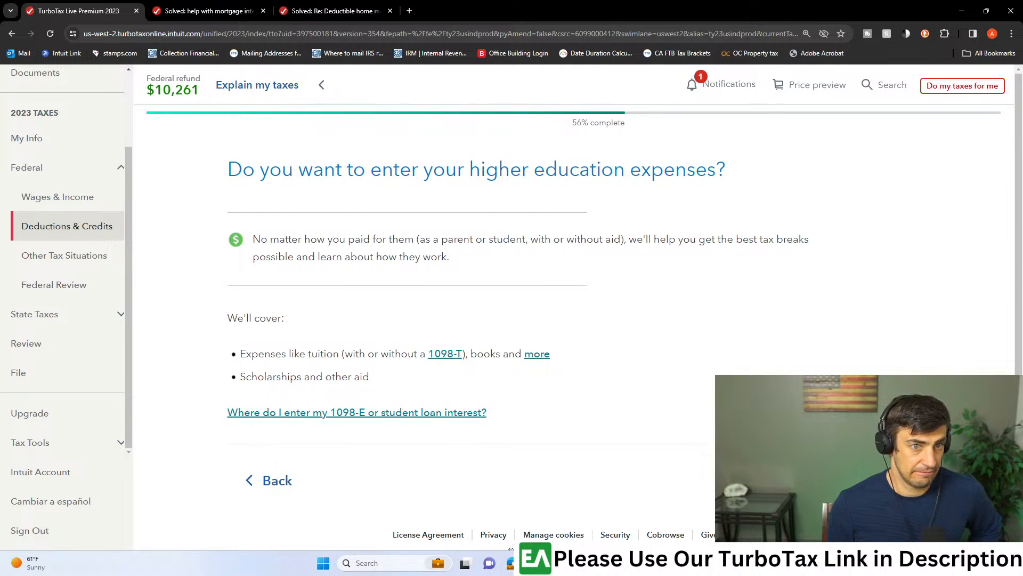
{"action": "left_click", "coordinate": [873, 480]}
- Try the 34-year-old taxpayer as the 2023 student working on a degree, then back out from the enrollment status question to the tax breaks list
{"action": "left_click", "coordinate": [354, 253]}
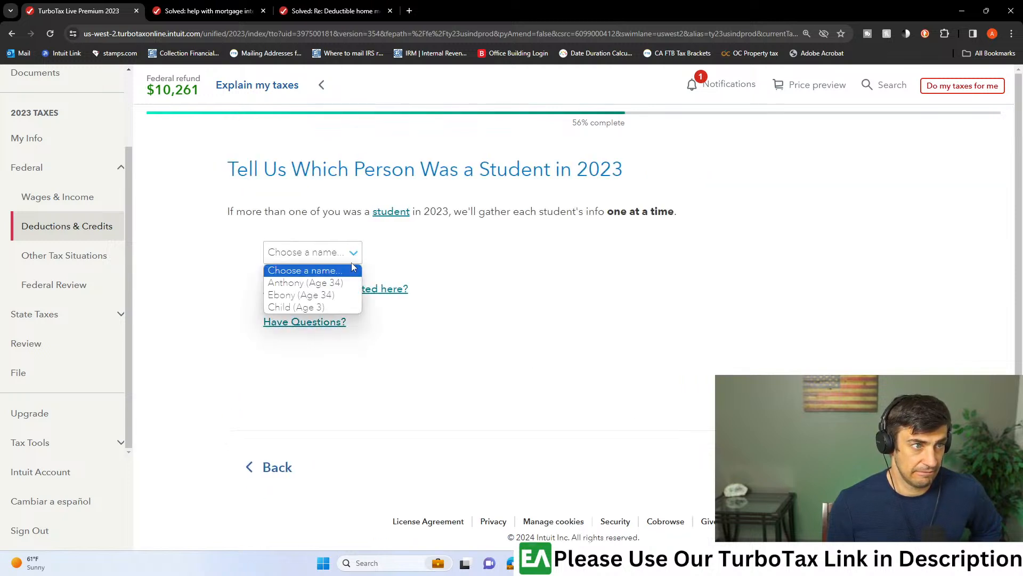
{"action": "left_click", "coordinate": [350, 284]}
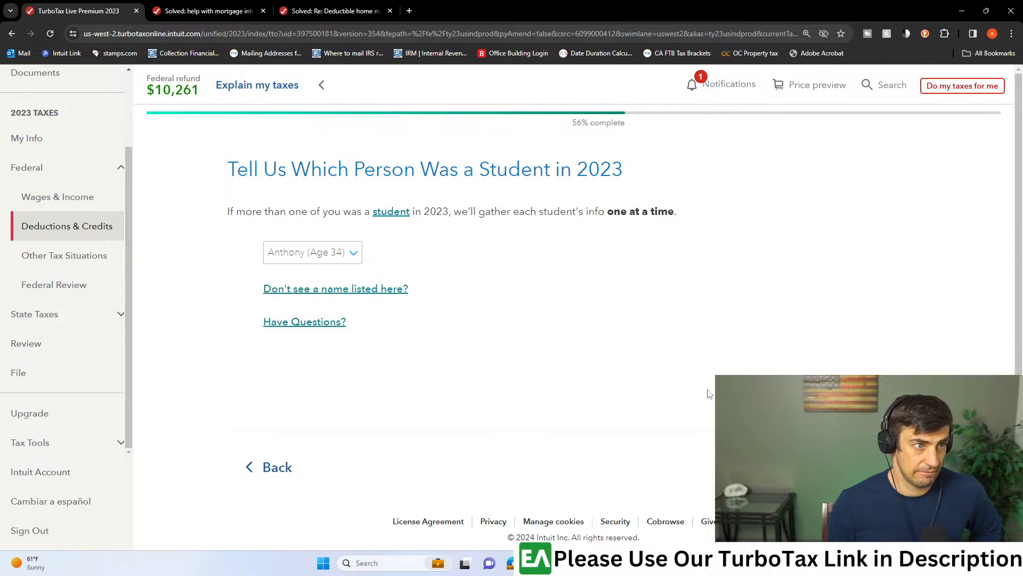
{"action": "left_click", "coordinate": [870, 469]}
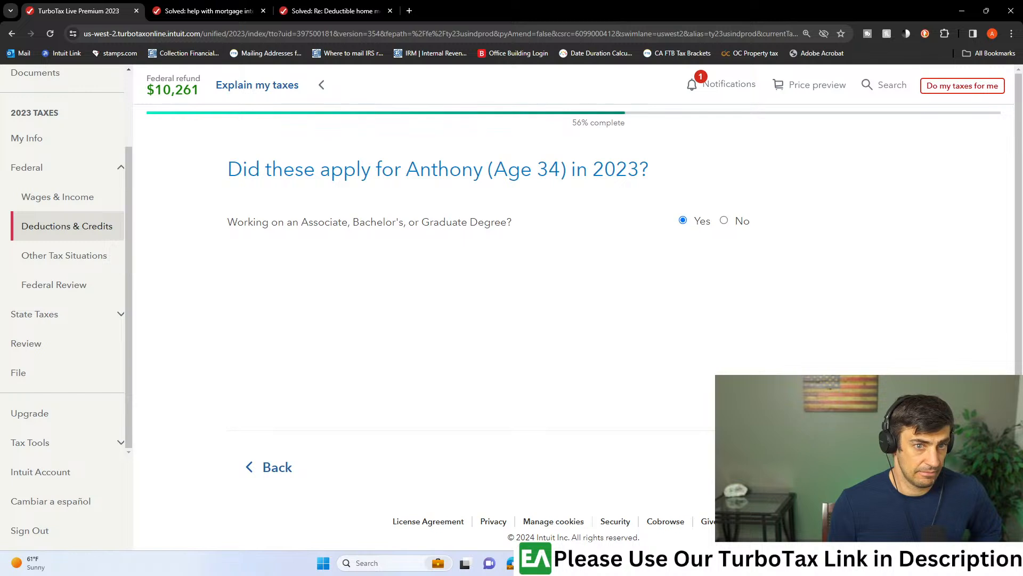
{"action": "left_click", "coordinate": [870, 469]}
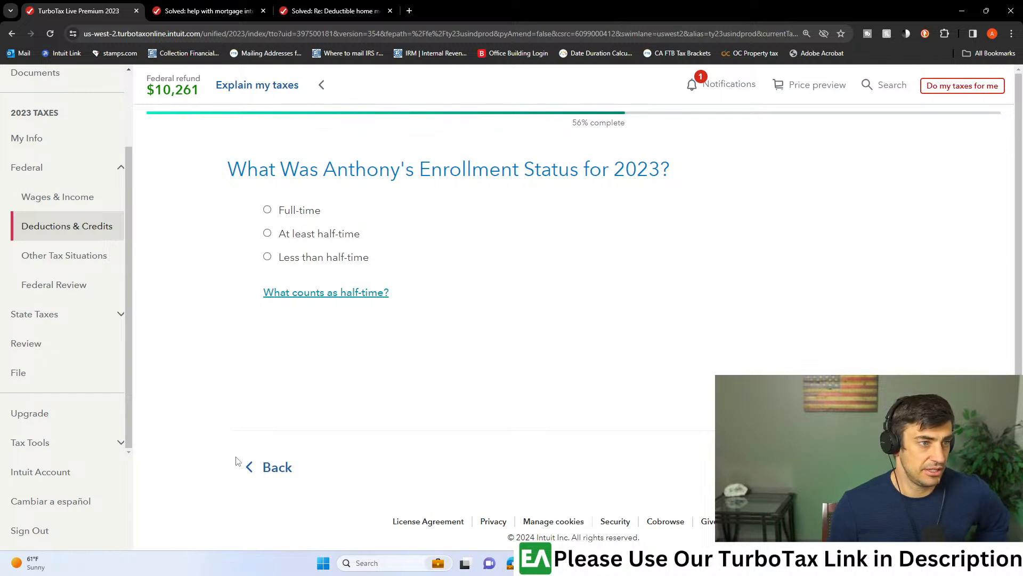
{"action": "left_click", "coordinate": [267, 467]}
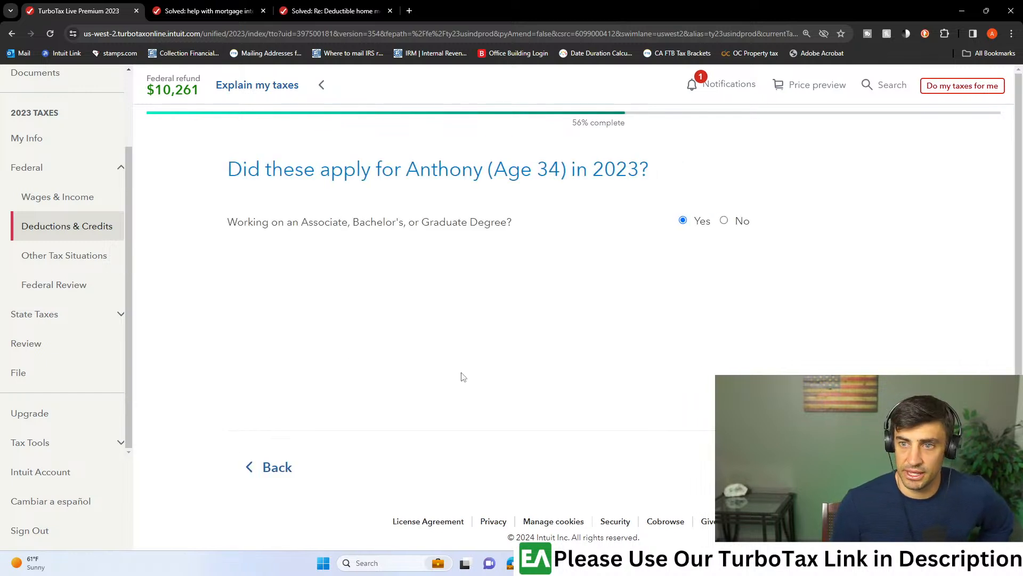
{"action": "left_click", "coordinate": [269, 475]}
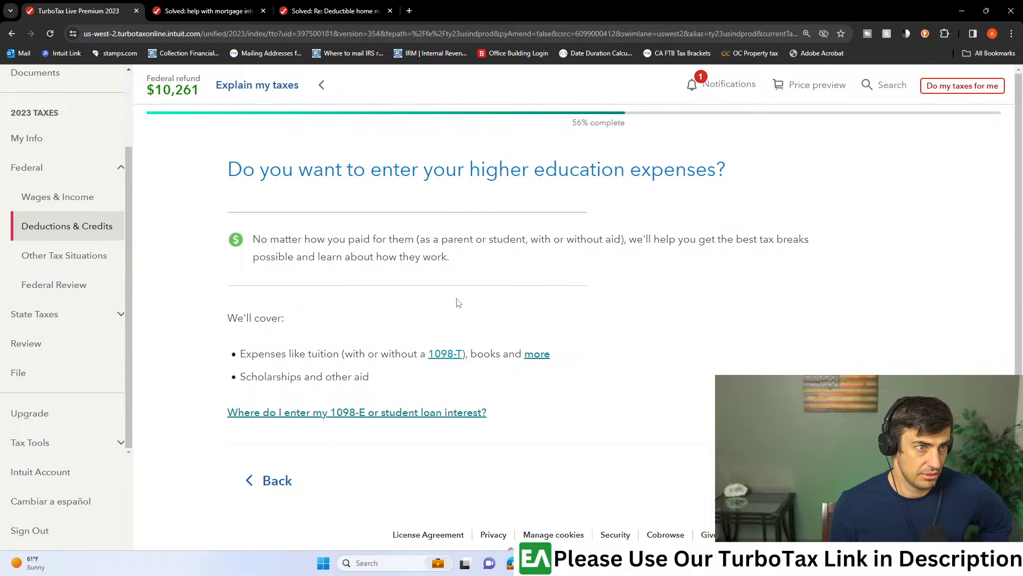
{"action": "left_click", "coordinate": [279, 478]}
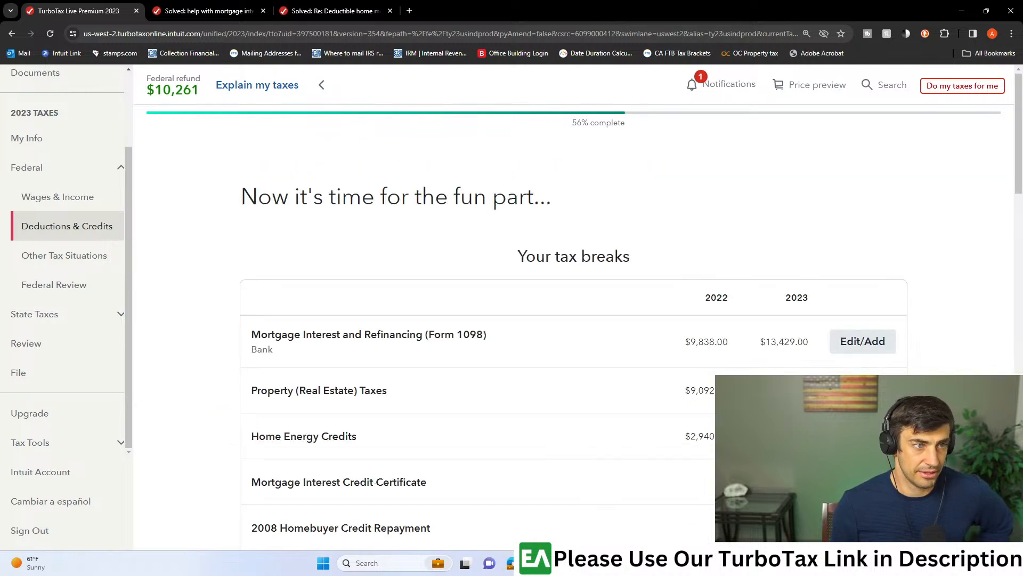
- Look through the topics under Other Tax Situations, including Other Tax Forms, and return to Deductions & Credits
{"action": "scroll", "coordinate": [878, 369], "scroll_direction": "down", "scroll_amount": 4}
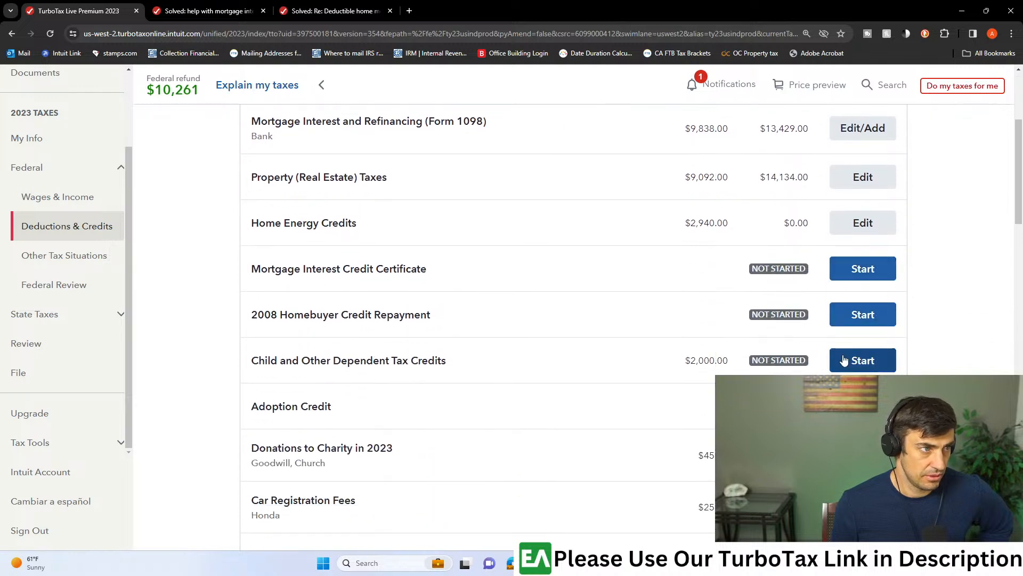
{"action": "left_click", "coordinate": [109, 260]}
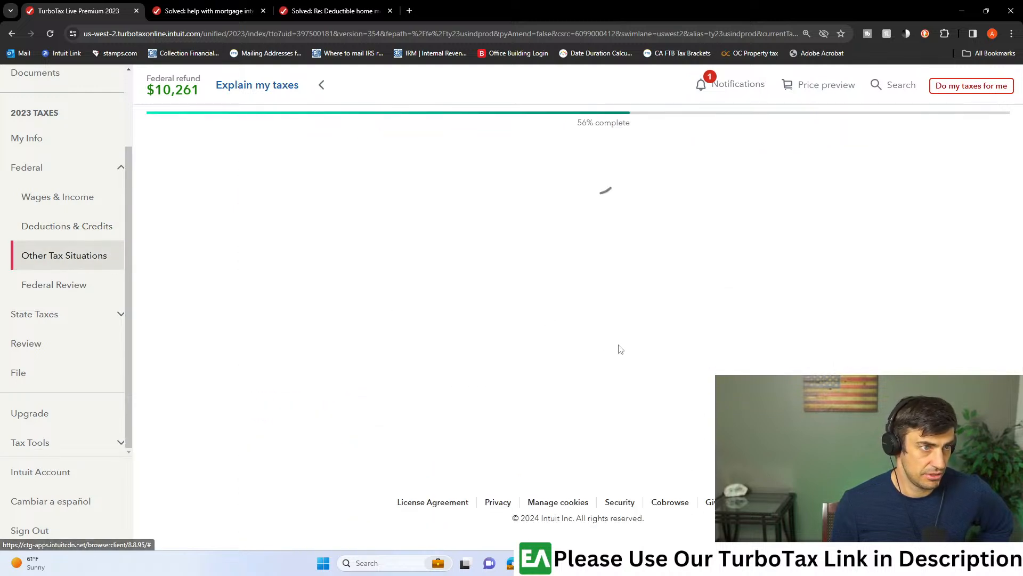
{"action": "scroll", "coordinate": [623, 349], "scroll_direction": "down", "scroll_amount": 3}
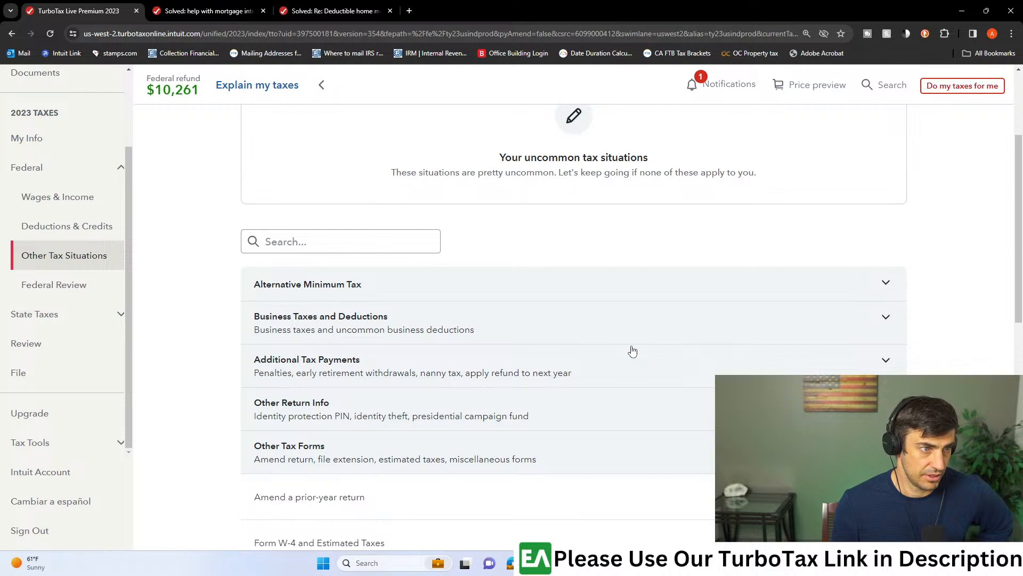
{"action": "scroll", "coordinate": [499, 357], "scroll_direction": "down", "scroll_amount": 1}
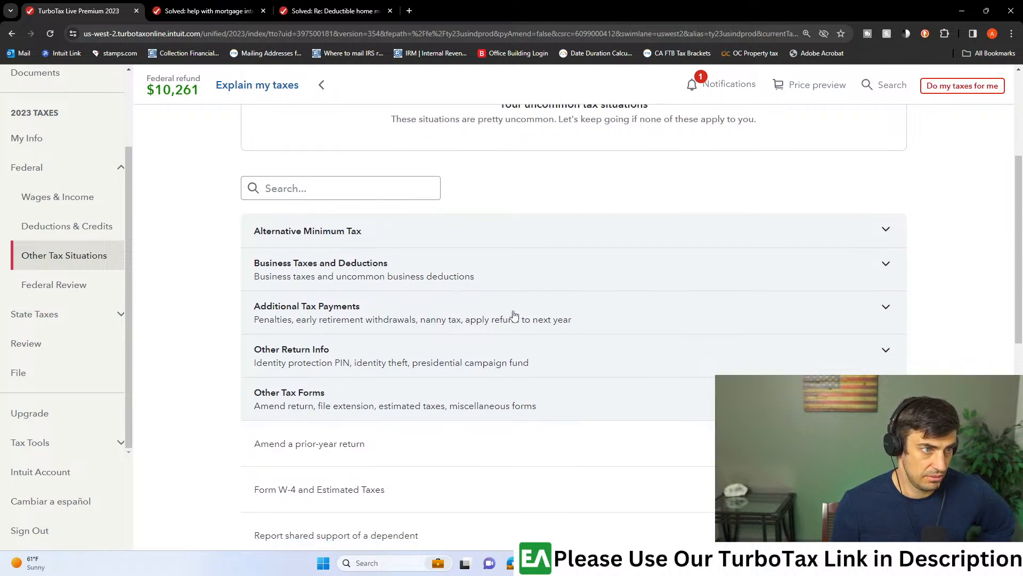
{"action": "scroll", "coordinate": [533, 331], "scroll_direction": "down", "scroll_amount": 3}
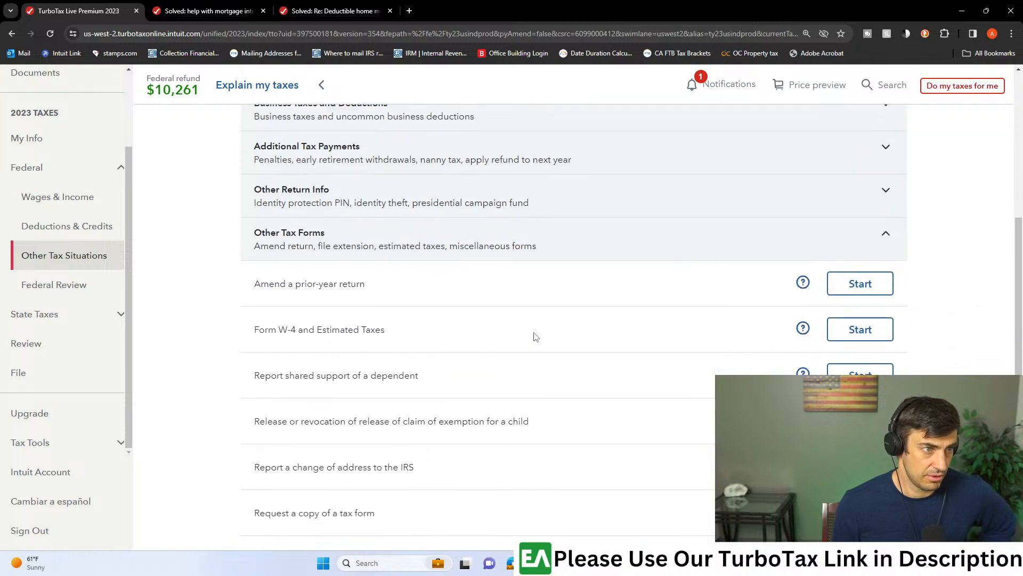
{"action": "scroll", "coordinate": [536, 336], "scroll_direction": "down", "scroll_amount": 2}
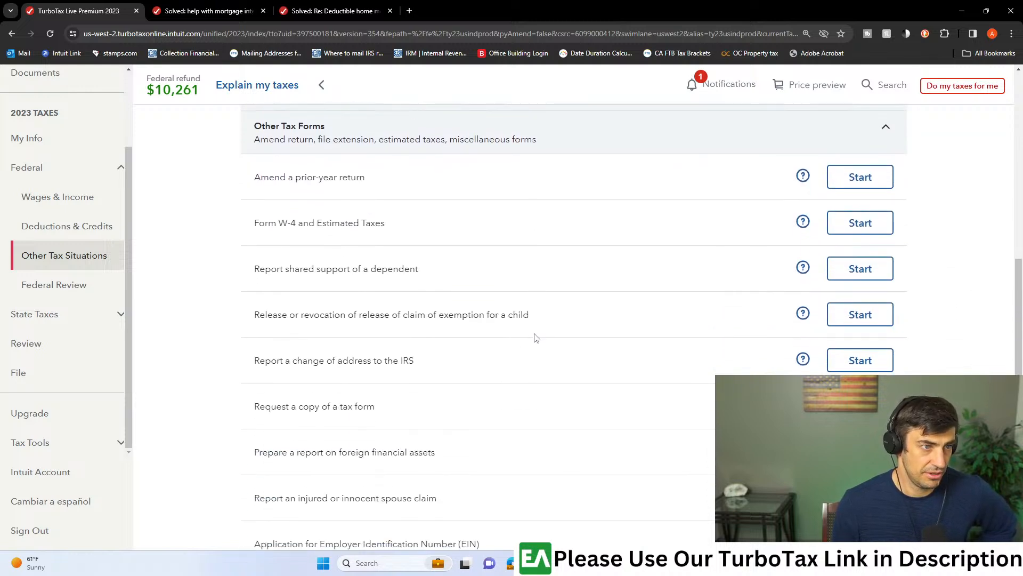
{"action": "scroll", "coordinate": [536, 337], "scroll_direction": "down", "scroll_amount": 1}
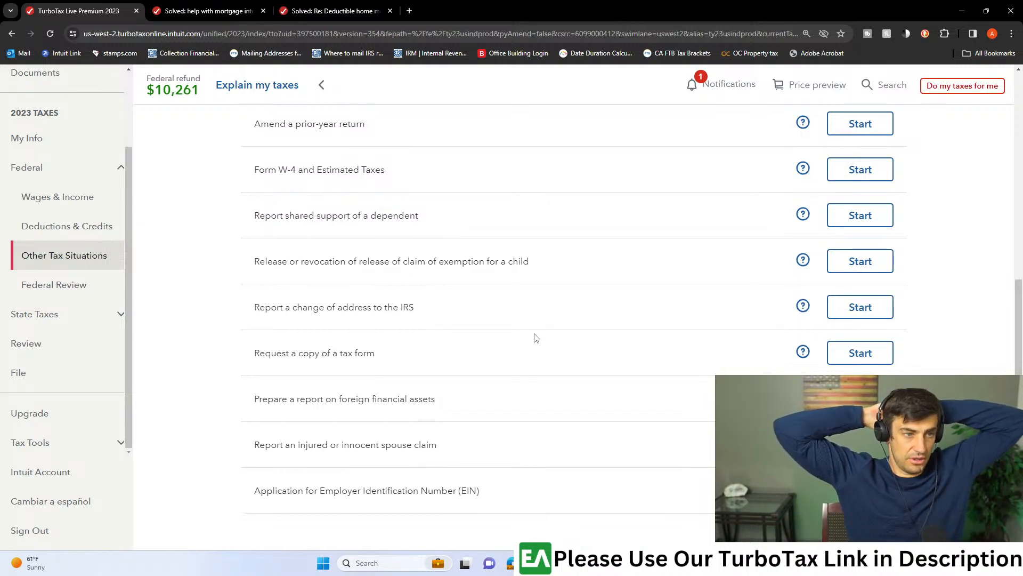
{"action": "scroll", "coordinate": [536, 337], "scroll_direction": "down", "scroll_amount": 3}
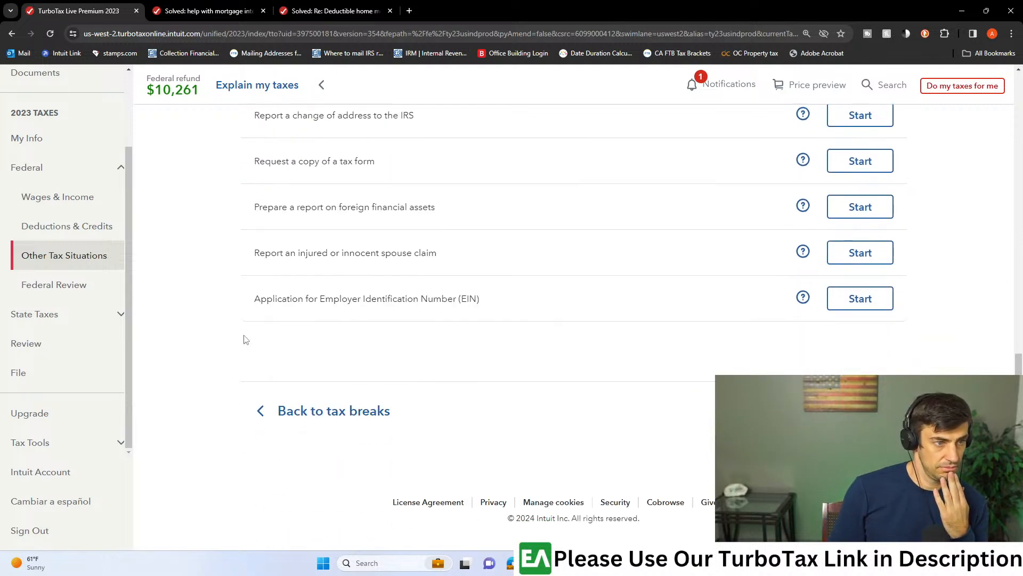
{"action": "left_click", "coordinate": [77, 228]}
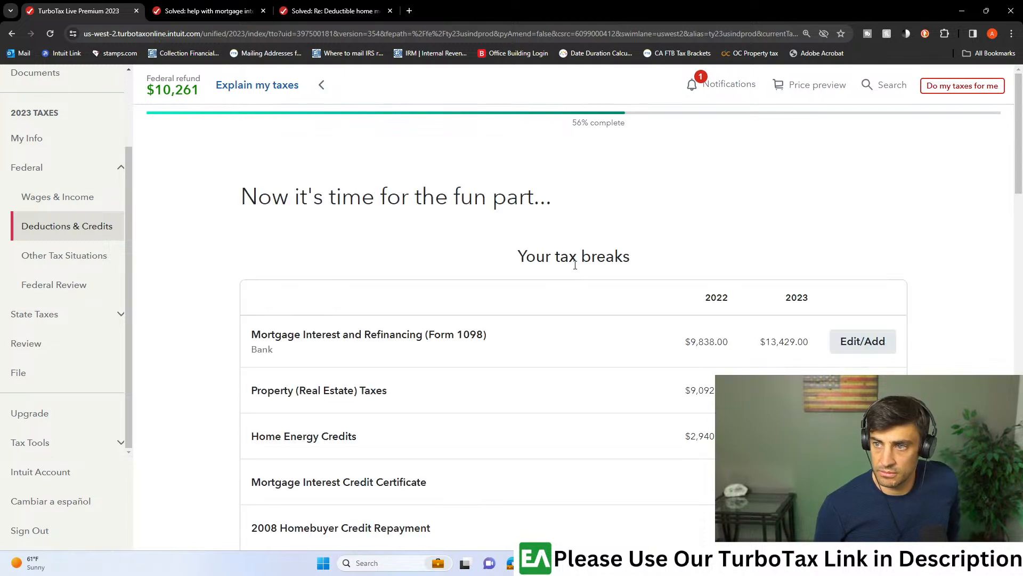
- Review the ESA and 529 qualified tuition programs (Form 1099-Q) topic through the education loan payments question, then return to the Form 1099-Q summary
{"action": "scroll", "coordinate": [714, 362], "scroll_direction": "down", "scroll_amount": 5}
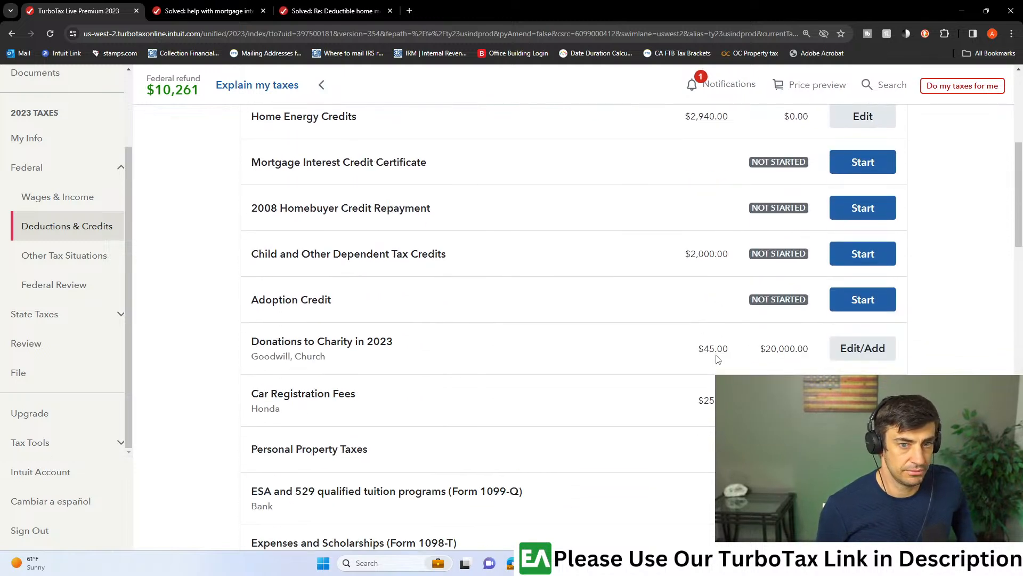
{"action": "scroll", "coordinate": [641, 390], "scroll_direction": "down", "scroll_amount": 3}
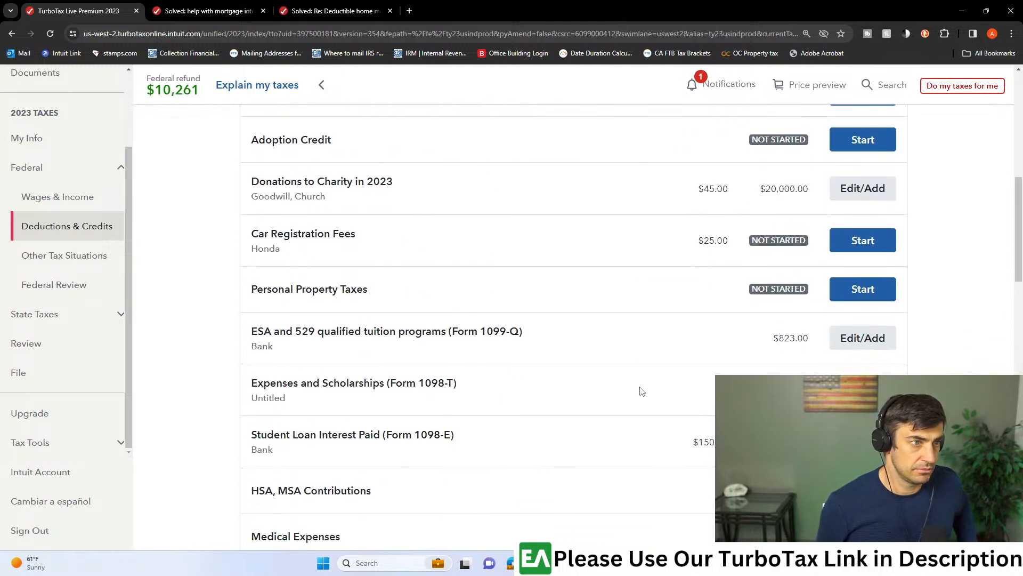
{"action": "left_click", "coordinate": [848, 346]}
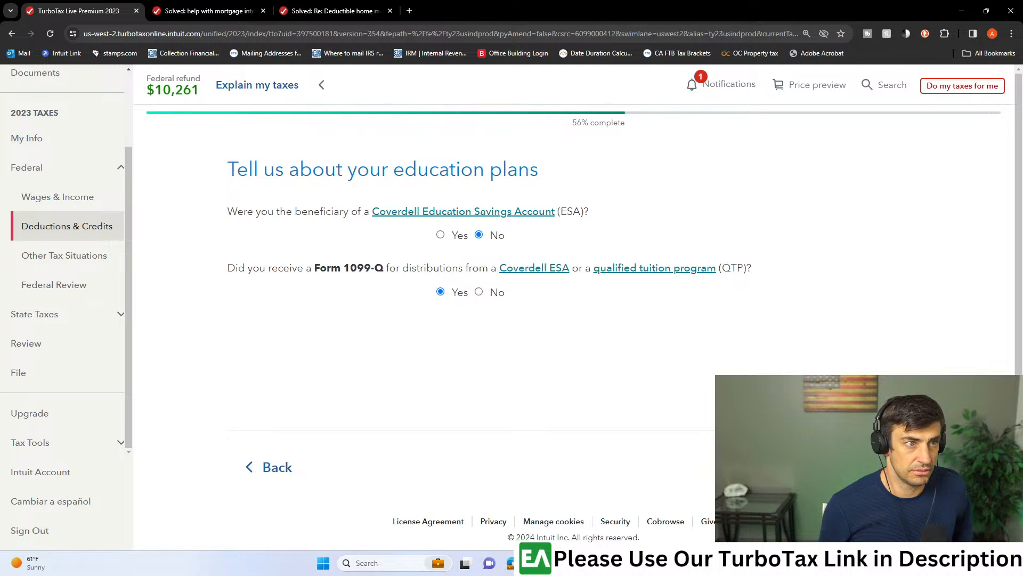
{"action": "left_click", "coordinate": [867, 467]}
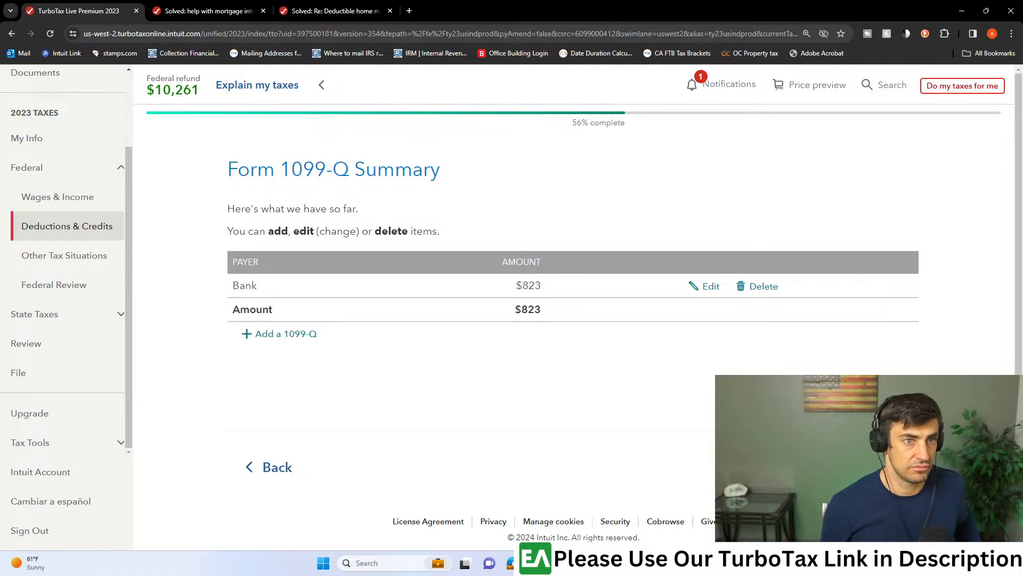
{"action": "left_click", "coordinate": [866, 467]}
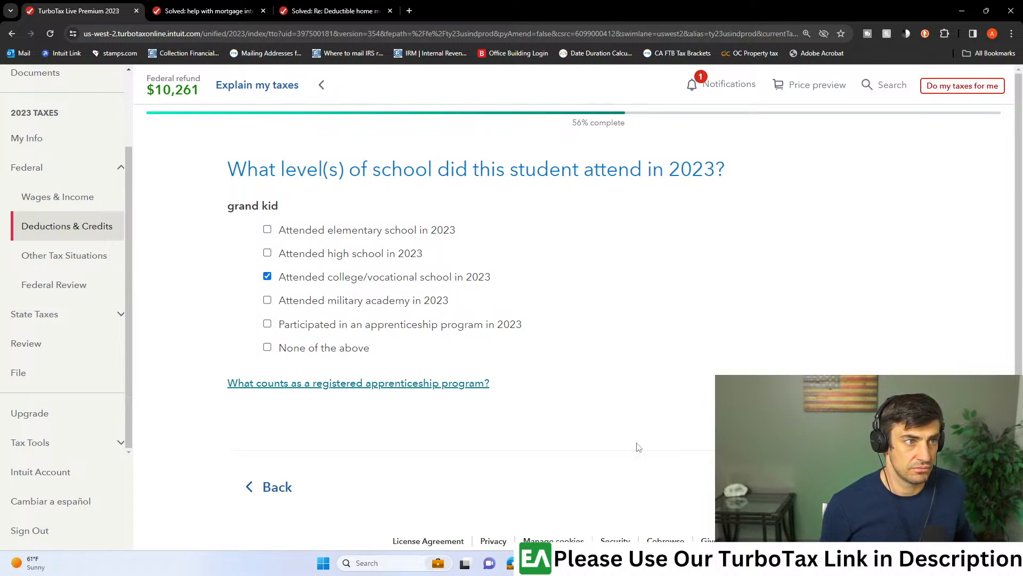
{"action": "left_click", "coordinate": [866, 467]}
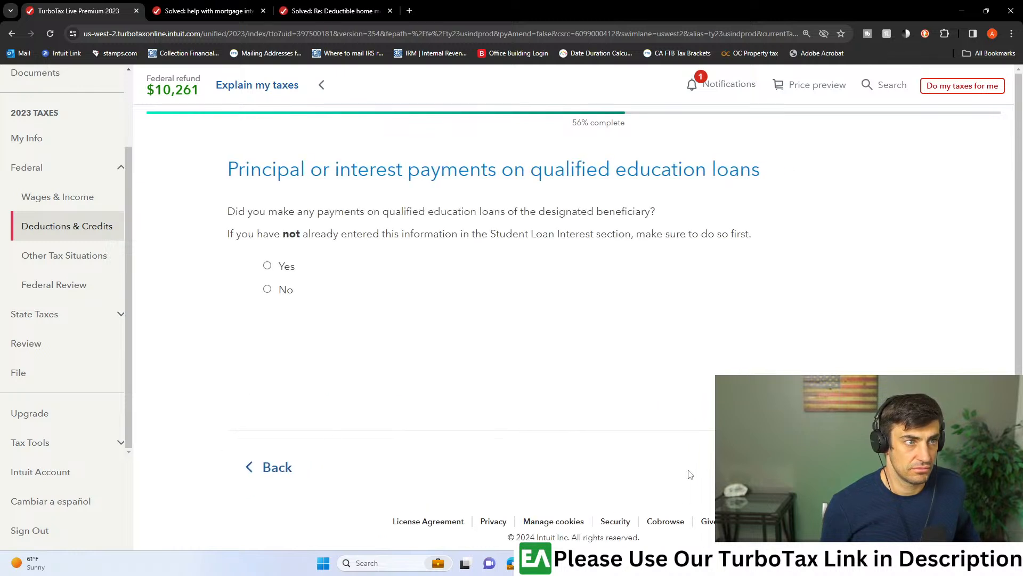
{"action": "left_click", "coordinate": [255, 478]}
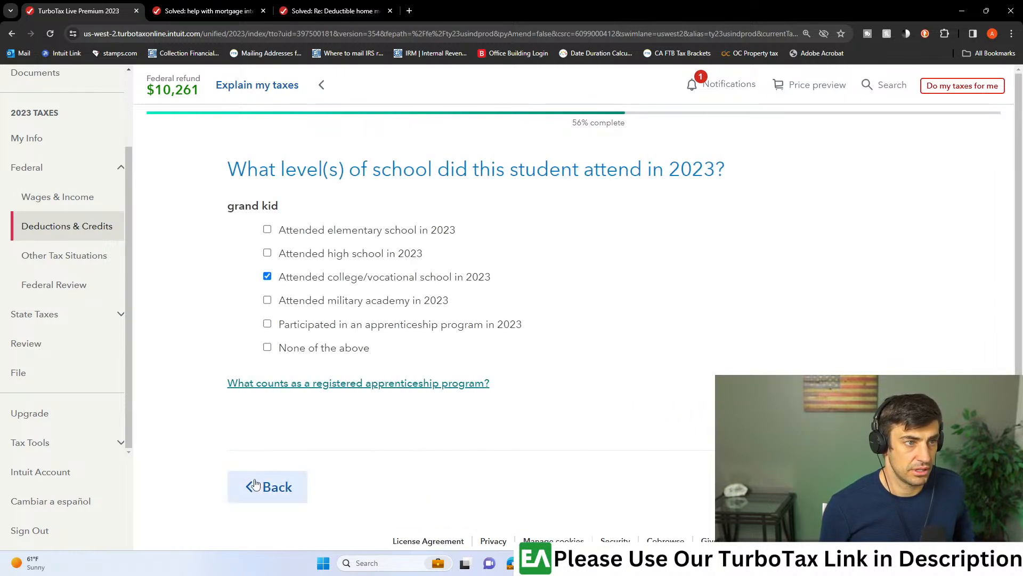
{"action": "left_click", "coordinate": [255, 484]}
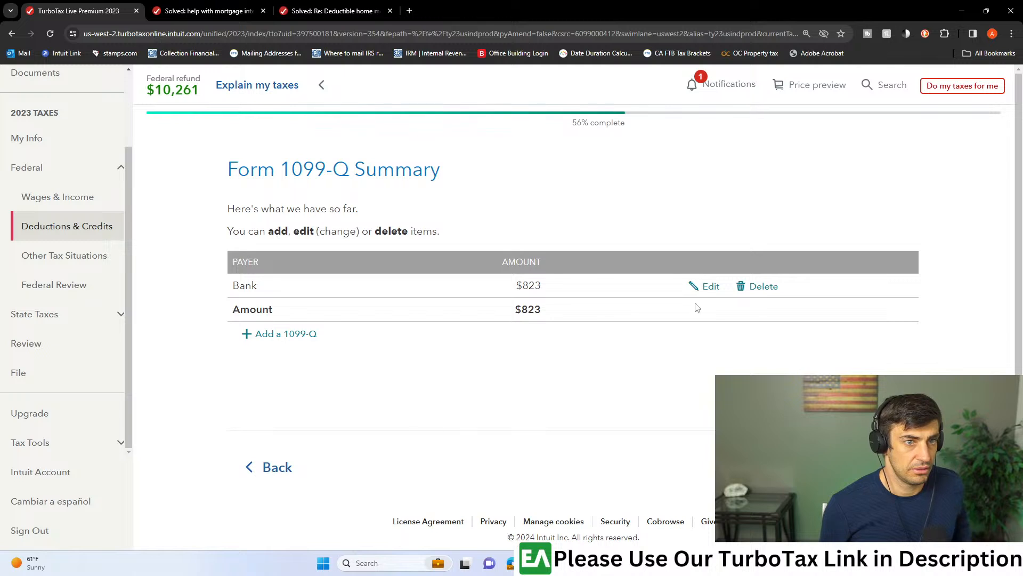
- Edit the Bank 1099-Q with someone else not listed as both the recipient and the student
{"action": "left_click", "coordinate": [711, 288]}
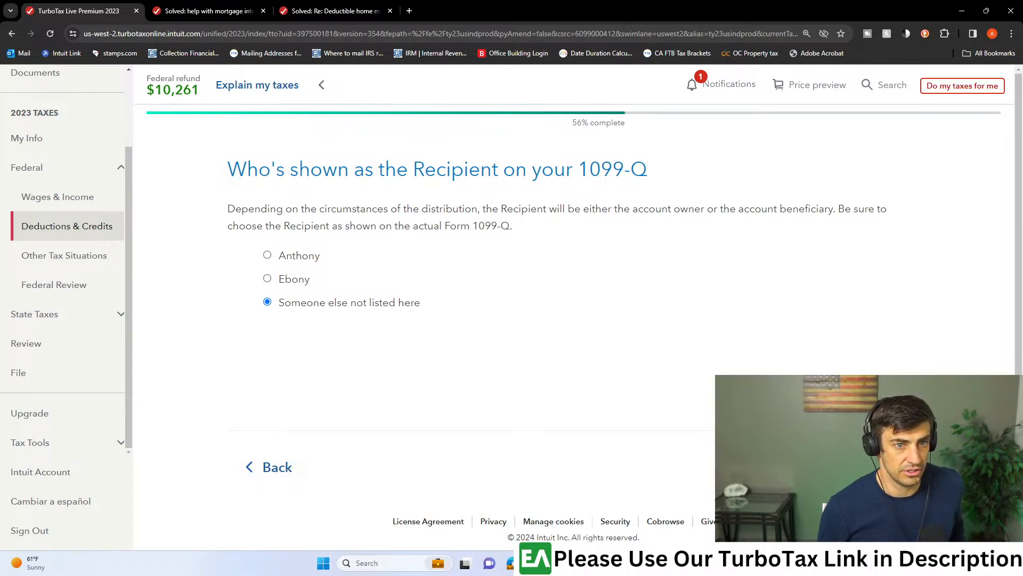
{"action": "left_click", "coordinate": [866, 467]}
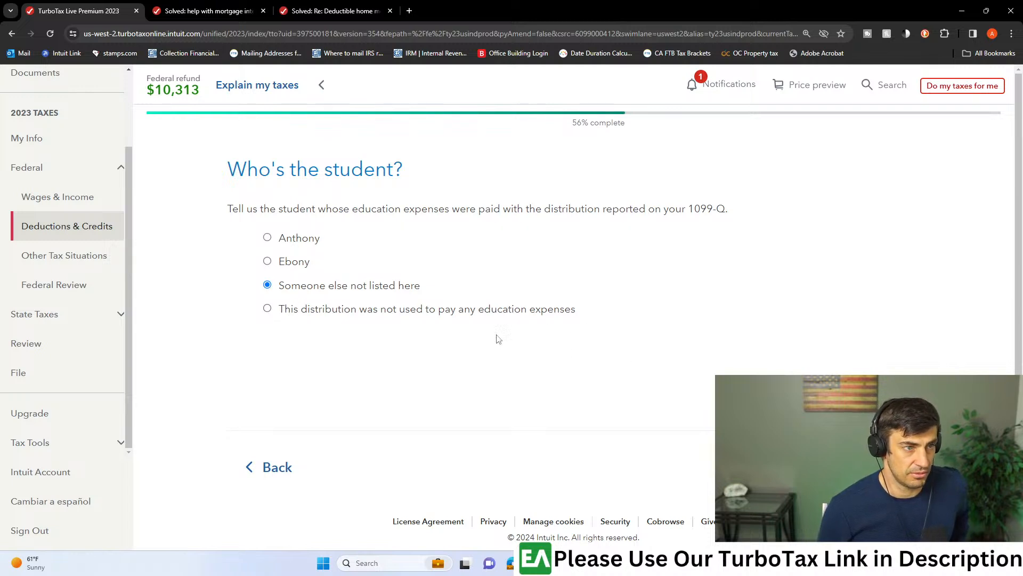
{"action": "left_click", "coordinate": [866, 467]}
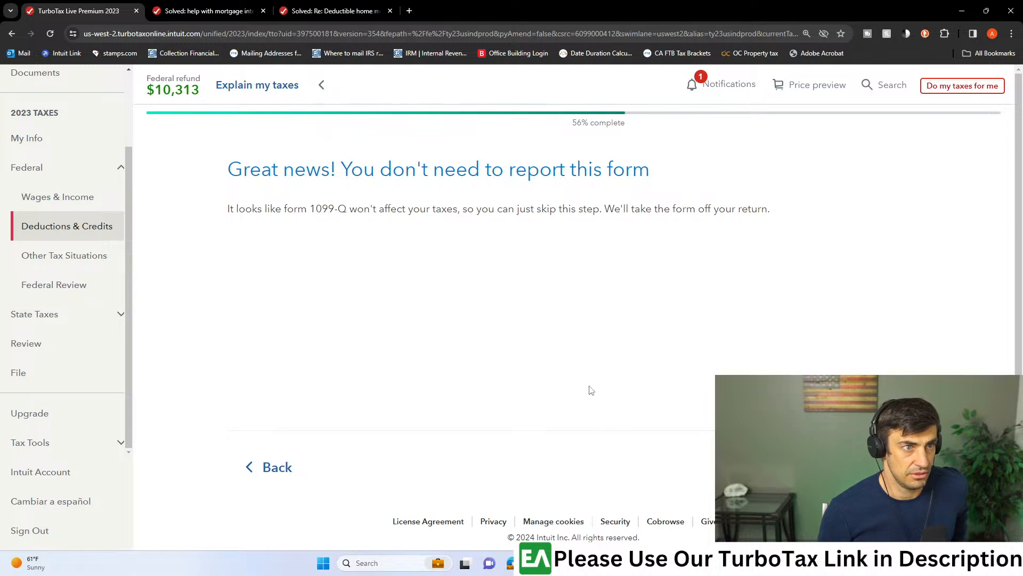
- Go back and set the first listed taxpayer as the 1099-Q recipient, keeping someone else not listed as the student
{"action": "left_click", "coordinate": [273, 468]}
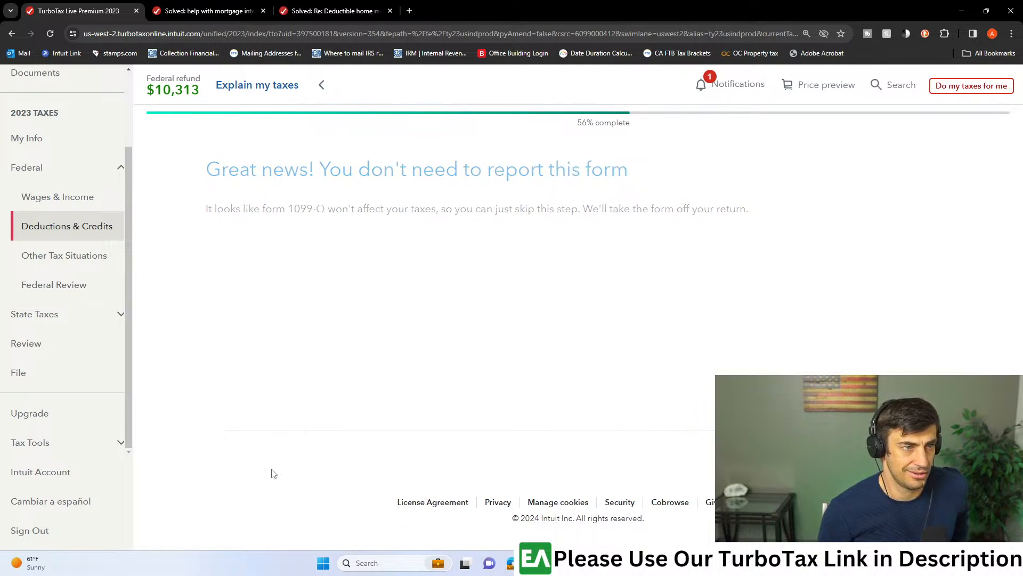
{"action": "left_click", "coordinate": [276, 469]}
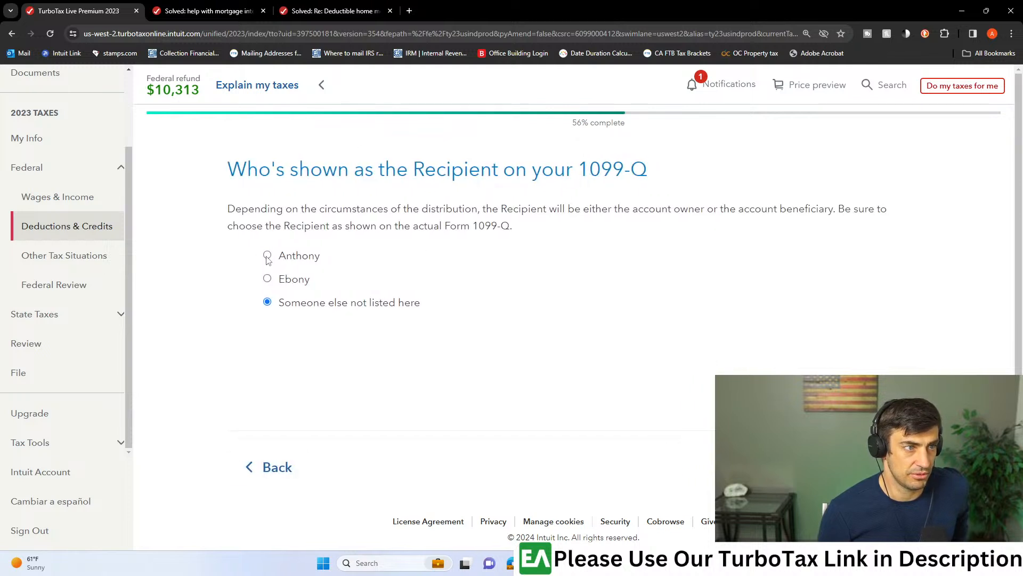
{"action": "left_click", "coordinate": [874, 468]}
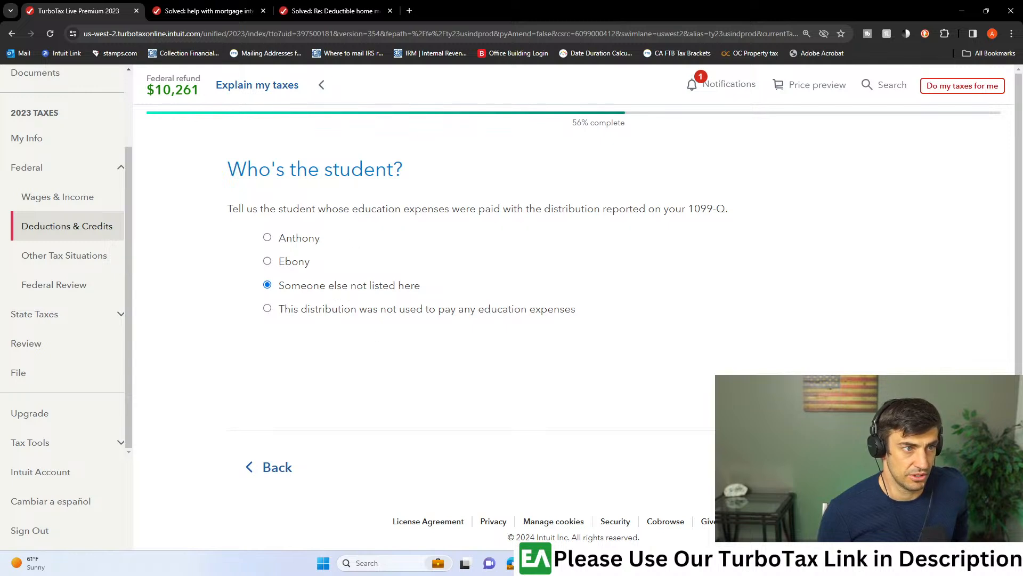
{"action": "left_click", "coordinate": [874, 467]}
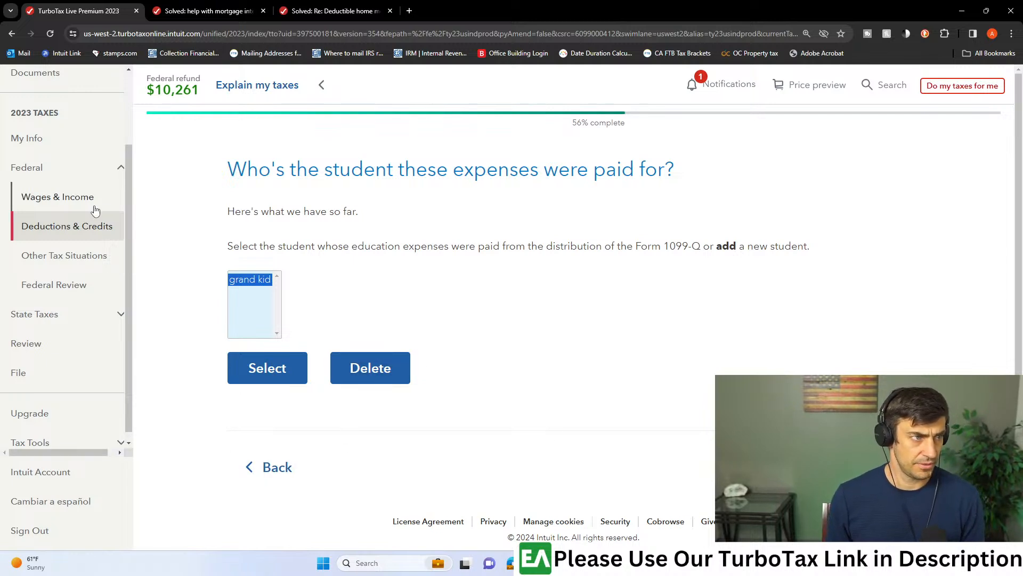
- Return to the tax breaks list and reopen the ESA and 529 qualified tuition programs (Form 1099-Q) topic
{"action": "left_click", "coordinate": [267, 368]}
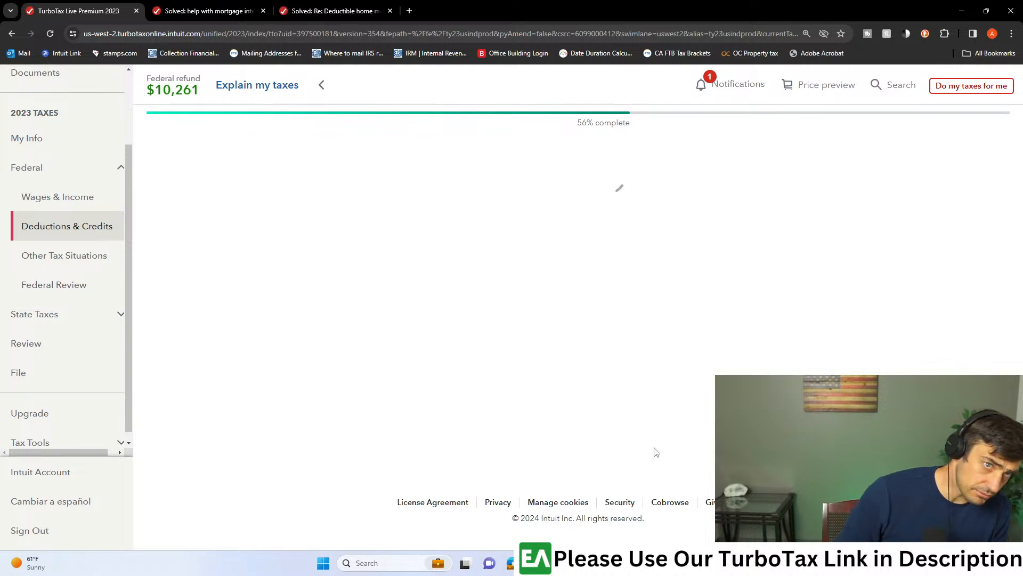
{"action": "scroll", "coordinate": [789, 352], "scroll_direction": "down", "scroll_amount": 4}
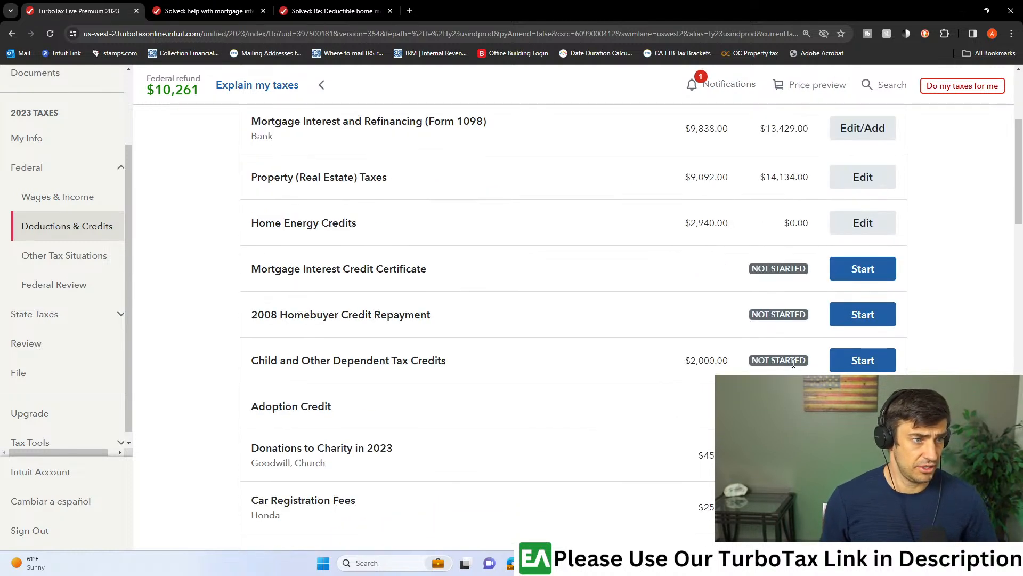
{"action": "scroll", "coordinate": [795, 357], "scroll_direction": "down", "scroll_amount": 2}
{"action": "scroll", "coordinate": [798, 372], "scroll_direction": "down", "scroll_amount": 3}
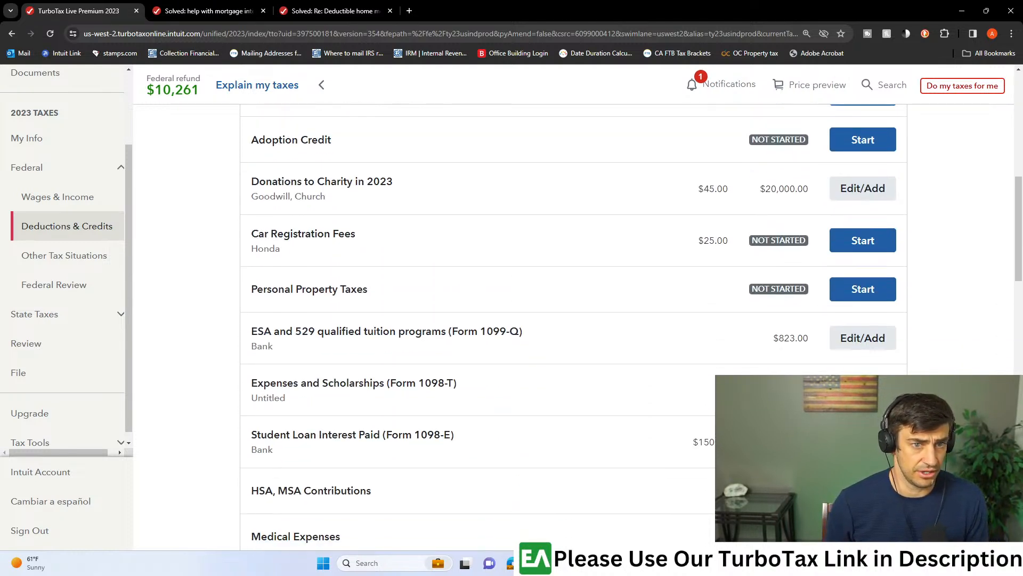
{"action": "left_click", "coordinate": [860, 336]}
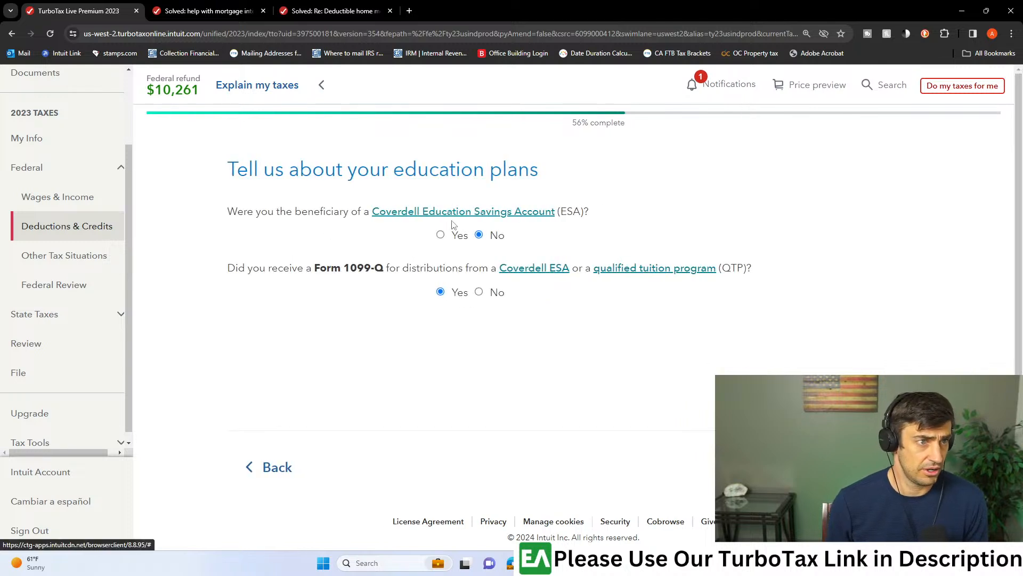
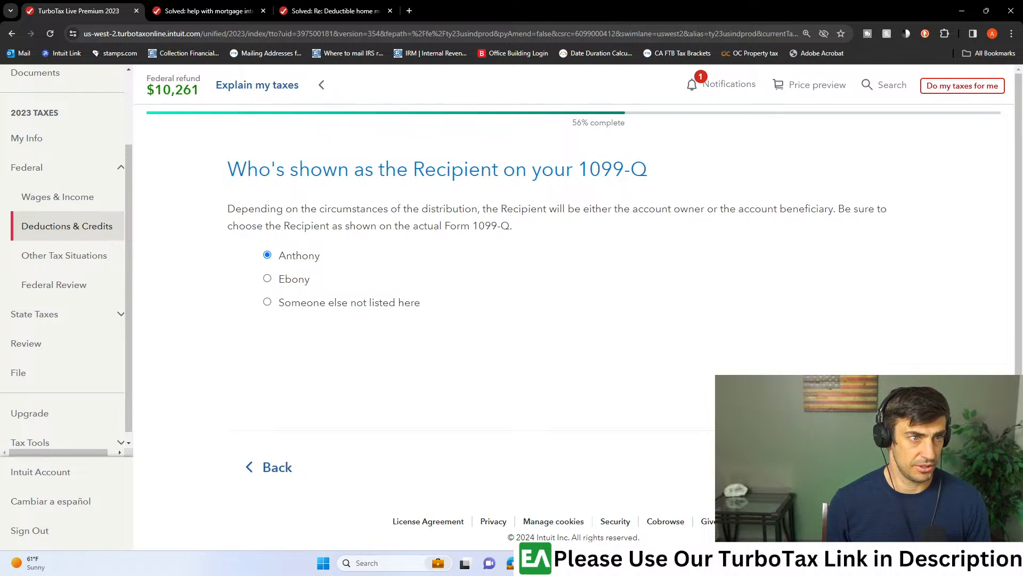
- Keep the first listed taxpayer as the 1099-Q recipient, set the same taxpayer as the student, and accept the Bank 1099-Q information
{"action": "left_click", "coordinate": [866, 467]}
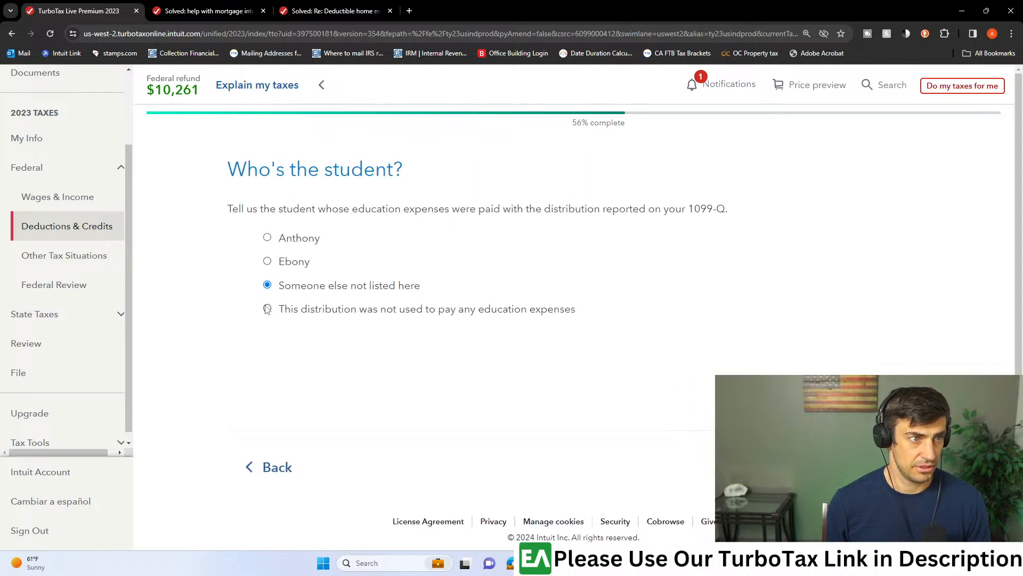
{"action": "left_click", "coordinate": [267, 237]}
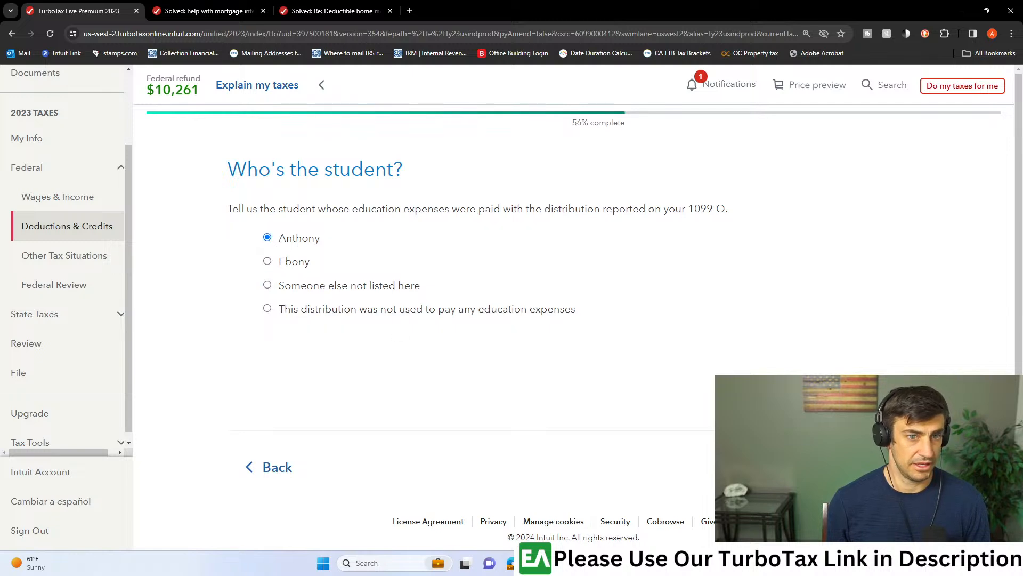
{"action": "left_click", "coordinate": [867, 467]}
{"action": "scroll", "coordinate": [866, 467], "scroll_direction": "down", "scroll_amount": 7}
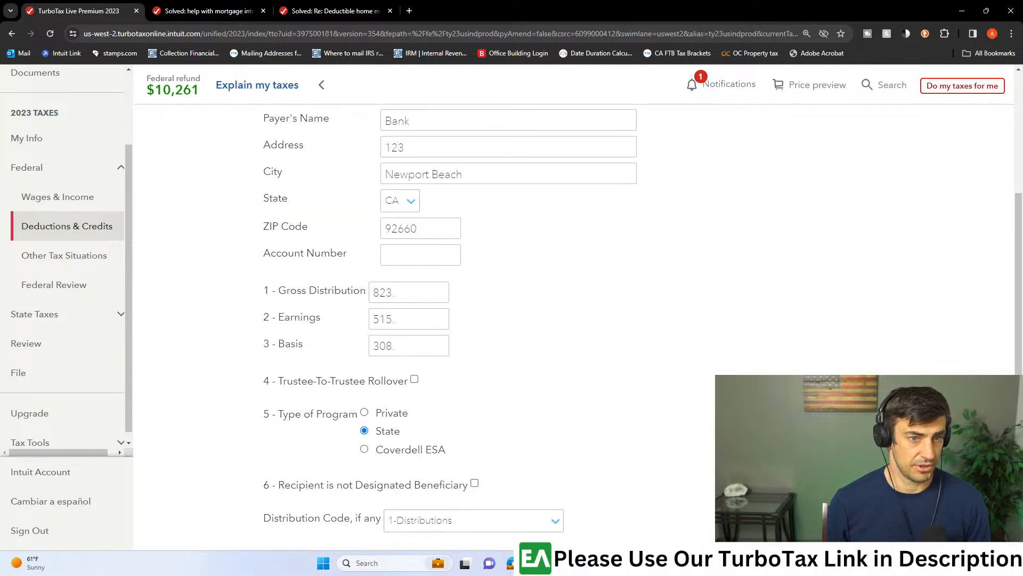
{"action": "left_click", "coordinate": [866, 449]}
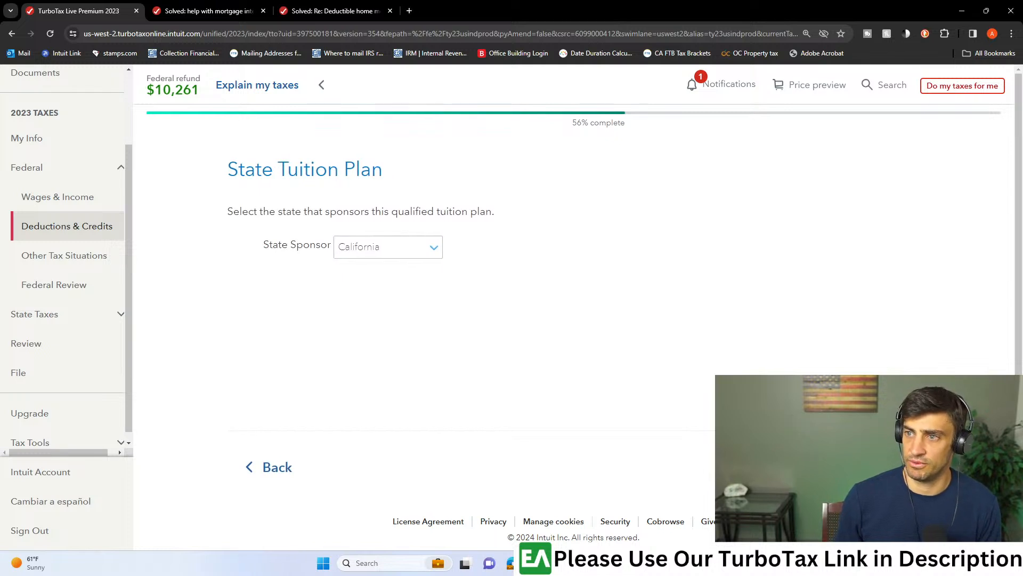
- Keep California as plan sponsor with no death, disability or expense refund, and continue through the education expenses notice to the Form 1099-Q summary
{"action": "left_click", "coordinate": [866, 467]}
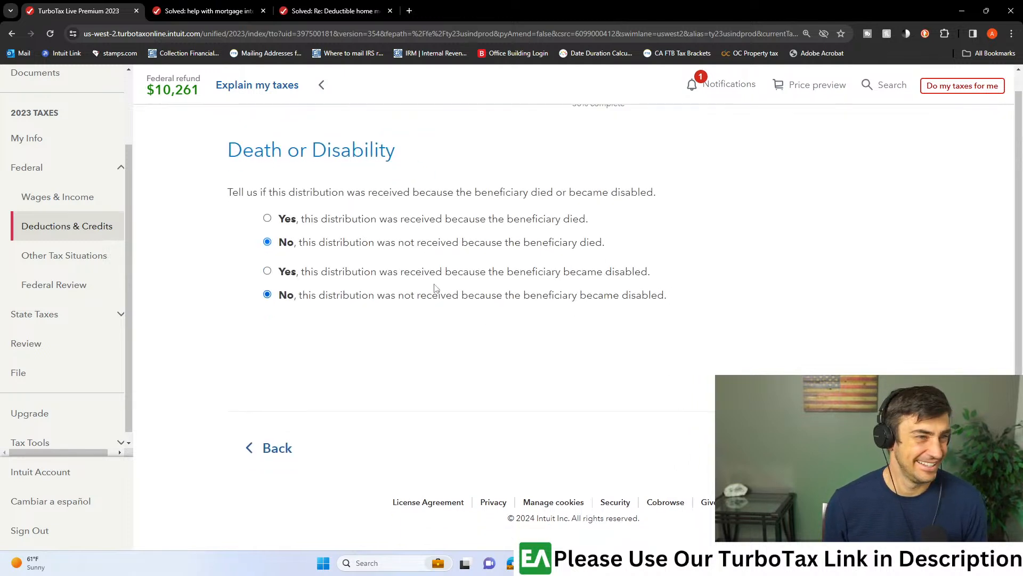
{"action": "left_click", "coordinate": [866, 447]}
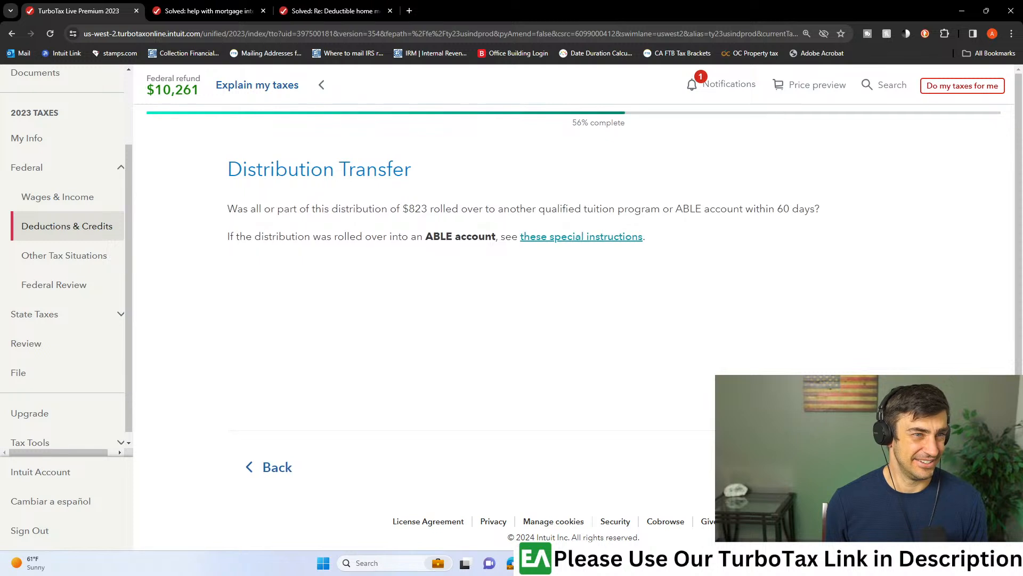
{"action": "left_click", "coordinate": [874, 467]}
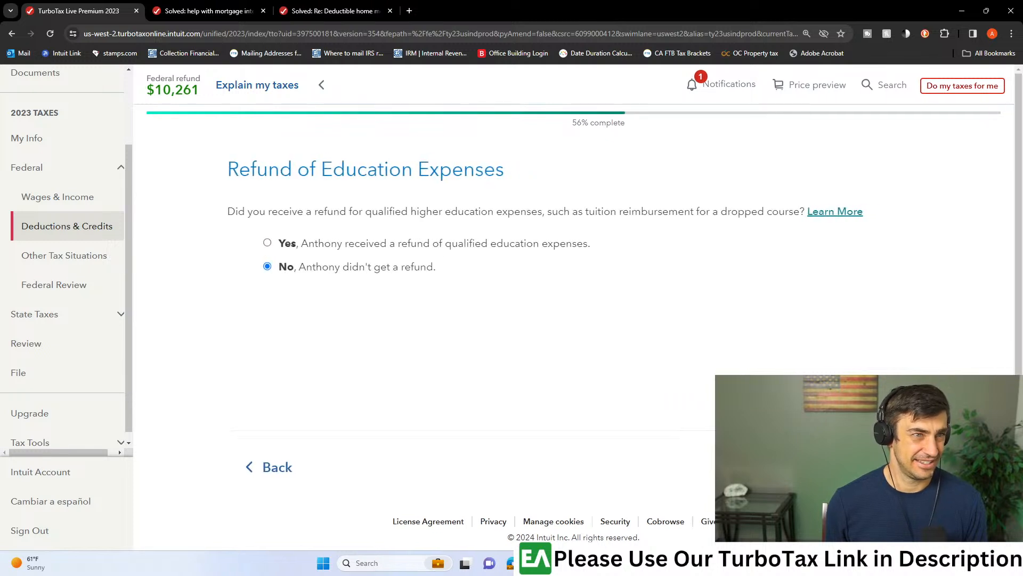
{"action": "left_click", "coordinate": [874, 467]}
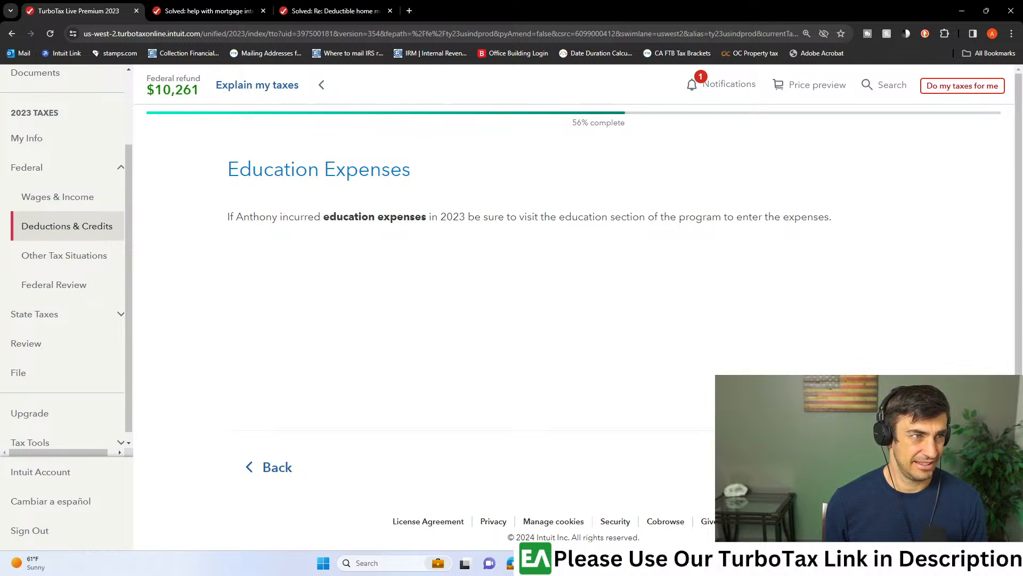
{"action": "left_click", "coordinate": [874, 467]}
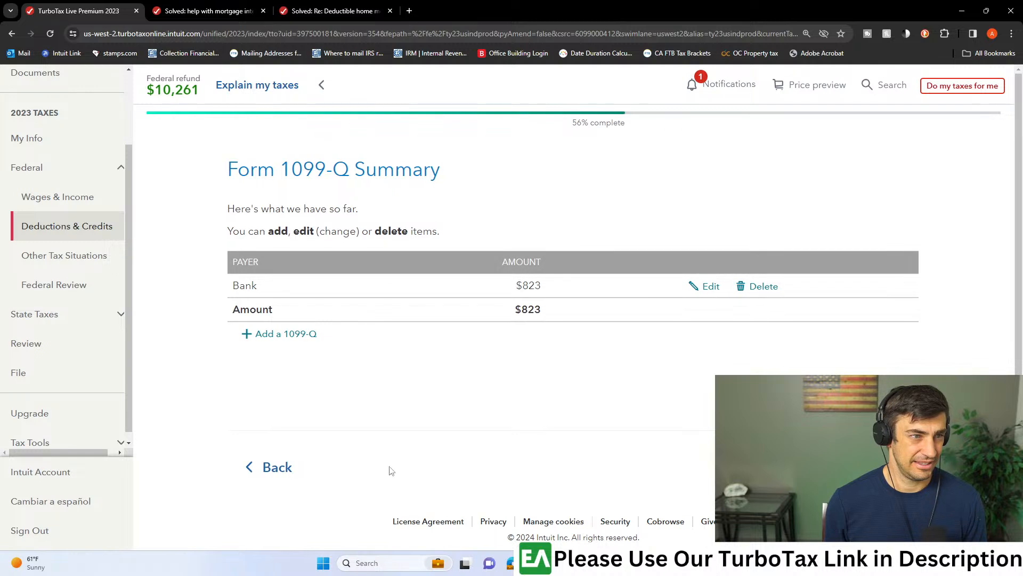
- Edit the Bank 1099-Q, set the student to someone else not listed, and select and confirm grand kid as the student
{"action": "left_click", "coordinate": [702, 287]}
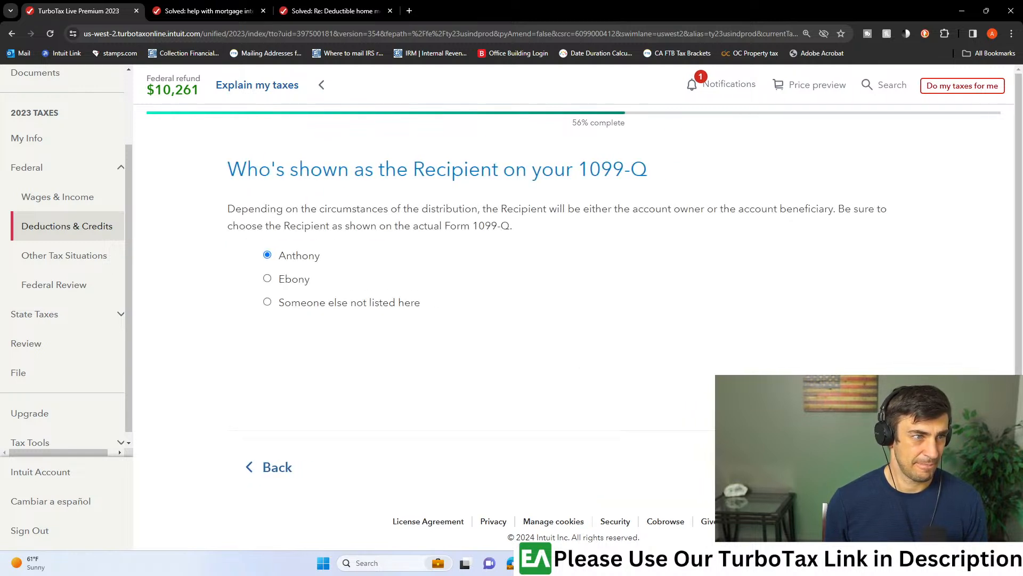
{"action": "left_click", "coordinate": [874, 467]}
{"action": "left_click", "coordinate": [276, 286]}
{"action": "left_click", "coordinate": [874, 467]}
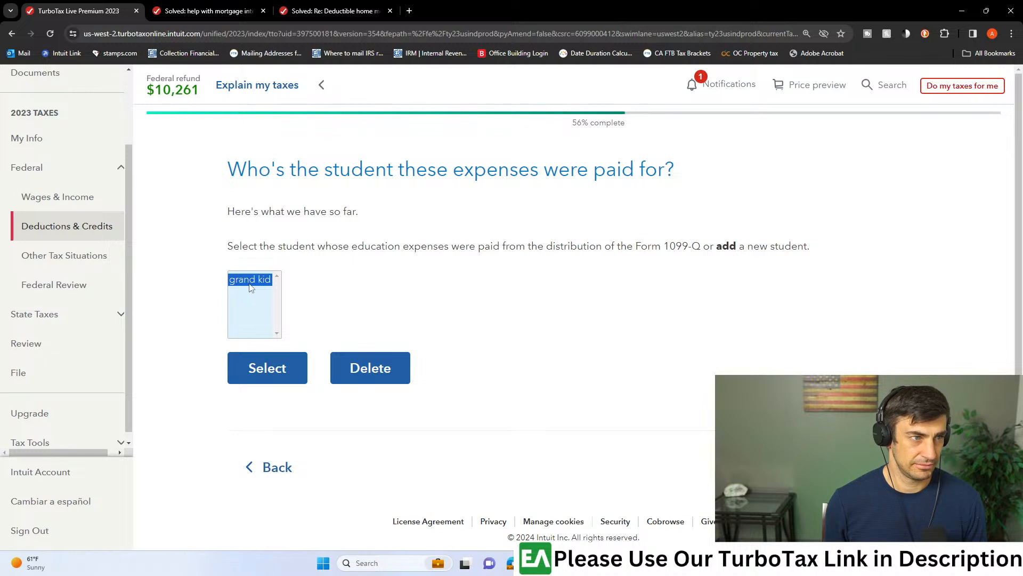
{"action": "left_click", "coordinate": [275, 365]}
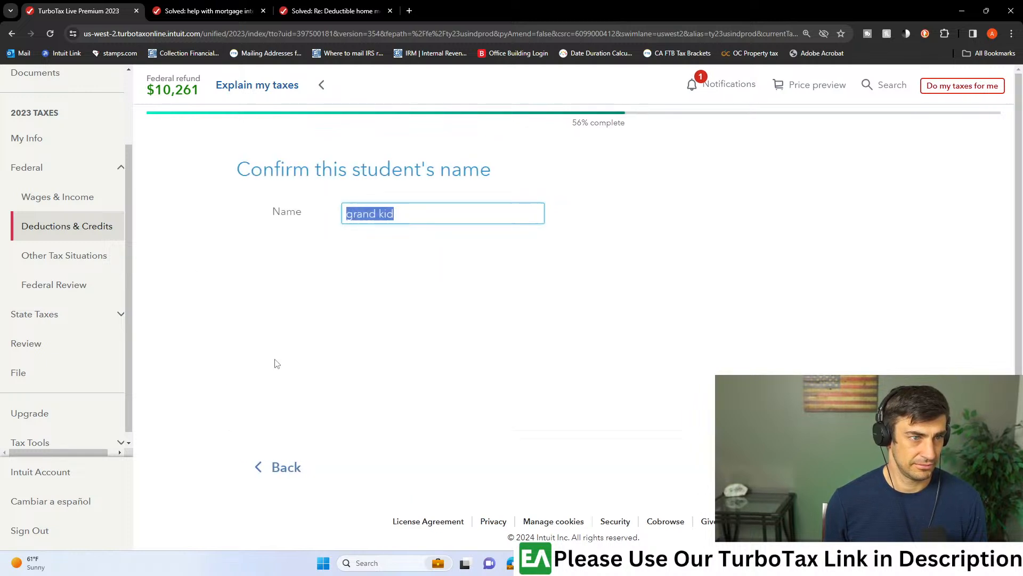
{"action": "left_click", "coordinate": [269, 475]}
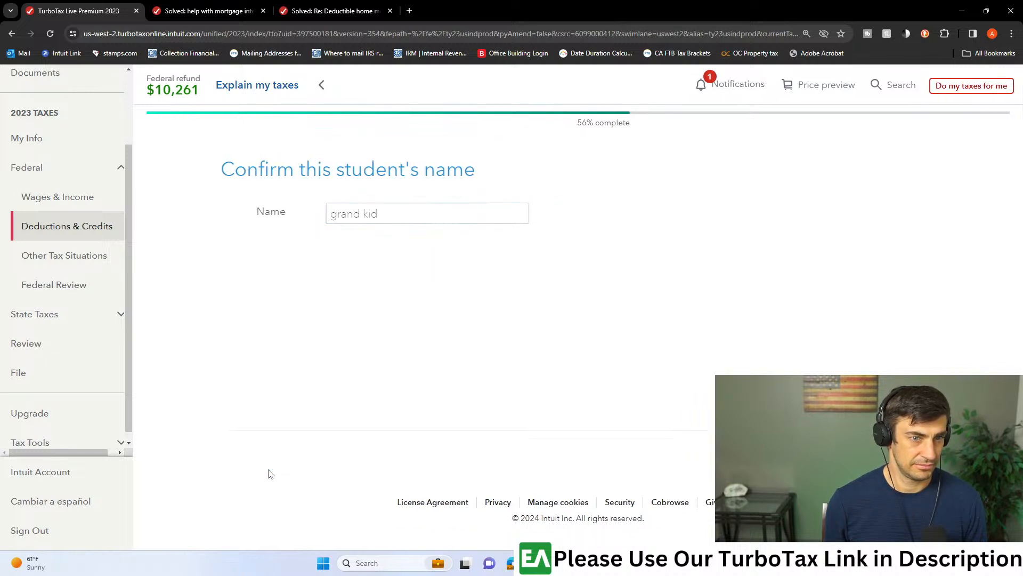
{"action": "left_click", "coordinate": [874, 467]}
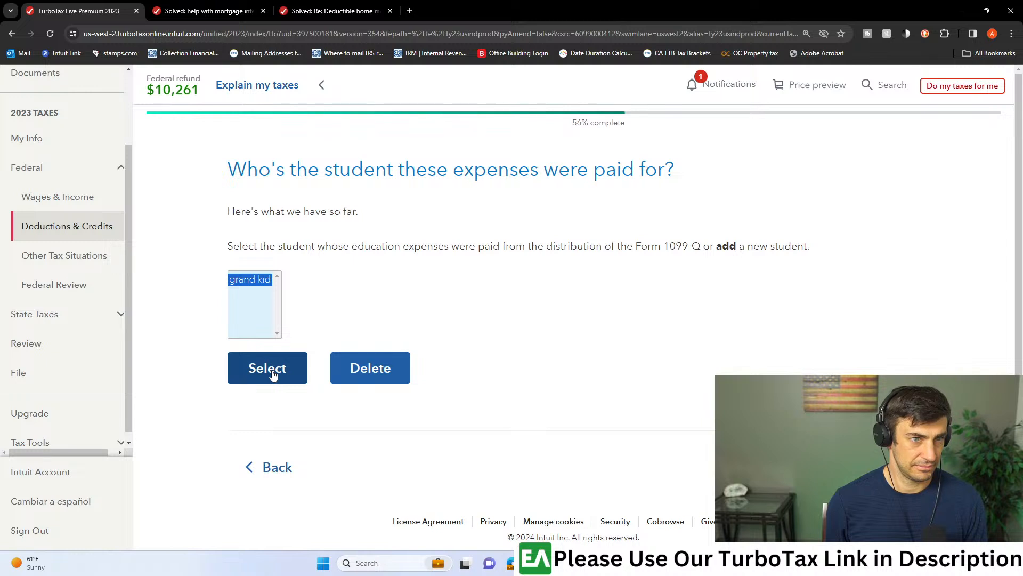
{"action": "left_click", "coordinate": [272, 373]}
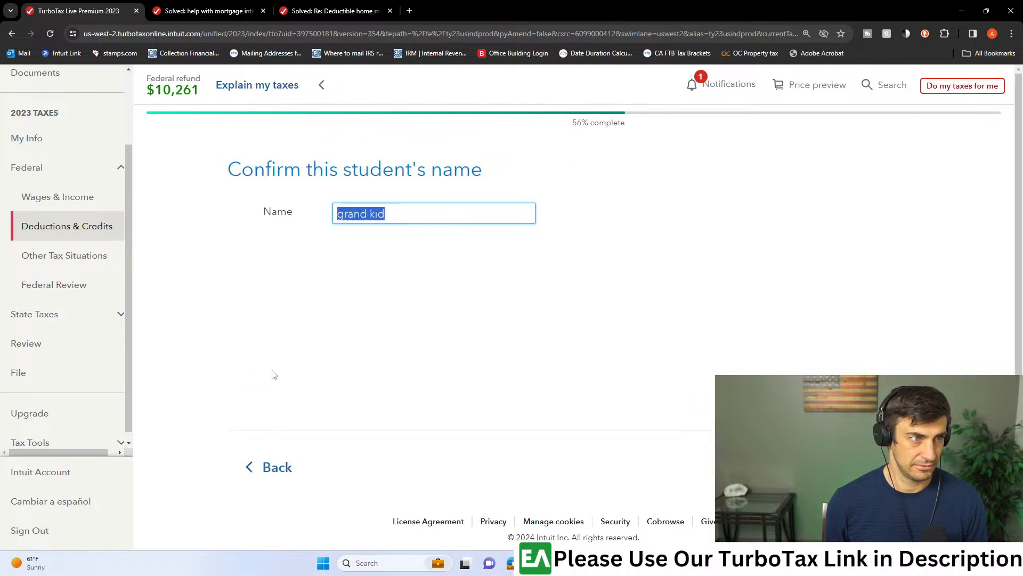
{"action": "key", "text": "Return"}
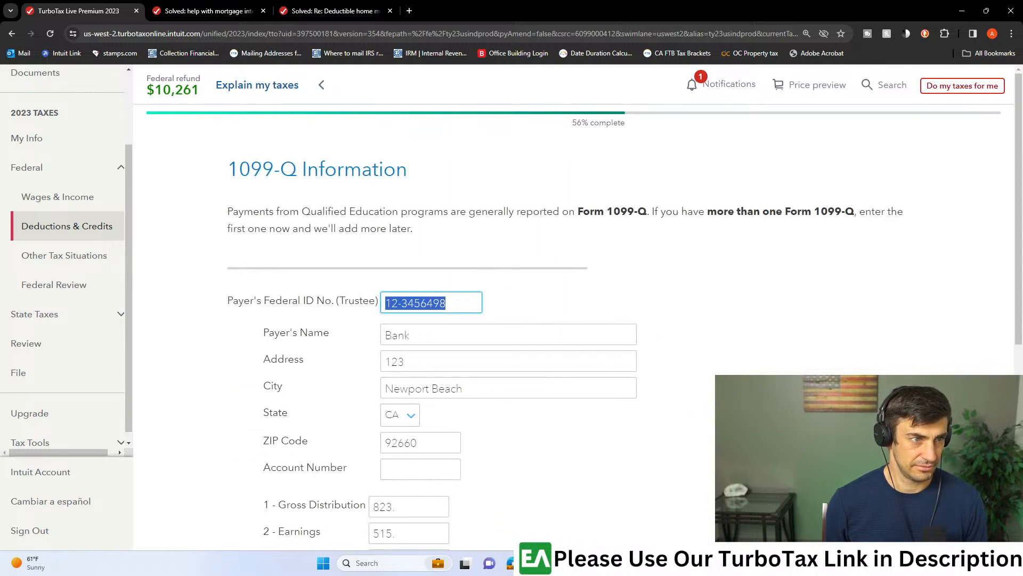
- Keep distribution code 1-Distributions for the grand kid's 1099-Q and finish the remaining questions with no refund of education expenses
{"action": "scroll", "coordinate": [788, 356], "scroll_direction": "down", "scroll_amount": 7}
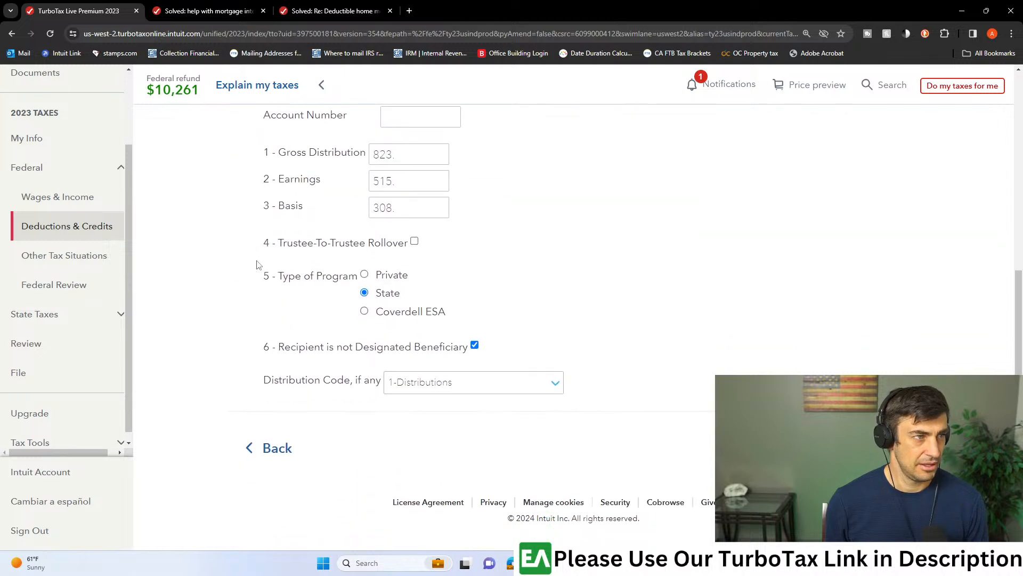
{"action": "left_click", "coordinate": [439, 380]}
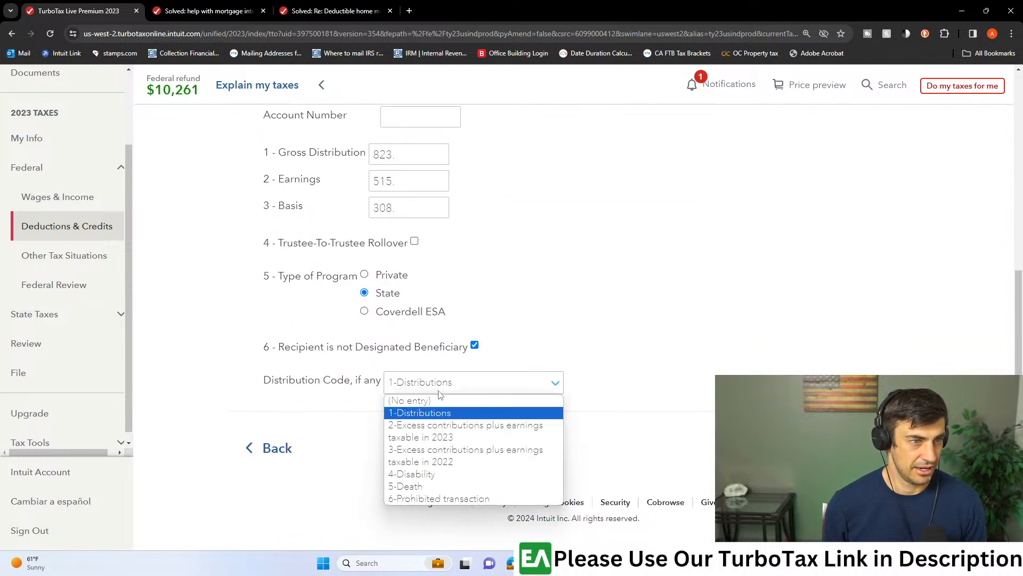
{"action": "left_click", "coordinate": [439, 412]}
{"action": "left_click", "coordinate": [868, 448]}
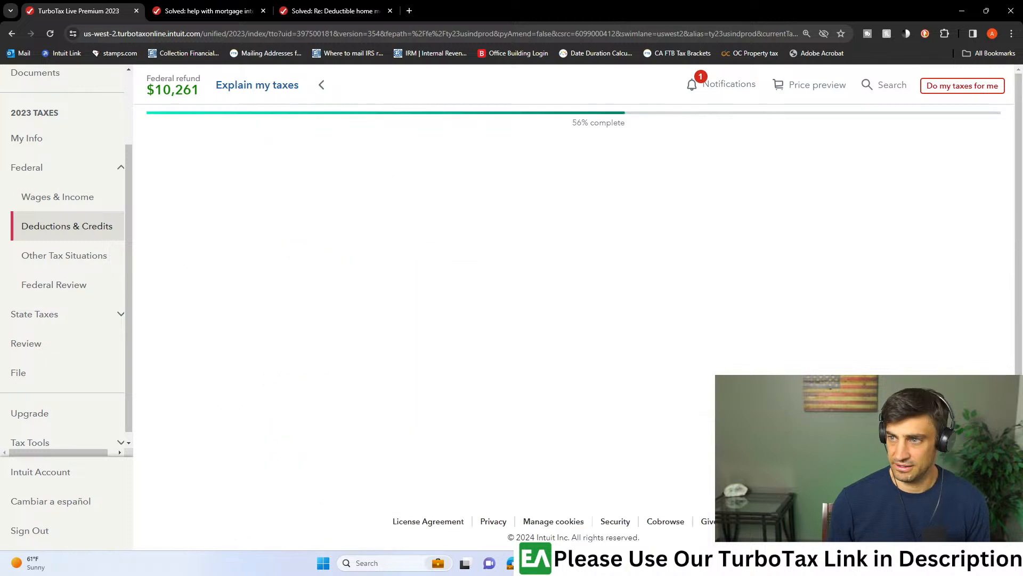
{"action": "left_click", "coordinate": [868, 467]}
{"action": "left_click", "coordinate": [868, 466]}
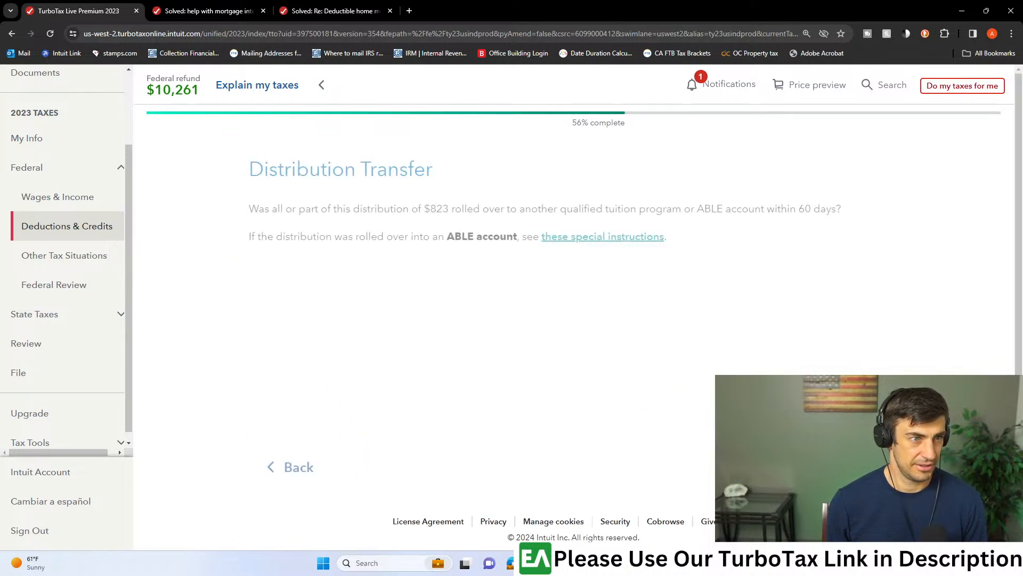
{"action": "left_click", "coordinate": [868, 467]}
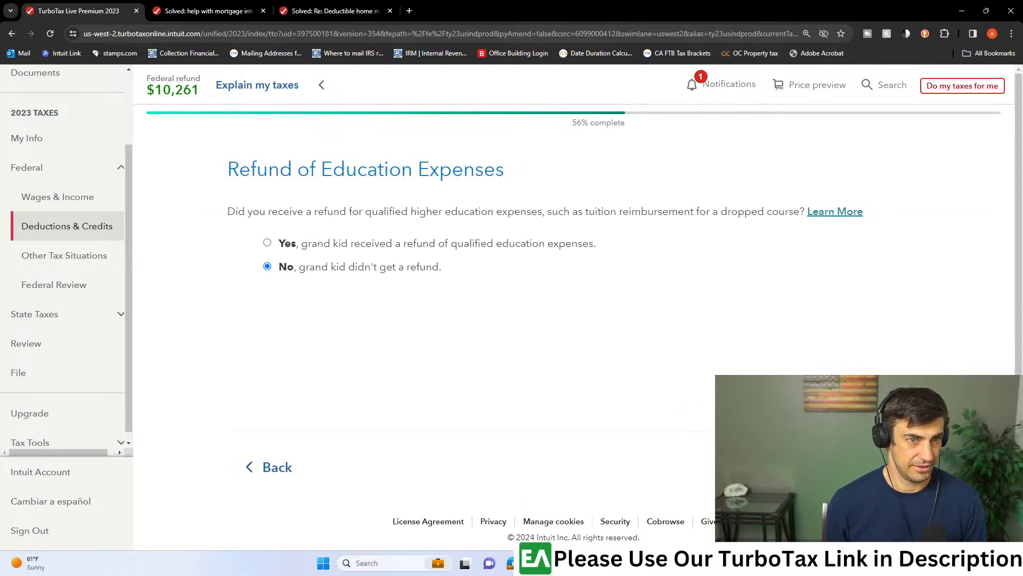
{"action": "left_click", "coordinate": [868, 467]}
- Edit the Bank 1099-Q again, setting the second listed taxpayer as the student and accepting the 1099-Q information
{"action": "left_click", "coordinate": [693, 286]}
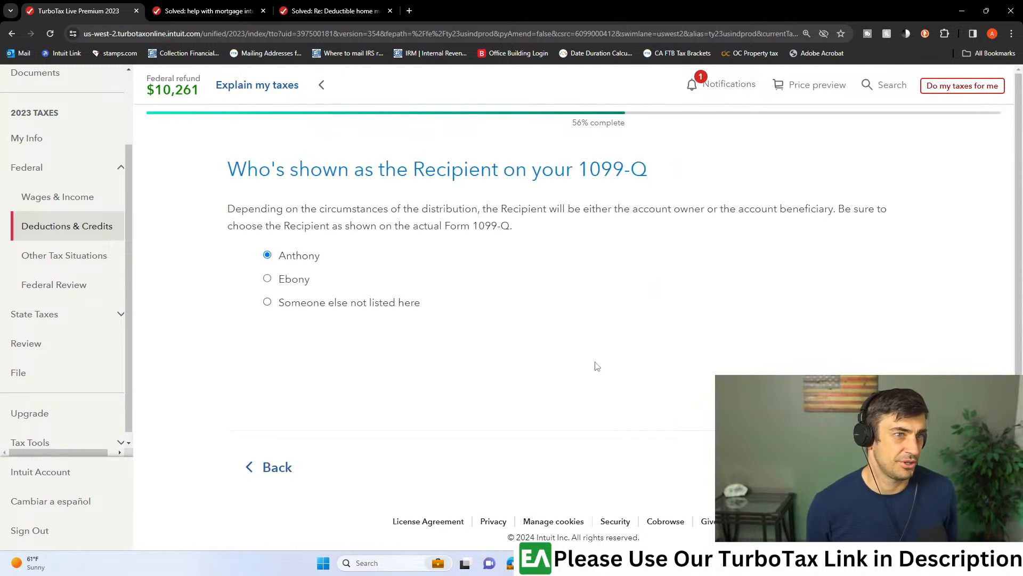
{"action": "left_click", "coordinate": [874, 467]}
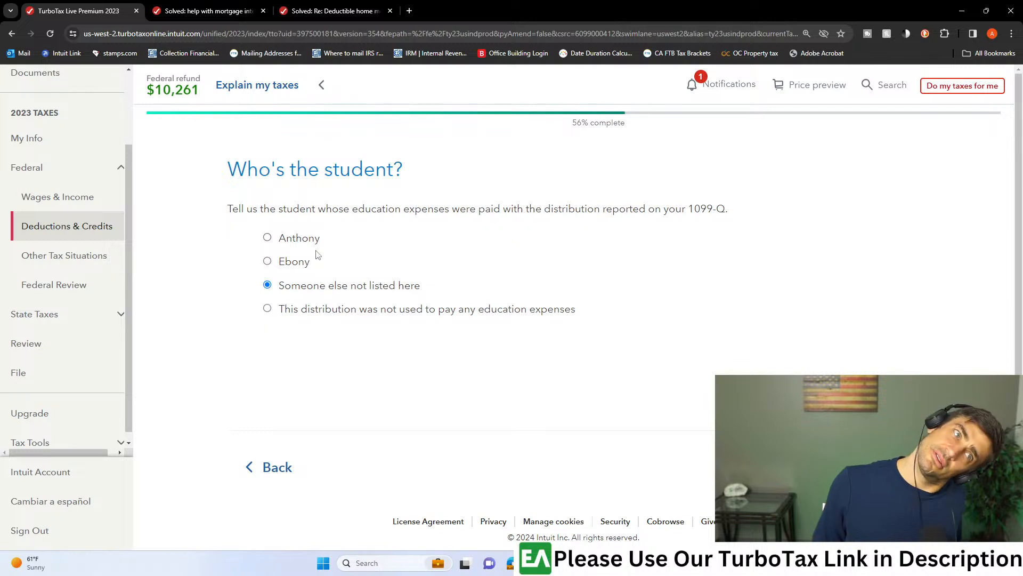
{"action": "left_click", "coordinate": [267, 262]}
{"action": "left_click", "coordinate": [874, 467]}
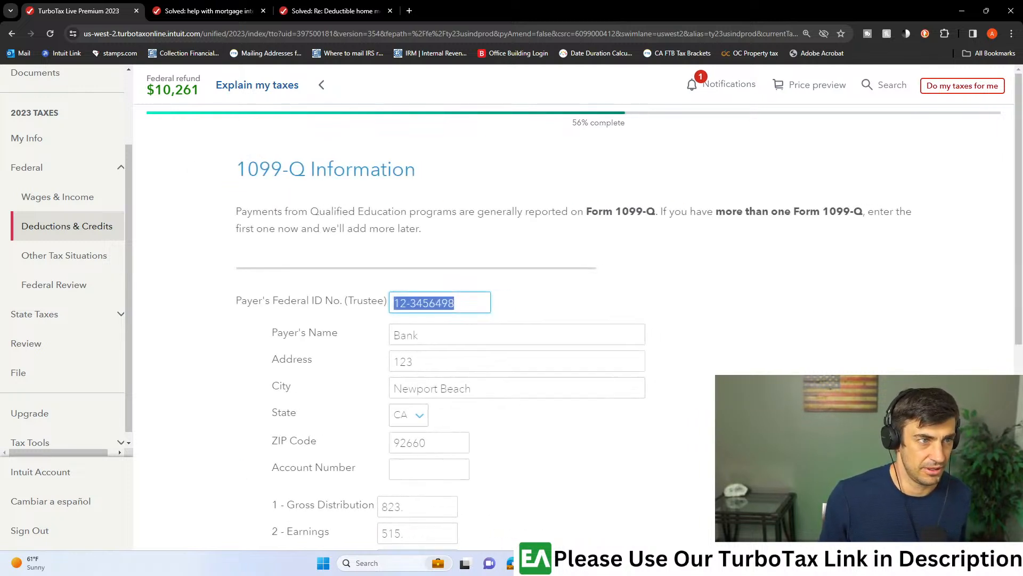
{"action": "scroll", "coordinate": [702, 384], "scroll_direction": "down", "scroll_amount": 6}
{"action": "left_click", "coordinate": [874, 449]}
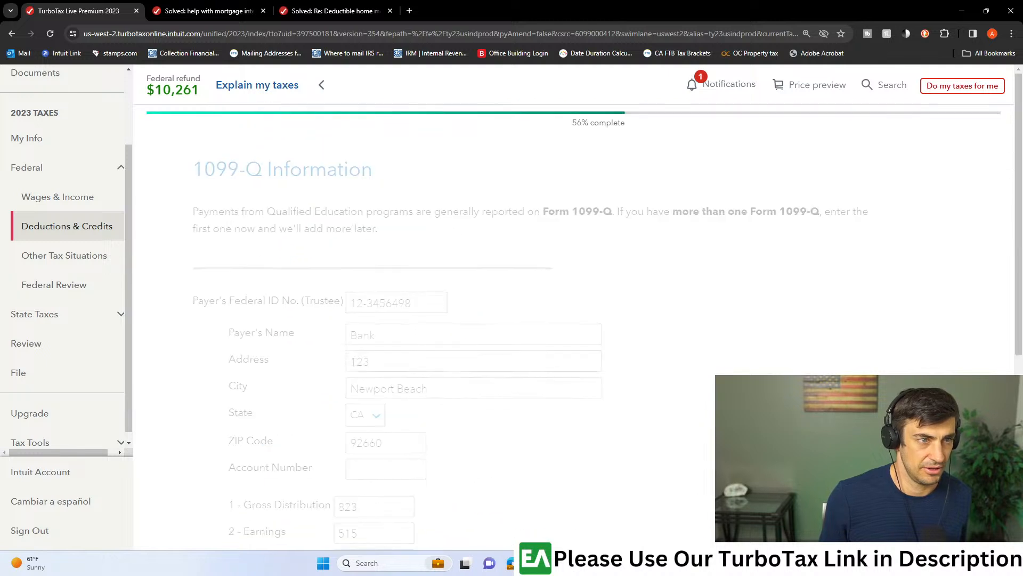
- Continue through the sponsor, death or disability, transfer and refund questions for the second taxpayer as student, returning to the Form 1099-Q summary
{"action": "left_click", "coordinate": [874, 467]}
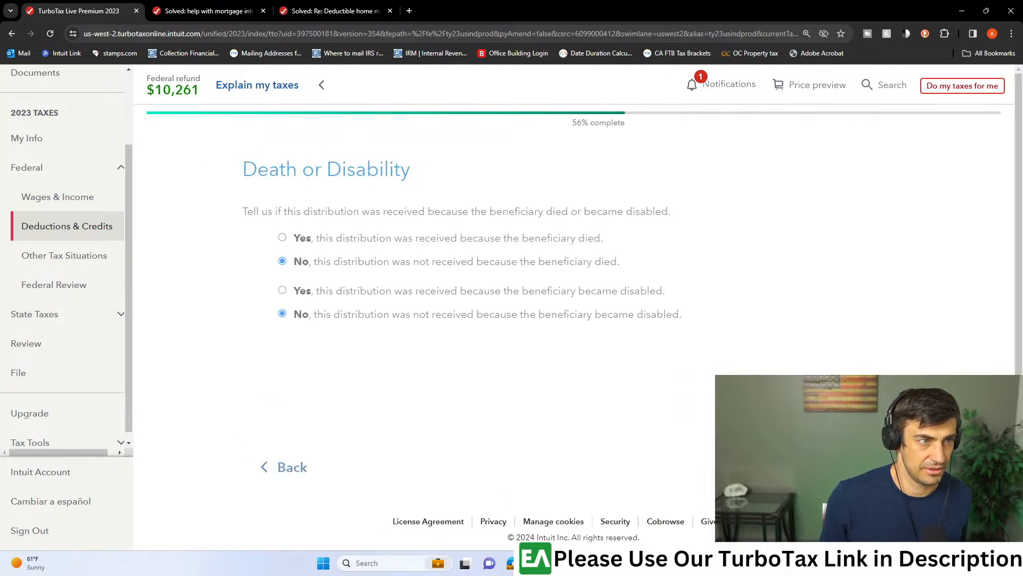
{"action": "left_click", "coordinate": [874, 467]}
{"action": "left_click", "coordinate": [874, 467]}
{"action": "left_click", "coordinate": [874, 467]}
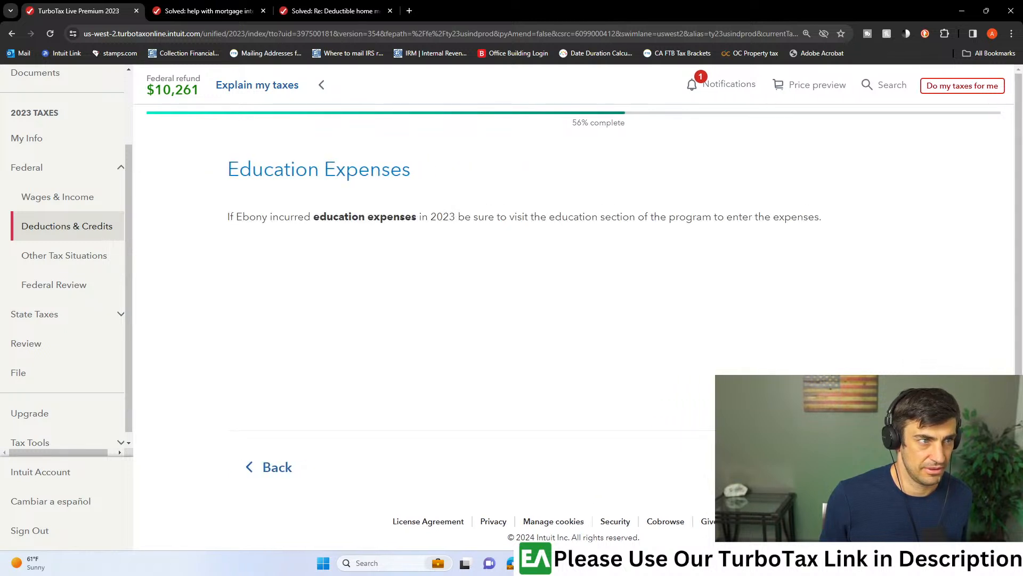
{"action": "left_click", "coordinate": [874, 467]}
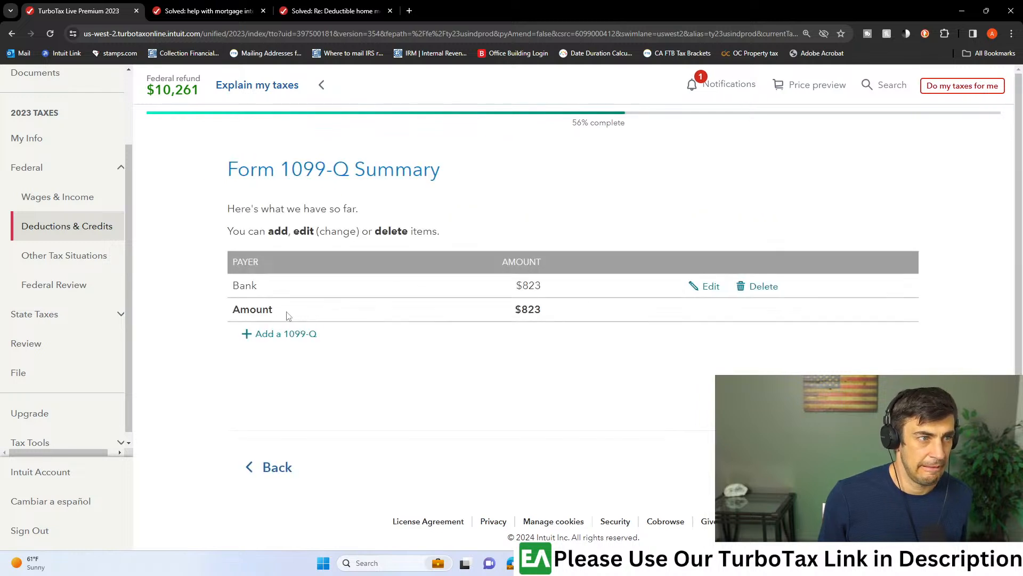
- Edit the Bank 1099-Q, keeping its recipient and student, and set the distribution code to (No entry)
{"action": "left_click", "coordinate": [704, 287]}
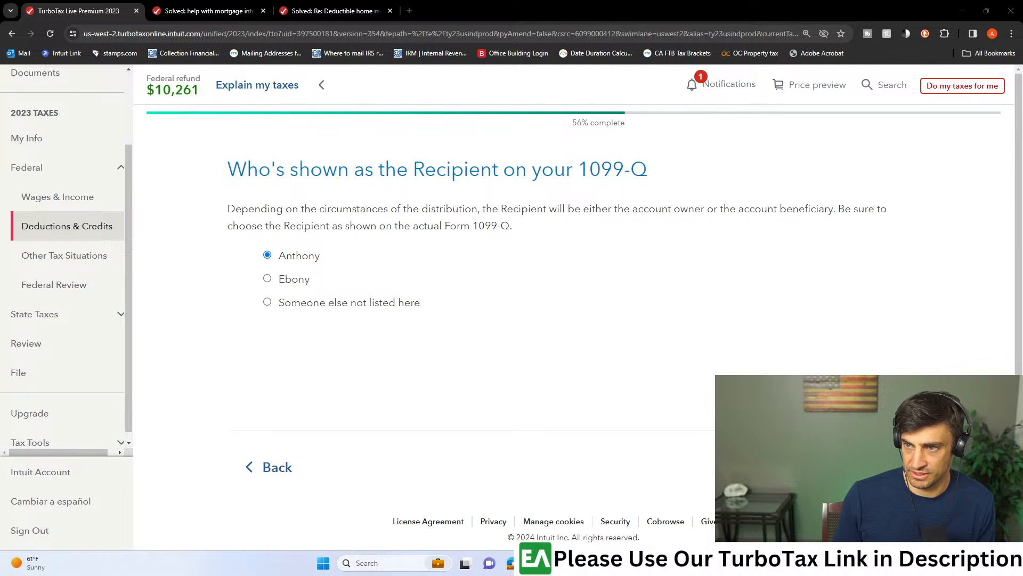
{"action": "left_click", "coordinate": [866, 466]}
{"action": "left_click", "coordinate": [866, 467]}
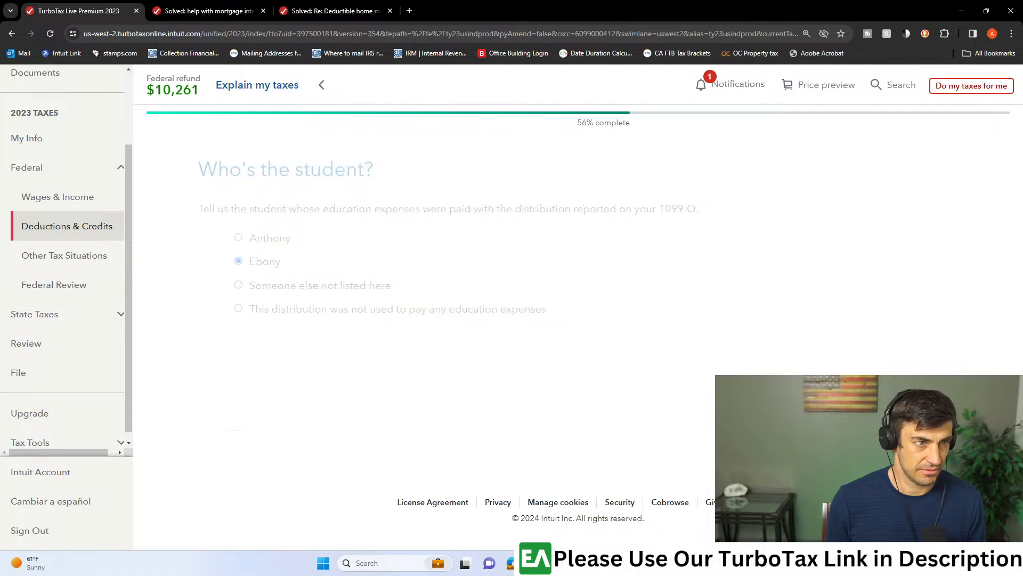
{"action": "scroll", "coordinate": [533, 320], "scroll_direction": "down", "scroll_amount": 6}
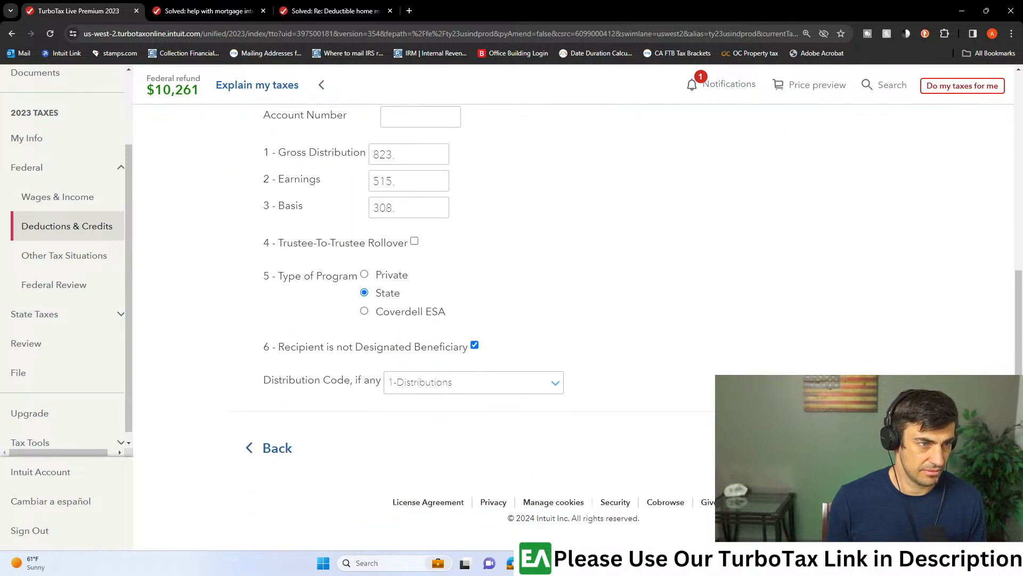
{"action": "left_click", "coordinate": [456, 388]}
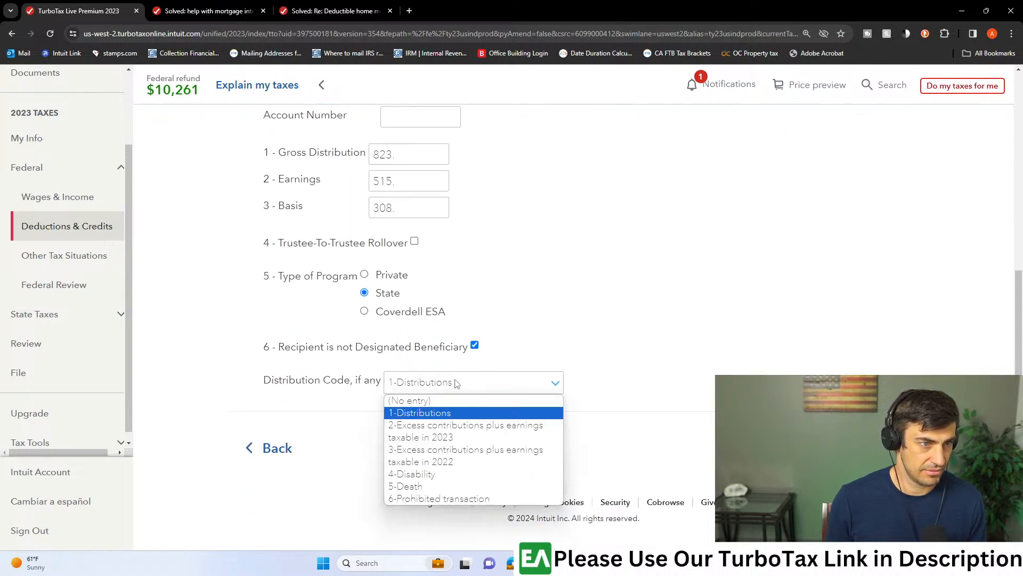
{"action": "left_click", "coordinate": [463, 400]}
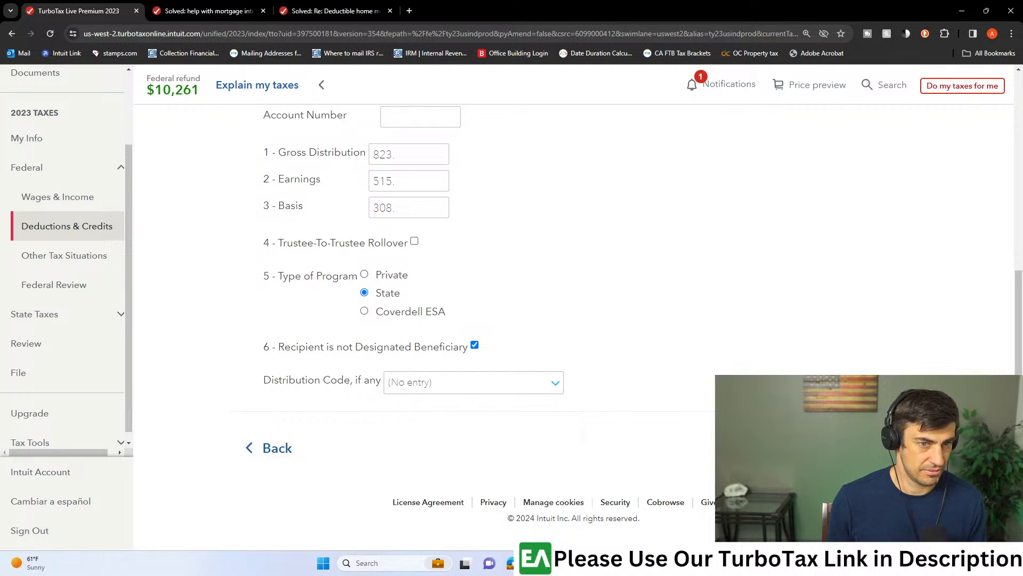
{"action": "left_click", "coordinate": [872, 448]}
- Keep California as the Bank 1099-Q's sponsor and finish the remaining questions with no refund, returning to the 1099-Q summary
{"action": "left_click", "coordinate": [872, 466]}
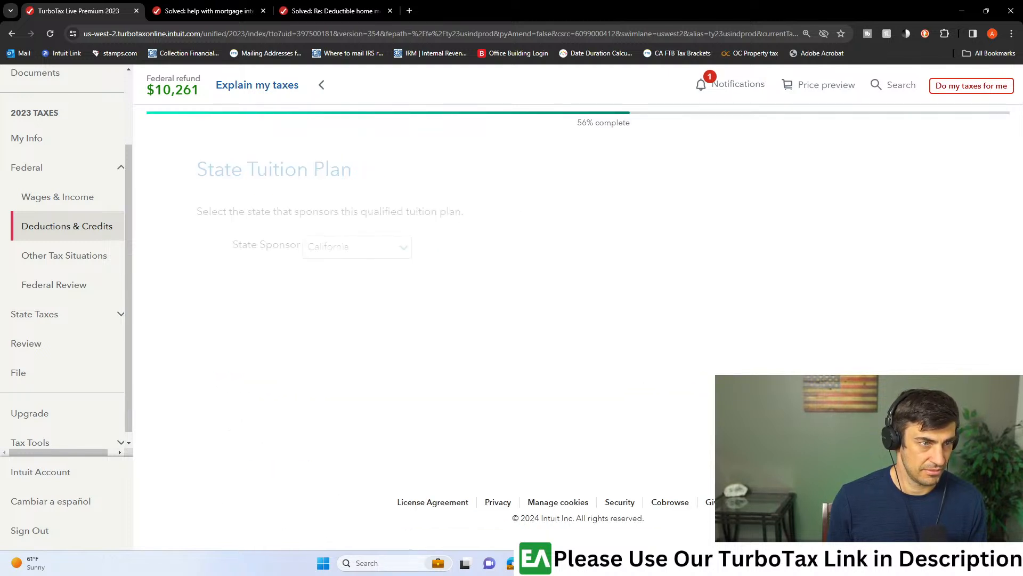
{"action": "left_click", "coordinate": [872, 466]}
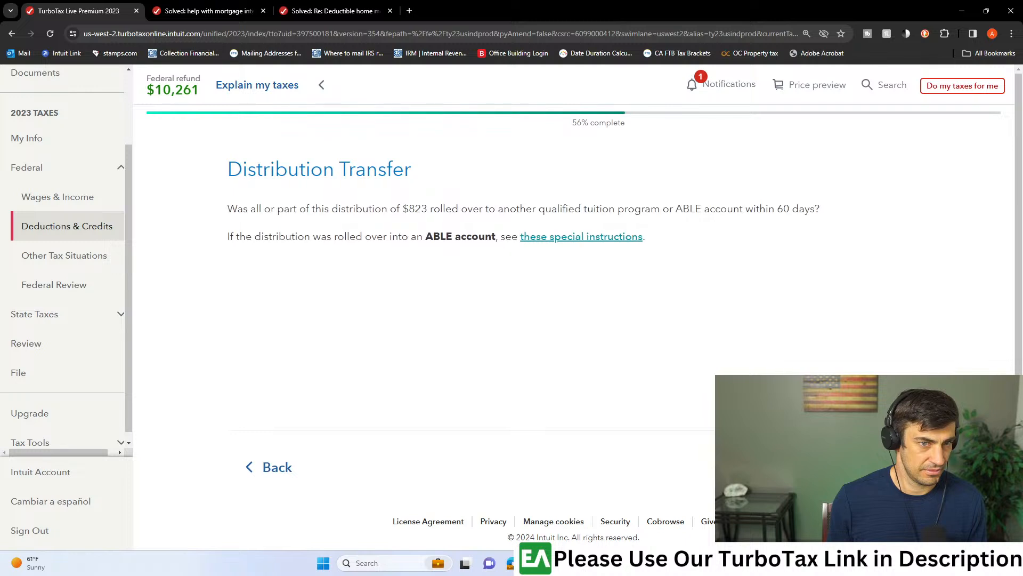
{"action": "left_click", "coordinate": [872, 466]}
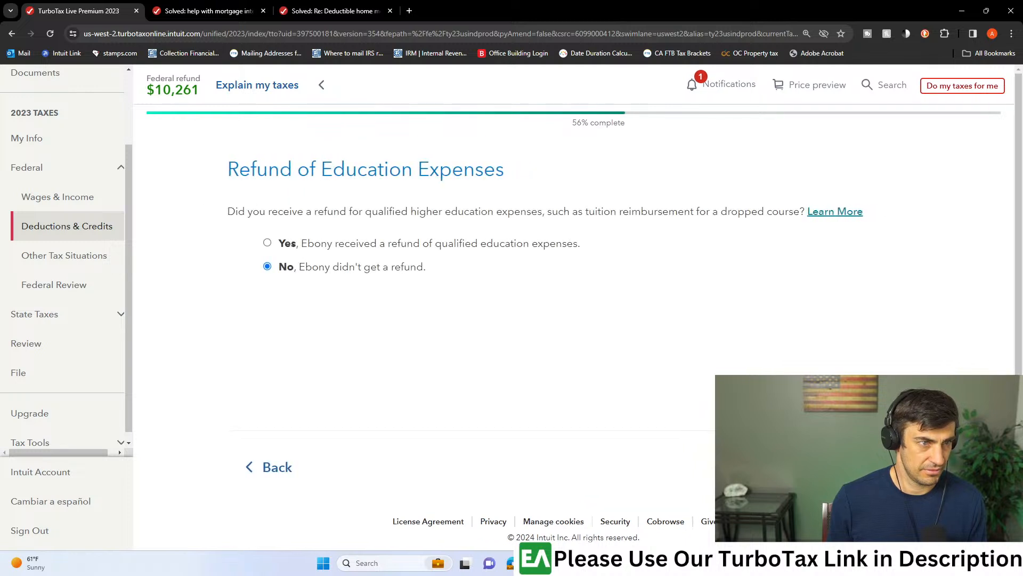
{"action": "left_click", "coordinate": [872, 467]}
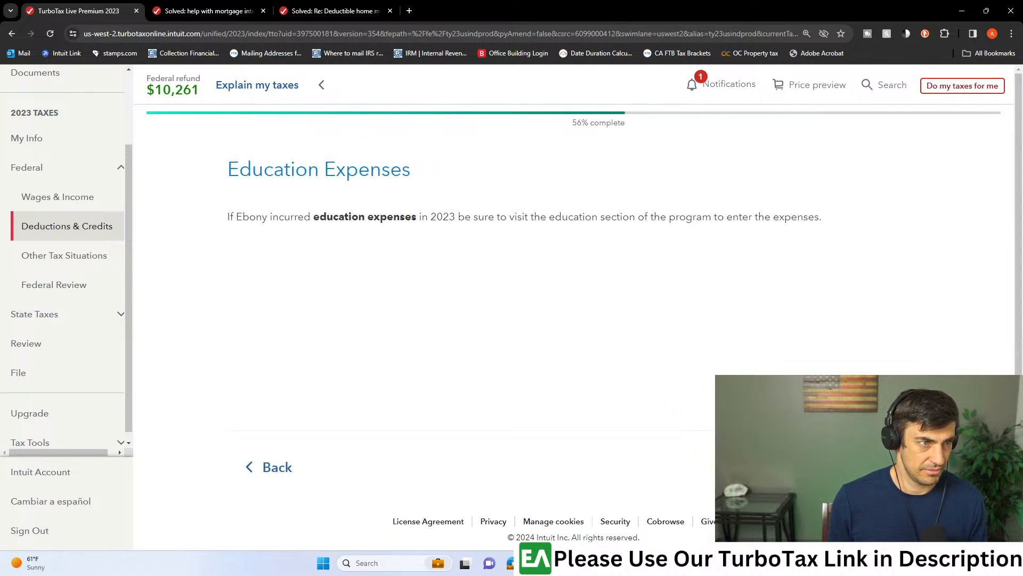
{"action": "left_click", "coordinate": [872, 467]}
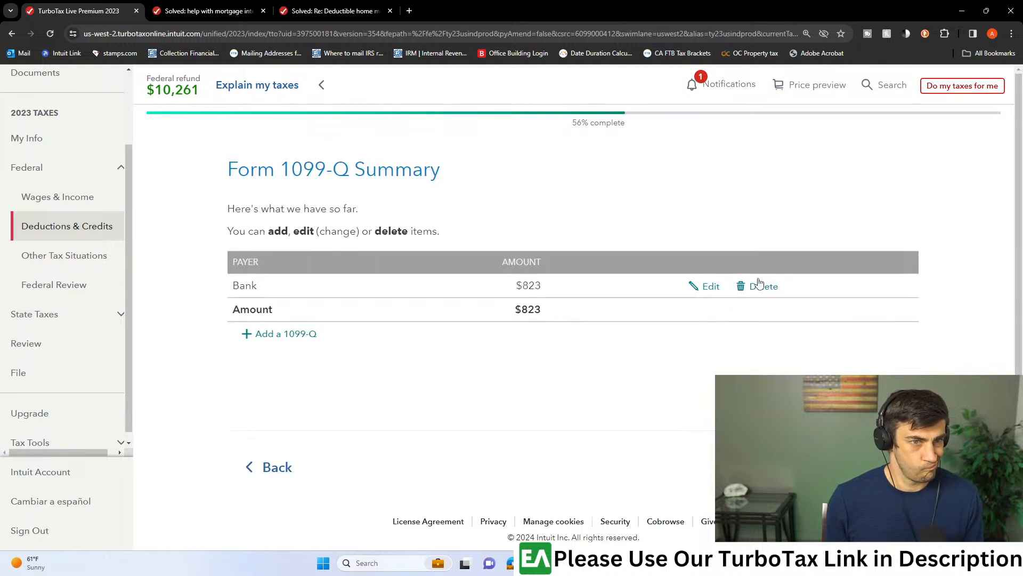
- Add another 1099-Q with the first listed taxpayer as recipient, and select and confirm grand kid as the unlisted student
{"action": "left_click", "coordinate": [272, 335]}
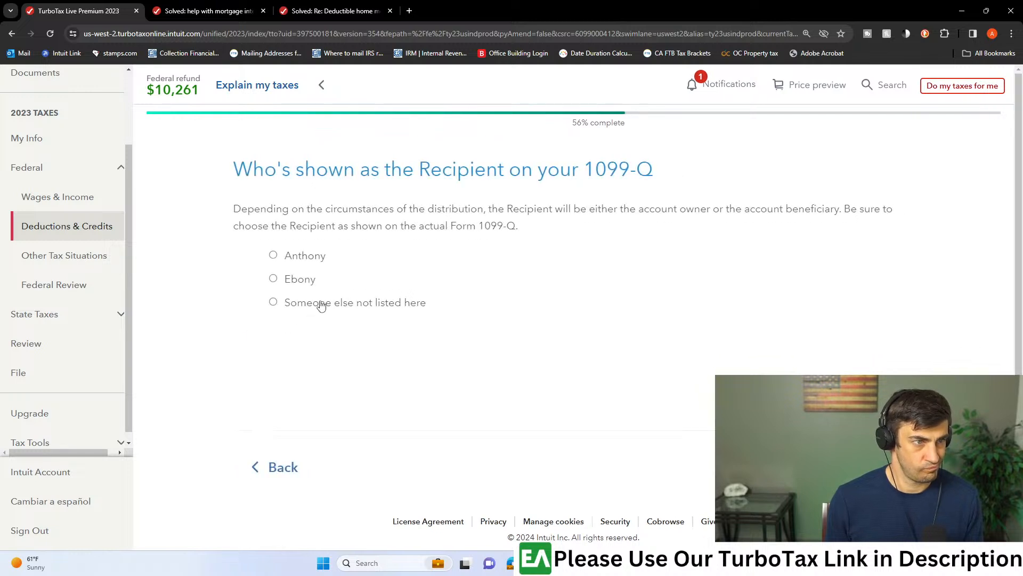
{"action": "left_click", "coordinate": [267, 256]}
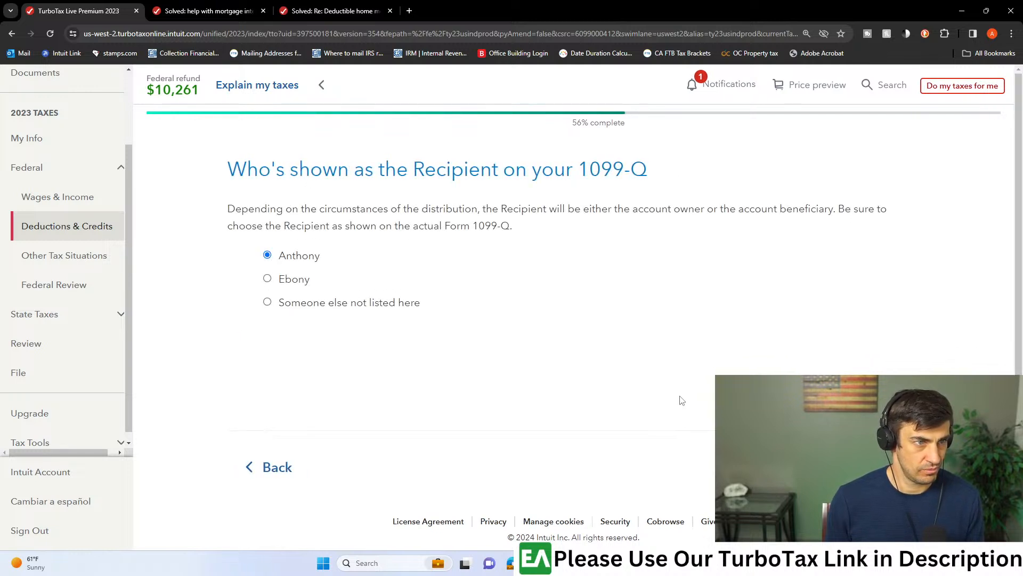
{"action": "left_click", "coordinate": [868, 467]}
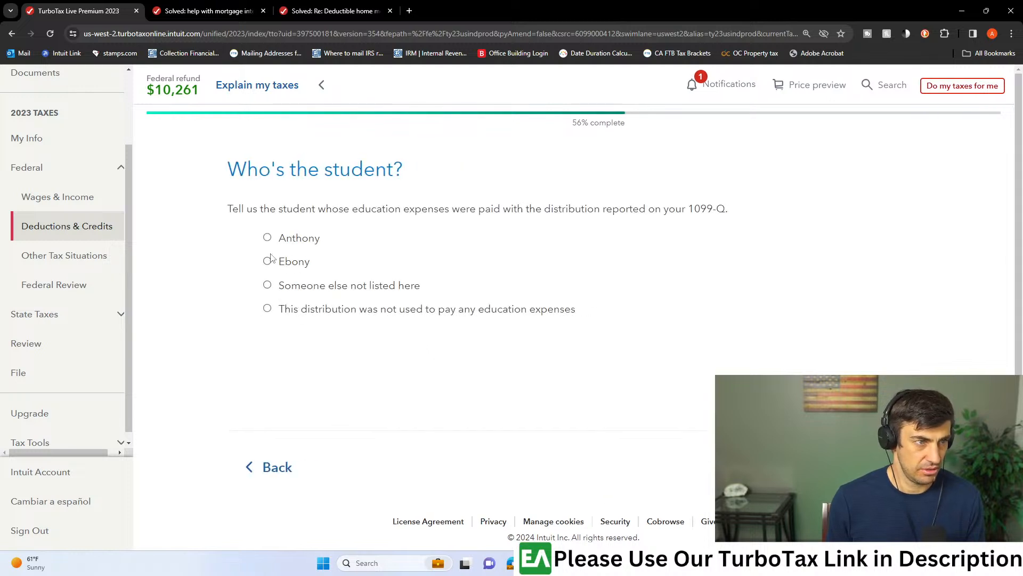
{"action": "left_click", "coordinate": [869, 466]}
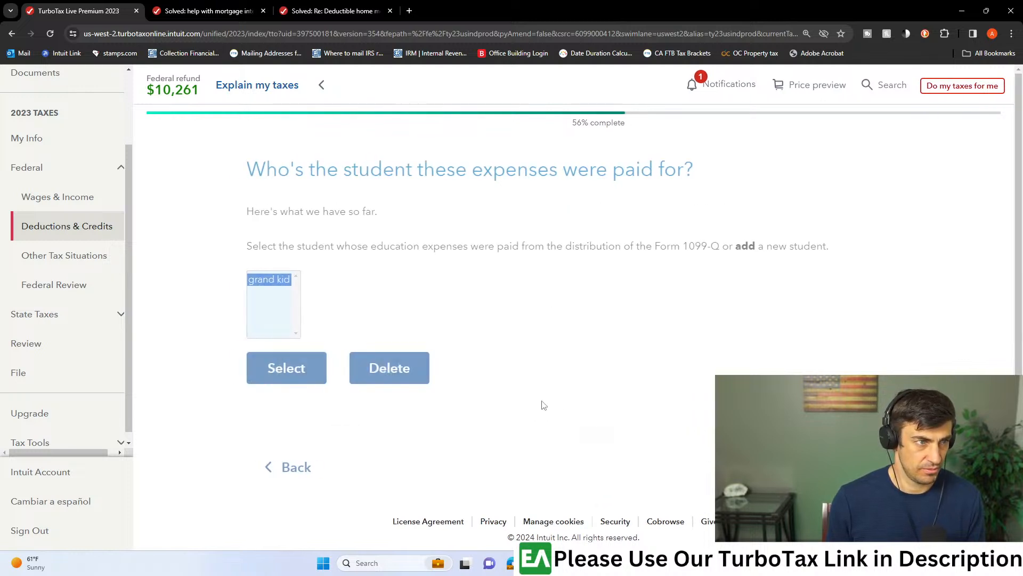
{"action": "left_click", "coordinate": [270, 379]}
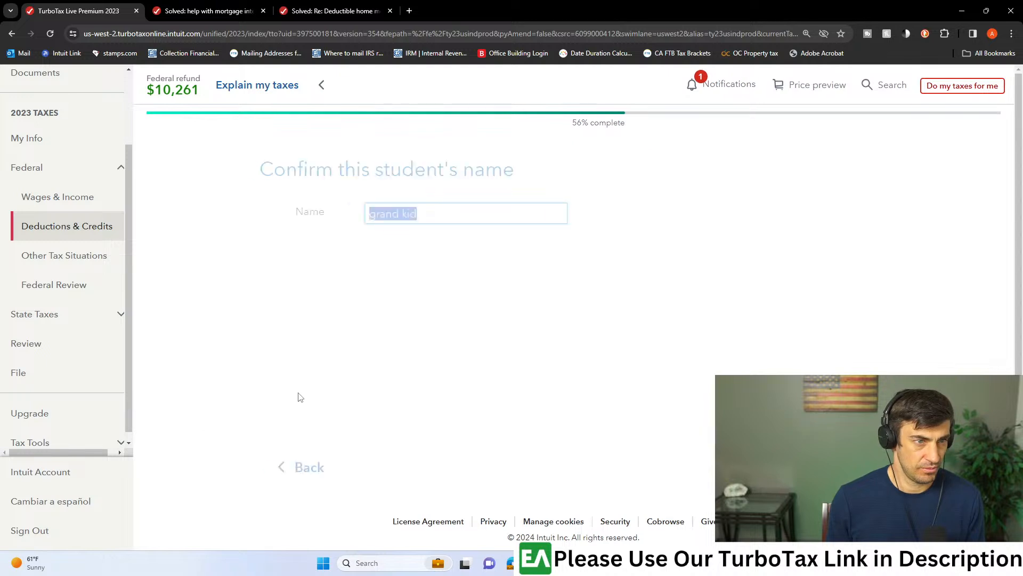
{"action": "left_click", "coordinate": [869, 467]}
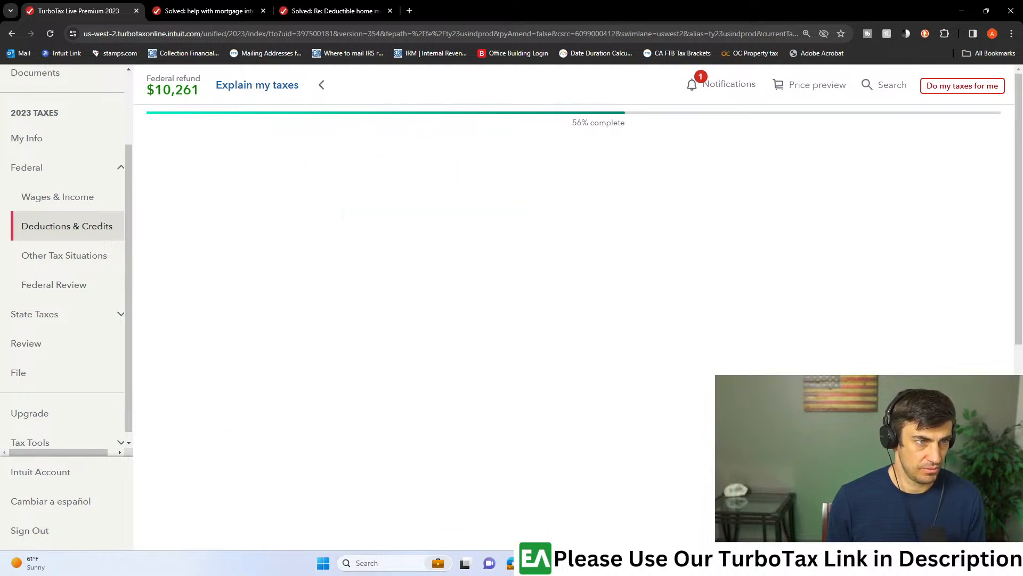
- Enter a gross distribution of 800, earnings of 500 and basis of 300, choose the State program type, and submit the new 1099-Q
{"action": "scroll", "coordinate": [475, 351], "scroll_direction": "down", "scroll_amount": 3}
{"action": "left_click", "coordinate": [411, 347]}
{"action": "type", "text": "8,005"}
{"action": "key", "text": "BackSpace"}
{"action": "key", "text": "Tab"}
{"action": "type", "text": "500"}
{"action": "key", "text": "Tab"}
{"action": "type", "text": "300"}
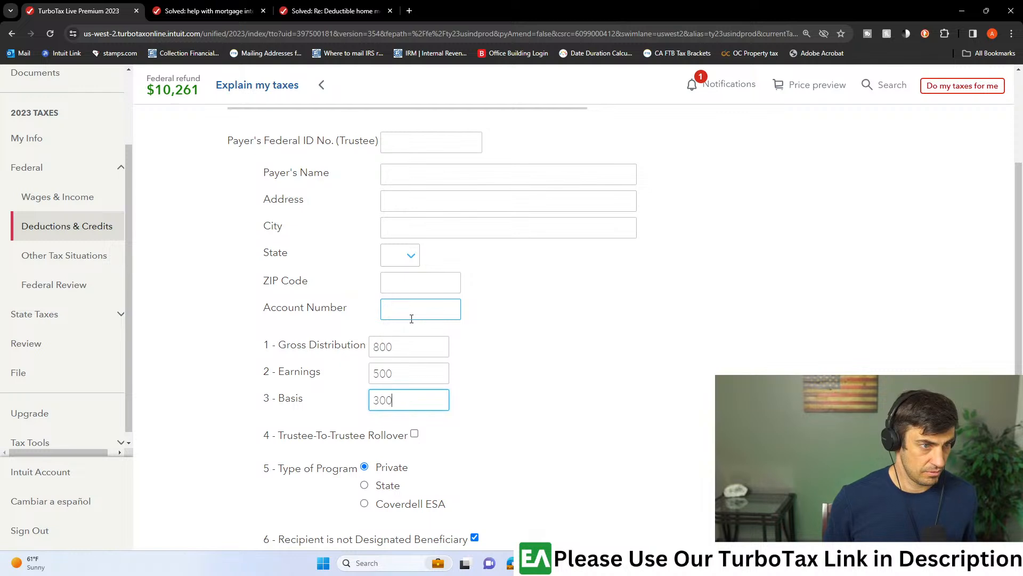
{"action": "scroll", "coordinate": [402, 387], "scroll_direction": "down", "scroll_amount": 1}
{"action": "scroll", "coordinate": [403, 387], "scroll_direction": "down", "scroll_amount": 1}
{"action": "left_click", "coordinate": [365, 379]}
{"action": "left_click", "coordinate": [880, 533]}
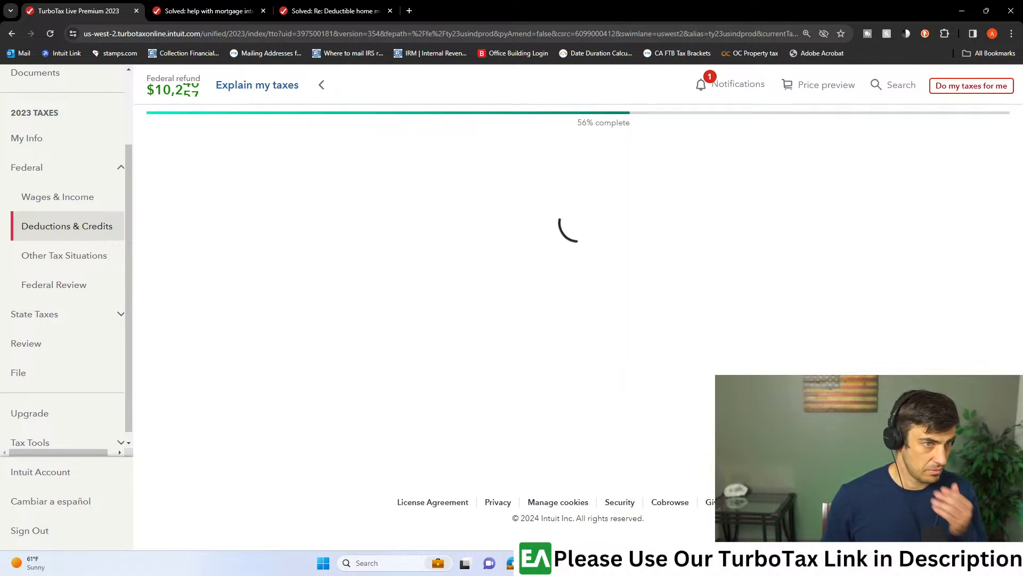
- Set the new 1099-Q's state sponsor to California and complete the death or disability, transfer and closing questions with their defaults
{"action": "left_click", "coordinate": [419, 257]}
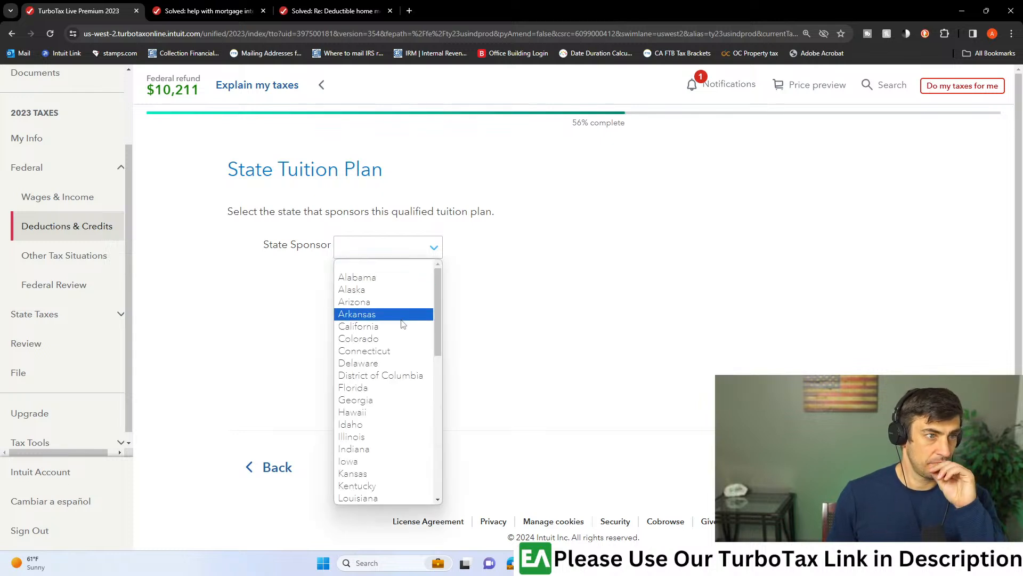
{"action": "left_click", "coordinate": [397, 325]}
{"action": "left_click", "coordinate": [879, 467]}
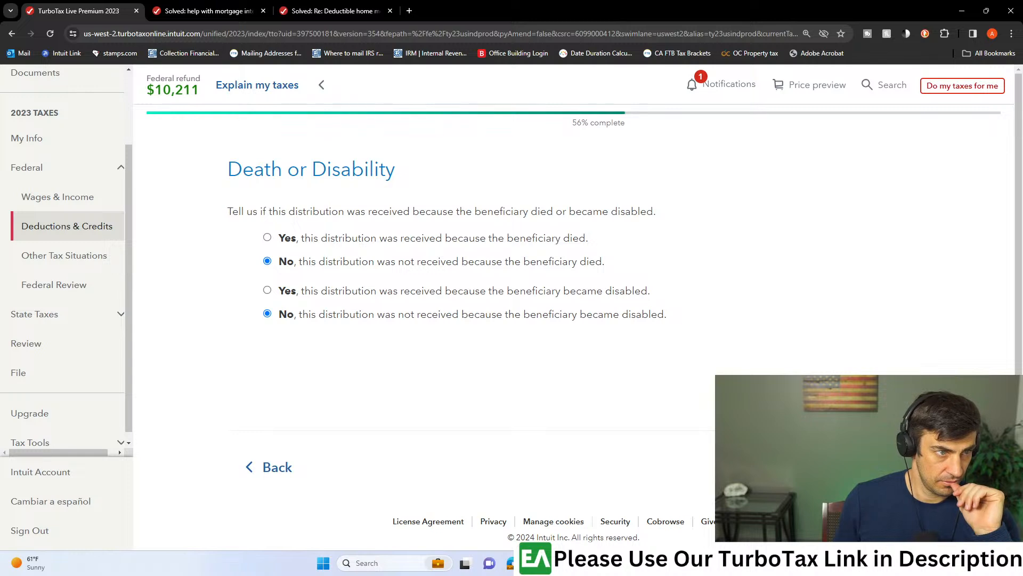
{"action": "left_click", "coordinate": [879, 467]}
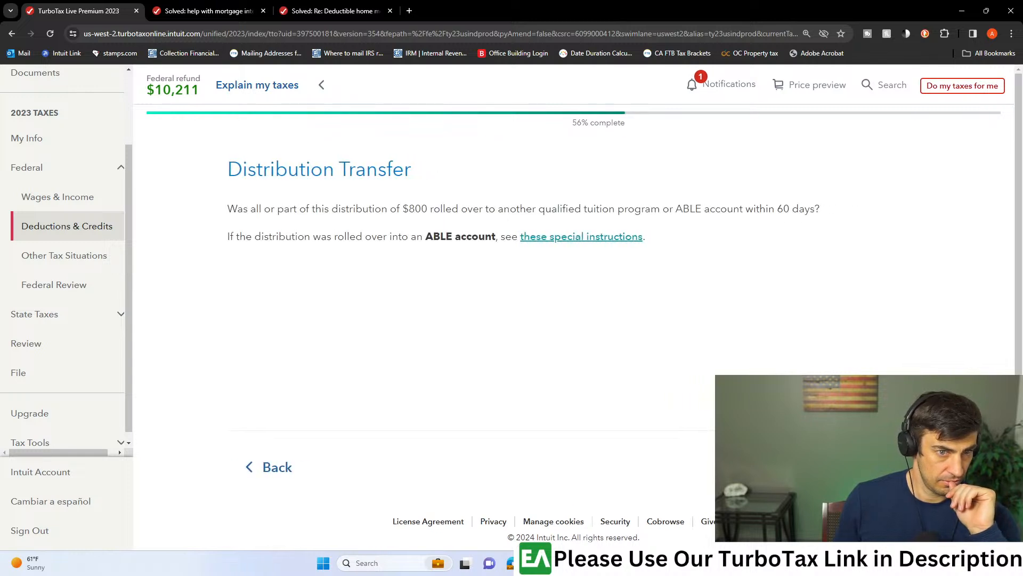
{"action": "left_click", "coordinate": [880, 467]}
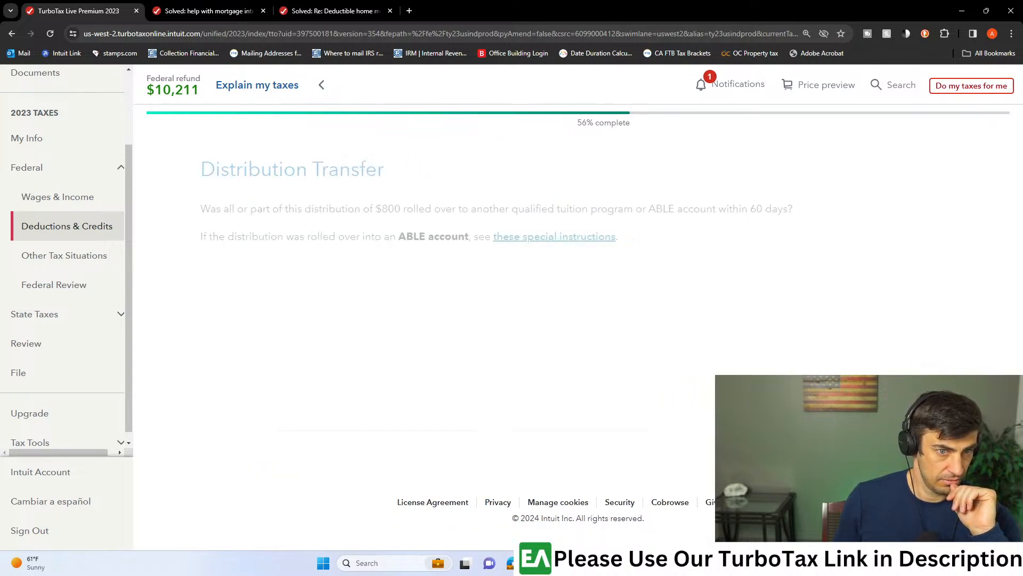
{"action": "left_click", "coordinate": [880, 467]}
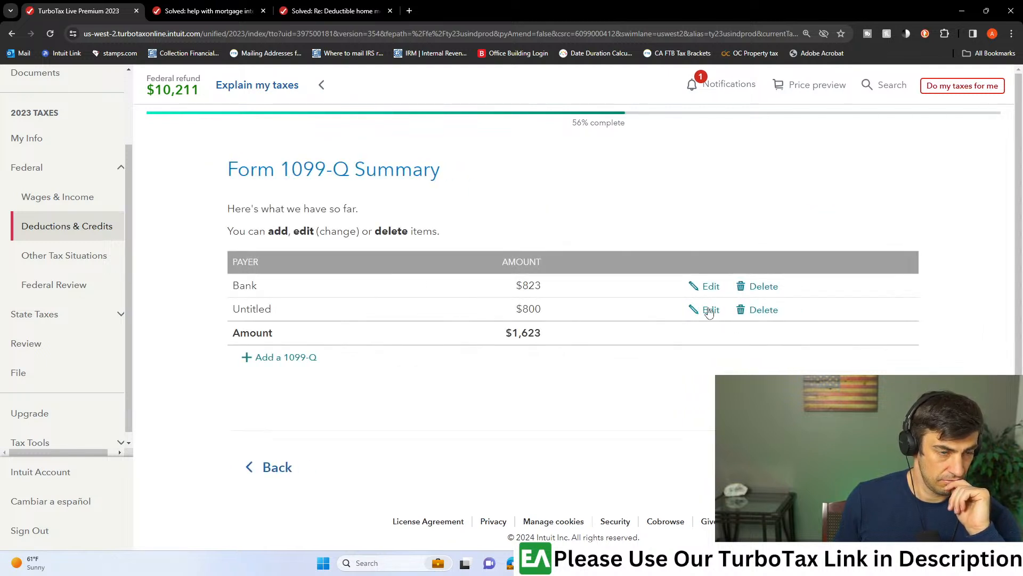
{"action": "left_click", "coordinate": [709, 310]}
{"action": "left_click", "coordinate": [251, 466]}
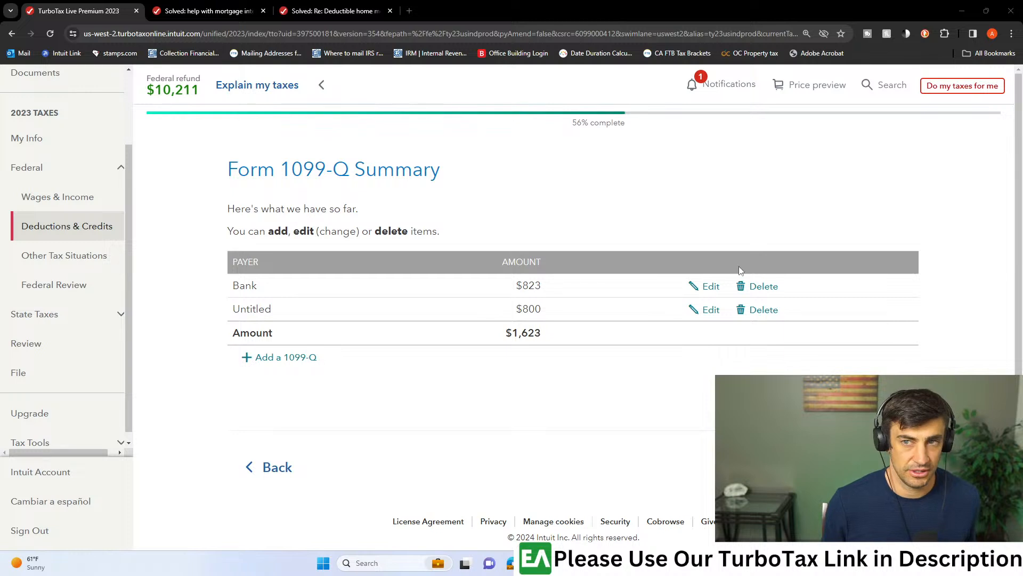
{"action": "left_click_drag", "start_coordinate": [441, 236], "coordinate": [237, 170]}
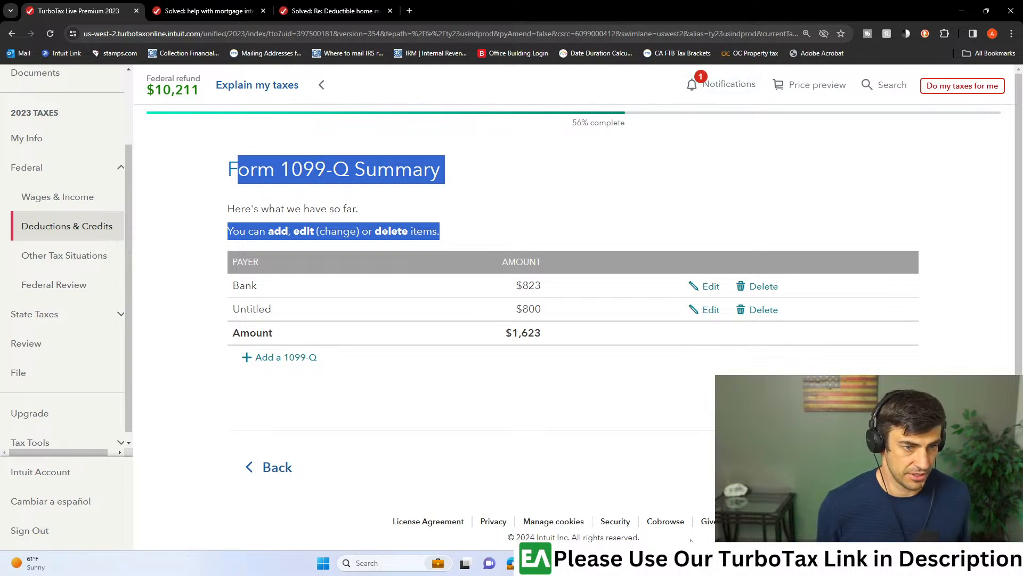
{"action": "mouse_move", "coordinate": [640, 563]}
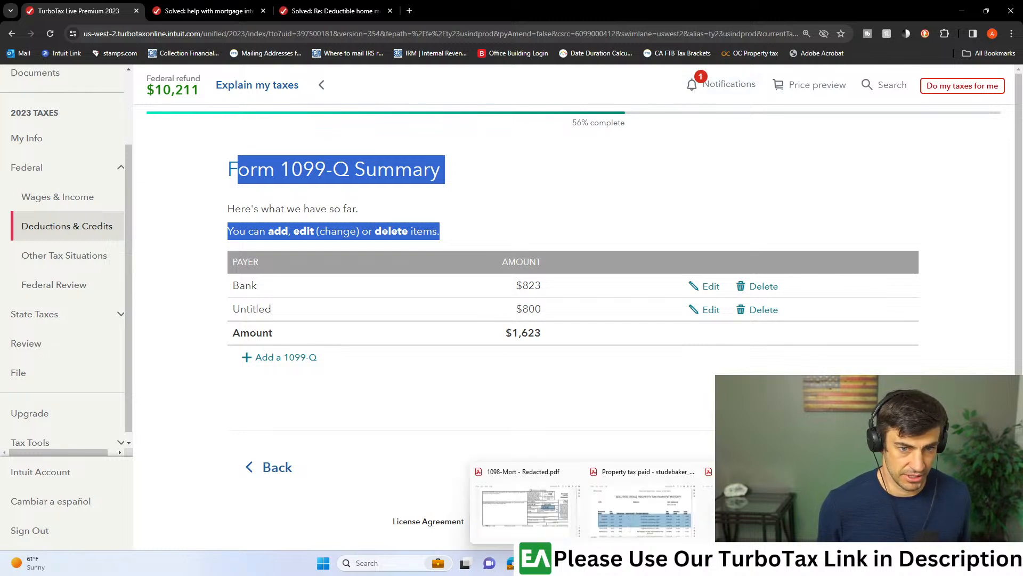
{"action": "left_click", "coordinate": [639, 397]}
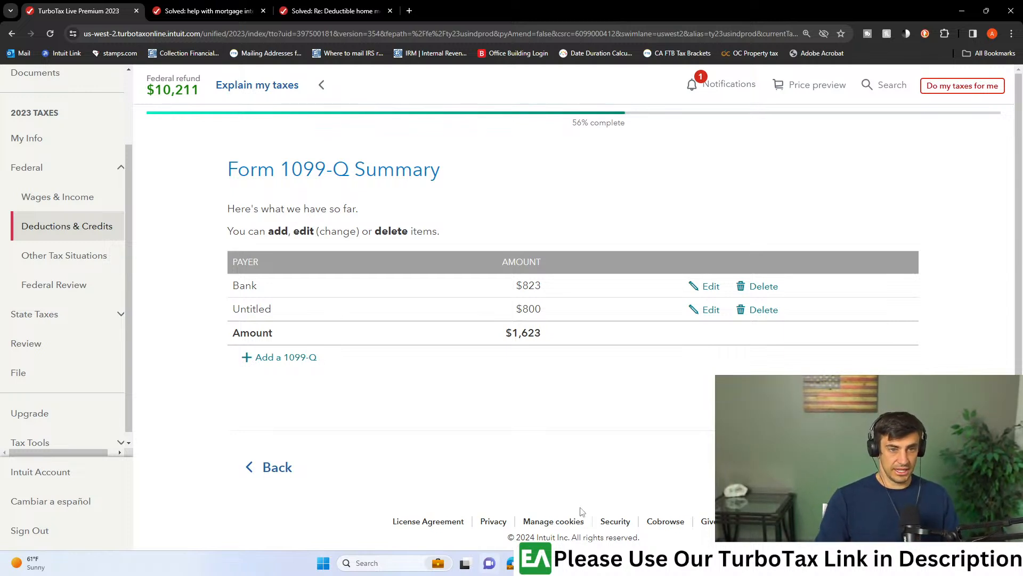
- Switch to TaxReturn.pdf and examine the 1099-Q state tuition program entry under other income on line 8z, then return to TurboTax
{"action": "mouse_move", "coordinate": [592, 563]}
{"action": "mouse_move", "coordinate": [552, 511]}
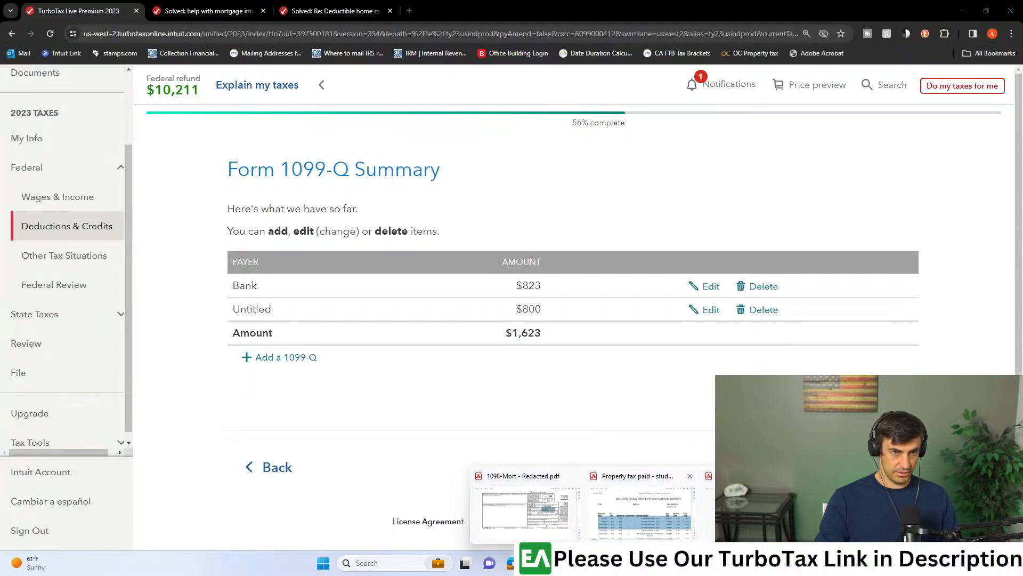
{"action": "mouse_move", "coordinate": [677, 563]}
{"action": "key", "text": "super+shift+Left"}
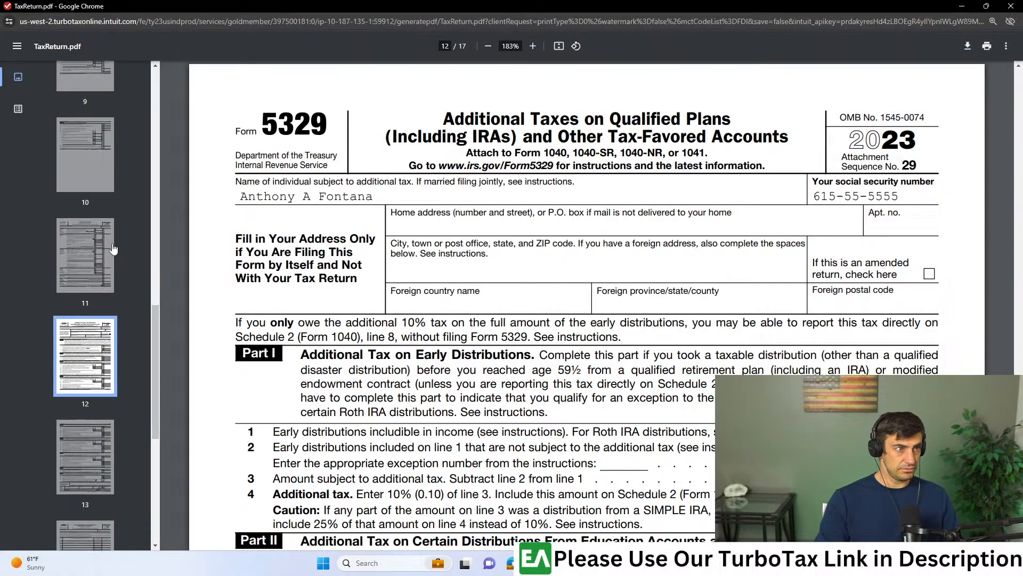
{"action": "left_click", "coordinate": [114, 243]}
{"action": "scroll", "coordinate": [91, 395], "scroll_direction": "up", "scroll_amount": 8}
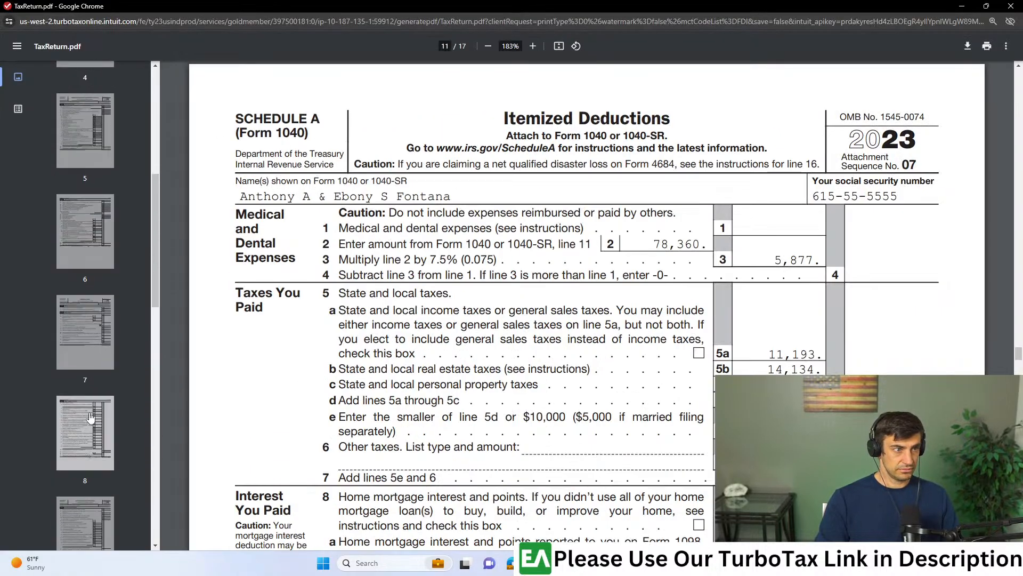
{"action": "left_click", "coordinate": [91, 398]}
{"action": "scroll", "coordinate": [567, 315], "scroll_direction": "down", "scroll_amount": 8}
{"action": "scroll", "coordinate": [569, 317], "scroll_direction": "up", "scroll_amount": 15}
{"action": "scroll", "coordinate": [571, 320], "scroll_direction": "up", "scroll_amount": 20}
{"action": "scroll", "coordinate": [571, 319], "scroll_direction": "up", "scroll_amount": 20}
{"action": "left_click_drag", "start_coordinate": [373, 424], "coordinate": [681, 424]}
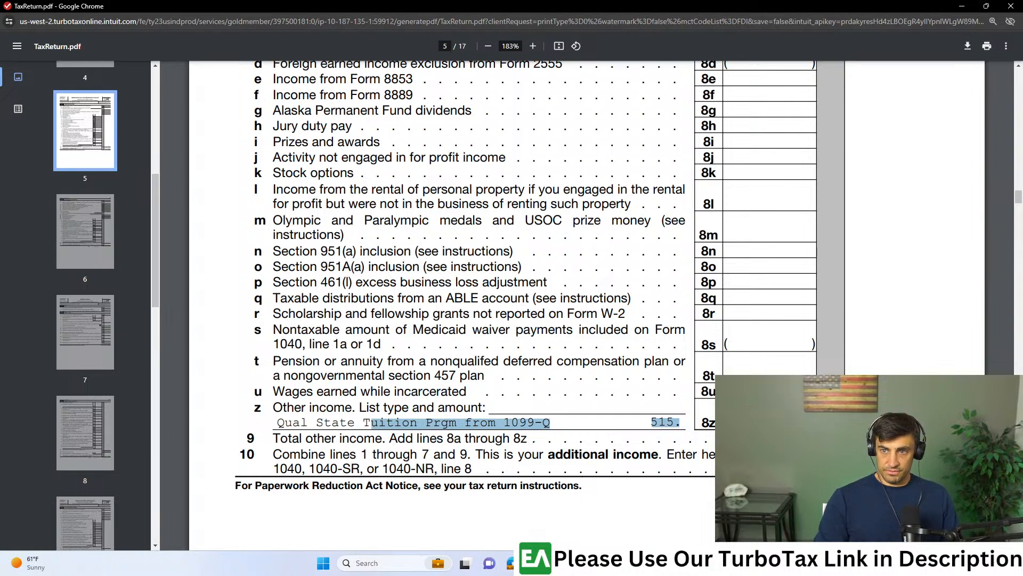
{"action": "left_click", "coordinate": [962, 7]}
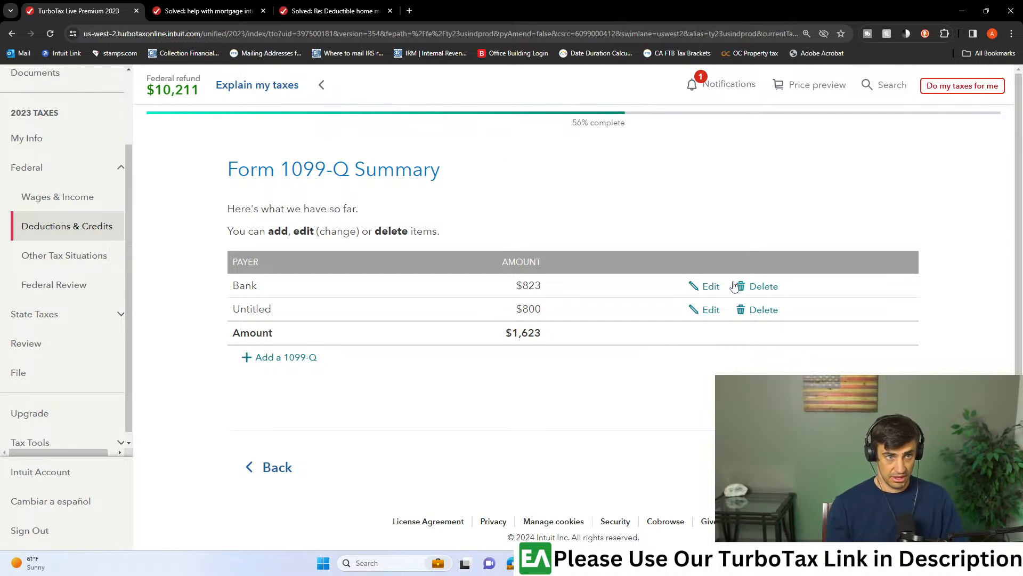
- Edit the Bank 1099-Q, keep the first listed taxpayer as recipient, and set the student to someone else not listed
{"action": "left_click", "coordinate": [717, 287]}
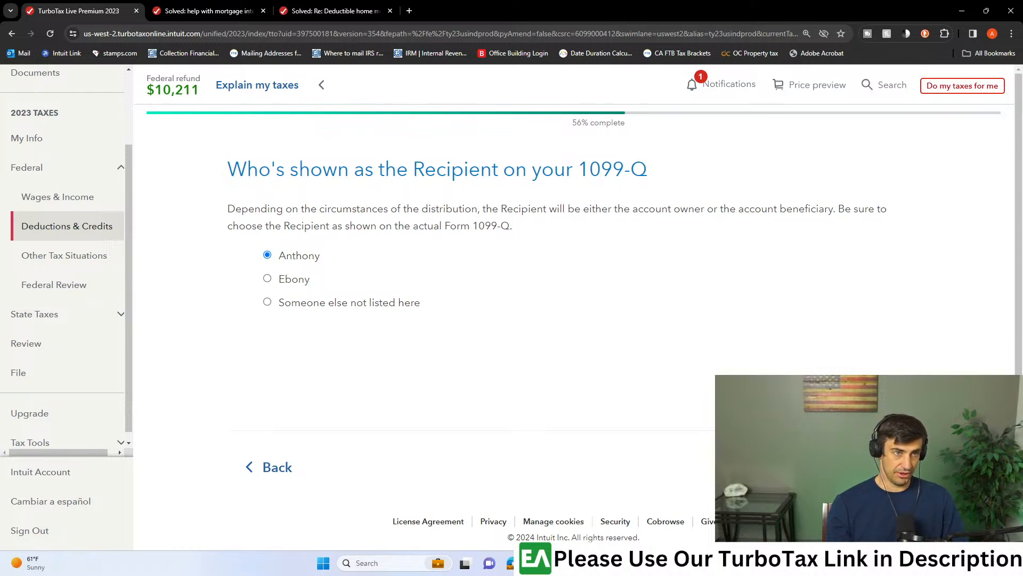
{"action": "left_click", "coordinate": [869, 467]}
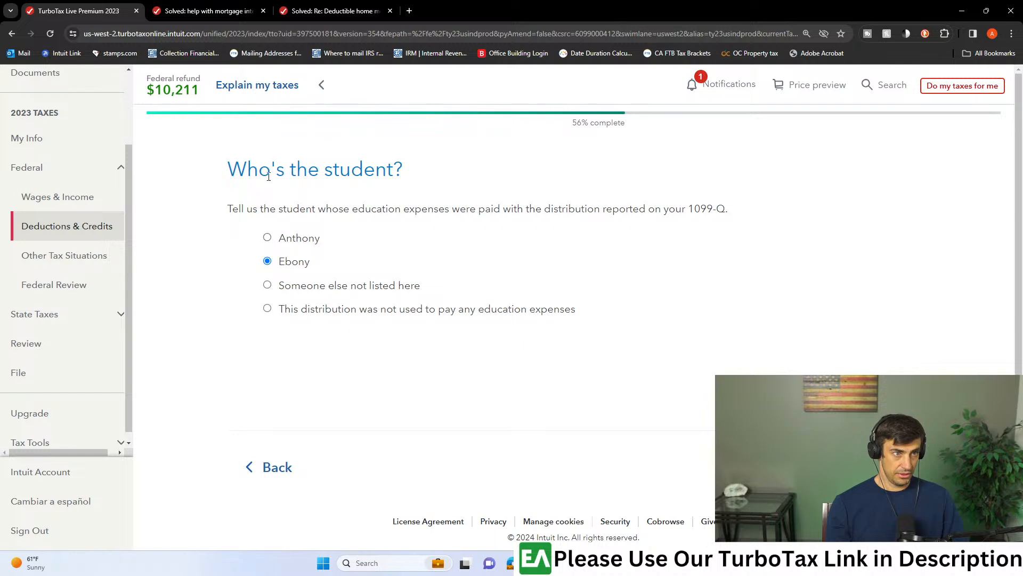
{"action": "left_click", "coordinate": [268, 286]}
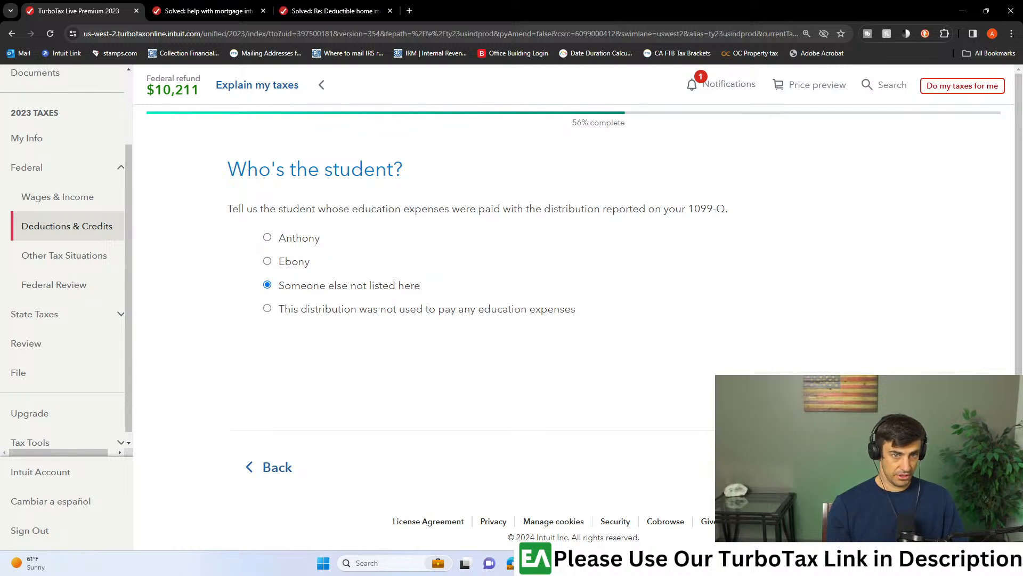
{"action": "left_click", "coordinate": [874, 467]}
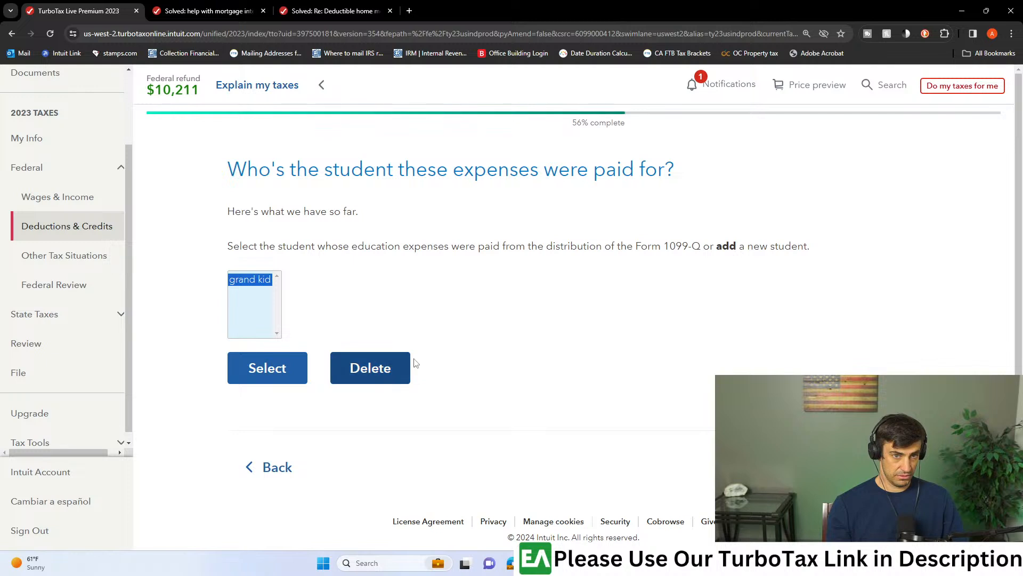
- Delete grand kid from the unlisted students and add a new student named Grandchild
{"action": "left_click", "coordinate": [471, 353]}
{"action": "left_click", "coordinate": [239, 280]}
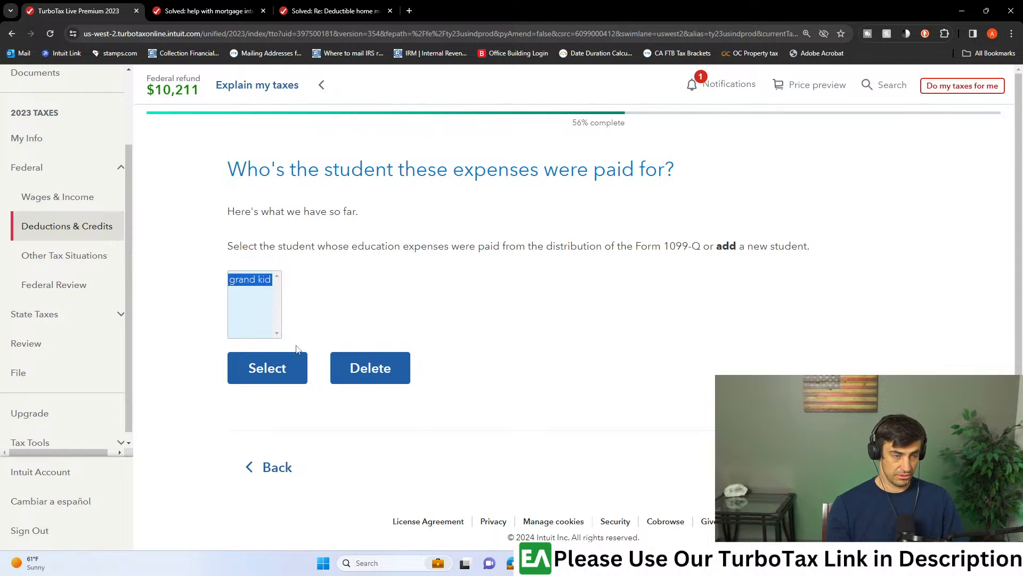
{"action": "left_click", "coordinate": [373, 376]}
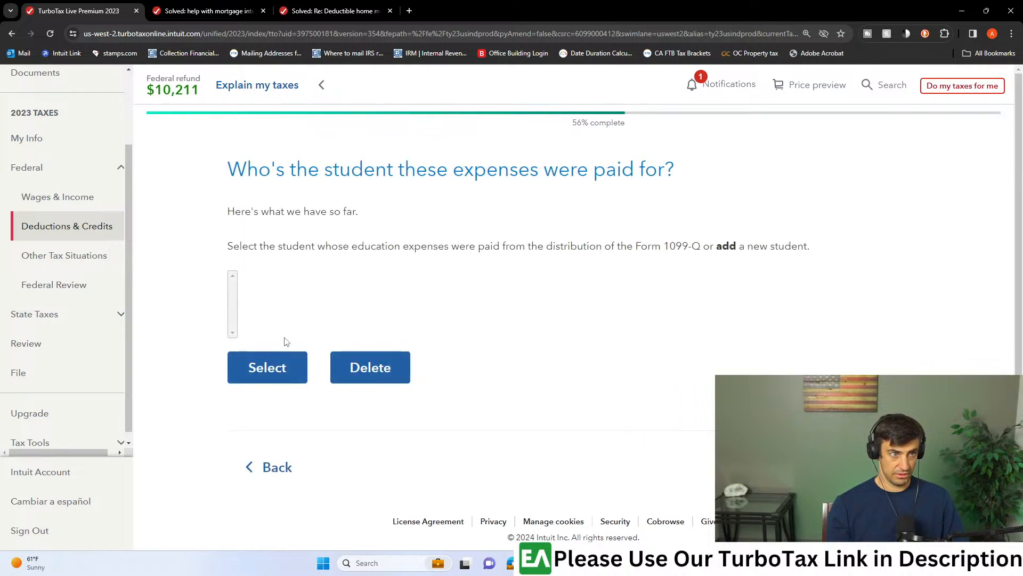
{"action": "left_click", "coordinate": [373, 373]}
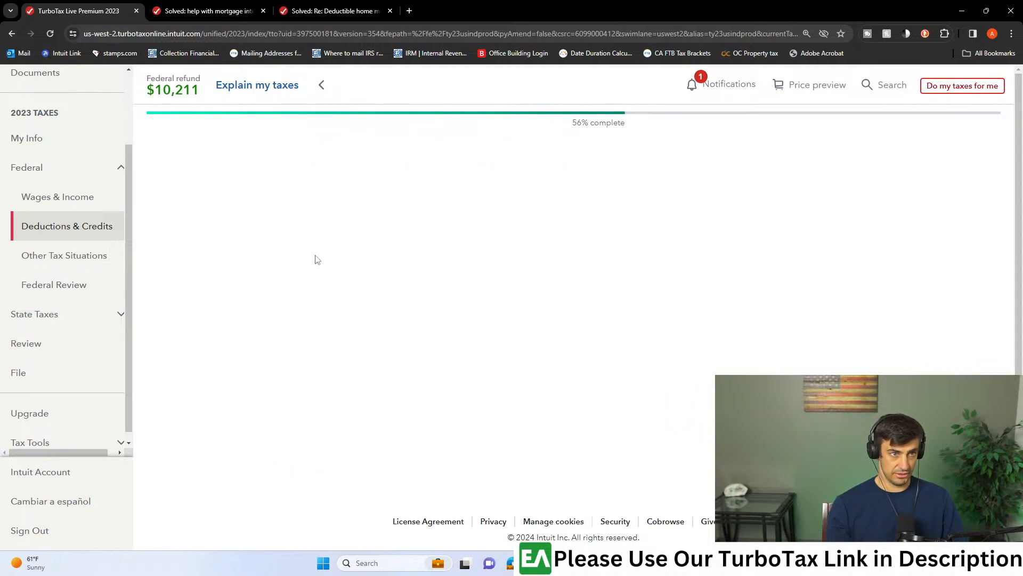
{"action": "left_click", "coordinate": [376, 219]}
{"action": "type", "text": "G"}
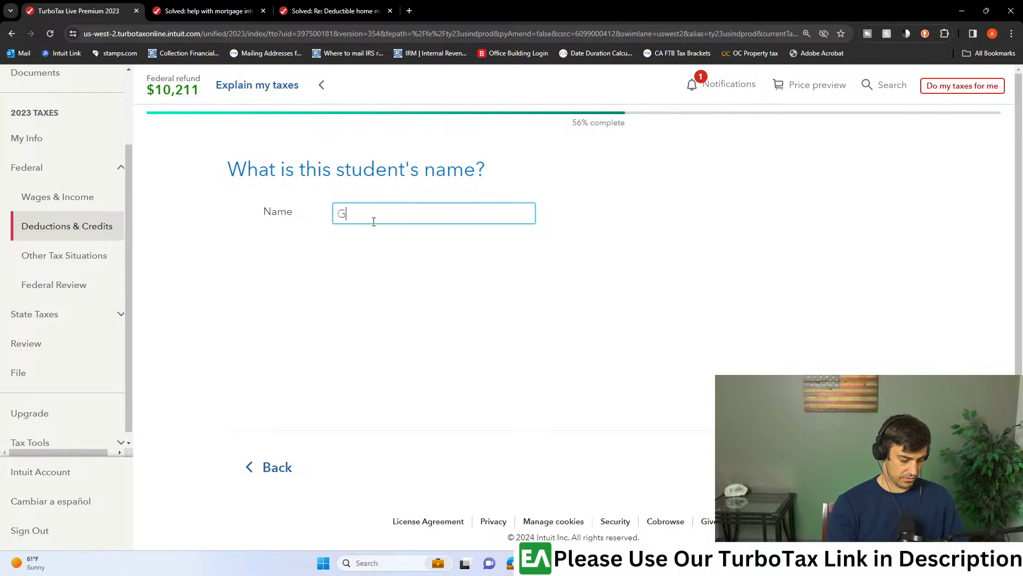
{"action": "type", "text": "randd"}
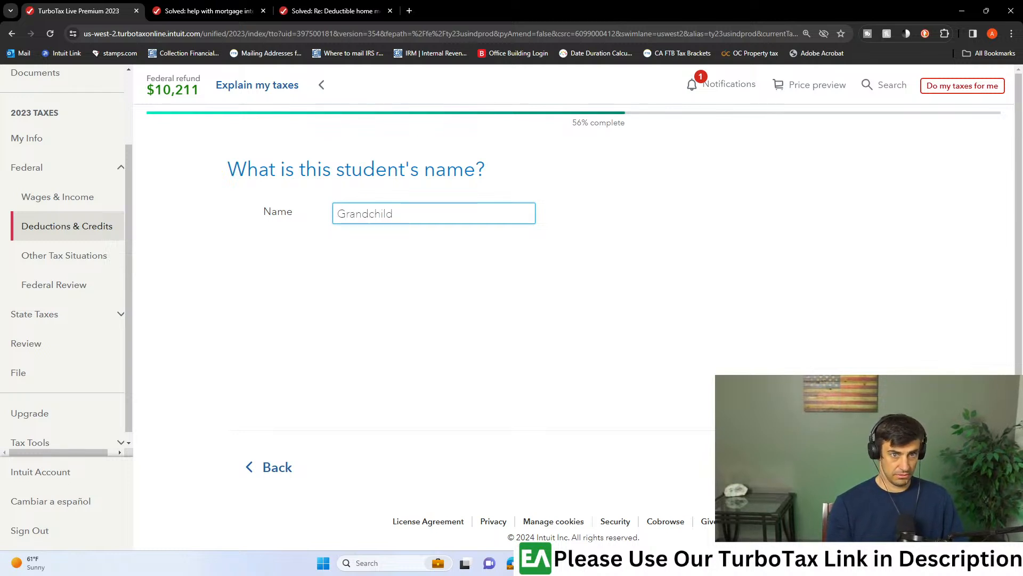
{"action": "key", "text": "Return"}
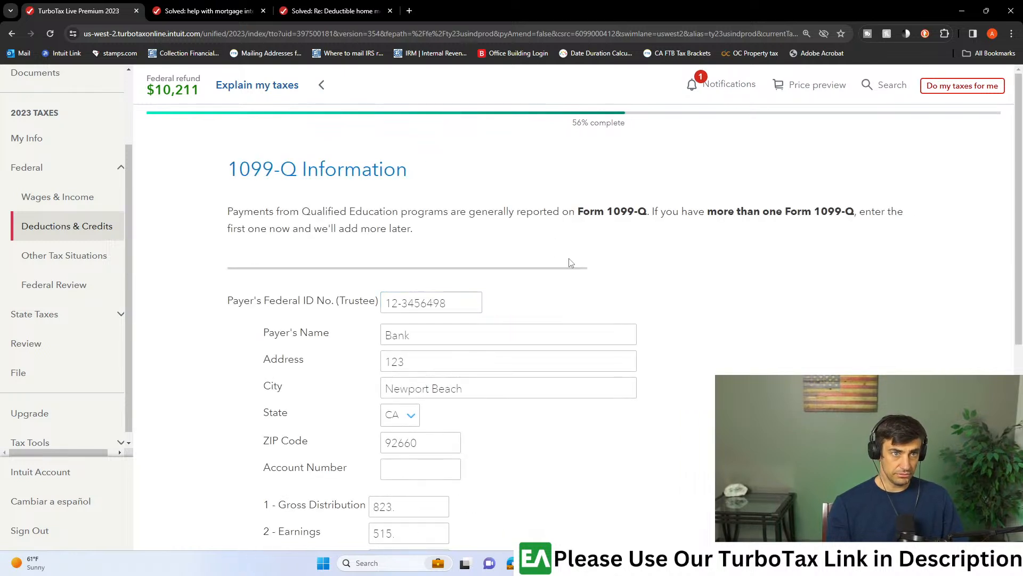
- Submit the Bank 1099-Q information without changes and keep California as its state sponsor
{"action": "scroll", "coordinate": [570, 262], "scroll_direction": "down", "scroll_amount": 7}
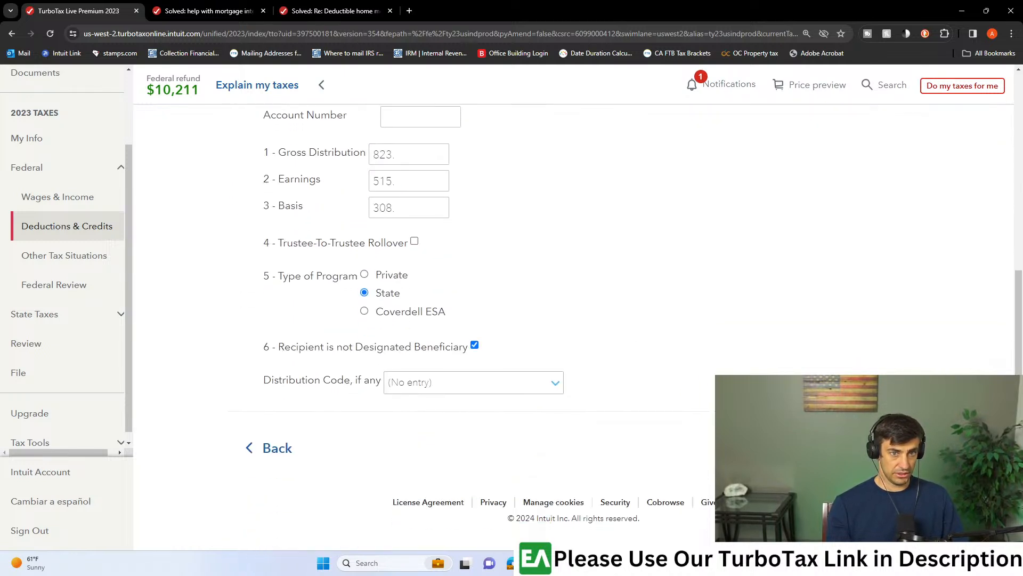
{"action": "key", "text": "Return"}
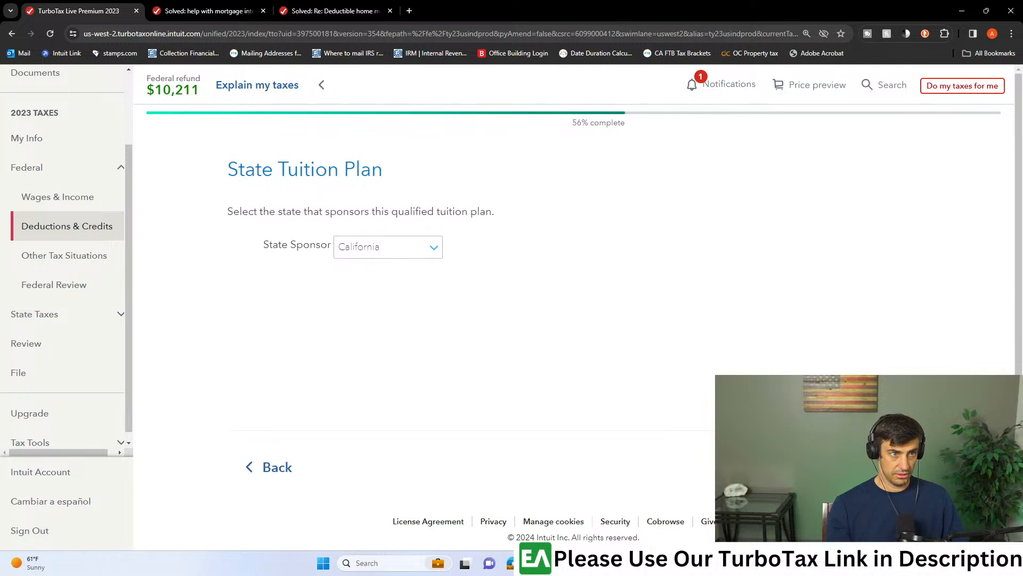
{"action": "key", "text": "Return"}
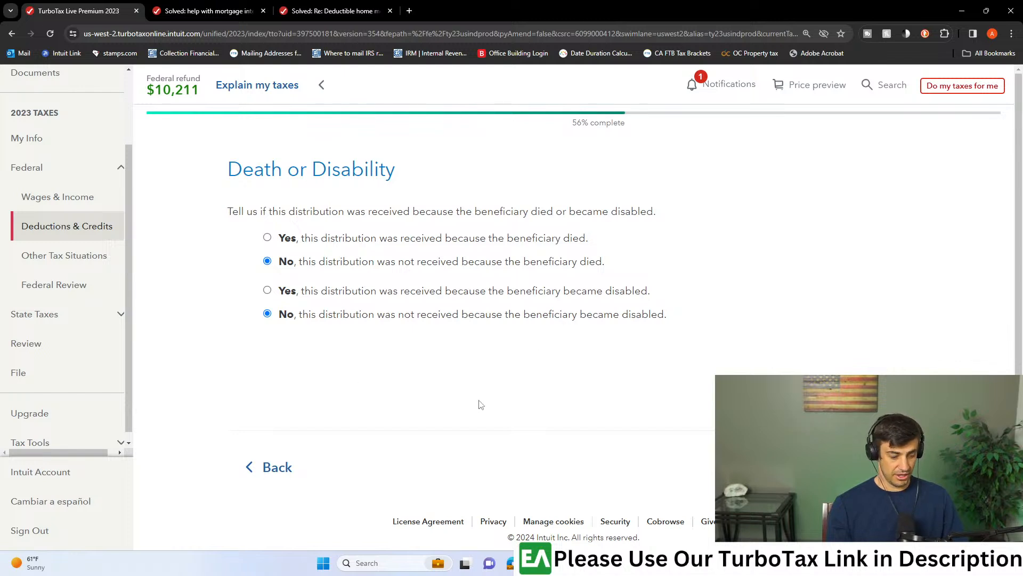
- Switch to TaxReturn.pdf, review the 1099-Q other income entry on line 8z through line 10, and return to TurboTax
{"action": "left_click", "coordinate": [646, 563]}
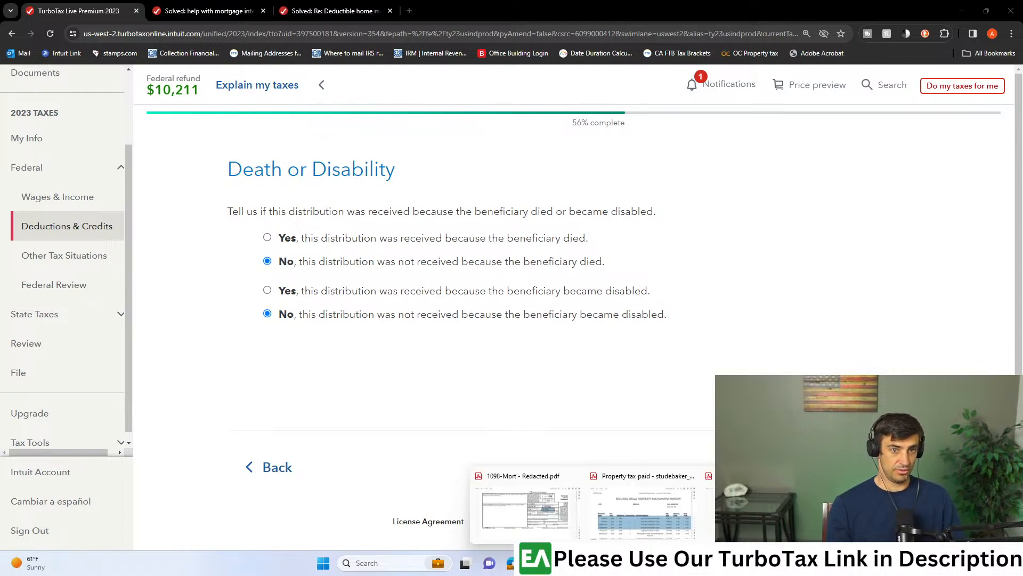
{"action": "left_click", "coordinate": [620, 563]}
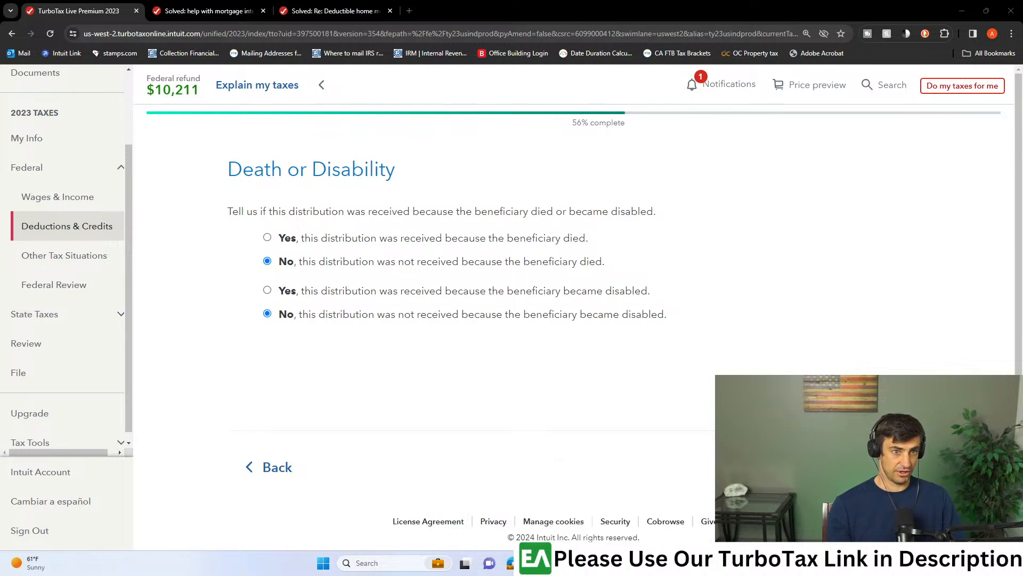
{"action": "left_click", "coordinate": [791, 510]}
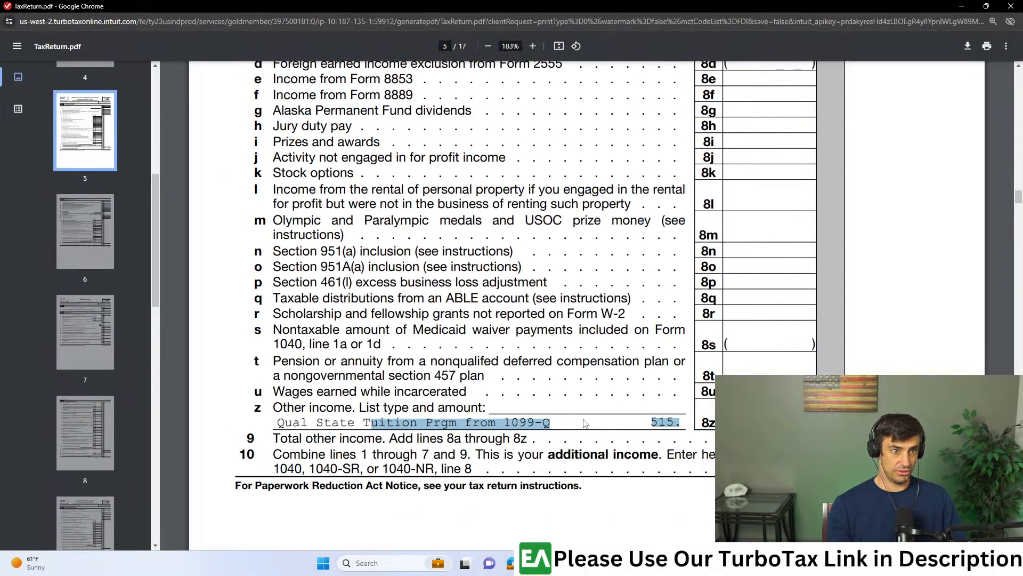
{"action": "left_click", "coordinate": [585, 423]}
{"action": "left_click_drag", "start_coordinate": [278, 408], "coordinate": [533, 501]}
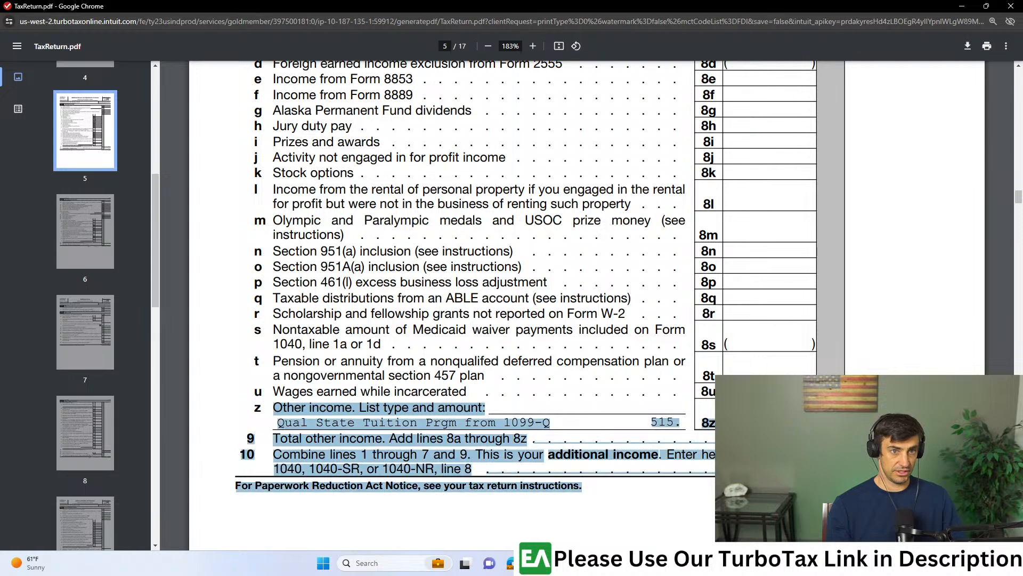
{"action": "left_click", "coordinate": [962, 6]}
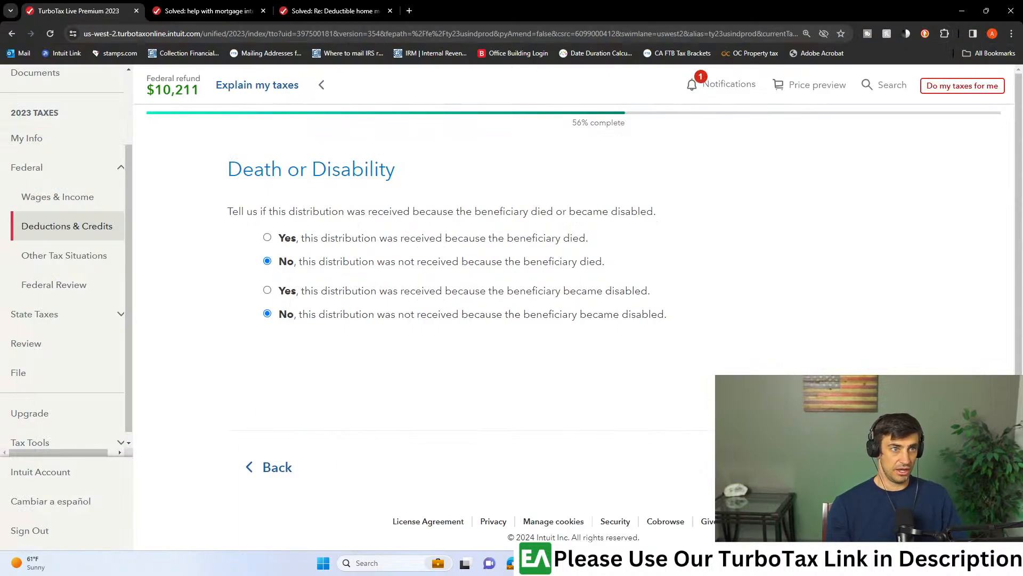
- Complete the Bank 1099-Q's death or disability, transfer and refund questions with their defaults, and delete the untitled $800 1099-Q
{"action": "left_click", "coordinate": [874, 467]}
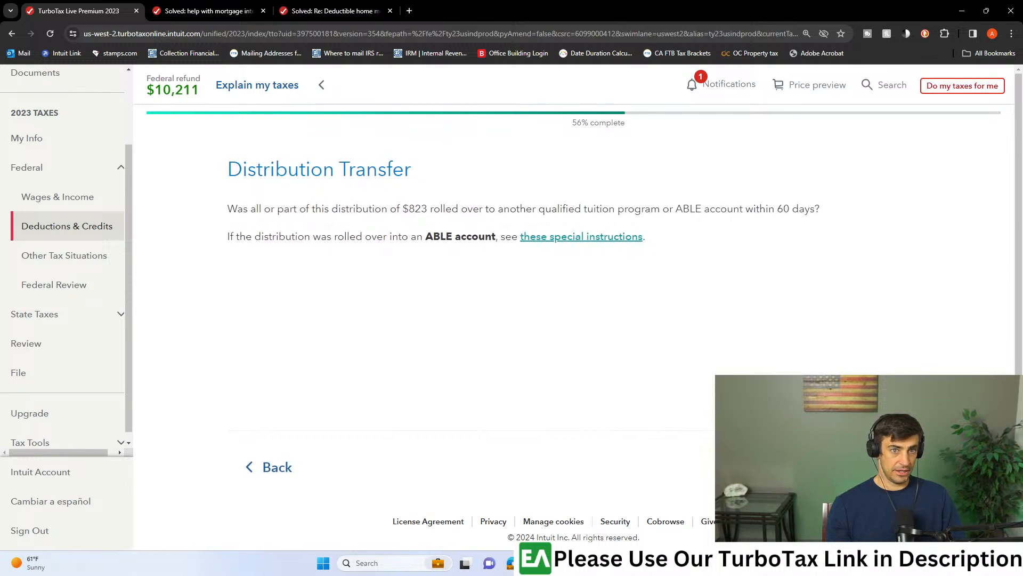
{"action": "left_click", "coordinate": [874, 467]}
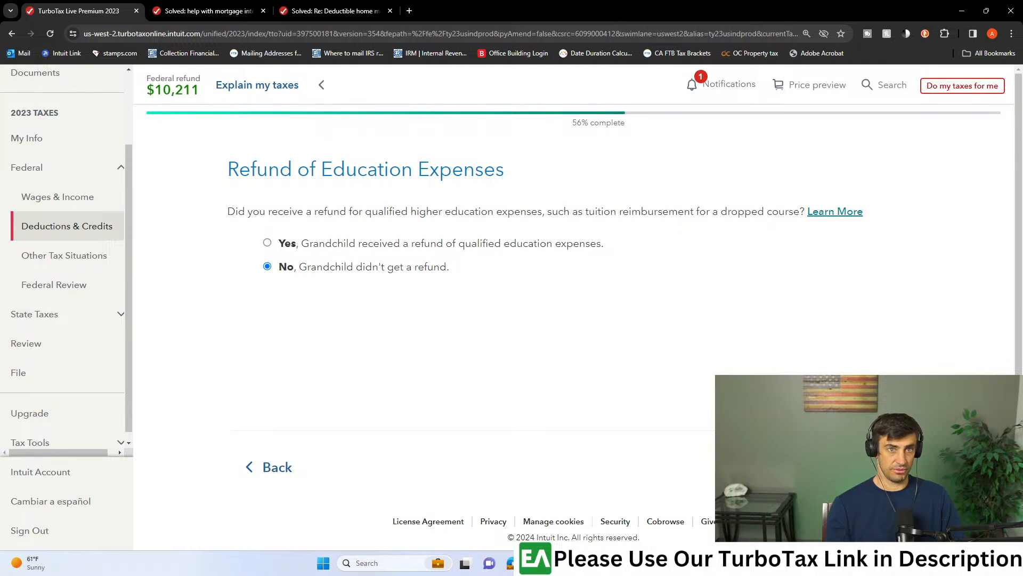
{"action": "left_click", "coordinate": [874, 467]}
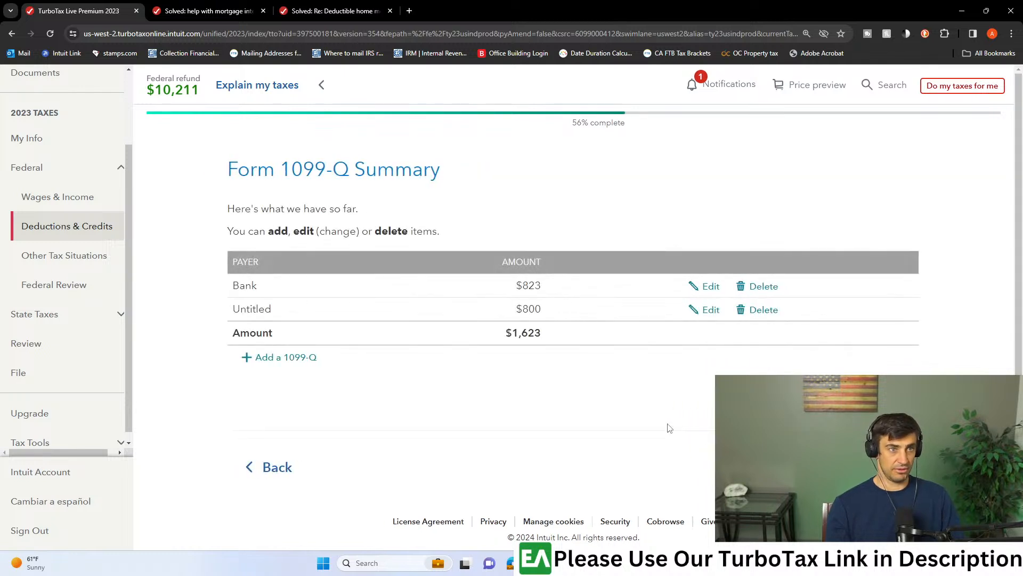
{"action": "left_click", "coordinate": [758, 309]}
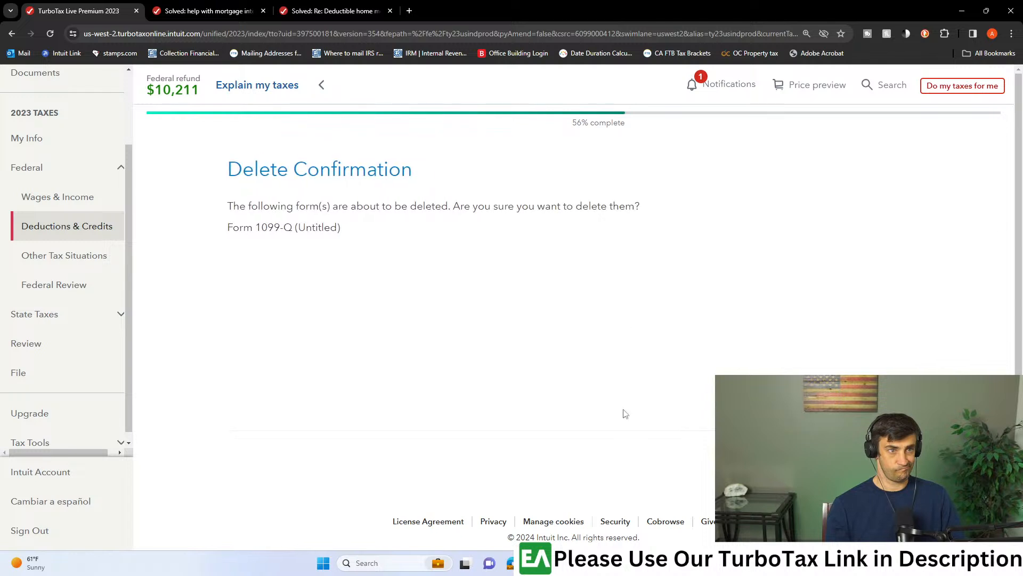
{"action": "left_click", "coordinate": [874, 467]}
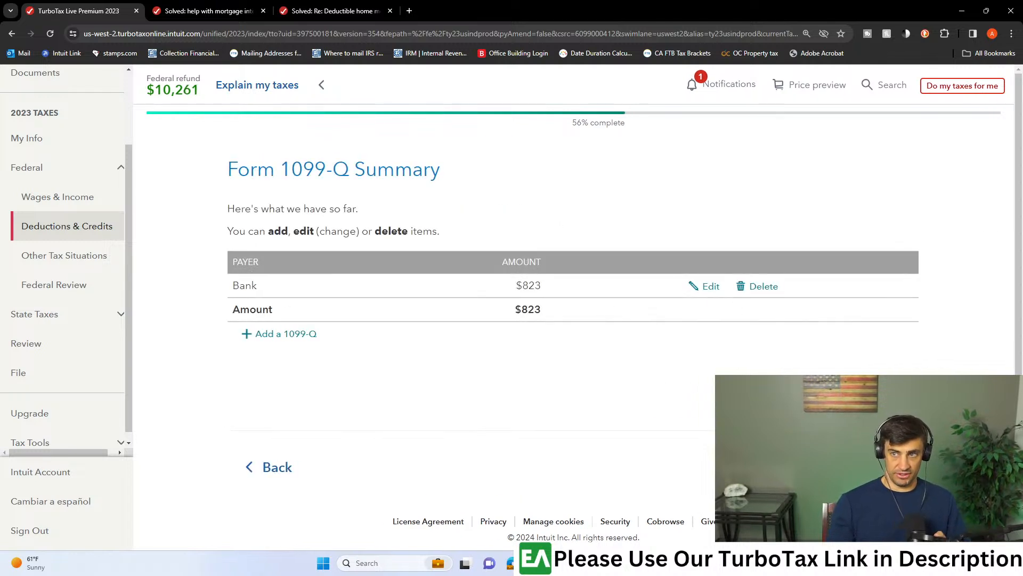
- Open the Wages & Income section and examine the gross distribution, distribution code and account type on the 1099-SA PDF
{"action": "left_click", "coordinate": [533, 565]}
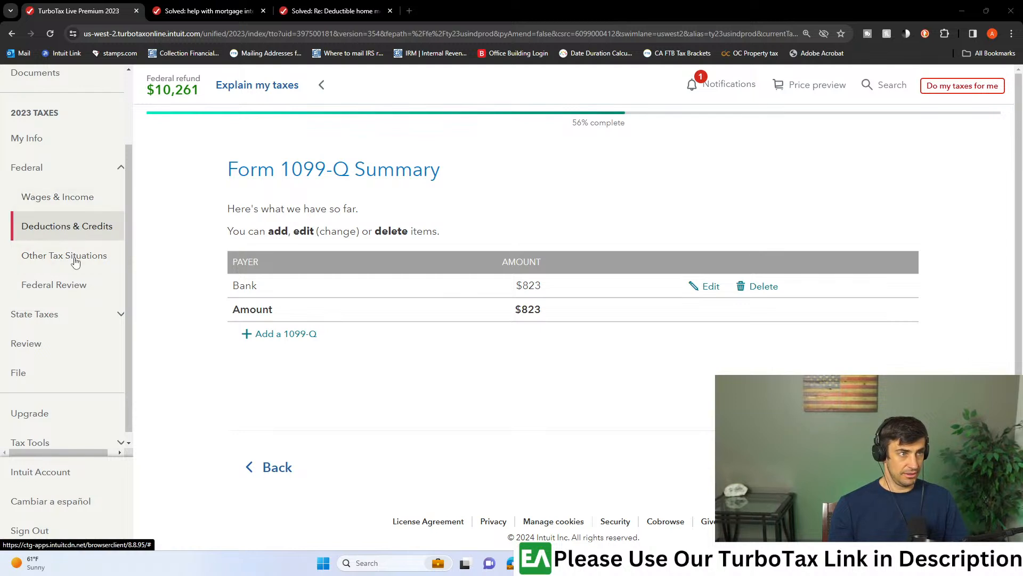
{"action": "left_click", "coordinate": [80, 199]}
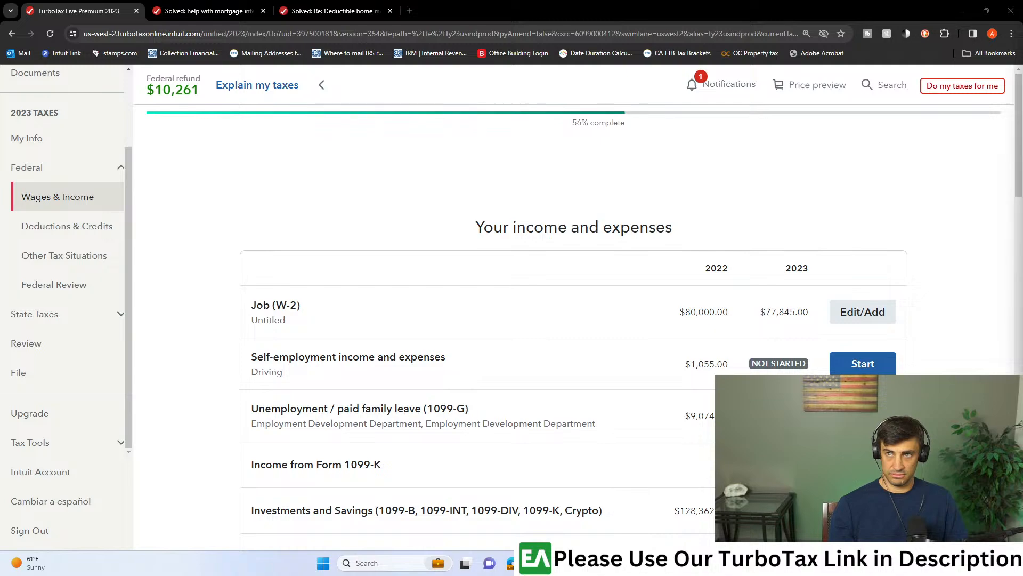
{"action": "left_click_drag", "start_coordinate": [1, 7], "coordinate": [246, 1]}
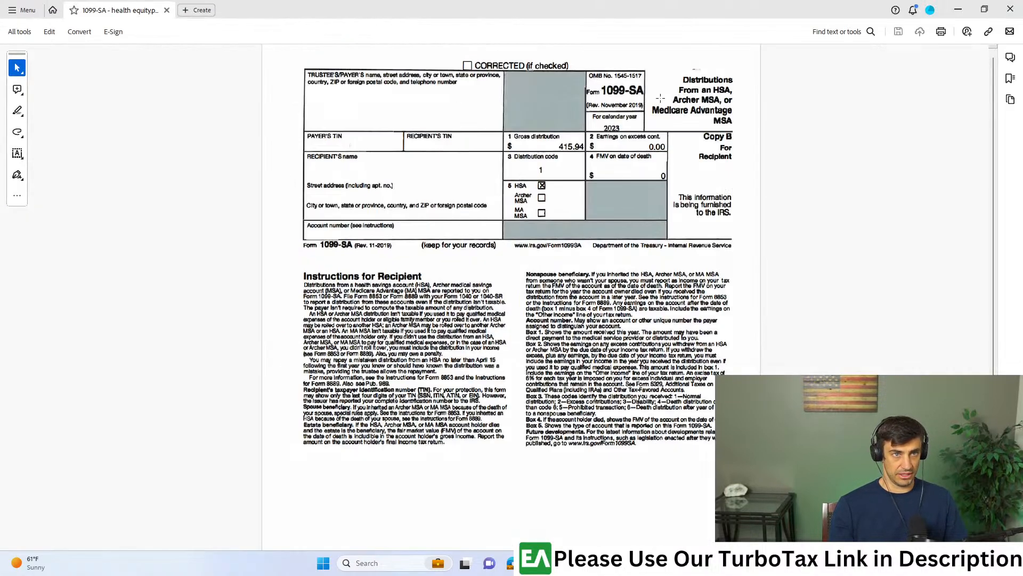
{"action": "scroll", "coordinate": [654, 108], "scroll_direction": "up", "scroll_amount": 2}
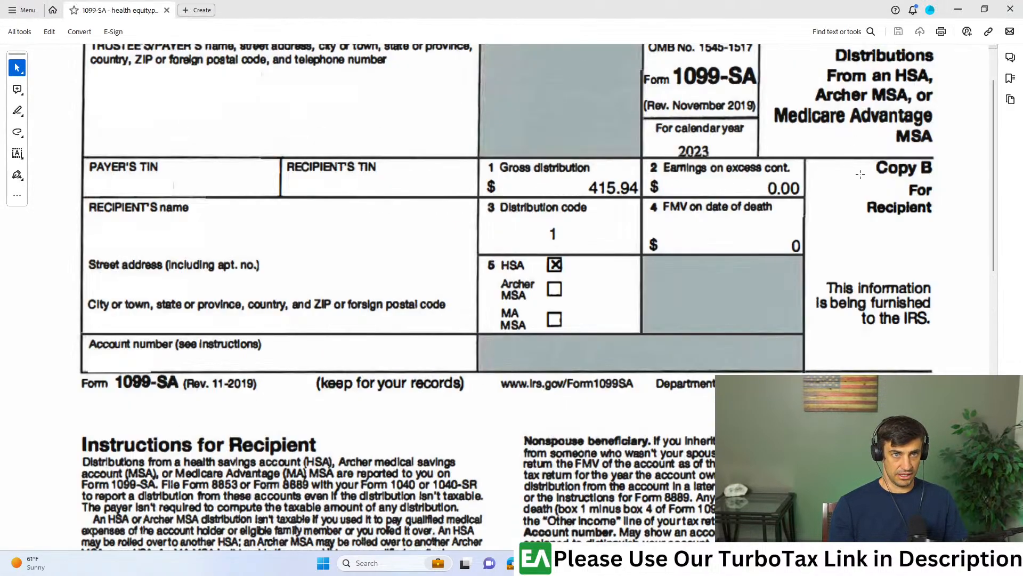
{"action": "scroll", "coordinate": [861, 175], "scroll_direction": "up", "scroll_amount": 2}
{"action": "left_click_drag", "start_coordinate": [470, 214], "coordinate": [684, 266]}
{"action": "left_click_drag", "start_coordinate": [623, 2], "coordinate": [1022, 5]}
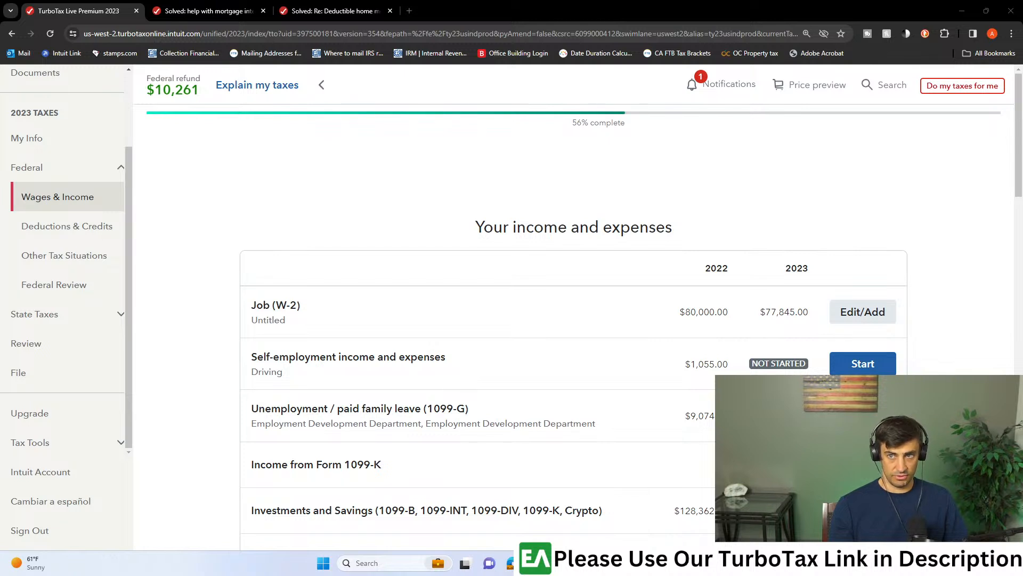
- Search the income topics for hsa and start the 1099-SA, HSA, MSA topic under Less Common Income
{"action": "scroll", "coordinate": [731, 313], "scroll_direction": "down", "scroll_amount": 7}
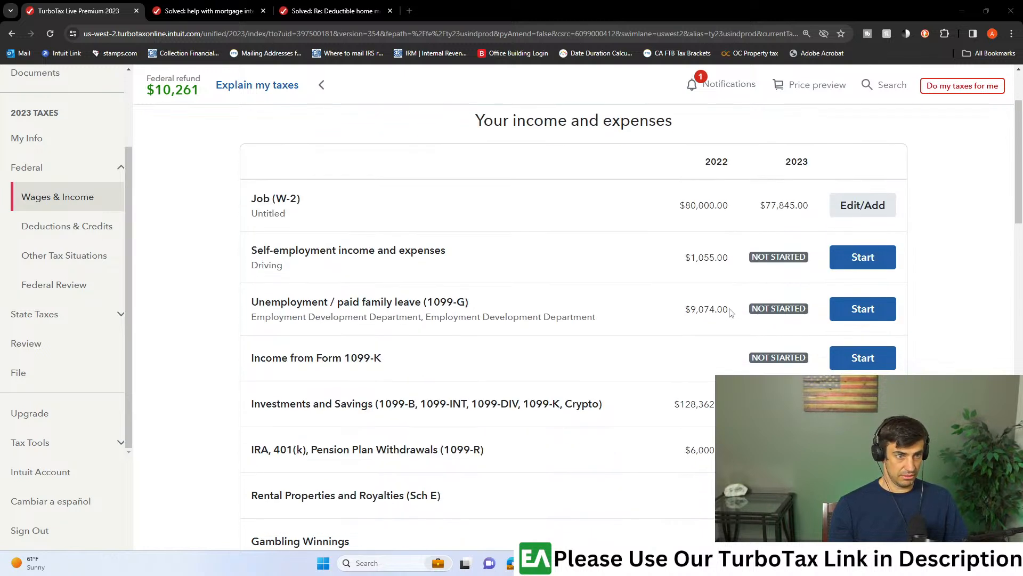
{"action": "scroll", "coordinate": [731, 313], "scroll_direction": "down", "scroll_amount": 6}
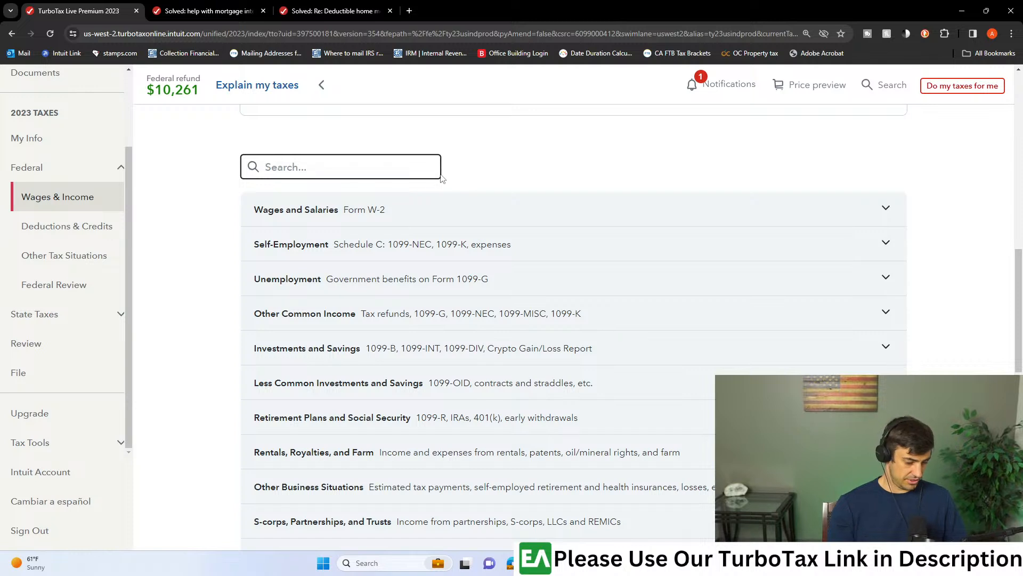
{"action": "type", "text": "hsa"}
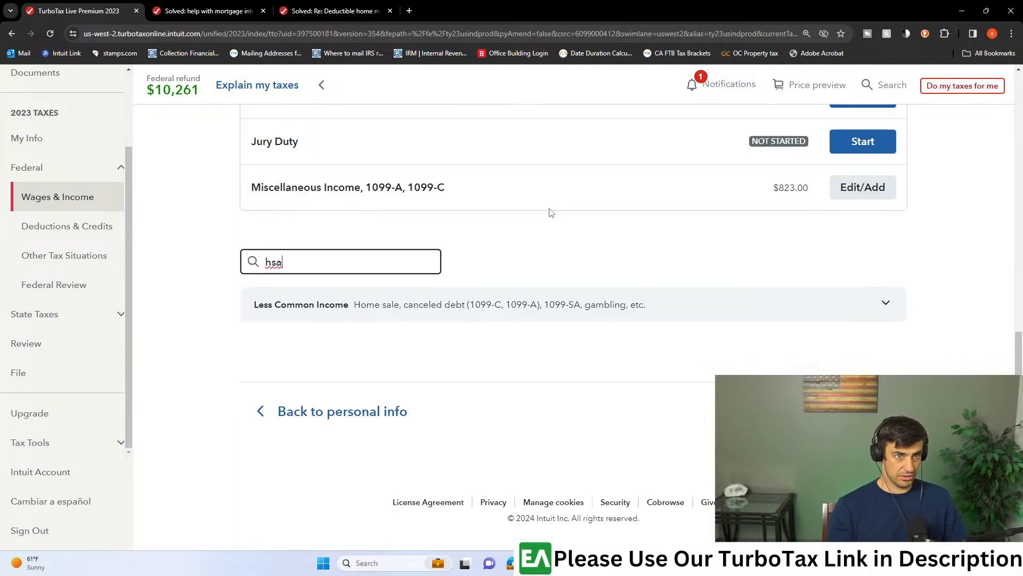
{"action": "left_click", "coordinate": [741, 308]}
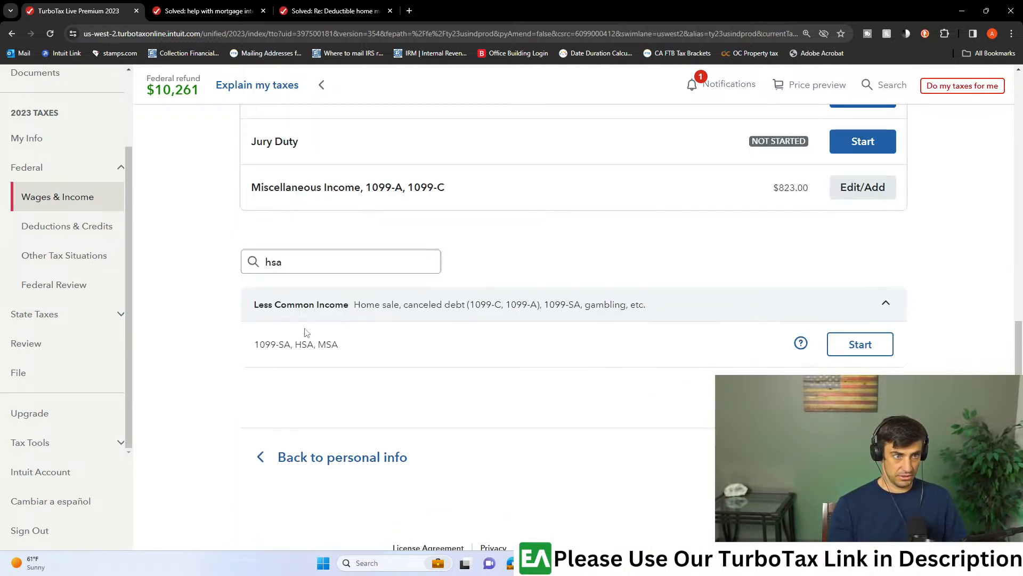
{"action": "left_click", "coordinate": [859, 346]}
- Indicate a Health Savings Account and confirm that it was used to pay for something in 2023
{"action": "left_click", "coordinate": [467, 322]}
{"action": "left_click", "coordinate": [874, 516]}
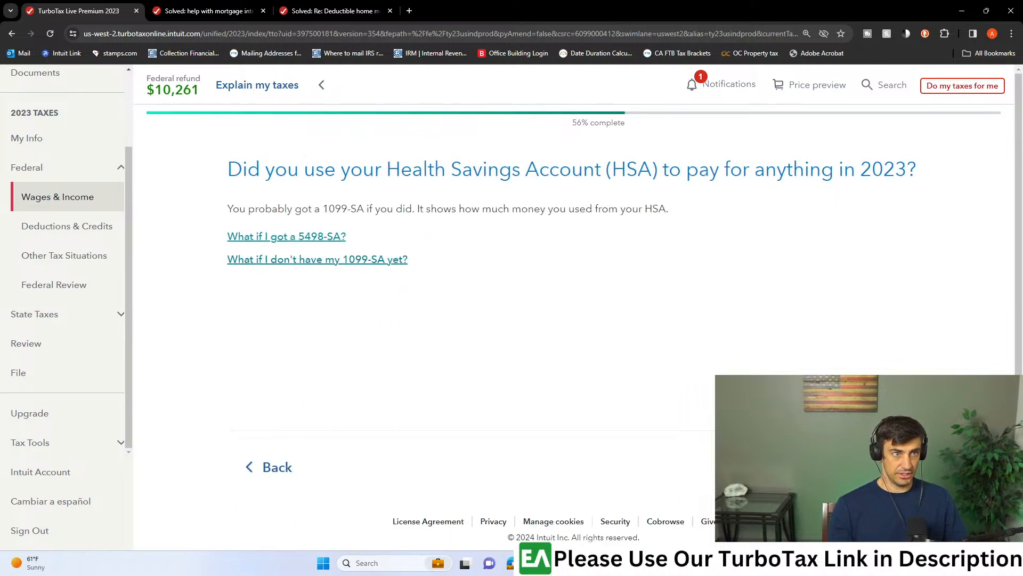
{"action": "left_click", "coordinate": [874, 467]}
- Enter Bank as the payer name on the first listed taxpayer's 1099-SA
{"action": "left_click", "coordinate": [327, 357]}
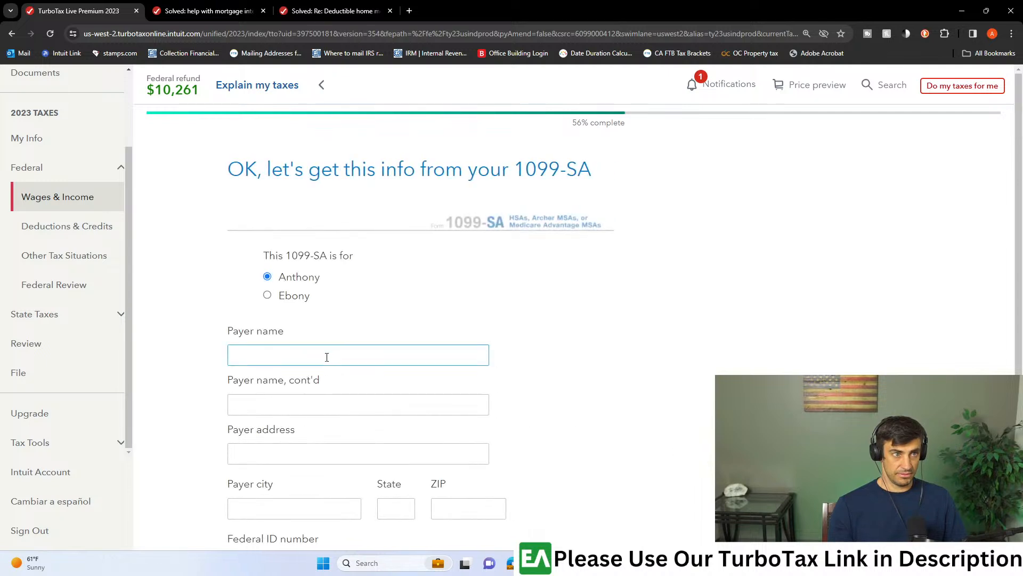
{"action": "scroll", "coordinate": [329, 357], "scroll_direction": "down", "scroll_amount": 2}
{"action": "left_click", "coordinate": [313, 245]}
{"action": "type", "text": "Bank"}
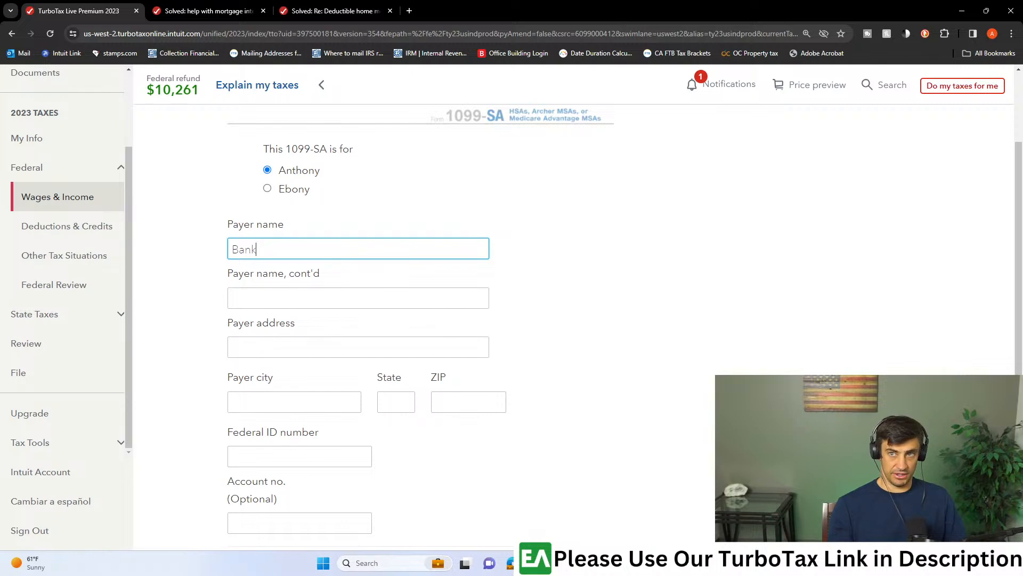
- Consult the payer details on the 1099-SA PDF, then fill in the payer's federal ID number and accept the recipient information
{"action": "left_click_drag", "start_coordinate": [377, 0], "coordinate": [377, 3]}
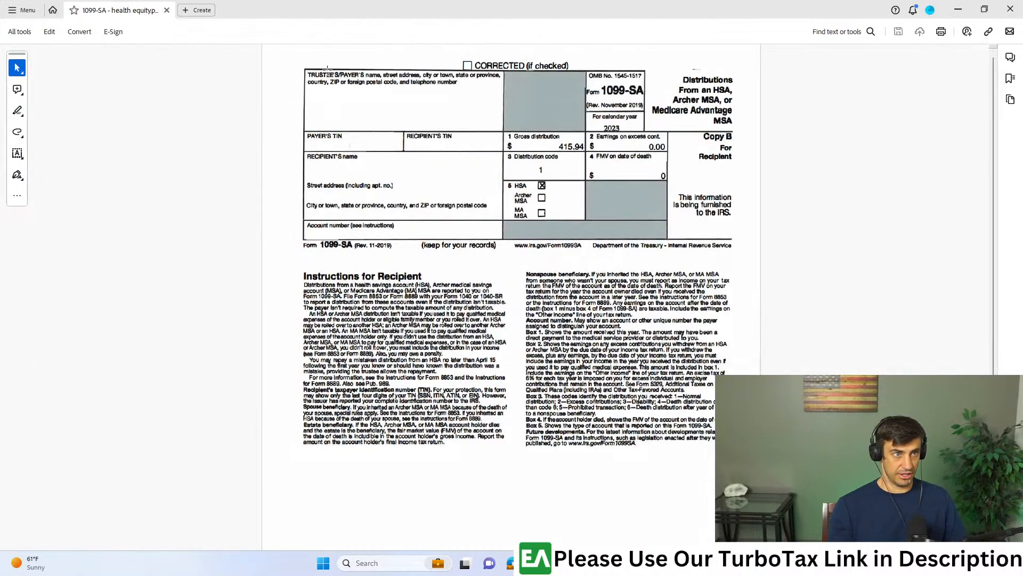
{"action": "left_click_drag", "start_coordinate": [301, 69], "coordinate": [505, 136]}
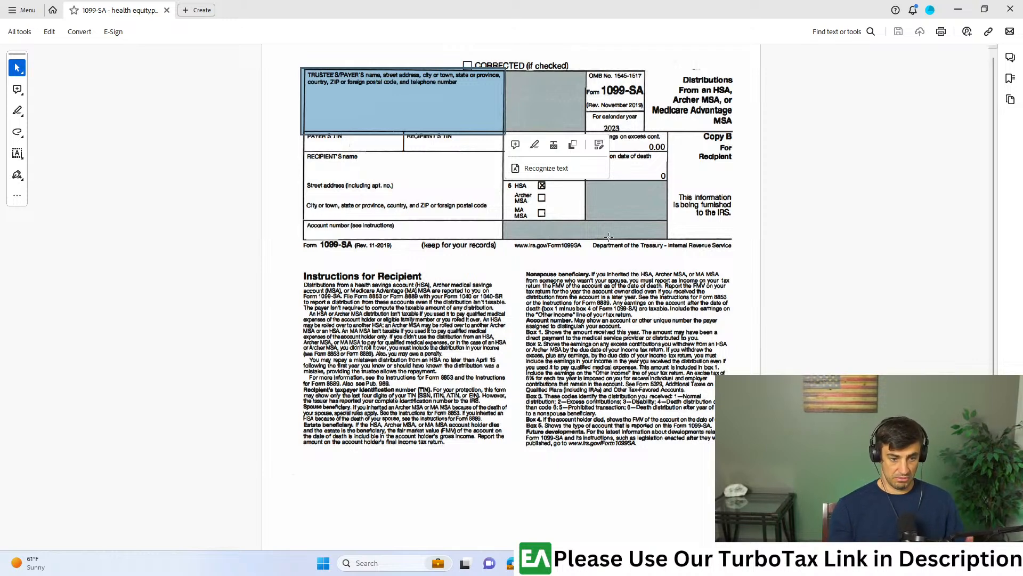
{"action": "scroll", "coordinate": [537, 151], "scroll_direction": "up", "scroll_amount": 3}
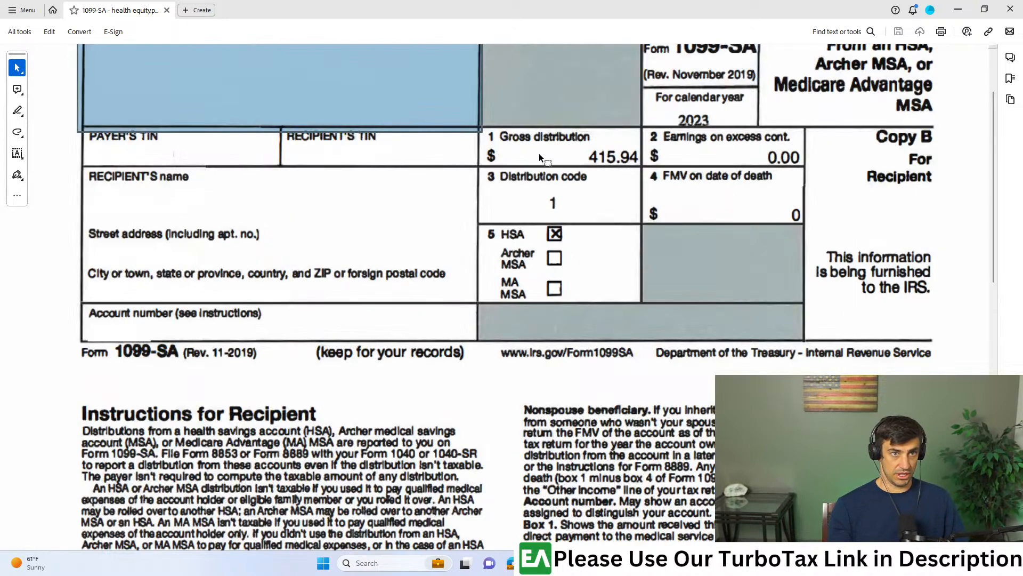
{"action": "scroll", "coordinate": [581, 198], "scroll_direction": "up", "scroll_amount": 1}
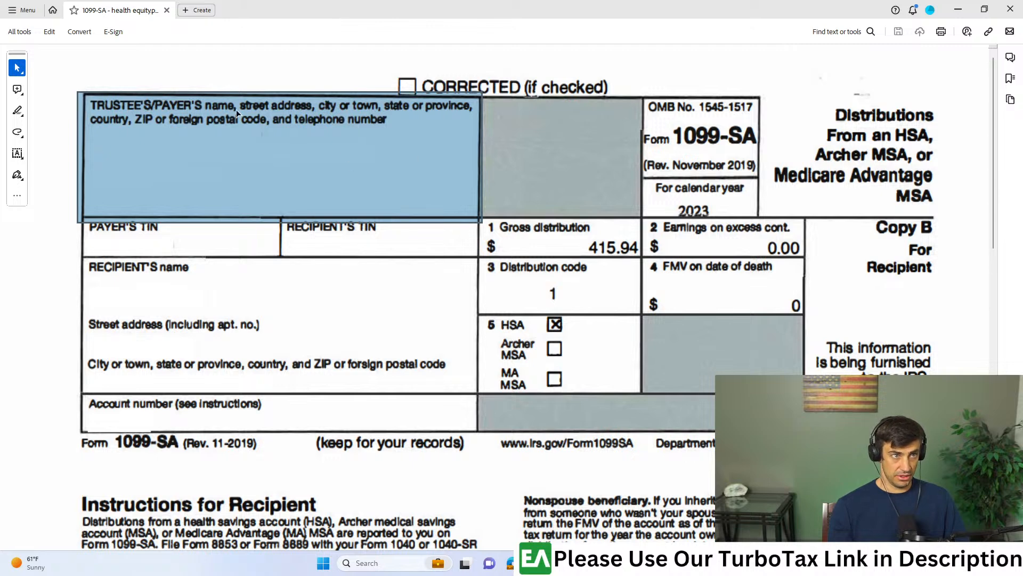
{"action": "left_click_drag", "start_coordinate": [318, 5], "coordinate": [1022, 11]}
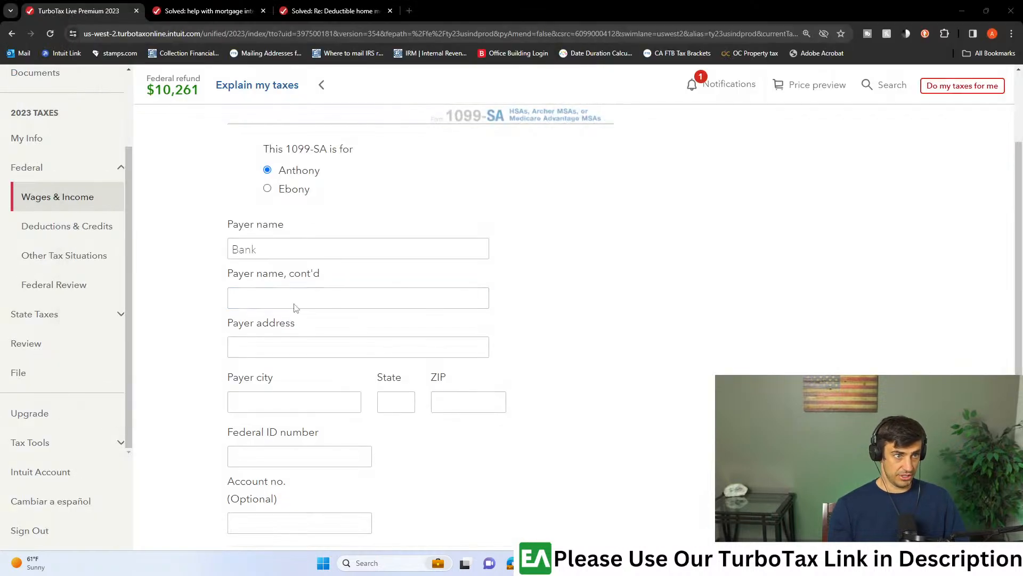
{"action": "scroll", "coordinate": [291, 270], "scroll_direction": "down", "scroll_amount": 3}
{"action": "left_click", "coordinate": [313, 317]}
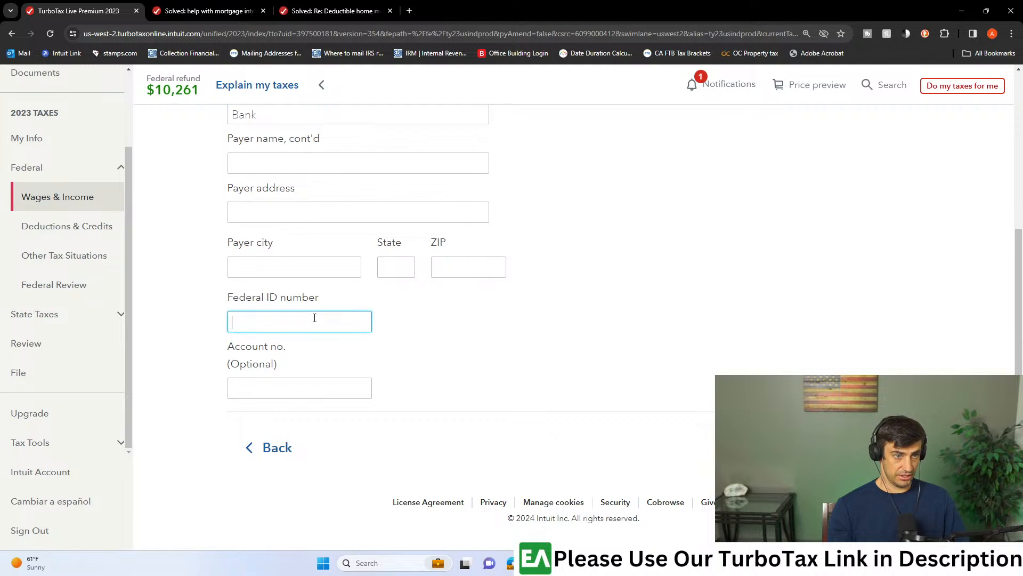
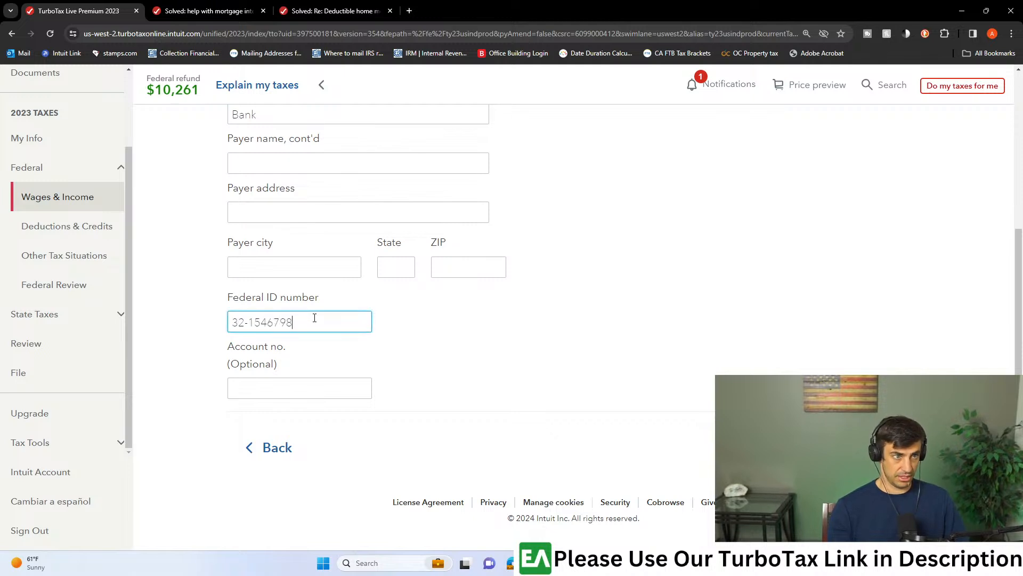
{"action": "key", "text": "Return"}
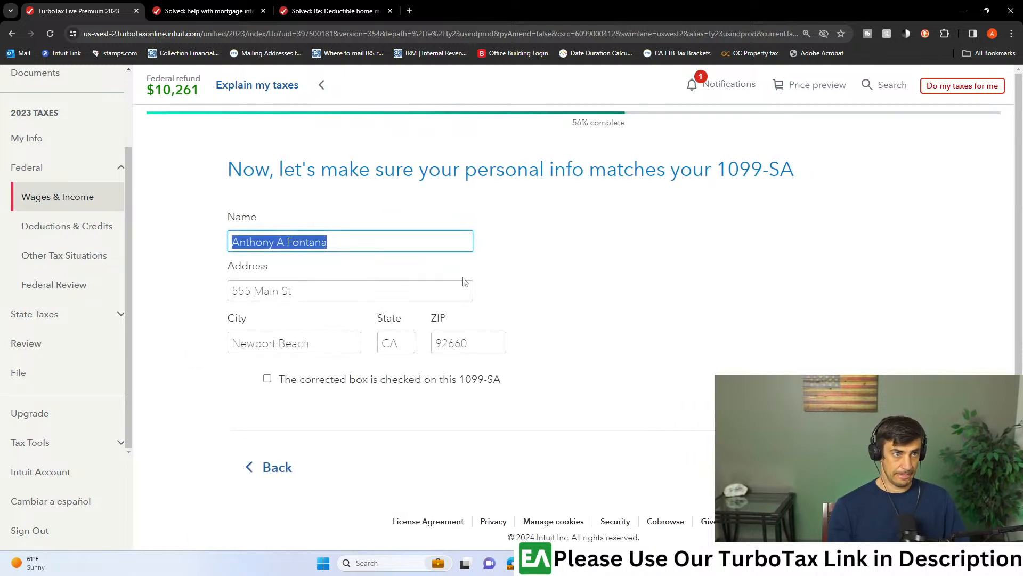
{"action": "key", "text": "Return"}
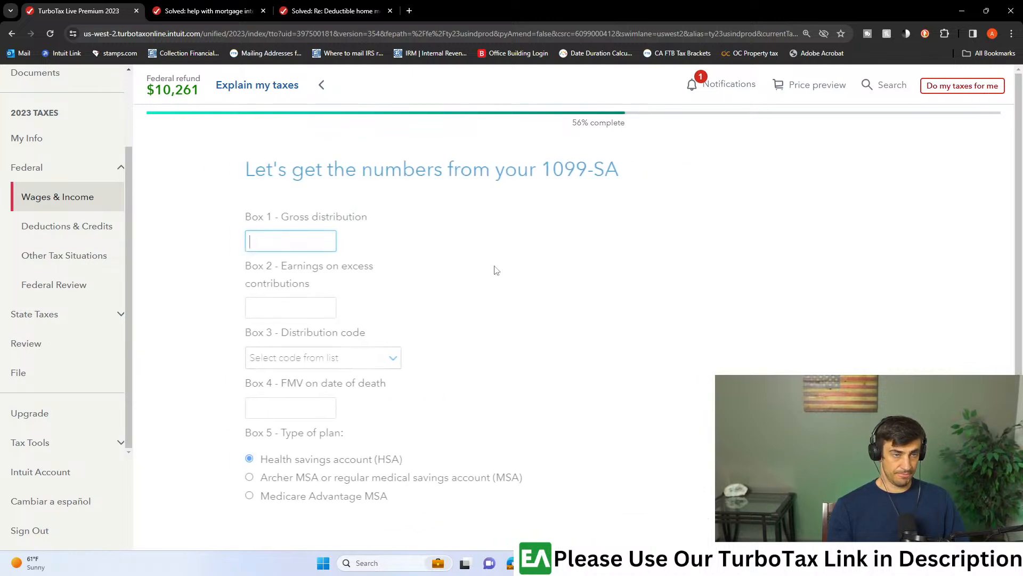
- Enter 415.94 as the Box 1 gross distribution from the 1099-SA PDF and submit with Health savings account (HSA) as the plan type
{"action": "key", "text": "alt+Tab"}
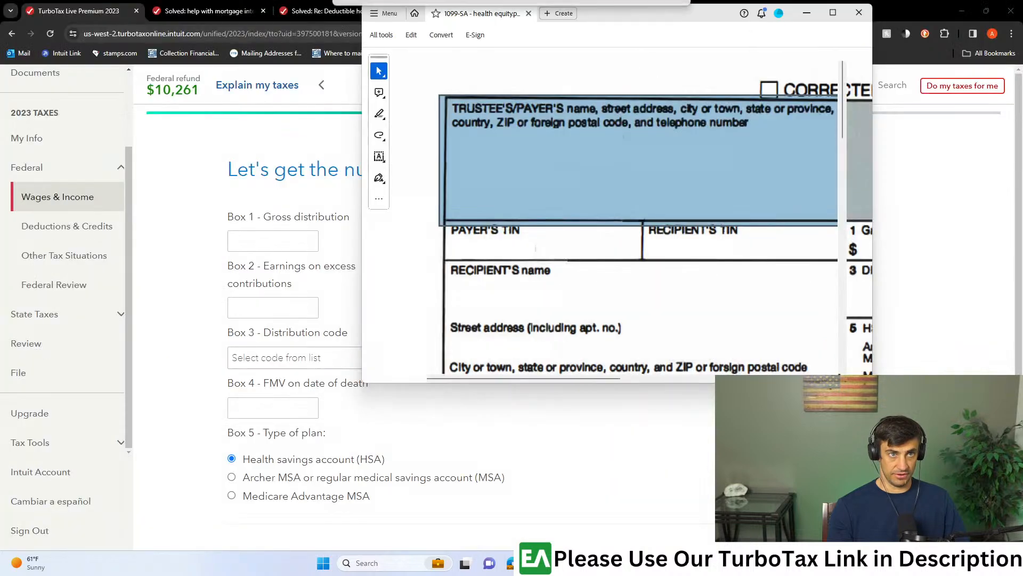
{"action": "key", "text": "alt+Tab"}
{"action": "left_click", "coordinate": [274, 242]}
{"action": "type", "text": "415.94"}
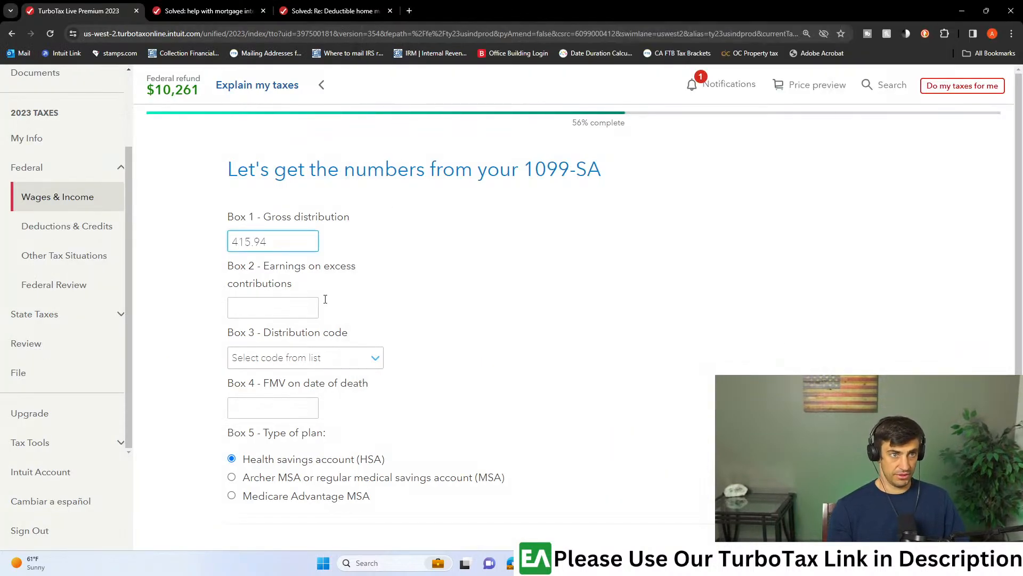
{"action": "key", "text": "alt+Tab"}
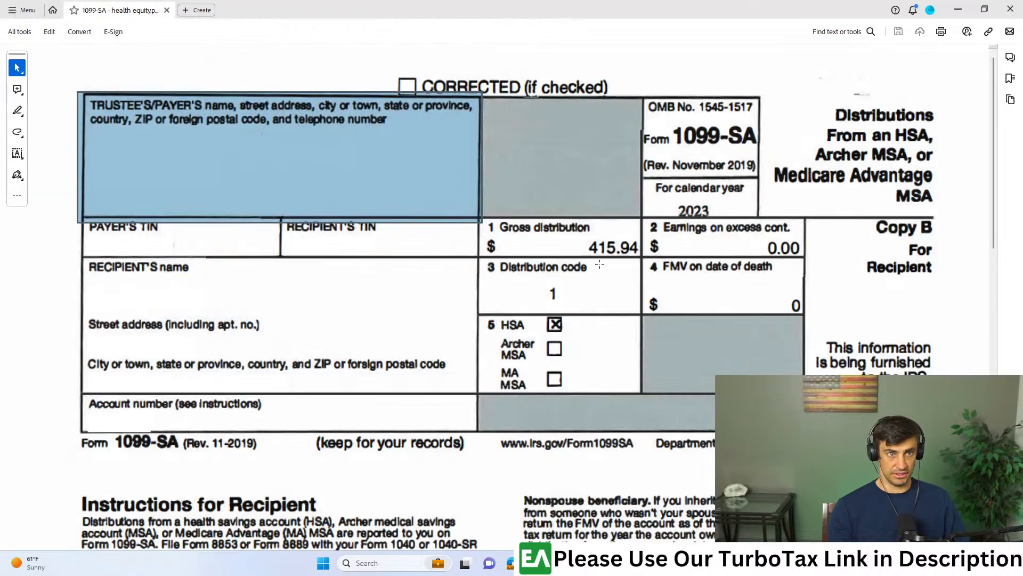
{"action": "key", "text": "alt+Tab"}
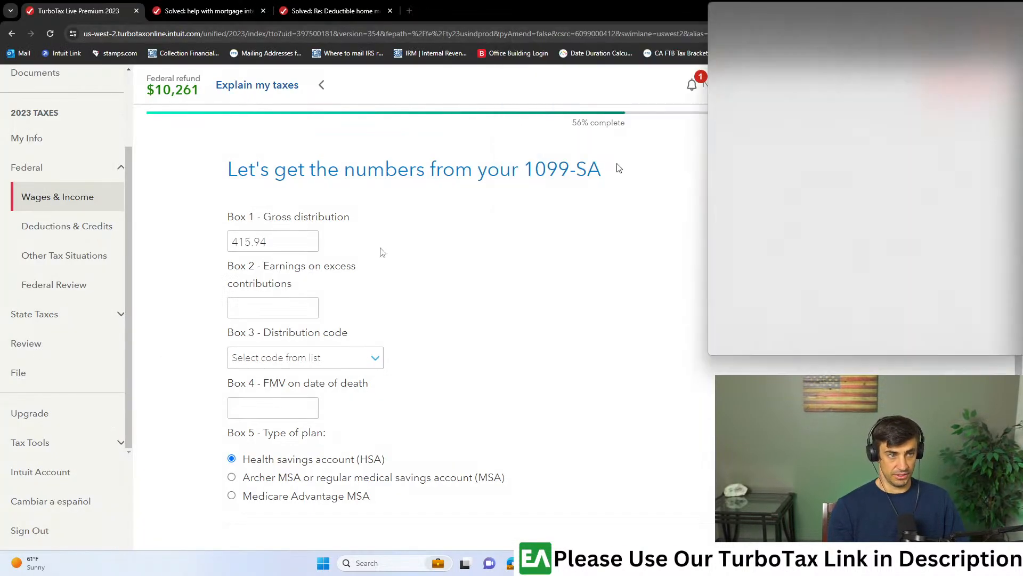
{"action": "scroll", "coordinate": [519, 192], "scroll_direction": "down", "scroll_amount": 2}
{"action": "left_click", "coordinate": [877, 447]}
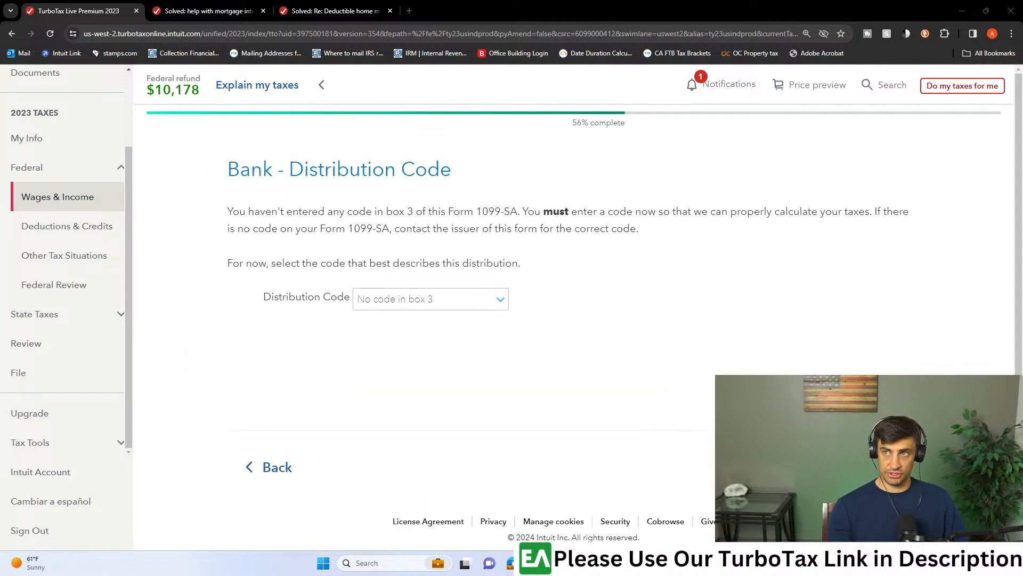
- Set the distribution code to 1-Normal distribution and confirm that the HSA money was used only for medical expenses
{"action": "left_click_drag", "start_coordinate": [0, 6], "coordinate": [112, 2]}
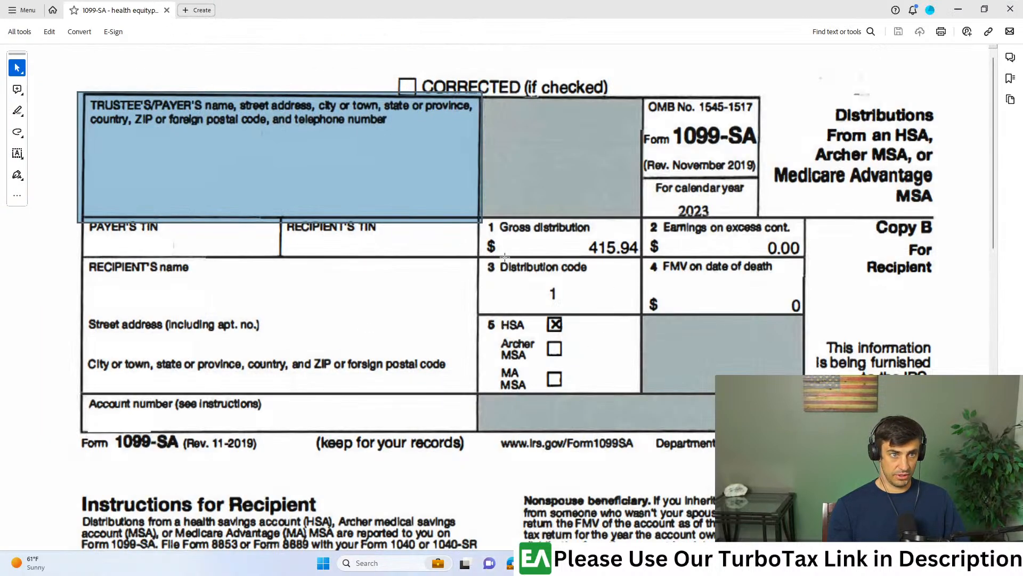
{"action": "left_click", "coordinate": [958, 9]}
{"action": "left_click", "coordinate": [465, 299]}
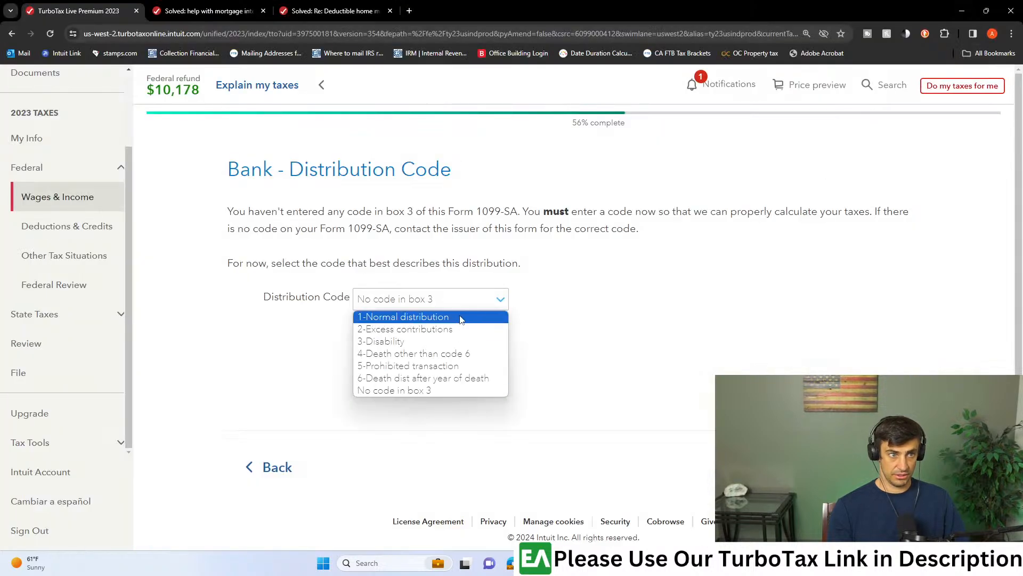
{"action": "left_click", "coordinate": [415, 316]}
{"action": "left_click", "coordinate": [874, 466]}
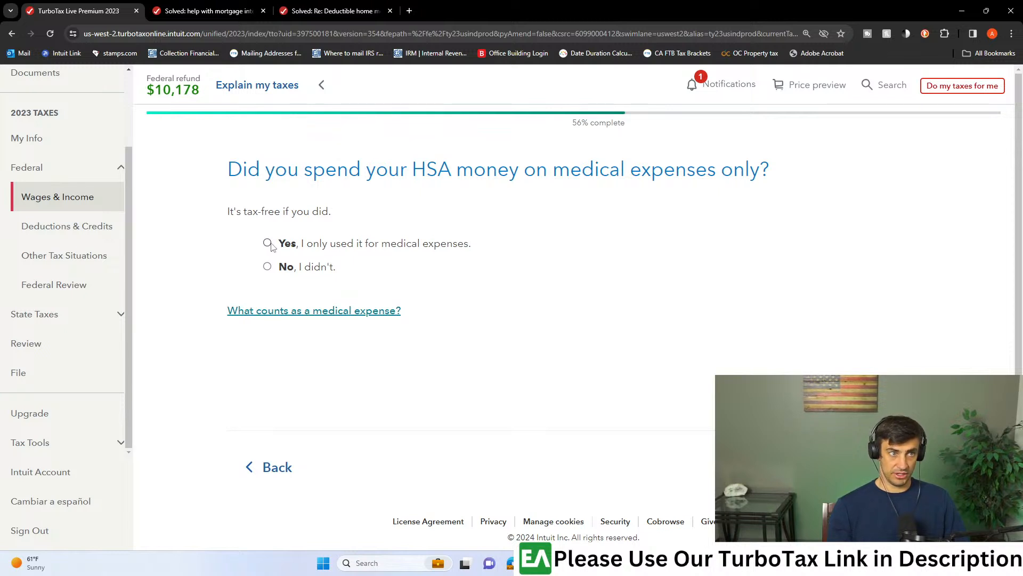
{"action": "left_click", "coordinate": [874, 467]}
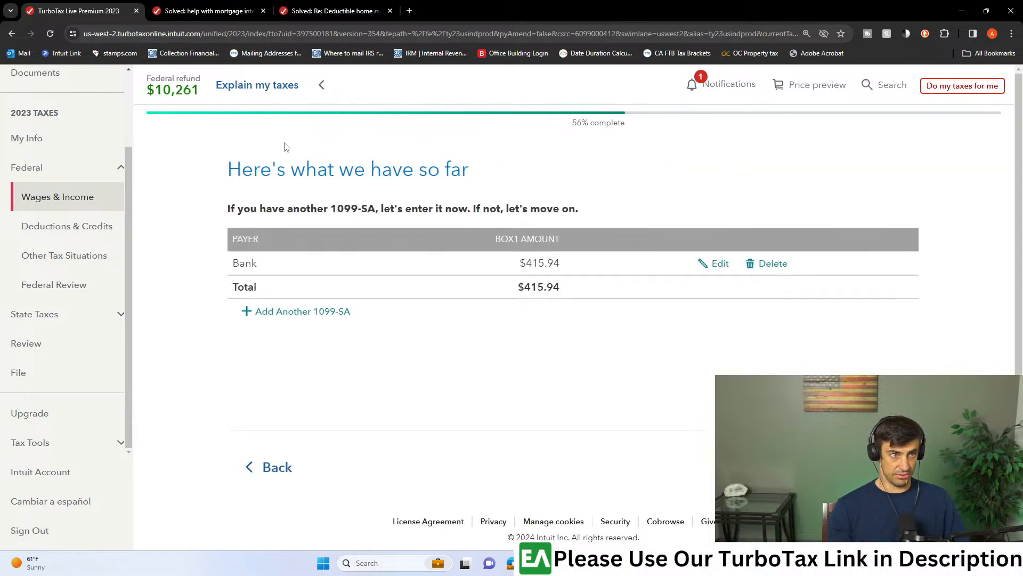
- Proceed through filing to printing without fixing the Smart Check issues, and download the 2023 Federal return
{"action": "left_click", "coordinate": [49, 377]}
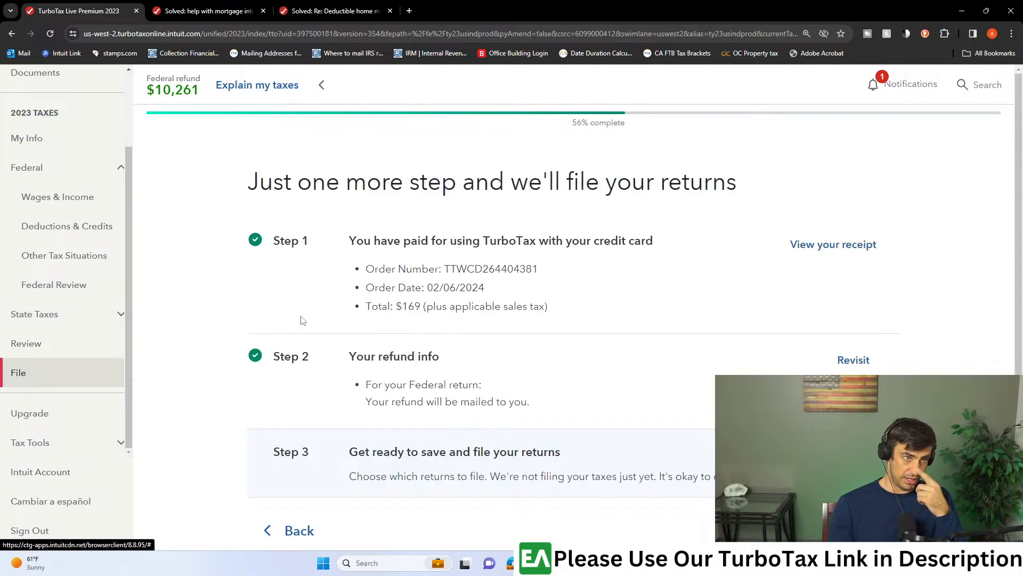
{"action": "scroll", "coordinate": [685, 329], "scroll_direction": "down", "scroll_amount": 2}
{"action": "left_click", "coordinate": [848, 352]}
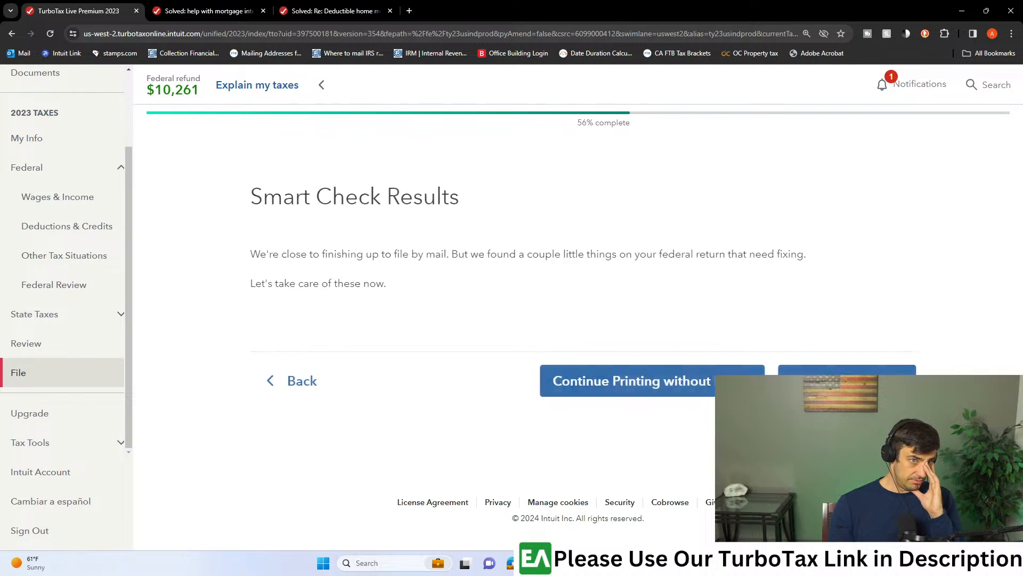
{"action": "left_click", "coordinate": [653, 388]}
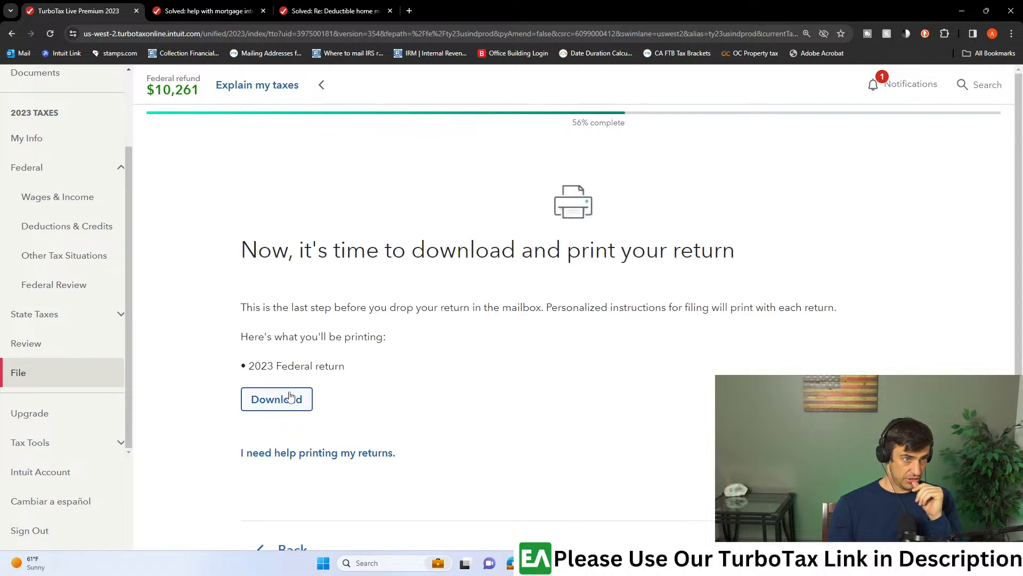
{"action": "left_click", "coordinate": [292, 396]}
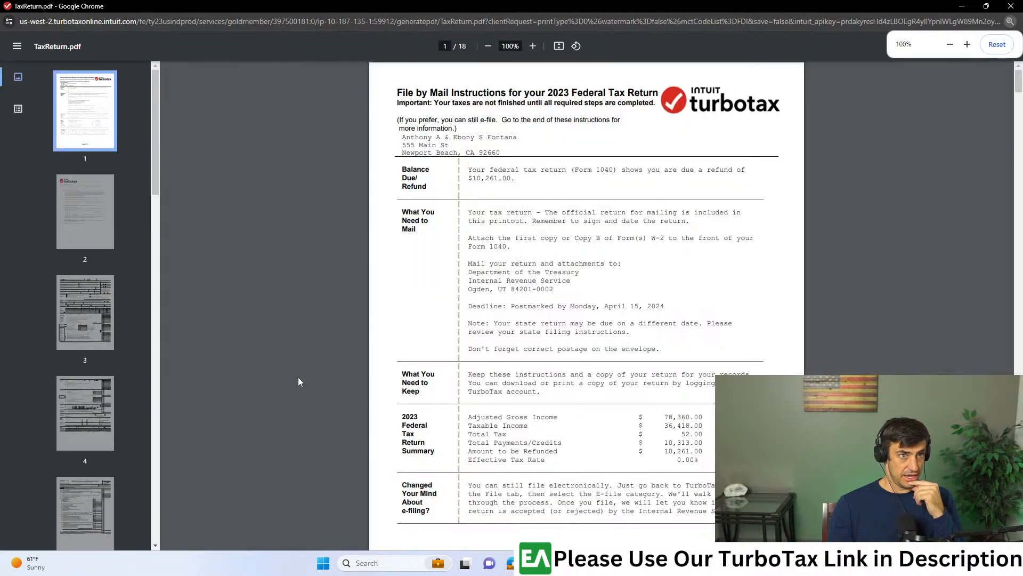
- Locate and open Form 8889, Health Savings Accounts, in the downloaded tax return PDF
{"action": "scroll", "coordinate": [98, 341], "scroll_direction": "down", "scroll_amount": 10}
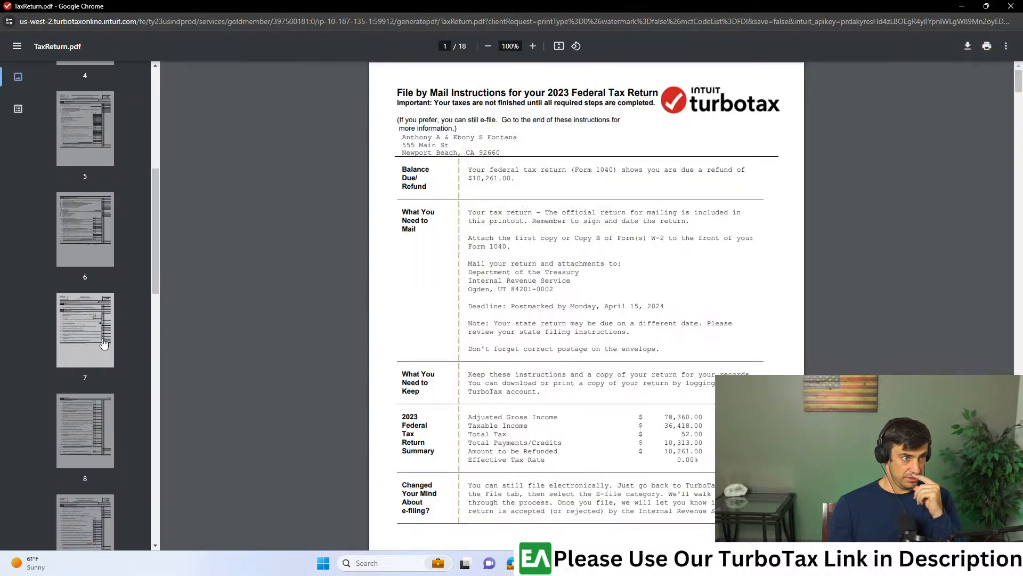
{"action": "scroll", "coordinate": [101, 355], "scroll_direction": "down", "scroll_amount": 4}
{"action": "left_click", "coordinate": [99, 355]}
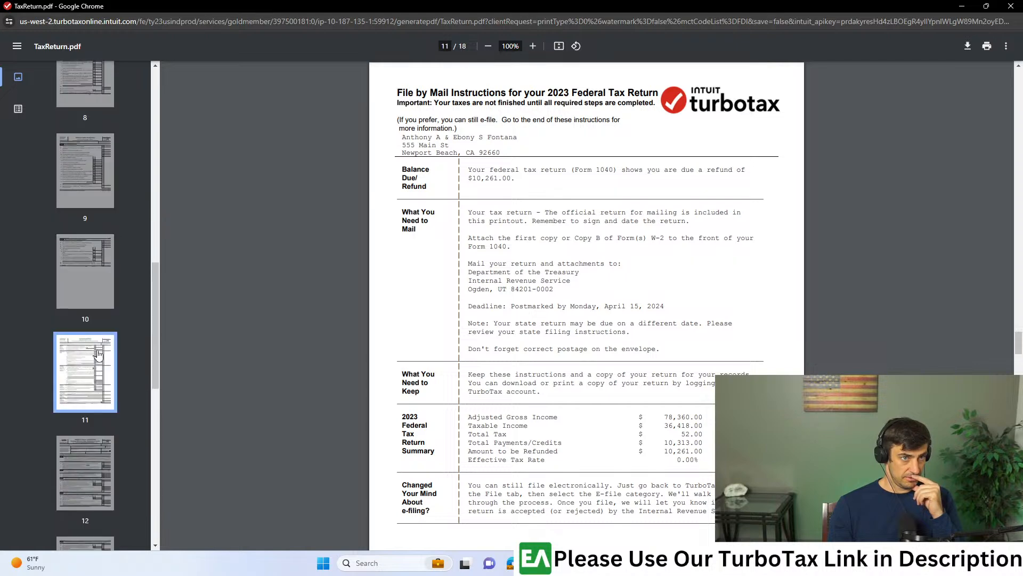
{"action": "scroll", "coordinate": [98, 356], "scroll_direction": "down", "scroll_amount": 2}
{"action": "left_click", "coordinate": [98, 355]}
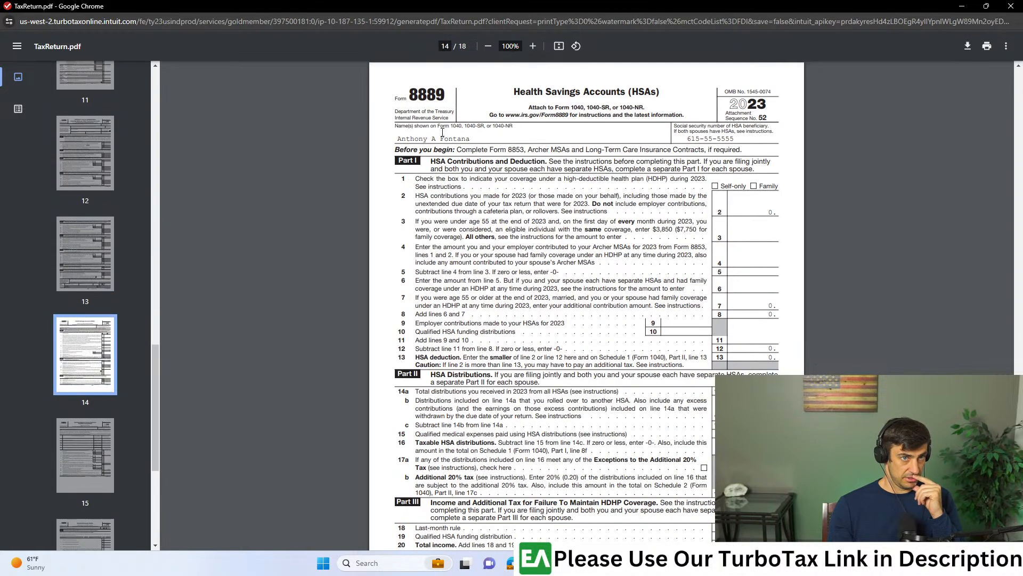
- Examine Part II of Form 8889 for total distributions, qualified medical expenses and taxable HSA distributions, then put the return PDF away
{"action": "scroll", "coordinate": [688, 302], "scroll_direction": "up", "scroll_amount": 5}
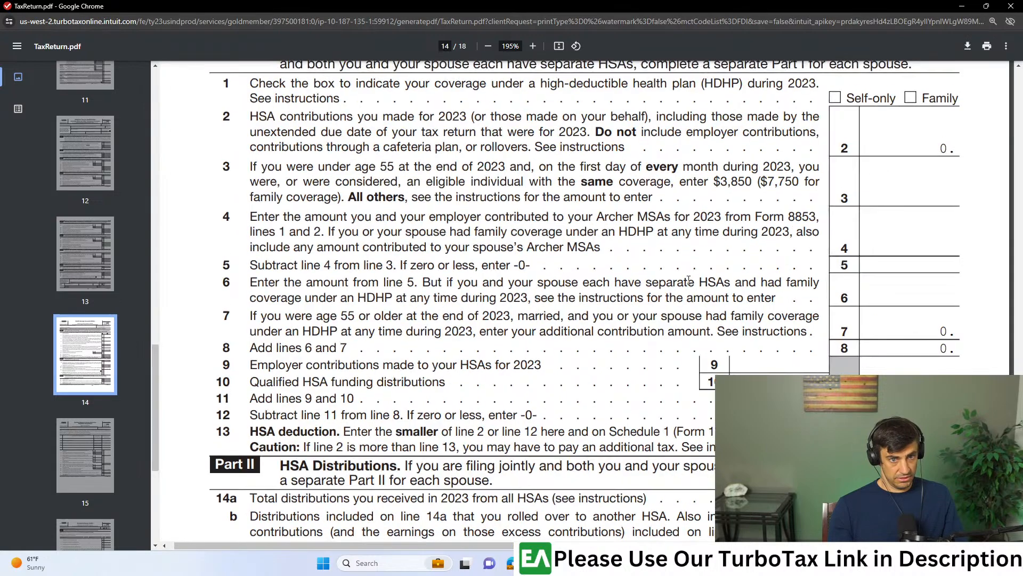
{"action": "scroll", "coordinate": [726, 301], "scroll_direction": "down", "scroll_amount": 4}
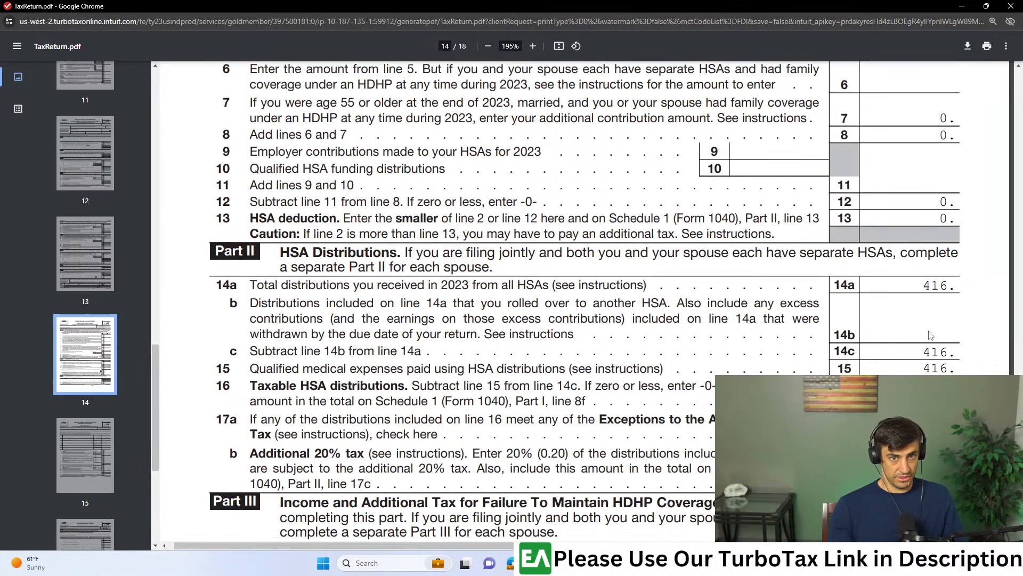
{"action": "left_click_drag", "start_coordinate": [232, 371], "coordinate": [691, 373]}
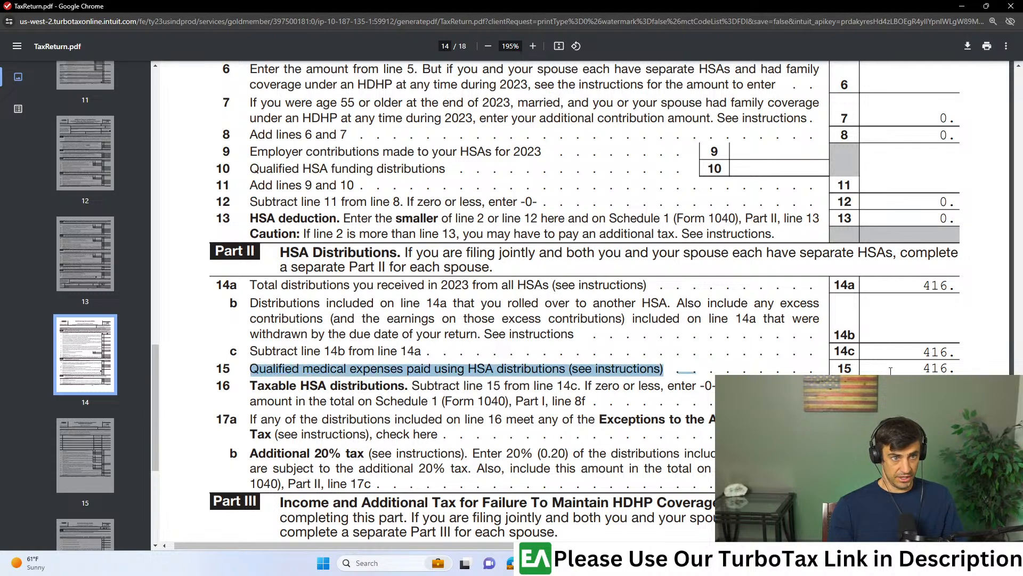
{"action": "left_click", "coordinate": [730, 386]}
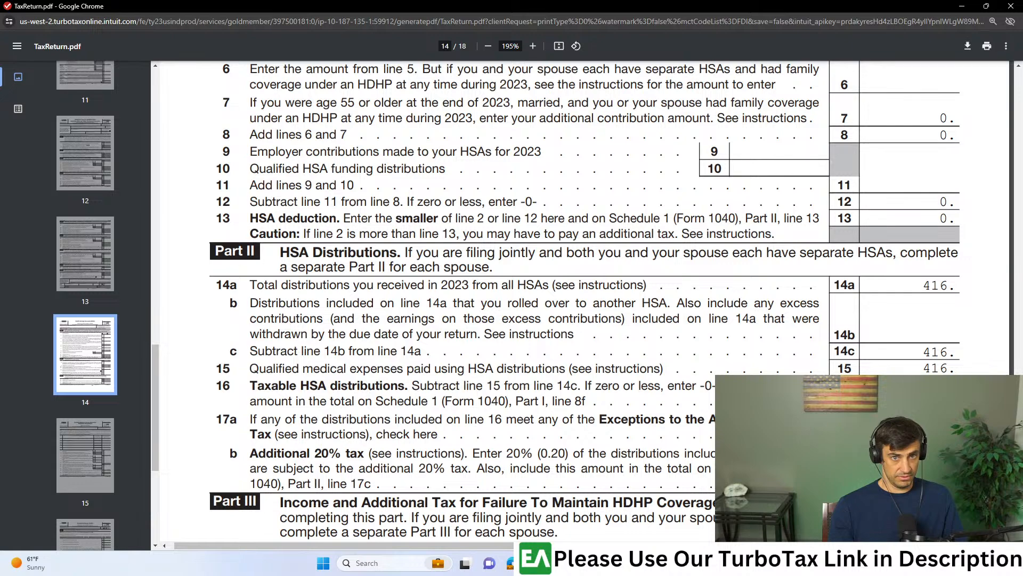
{"action": "scroll", "coordinate": [968, 269], "scroll_direction": "down", "scroll_amount": 6}
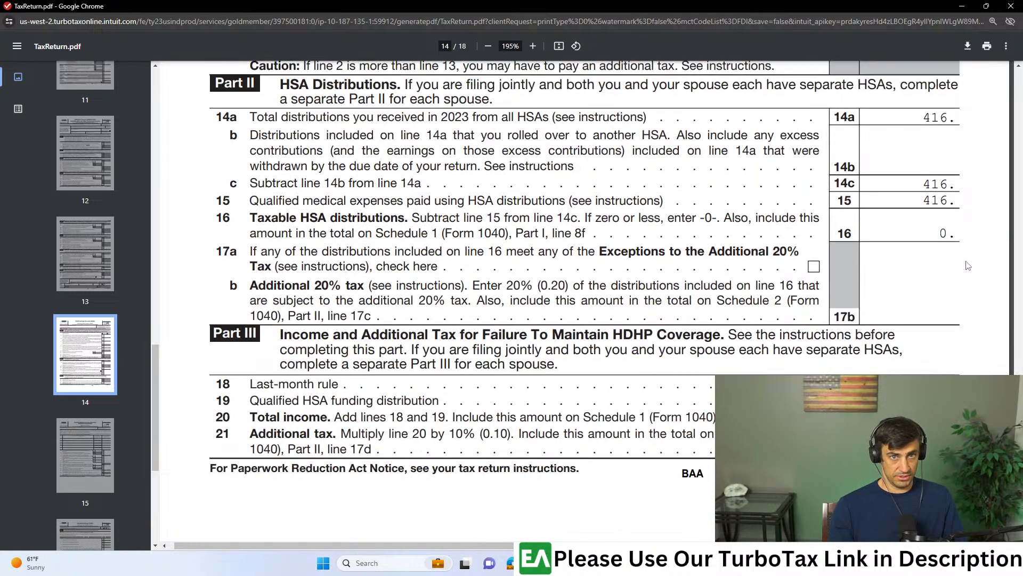
{"action": "scroll", "coordinate": [969, 266], "scroll_direction": "up", "scroll_amount": 2}
{"action": "scroll", "coordinate": [969, 266], "scroll_direction": "up", "scroll_amount": 1}
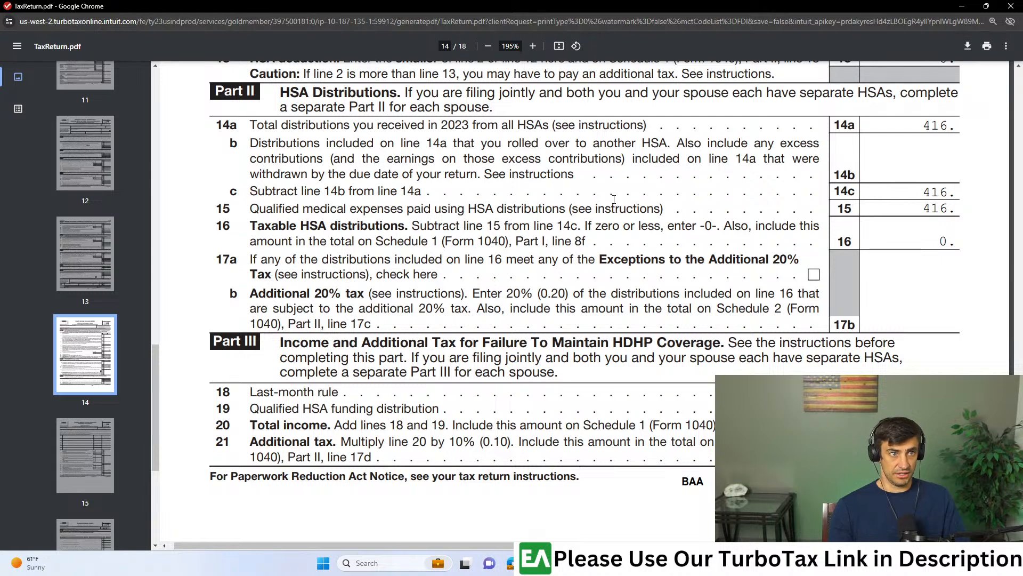
{"action": "scroll", "coordinate": [565, 214], "scroll_direction": "down", "scroll_amount": 1}
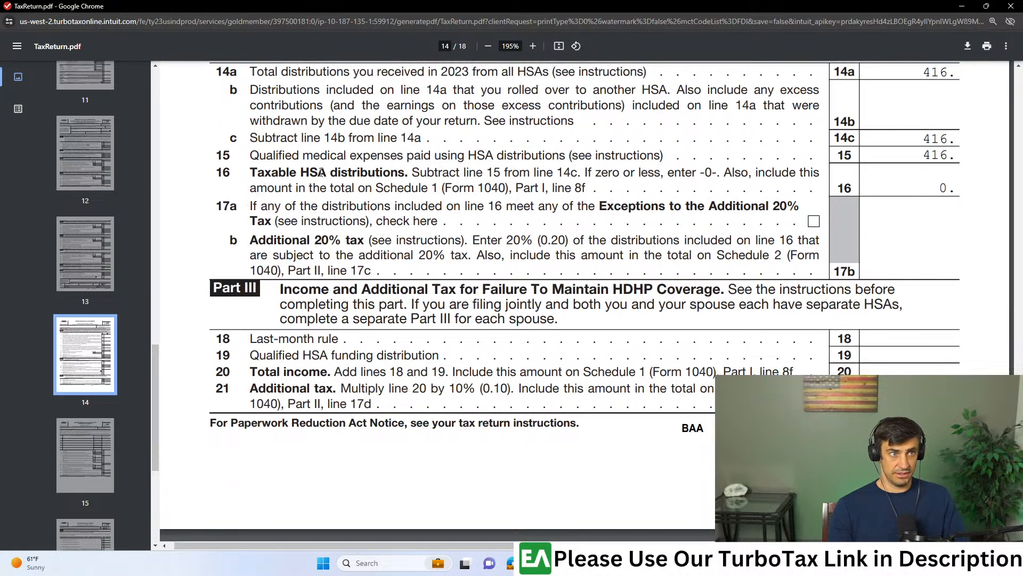
{"action": "left_click_drag", "start_coordinate": [251, 173], "coordinate": [404, 173]}
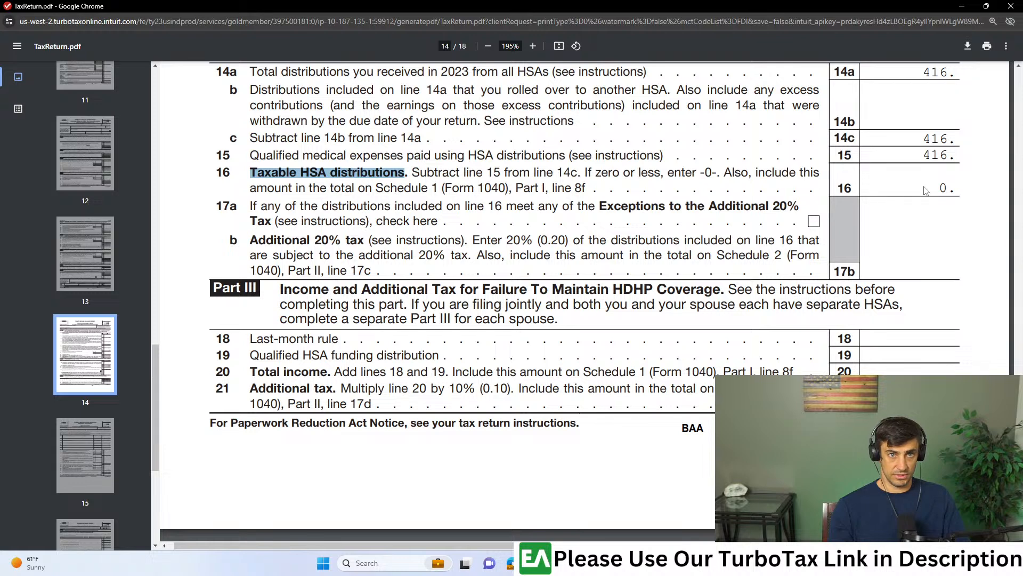
{"action": "double_click", "coordinate": [944, 187]}
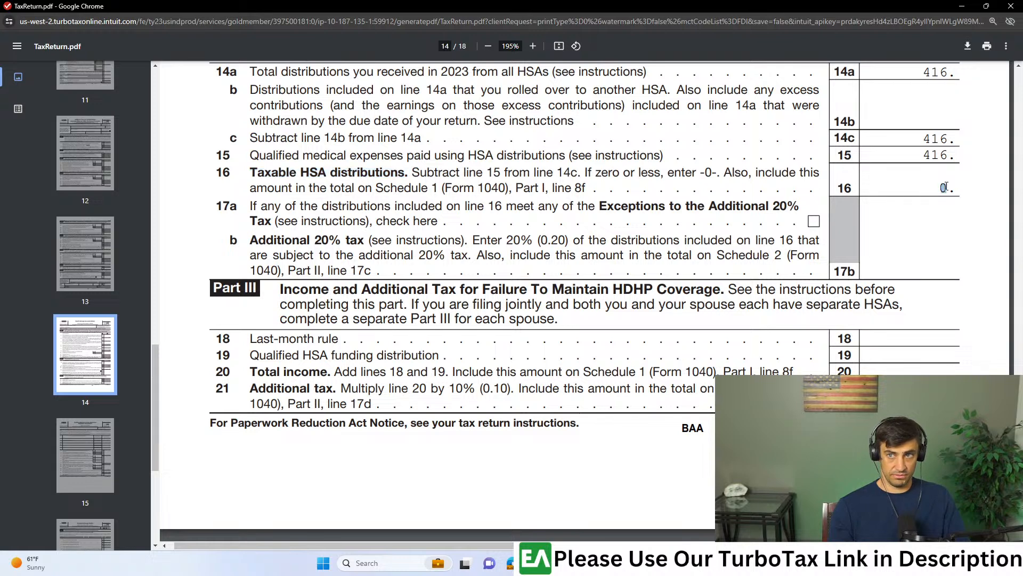
{"action": "left_click", "coordinate": [961, 9]}
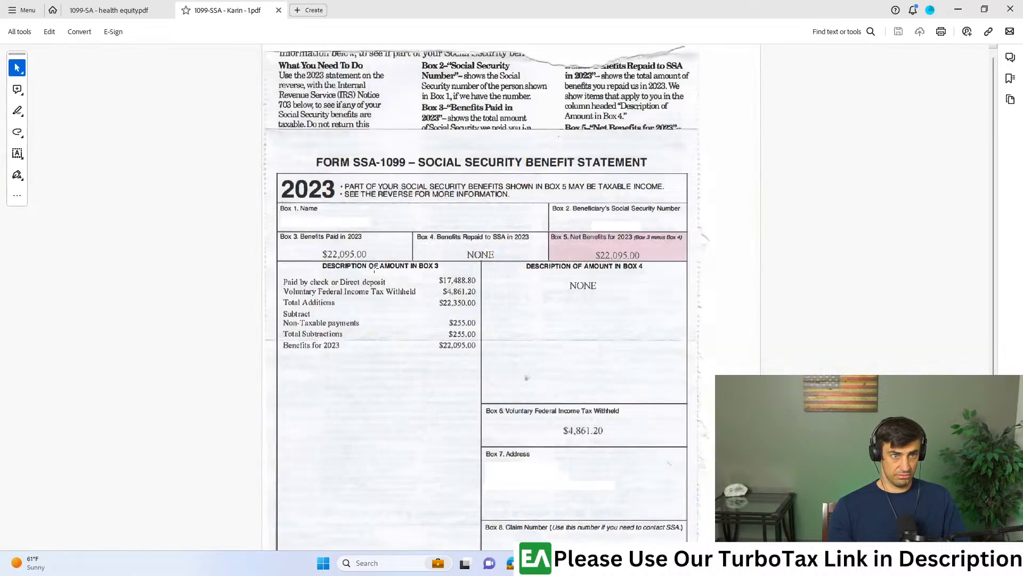
- Review the benefit and withholding boxes on the SSA-1099 statement, then switch back to TurboTax
{"action": "scroll", "coordinate": [556, 238], "scroll_direction": "down", "scroll_amount": 2}
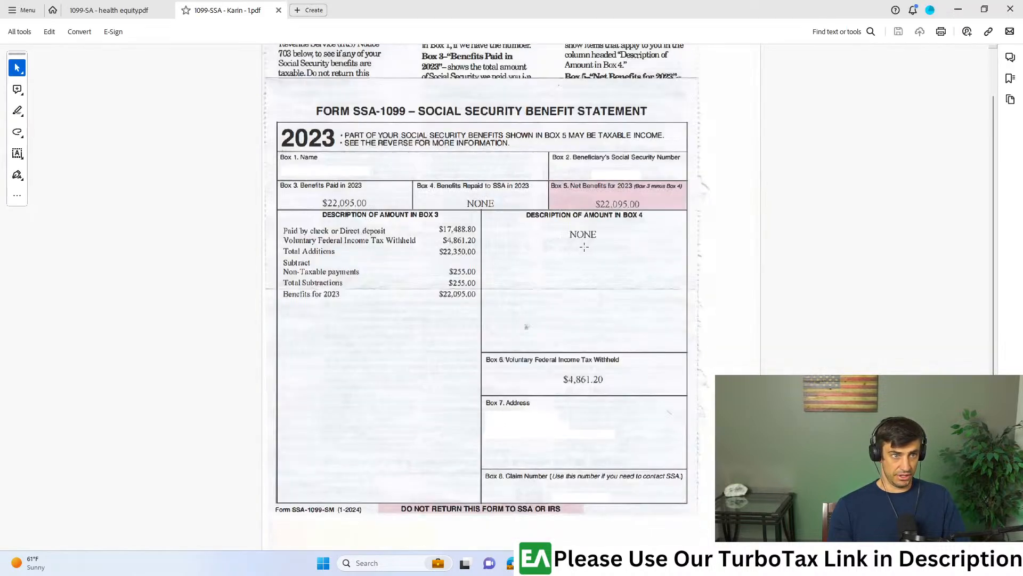
{"action": "scroll", "coordinate": [584, 247], "scroll_direction": "up", "scroll_amount": 1}
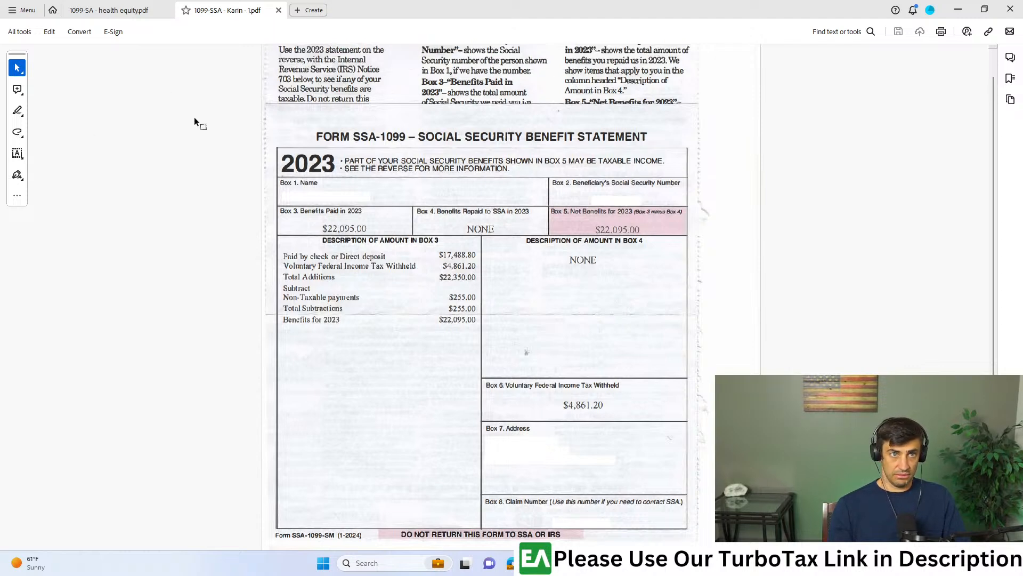
{"action": "left_click_drag", "start_coordinate": [407, 3], "coordinate": [407, 0]}
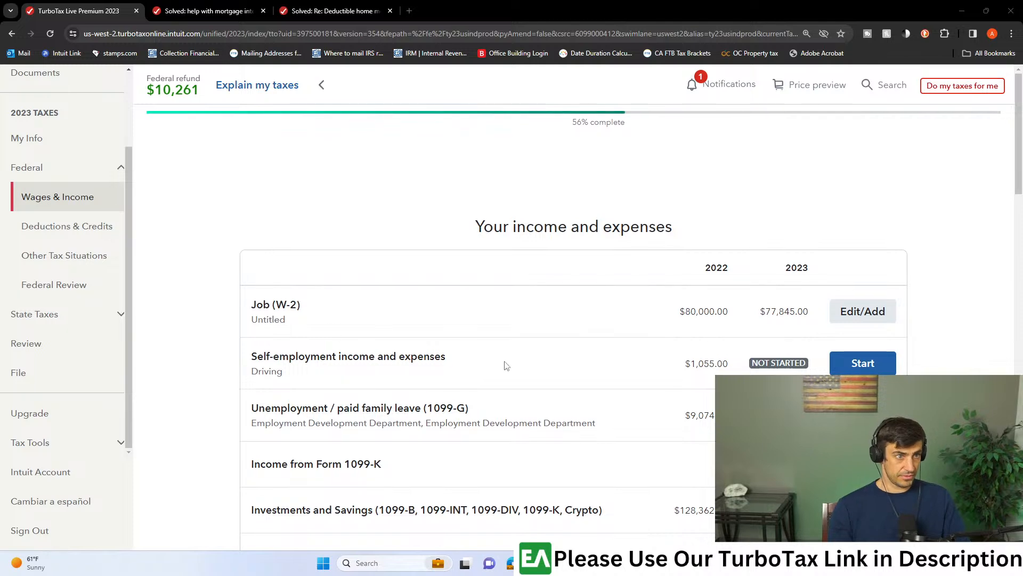
{"action": "scroll", "coordinate": [510, 365], "scroll_direction": "down", "scroll_amount": 5}
{"action": "scroll", "coordinate": [512, 366], "scroll_direction": "down", "scroll_amount": 5}
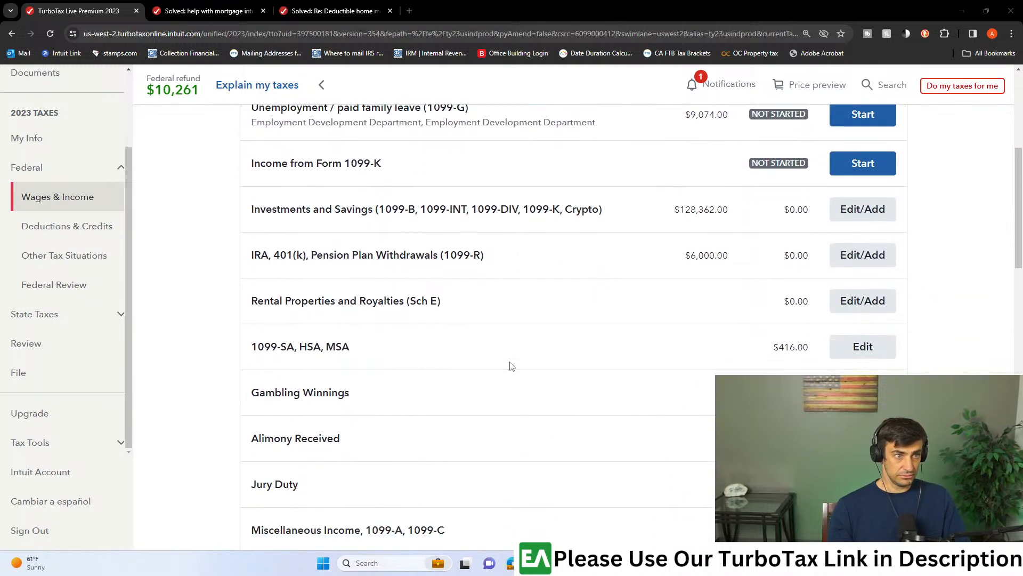
{"action": "scroll", "coordinate": [461, 378], "scroll_direction": "down", "scroll_amount": 2}
{"action": "left_click", "coordinate": [422, 266]}
{"action": "type", "text": "social"}
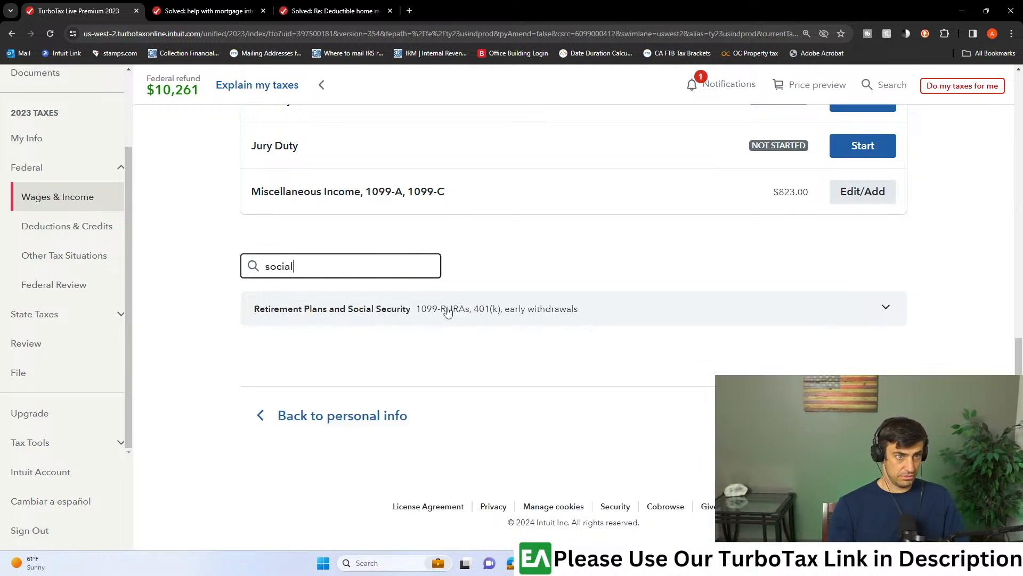
{"action": "left_click", "coordinate": [448, 312]}
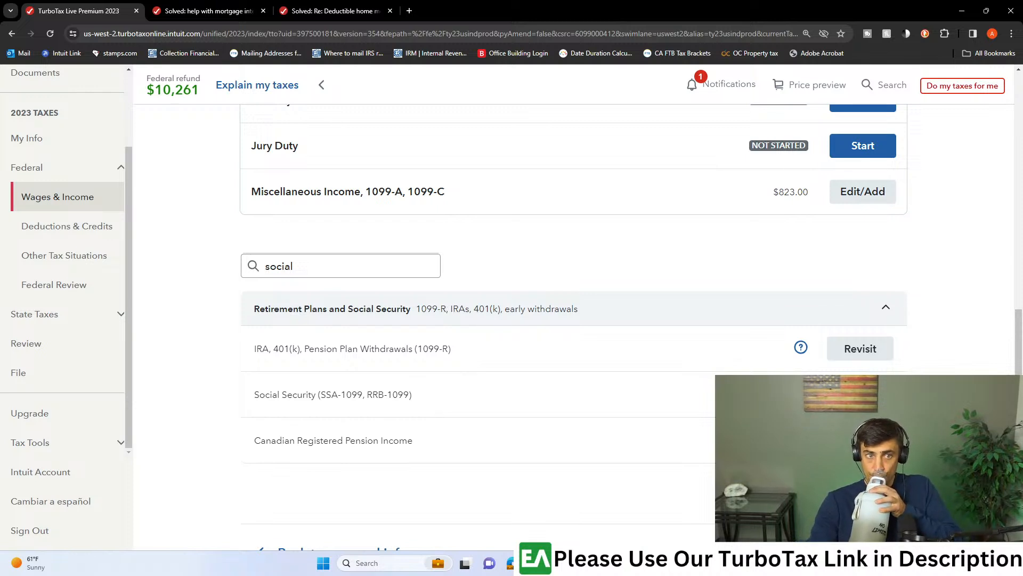
{"action": "left_click", "coordinate": [861, 394]}
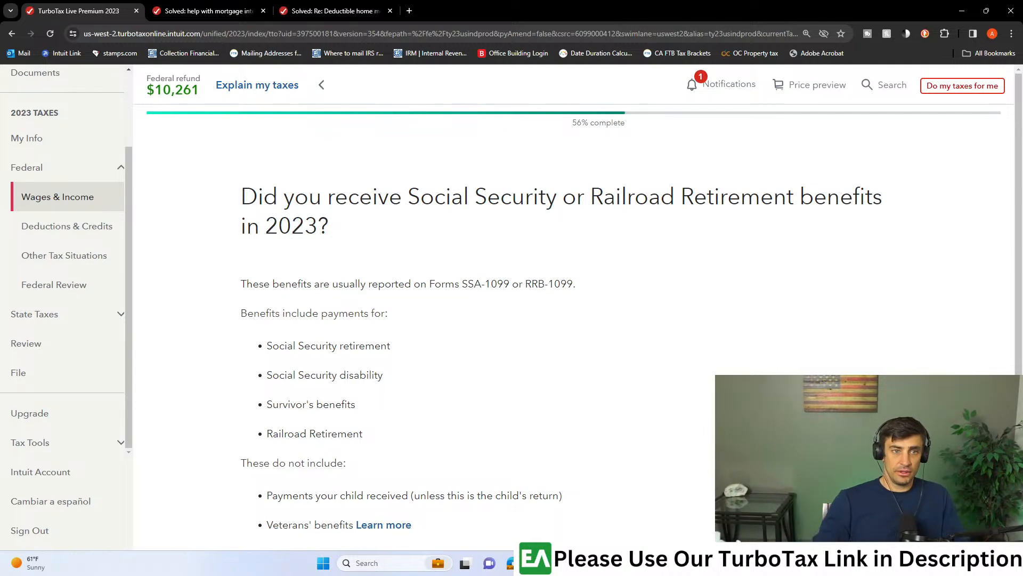
{"action": "scroll", "coordinate": [341, 400], "scroll_direction": "down", "scroll_amount": 4}
{"action": "left_click", "coordinate": [299, 410]}
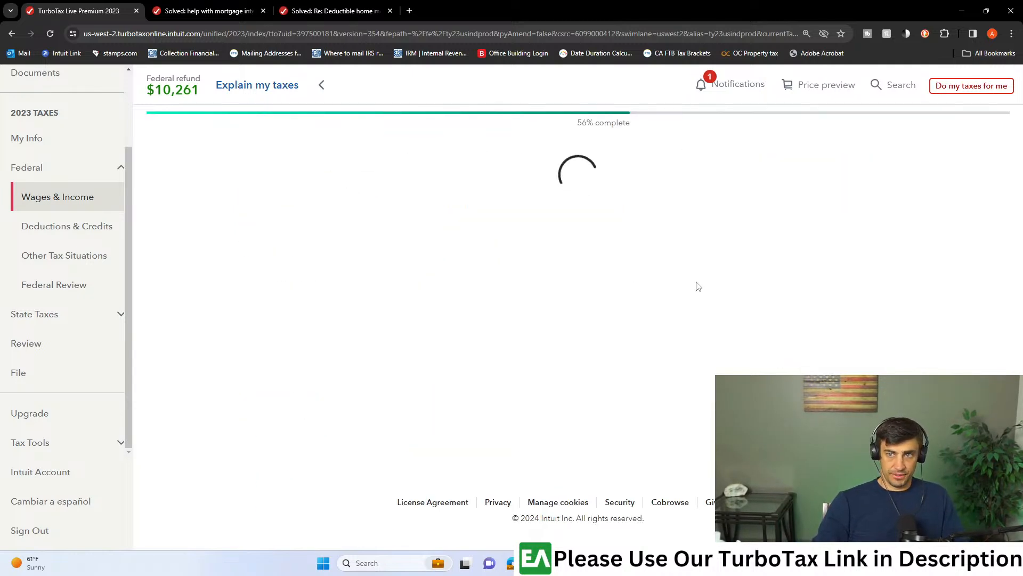
- Search the income topics for "social", revisit Social Security (SSA-1099, RRB-1099), and confirm that benefits were received in 2023
{"action": "scroll", "coordinate": [635, 360], "scroll_direction": "down", "scroll_amount": 12}
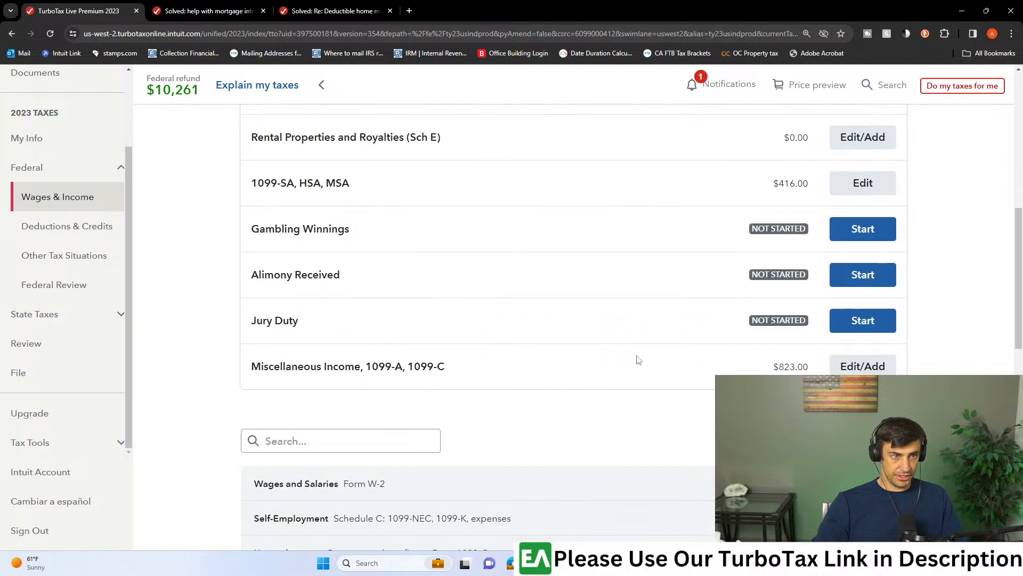
{"action": "left_click", "coordinate": [395, 267]}
{"action": "type", "text": "social"}
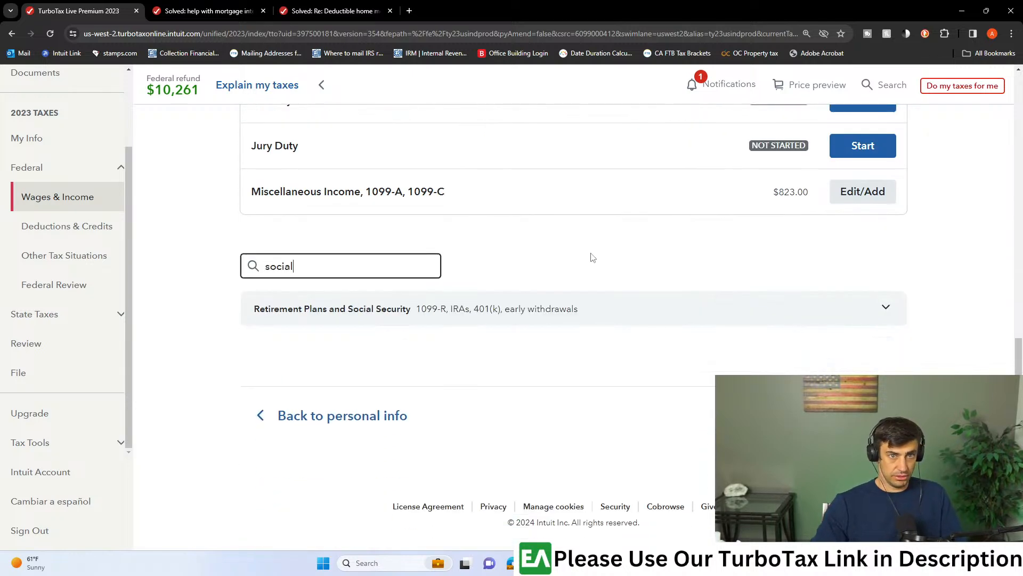
{"action": "left_click", "coordinate": [495, 304]}
{"action": "scroll", "coordinate": [587, 289], "scroll_direction": "down", "scroll_amount": 3}
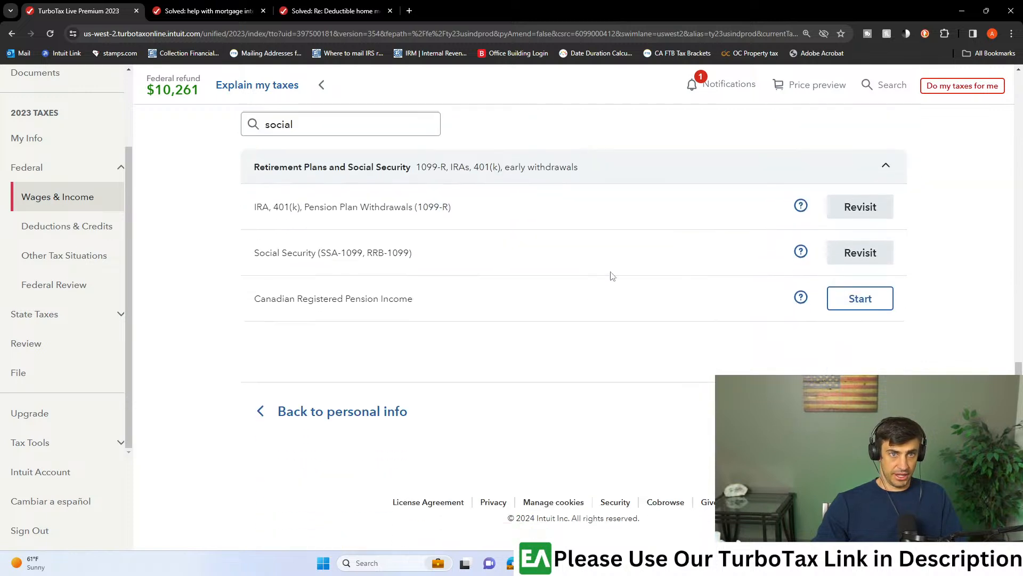
{"action": "left_click", "coordinate": [857, 254]}
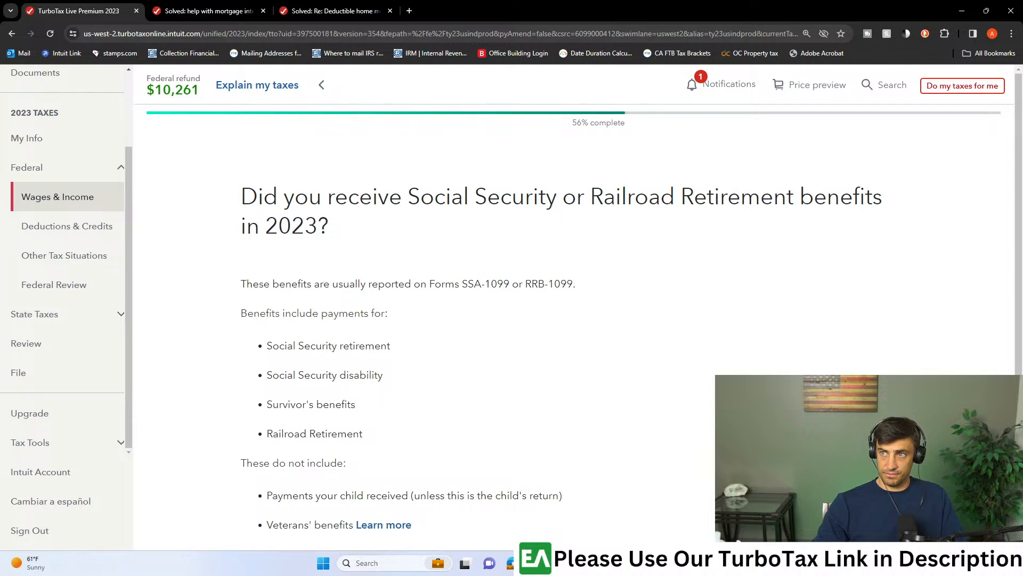
{"action": "scroll", "coordinate": [590, 231], "scroll_direction": "down", "scroll_amount": 4}
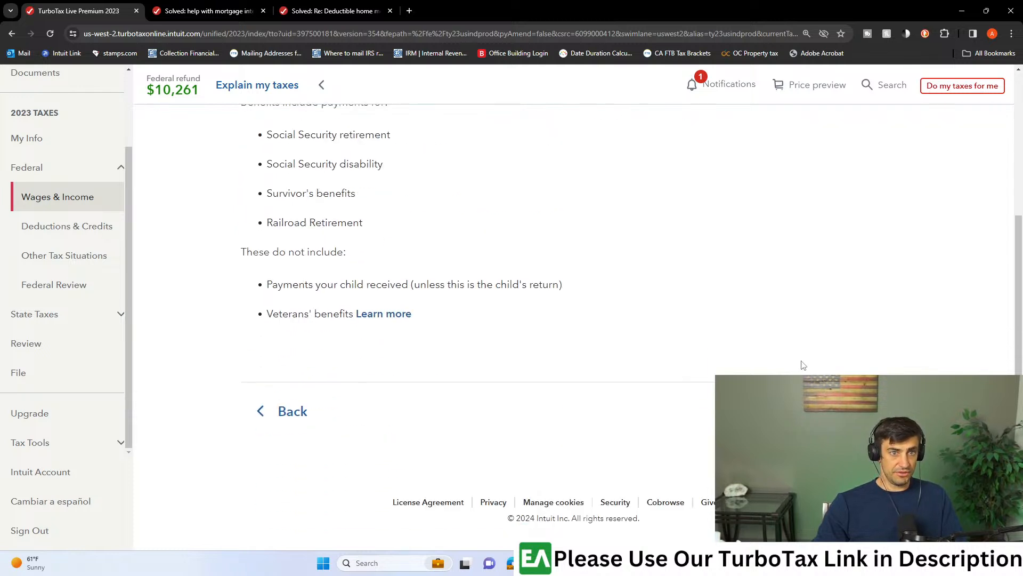
{"action": "left_click", "coordinate": [293, 410]}
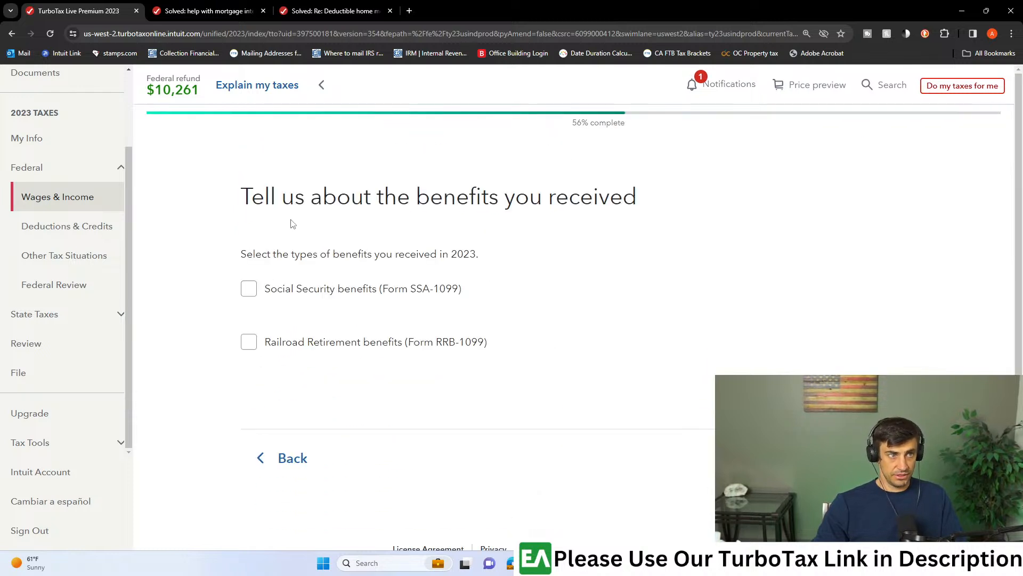
- Select Social Security benefits (Form SSA-1099) and enter 22,095 as the primary taxpayer's Box 5 net benefits from the statement
{"action": "left_click", "coordinate": [249, 288]}
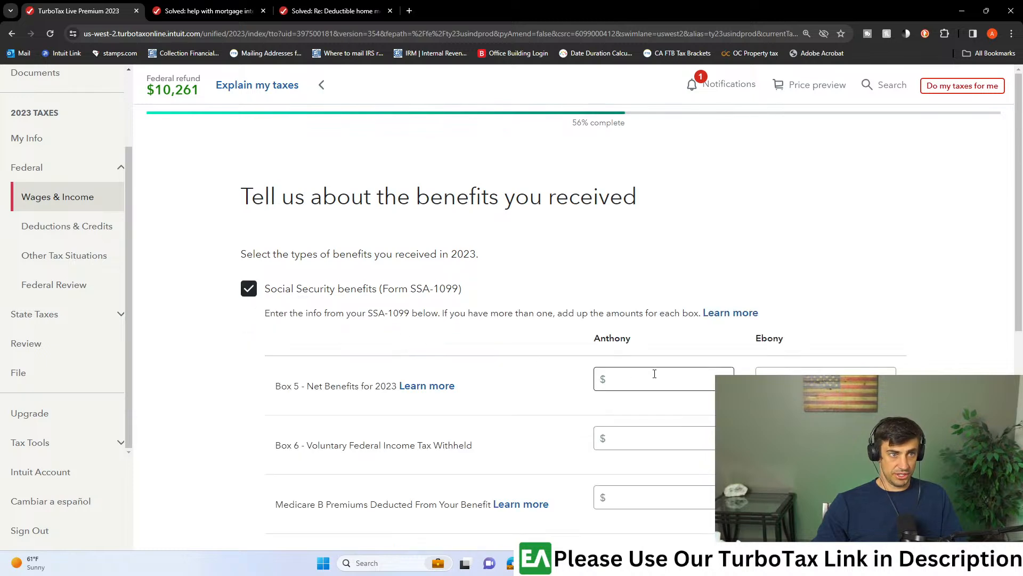
{"action": "scroll", "coordinate": [635, 313], "scroll_direction": "down", "scroll_amount": 2}
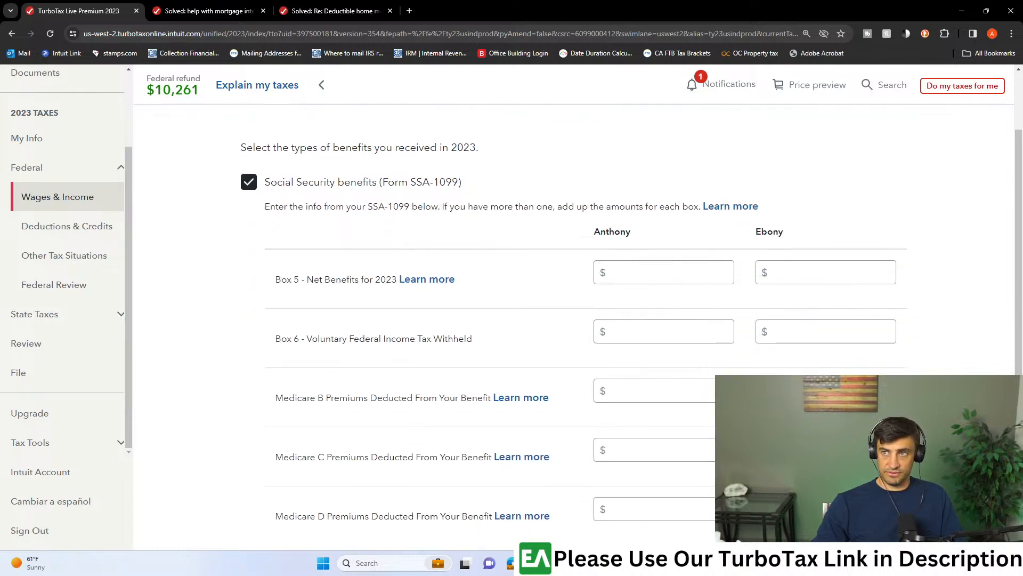
{"action": "key", "text": "alt+Tab"}
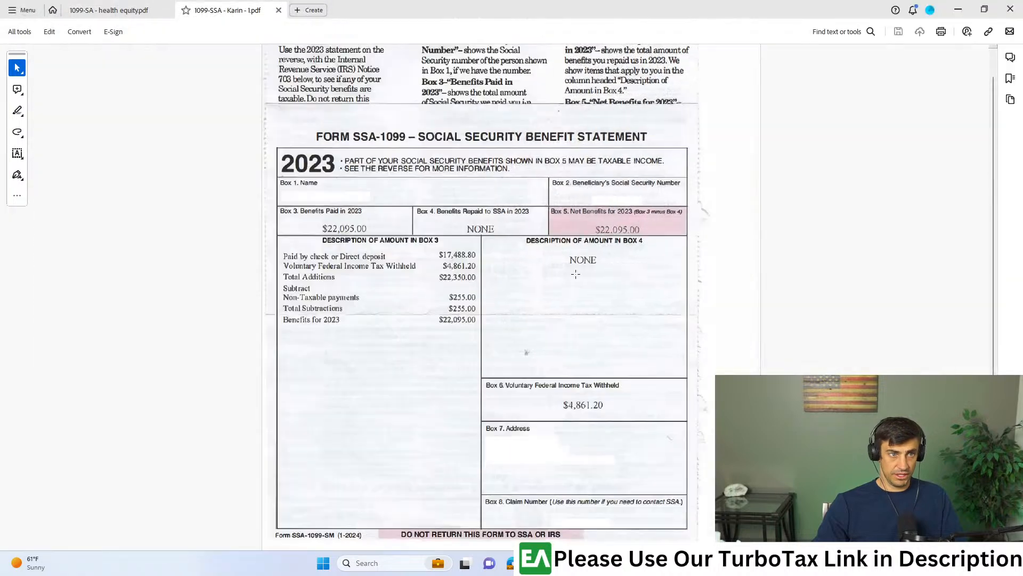
{"action": "left_click_drag", "start_coordinate": [582, 213], "coordinate": [668, 245]}
{"action": "key", "text": "ctrl+c"}
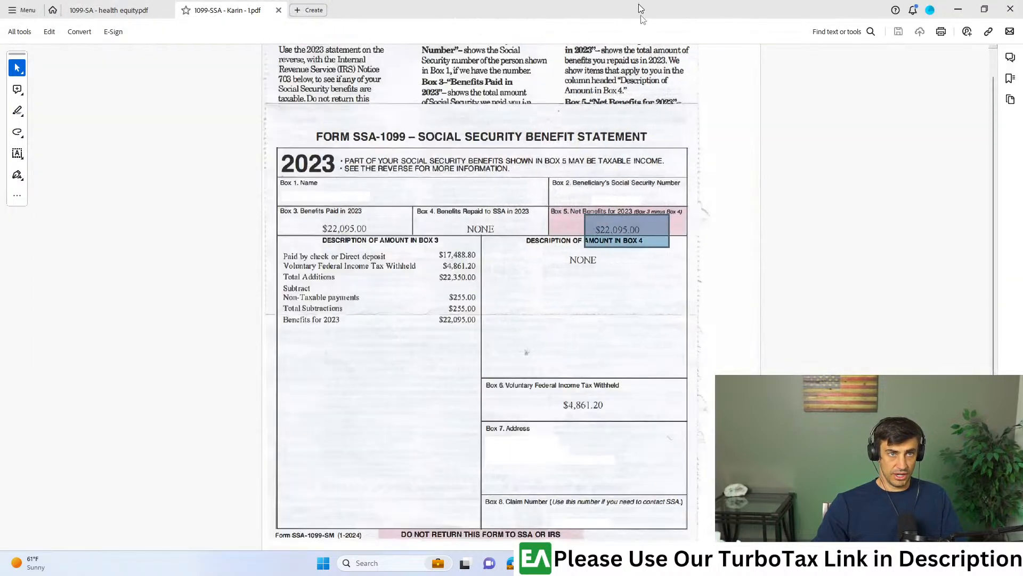
{"action": "key", "text": "alt+Tab"}
{"action": "left_click", "coordinate": [618, 278]}
{"action": "type", "text": "2"}
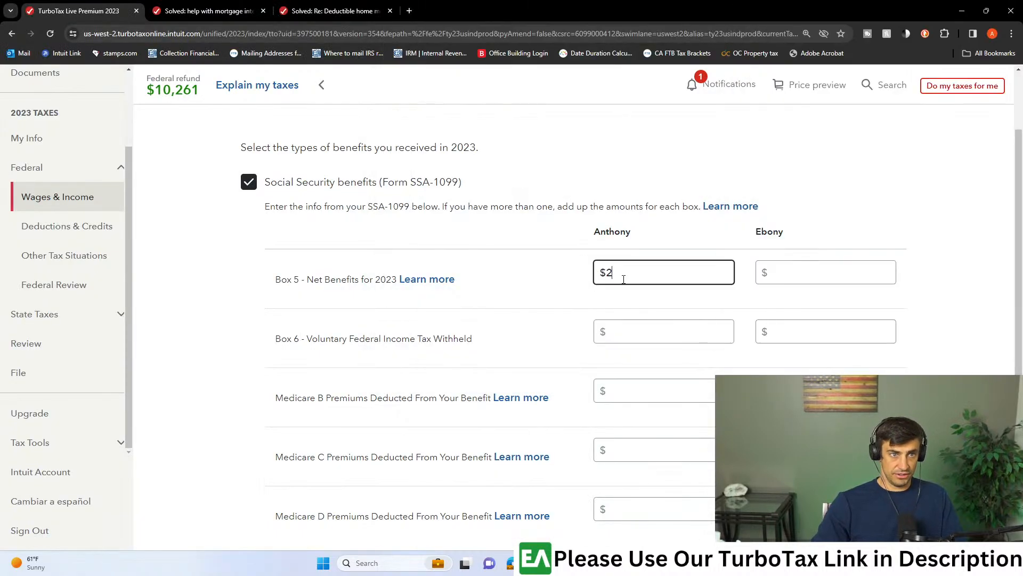
{"action": "type", "text": "2,095"}
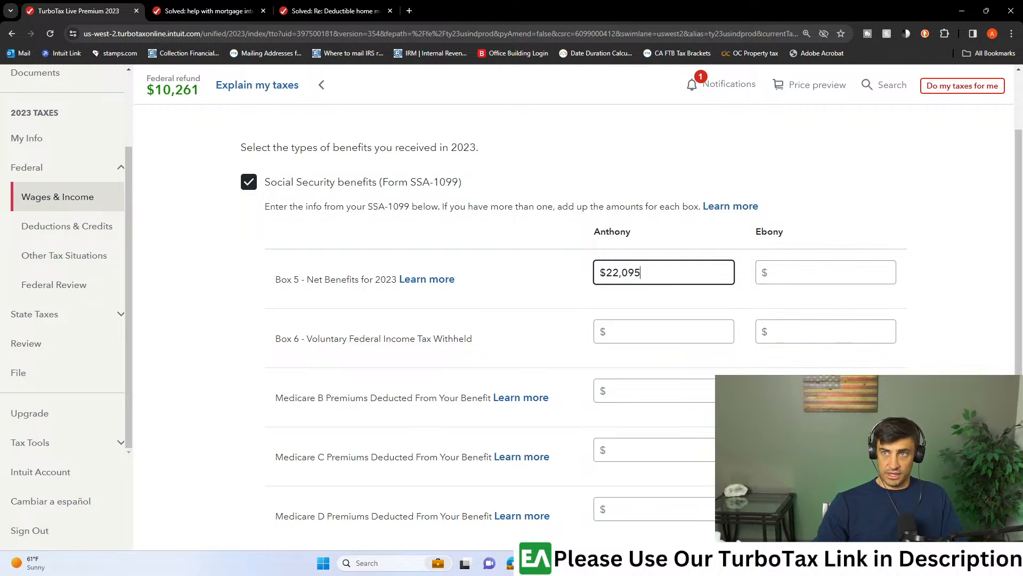
- Look up Box 6 on the SSA-1099 statement and enter 4,861 as the primary taxpayer's voluntary federal income tax withheld
{"action": "key", "text": "alt+Tab"}
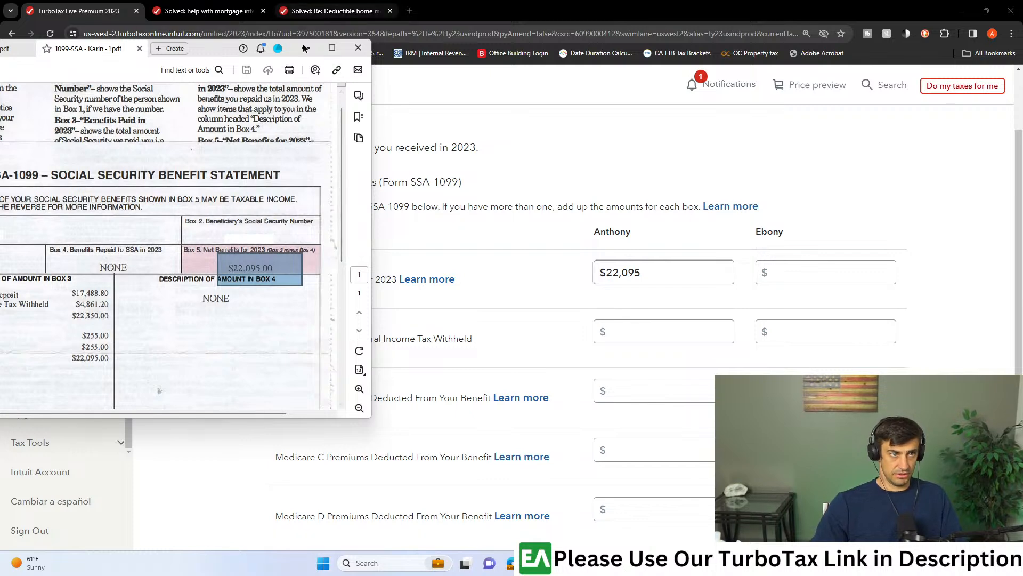
{"action": "left_click", "coordinate": [332, 48]}
{"action": "left_click_drag", "start_coordinate": [659, 389], "coordinate": [482, 421]}
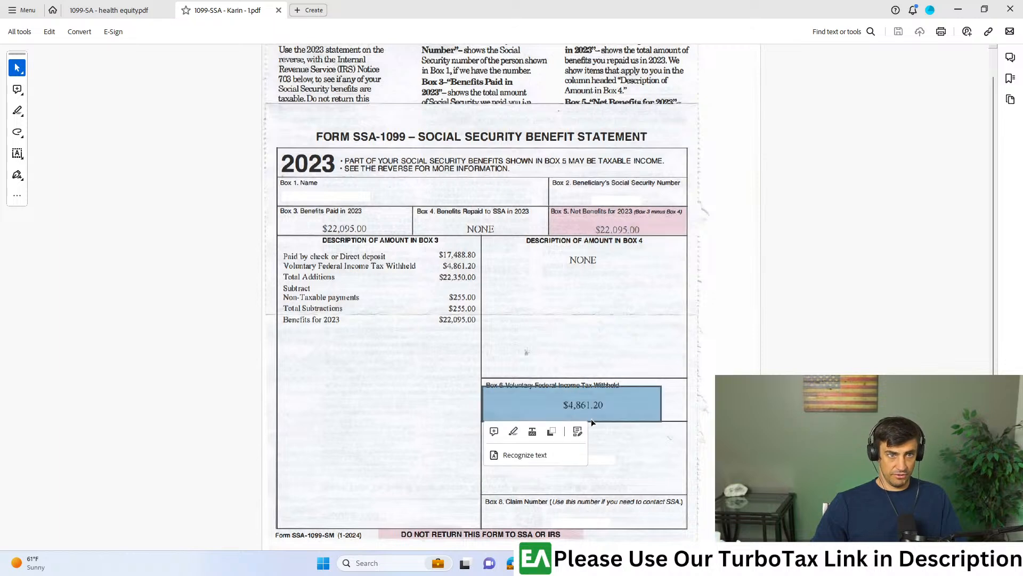
{"action": "left_click_drag", "start_coordinate": [644, 5], "coordinate": [1022, 16]}
{"action": "left_click", "coordinate": [660, 328]}
{"action": "type", "text": "48661"}
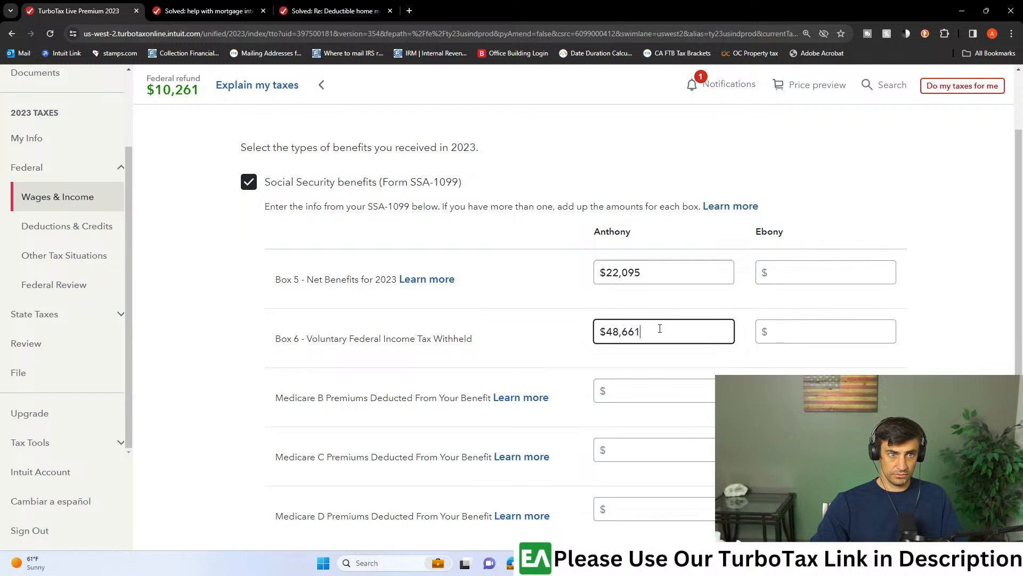
{"action": "type", "text": "1"}
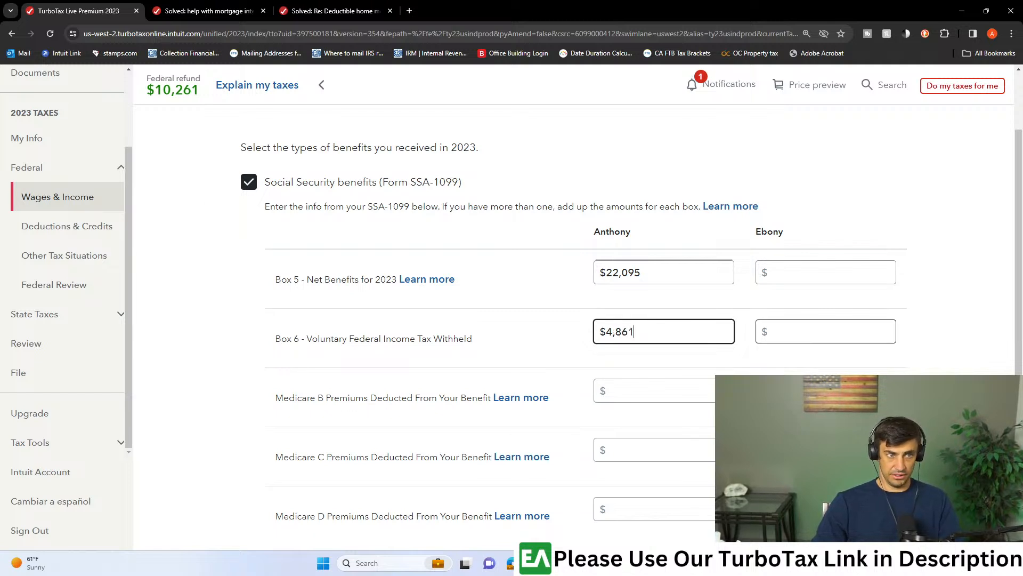
- Check the itemized description of the Box 3 amount on the SSA-1099 statement for deducted Medicare premiums
{"action": "left_click_drag", "start_coordinate": [222, 6], "coordinate": [222, 1]}
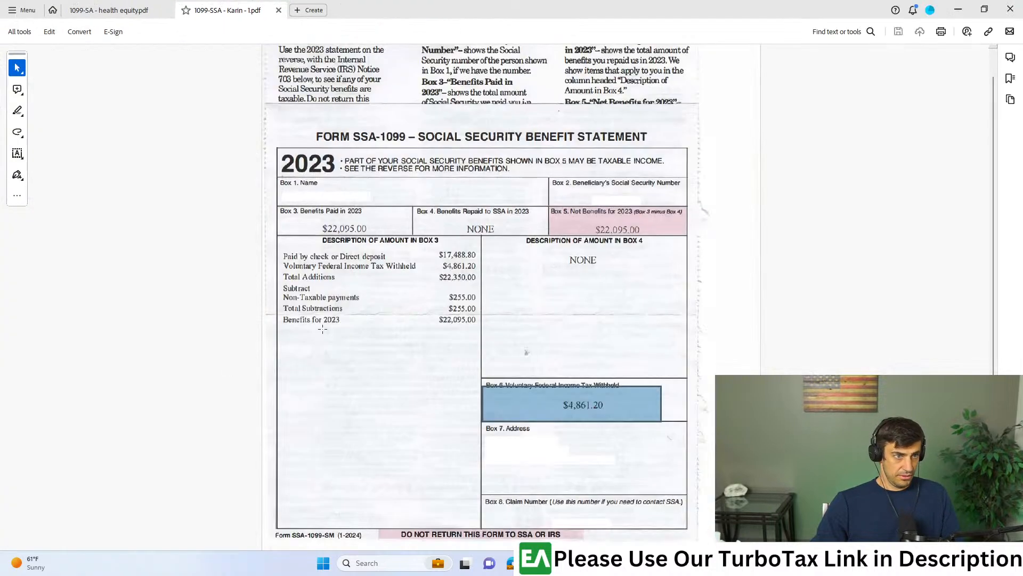
{"action": "scroll", "coordinate": [303, 240], "scroll_direction": "up", "scroll_amount": 6}
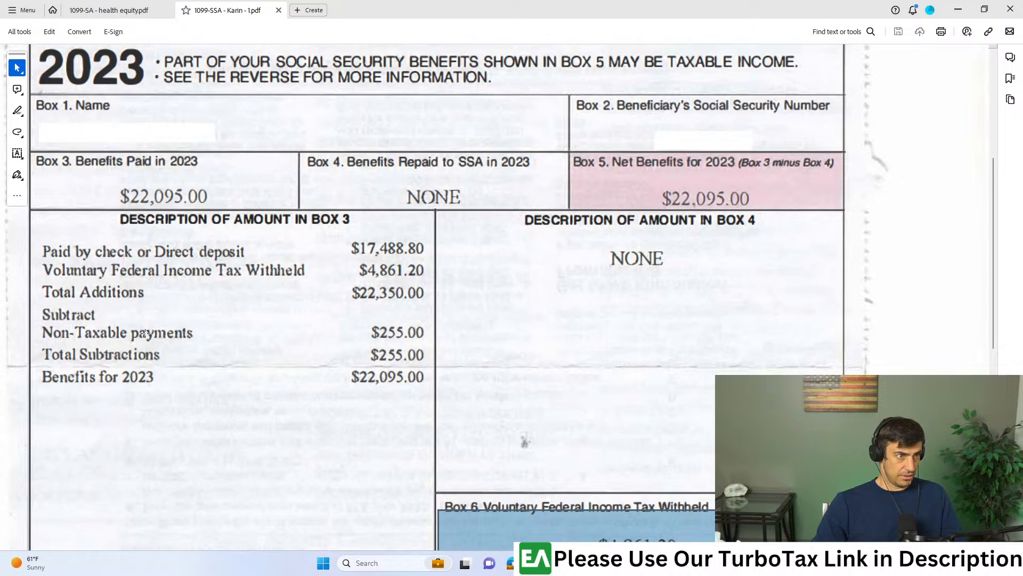
{"action": "left_click_drag", "start_coordinate": [47, 240], "coordinate": [419, 412]}
{"action": "left_click", "coordinate": [511, 359]}
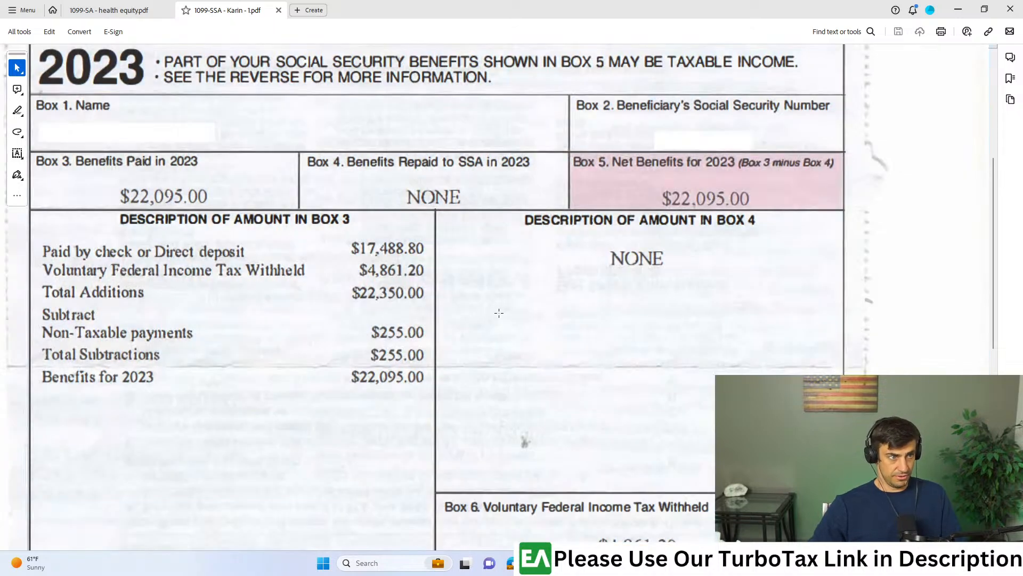
{"action": "left_click_drag", "start_coordinate": [543, 3], "coordinate": [547, 4]}
{"action": "left_click", "coordinate": [924, 86]}
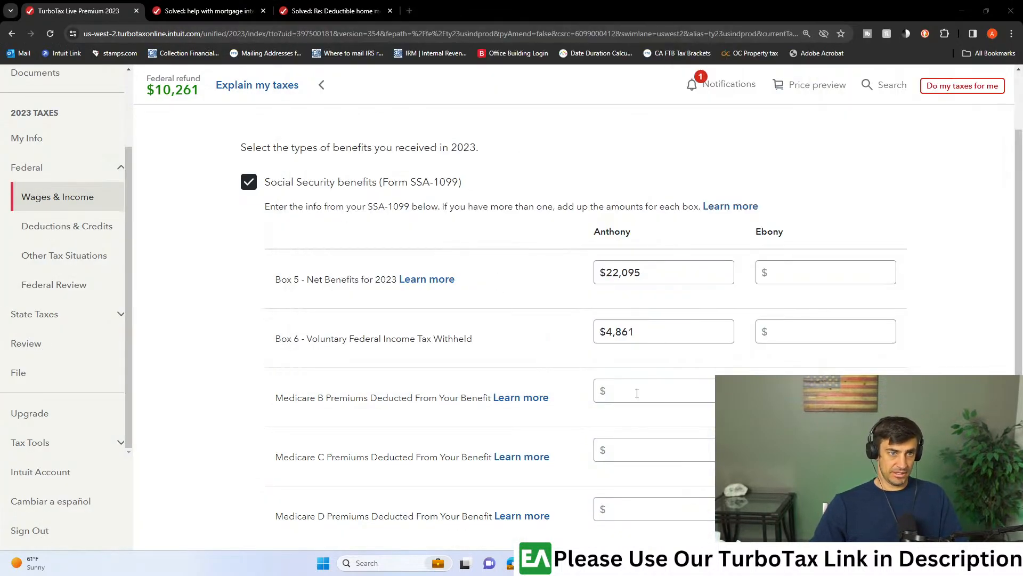
{"action": "left_click", "coordinate": [643, 390]}
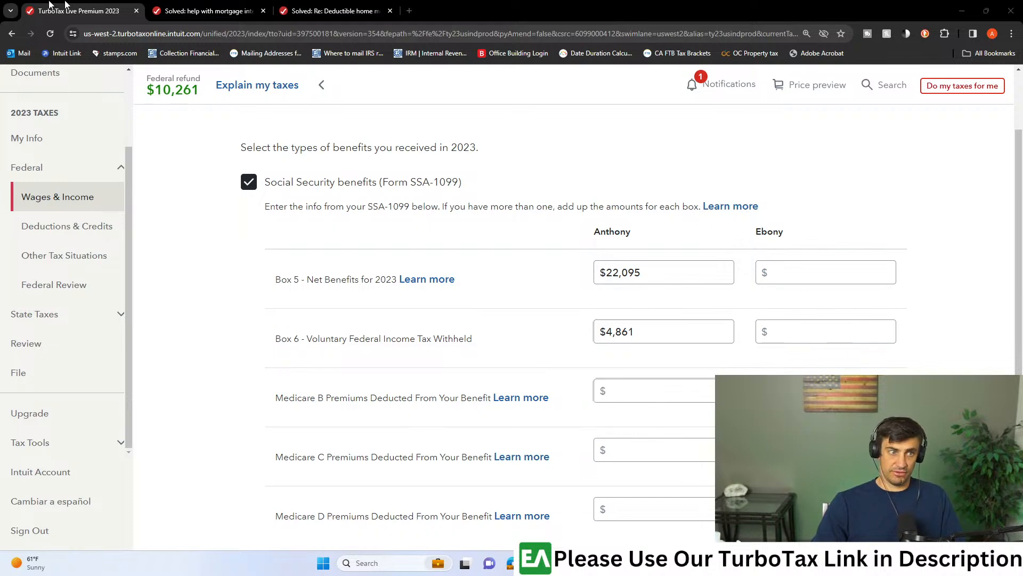
{"action": "key", "text": "alt+Tab"}
{"action": "left_click_drag", "start_coordinate": [41, 270], "coordinate": [429, 384]}
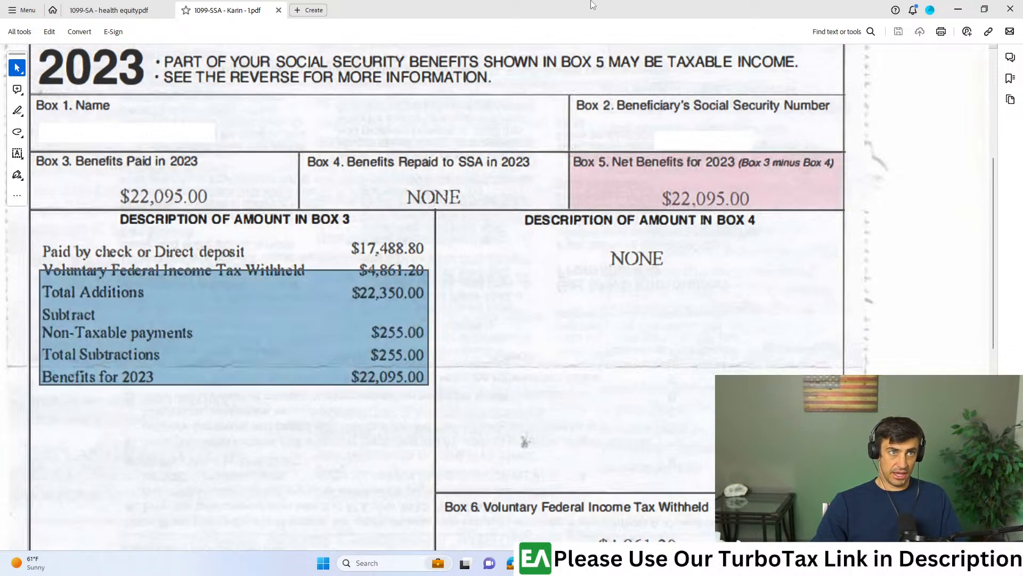
- Enter 1,000 as the primary taxpayer's Medicare B premiums deducted from the benefit in TurboTax
{"action": "key", "text": "alt+Tab"}
{"action": "left_click", "coordinate": [665, 392]}
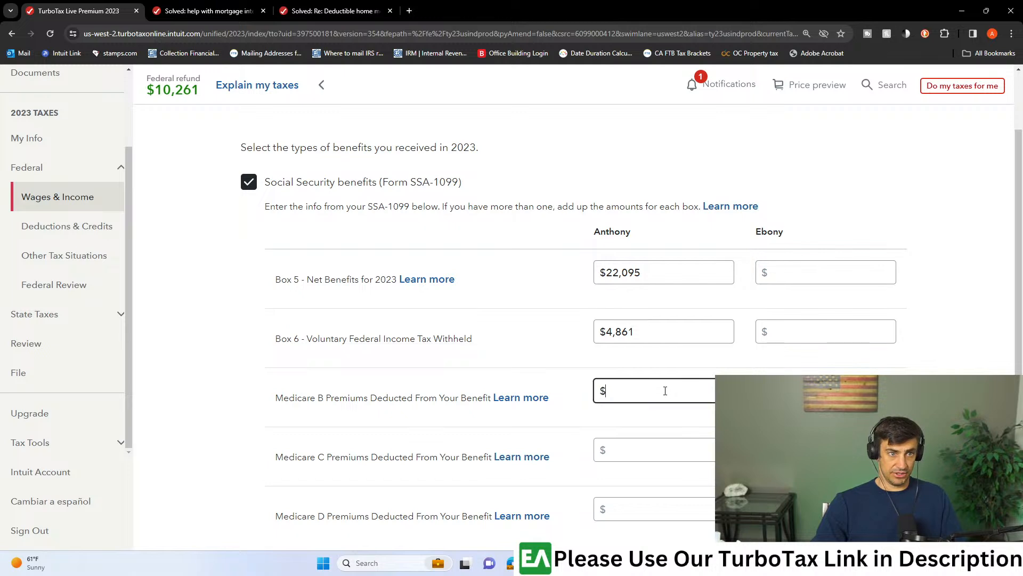
{"action": "type", "text": "1,000"}
- Submit the benefit amounts, answer that no lump-sum payments were received, and return to the income and expenses overview
{"action": "scroll", "coordinate": [498, 321], "scroll_direction": "down", "scroll_amount": 3}
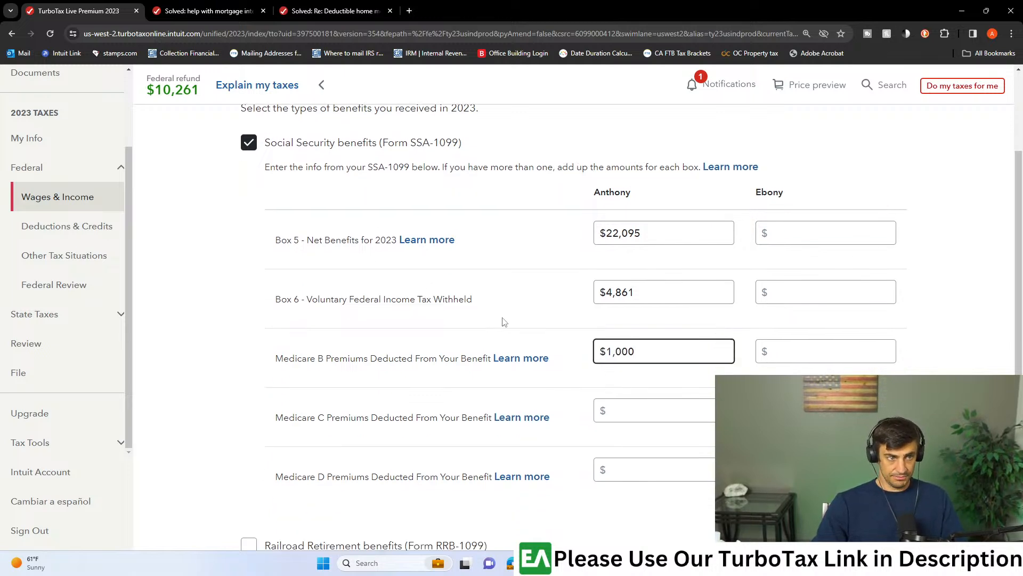
{"action": "scroll", "coordinate": [586, 357], "scroll_direction": "down", "scroll_amount": 2}
{"action": "left_click", "coordinate": [853, 434]}
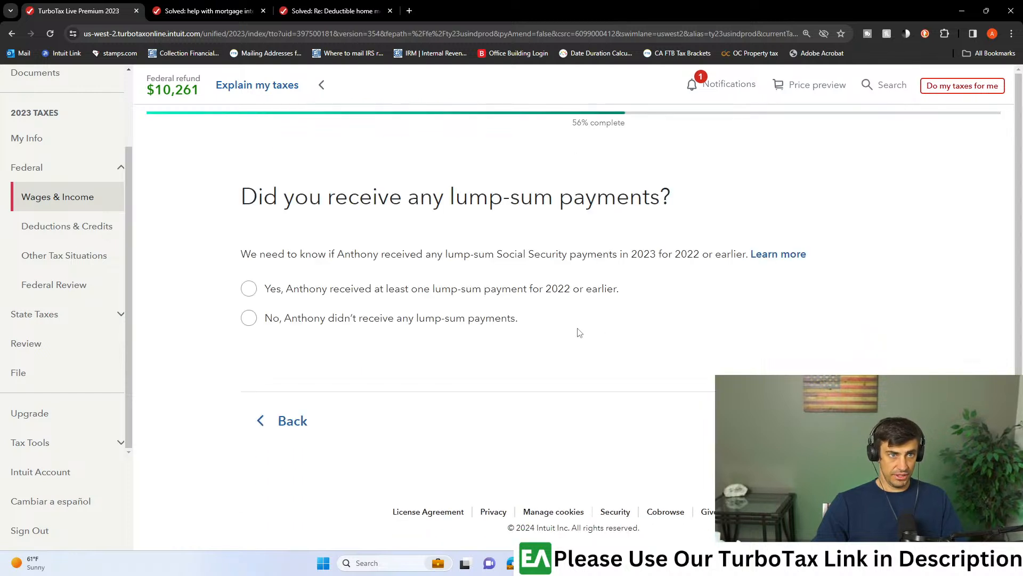
{"action": "left_click", "coordinate": [250, 320]}
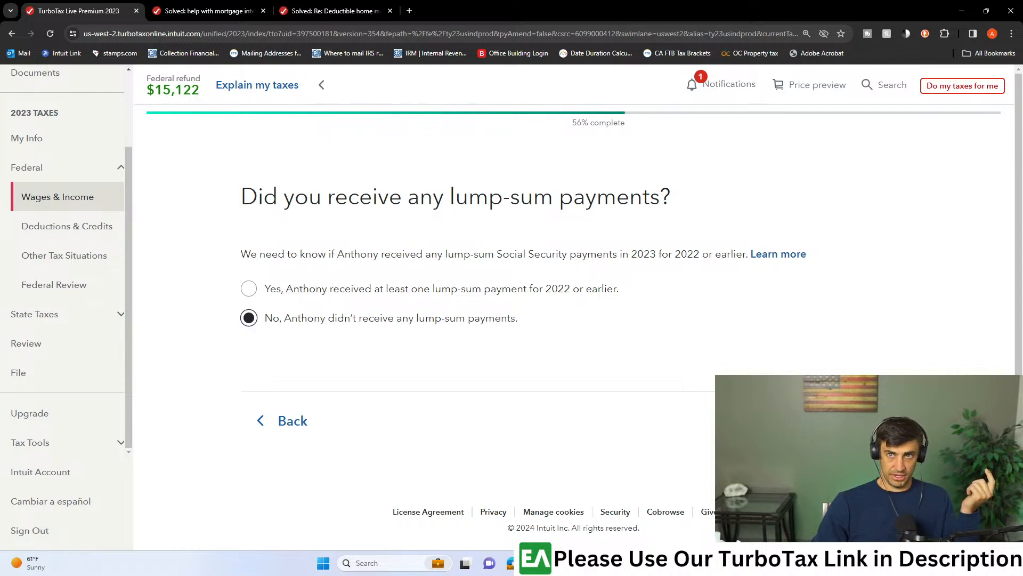
{"action": "left_click", "coordinate": [862, 421]}
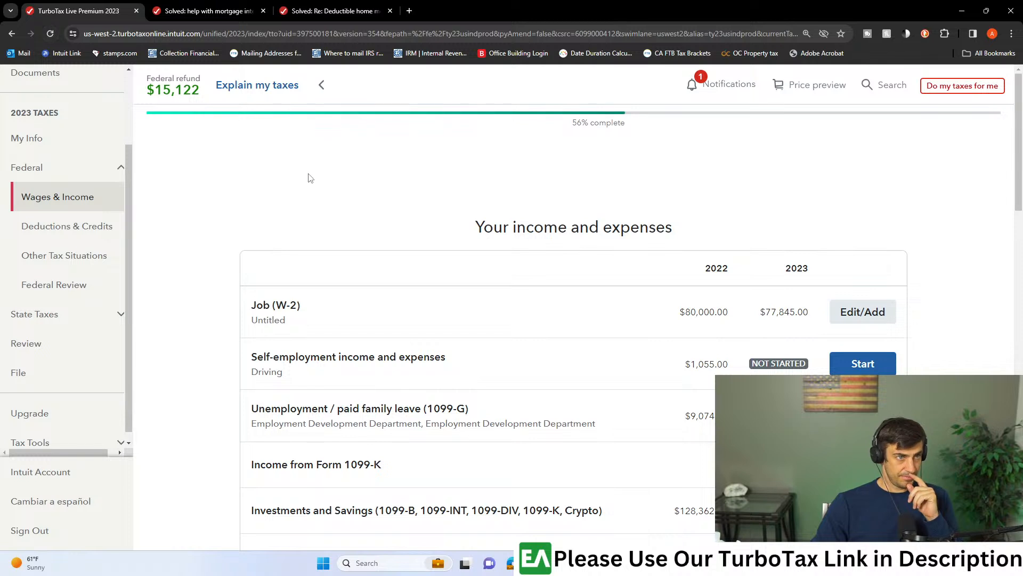
- Continue through the filing section without fixing the Smart Check issues and download the 2023 federal return as a PDF
{"action": "left_click", "coordinate": [32, 369]}
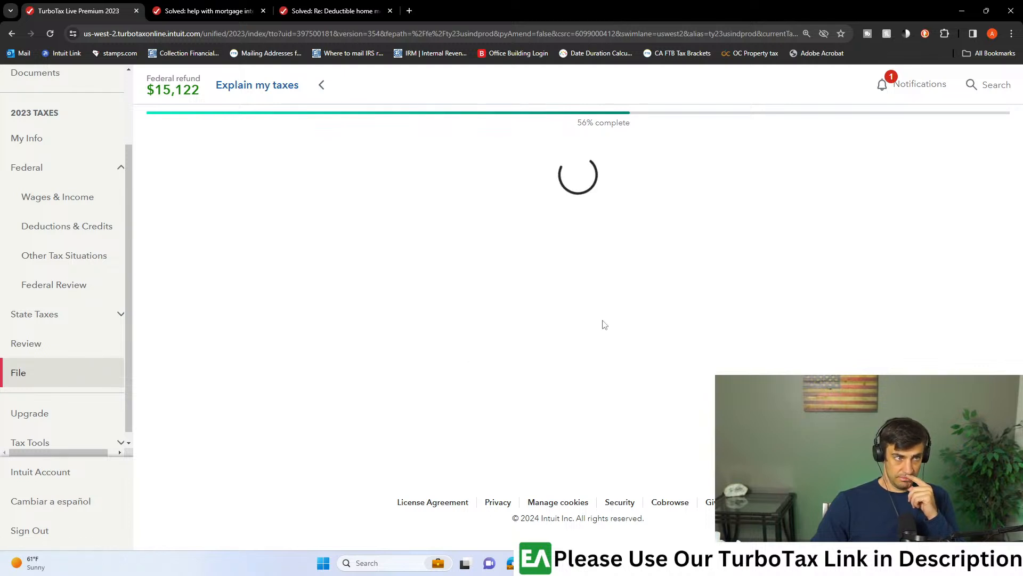
{"action": "scroll", "coordinate": [756, 347], "scroll_direction": "down", "scroll_amount": 3}
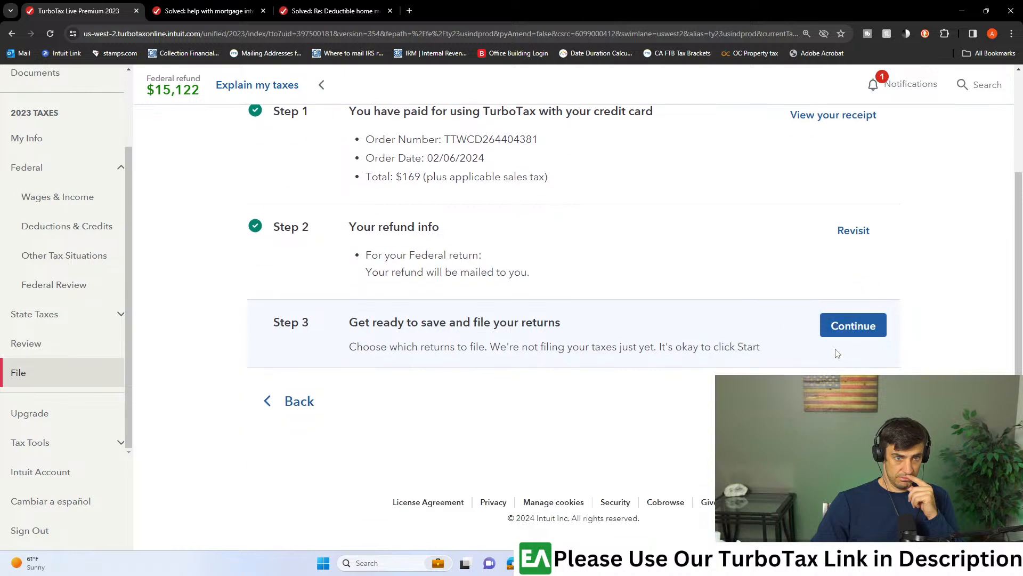
{"action": "left_click", "coordinate": [842, 326]}
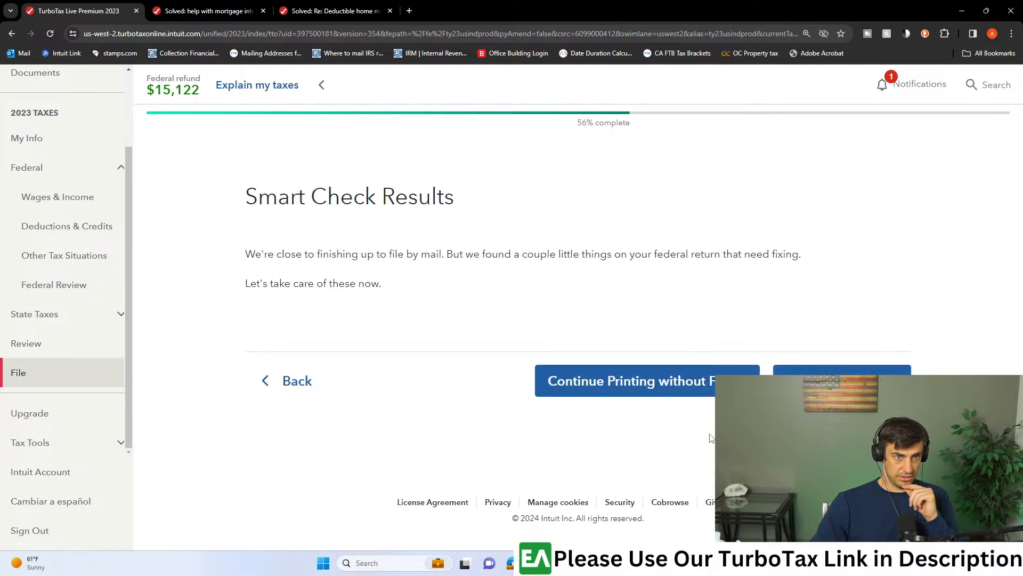
{"action": "left_click", "coordinate": [619, 383]}
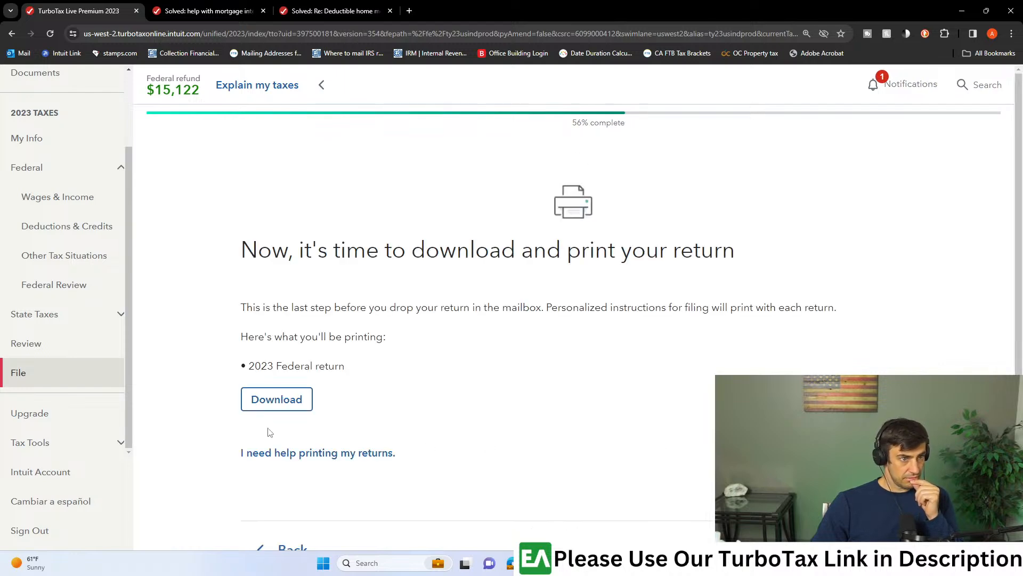
{"action": "left_click", "coordinate": [270, 405]}
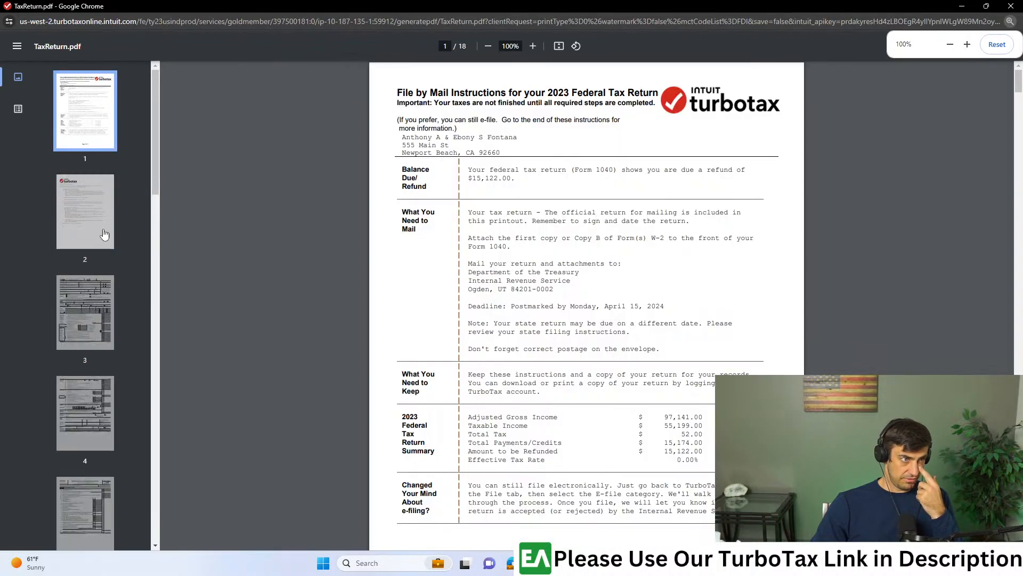
- Examine the Social Security benefits amount on line 6a of Form 1040 in the return PDF
{"action": "left_click", "coordinate": [90, 327]}
{"action": "scroll", "coordinate": [703, 400], "scroll_direction": "down", "scroll_amount": 1}
{"action": "scroll", "coordinate": [702, 399], "scroll_direction": "down", "scroll_amount": 2}
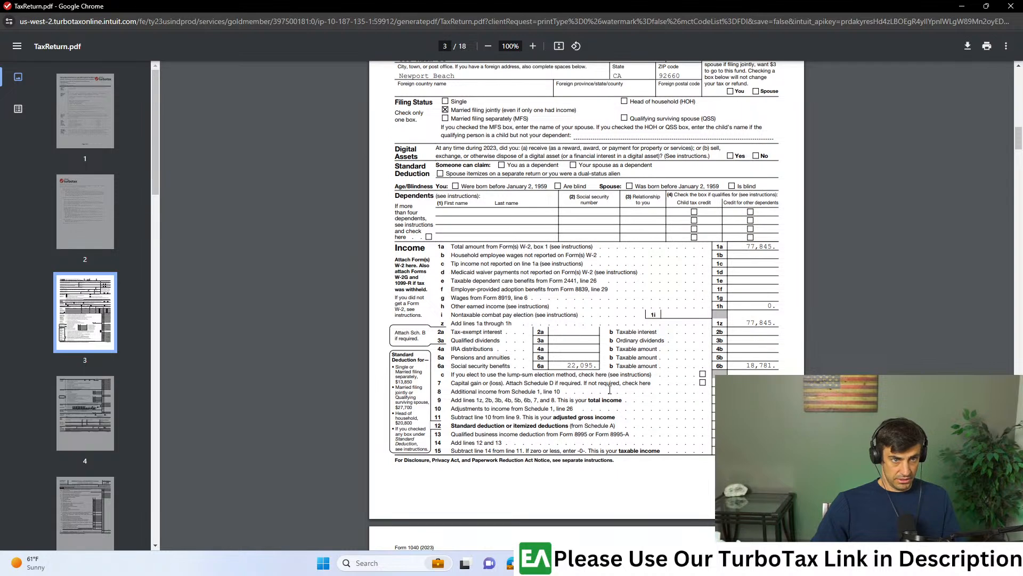
{"action": "scroll", "coordinate": [558, 368], "scroll_direction": "up", "scroll_amount": 3}
{"action": "left_click_drag", "start_coordinate": [446, 368], "coordinate": [344, 368]}
{"action": "left_click_drag", "start_coordinate": [550, 366], "coordinate": [597, 367]}
- Switch to Adobe Acrobat and check Box 5 net benefits and Box 6 tax withheld on the SSA-1099, then return to the tax return PDF
{"action": "mouse_move", "coordinate": [533, 563]}
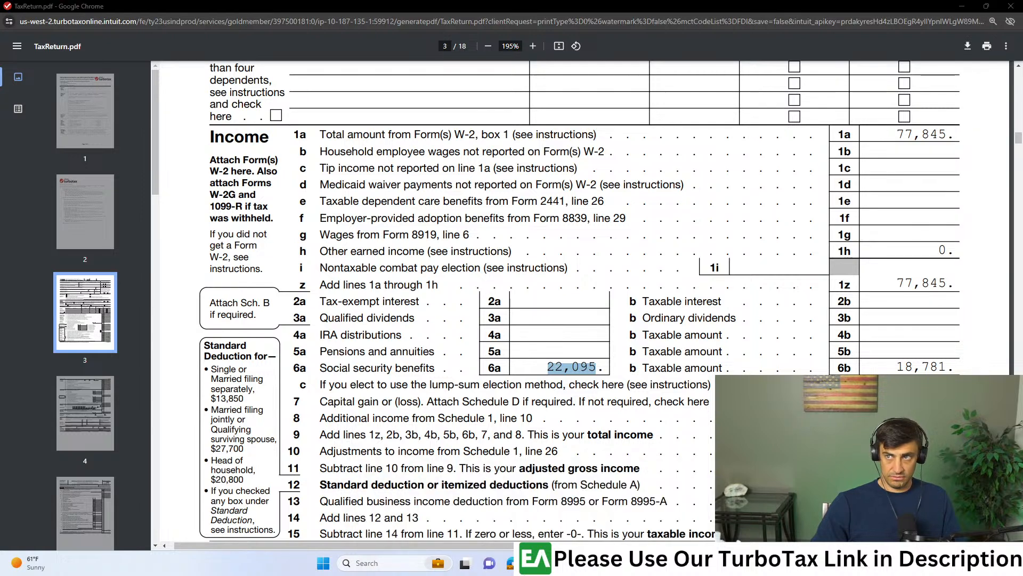
{"action": "left_click_drag", "start_coordinate": [1022, 69], "coordinate": [341, 1]}
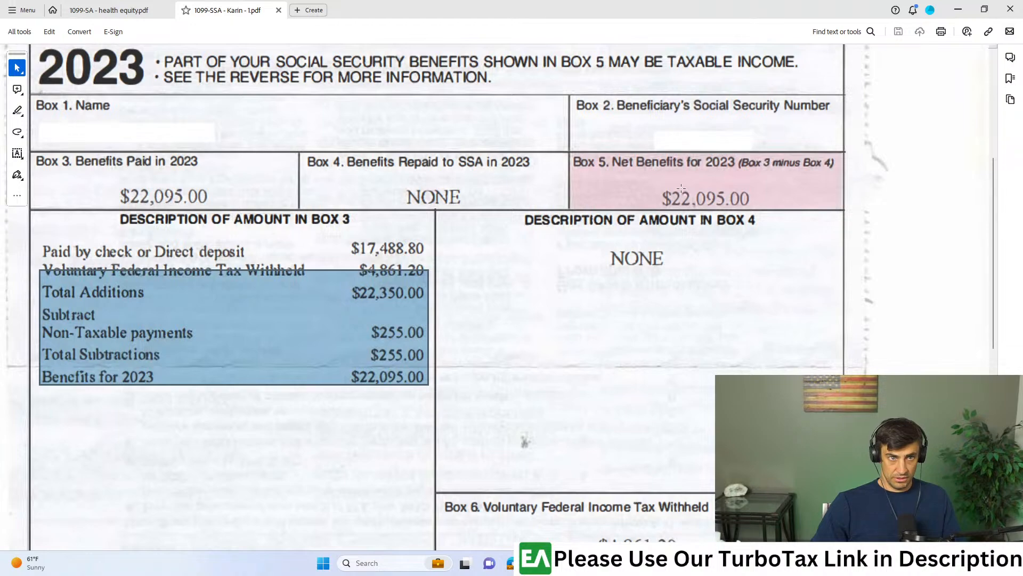
{"action": "left_click_drag", "start_coordinate": [637, 178], "coordinate": [782, 223]}
{"action": "scroll", "coordinate": [652, 442], "scroll_direction": "down", "scroll_amount": 3}
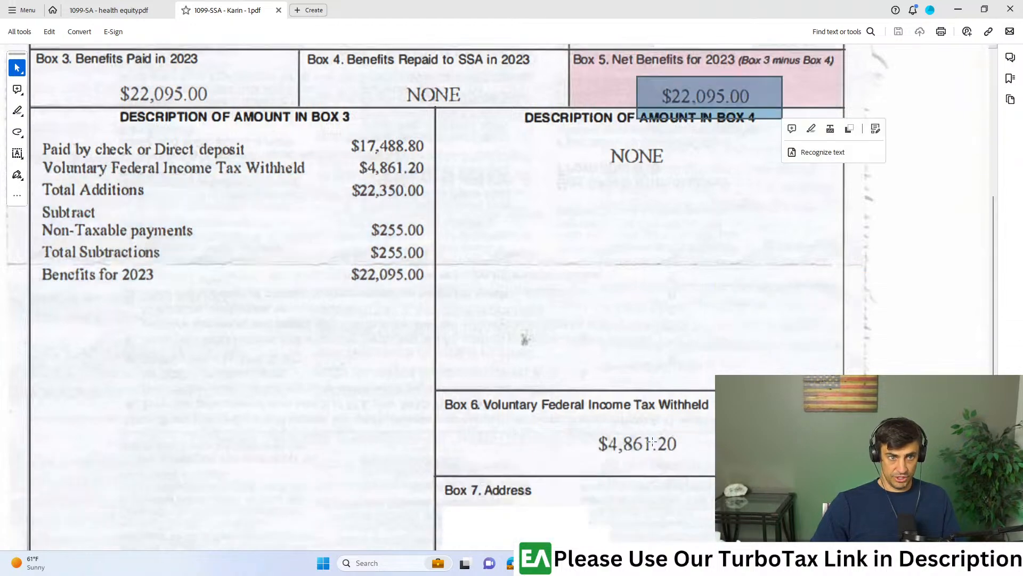
{"action": "left_click_drag", "start_coordinate": [587, 424], "coordinate": [718, 499]}
{"action": "left_click_drag", "start_coordinate": [586, 10], "coordinate": [1022, 32]}
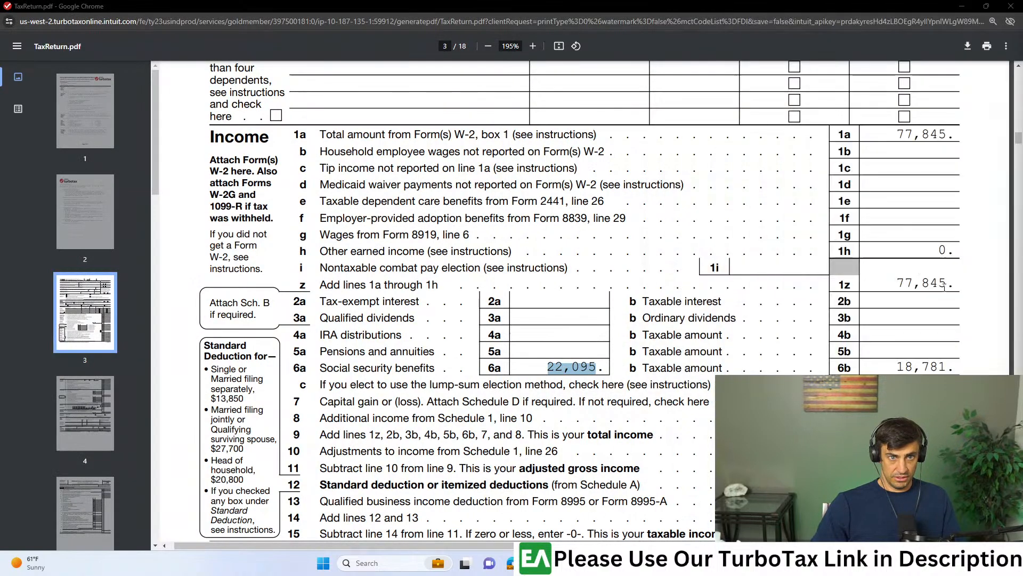
- Check the federal income tax withheld from Forms 1099 on line 25b of Form 1040, page 2
{"action": "scroll", "coordinate": [921, 325], "scroll_direction": "down", "scroll_amount": 2}
{"action": "scroll", "coordinate": [921, 325], "scroll_direction": "down", "scroll_amount": 10}
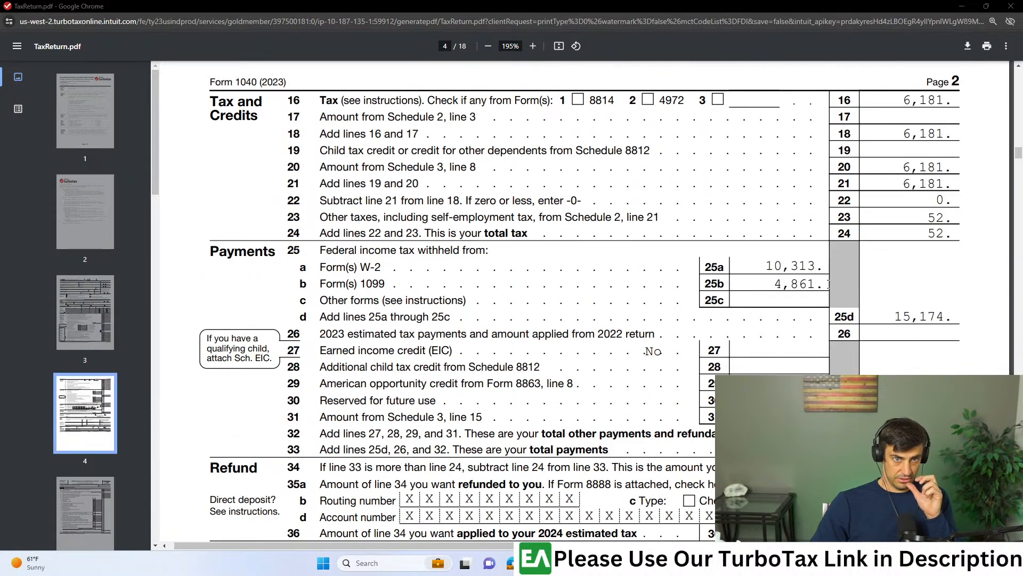
{"action": "left_click_drag", "start_coordinate": [816, 278], "coordinate": [768, 283]}
{"action": "left_click_drag", "start_coordinate": [361, 250], "coordinate": [460, 250]}
{"action": "left_click_drag", "start_coordinate": [361, 284], "coordinate": [385, 283]}
{"action": "left_click_drag", "start_coordinate": [775, 283], "coordinate": [822, 284]}
- Compare the total Social Security benefits on line 6a with the taxable amount on line 6b of Form 1040
{"action": "scroll", "coordinate": [950, 349], "scroll_direction": "up", "scroll_amount": 10}
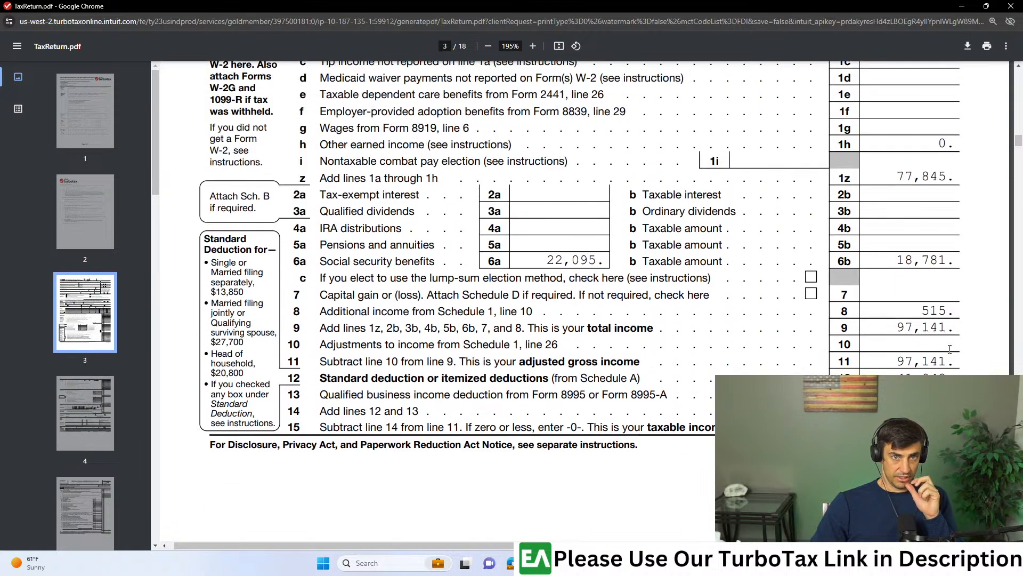
{"action": "double_click", "coordinate": [566, 259]}
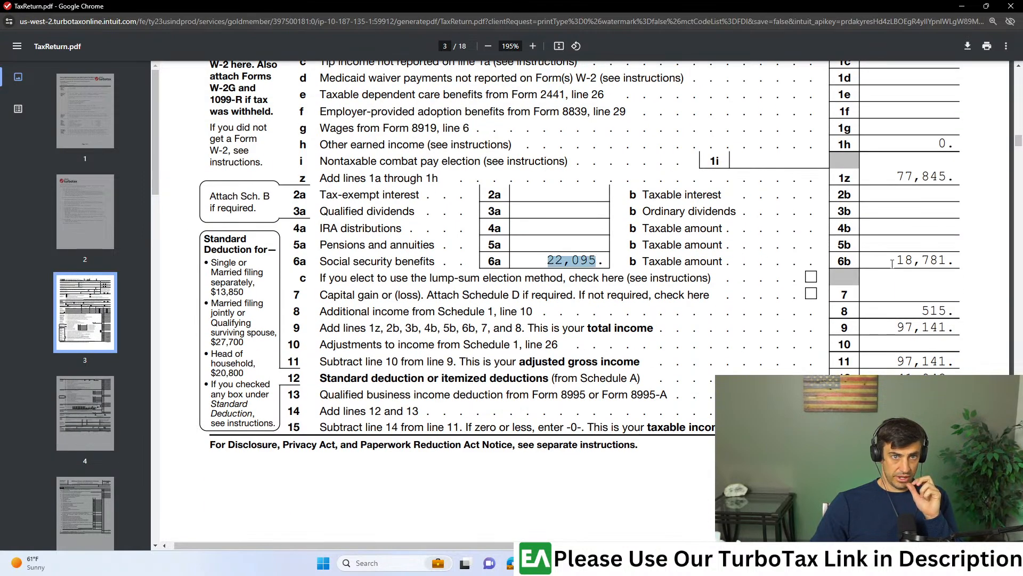
{"action": "left_click_drag", "start_coordinate": [892, 261], "coordinate": [938, 261]}
- Switch to Calculator, divide 18781 by 22095 to find the taxable share of the benefits, and close the return PDF
{"action": "left_click", "coordinate": [559, 563]}
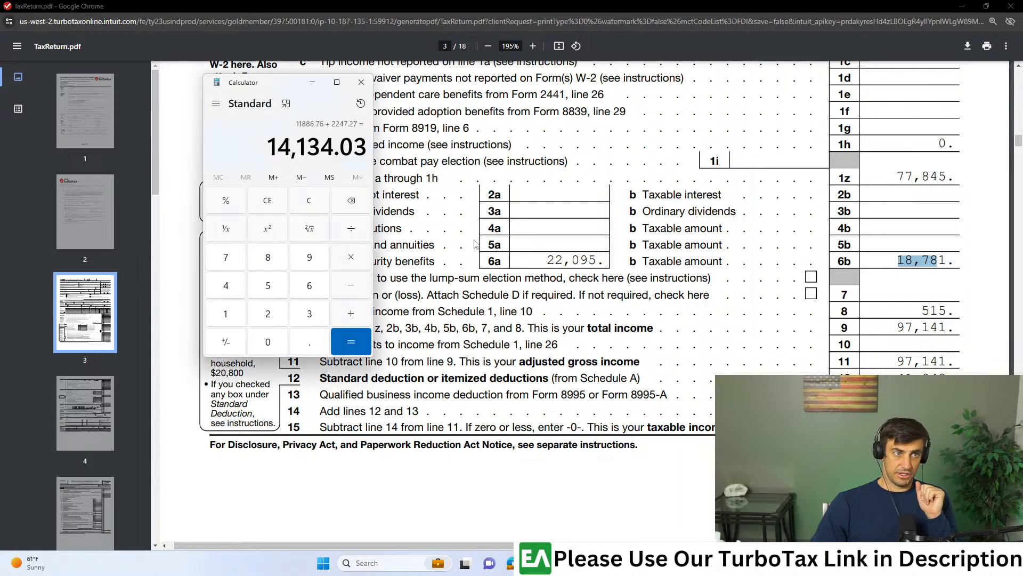
{"action": "left_click", "coordinate": [316, 205]}
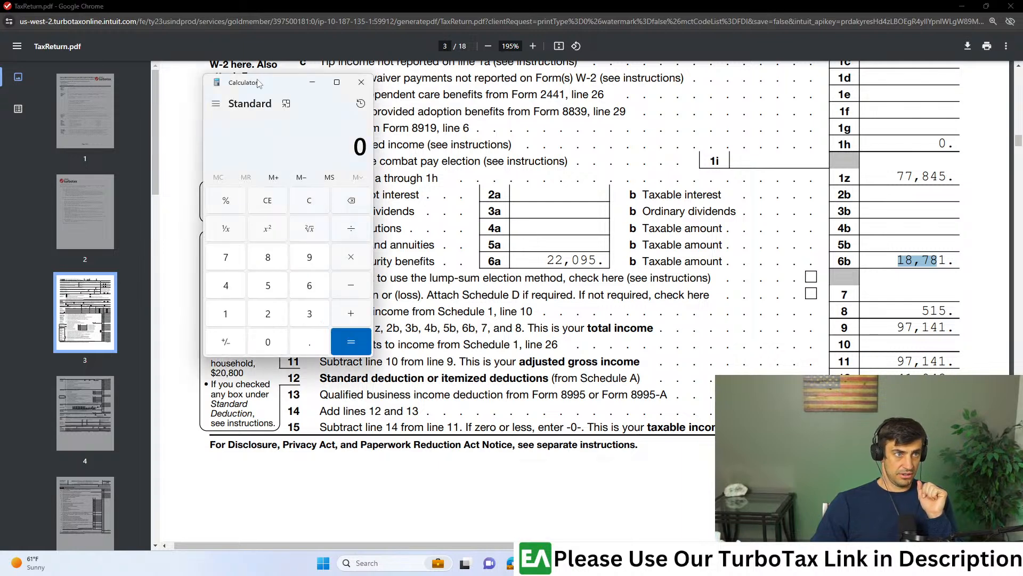
{"action": "left_click_drag", "start_coordinate": [258, 84], "coordinate": [191, 91]}
{"action": "type", "text": "22"}
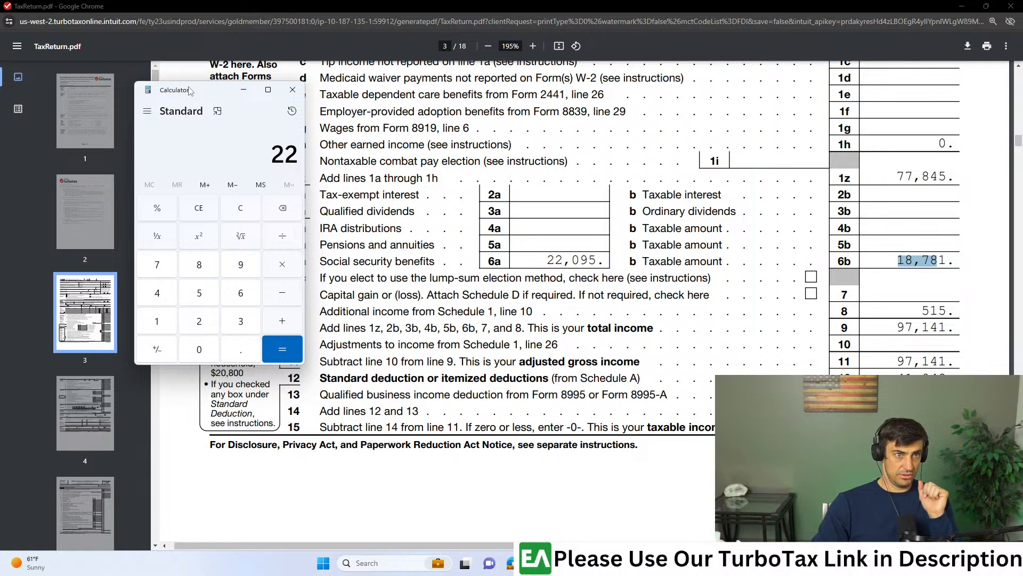
{"action": "key", "text": "BackSpace"}
{"action": "key", "text": "BackSpace"}
{"action": "type", "text": "1"}
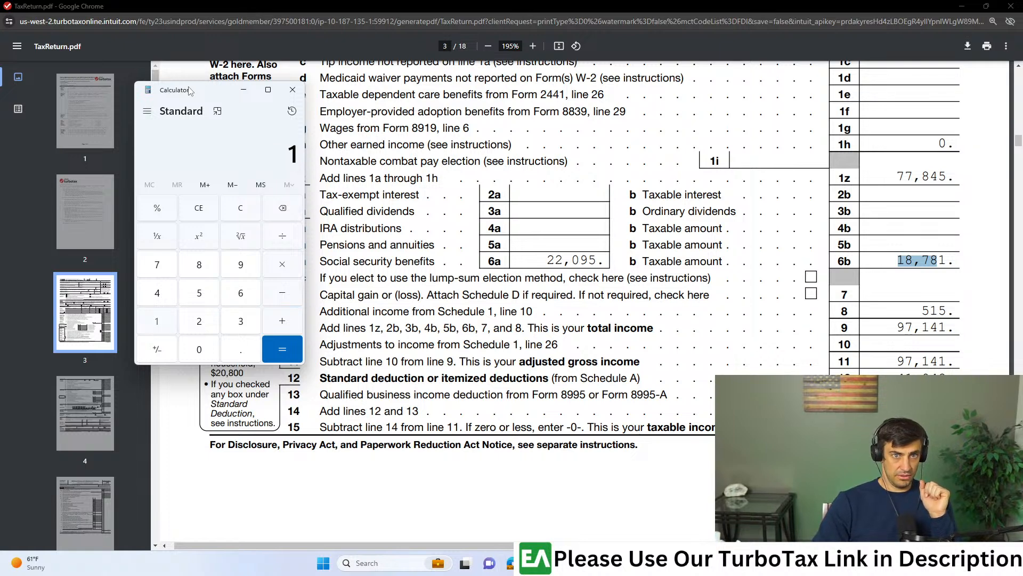
{"action": "type", "text": "8781"}
{"action": "key", "text": "slash"}
{"action": "type", "text": "22095"}
{"action": "key", "text": "Return"}
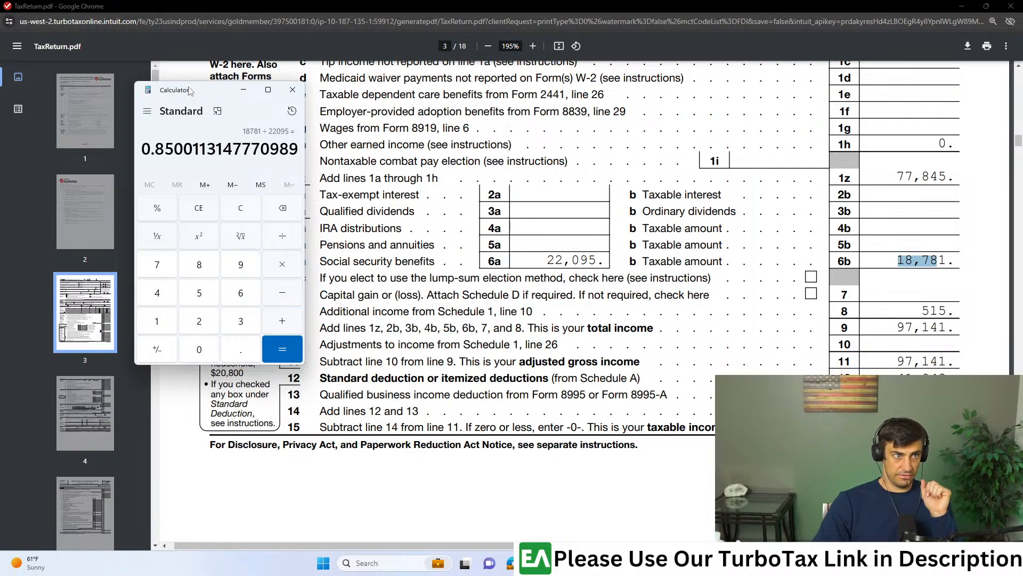
{"action": "left_click_drag", "start_coordinate": [193, 148], "coordinate": [141, 148]}
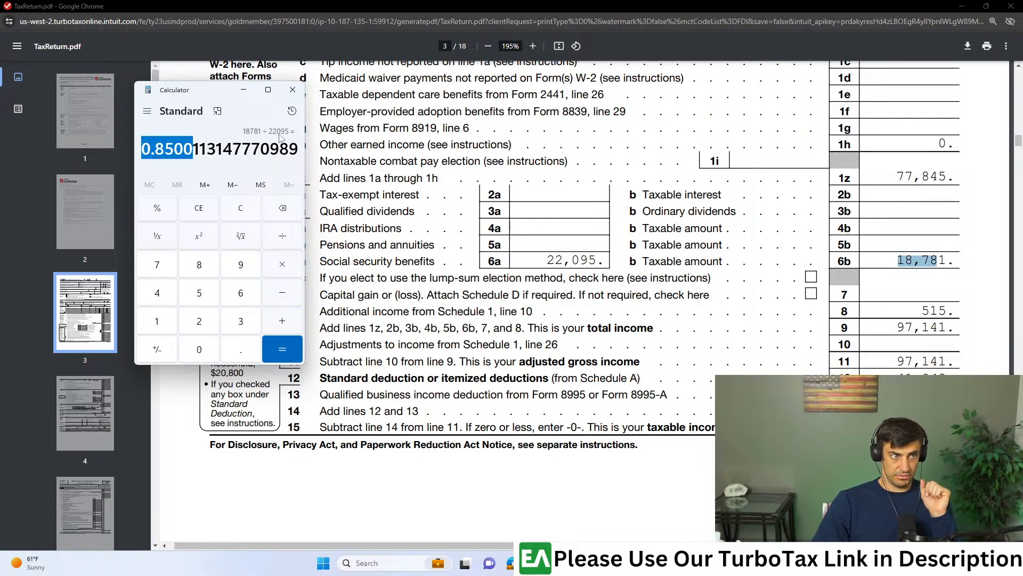
{"action": "left_click", "coordinate": [349, 86]}
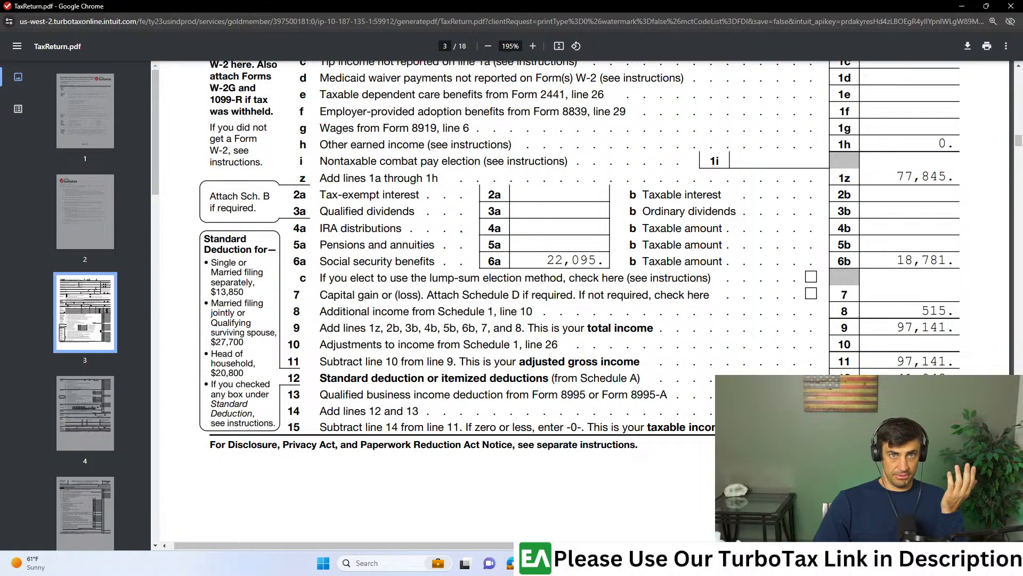
{"action": "left_click", "coordinate": [1011, 5]}
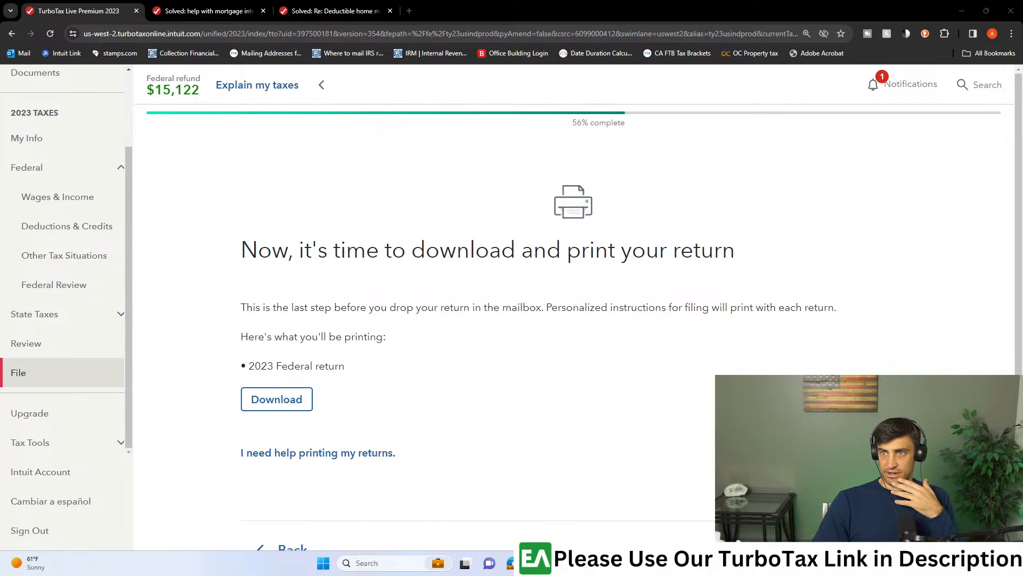
- Switch to Adobe Acrobat and examine the 2023 Form 1099-MISC, enlarging it to read Box 3, Other income
{"action": "left_click_drag", "start_coordinate": [1, 6], "coordinate": [309, 1]}
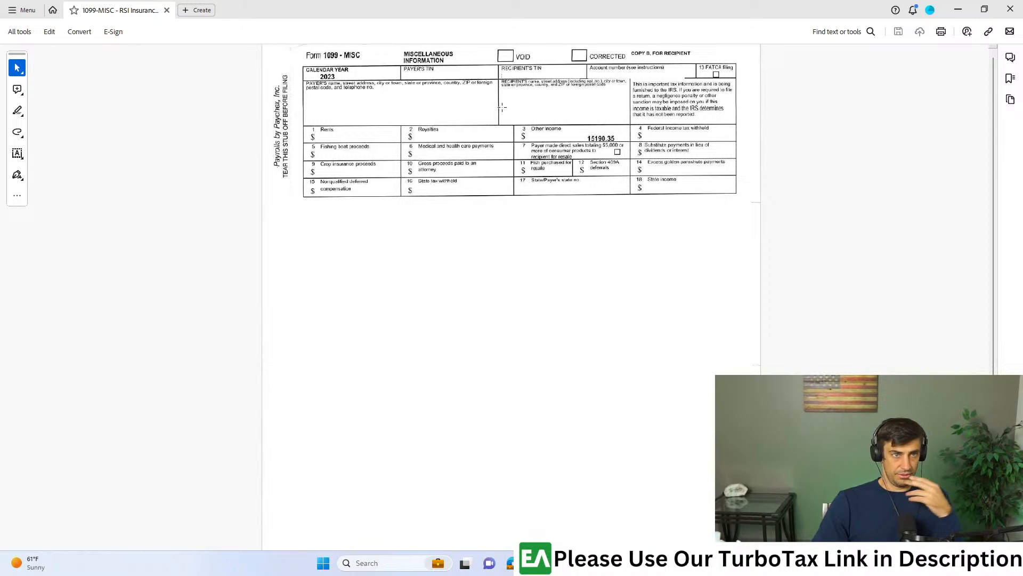
{"action": "left_click", "coordinate": [575, 122]}
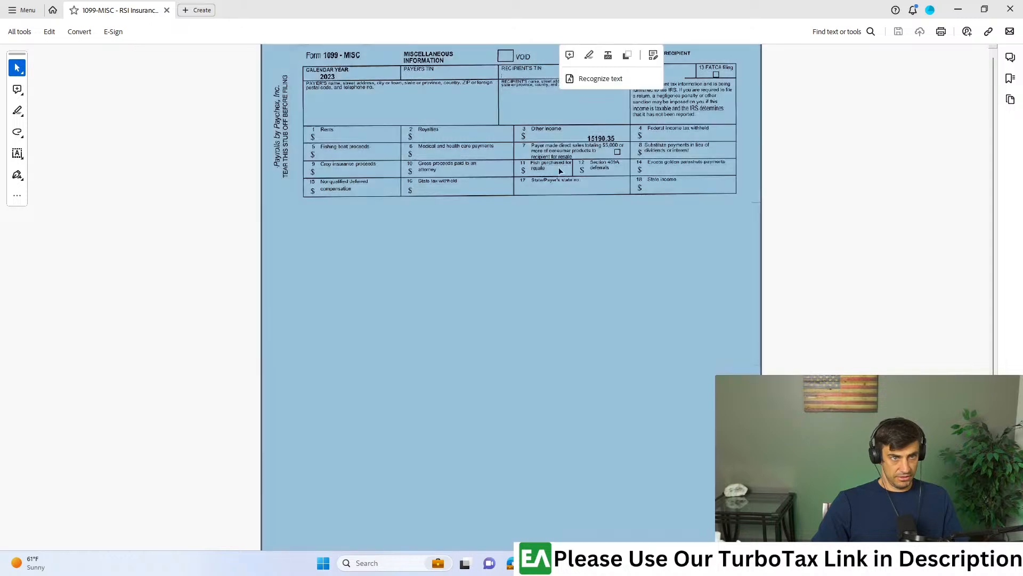
{"action": "scroll", "coordinate": [583, 212], "scroll_direction": "up", "scroll_amount": 4}
{"action": "left_click", "coordinate": [591, 296]}
{"action": "scroll", "coordinate": [644, 298], "scroll_direction": "up", "scroll_amount": 2}
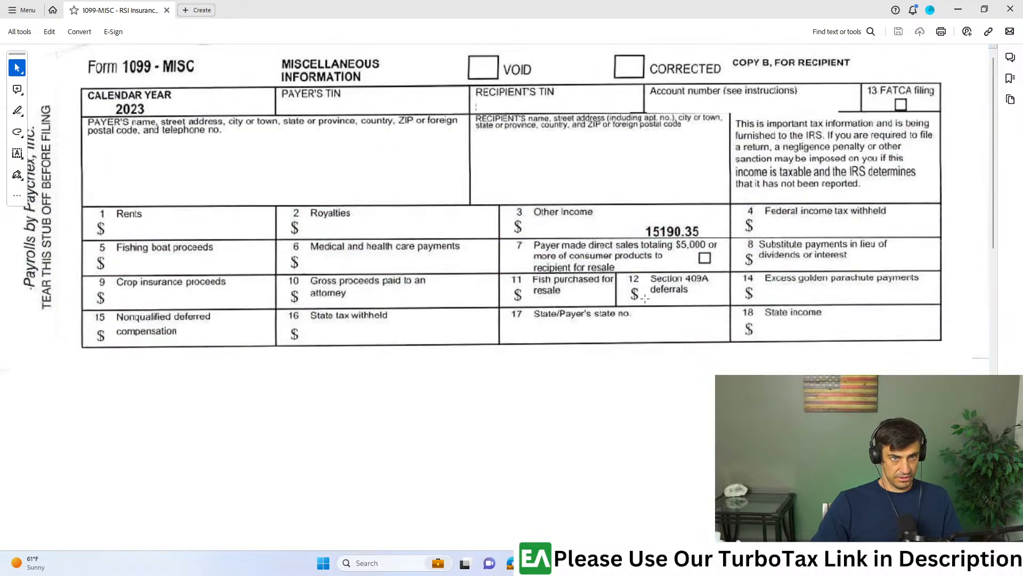
{"action": "left_click_drag", "start_coordinate": [204, 54], "coordinate": [111, 118]}
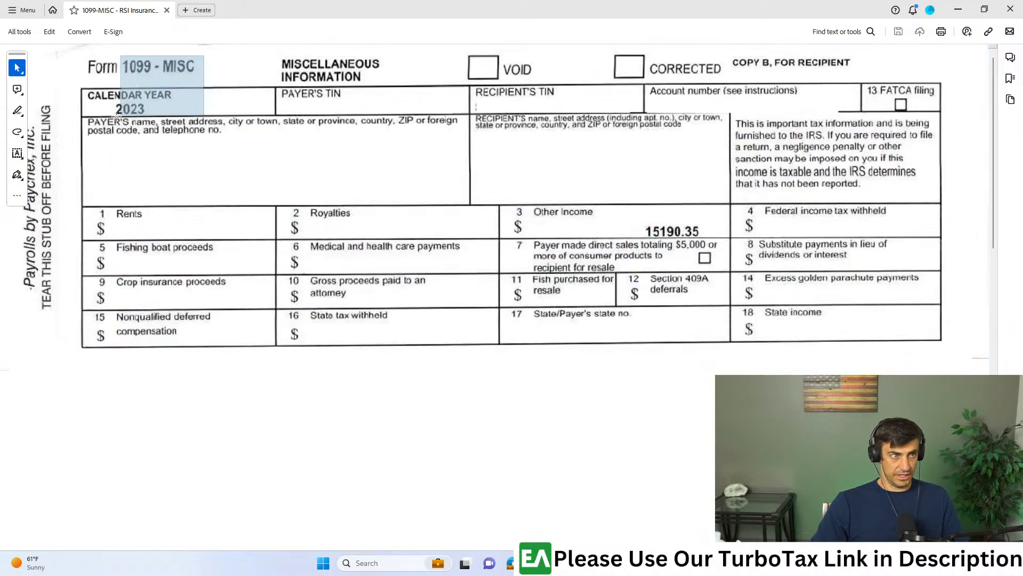
{"action": "left_click_drag", "start_coordinate": [487, 194], "coordinate": [730, 251]}
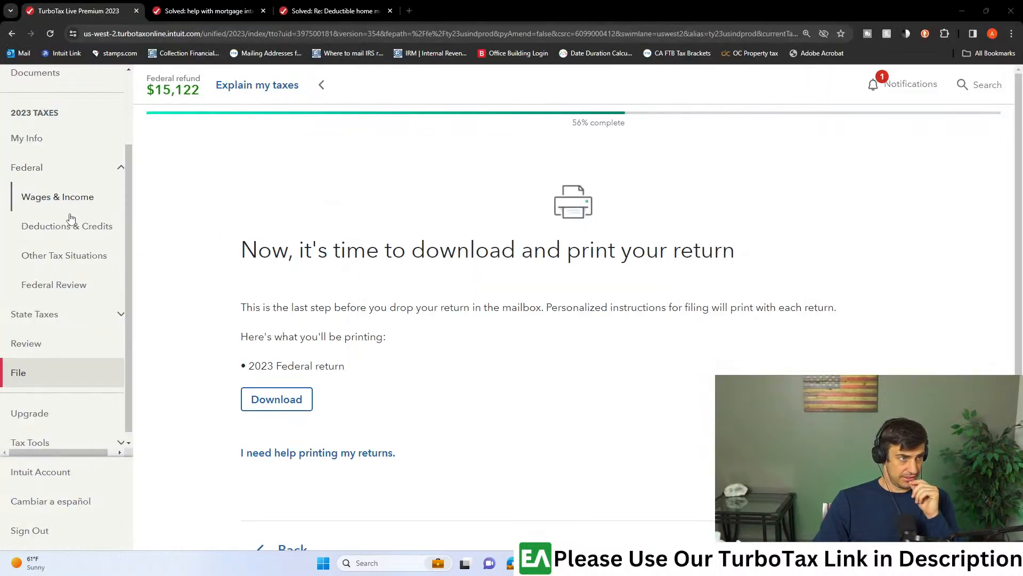
- Return to TurboTax's Wages & Income section and search the income topics for 1099-mis
{"action": "left_click", "coordinate": [62, 197]}
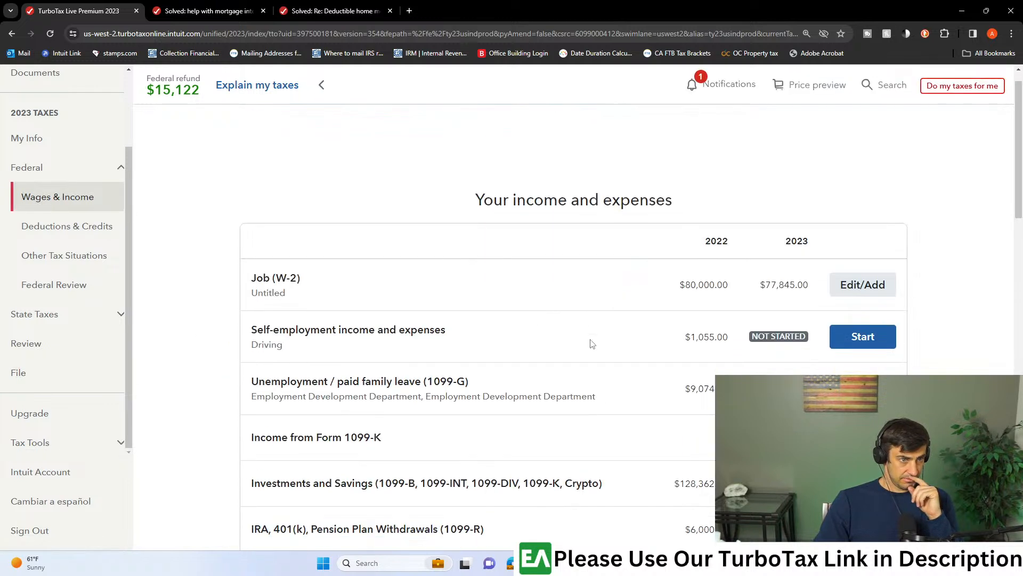
{"action": "scroll", "coordinate": [595, 339], "scroll_direction": "down", "scroll_amount": 2}
{"action": "scroll", "coordinate": [595, 339], "scroll_direction": "down", "scroll_amount": 7}
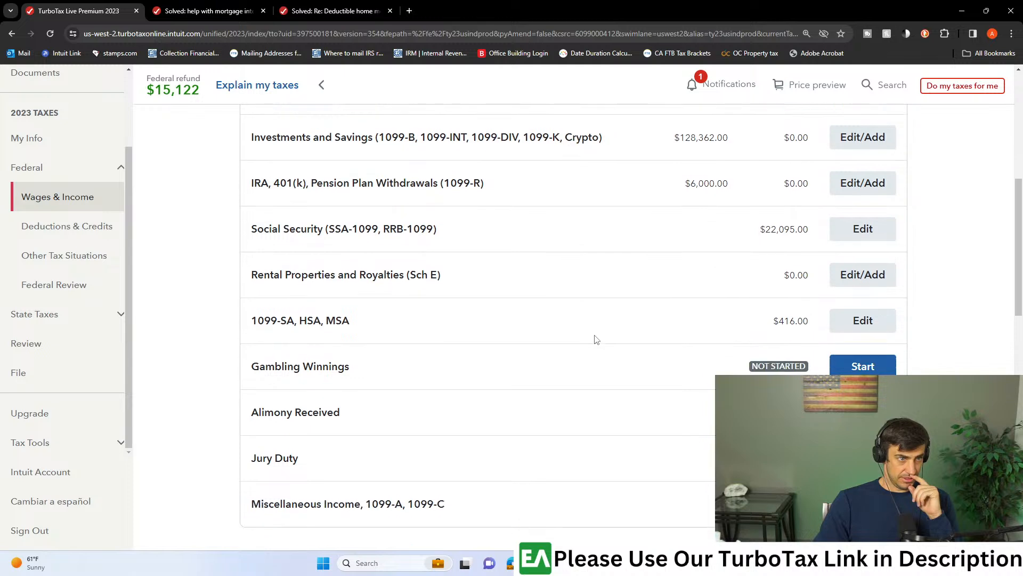
{"action": "left_click", "coordinate": [380, 469]}
{"action": "type", "text": "109-mis"}
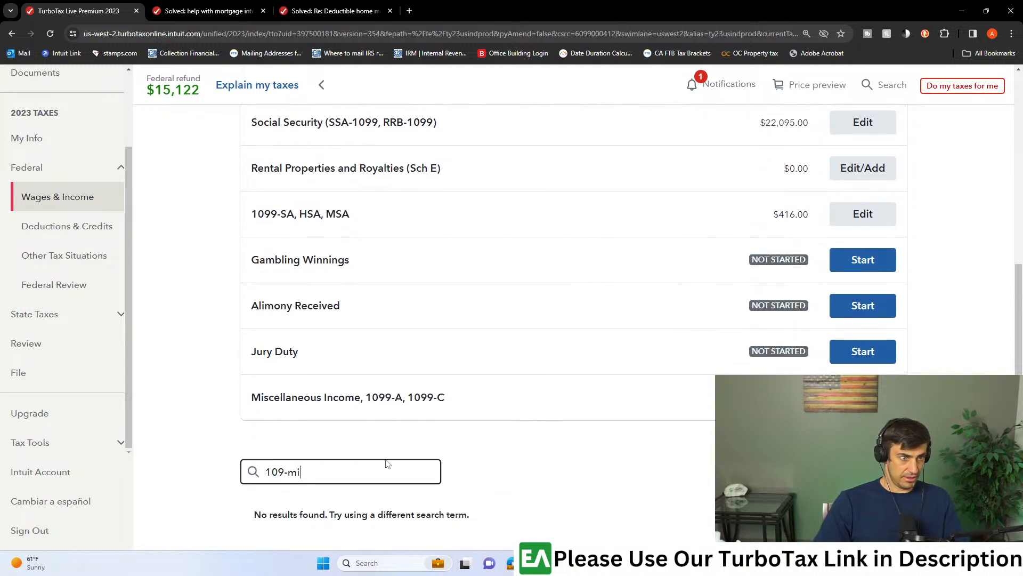
{"action": "left_click", "coordinate": [281, 471]}
{"action": "type", "text": "9"}
{"action": "scroll", "coordinate": [496, 469], "scroll_direction": "down", "scroll_amount": 2}
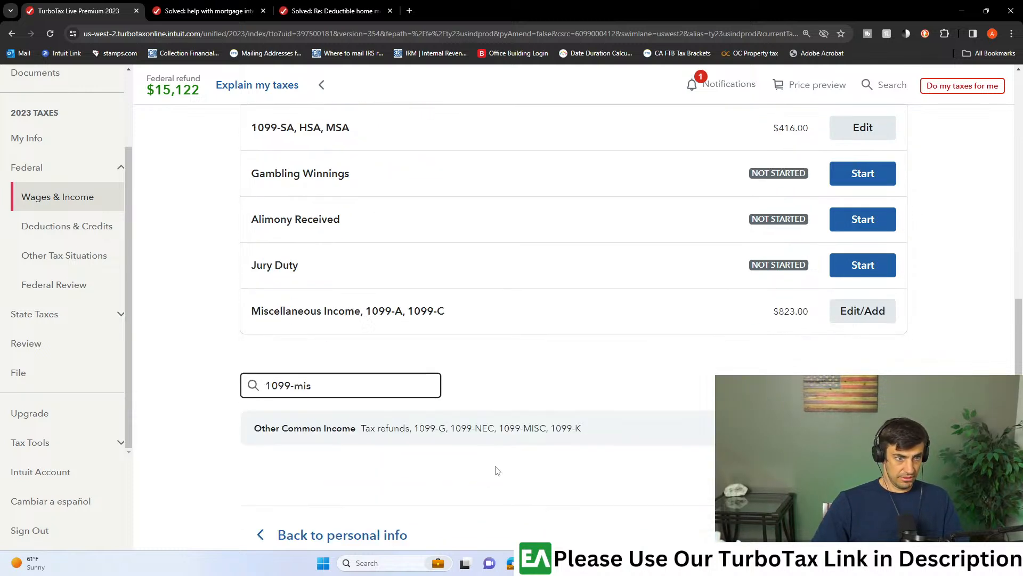
- Start Form 1099-MISC under Other Common Income and open its entry form by confirming that one was received
{"action": "left_click", "coordinate": [536, 408]}
{"action": "scroll", "coordinate": [640, 382], "scroll_direction": "down", "scroll_amount": 2}
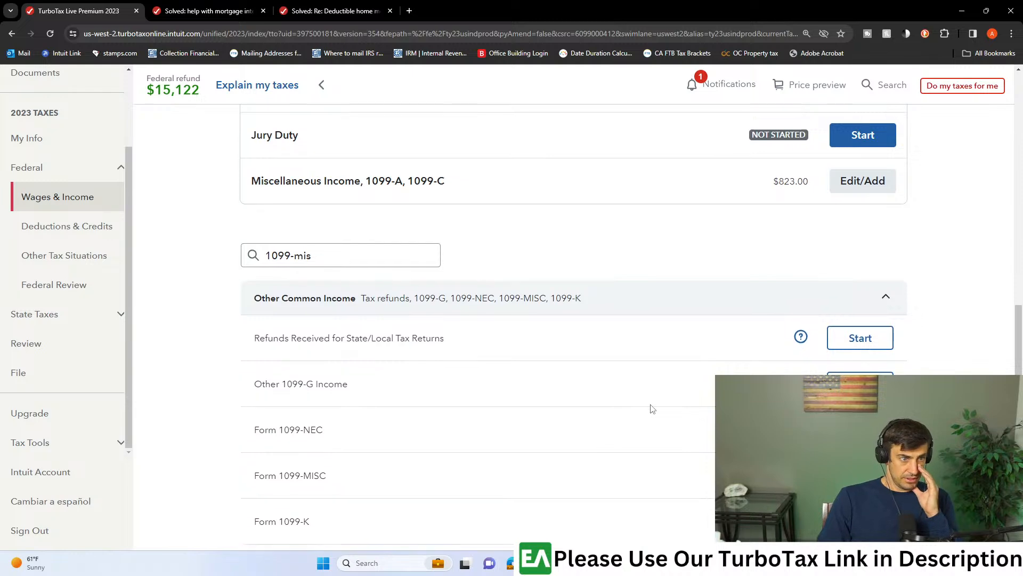
{"action": "scroll", "coordinate": [649, 382], "scroll_direction": "down", "scroll_amount": 2}
{"action": "left_click", "coordinate": [860, 371]}
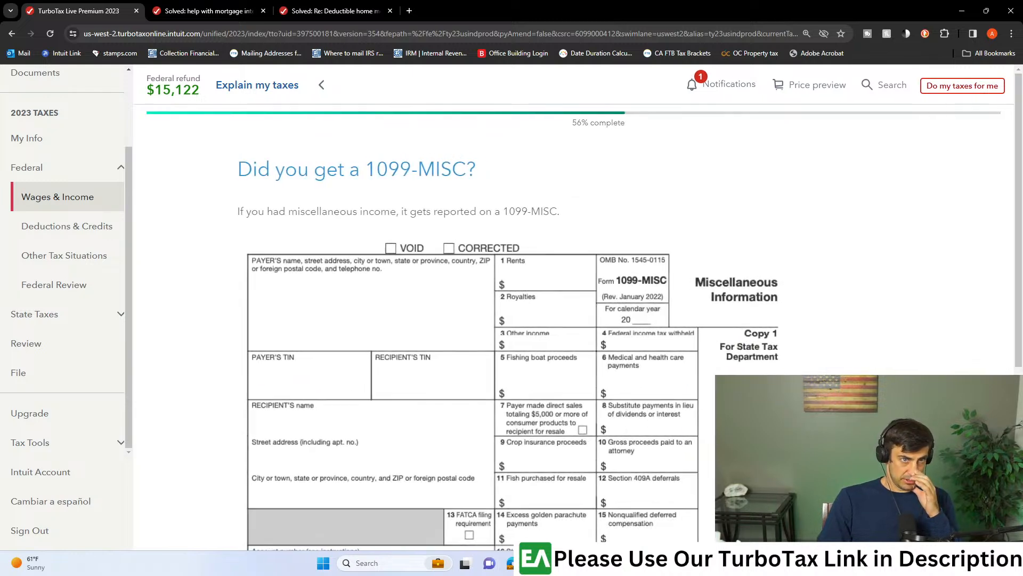
{"action": "scroll", "coordinate": [486, 292], "scroll_direction": "down", "scroll_amount": 5}
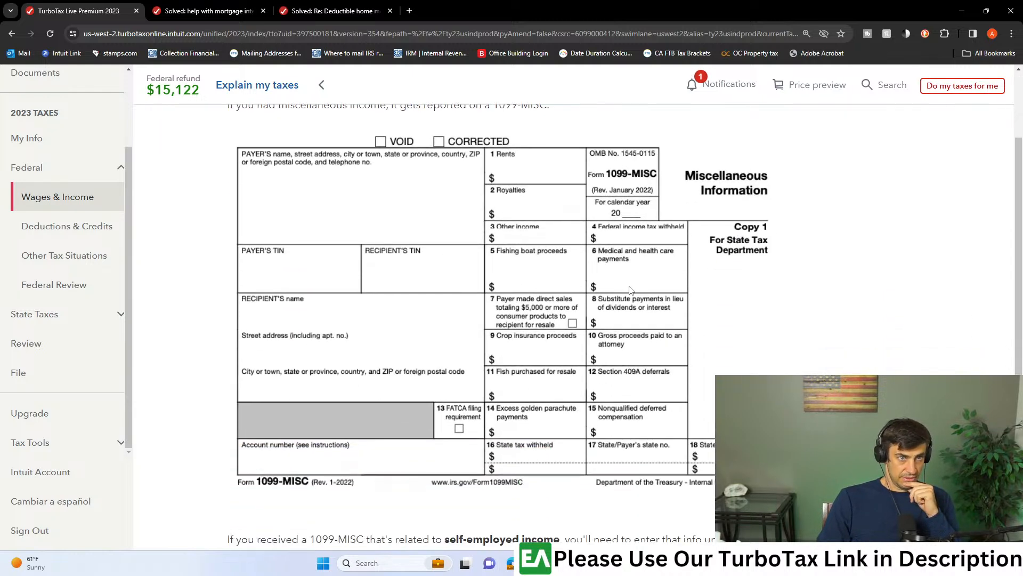
{"action": "left_click", "coordinate": [874, 469]}
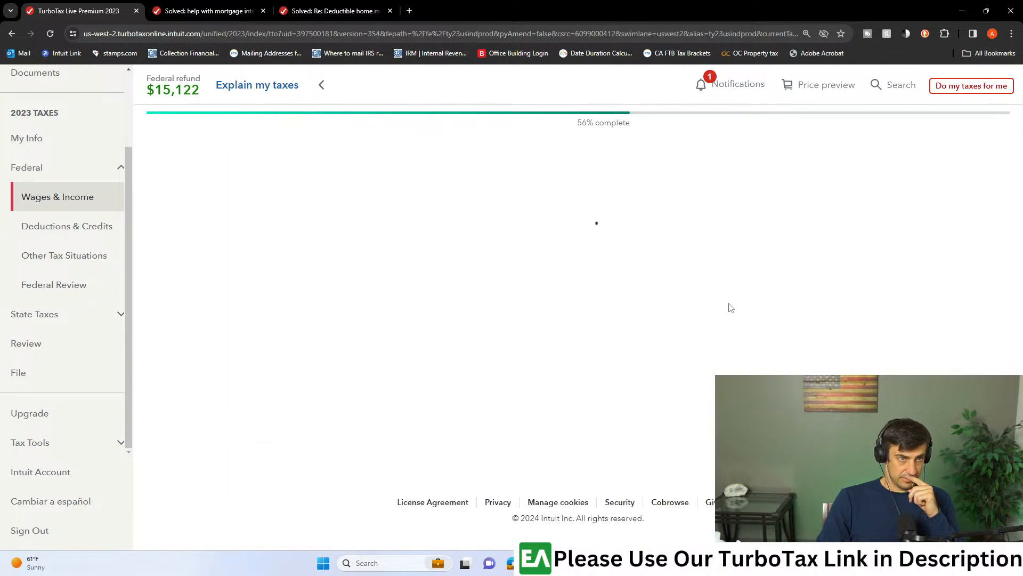
{"action": "scroll", "coordinate": [287, 339], "scroll_direction": "down", "scroll_amount": 4}
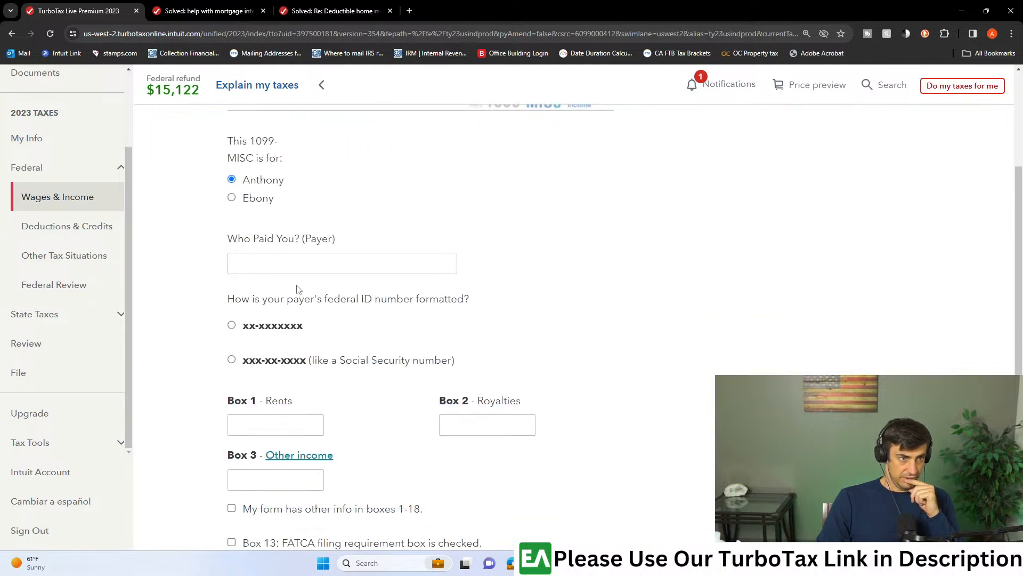
- Enter 15,190 in Box 3, Other income, using the amount on the 1099-MISC PDF, and submit a short reason for the form
{"action": "left_click", "coordinate": [275, 424]}
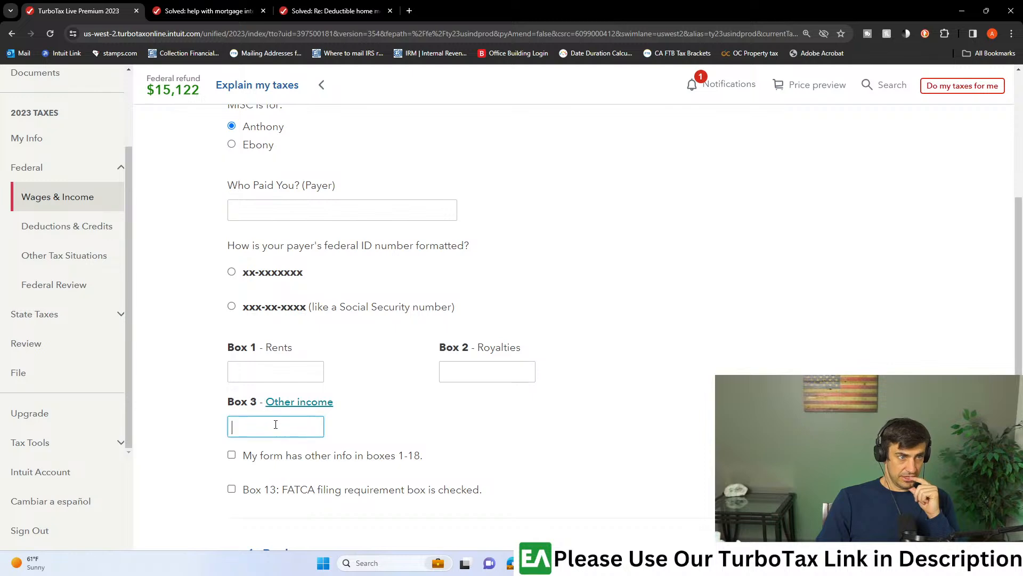
{"action": "left_click_drag", "start_coordinate": [1, 229], "coordinate": [266, 1]}
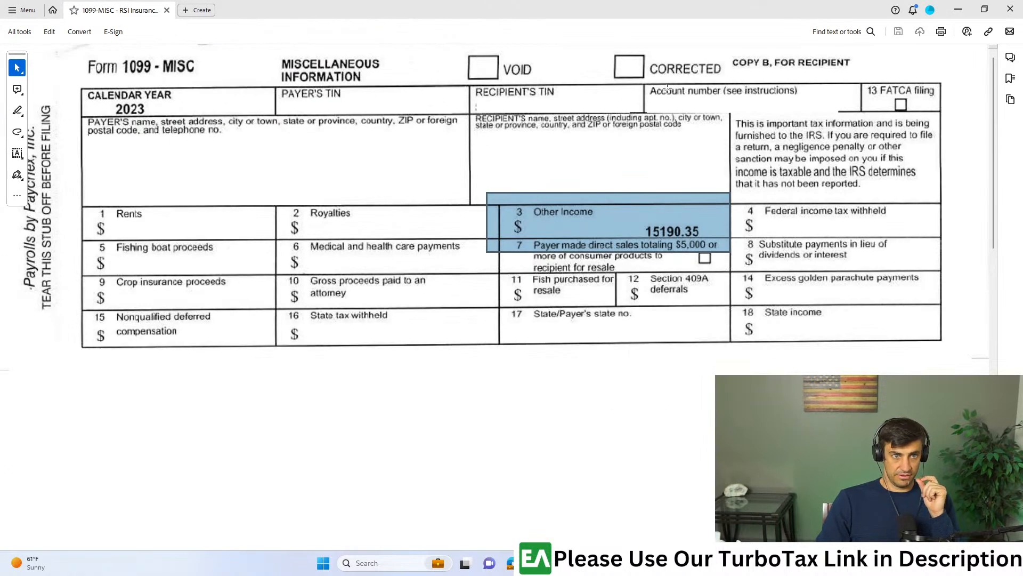
{"action": "left_click_drag", "start_coordinate": [636, 10], "coordinate": [877, 162]}
{"action": "left_click", "coordinate": [206, 427]}
{"action": "left_click", "coordinate": [243, 425]}
{"action": "type", "text": "15,190"}
{"action": "scroll", "coordinate": [333, 434], "scroll_direction": "down", "scroll_amount": 2}
{"action": "key", "text": "Return"}
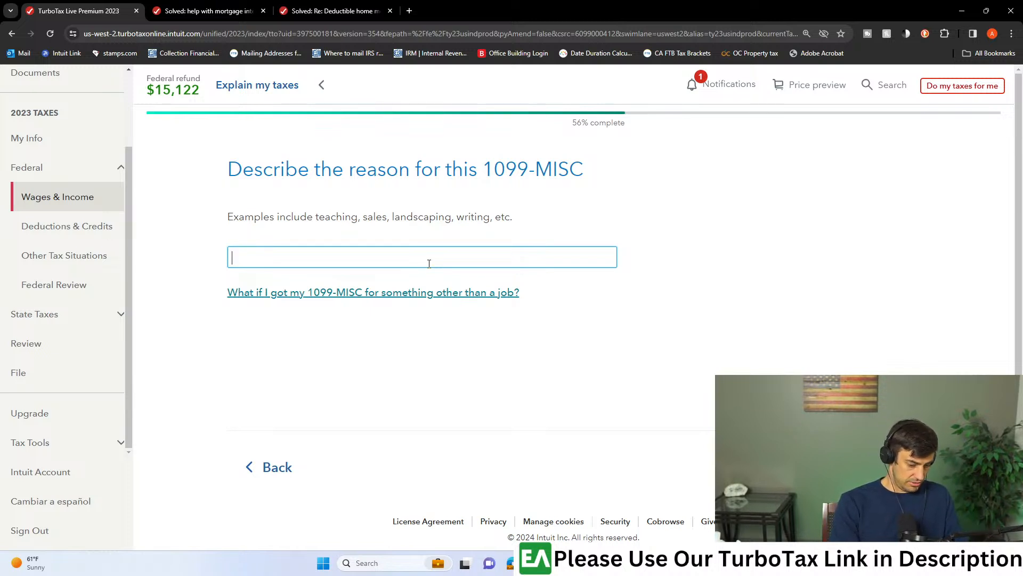
{"action": "type", "text": "t"}
{"action": "key", "text": "Return"}
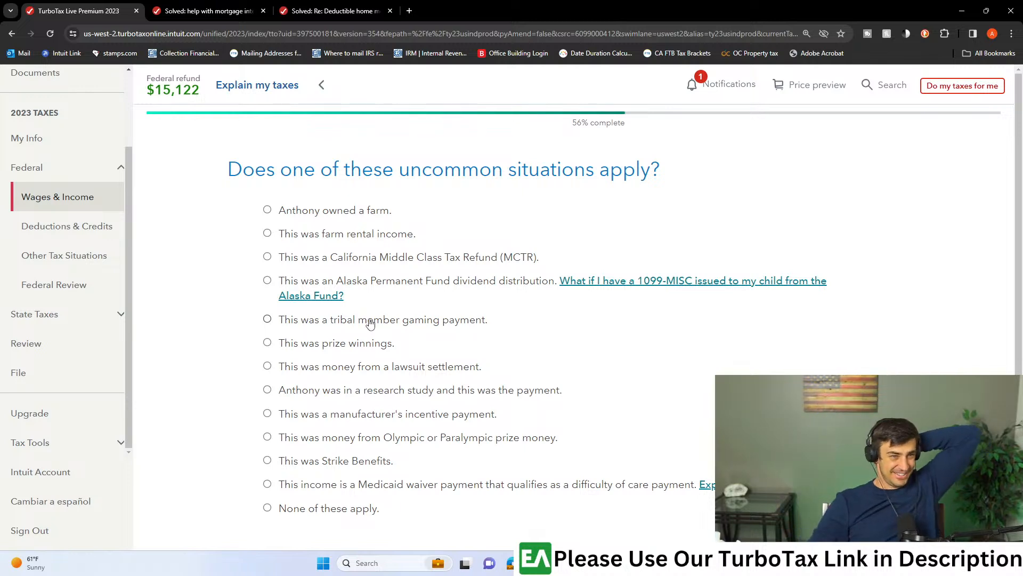
- Classify the 1099-MISC as lawsuit settlement money with no back wages, and answer No to having another 1099-MISC
{"action": "left_click", "coordinate": [283, 368]}
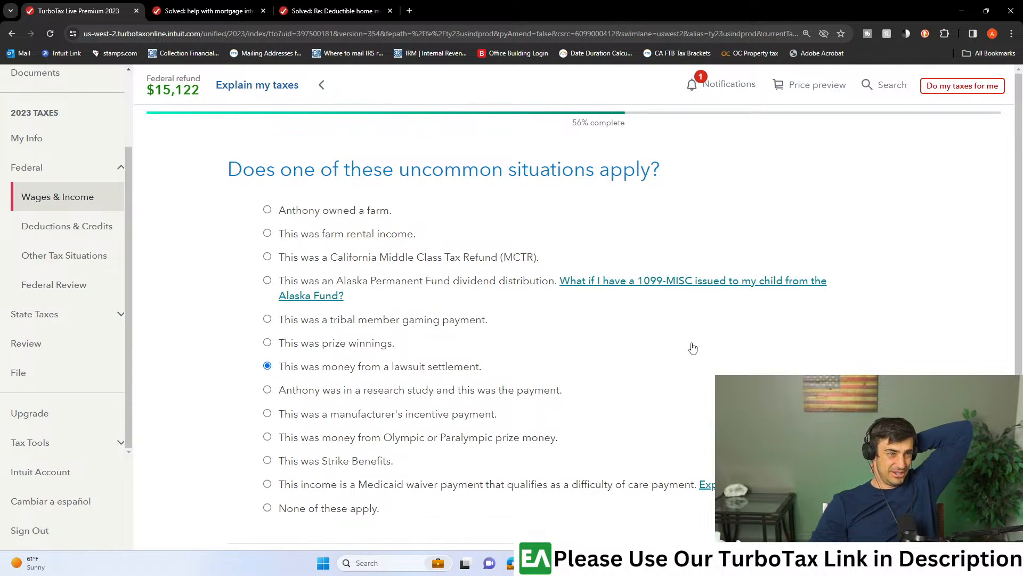
{"action": "scroll", "coordinate": [707, 349], "scroll_direction": "down", "scroll_amount": 4}
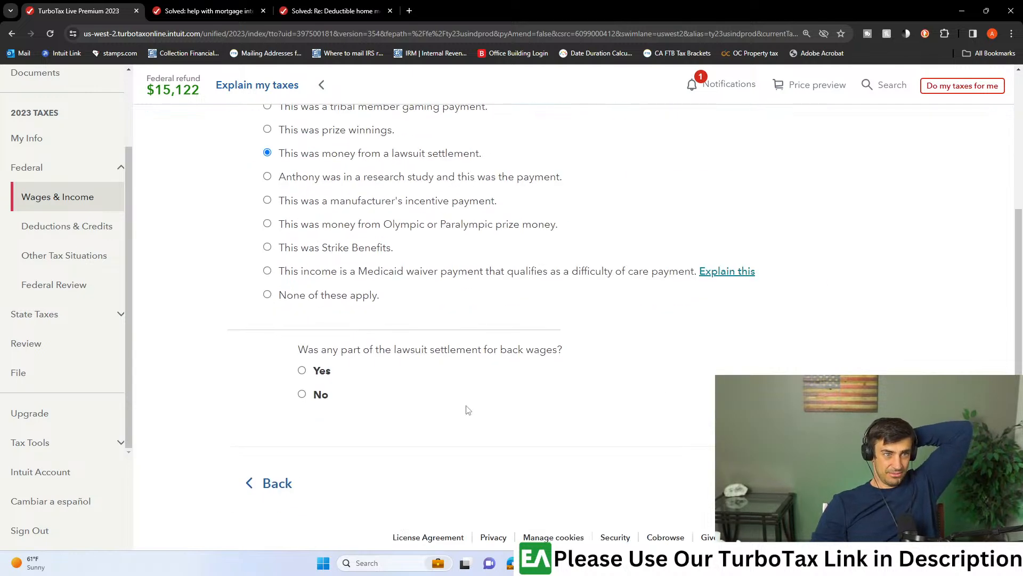
{"action": "left_click", "coordinate": [301, 394]}
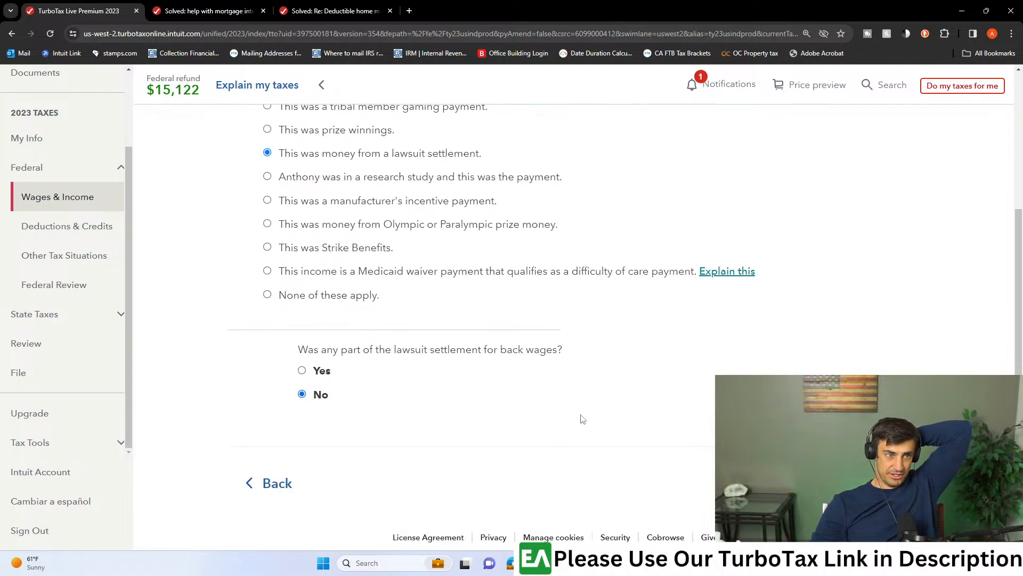
{"action": "left_click", "coordinate": [869, 483]}
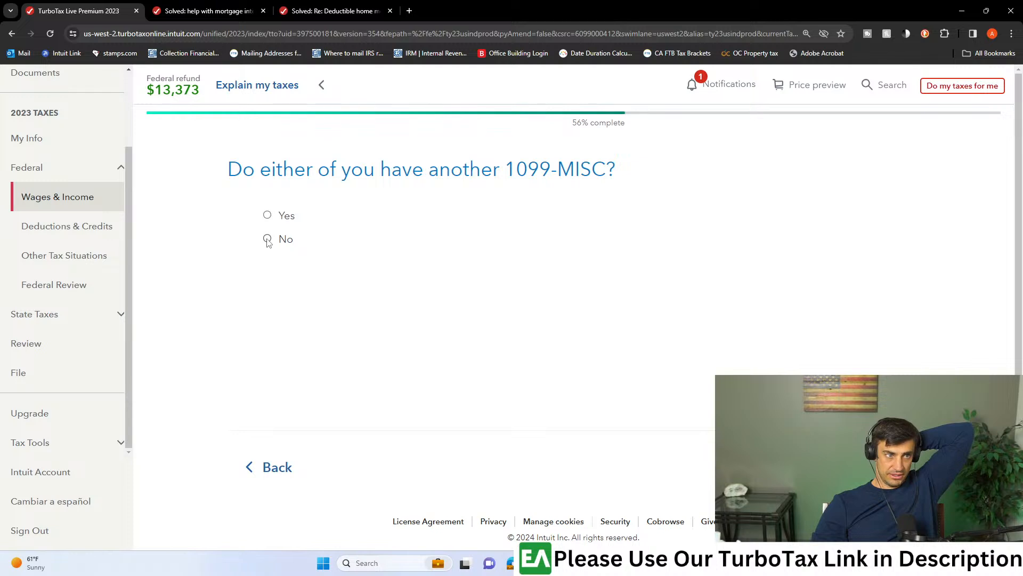
{"action": "left_click", "coordinate": [869, 472]}
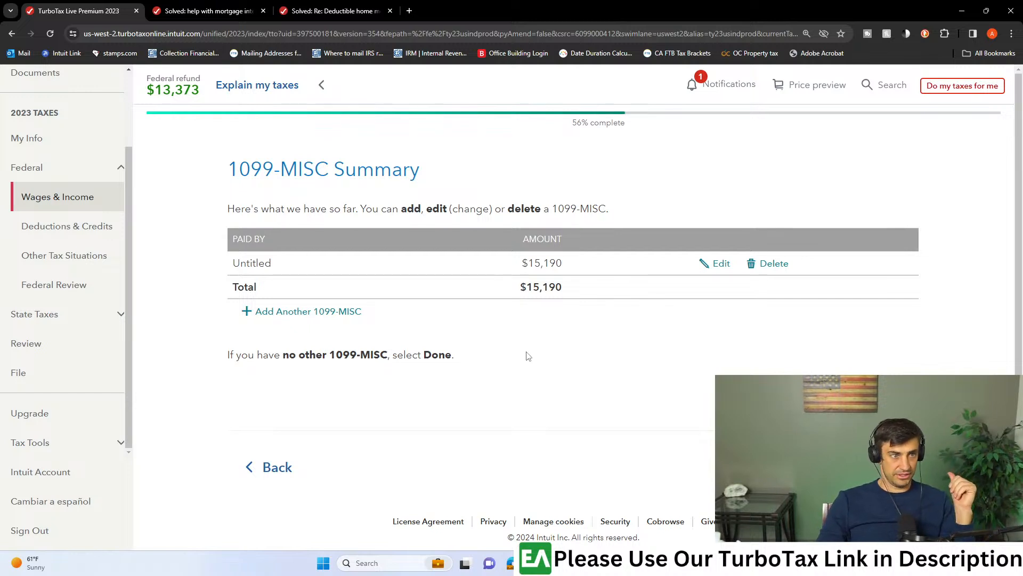
- Proceed through File with filing by mail, continue printing without fixing errors, and open the 2023 federal return download
{"action": "left_click", "coordinate": [56, 369]}
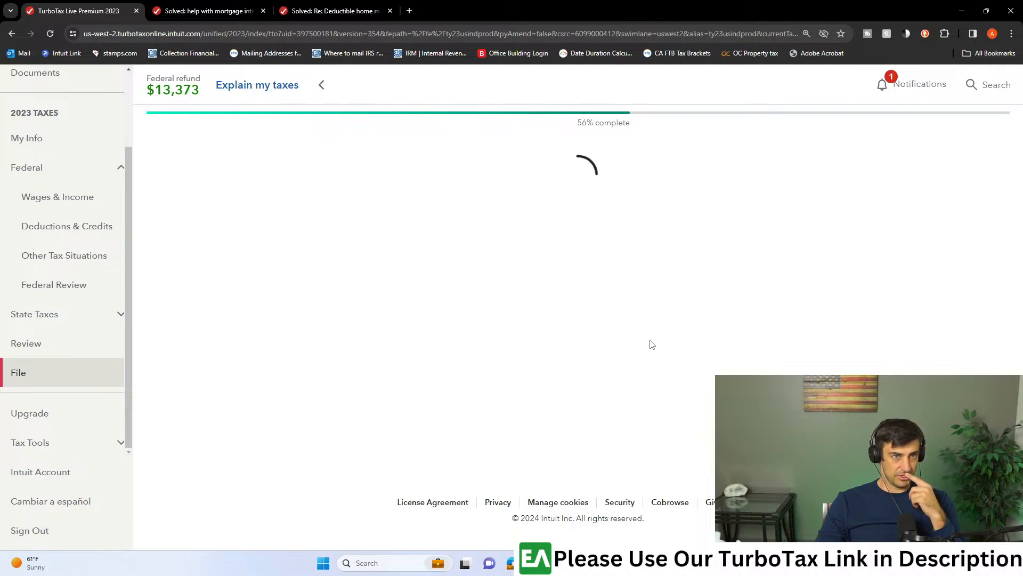
{"action": "left_click", "coordinate": [854, 461]}
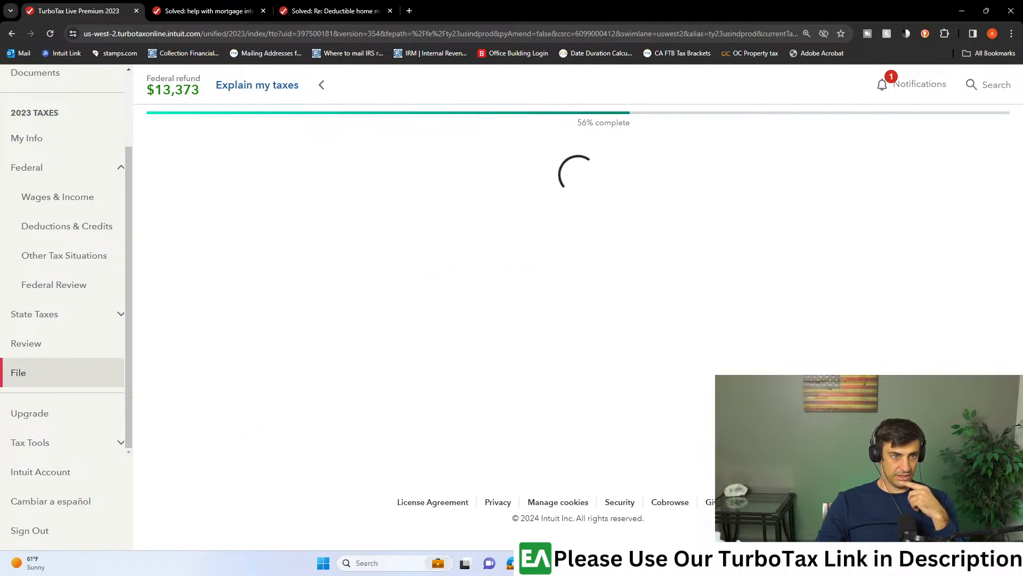
{"action": "scroll", "coordinate": [573, 327], "scroll_direction": "down", "scroll_amount": 1}
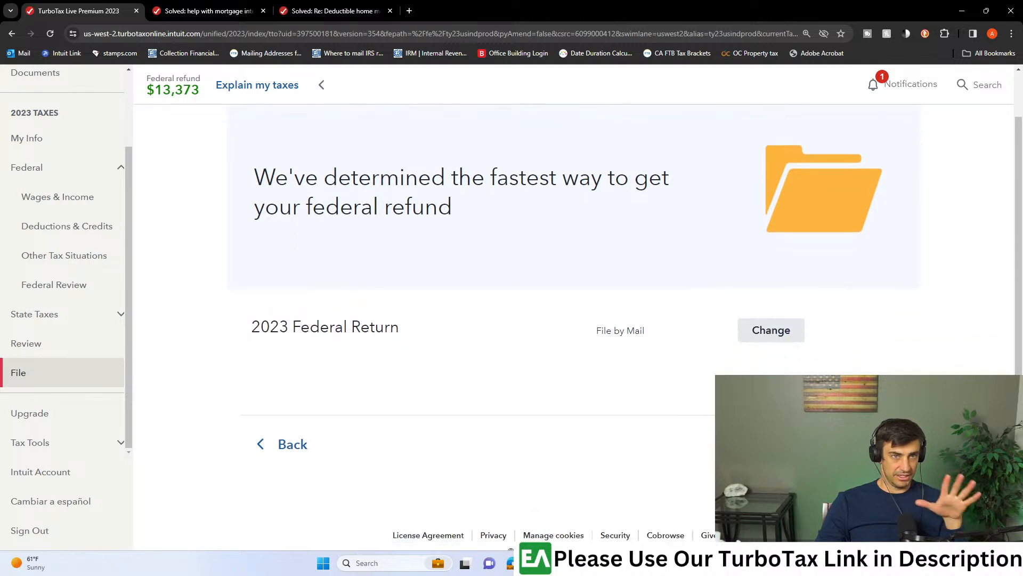
{"action": "left_click", "coordinate": [853, 445]}
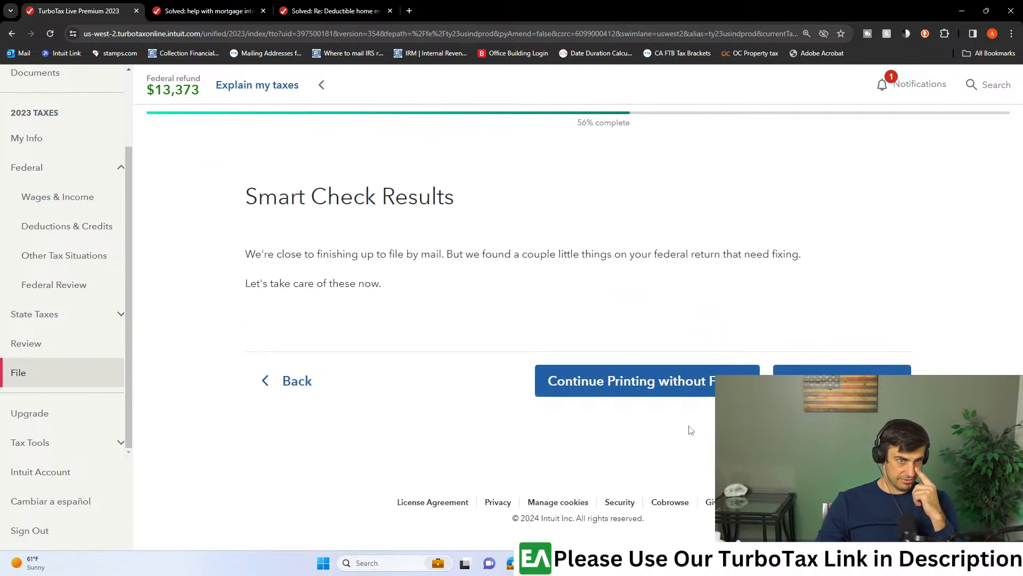
{"action": "left_click", "coordinate": [705, 387]}
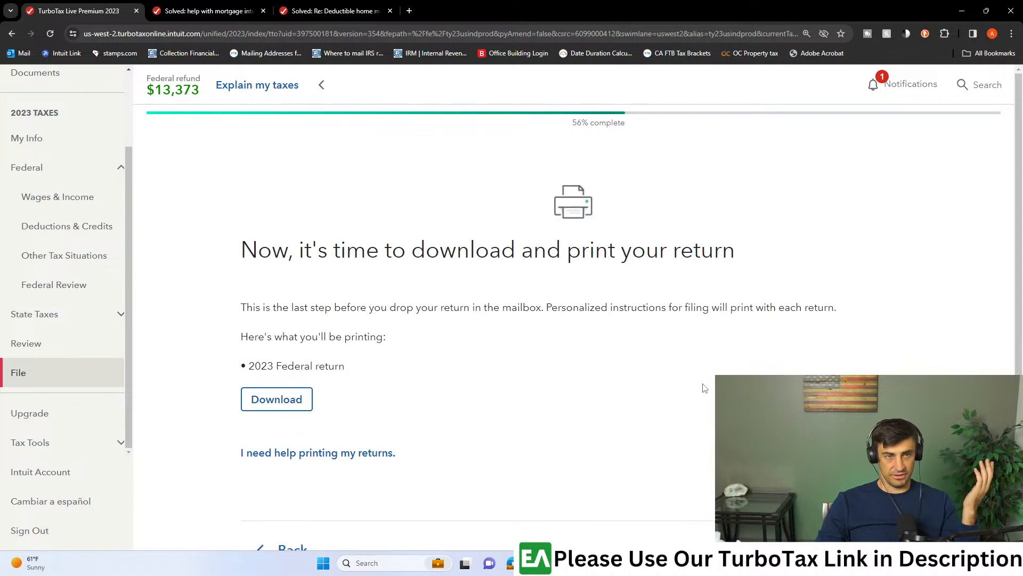
{"action": "left_click", "coordinate": [311, 404]}
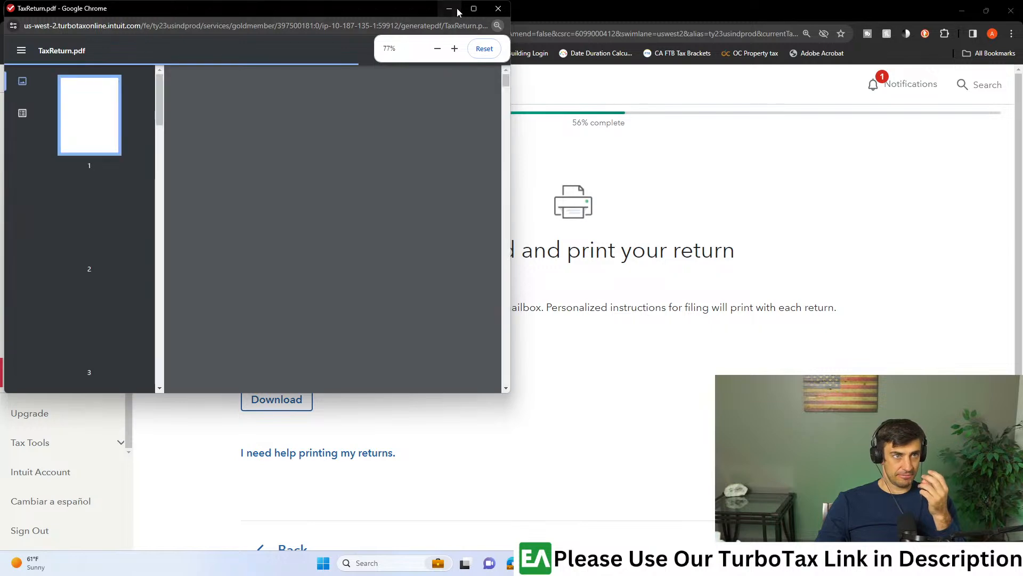
- Maximize the return PDF and examine Schedule 1 on page 5, highlighting the Other income amount on line 8z
{"action": "left_click", "coordinate": [472, 10]}
{"action": "left_click", "coordinate": [113, 325]}
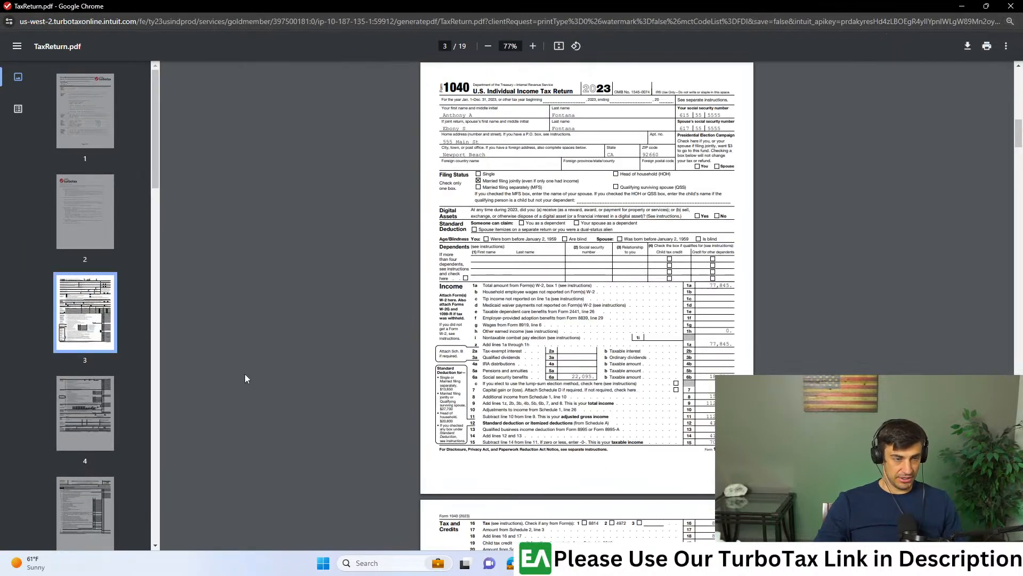
{"action": "scroll", "coordinate": [95, 391], "scroll_direction": "down", "scroll_amount": 3}
{"action": "left_click", "coordinate": [93, 390]}
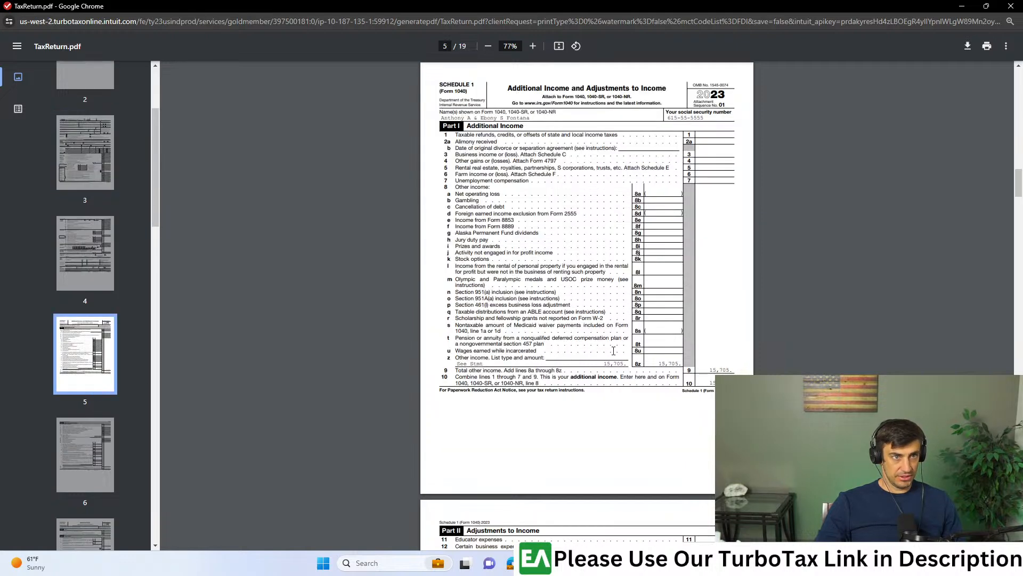
{"action": "scroll", "coordinate": [655, 417], "scroll_direction": "up", "scroll_amount": 5, "text": "ctrl"}
{"action": "left_click_drag", "start_coordinate": [273, 292], "coordinate": [682, 295]}
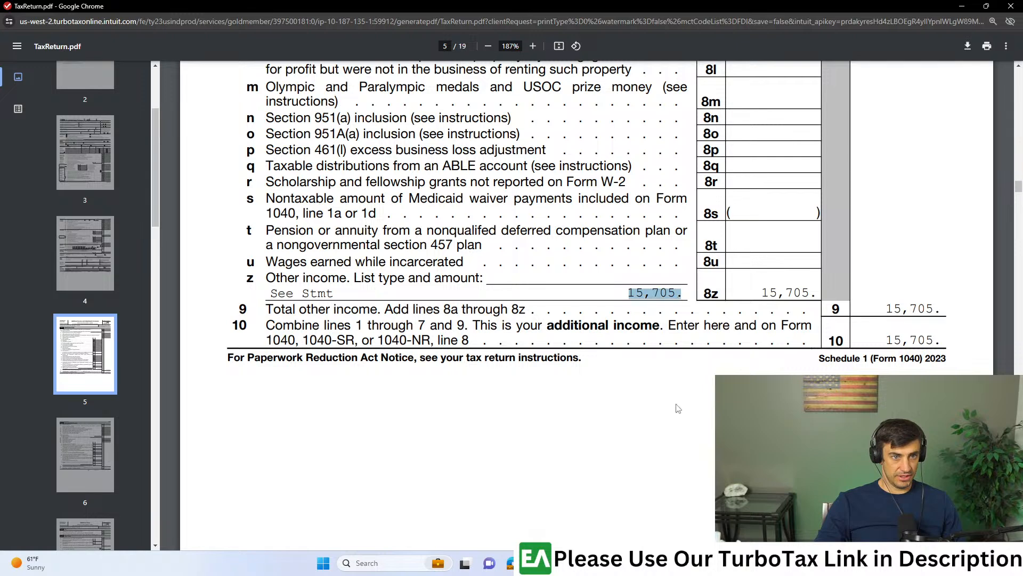
- Switch to Adobe Acrobat to compare the 1099-MISC's Box 3 amount with line 8z of Schedule 1 in the return PDF
{"action": "mouse_move", "coordinate": [588, 562]}
{"action": "left_click", "coordinate": [653, 506]}
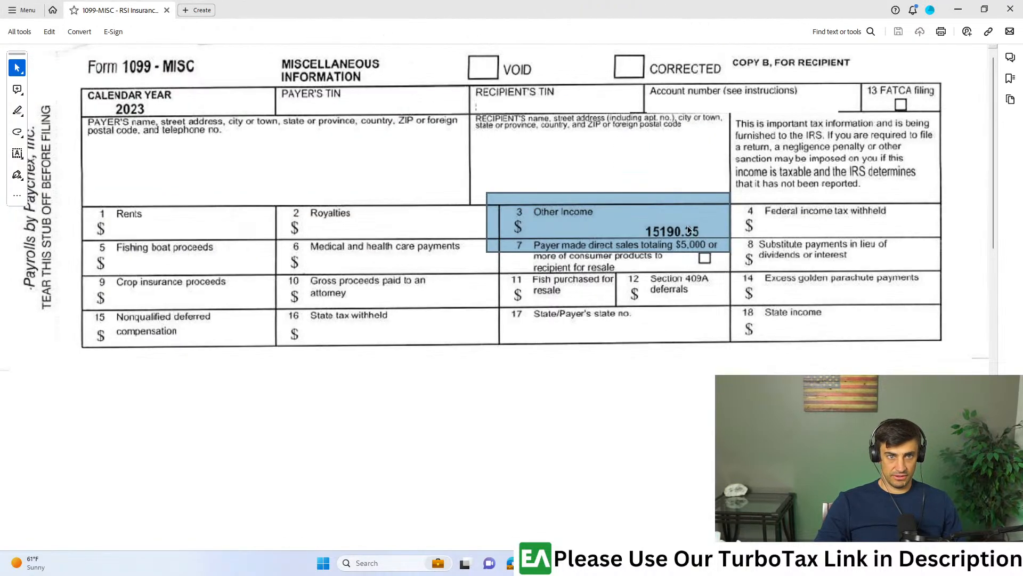
{"action": "left_click_drag", "start_coordinate": [803, 6], "coordinate": [626, 0]}
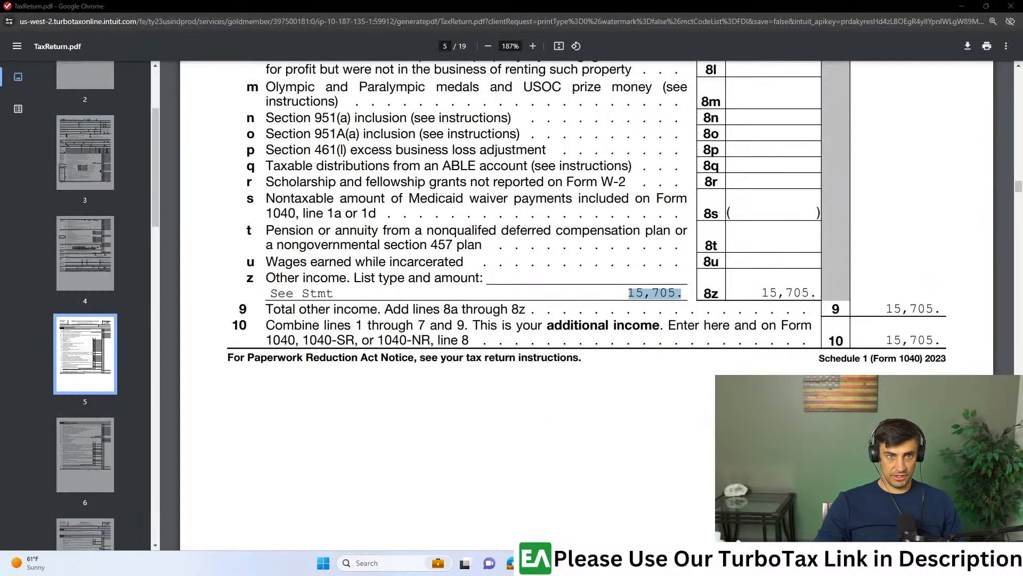
{"action": "left_click", "coordinate": [854, 283]}
{"action": "left_click_drag", "start_coordinate": [811, 288], "coordinate": [764, 292]}
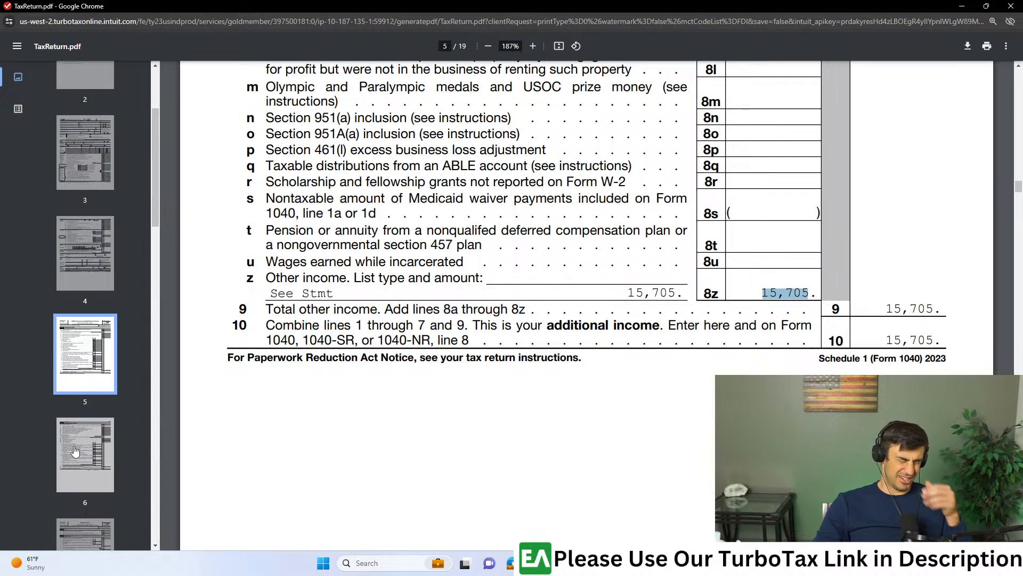
- Examine the Other Income continuation statement on page 19, checking the 1099-MISC and 1099-Q lines, and close the return PDF
{"action": "scroll", "coordinate": [75, 452], "scroll_direction": "down", "scroll_amount": 10}
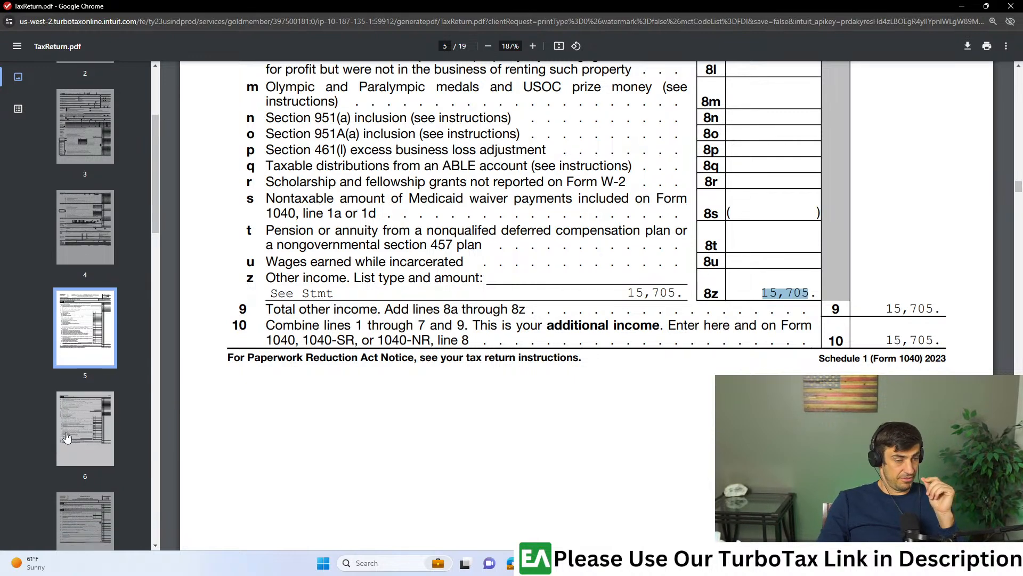
{"action": "scroll", "coordinate": [72, 439], "scroll_direction": "down", "scroll_amount": 13}
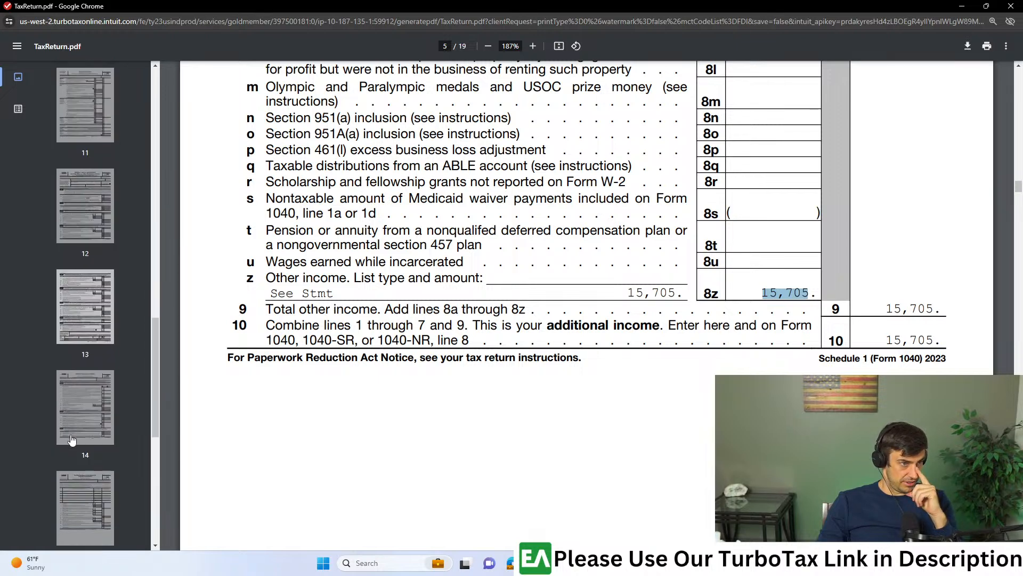
{"action": "scroll", "coordinate": [71, 439], "scroll_direction": "down", "scroll_amount": 3}
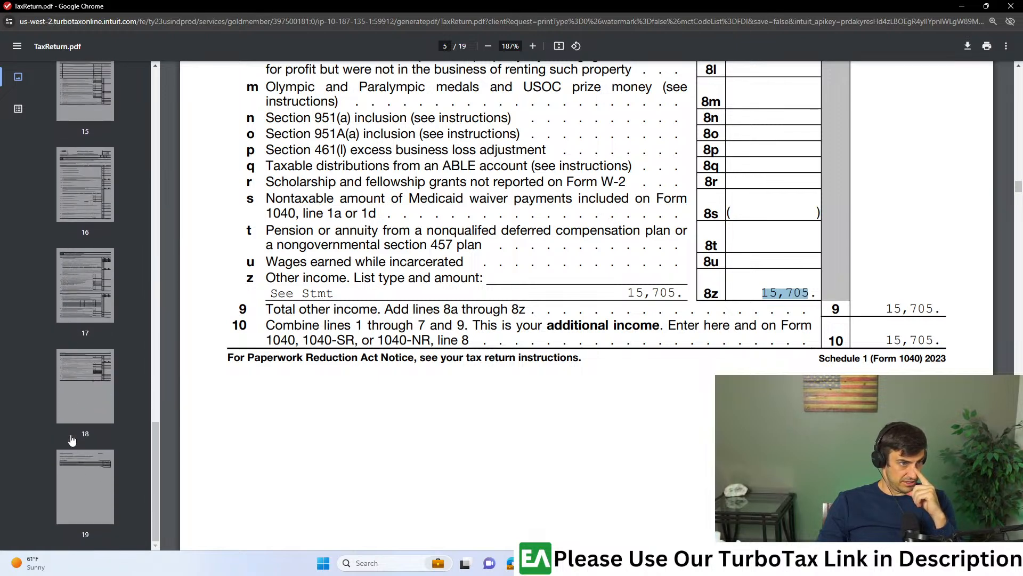
{"action": "left_click", "coordinate": [85, 493]}
{"action": "left_click_drag", "start_coordinate": [895, 262], "coordinate": [927, 320]}
{"action": "left_click", "coordinate": [546, 309]}
{"action": "left_click_drag", "start_coordinate": [510, 279], "coordinate": [254, 281]}
{"action": "double_click", "coordinate": [926, 281]}
{"action": "scroll", "coordinate": [119, 244], "scroll_direction": "up", "scroll_amount": 8}
{"action": "scroll", "coordinate": [116, 249], "scroll_direction": "up", "scroll_amount": 5}
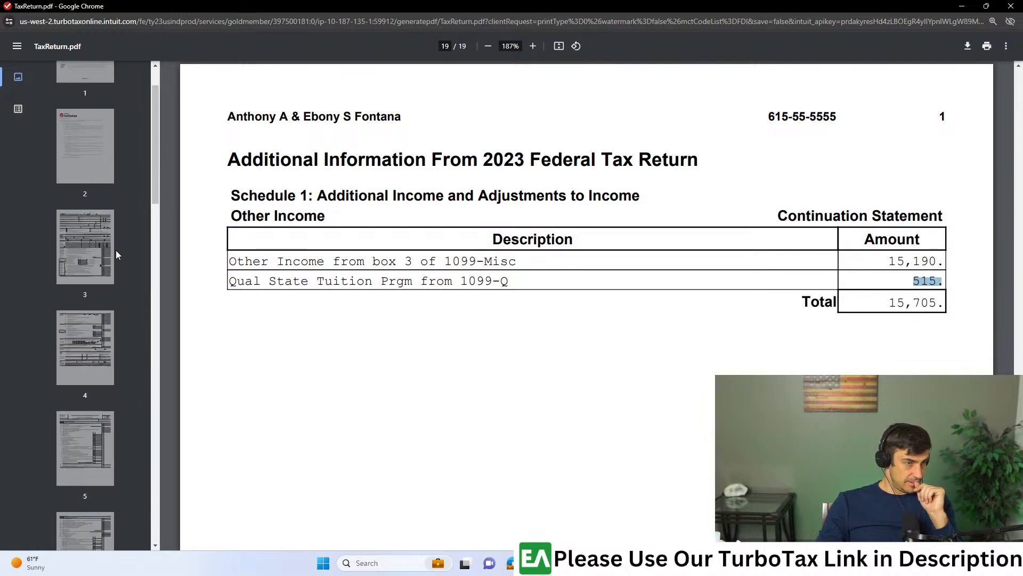
{"action": "left_click", "coordinate": [1011, 6]}
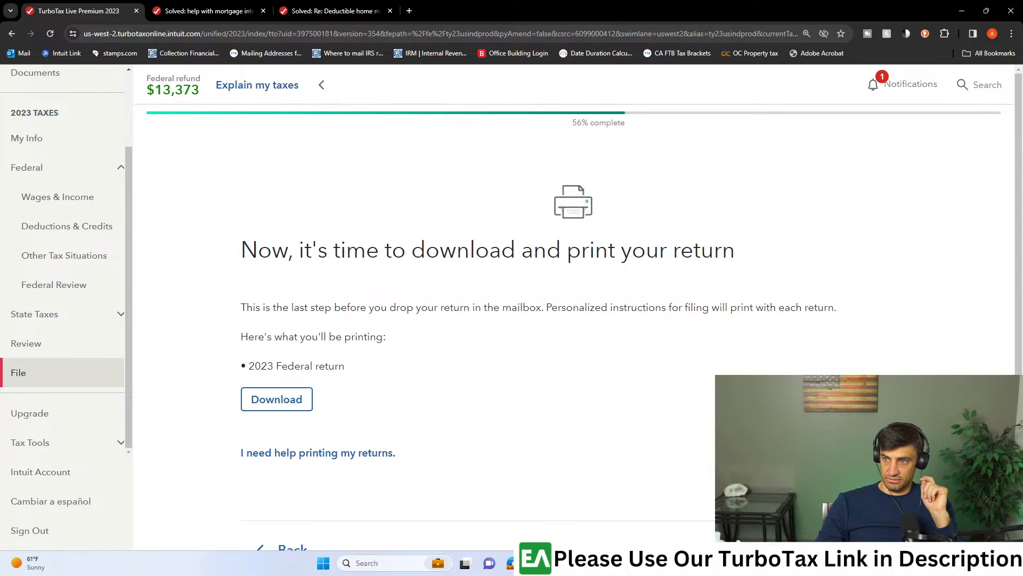
- Return to Deductions & Credits and search the tax break topics for 529
{"action": "left_click", "coordinate": [536, 563]}
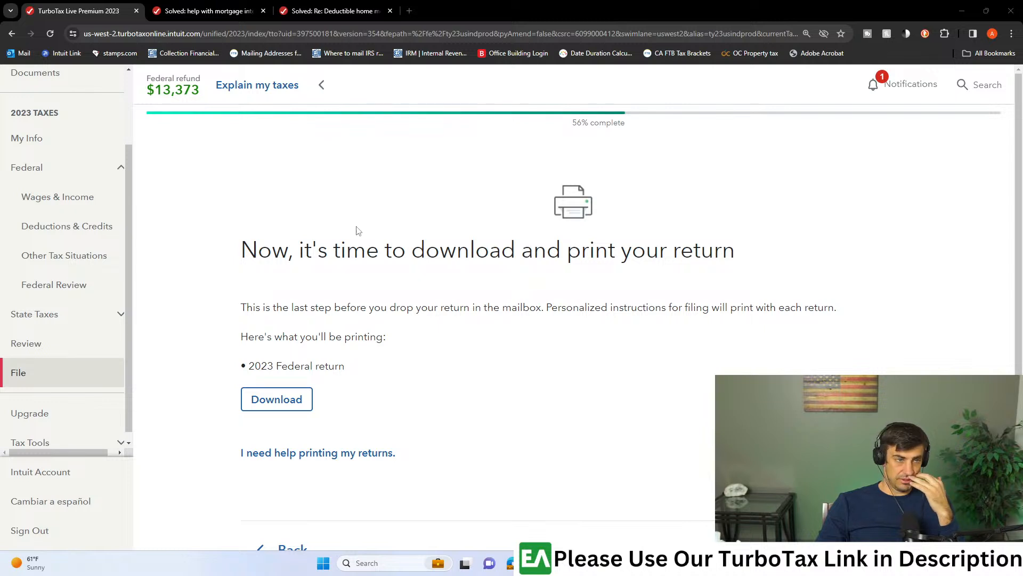
{"action": "left_click", "coordinate": [78, 226]}
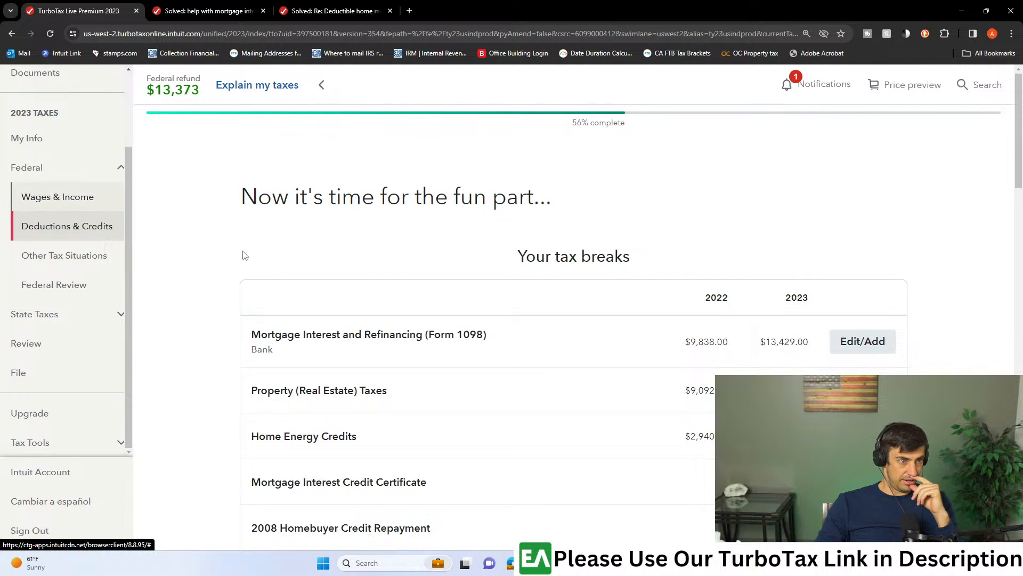
{"action": "scroll", "coordinate": [525, 318], "scroll_direction": "down", "scroll_amount": 6}
{"action": "scroll", "coordinate": [525, 319], "scroll_direction": "down", "scroll_amount": 7}
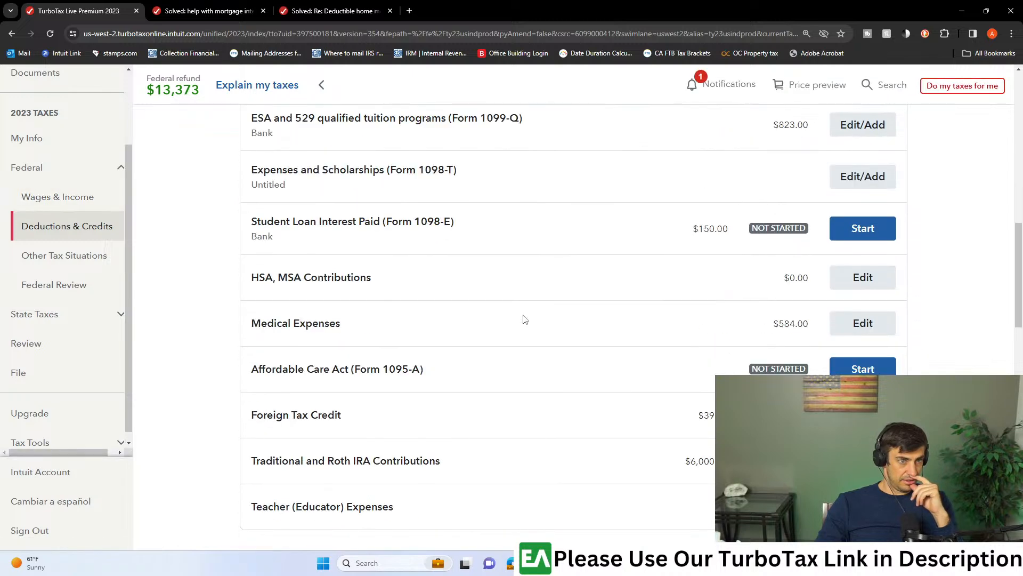
{"action": "scroll", "coordinate": [525, 319], "scroll_direction": "down", "scroll_amount": 4}
{"action": "scroll", "coordinate": [590, 333], "scroll_direction": "down", "scroll_amount": 4}
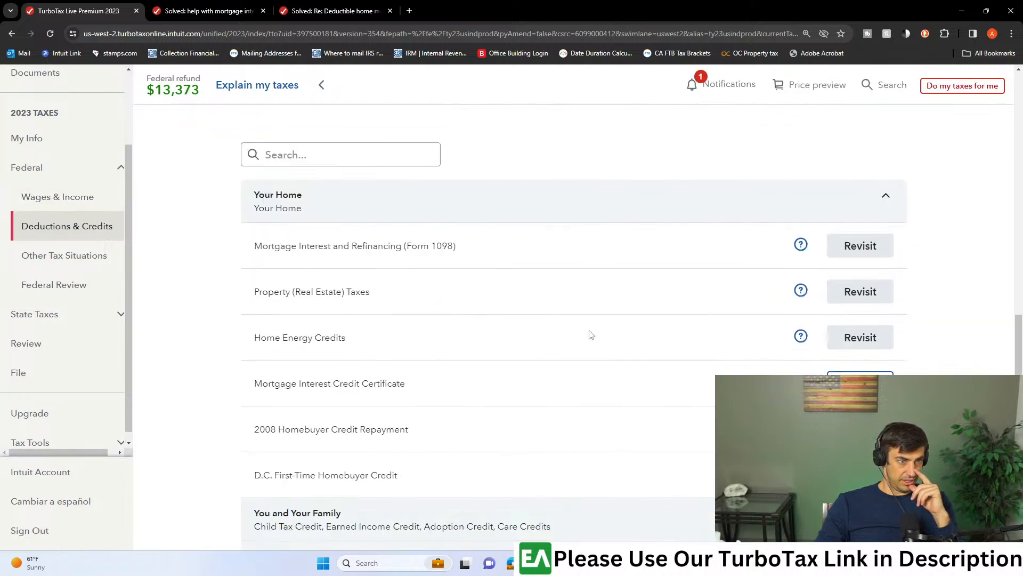
{"action": "scroll", "coordinate": [592, 335], "scroll_direction": "down", "scroll_amount": 4}
{"action": "scroll", "coordinate": [599, 340], "scroll_direction": "up", "scroll_amount": 7}
{"action": "left_click", "coordinate": [297, 313]}
{"action": "type", "text": "529"}
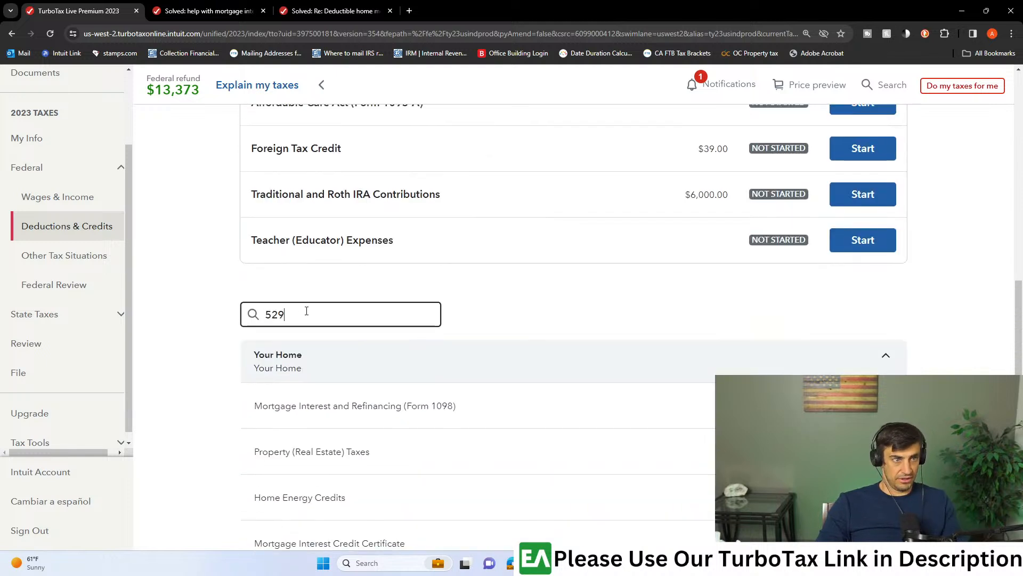
- Revisit the ESA and 529 topic, open the Bank 1099-Q entry to check its recipient, and return to the Form 1099-Q summary
{"action": "left_click", "coordinate": [863, 405]}
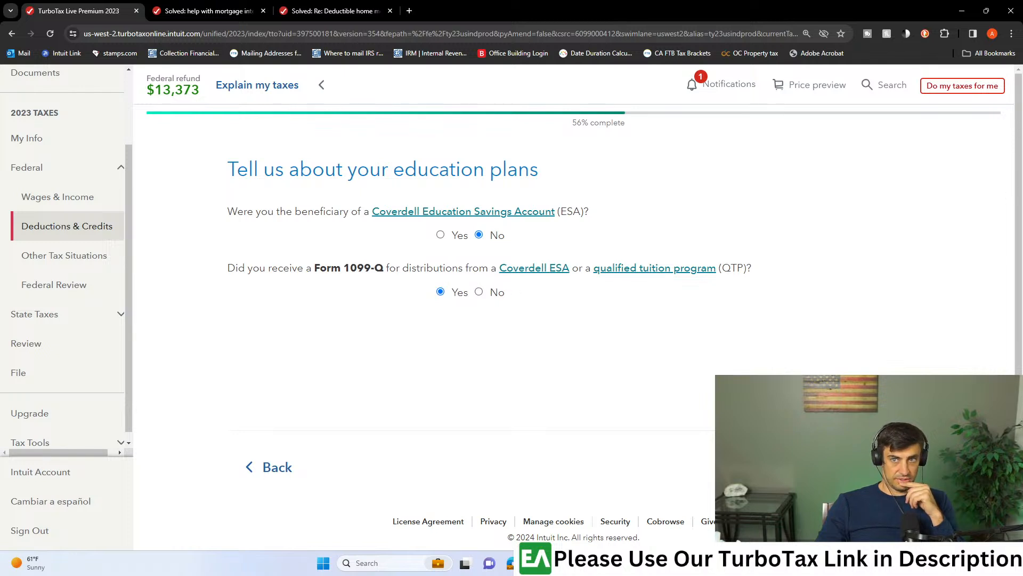
{"action": "left_click", "coordinate": [872, 467]}
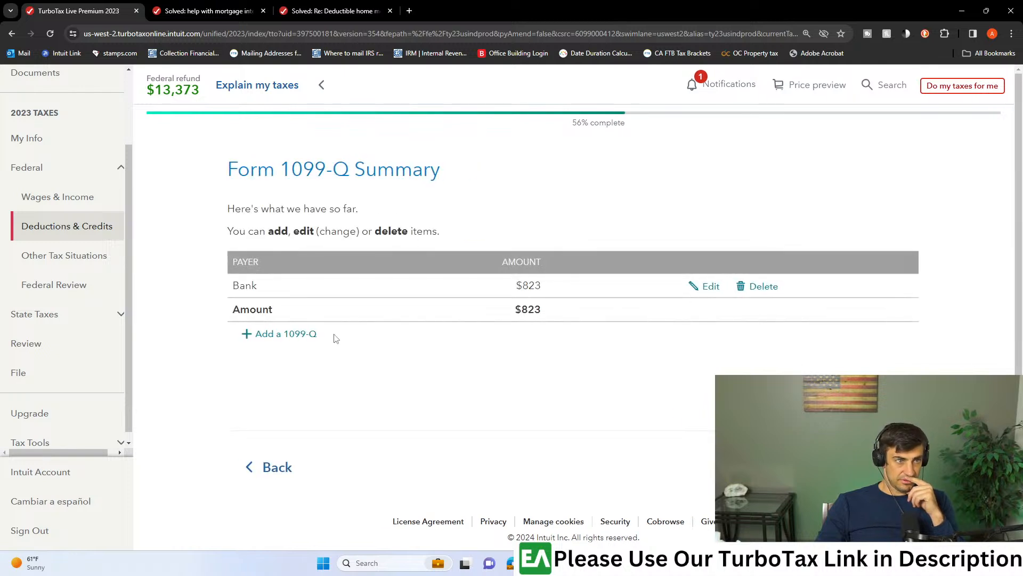
{"action": "left_click", "coordinate": [698, 293]}
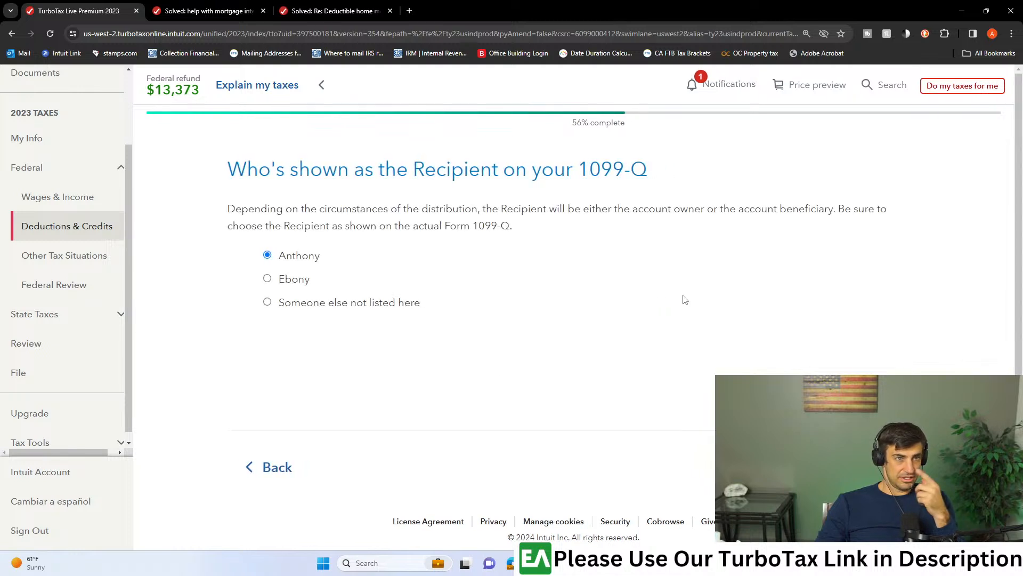
{"action": "left_click", "coordinate": [297, 465]}
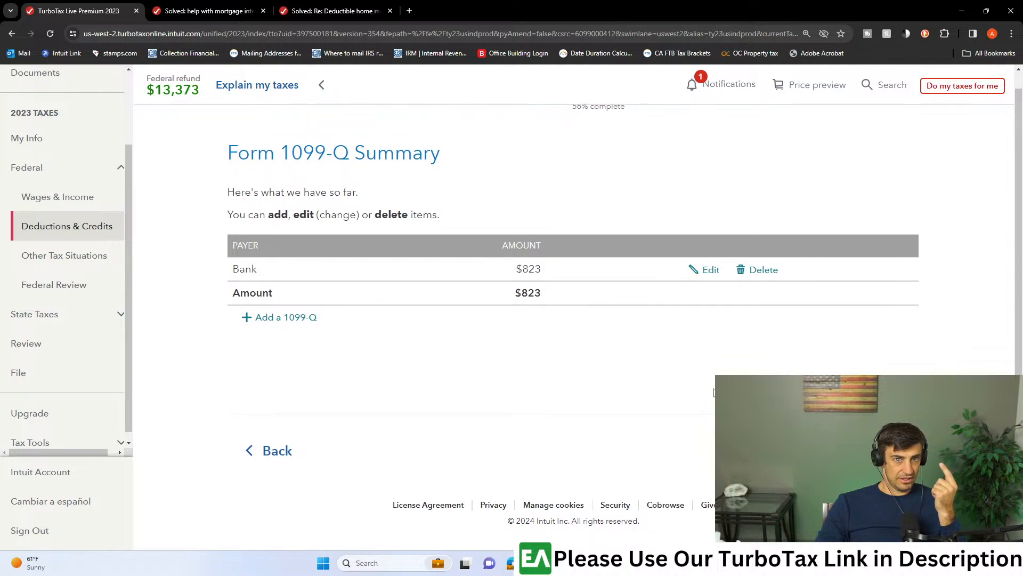
- Edit the Bank 1099-Q entry, keeping its recipient and someone not listed as the student, and proceed to the student list
{"action": "left_click", "coordinate": [710, 267]}
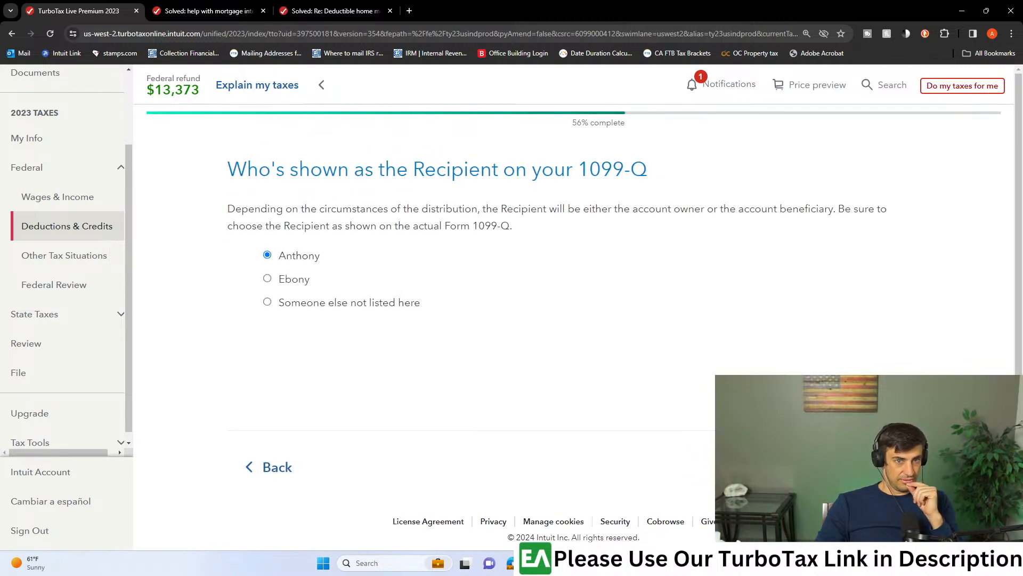
{"action": "left_click", "coordinate": [874, 467]}
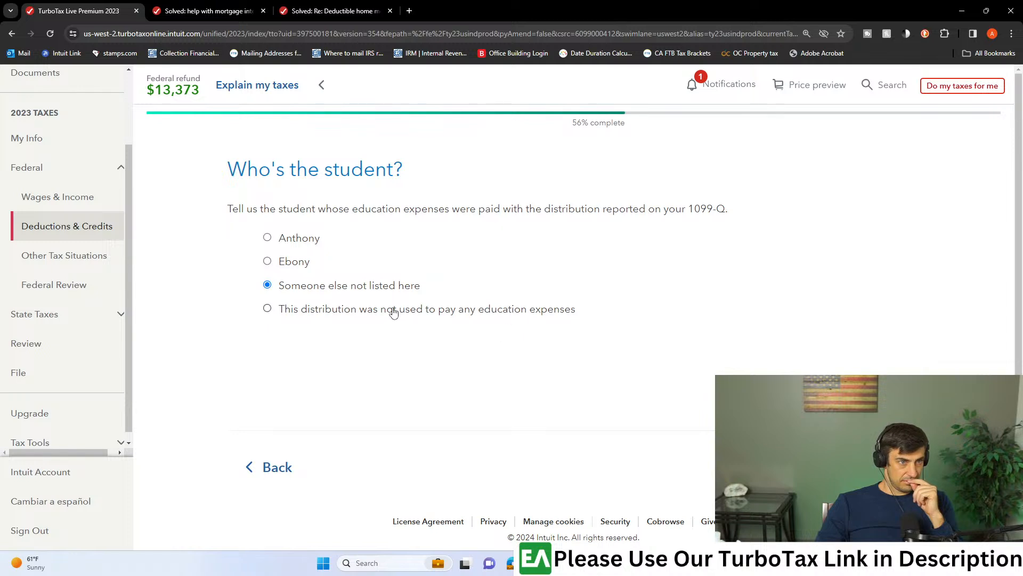
{"action": "left_click", "coordinate": [869, 467]}
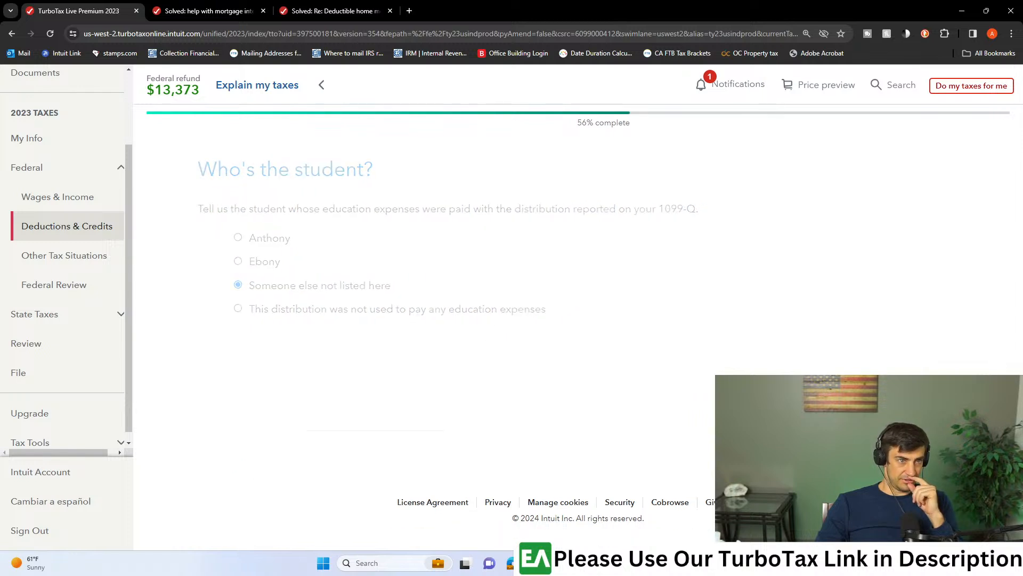
{"action": "left_click", "coordinate": [622, 390]}
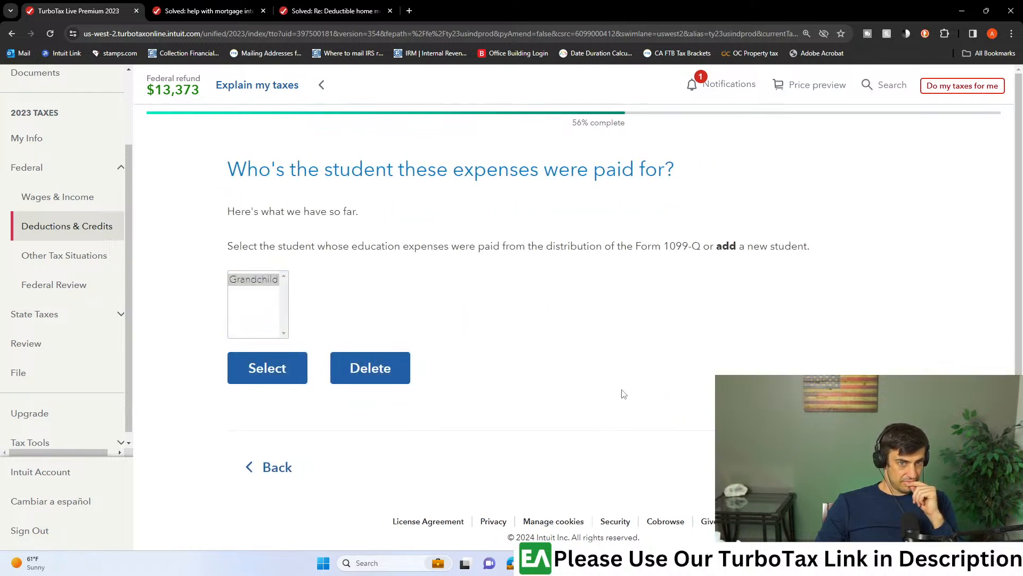
- Add a new student named grandchild2 as the person whose education expenses the 1099-Q distribution paid
{"action": "left_click", "coordinate": [264, 283]}
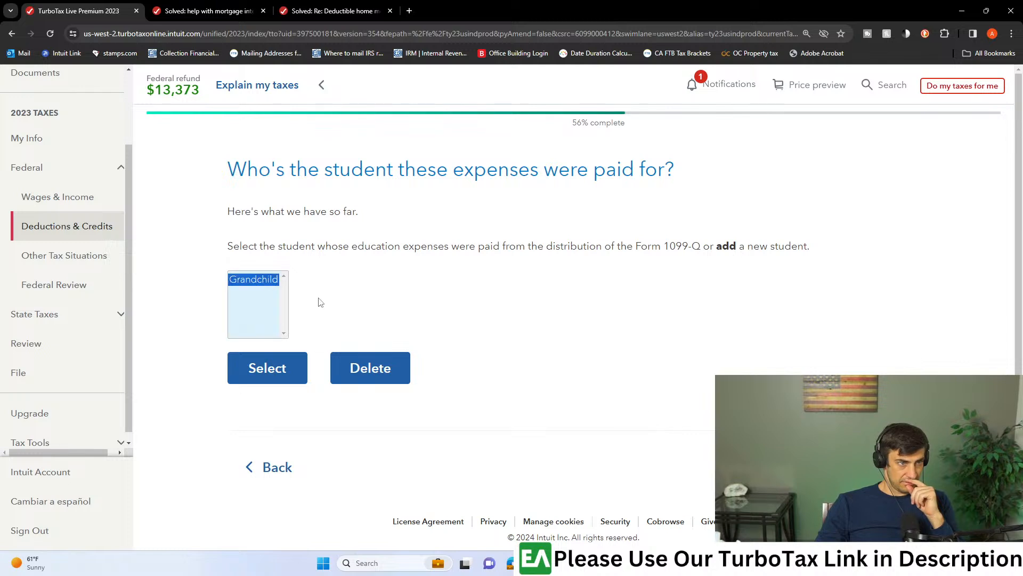
{"action": "left_click", "coordinate": [869, 467]}
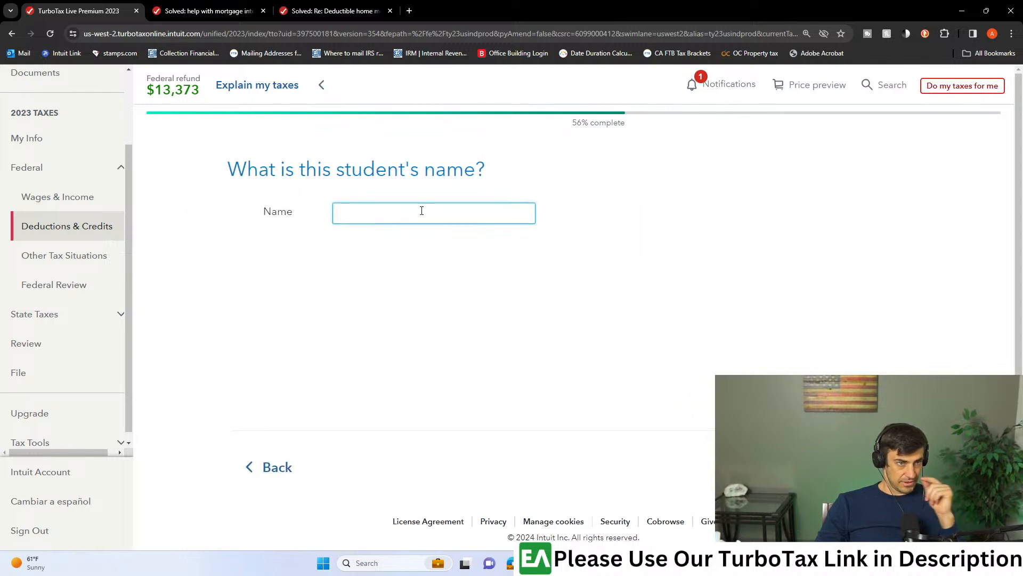
{"action": "type", "text": "grandch"}
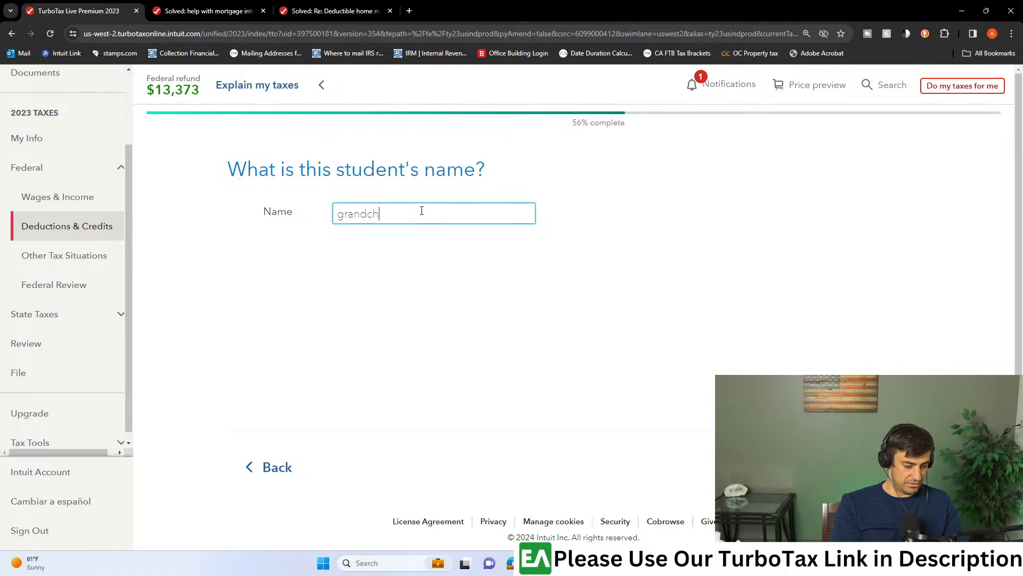
{"action": "type", "text": "ild"}
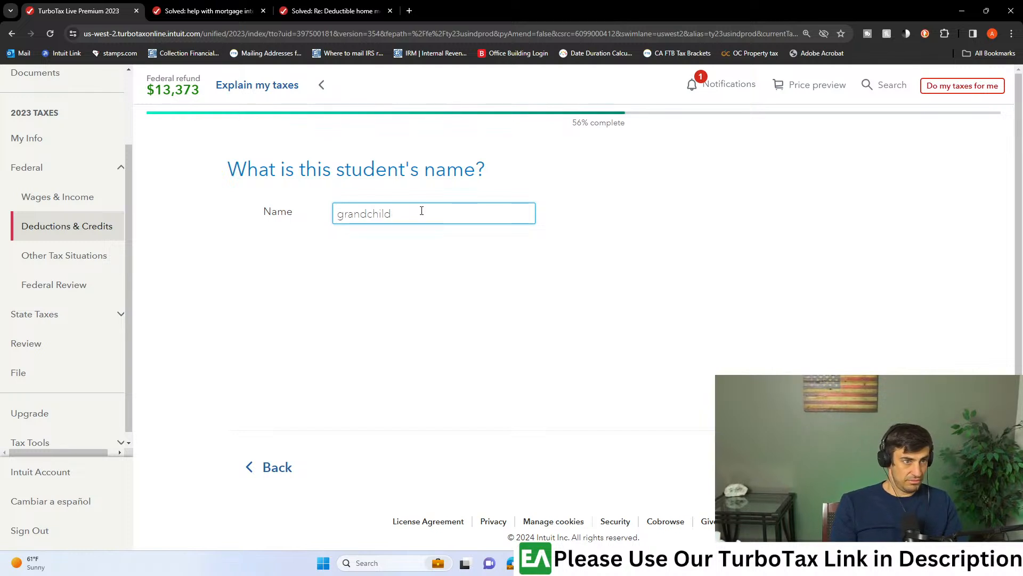
{"action": "type", "text": "222"}
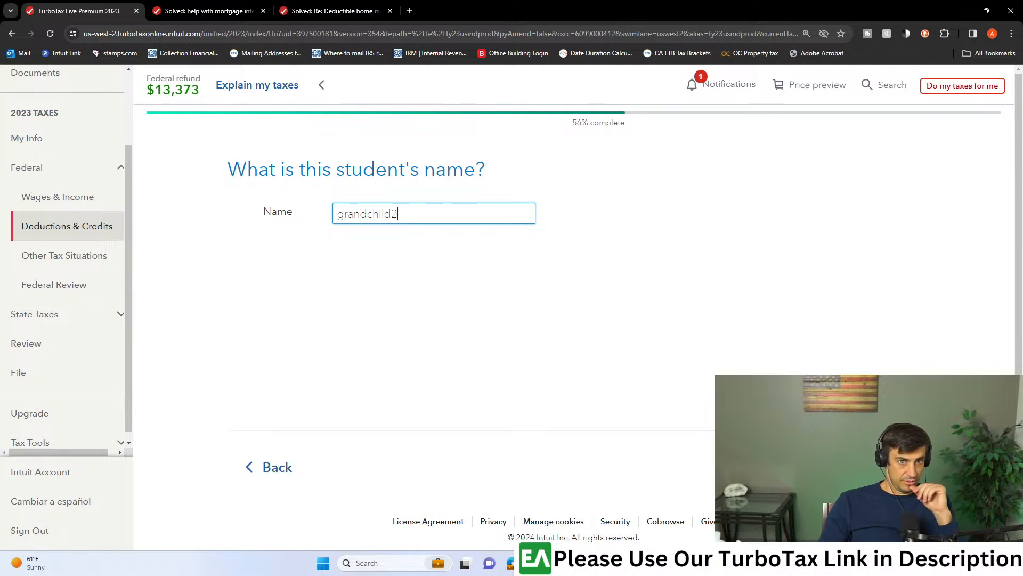
{"action": "key", "text": "Return"}
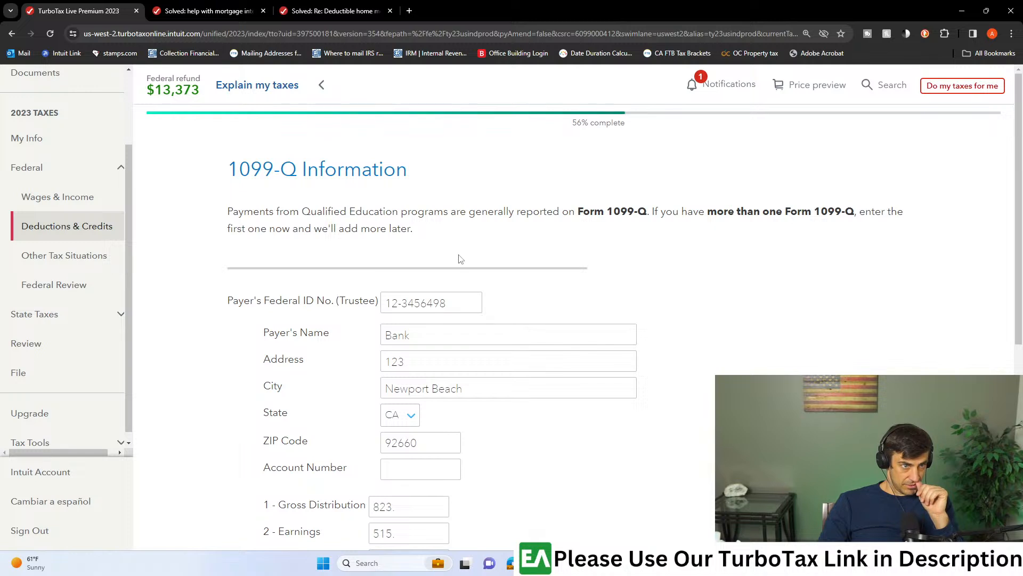
- Finish the remaining 1099-Q questions, keeping California as sponsor and No for death, disability and expense refund, and return to the summary
{"action": "scroll", "coordinate": [457, 258], "scroll_direction": "down", "scroll_amount": 3}
{"action": "scroll", "coordinate": [498, 450], "scroll_direction": "down", "scroll_amount": 3}
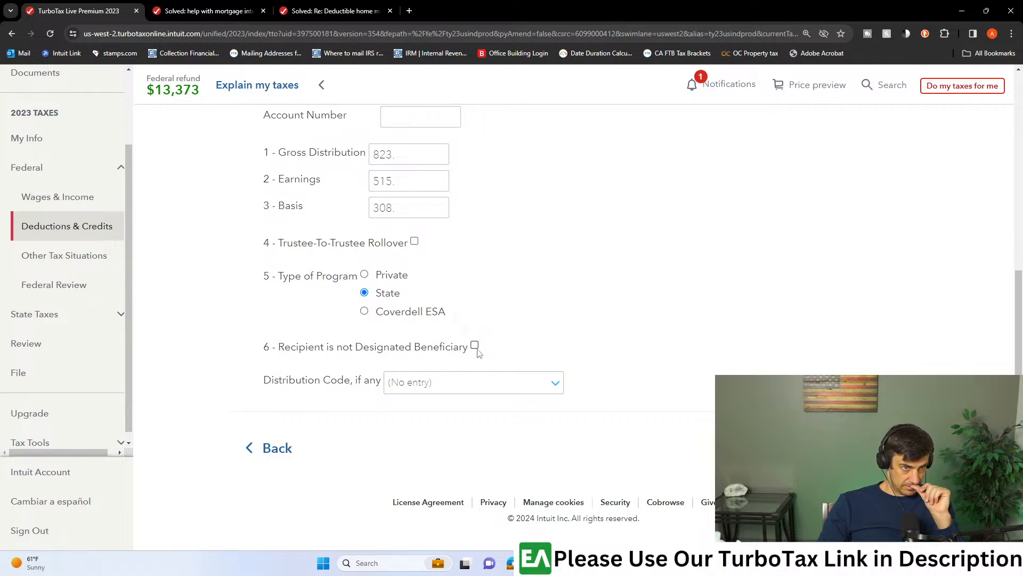
{"action": "left_click", "coordinate": [869, 448]}
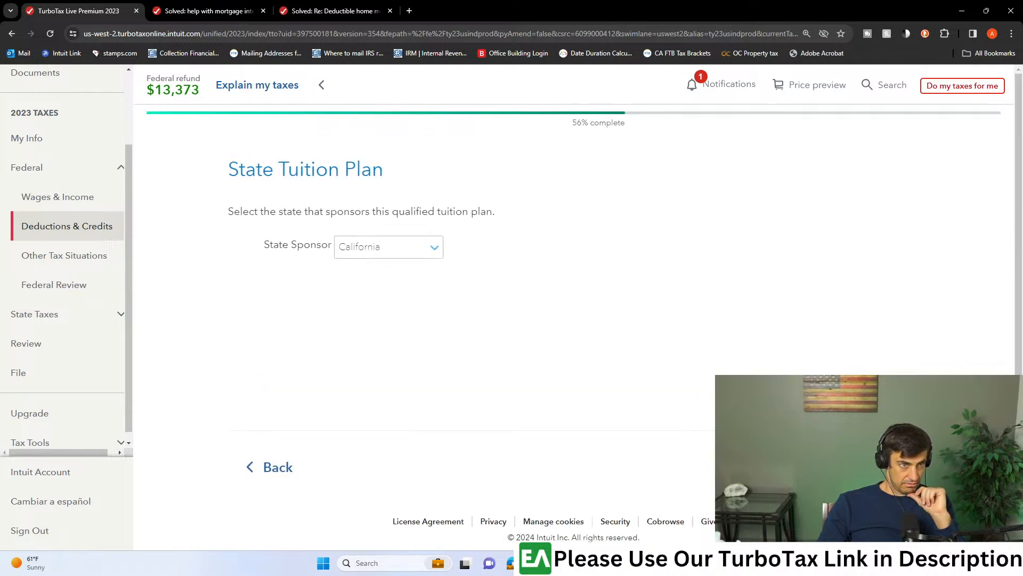
{"action": "left_click", "coordinate": [872, 466]}
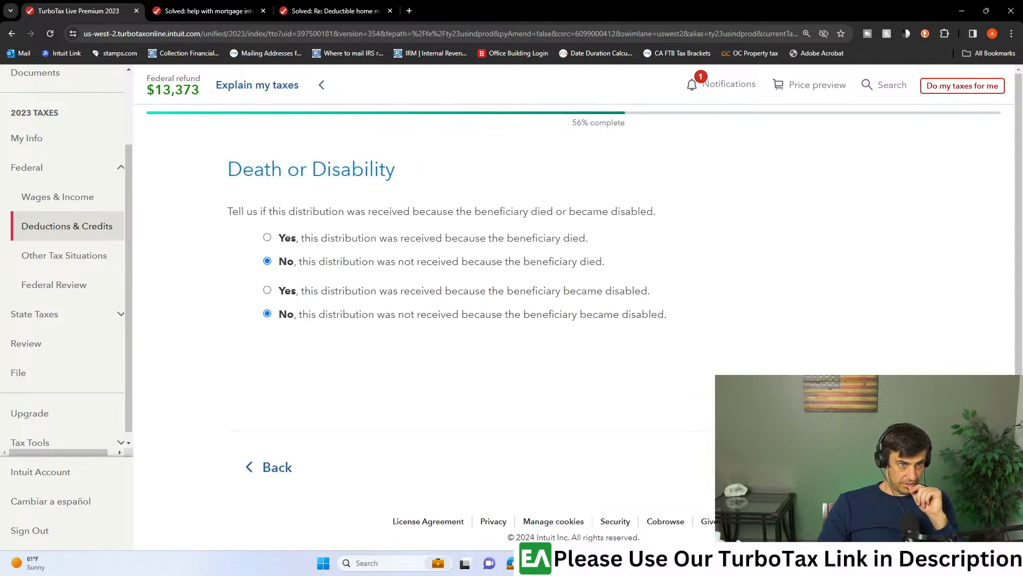
{"action": "left_click", "coordinate": [872, 466]}
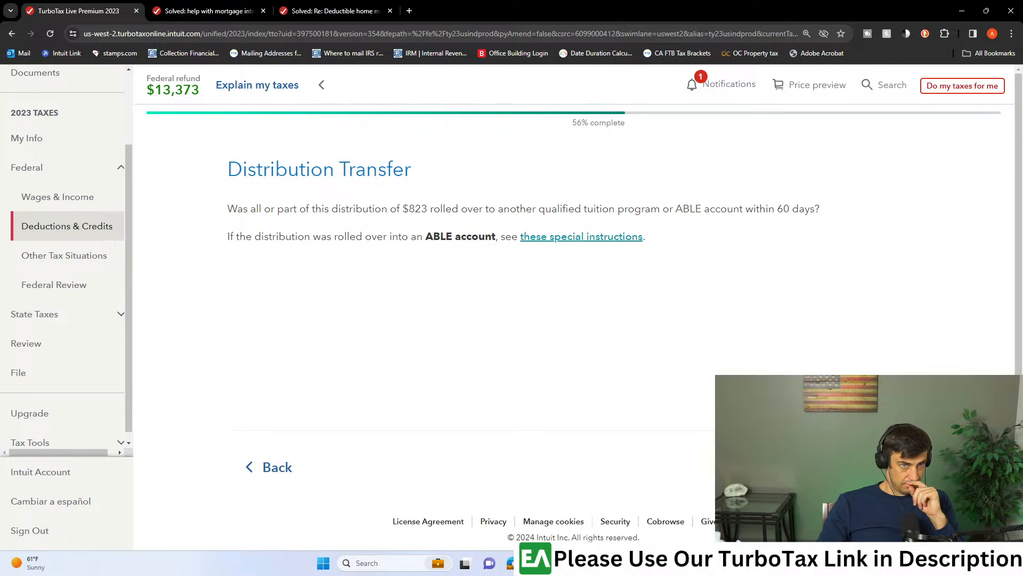
{"action": "left_click", "coordinate": [872, 466]}
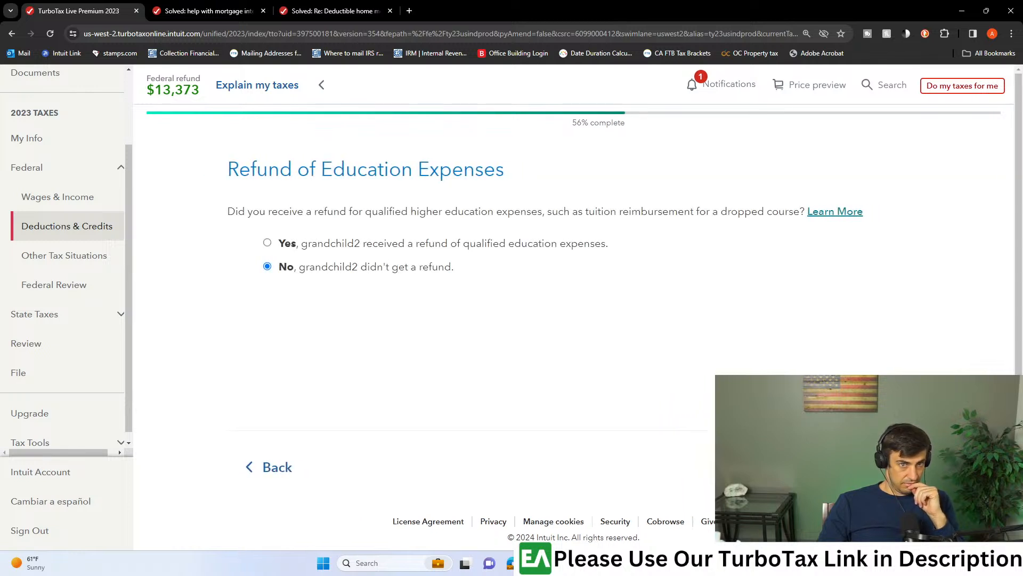
{"action": "left_click", "coordinate": [871, 466]}
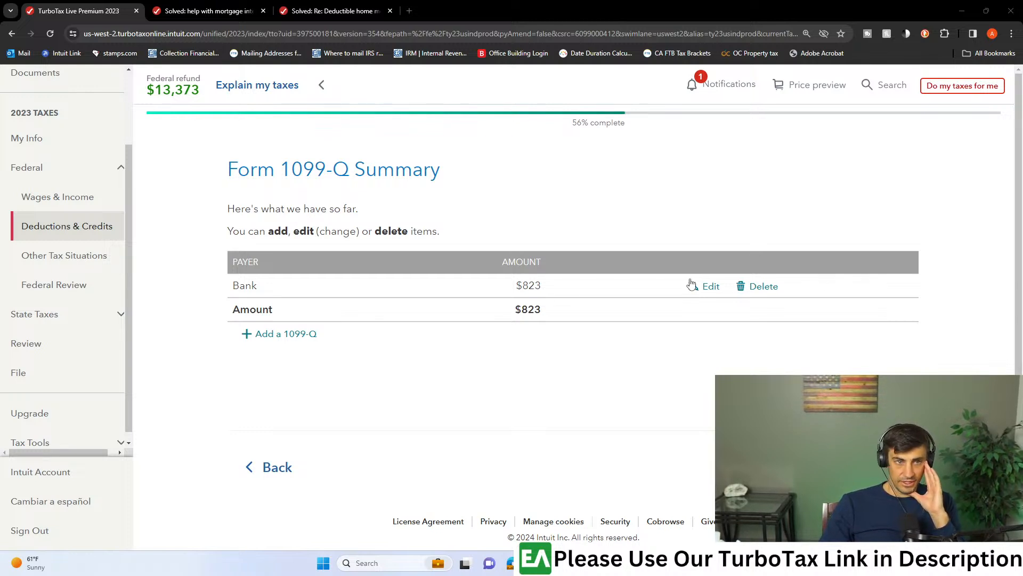
- Search the web in a new browser tab for "how to input 1099-q turbotax"
{"action": "left_click", "coordinate": [409, 11]}
{"action": "type", "text": "how to input 109-"}
{"action": "key", "text": "BackSpace"}
{"action": "key", "text": "BackSpace"}
{"action": "type", "text": "9"}
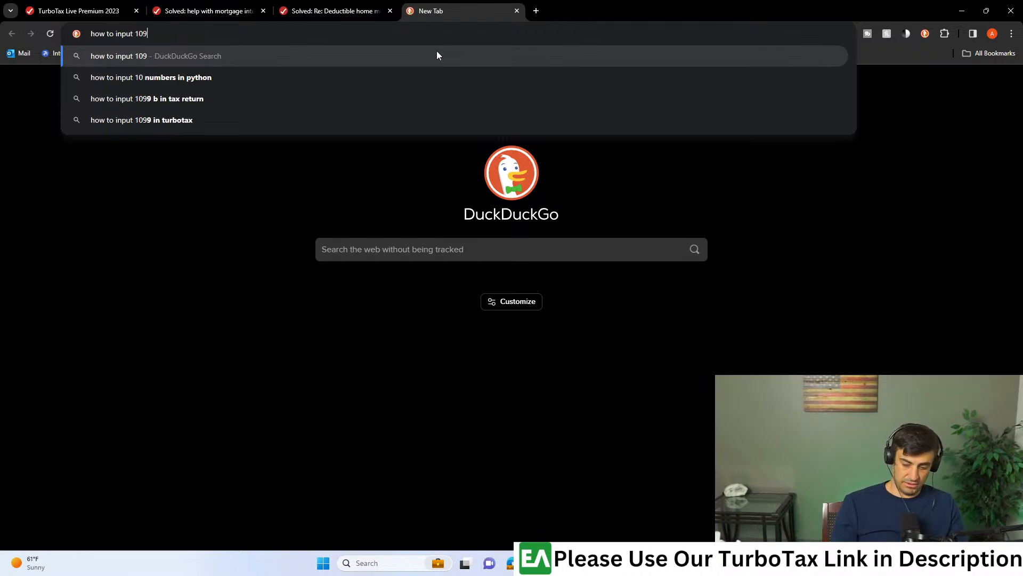
{"action": "type", "text": "9-q turbotax"}
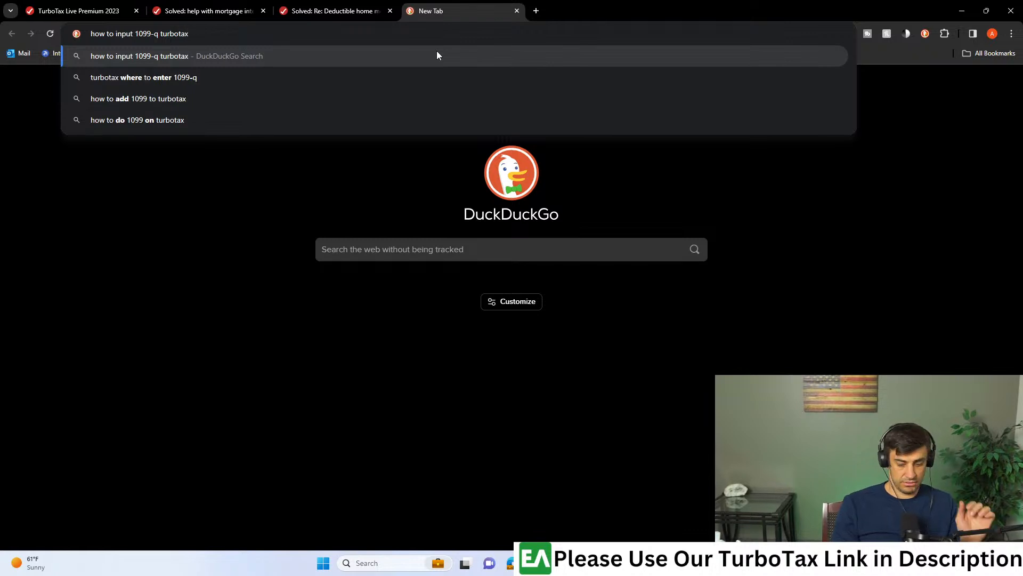
{"action": "key", "text": "Return"}
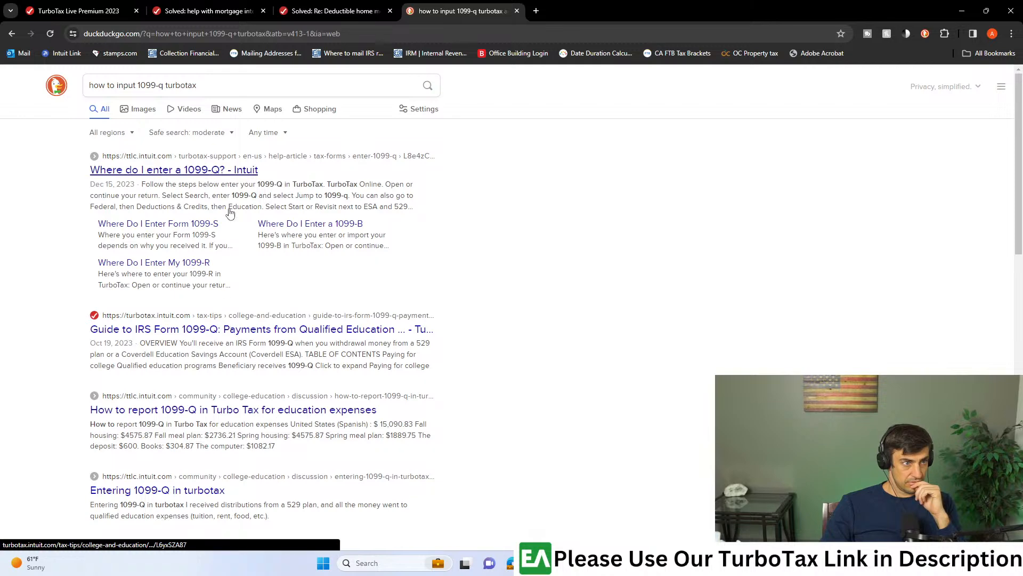
- Open the Intuit help article "Where do I enter a 1099-Q?" and expand its TurboTax Online instructions
{"action": "left_click", "coordinate": [220, 170]}
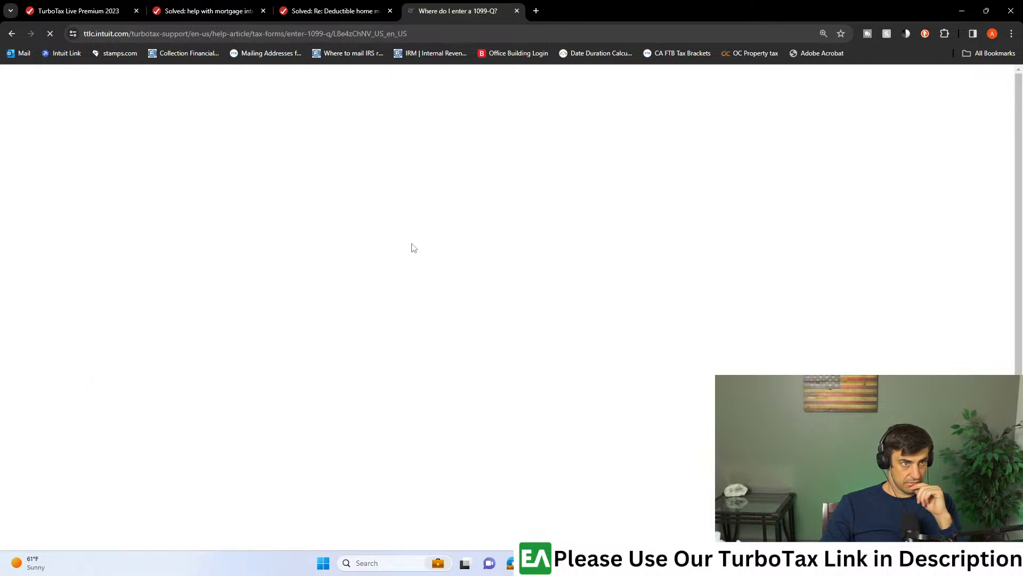
{"action": "scroll", "coordinate": [344, 329], "scroll_direction": "down", "scroll_amount": 5}
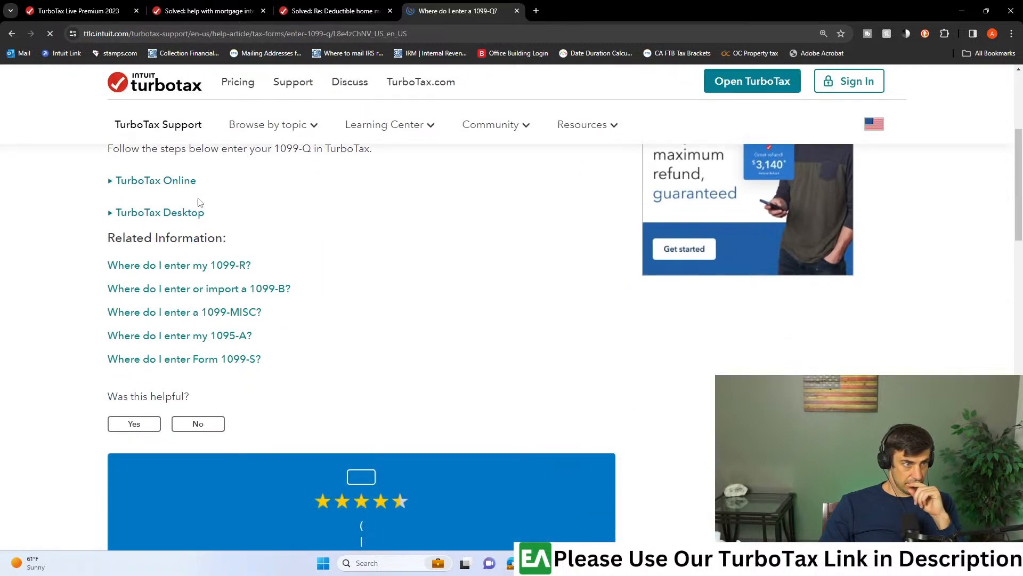
{"action": "left_click", "coordinate": [187, 182]}
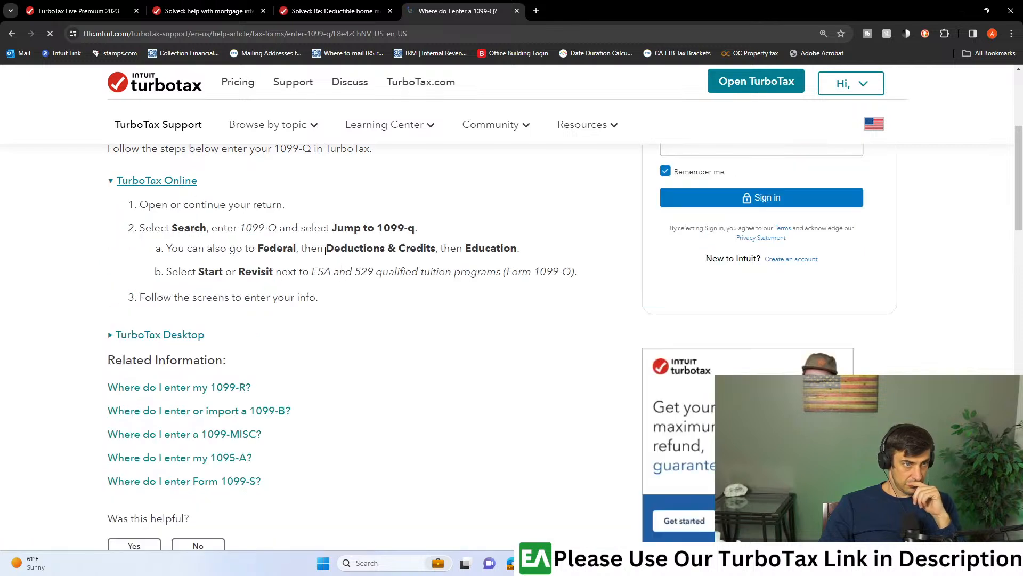
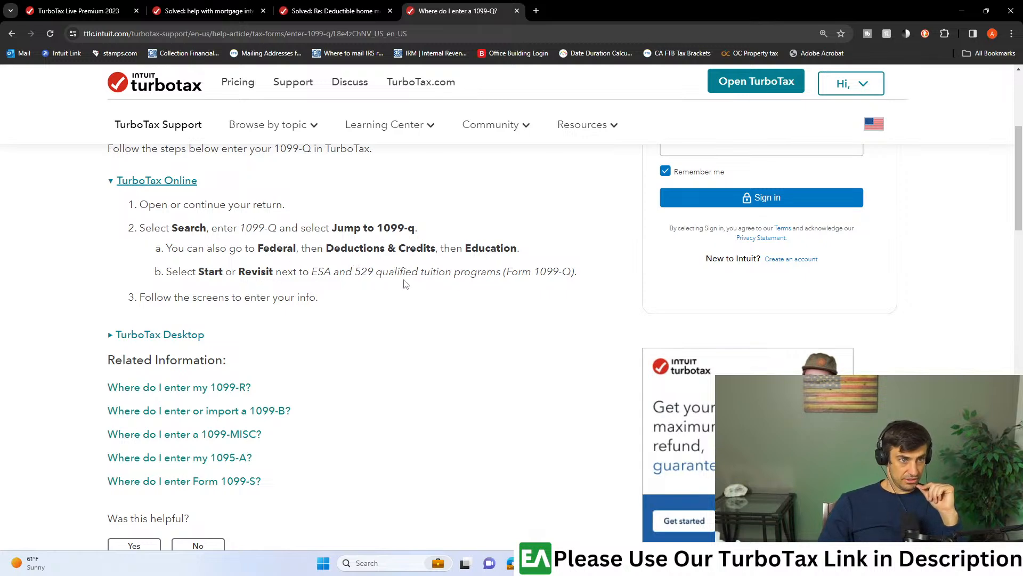
- Switch from the help article back to the tax return and open its Deductions & Credits overview
{"action": "scroll", "coordinate": [352, 299], "scroll_direction": "down", "scroll_amount": 8}
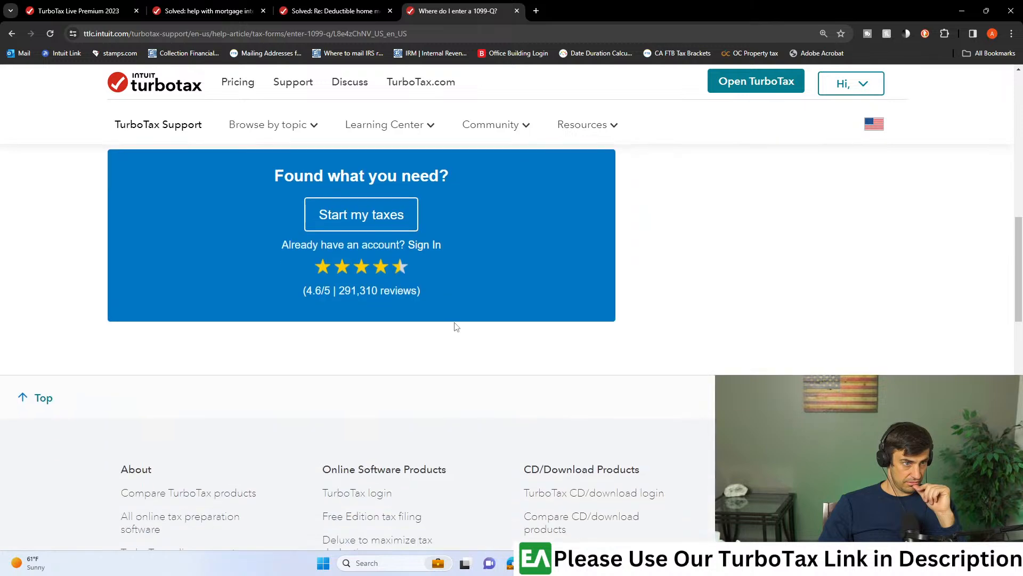
{"action": "scroll", "coordinate": [435, 337], "scroll_direction": "up", "scroll_amount": 8}
{"action": "left_click", "coordinate": [962, 10]}
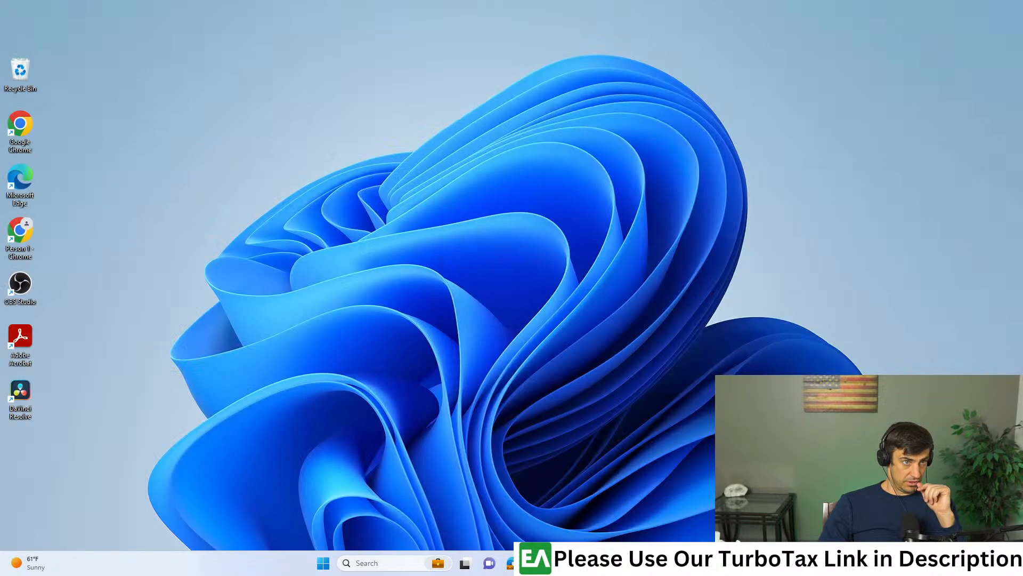
{"action": "mouse_move", "coordinate": [675, 563]}
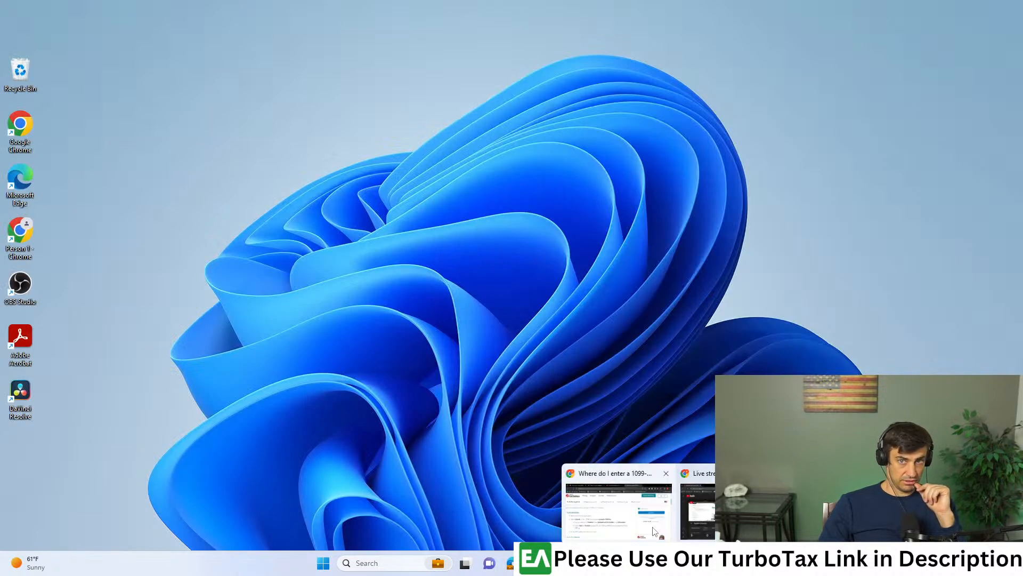
{"action": "left_click_drag", "start_coordinate": [0, 75], "coordinate": [411, 2]}
{"action": "left_click", "coordinate": [77, 12]}
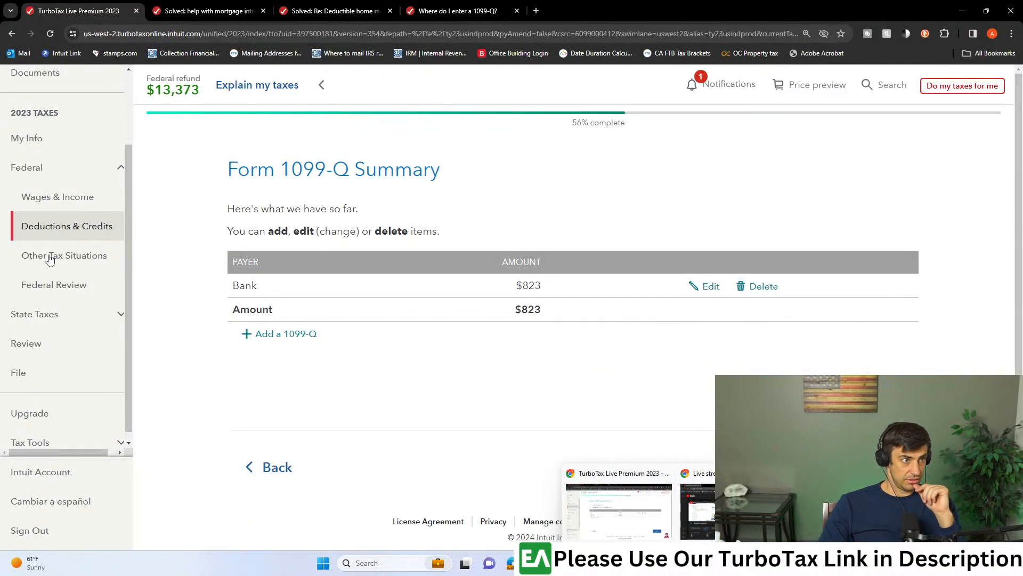
{"action": "left_click", "coordinate": [62, 235]}
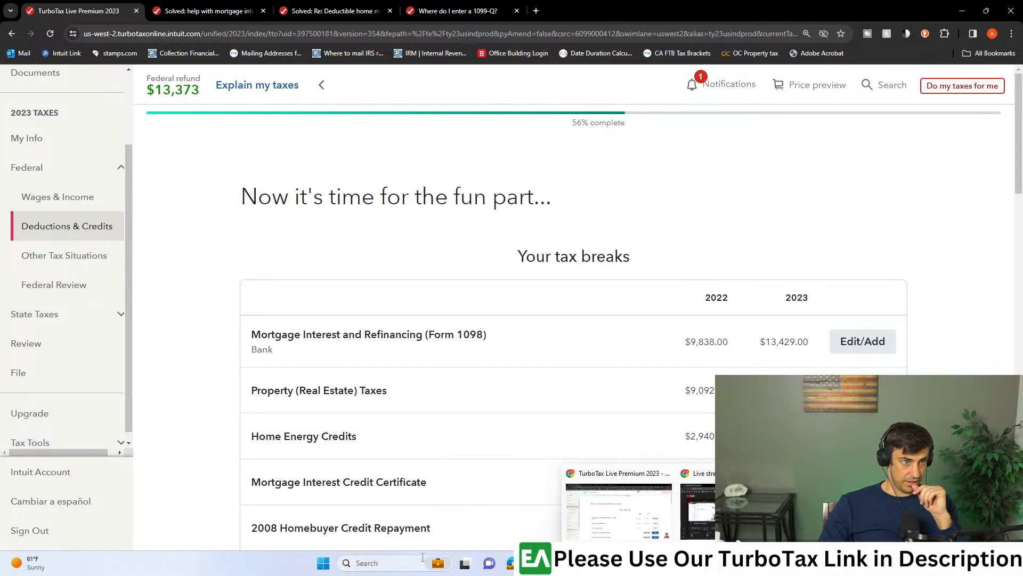
{"action": "left_click", "coordinate": [636, 510]}
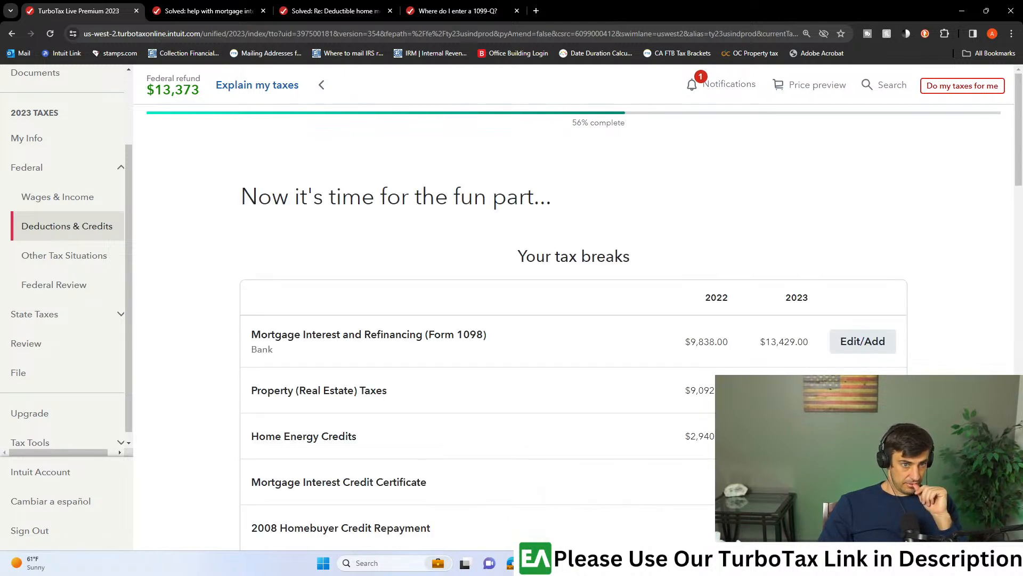
- Return to the 1099-Q help article and copy its title question "Where do I enter a 1099-Q" into the support search
{"action": "left_click", "coordinate": [457, 11]}
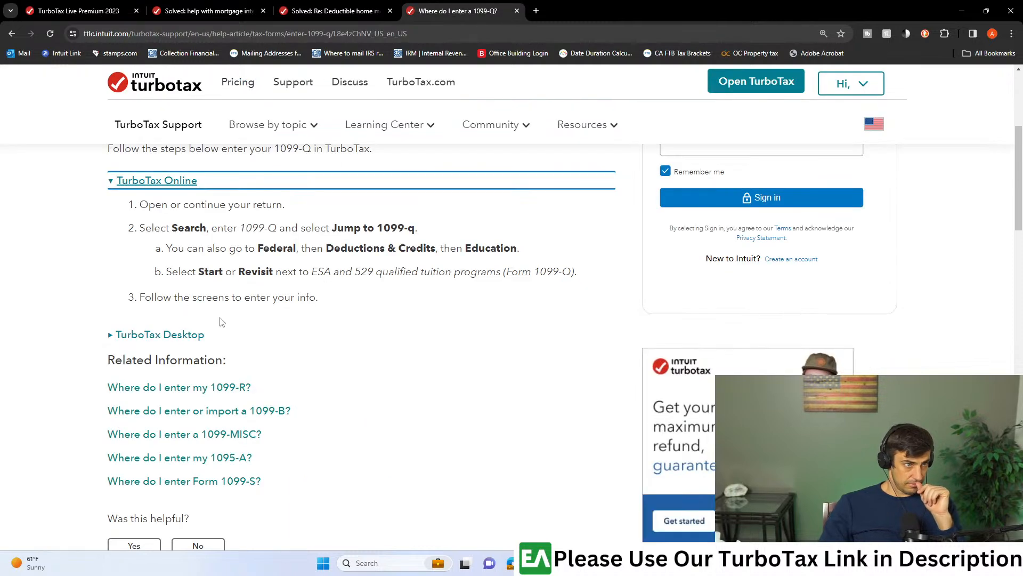
{"action": "scroll", "coordinate": [293, 398], "scroll_direction": "up", "scroll_amount": 4}
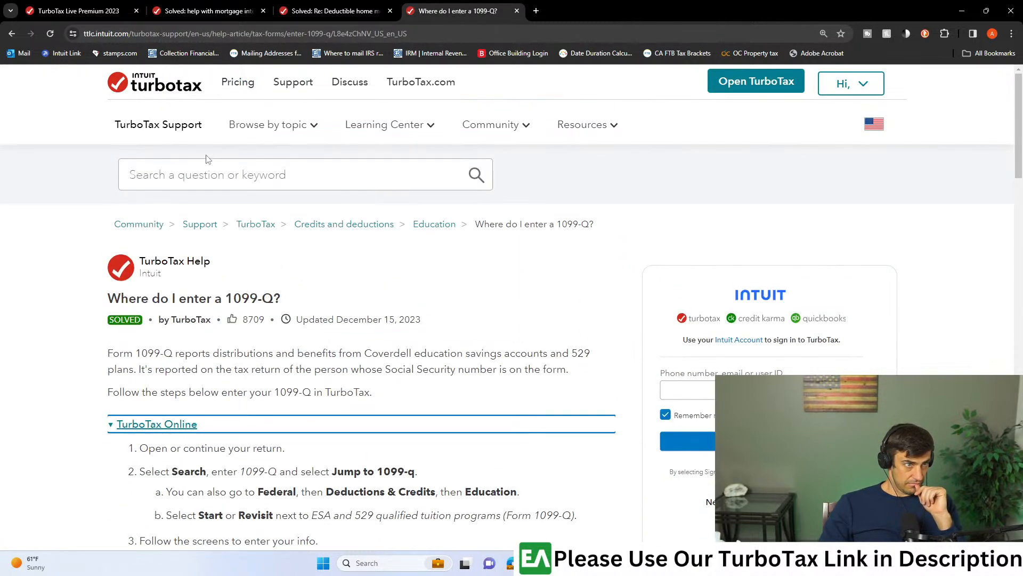
{"action": "left_click_drag", "start_coordinate": [274, 300], "coordinate": [109, 301]}
{"action": "key", "text": "ctrl+c"}
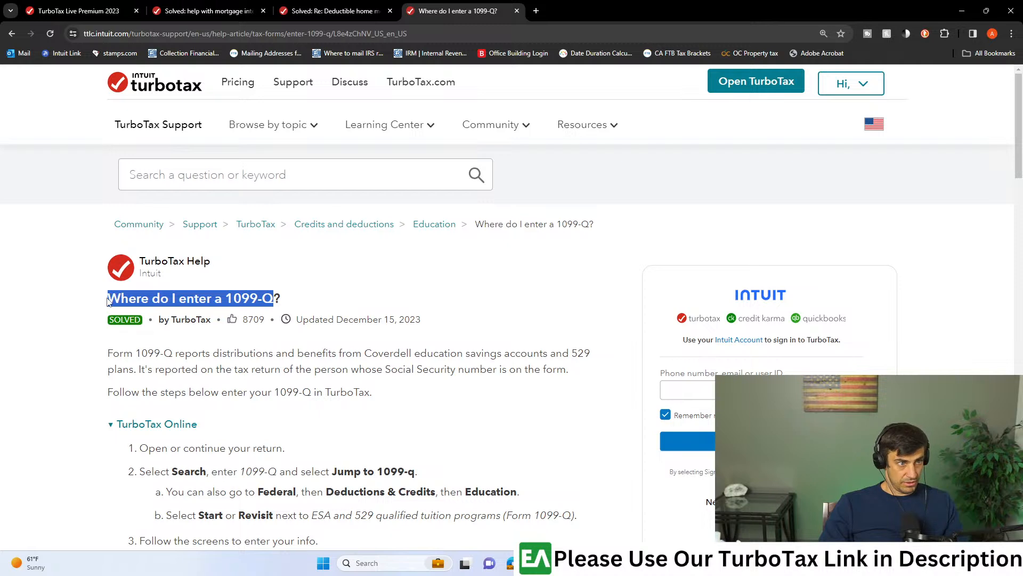
{"action": "left_click", "coordinate": [205, 177]}
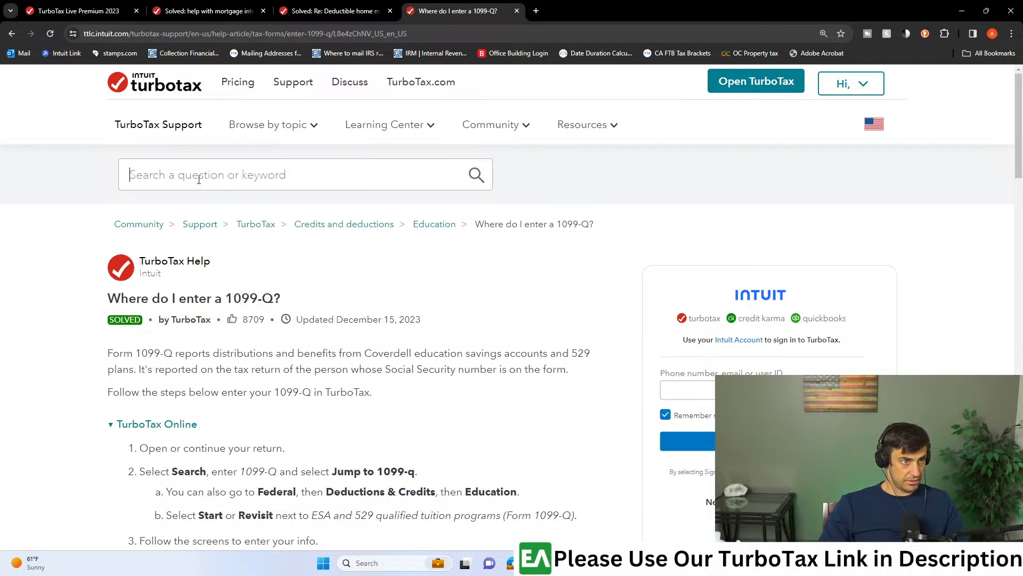
{"action": "type", "text": "v"}
{"action": "key", "text": "BackSpace"}
{"action": "key", "text": "ctrl+v"}
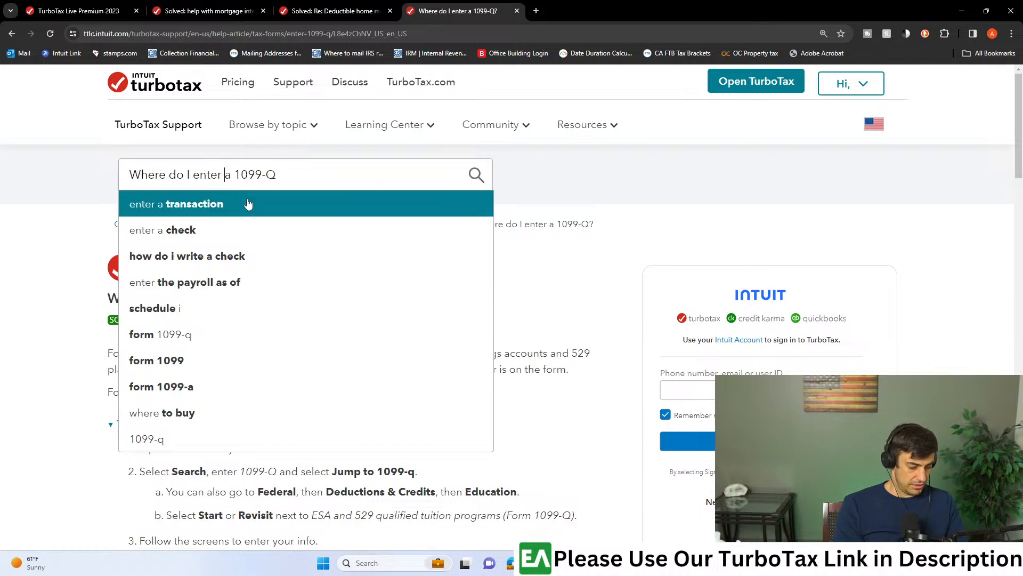
- Change the support search text to "Where do I enter education expenses 1099-Q" and run the search
{"action": "type", "text": "educatio"}
{"action": "type", "text": "n expens"}
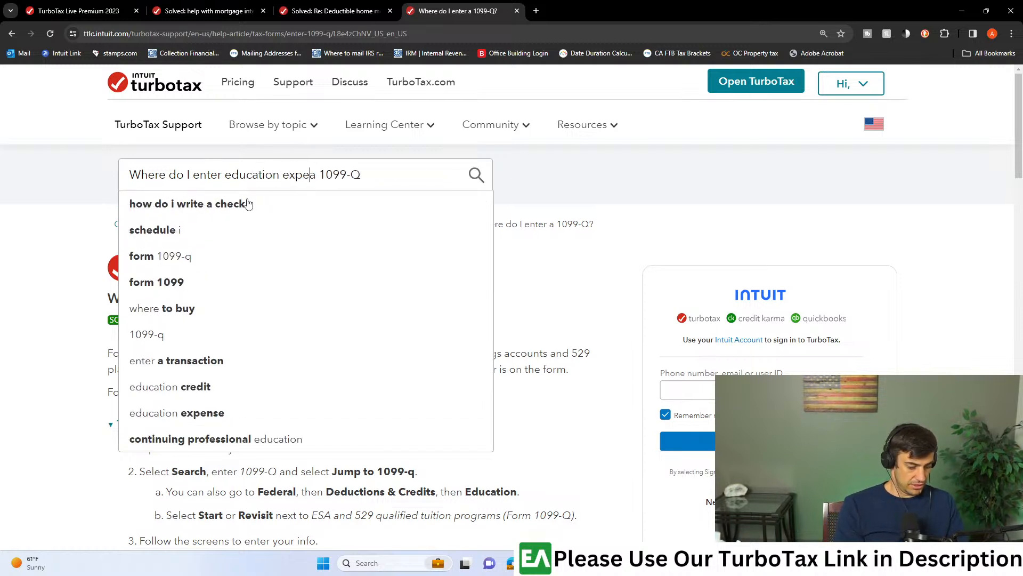
{"action": "key", "text": "BackSpace"}
{"action": "key", "text": "BackSpace"}
{"action": "type", "text": "ns"}
{"action": "key", "text": "BackSpace"}
{"action": "type", "text": "ss"}
{"action": "key", "text": "BackSpace"}
{"action": "type", "text": "es"}
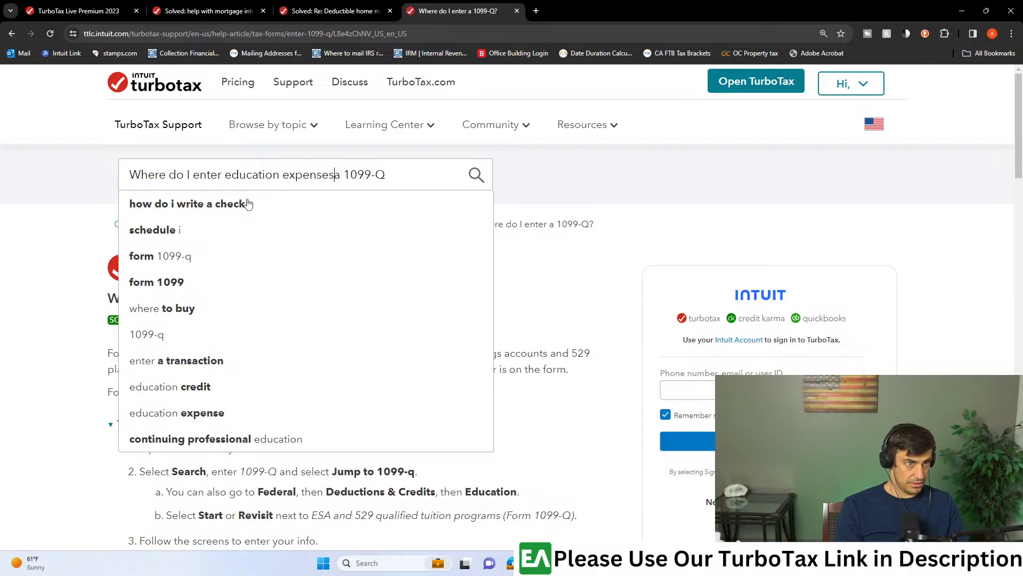
{"action": "key", "text": "Delete"}
{"action": "key", "text": "Return"}
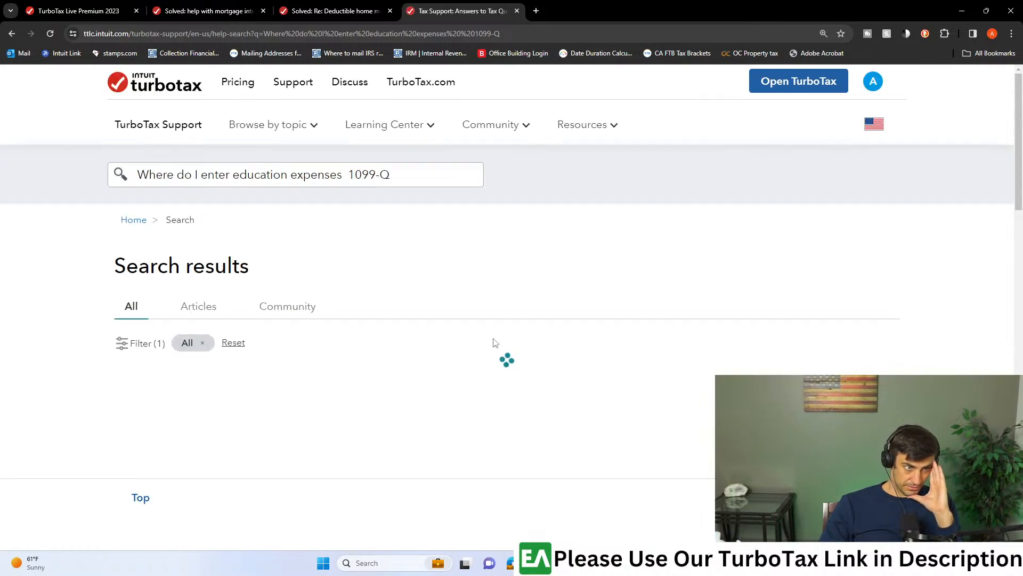
- Open the community thread "Entering 1099-Q on Dependent Child's Tax Return" from the search results and read its replies
{"action": "scroll", "coordinate": [495, 341], "scroll_direction": "down", "scroll_amount": 4}
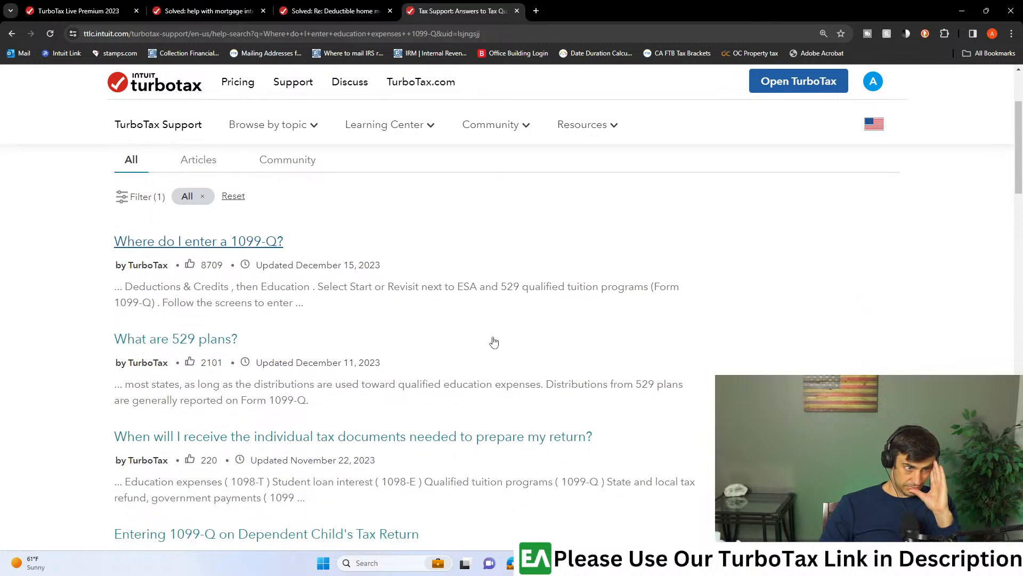
{"action": "scroll", "coordinate": [494, 342], "scroll_direction": "down", "scroll_amount": 2}
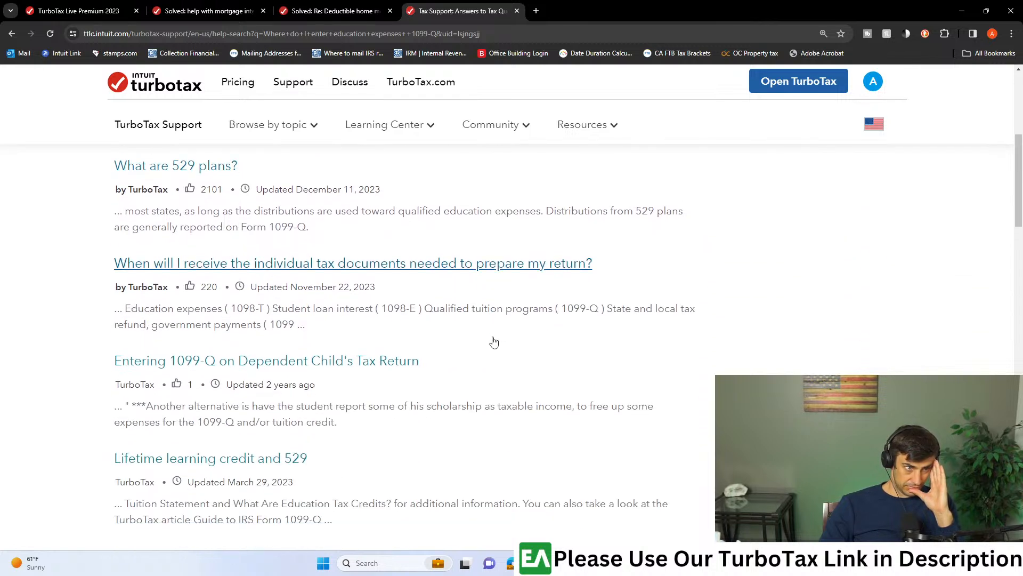
{"action": "scroll", "coordinate": [495, 345], "scroll_direction": "down", "scroll_amount": 2}
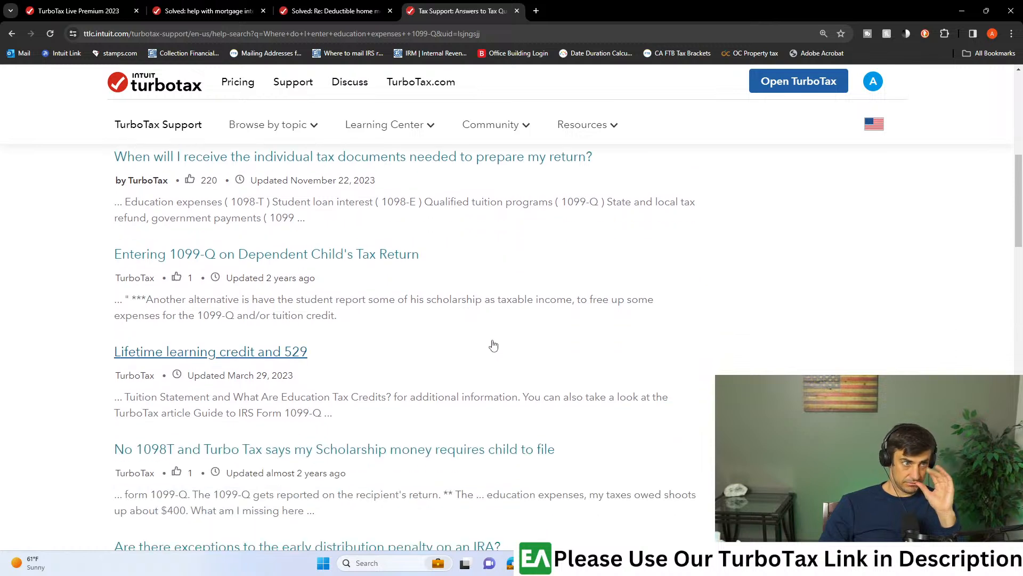
{"action": "left_click", "coordinate": [372, 260]}
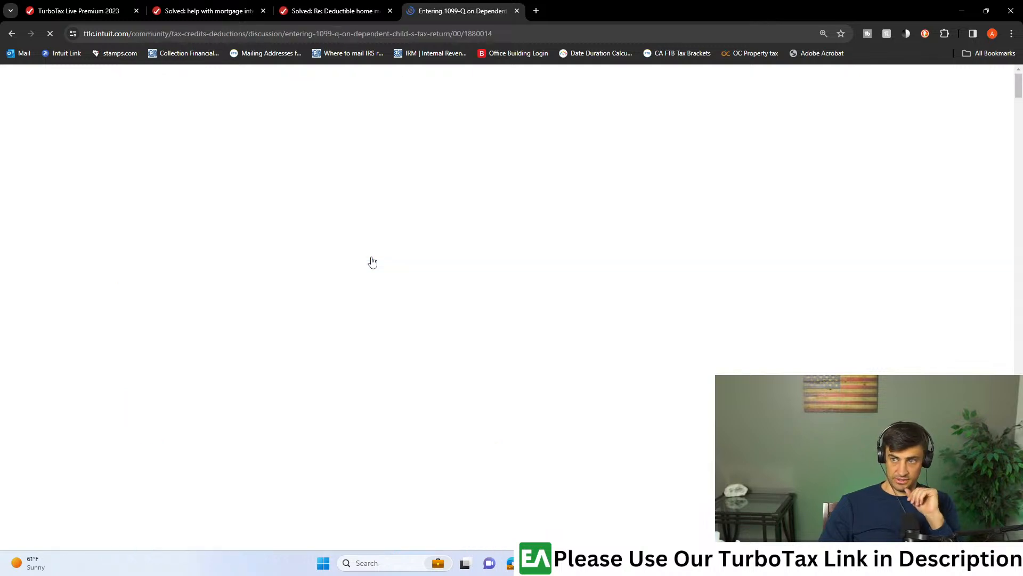
{"action": "scroll", "coordinate": [398, 316], "scroll_direction": "down", "scroll_amount": 8}
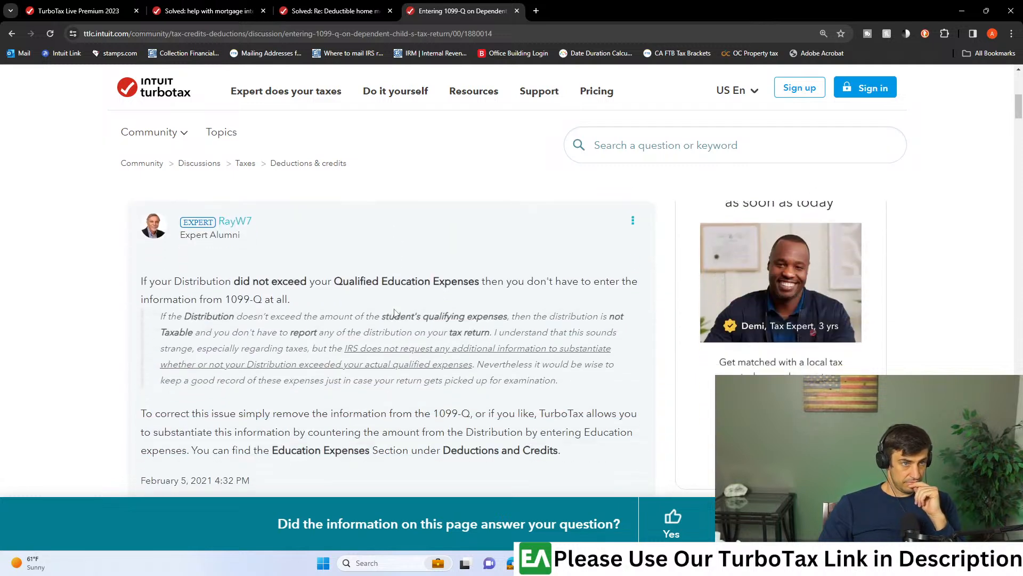
{"action": "scroll", "coordinate": [395, 313], "scroll_direction": "down", "scroll_amount": 1}
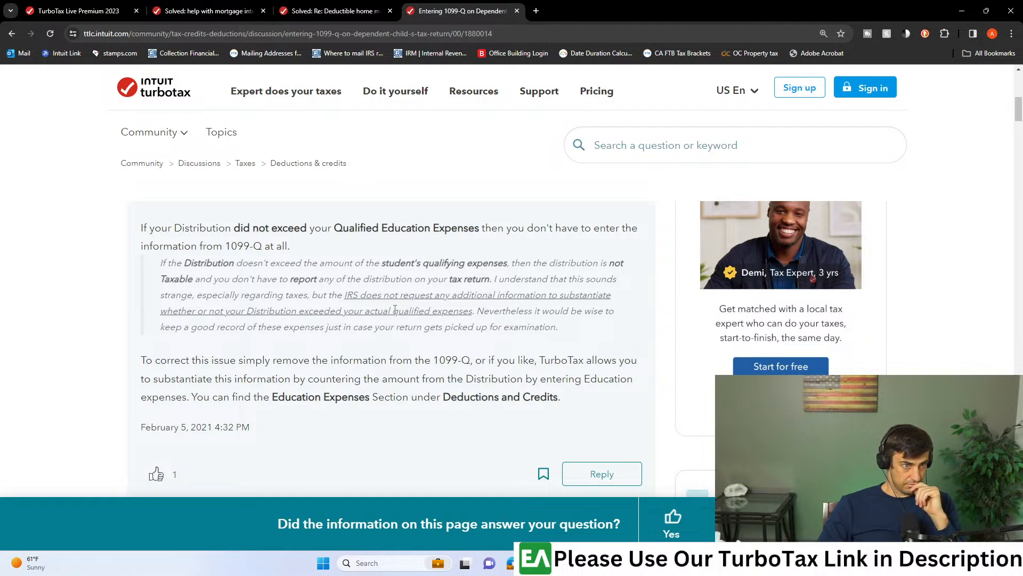
{"action": "scroll", "coordinate": [395, 309], "scroll_direction": "down", "scroll_amount": 5}
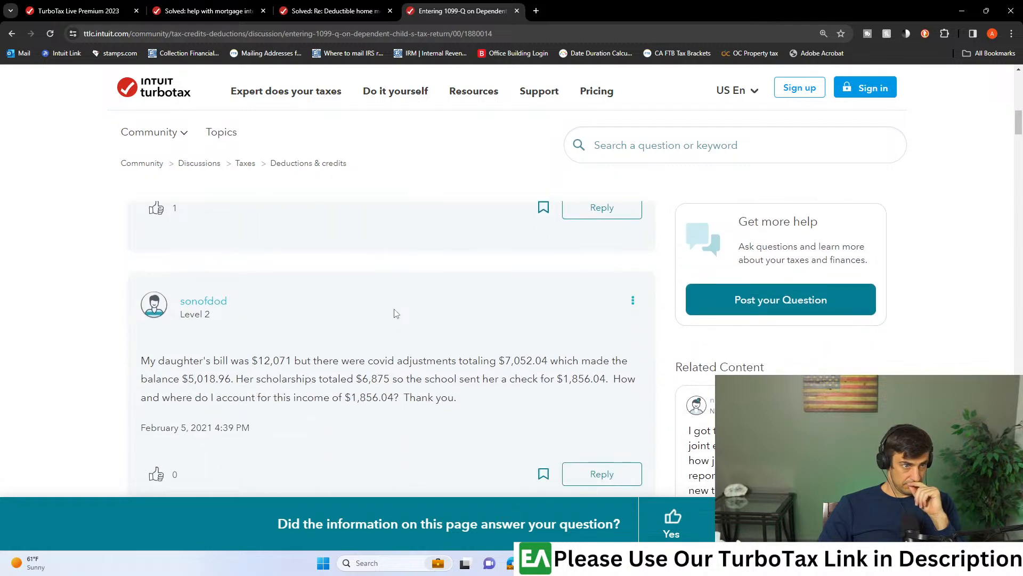
{"action": "scroll", "coordinate": [395, 314], "scroll_direction": "down", "scroll_amount": 6}
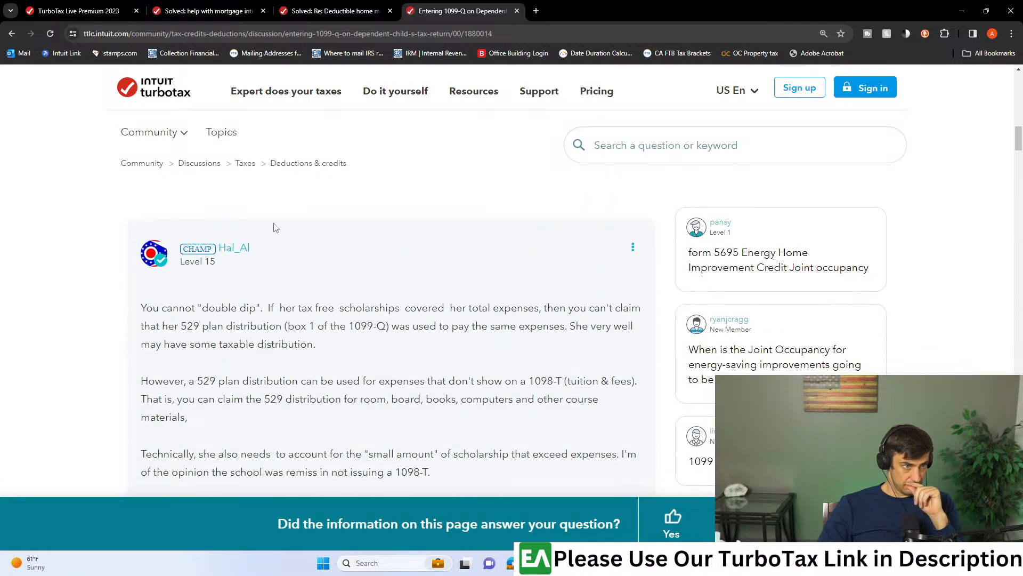
- Go back to the search results and open the thread "I have entered a 1099-Q for qualified educational expenses. I am a full time student..."
{"action": "left_click", "coordinate": [8, 35]}
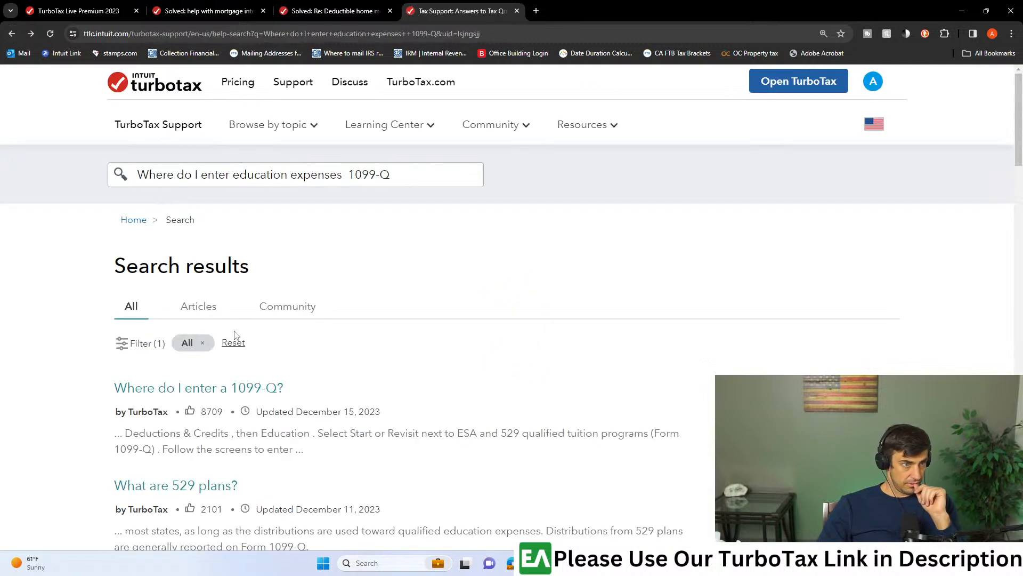
{"action": "scroll", "coordinate": [237, 401], "scroll_direction": "down", "scroll_amount": 5}
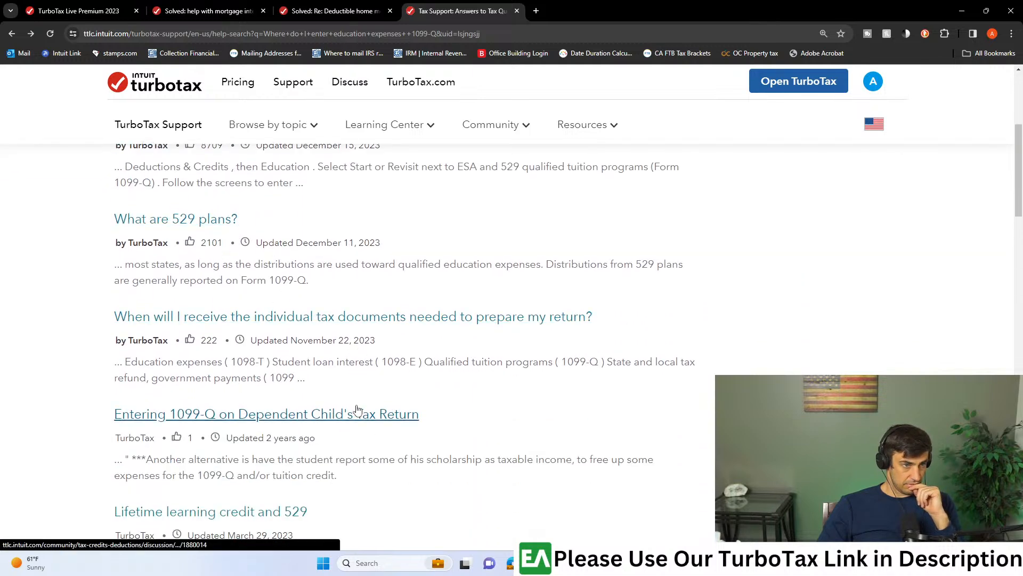
{"action": "scroll", "coordinate": [373, 421], "scroll_direction": "down", "scroll_amount": 4}
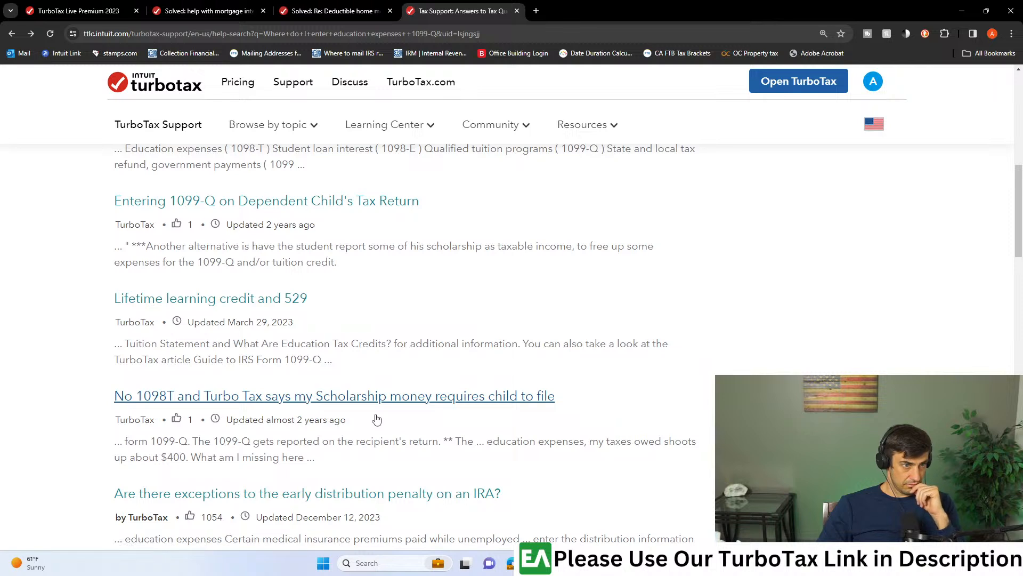
{"action": "scroll", "coordinate": [377, 419], "scroll_direction": "down", "scroll_amount": 3}
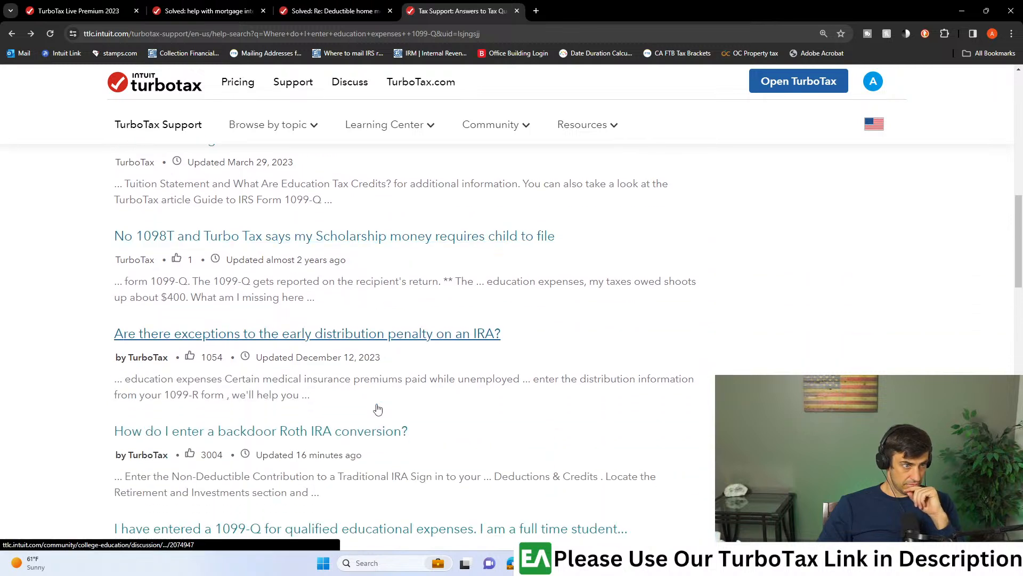
{"action": "scroll", "coordinate": [379, 403], "scroll_direction": "down", "scroll_amount": 6}
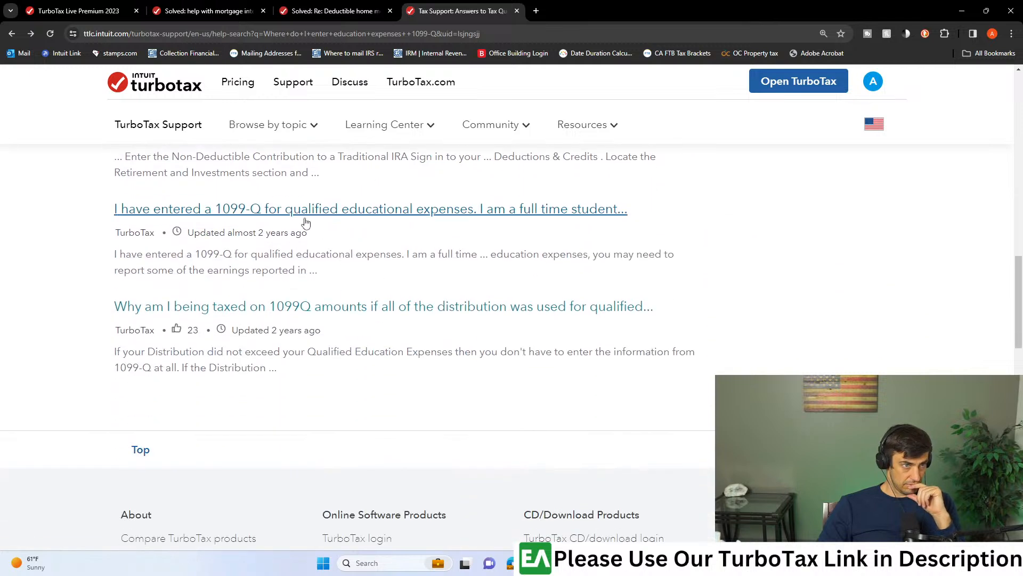
{"action": "left_click", "coordinate": [353, 217]}
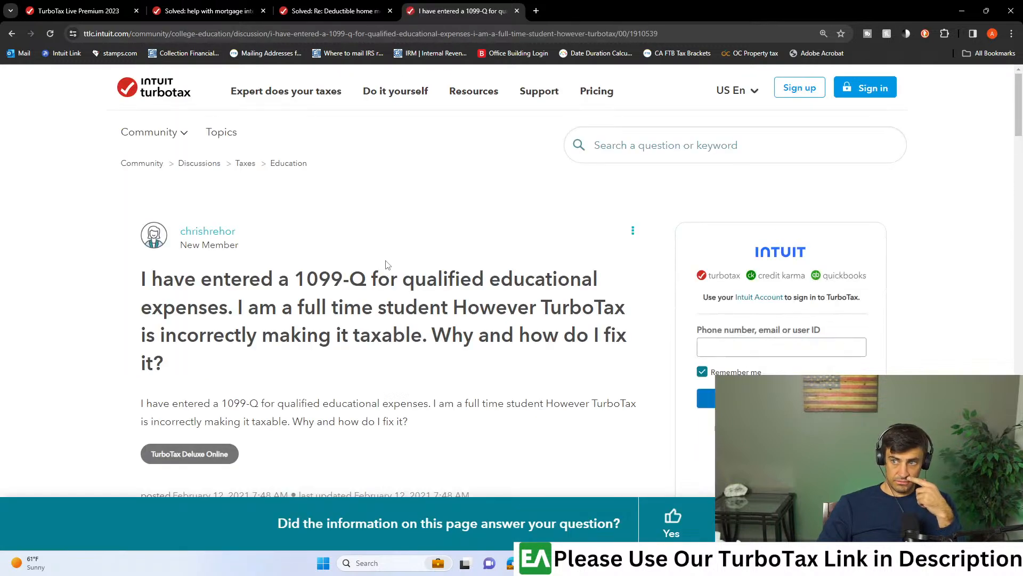
- Read the thread's question and its answer on when a 1099-Q distribution must be reported and how adjusted education expenses are worked out
{"action": "scroll", "coordinate": [355, 287], "scroll_direction": "down", "scroll_amount": 3}
{"action": "scroll", "coordinate": [380, 301], "scroll_direction": "up", "scroll_amount": 2}
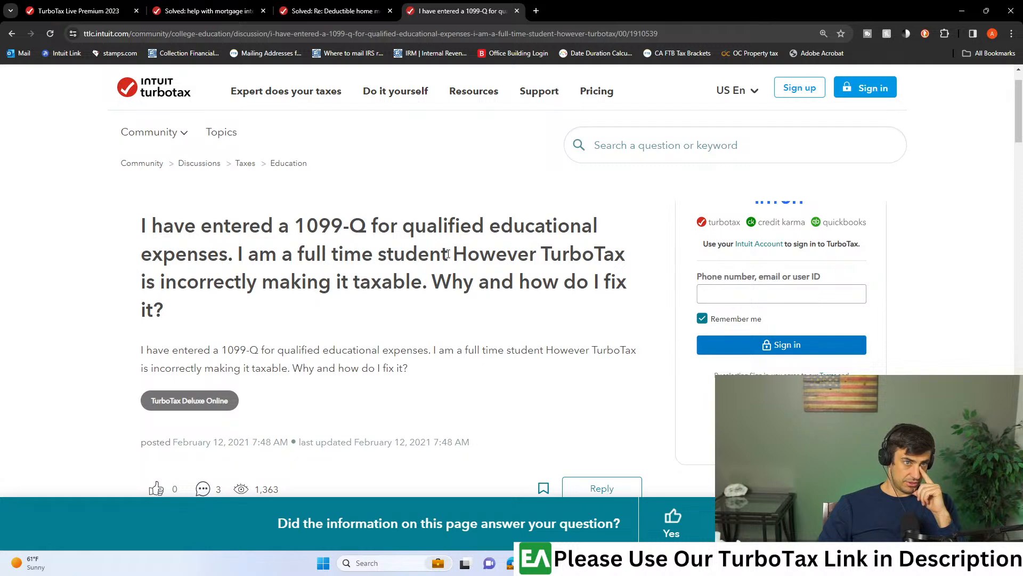
{"action": "left_click_drag", "start_coordinate": [272, 273], "coordinate": [451, 274]}
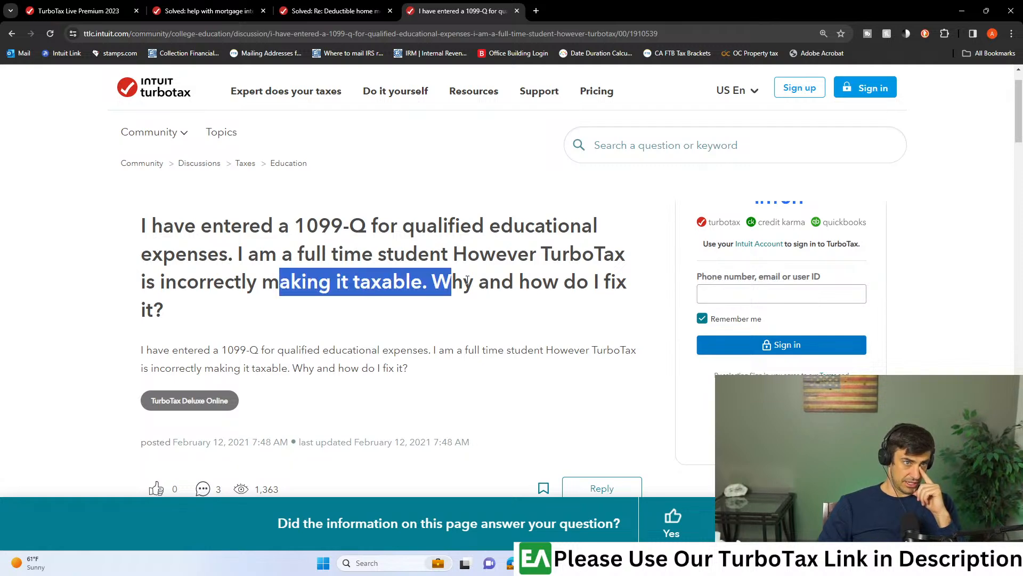
{"action": "scroll", "coordinate": [459, 275], "scroll_direction": "down", "scroll_amount": 4}
{"action": "scroll", "coordinate": [471, 278], "scroll_direction": "down", "scroll_amount": 3}
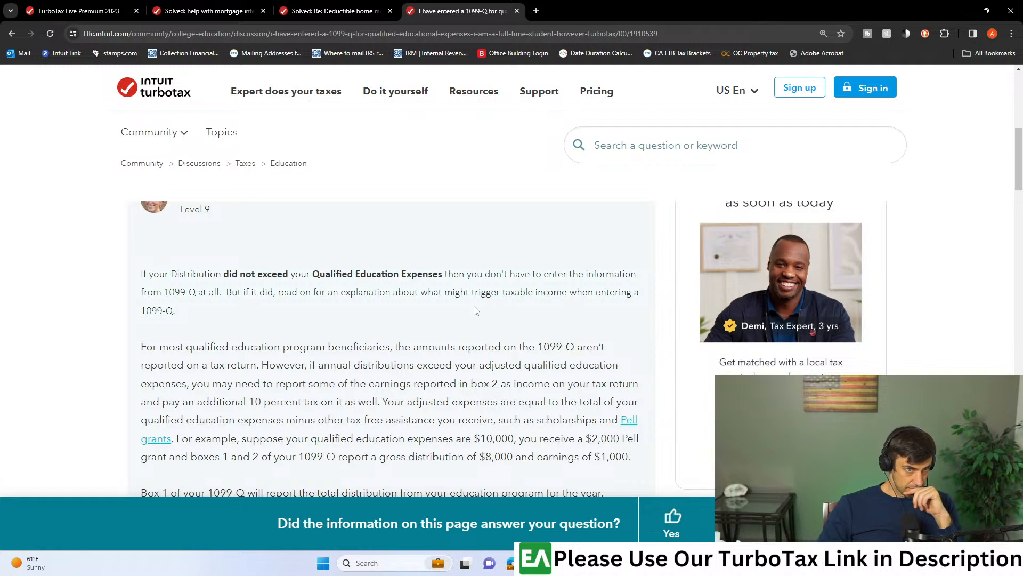
{"action": "left_click_drag", "start_coordinate": [209, 273], "coordinate": [251, 274]}
{"action": "left_click", "coordinate": [254, 274]}
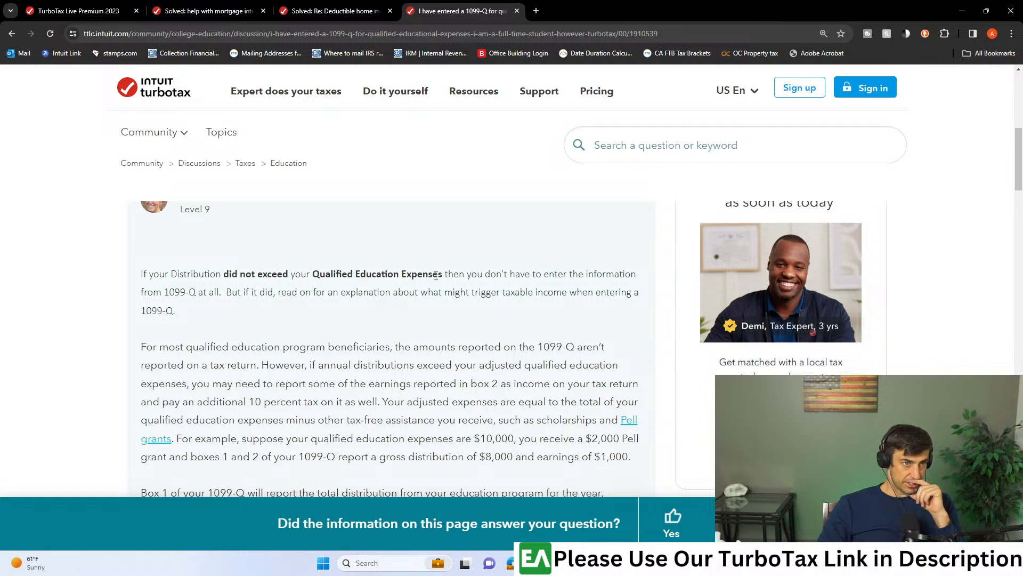
{"action": "left_click_drag", "start_coordinate": [446, 275], "coordinate": [621, 275]}
{"action": "left_click", "coordinate": [308, 290]}
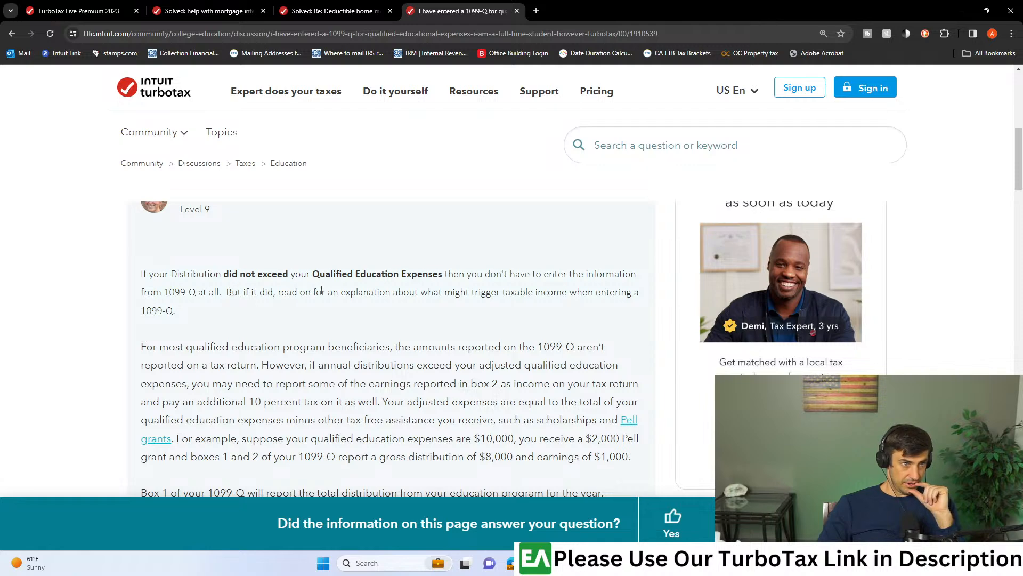
{"action": "scroll", "coordinate": [434, 305], "scroll_direction": "down", "scroll_amount": 2}
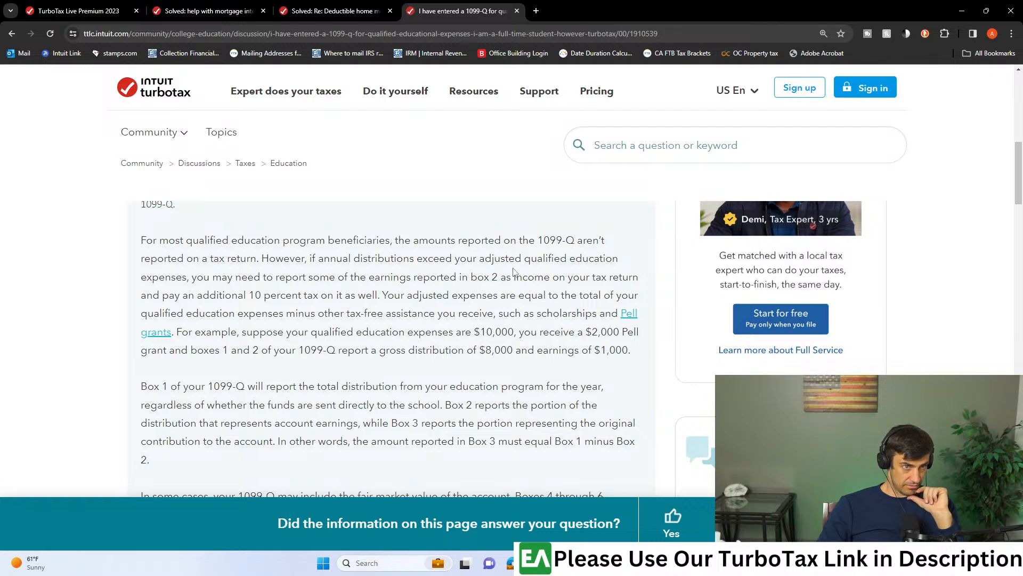
{"action": "left_click_drag", "start_coordinate": [392, 293], "coordinate": [484, 292]}
{"action": "left_click", "coordinate": [484, 292]}
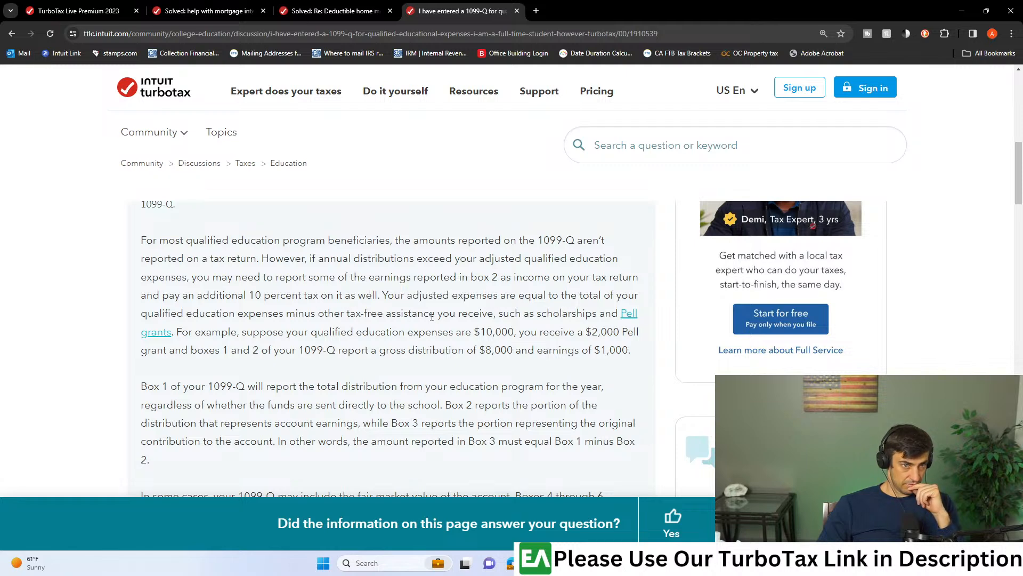
- Read the rest of the answer on the 1099-Q boxes and the order for entering the form and education expenses
{"action": "scroll", "coordinate": [431, 316], "scroll_direction": "down", "scroll_amount": 2}
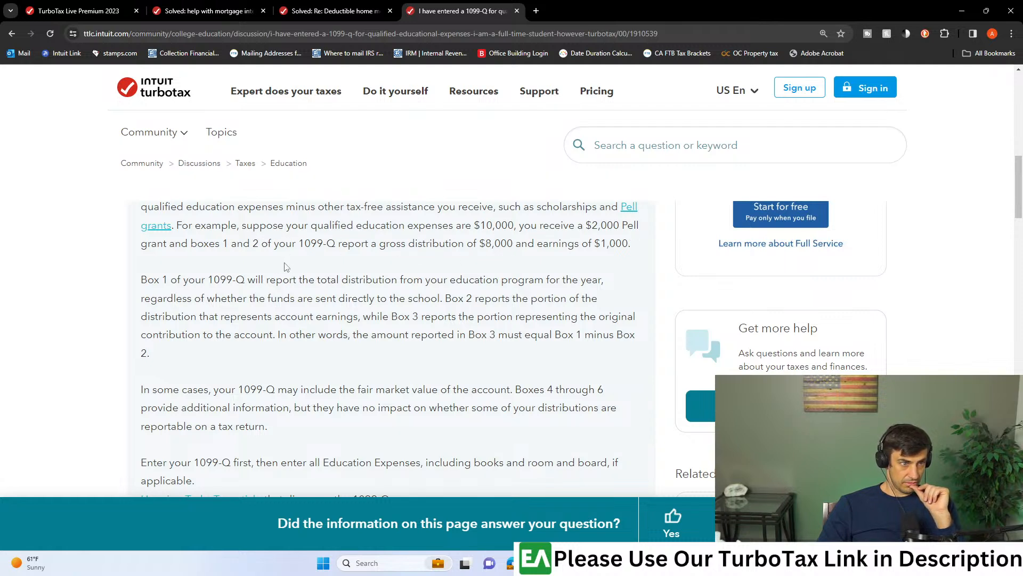
{"action": "scroll", "coordinate": [286, 264], "scroll_direction": "down", "scroll_amount": 1}
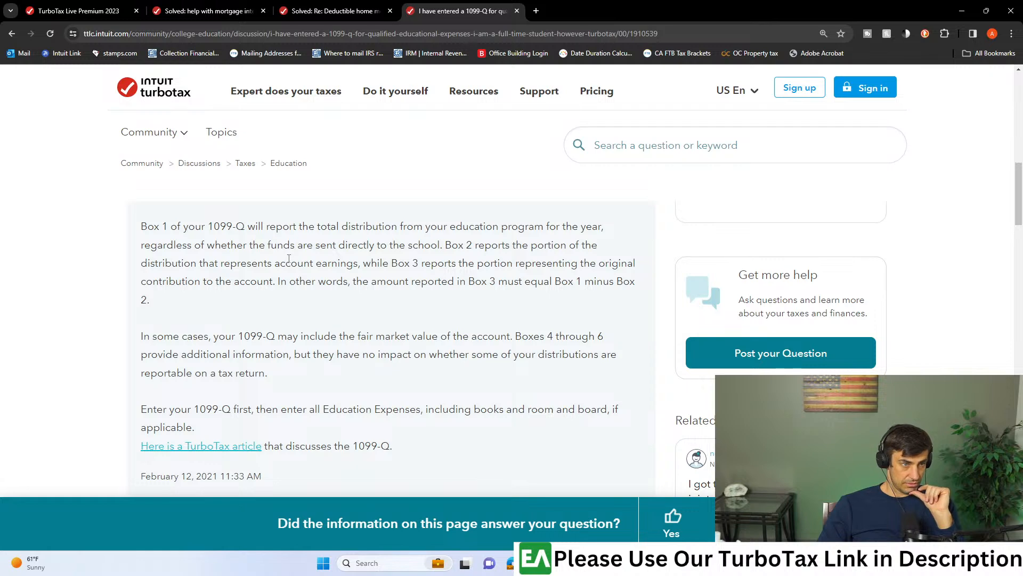
{"action": "scroll", "coordinate": [288, 259], "scroll_direction": "down", "scroll_amount": 2}
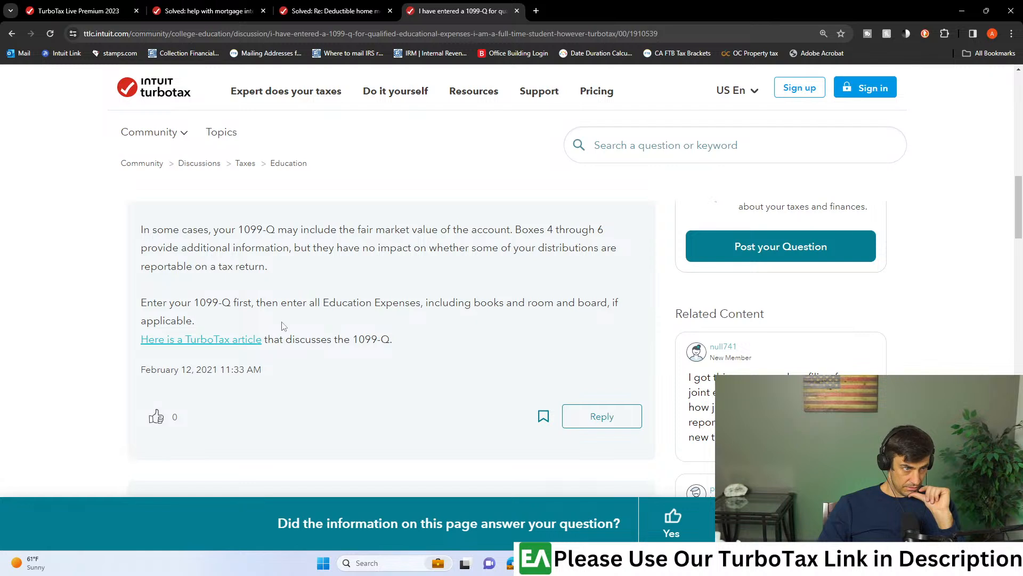
{"action": "scroll", "coordinate": [285, 325], "scroll_direction": "down", "scroll_amount": 1}
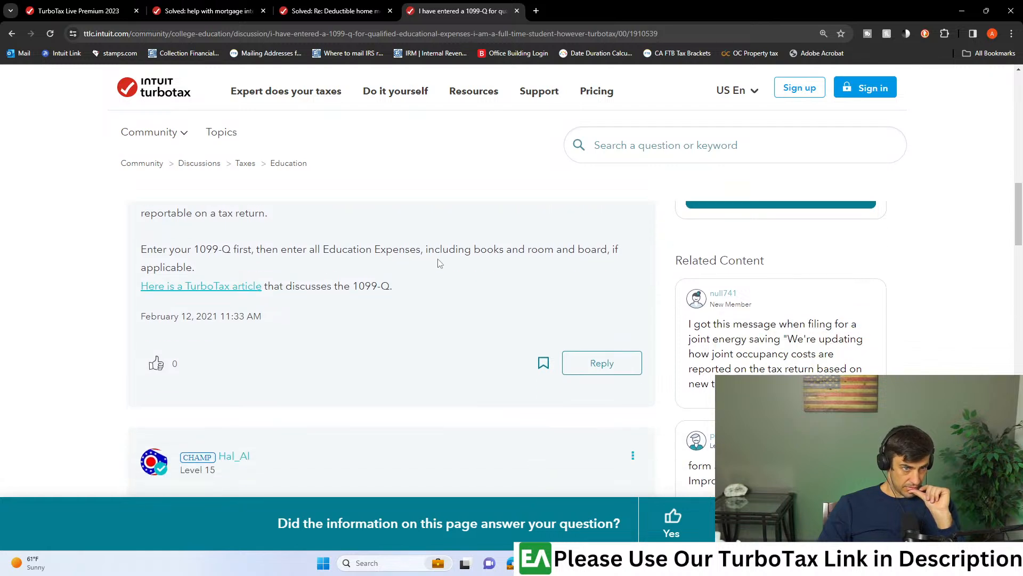
{"action": "triple_click", "coordinate": [143, 252]}
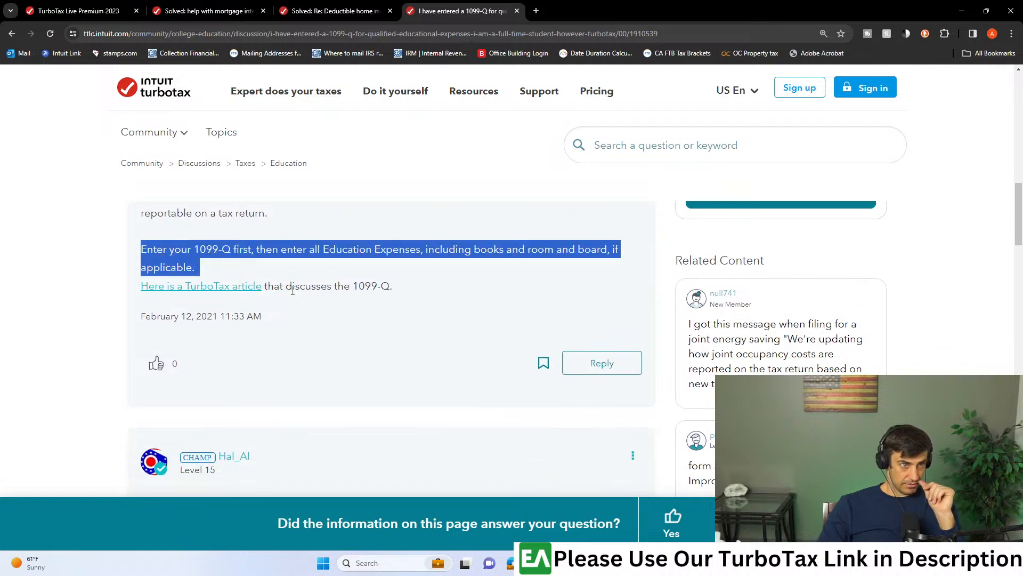
- Open the TurboTax article on Form 1099-Q linked in the answer and enlarge its text for reading
{"action": "left_click", "coordinate": [244, 288]}
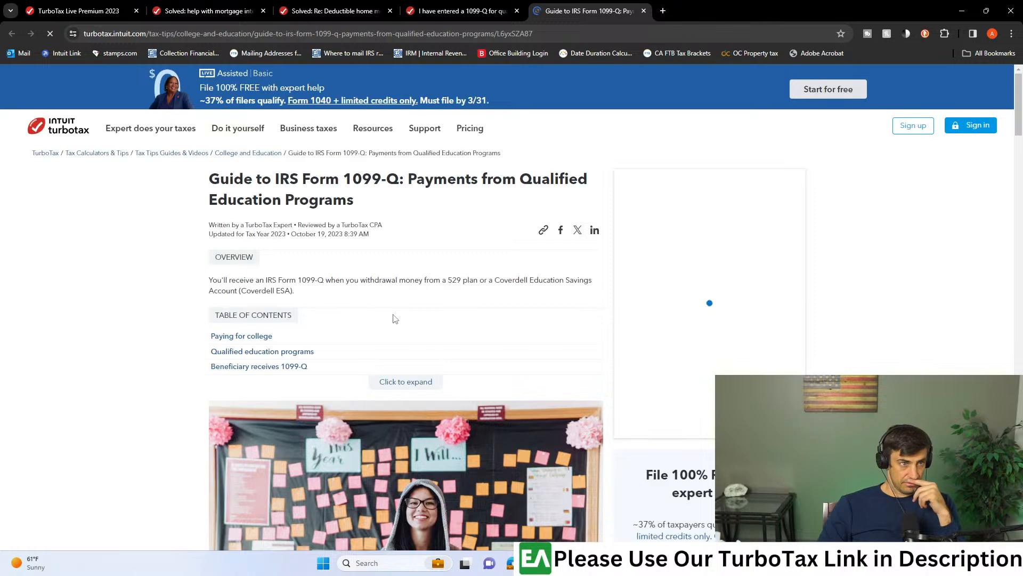
{"action": "scroll", "coordinate": [397, 343], "scroll_direction": "down", "scroll_amount": 10}
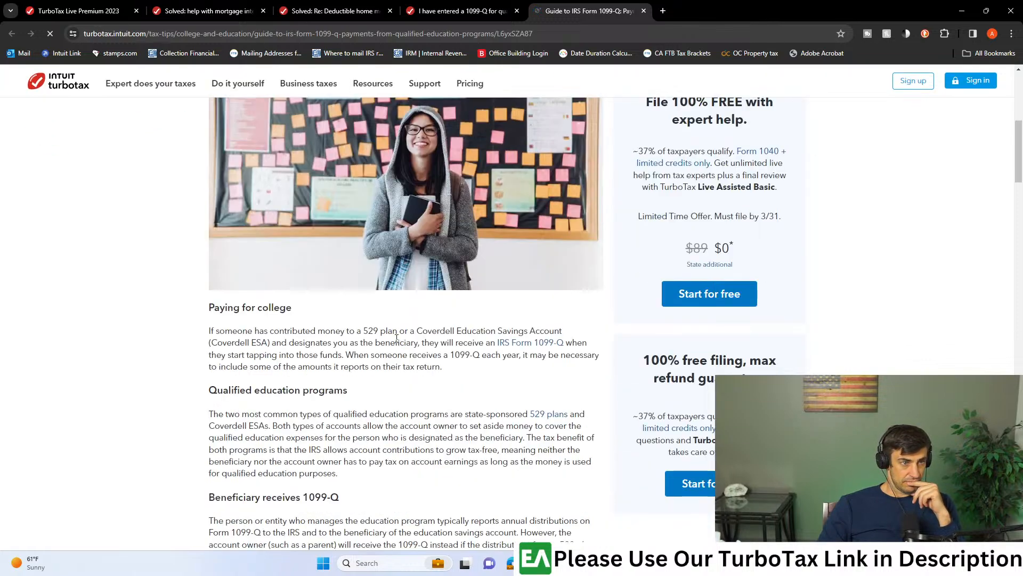
{"action": "key", "text": "ctrl+plus"}
{"action": "key", "text": "ctrl+plus"}
{"action": "key", "text": "ctrl+plus"}
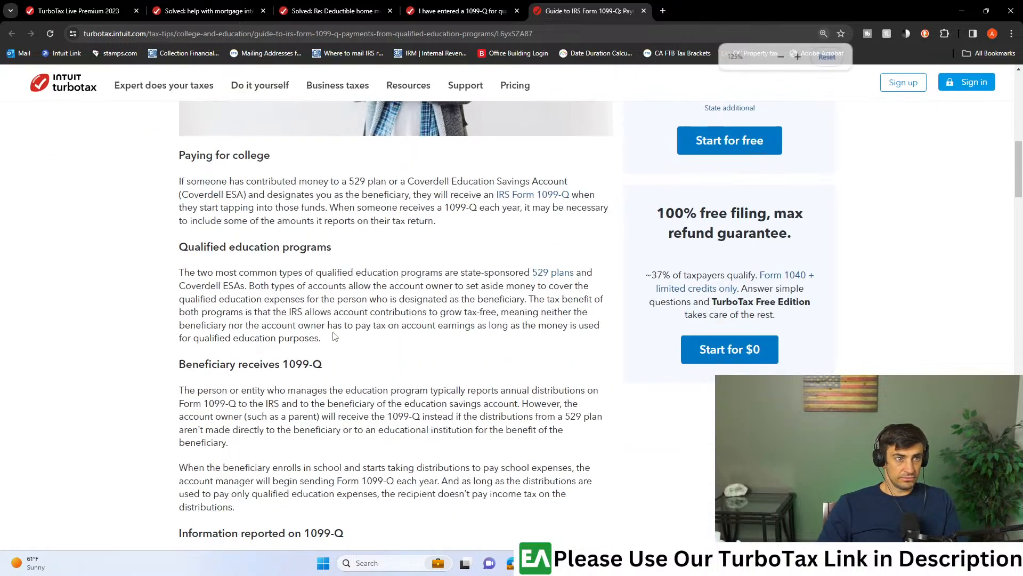
- Read the guide's sections on who receives the 1099-Q, the information it reports, and the beneficiary tax implications
{"action": "scroll", "coordinate": [333, 336], "scroll_direction": "down", "scroll_amount": 4}
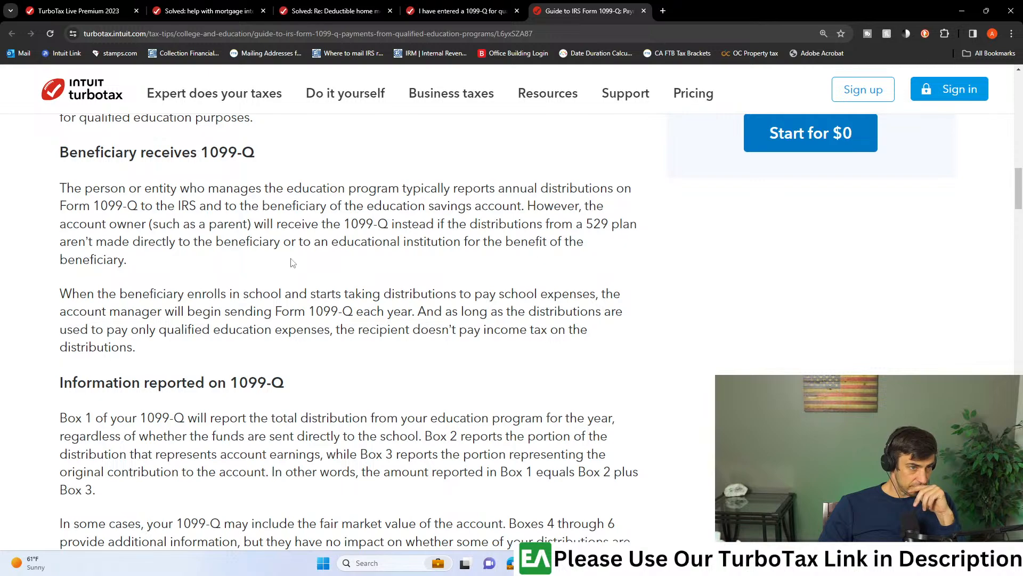
{"action": "scroll", "coordinate": [292, 269], "scroll_direction": "down", "scroll_amount": 10}
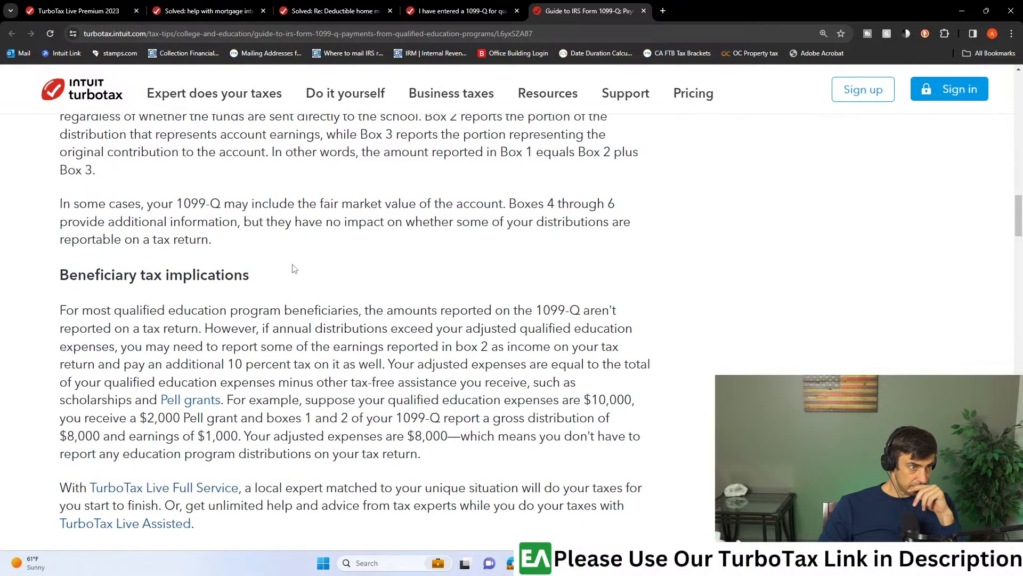
{"action": "scroll", "coordinate": [293, 264], "scroll_direction": "down", "scroll_amount": 3}
{"action": "scroll", "coordinate": [293, 264], "scroll_direction": "up", "scroll_amount": 13}
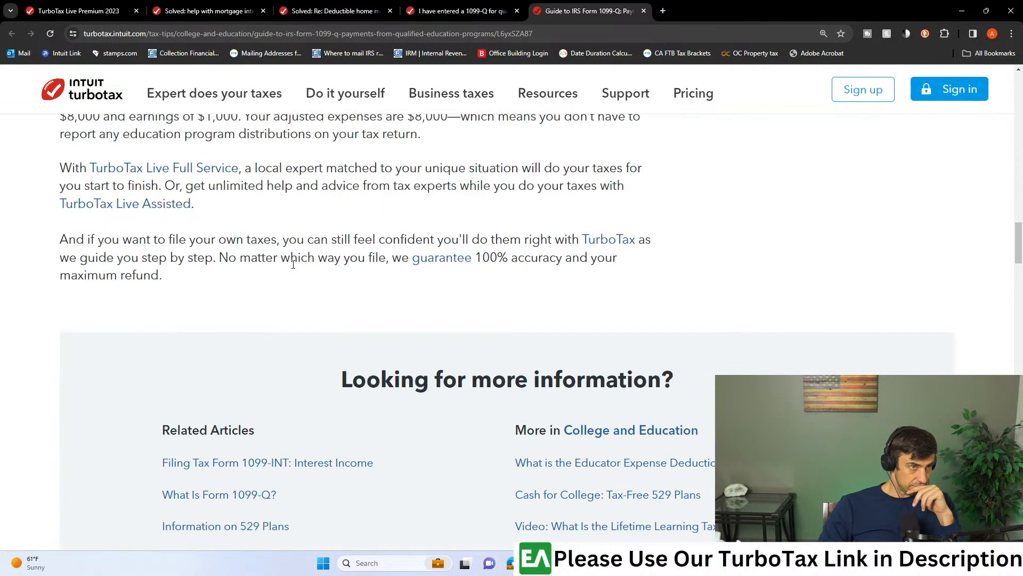
{"action": "scroll", "coordinate": [293, 267], "scroll_direction": "down", "scroll_amount": 5}
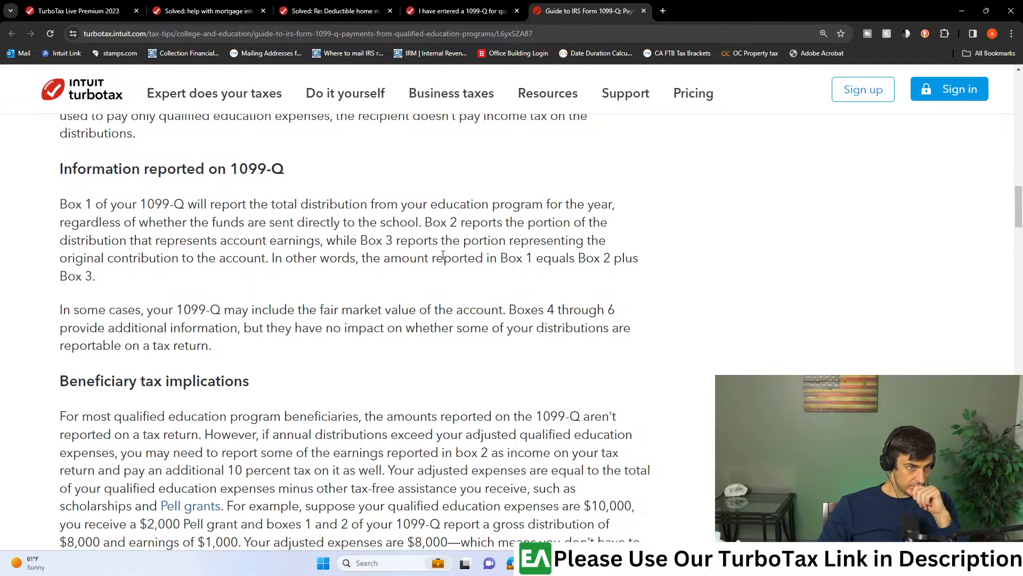
{"action": "scroll", "coordinate": [443, 255], "scroll_direction": "down", "scroll_amount": 2}
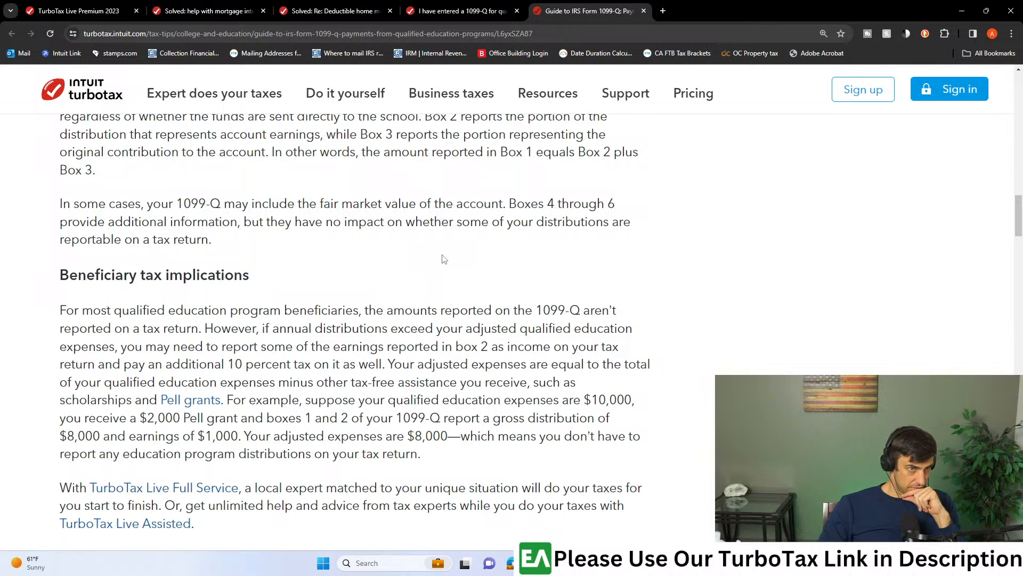
{"action": "scroll", "coordinate": [445, 259], "scroll_direction": "down", "scroll_amount": 1}
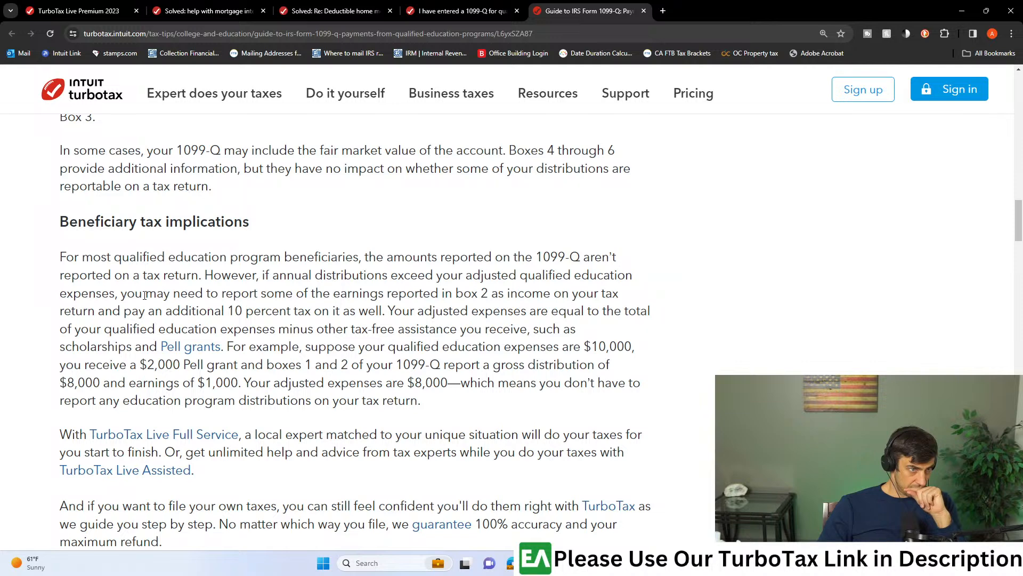
{"action": "scroll", "coordinate": [319, 283], "scroll_direction": "down", "scroll_amount": 2}
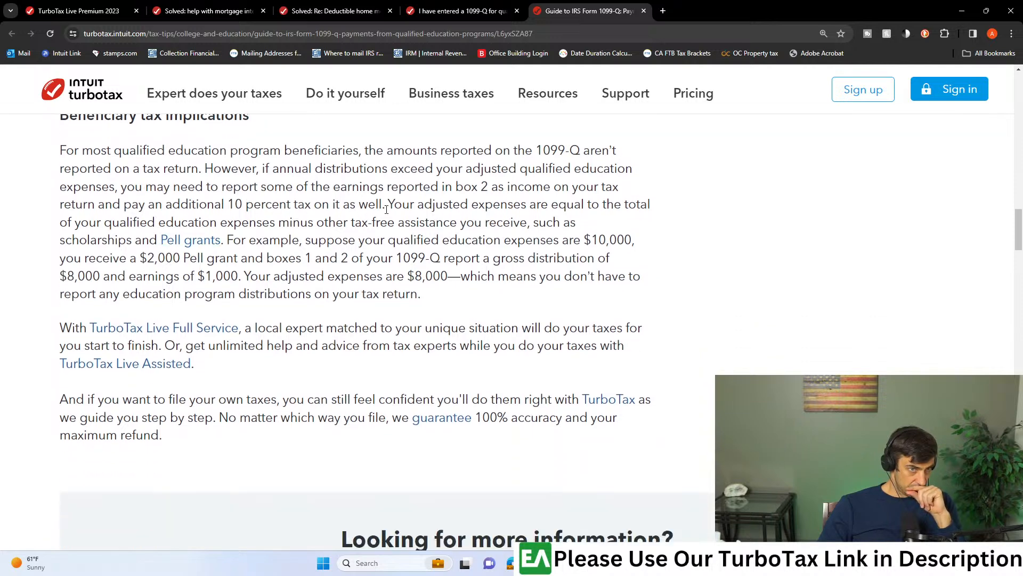
{"action": "left_click_drag", "start_coordinate": [386, 209], "coordinate": [580, 225]}
{"action": "left_click", "coordinate": [586, 229]}
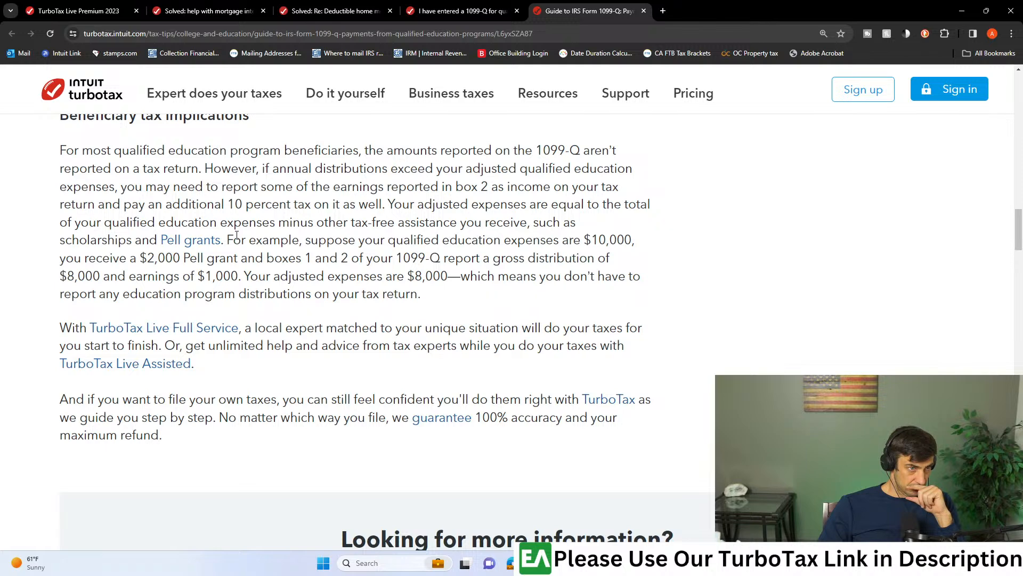
- Reread the guide's earlier sections on qualified education programs and glance at the other open community threads
{"action": "scroll", "coordinate": [393, 297], "scroll_direction": "up", "scroll_amount": 8}
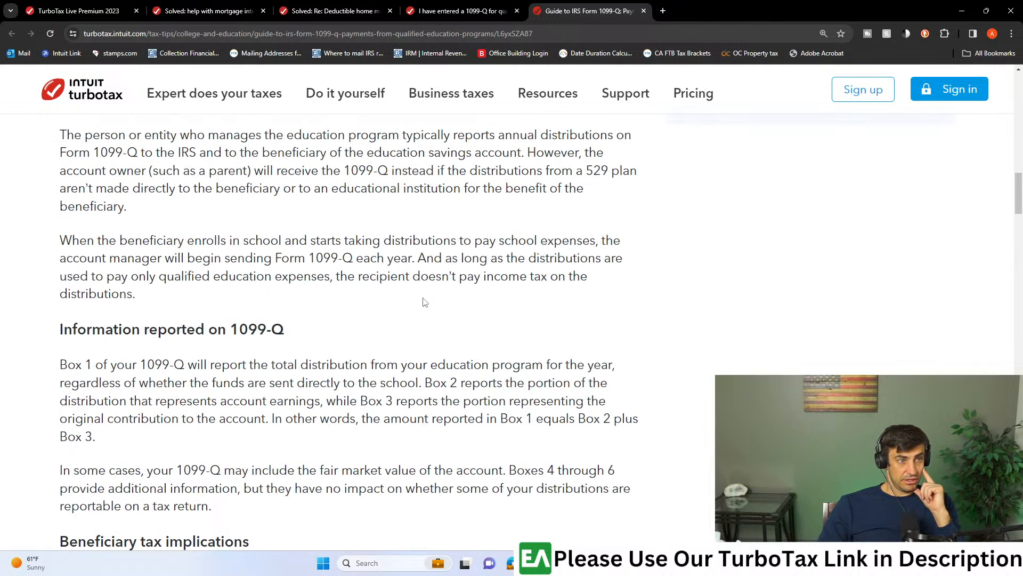
{"action": "scroll", "coordinate": [424, 309], "scroll_direction": "up", "scroll_amount": 1}
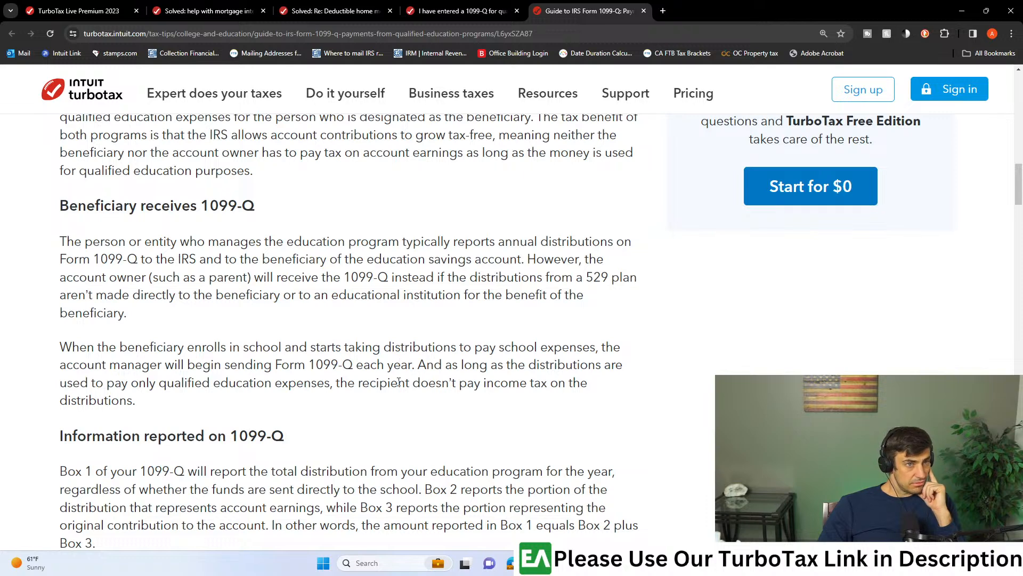
{"action": "scroll", "coordinate": [399, 382], "scroll_direction": "up", "scroll_amount": 3}
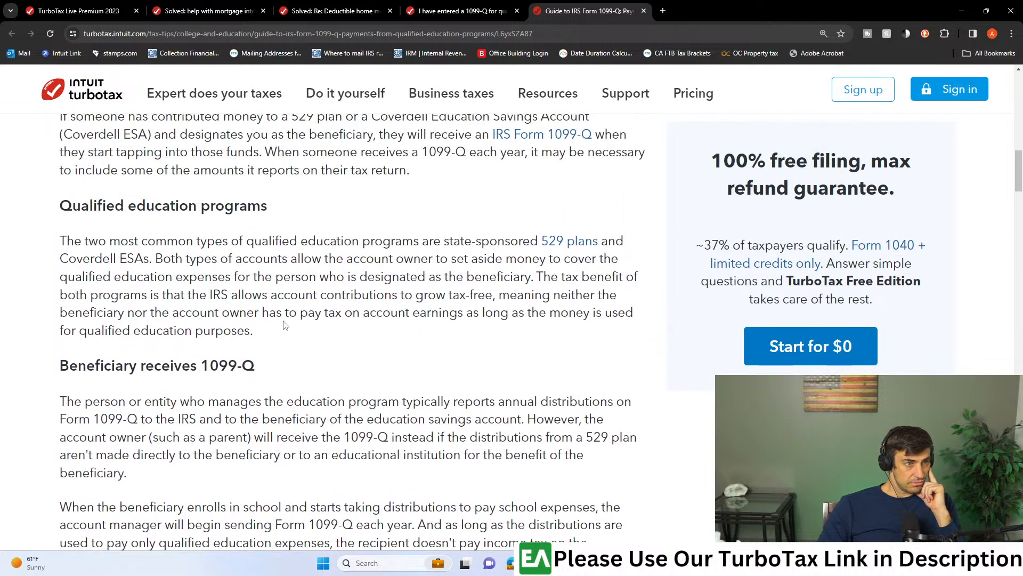
{"action": "scroll", "coordinate": [285, 326], "scroll_direction": "up", "scroll_amount": 1}
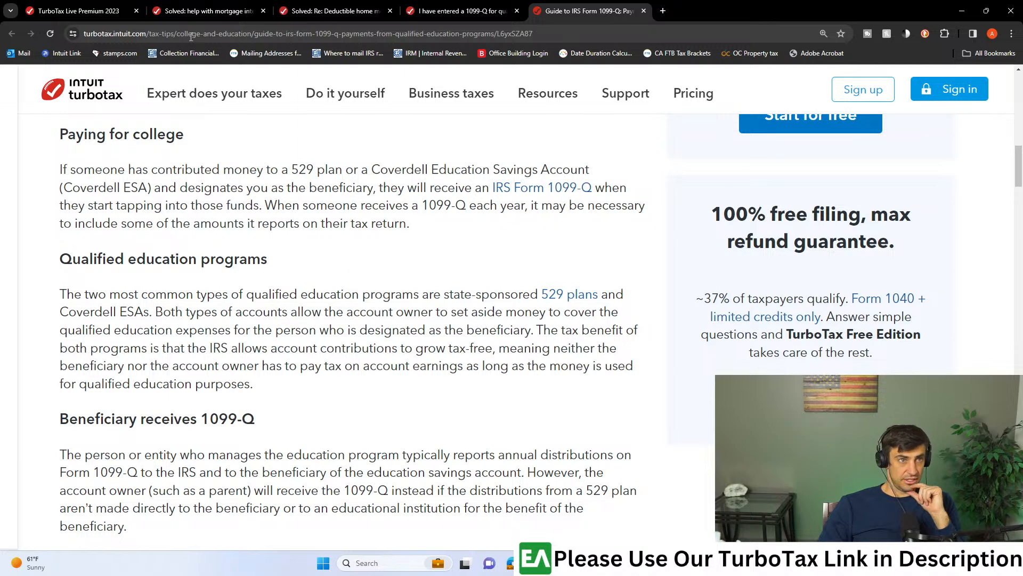
{"action": "left_click", "coordinate": [438, 13]}
{"action": "left_click", "coordinate": [335, 13]}
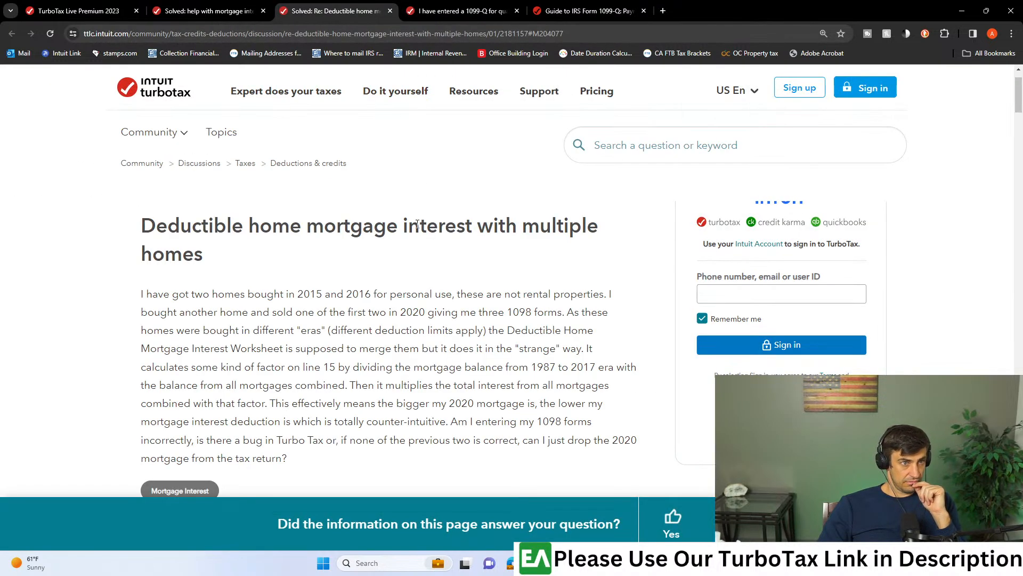
{"action": "left_click", "coordinate": [533, 11]}
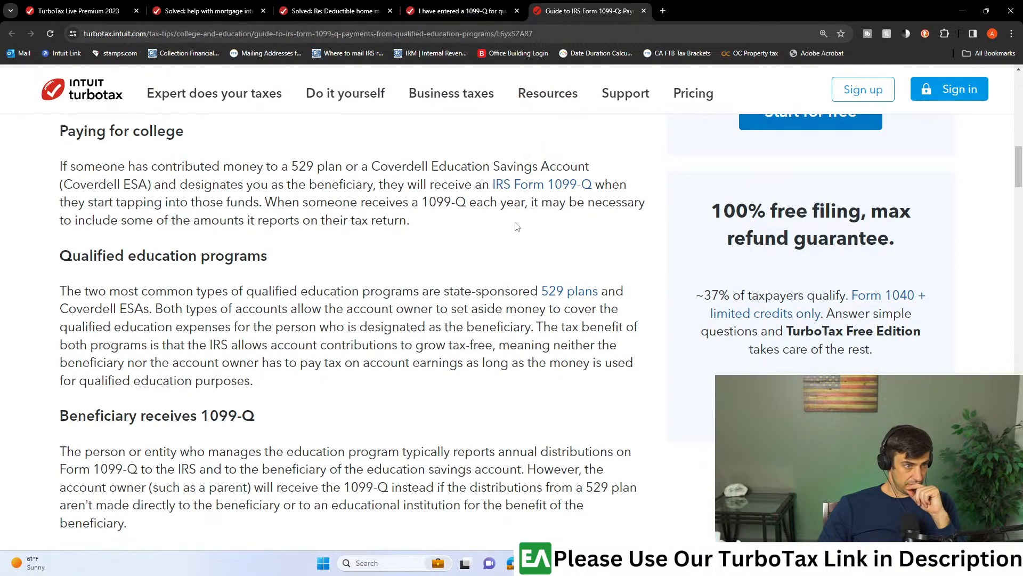
- Skim the remainder of the 1099-Q guide for instructions on entering education expenses and return to its title
{"action": "scroll", "coordinate": [515, 227], "scroll_direction": "down", "scroll_amount": 20}
{"action": "scroll", "coordinate": [537, 249], "scroll_direction": "down", "scroll_amount": 15}
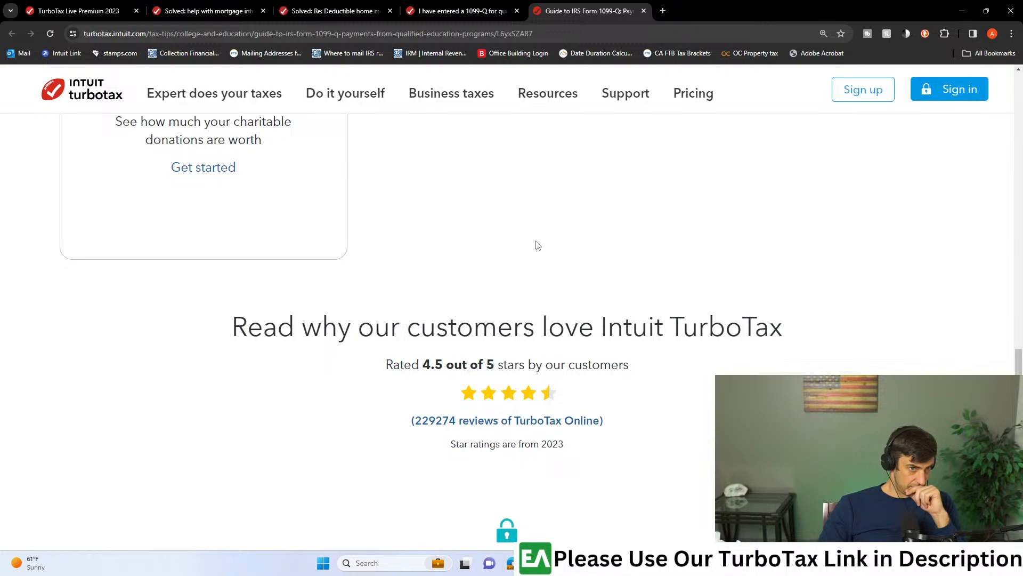
{"action": "scroll", "coordinate": [537, 245], "scroll_direction": "up", "scroll_amount": 20}
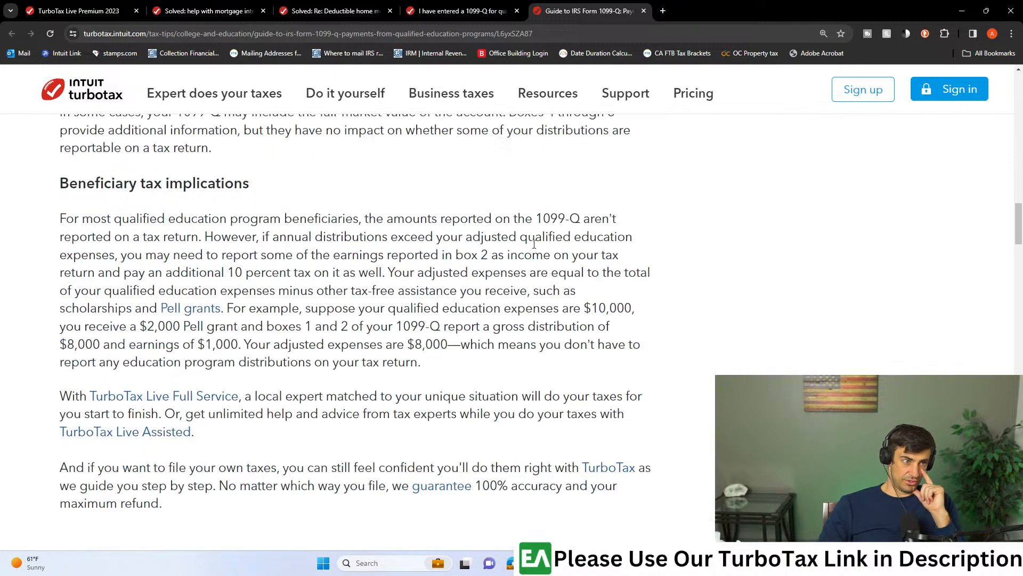
{"action": "scroll", "coordinate": [534, 244], "scroll_direction": "up", "scroll_amount": 3}
{"action": "scroll", "coordinate": [341, 330], "scroll_direction": "up", "scroll_amount": 6}
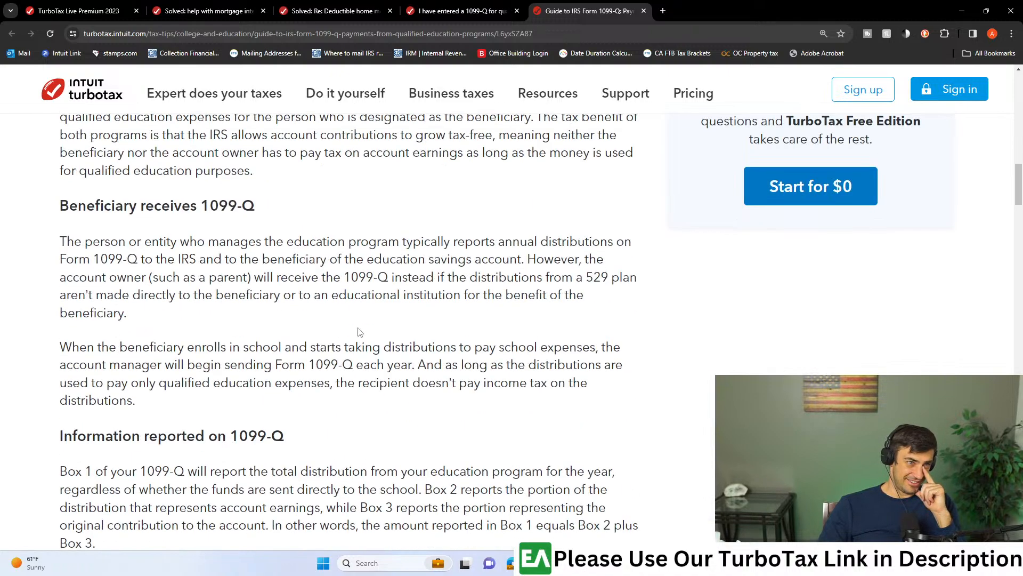
{"action": "scroll", "coordinate": [360, 332], "scroll_direction": "up", "scroll_amount": 15}
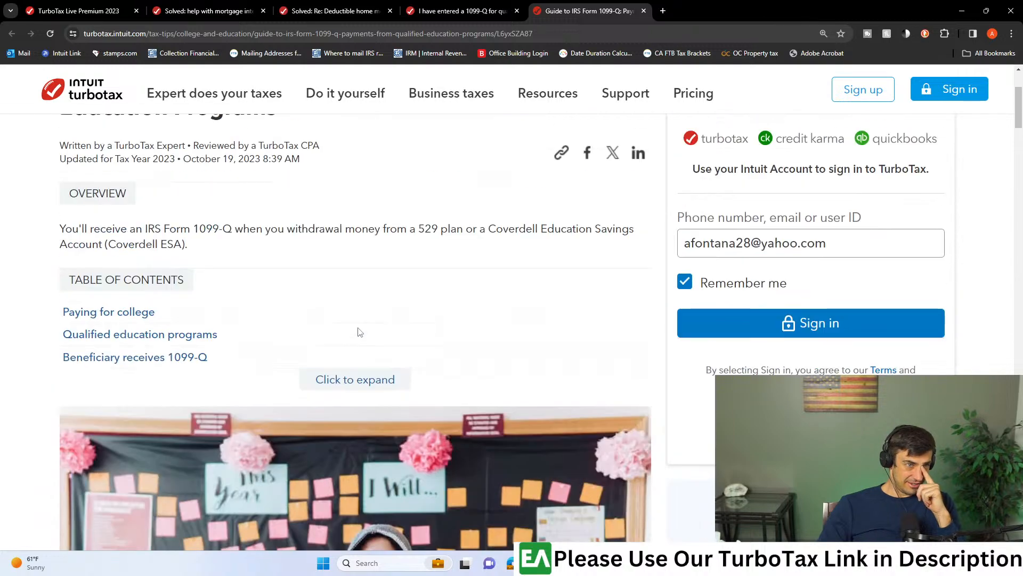
{"action": "scroll", "coordinate": [360, 337], "scroll_direction": "up", "scroll_amount": 1}
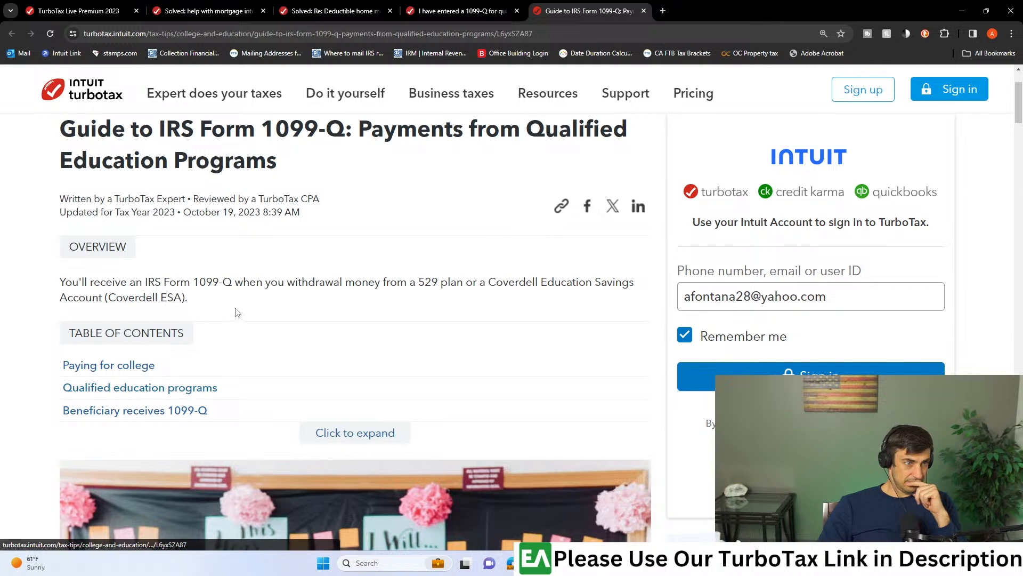
{"action": "scroll", "coordinate": [331, 319], "scroll_direction": "up", "scroll_amount": 2}
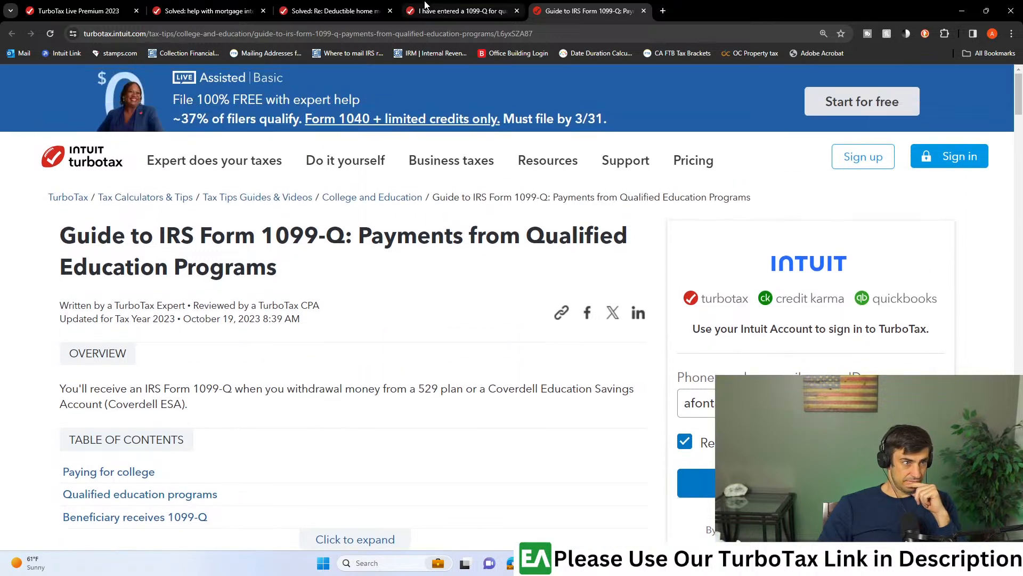
- Check the guide's author and update details, and switch back to the Deductions & Credits page of the 2023 TurboTax return
{"action": "left_click_drag", "start_coordinate": [249, 306], "coordinate": [324, 314]}
{"action": "left_click", "coordinate": [322, 376]}
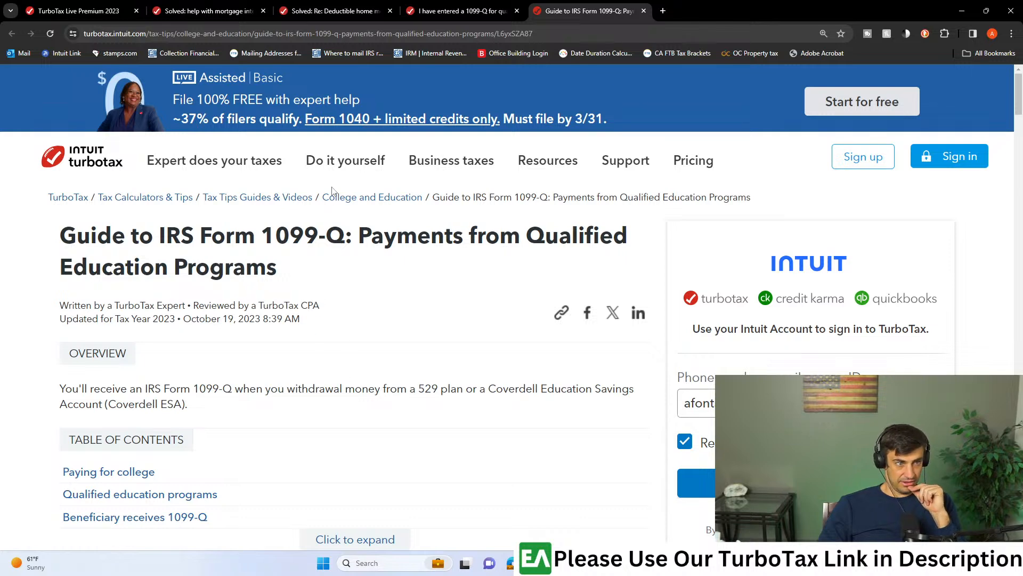
{"action": "left_click", "coordinate": [445, 12]}
{"action": "left_click", "coordinate": [92, 8]}
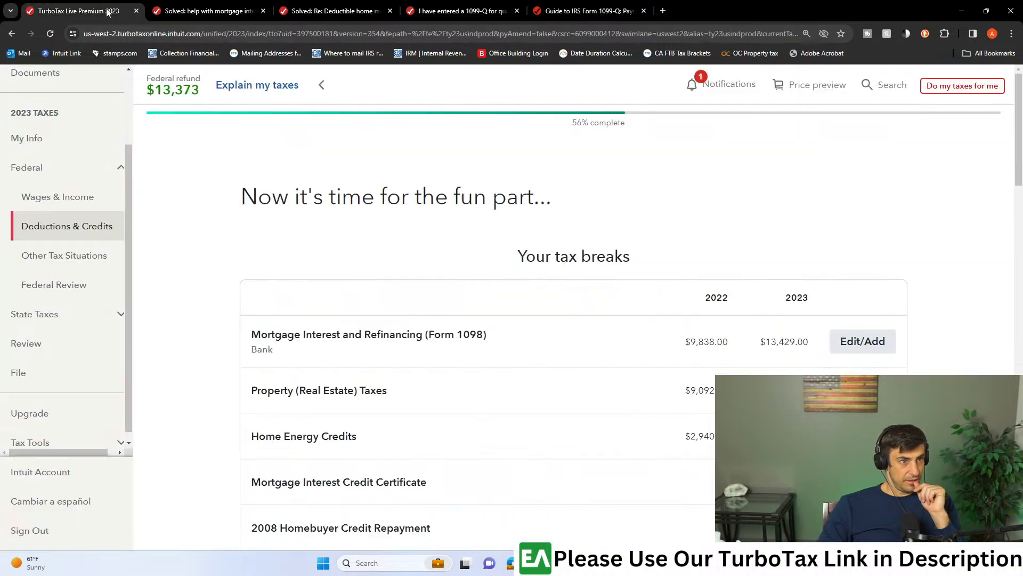